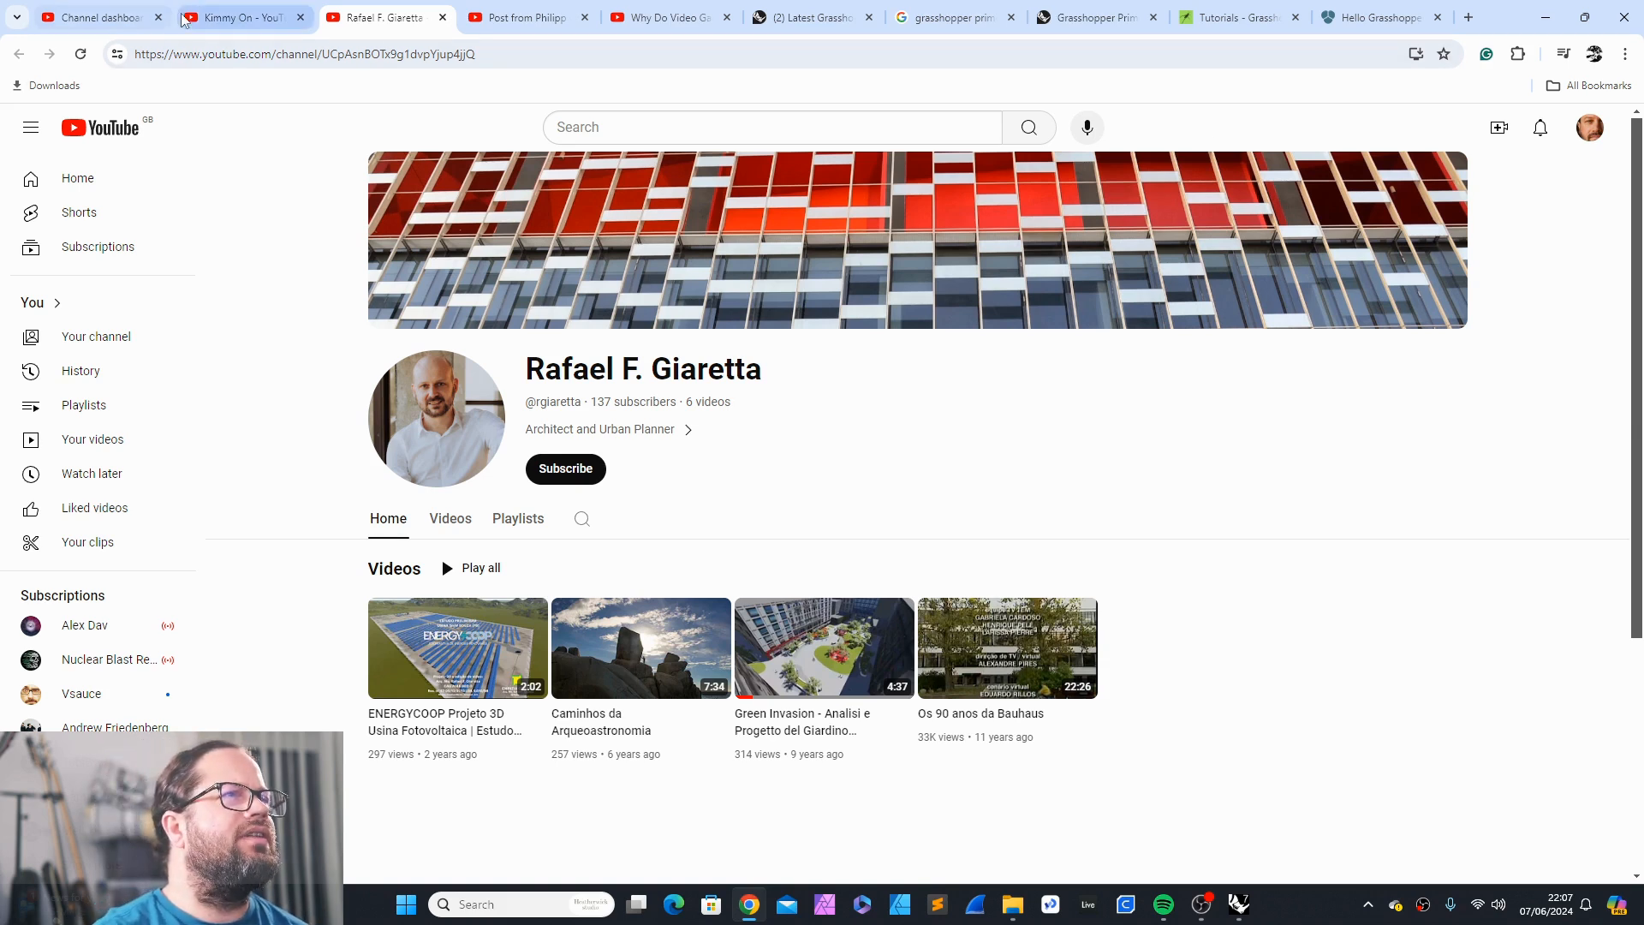
# Step: Switch from the browser to Rhino with the Grasshopper definition open
pyautogui.click(245, 18)
pyautogui.click(385, 18)
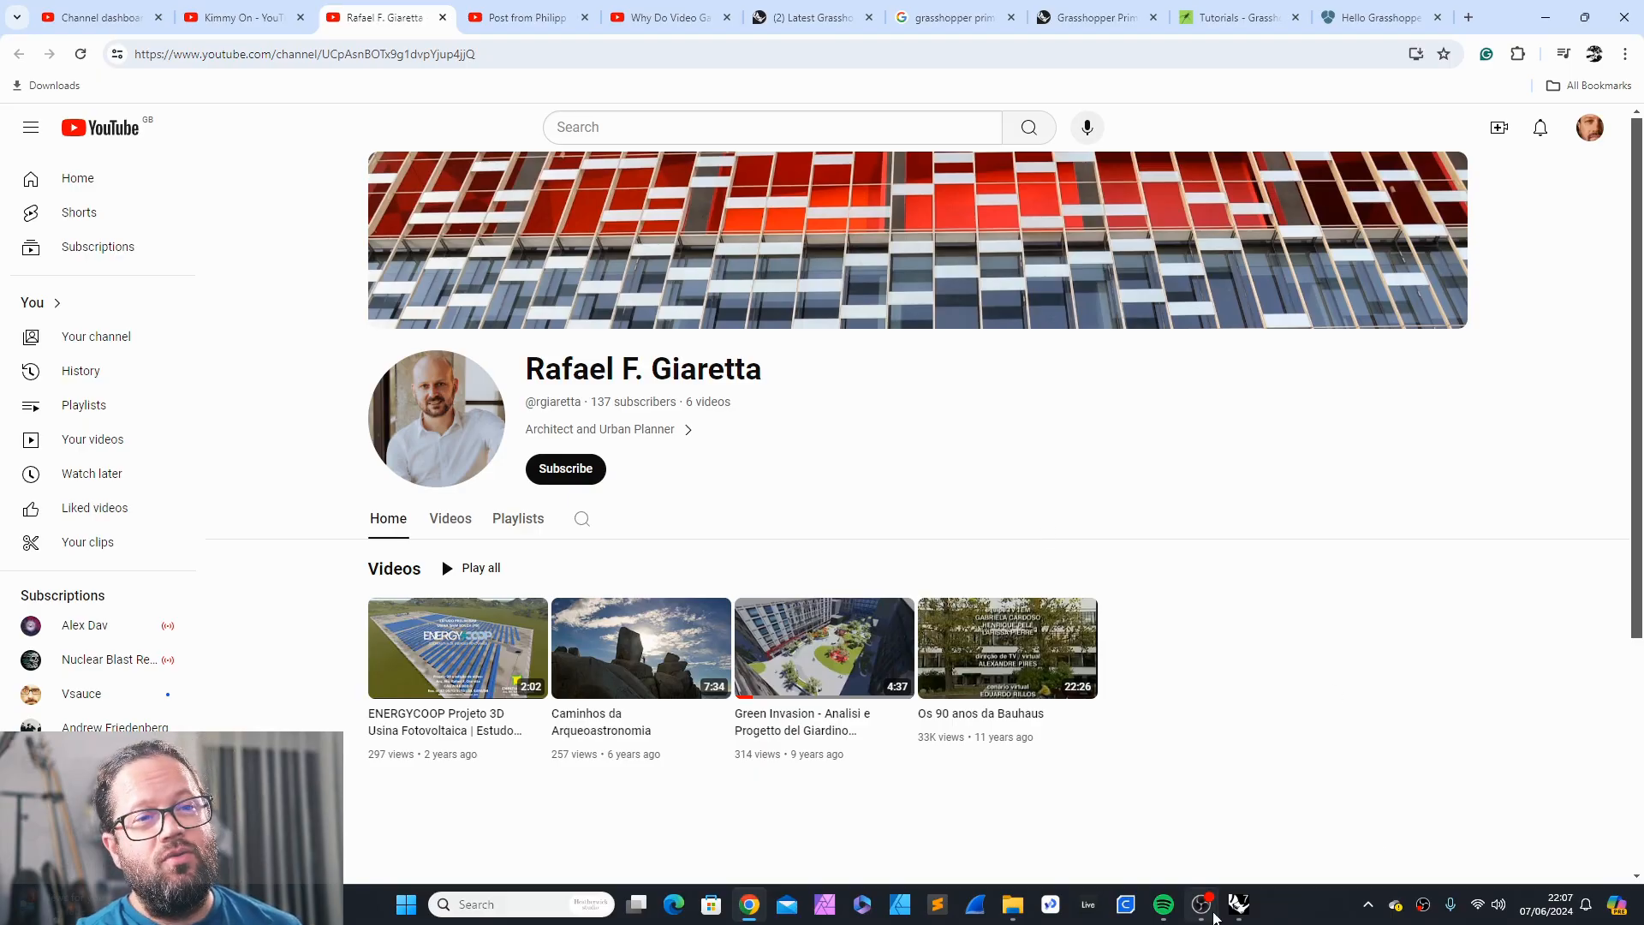
pyautogui.click(1239, 906)
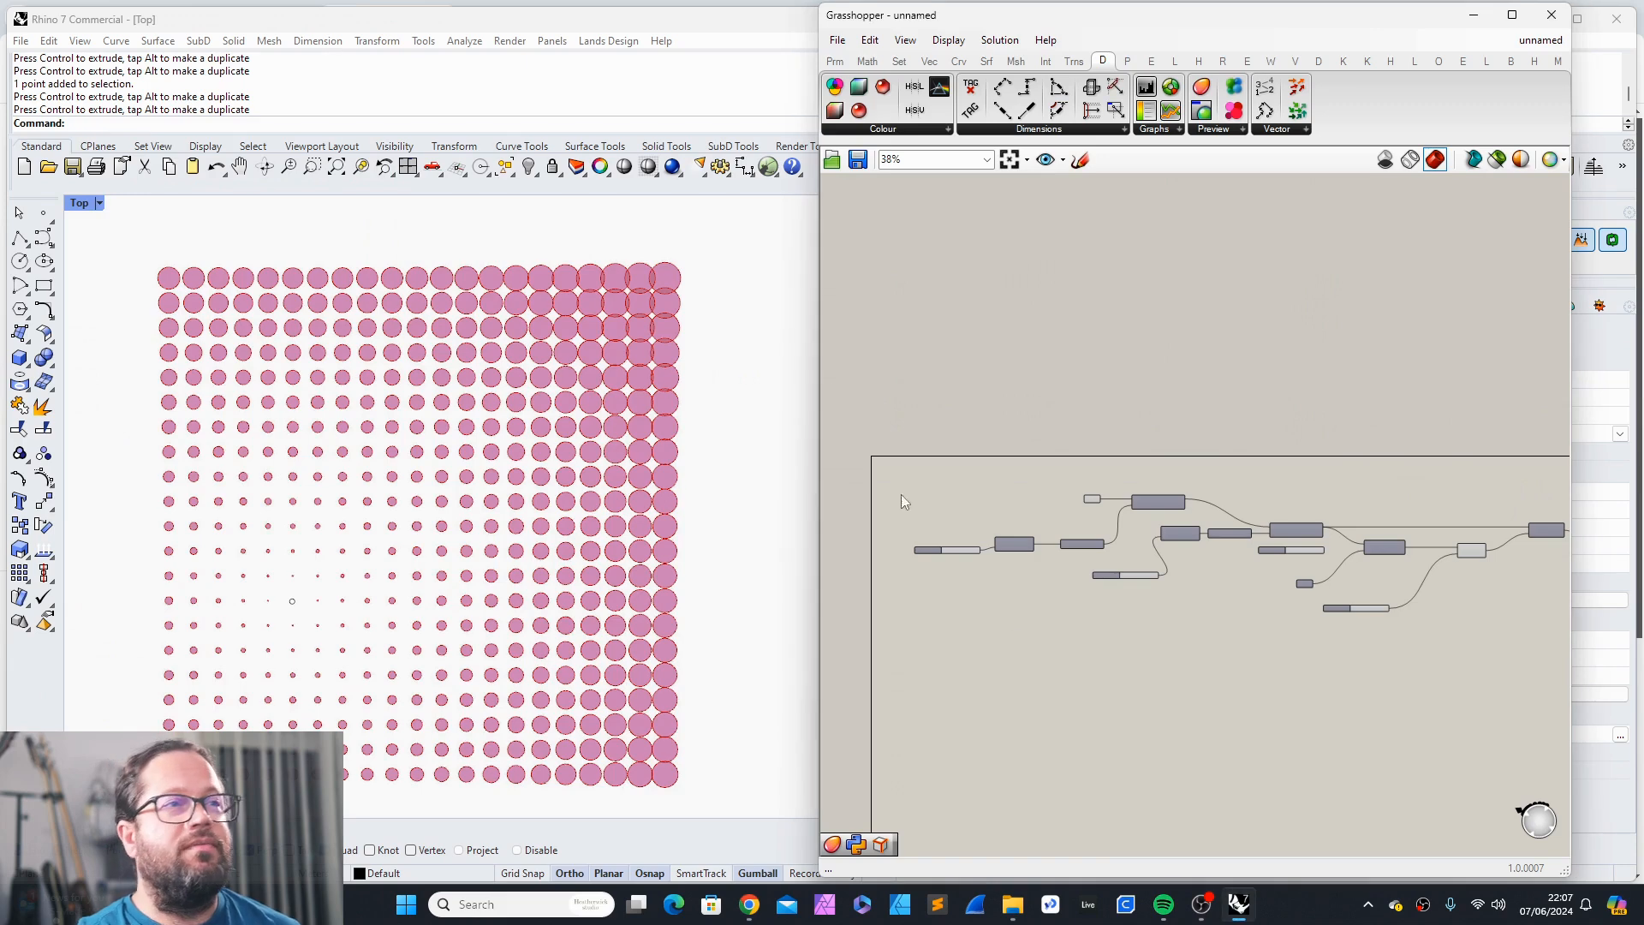
pyautogui.click(1203, 906)
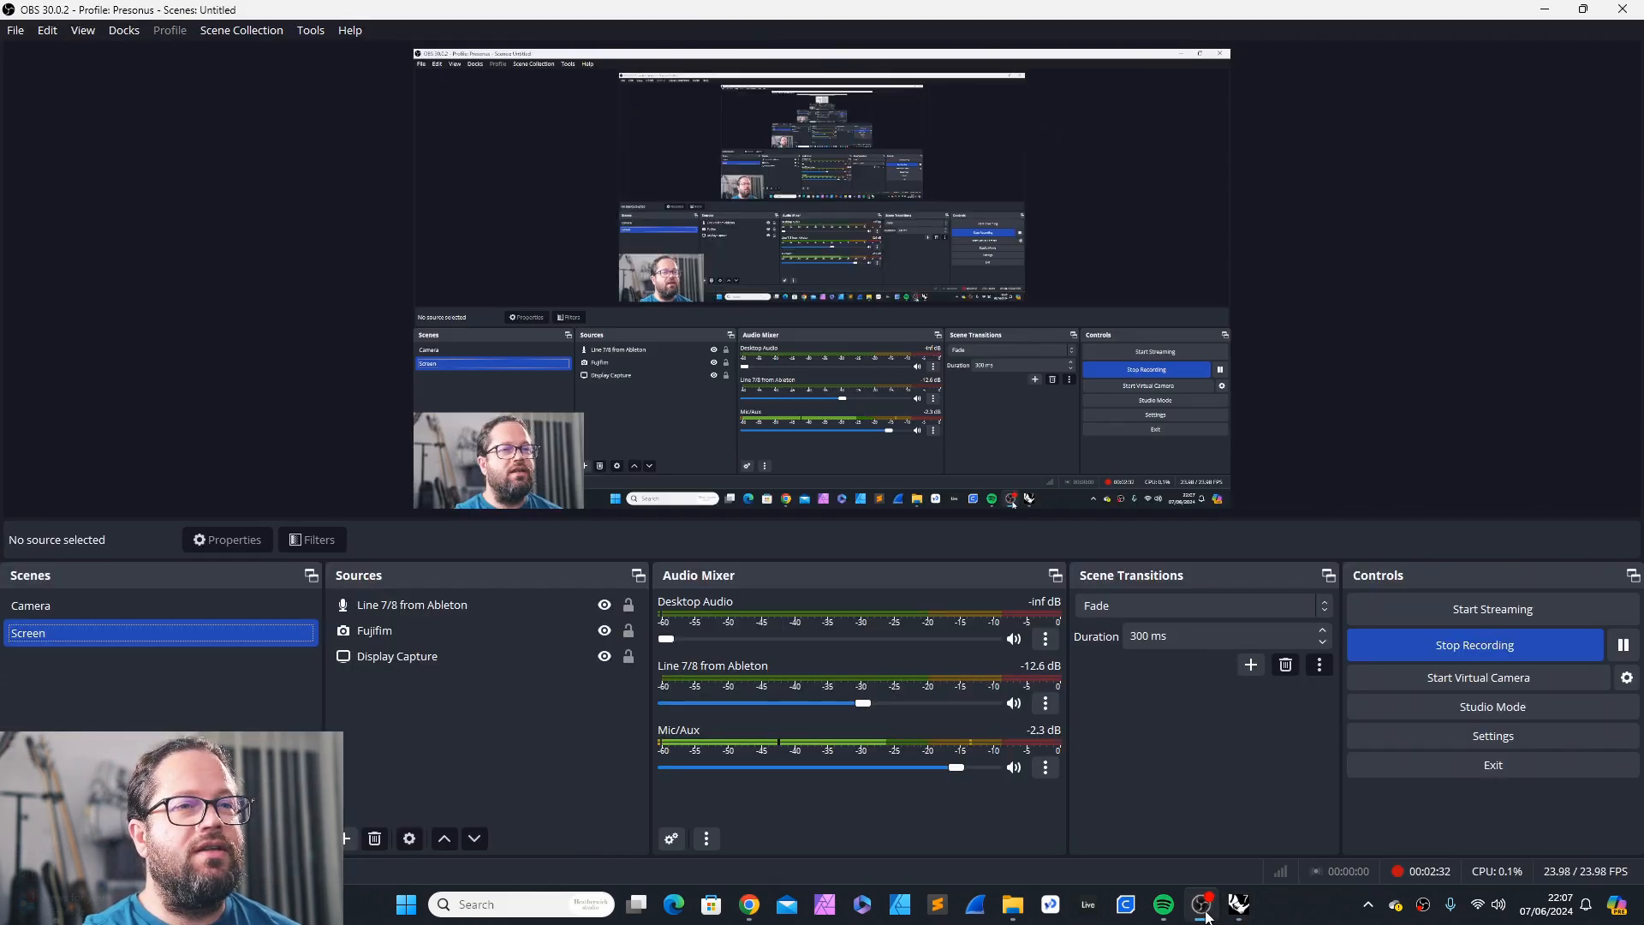
pyautogui.click(1239, 907)
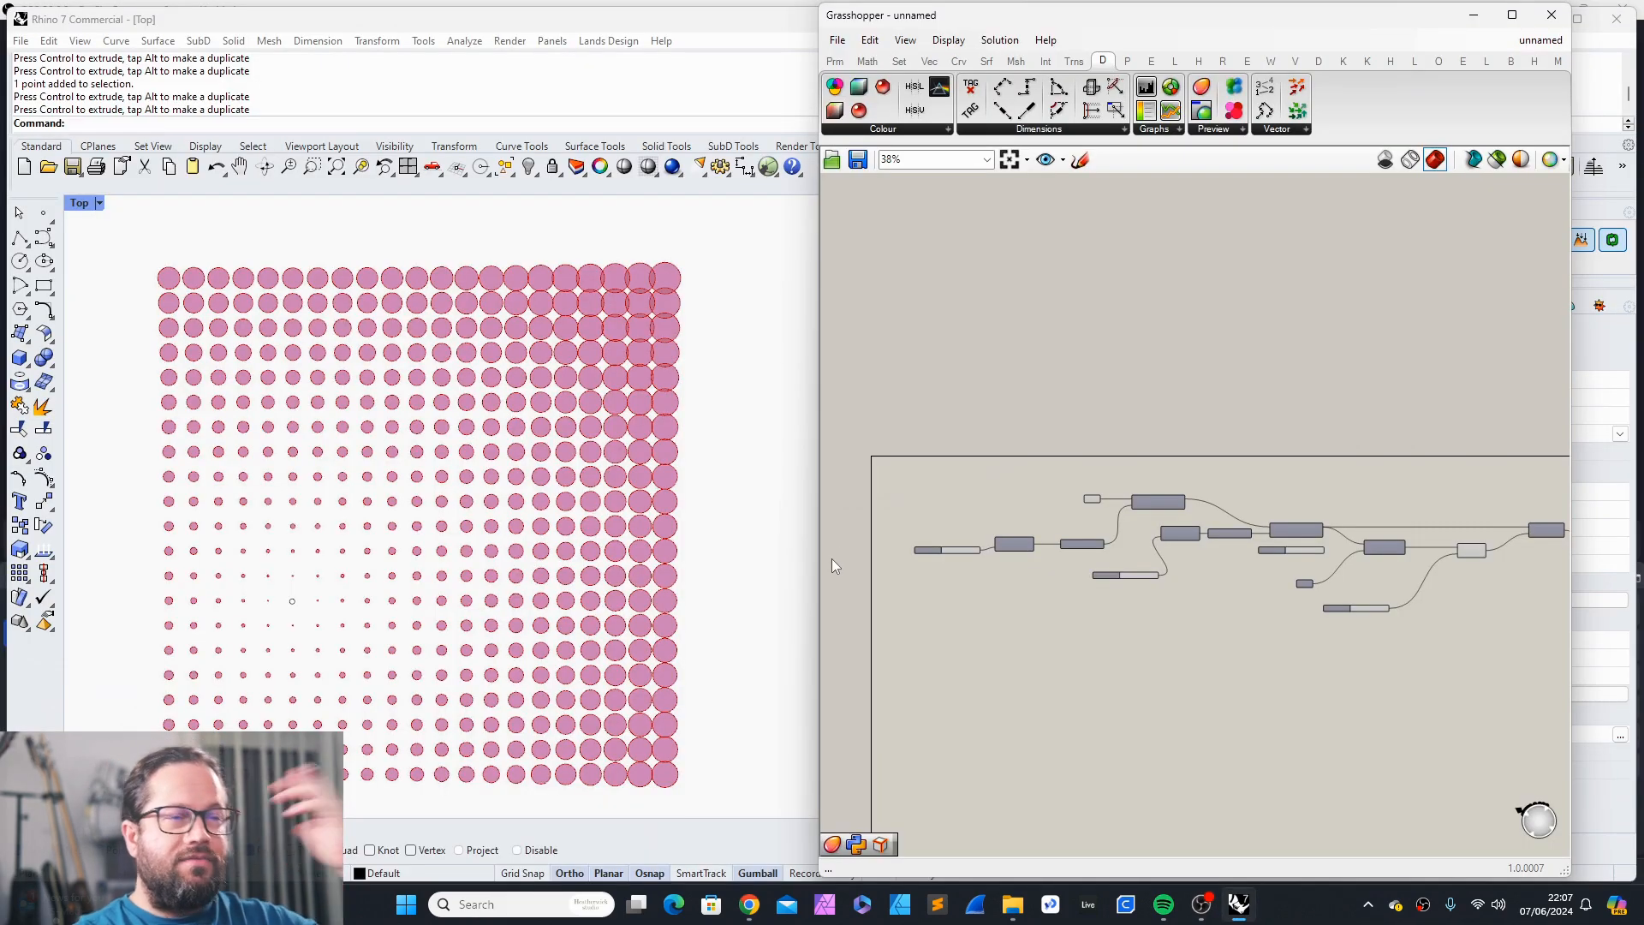
# Step: Move the attractor point to the upper-right area of the circle grid and back to its lower-left area
pyautogui.scroll(-3, 719, 578)
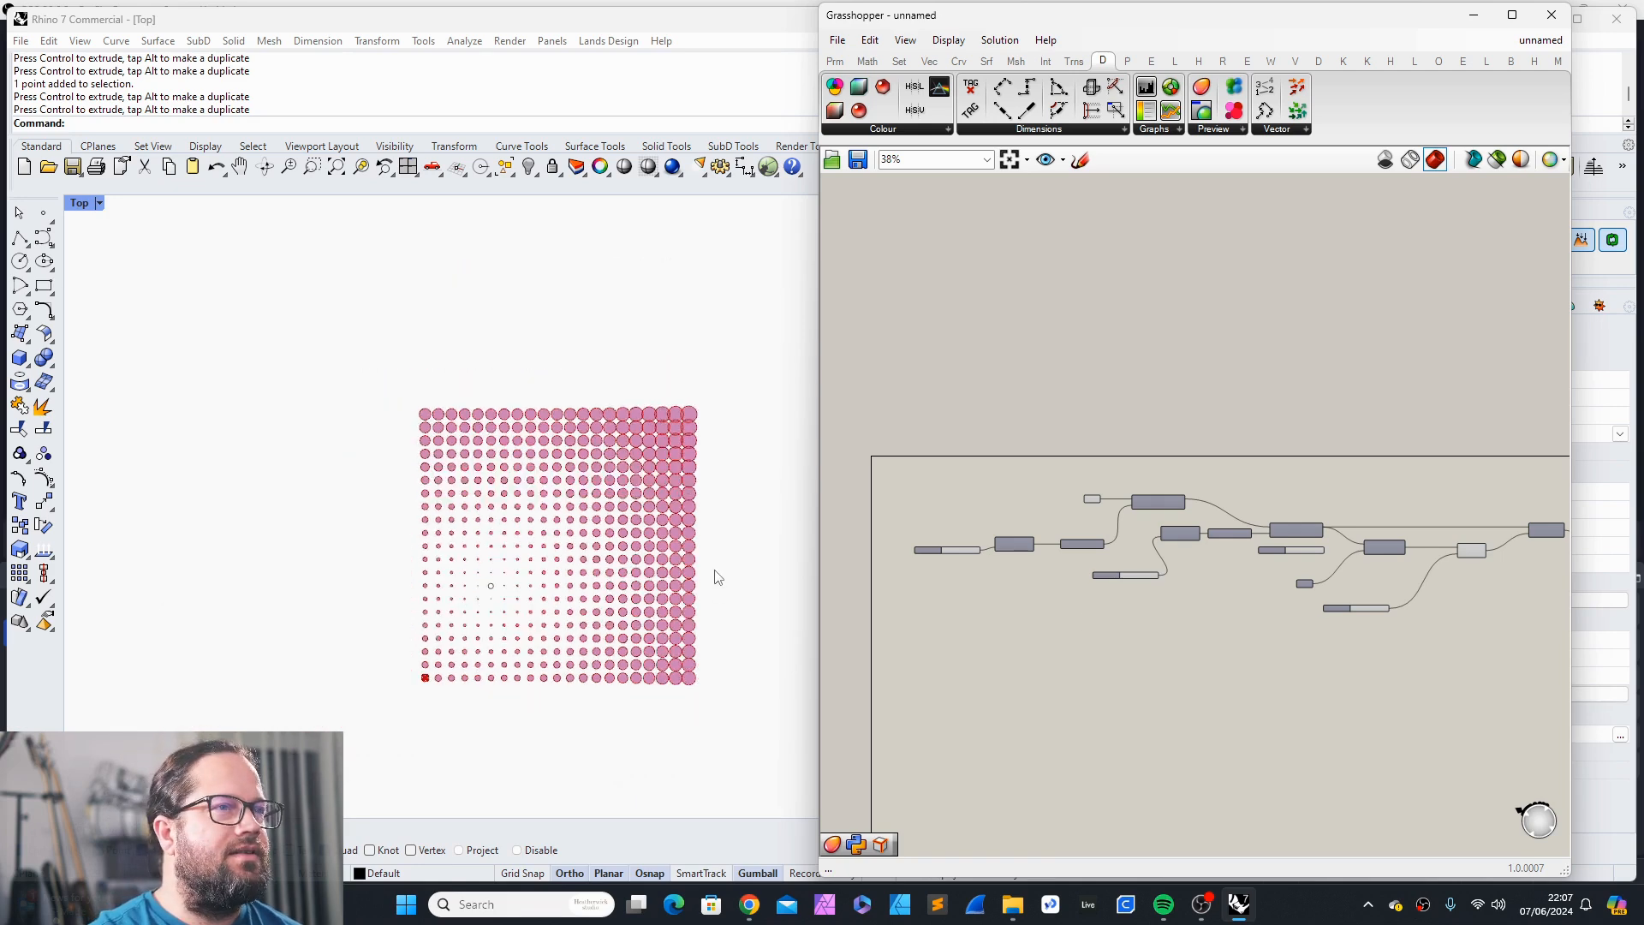
pyautogui.scroll(5, 624, 501)
pyautogui.scroll(-3, 624, 501)
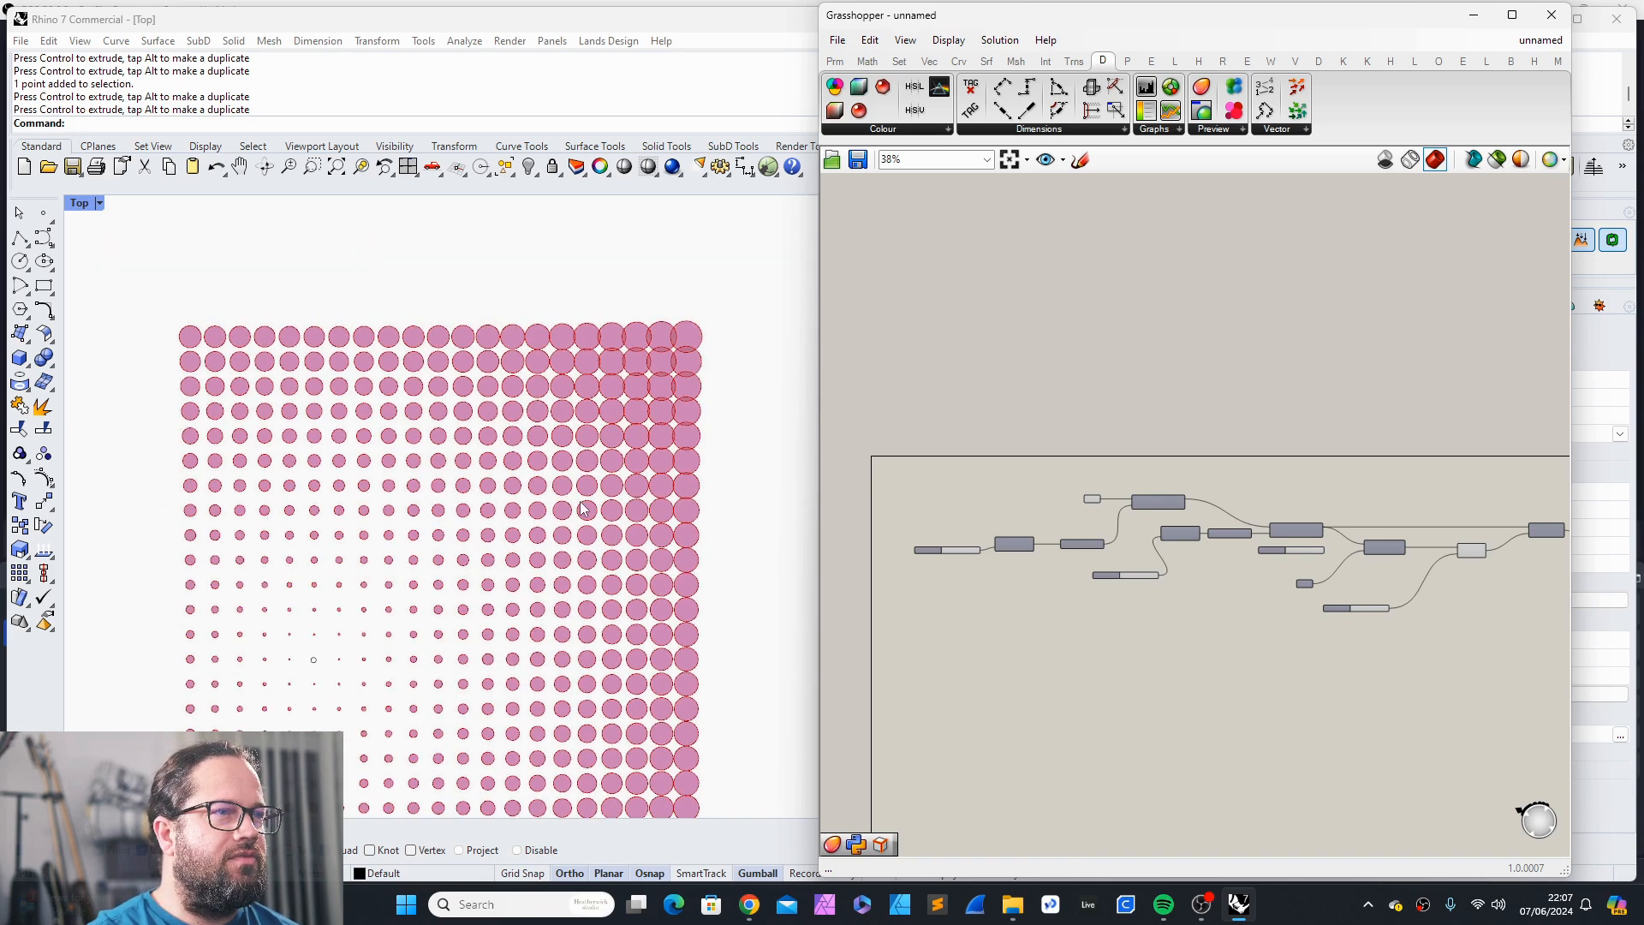
pyautogui.scroll(-2, 343, 589)
pyautogui.click(340, 589)
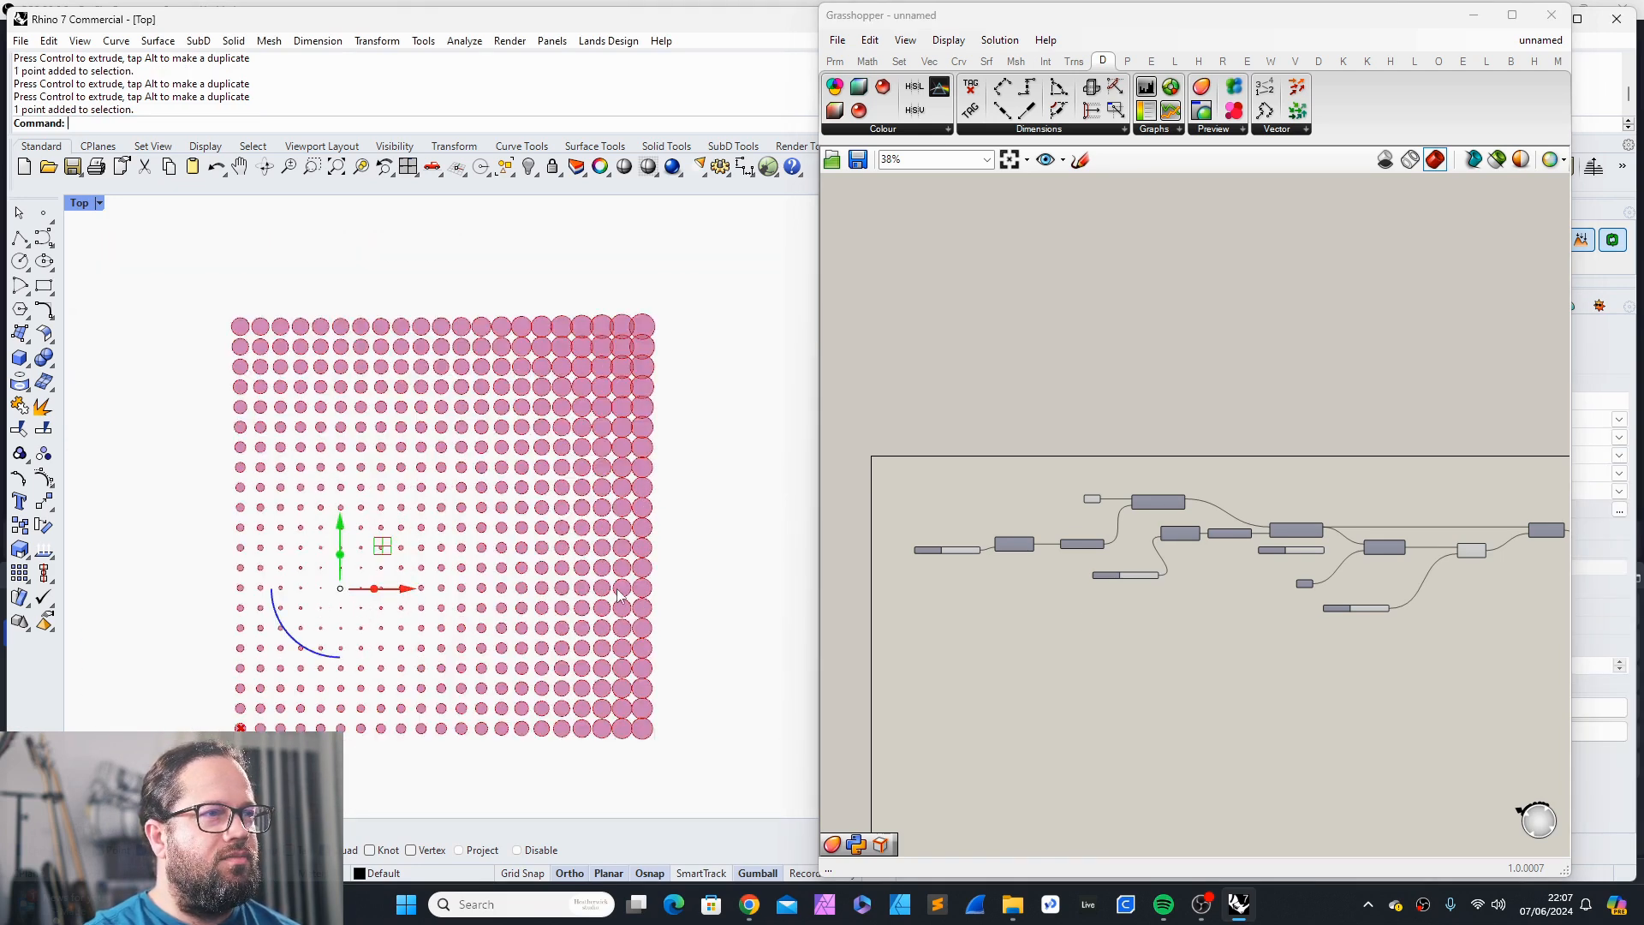
pyautogui.moveTo(409, 597); pyautogui.dragTo(596, 602)
pyautogui.moveTo(531, 543); pyautogui.dragTo(614, 437)
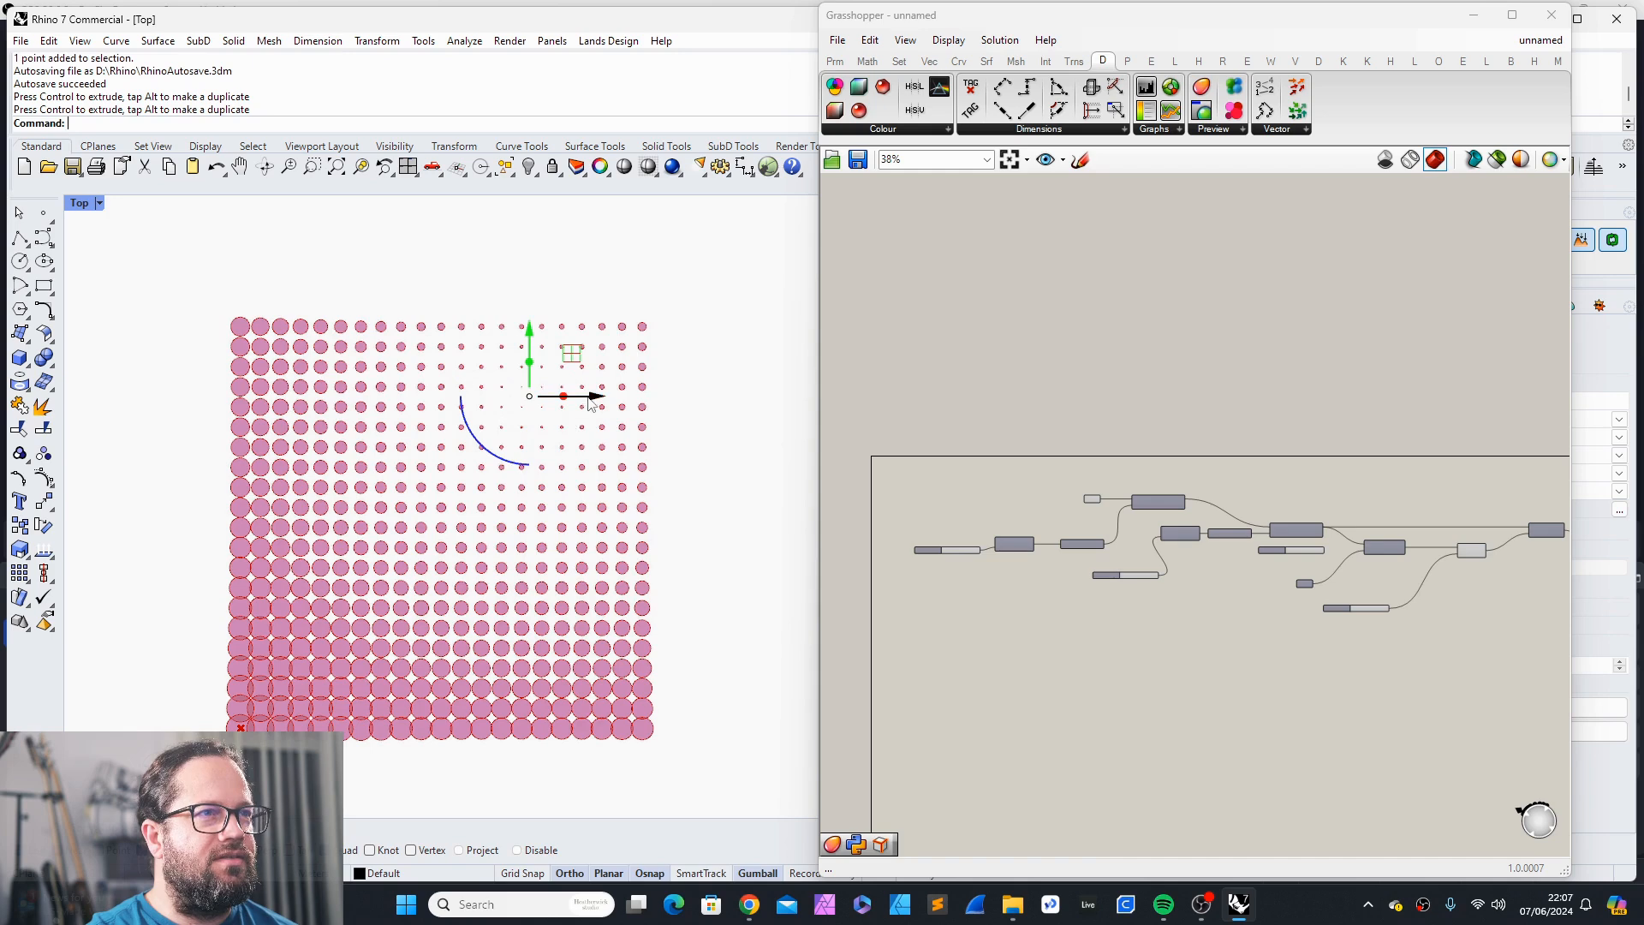
pyautogui.moveTo(530, 334); pyautogui.dragTo(562, 601)
pyautogui.moveTo(608, 670); pyautogui.dragTo(430, 669)
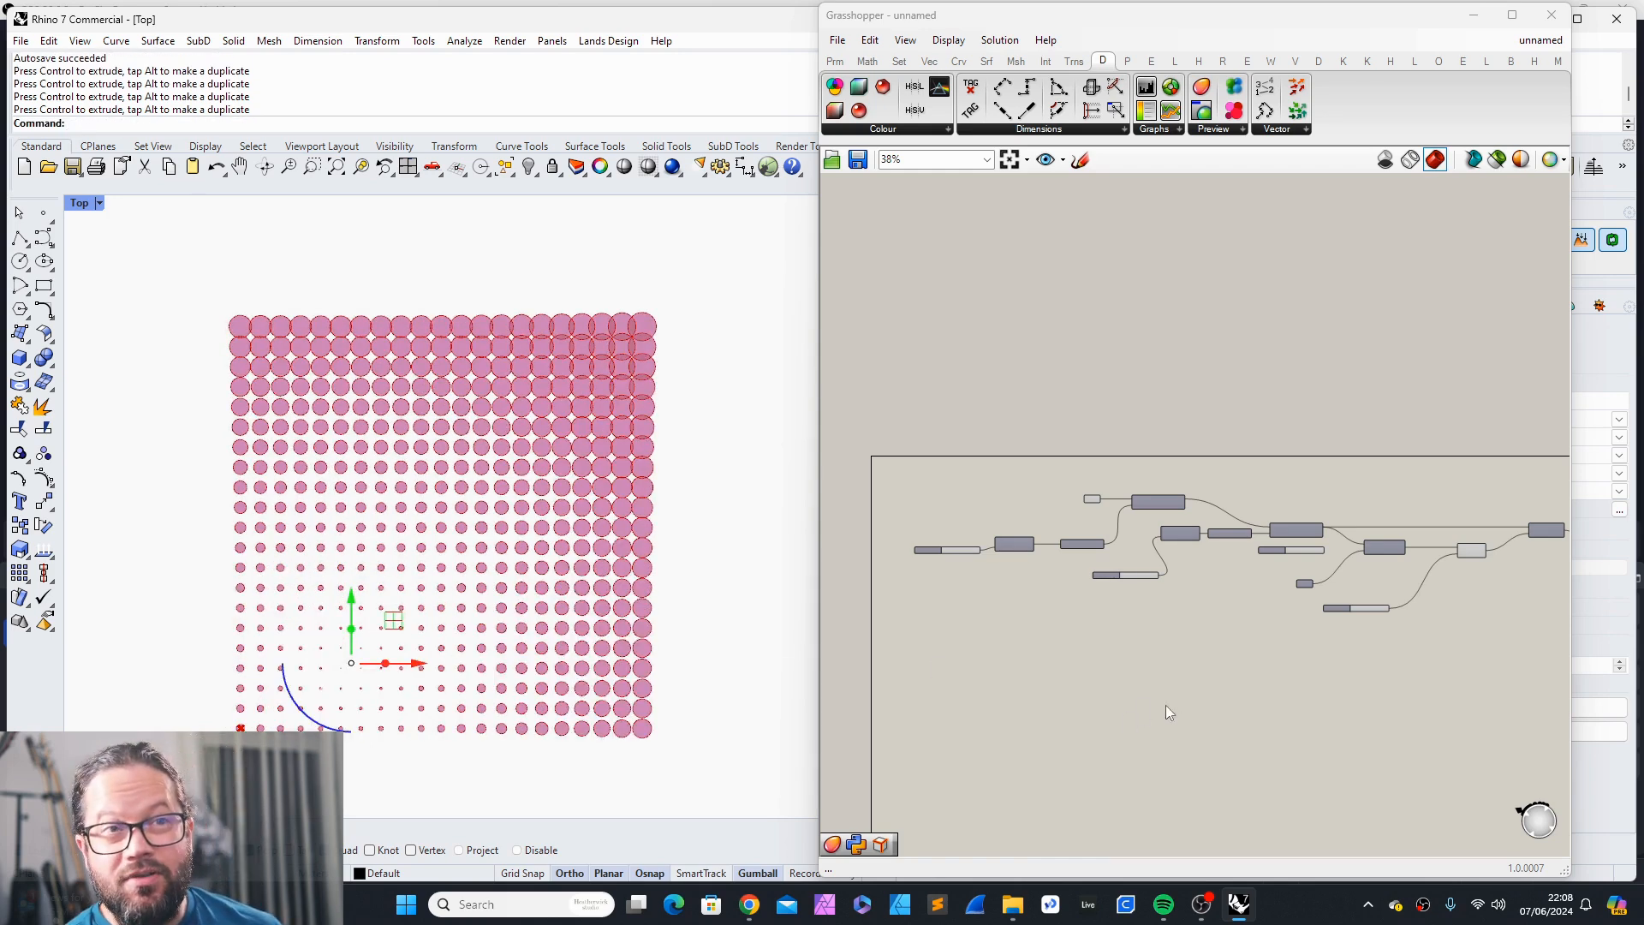
# Step: Delete all components of the existing circle-grid definition from the Grasshopper canvas
pyautogui.scroll(-2, 1193, 478)
pyautogui.scroll(-2, 1200, 500)
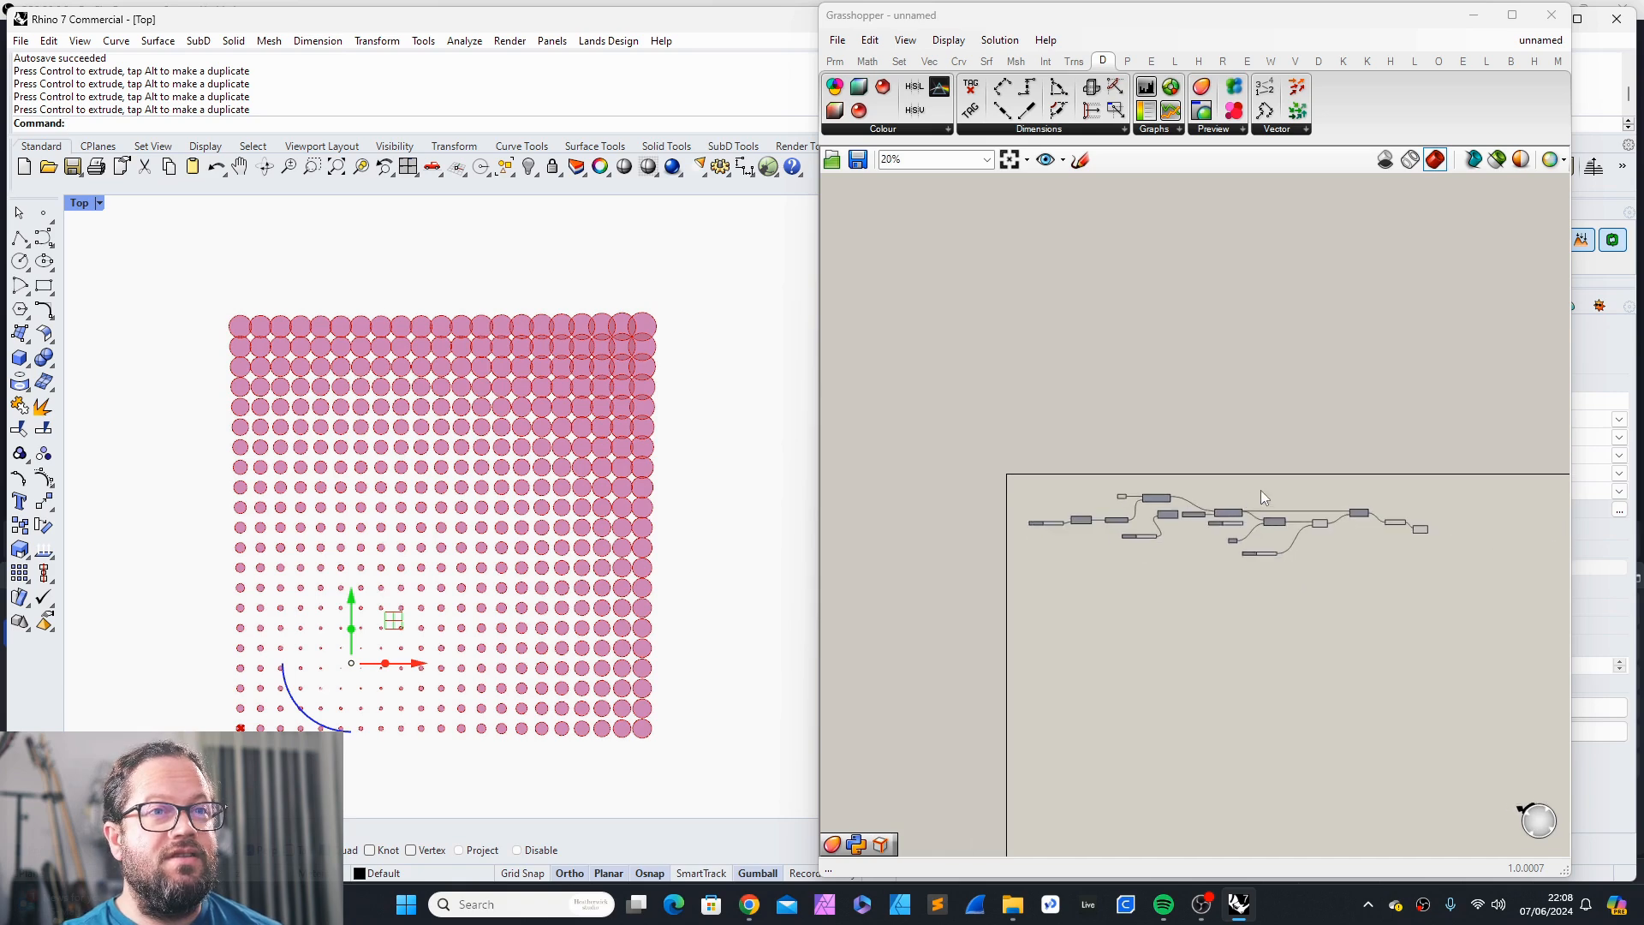
pyautogui.scroll(2, 1262, 488)
pyautogui.moveTo(927, 439); pyautogui.dragTo(1505, 666)
pyautogui.click(1408, 677)
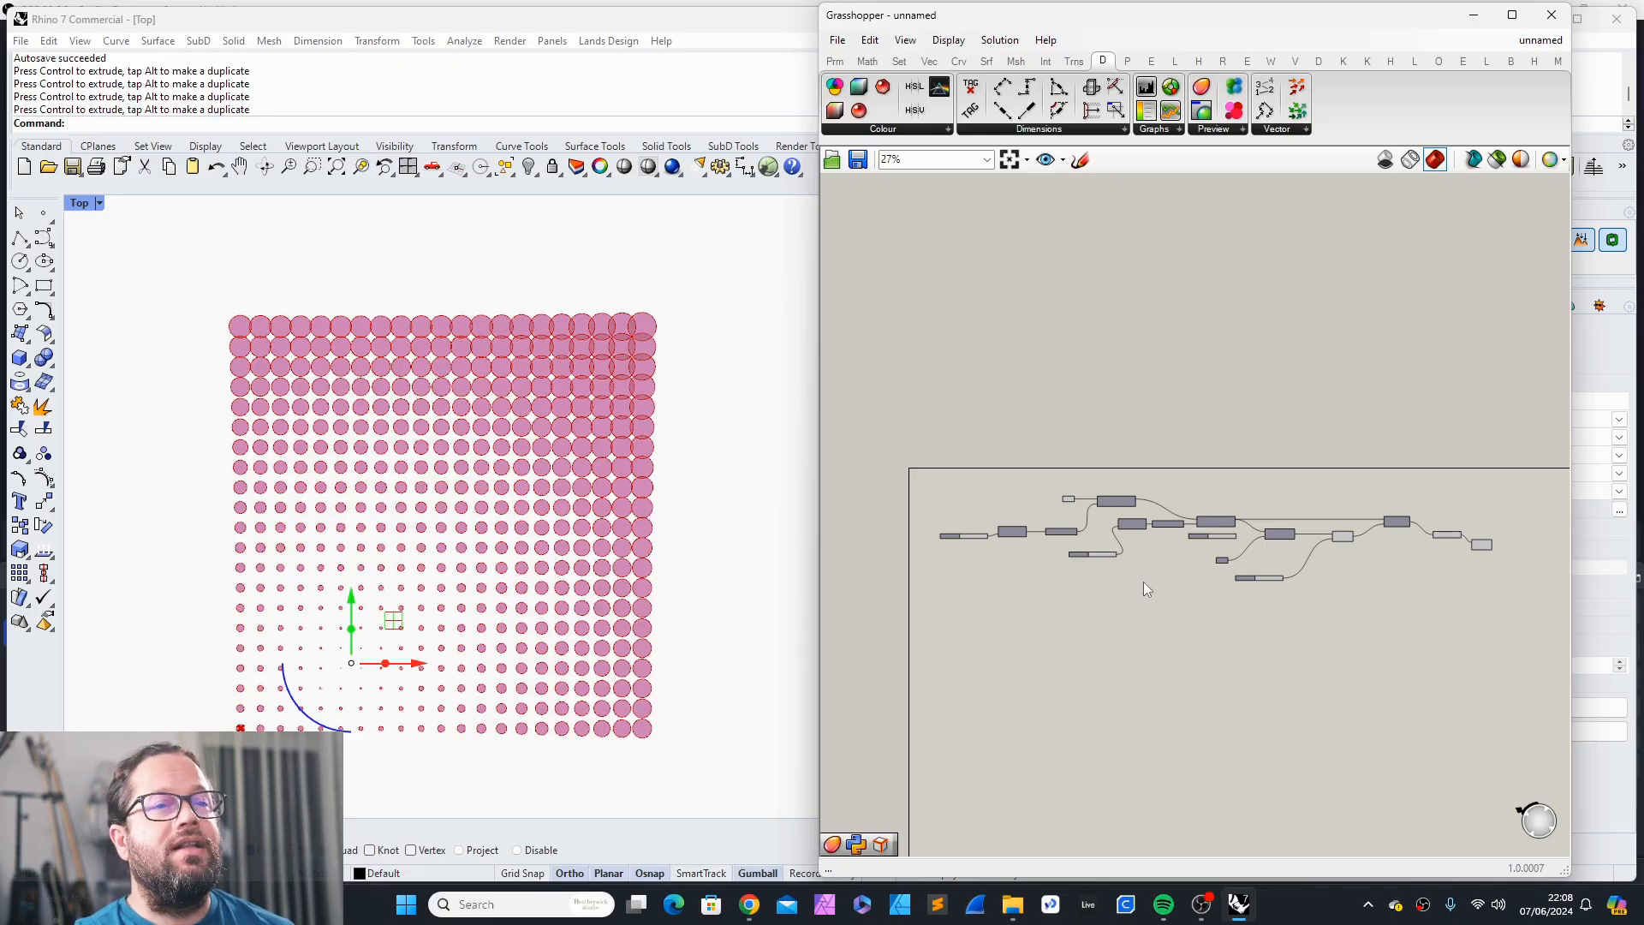
pyautogui.scroll(10, 1133, 492)
pyautogui.scroll(-12, 1133, 497)
pyautogui.moveTo(979, 445); pyautogui.dragTo(1476, 626)
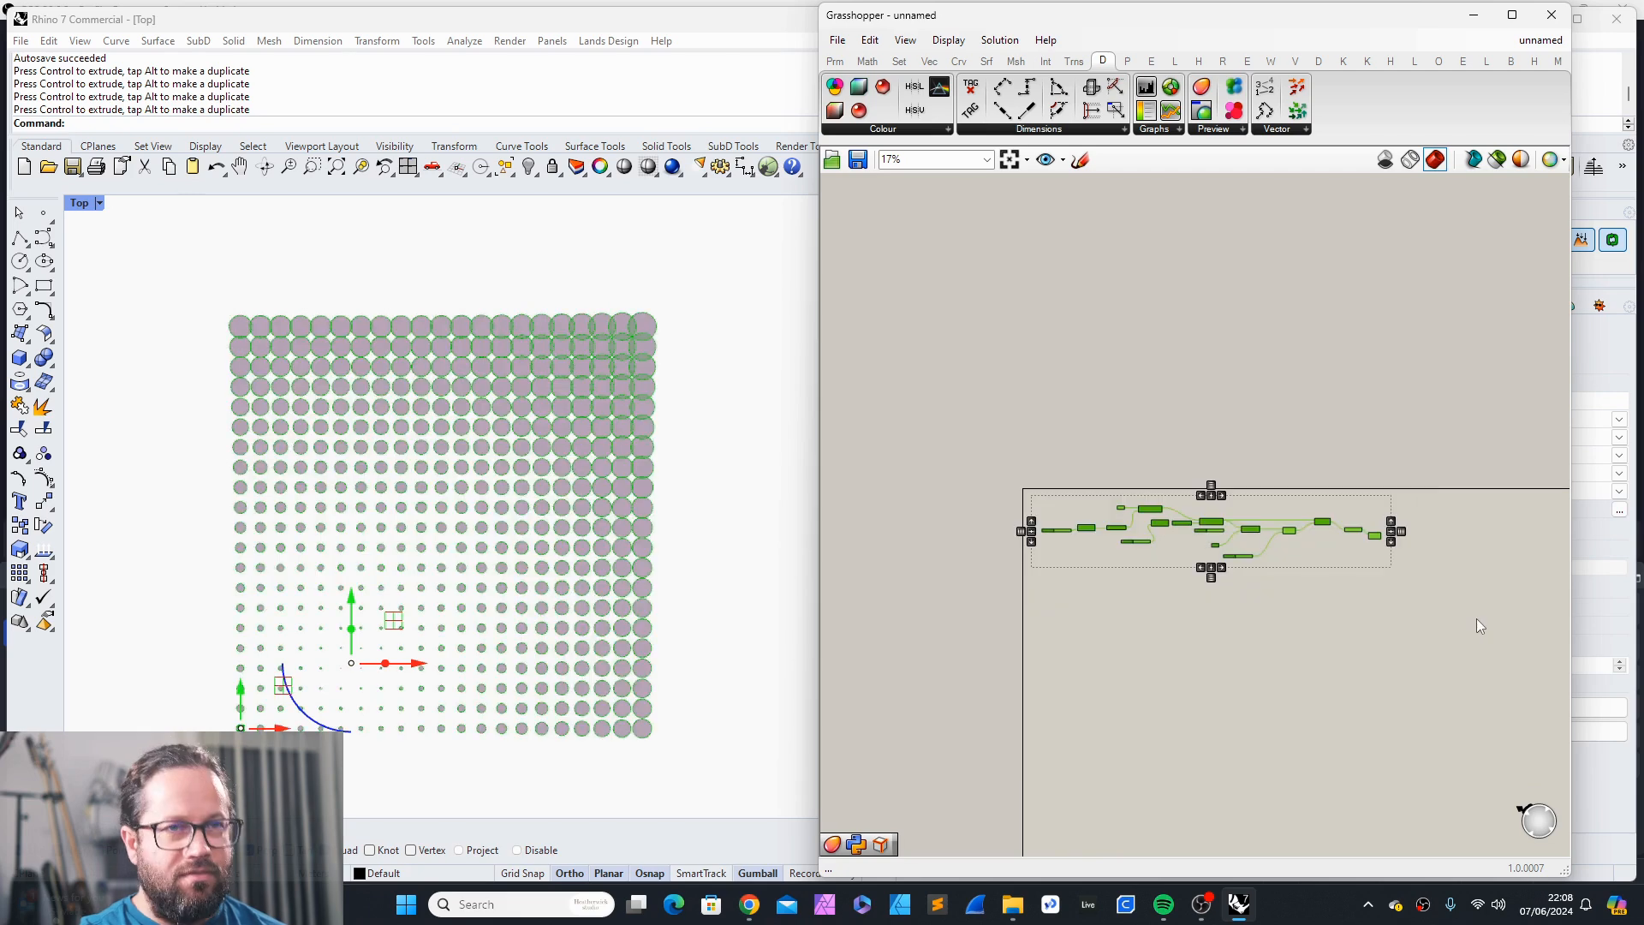
pyautogui.press('Delete')
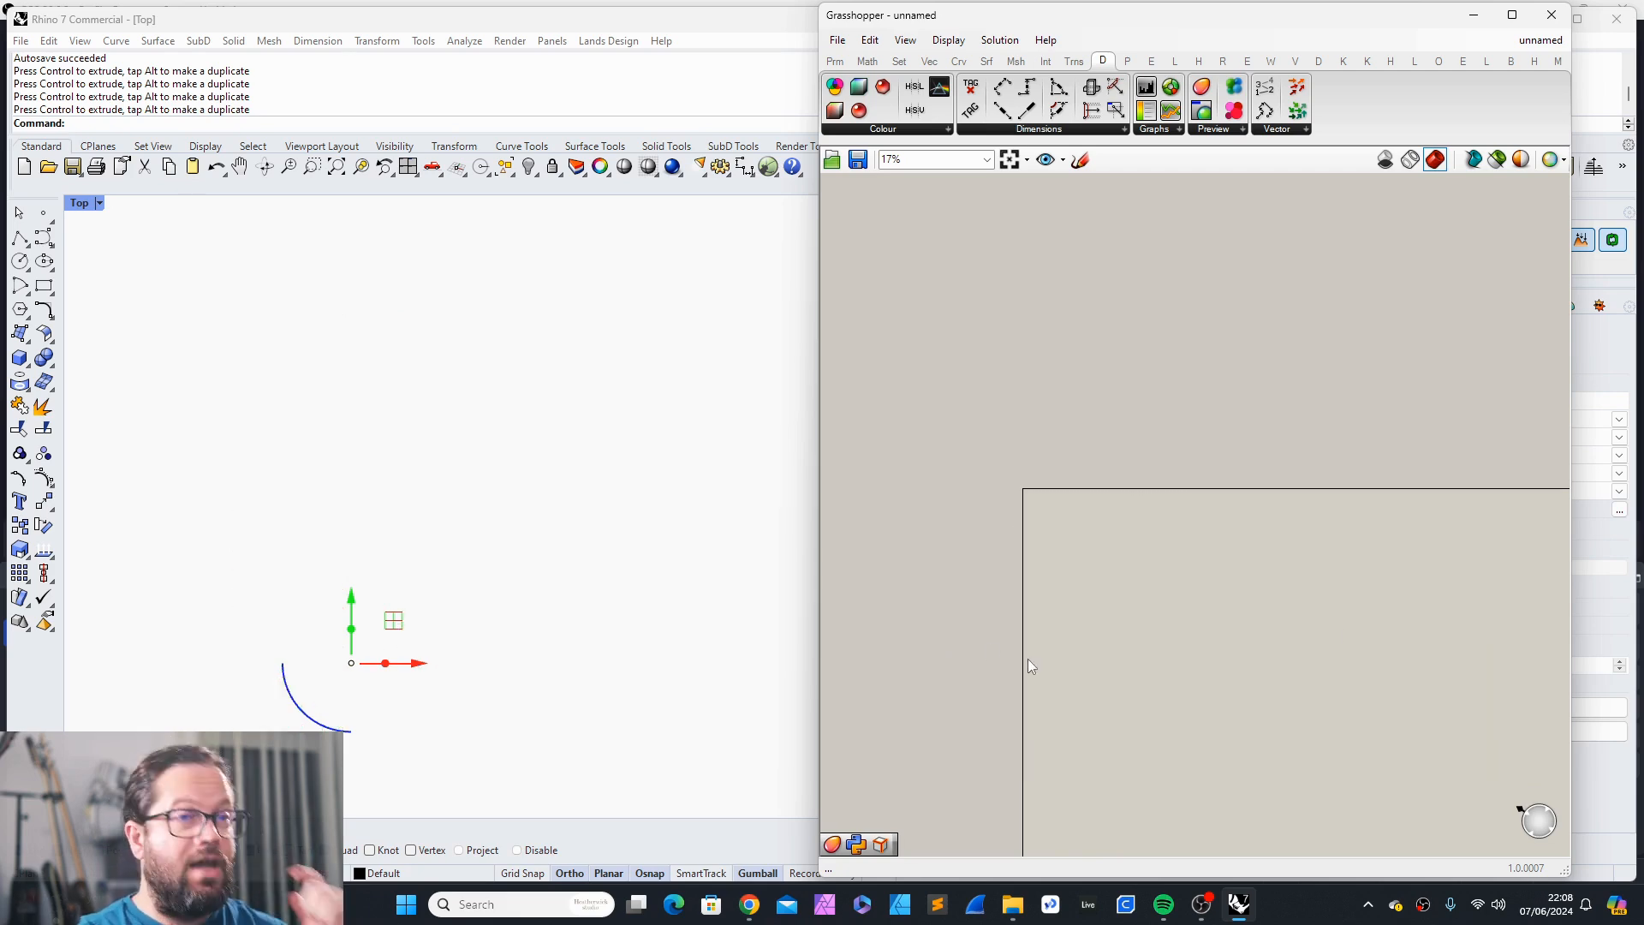
# Step: Place a Point parameter near the upper-left corner of the empty Grasshopper canvas
pyautogui.click(835, 61)
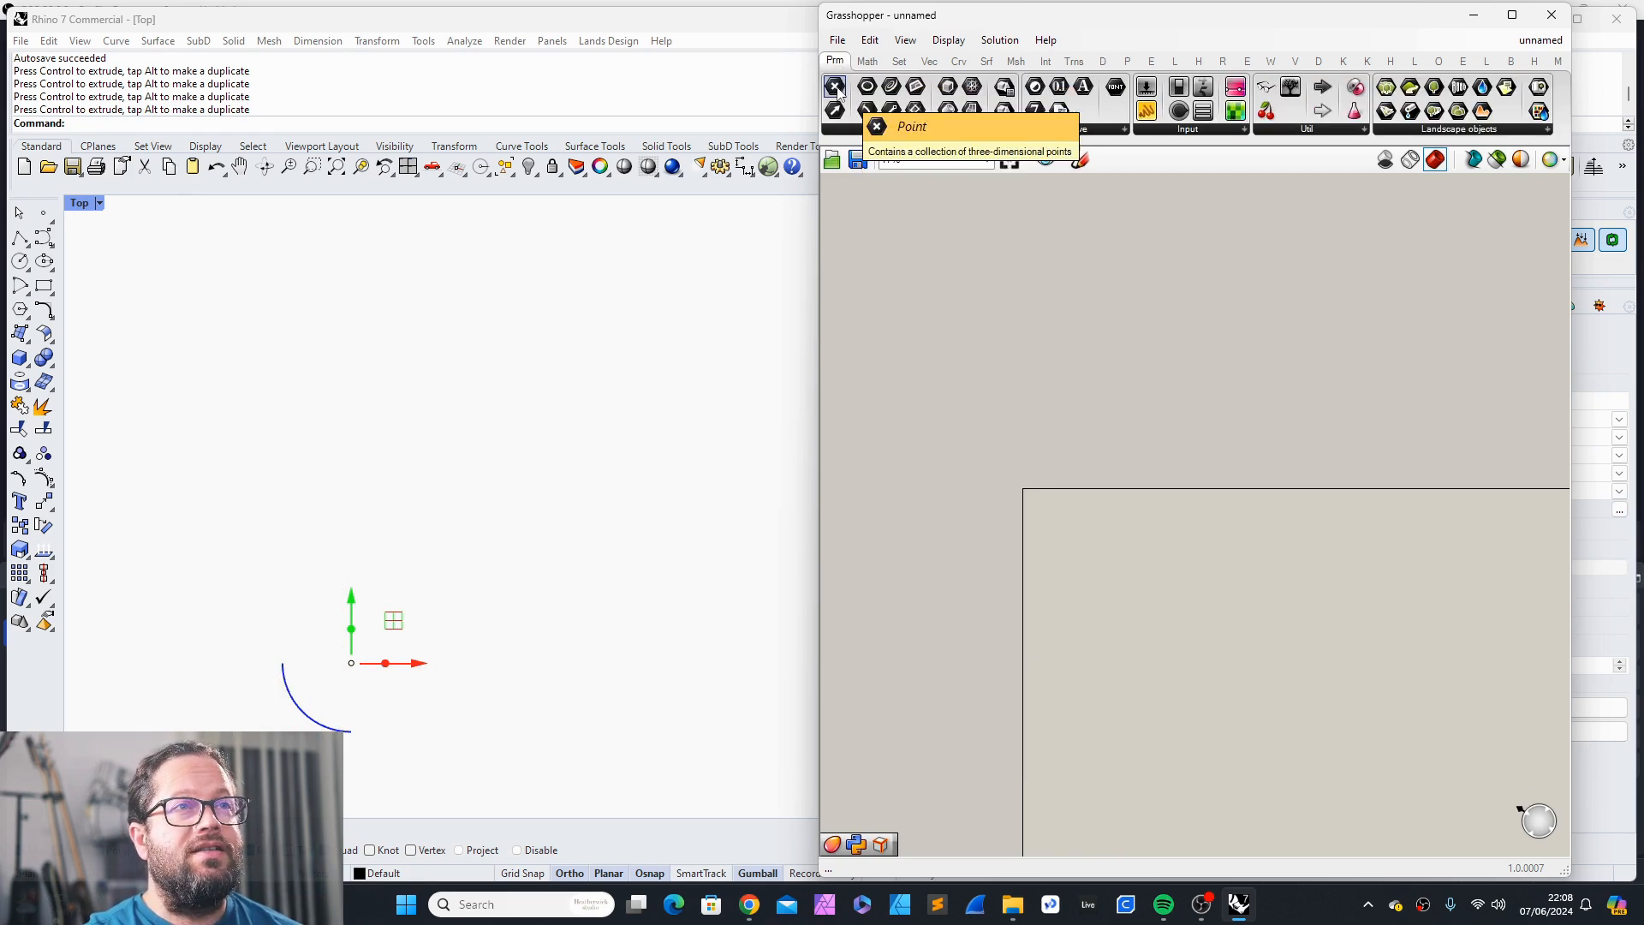
pyautogui.moveTo(838, 89); pyautogui.dragTo(1310, 615)
pyautogui.moveTo(1132, 530); pyautogui.dragTo(1132, 529)
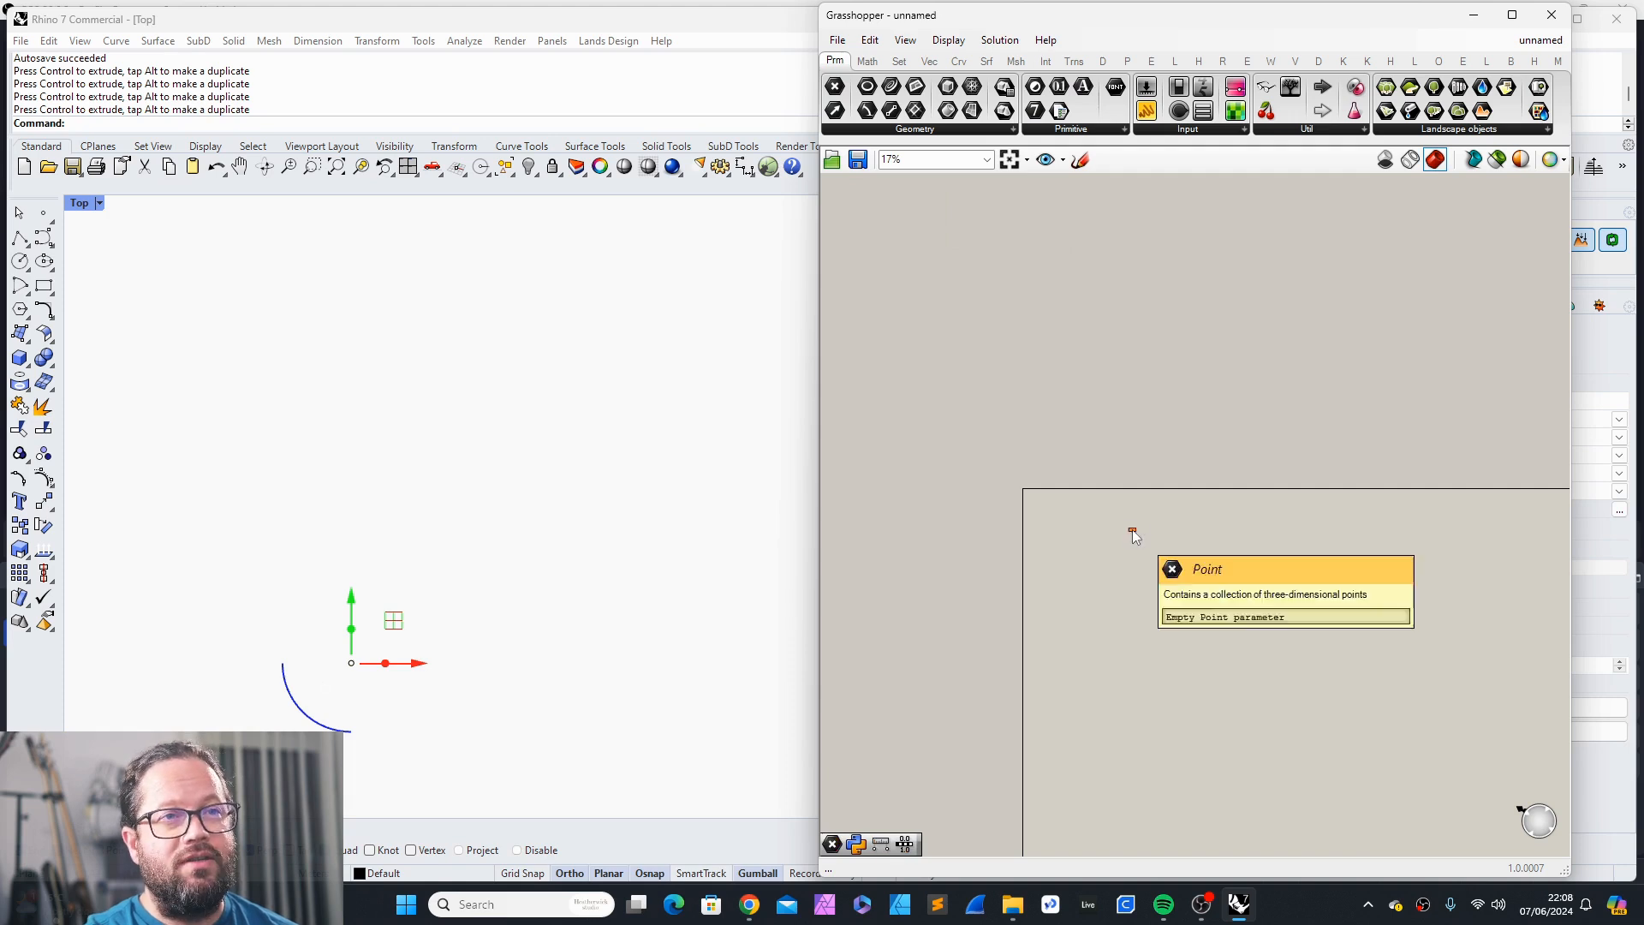
pyautogui.scroll(5, 1132, 529)
pyautogui.scroll(2, 1245, 601)
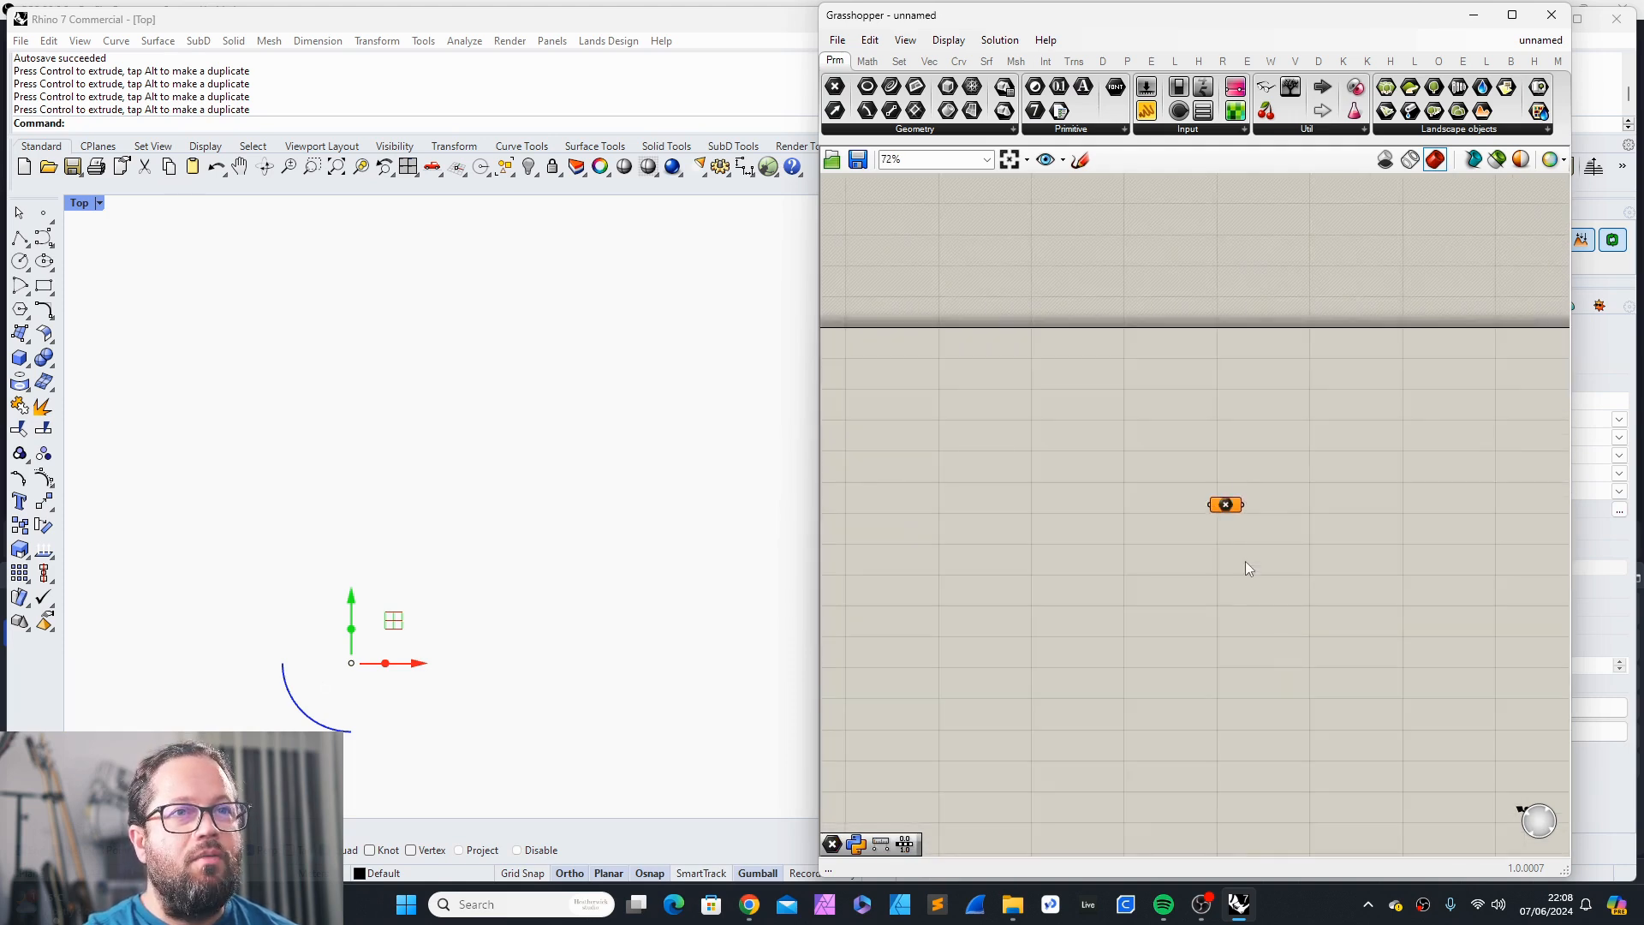
pyautogui.scroll(-3, 1199, 419)
pyautogui.scroll(2, 1226, 549)
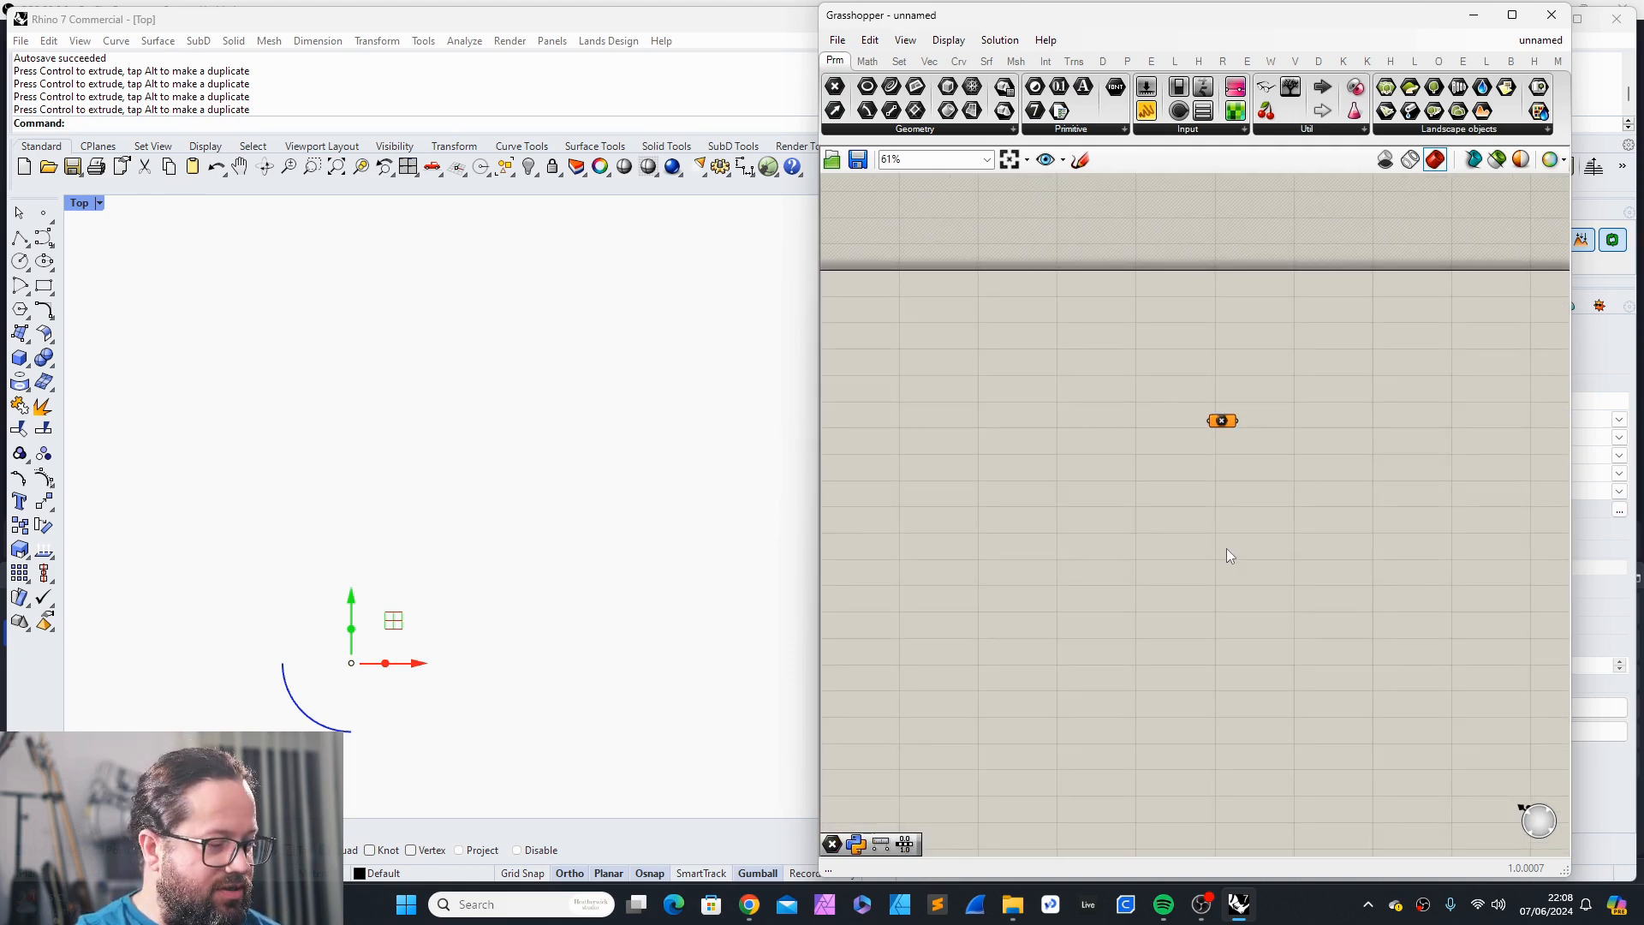
pyautogui.scroll(-1, 1228, 552)
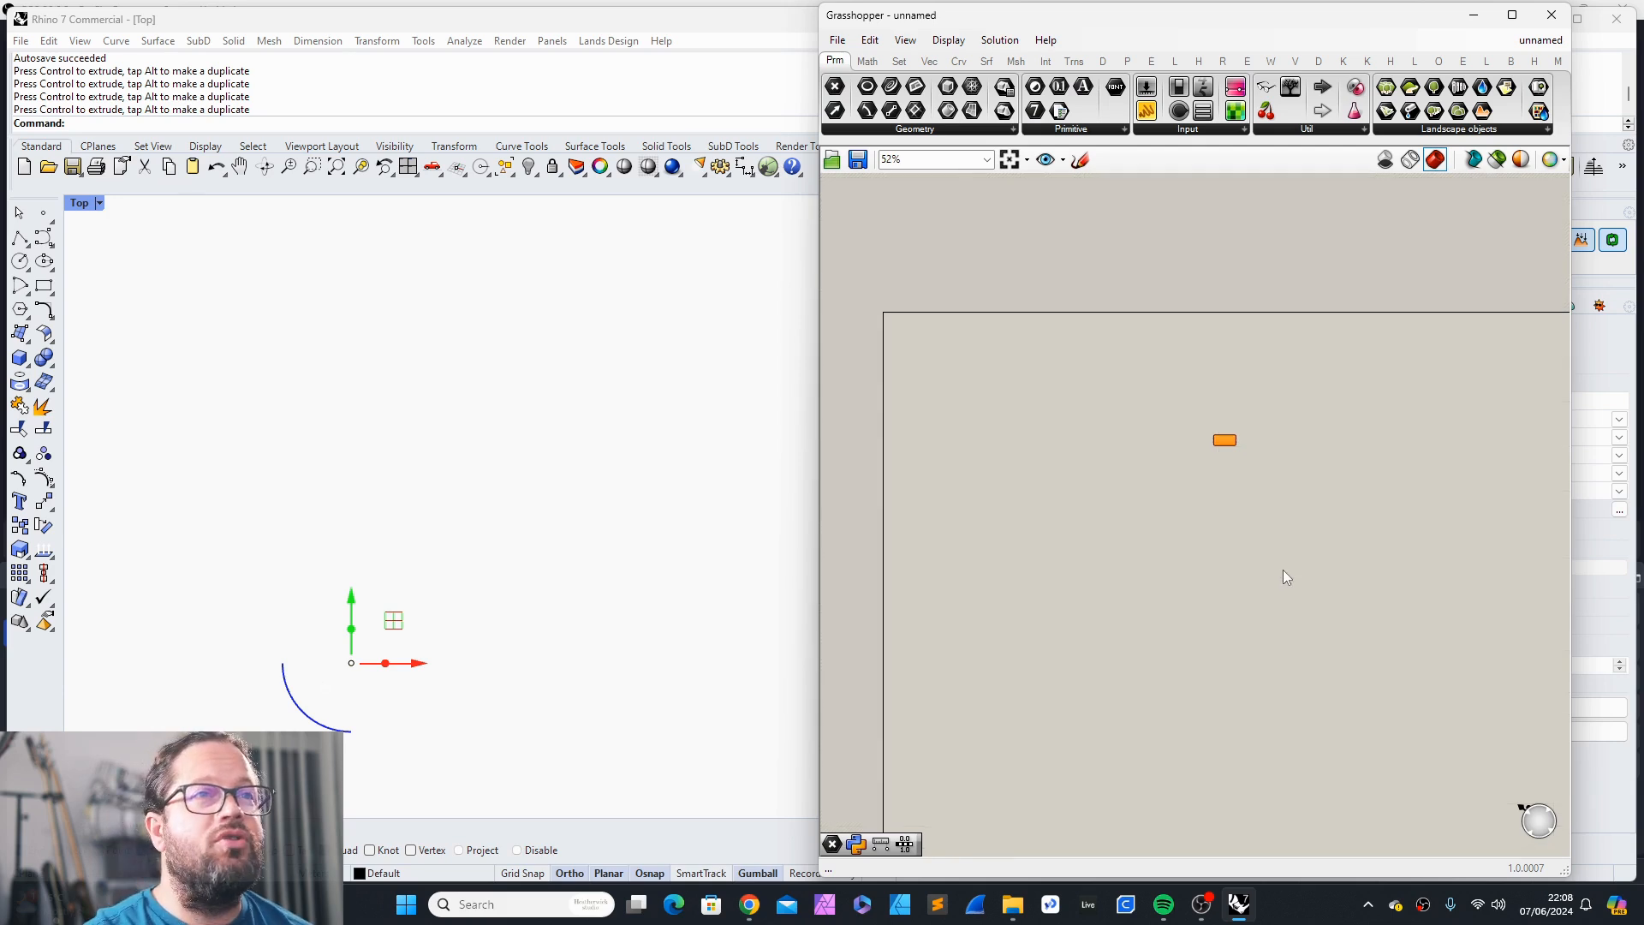
pyautogui.click(867, 61)
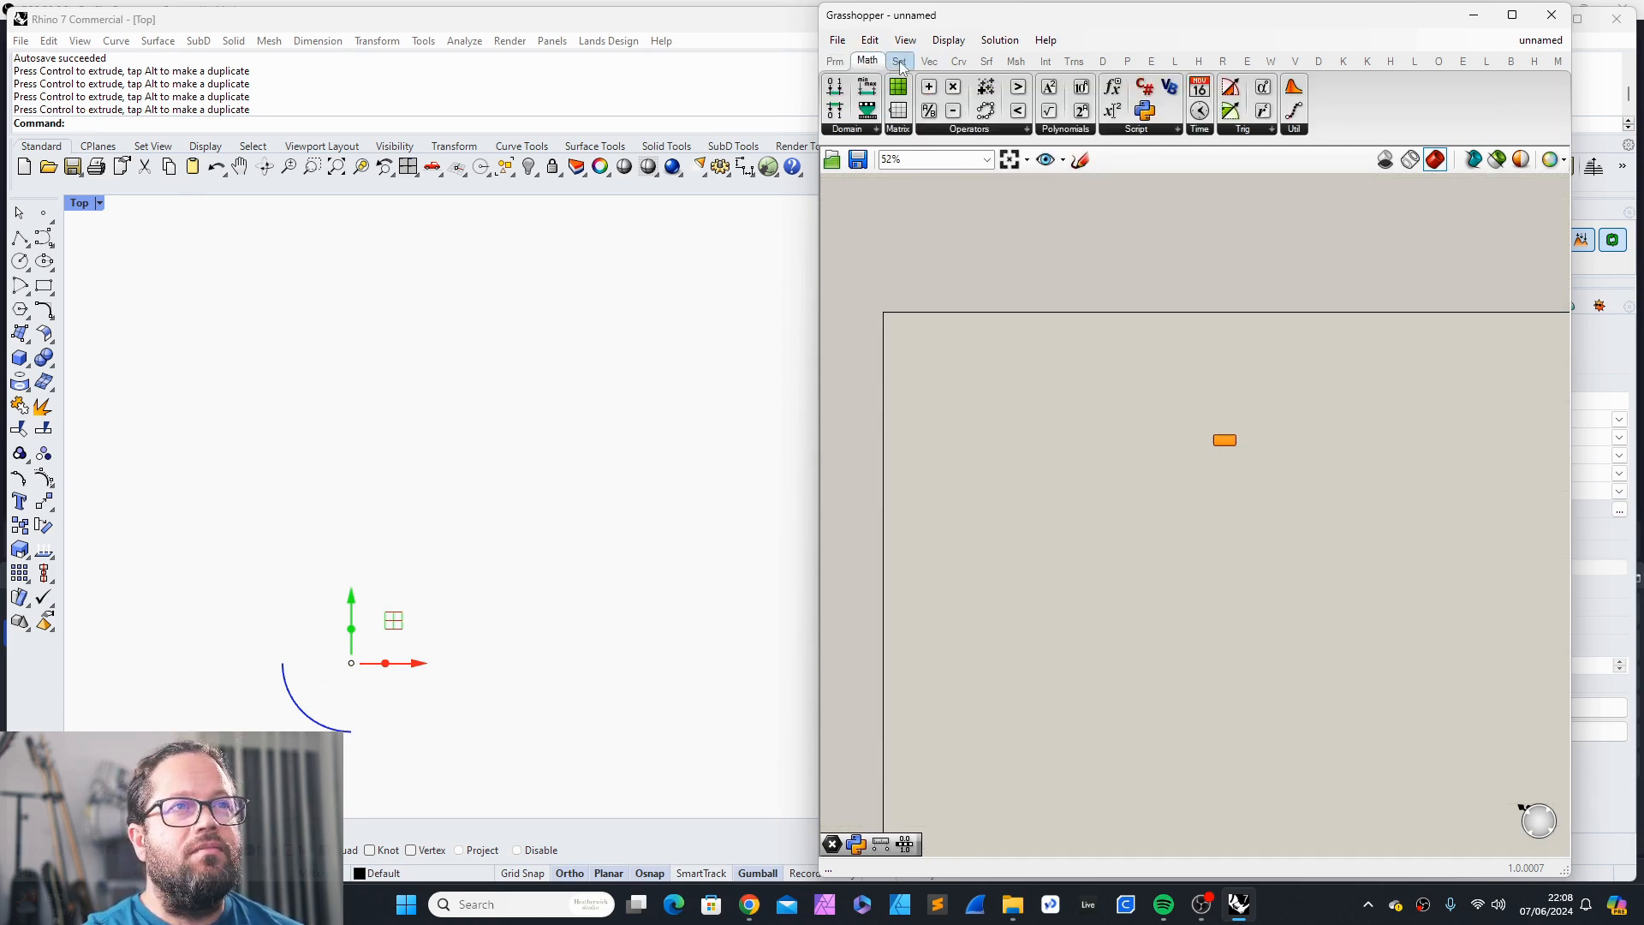
pyautogui.click(900, 62)
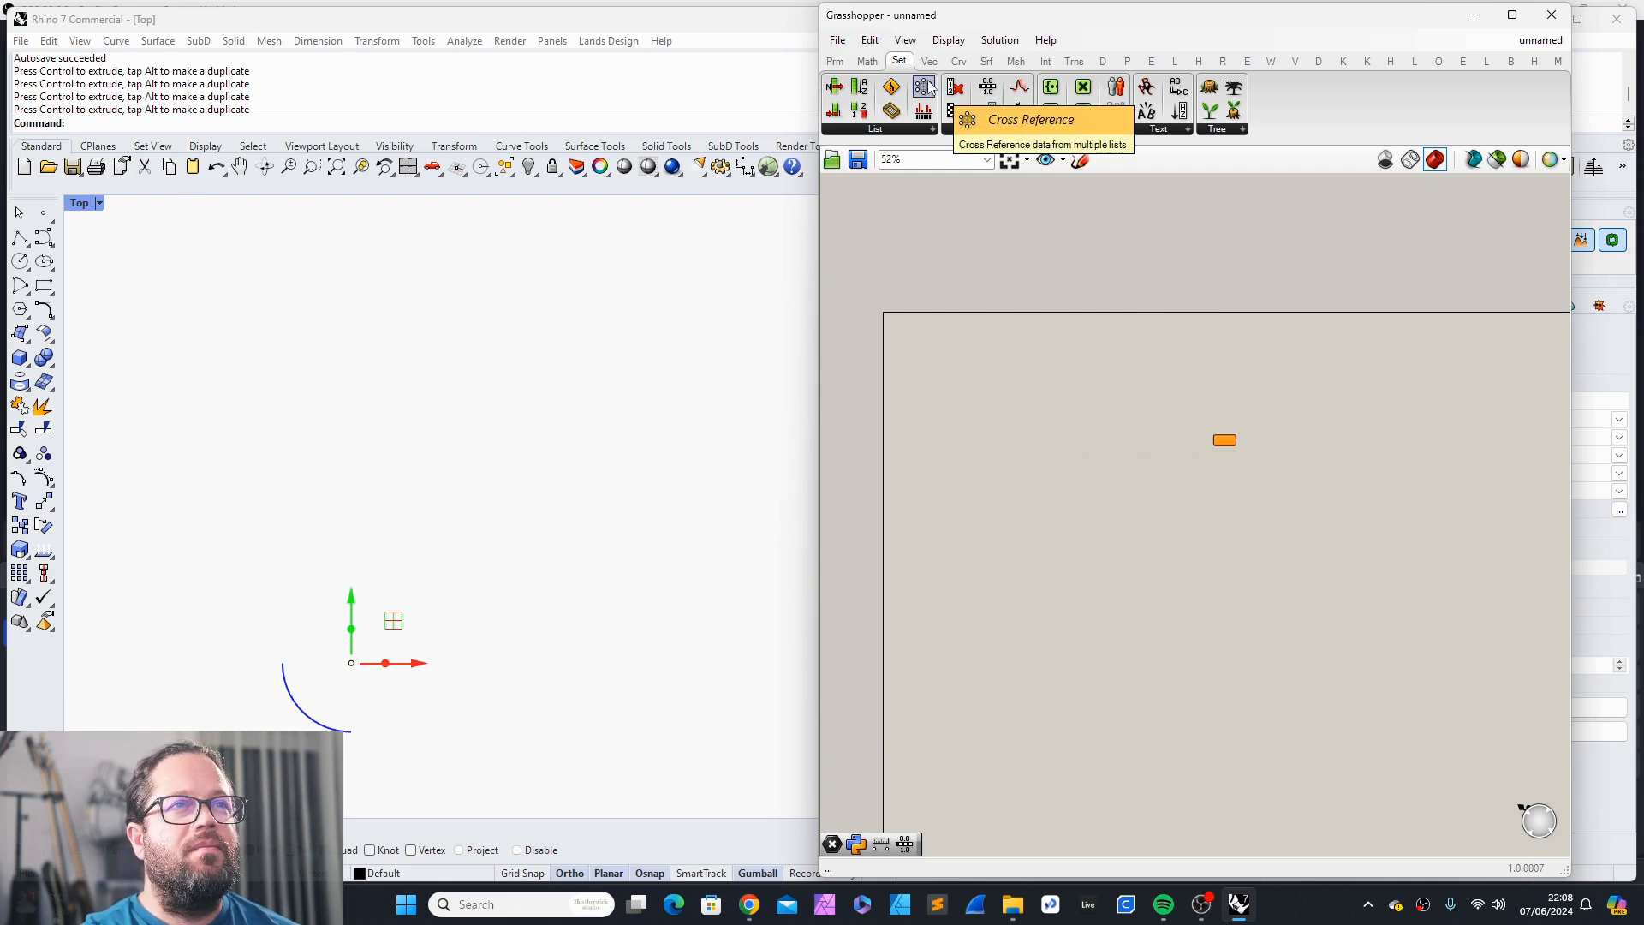
pyautogui.click(902, 125)
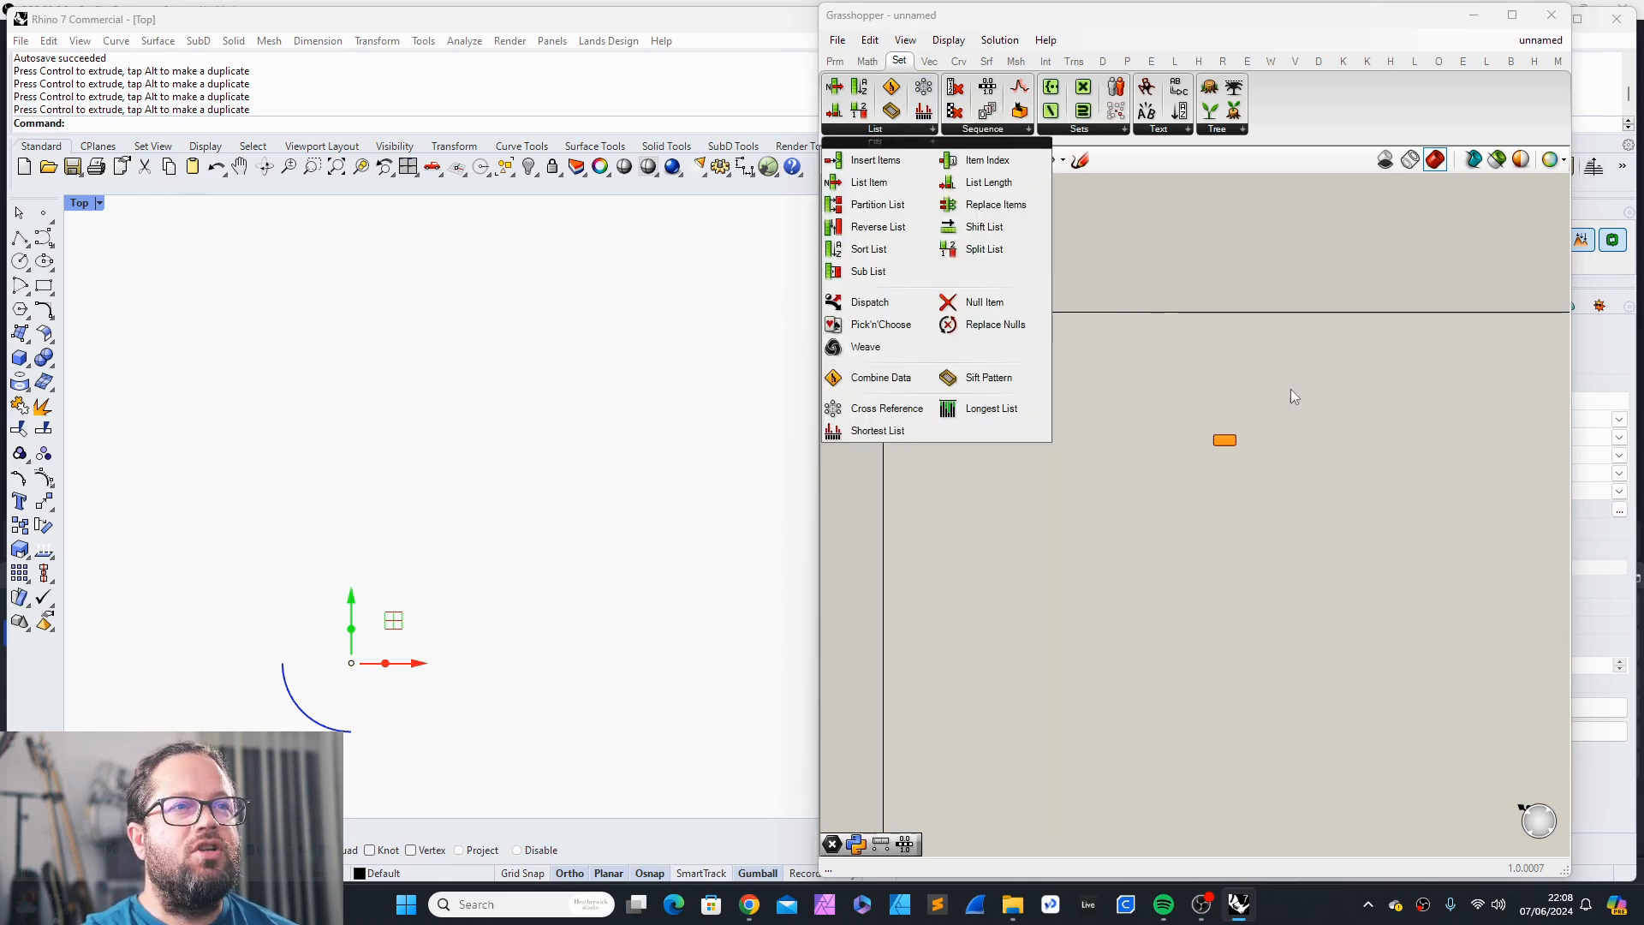
# Step: Move the Point parameter closer to the left edge of the canvas
pyautogui.scroll(2, 1226, 424)
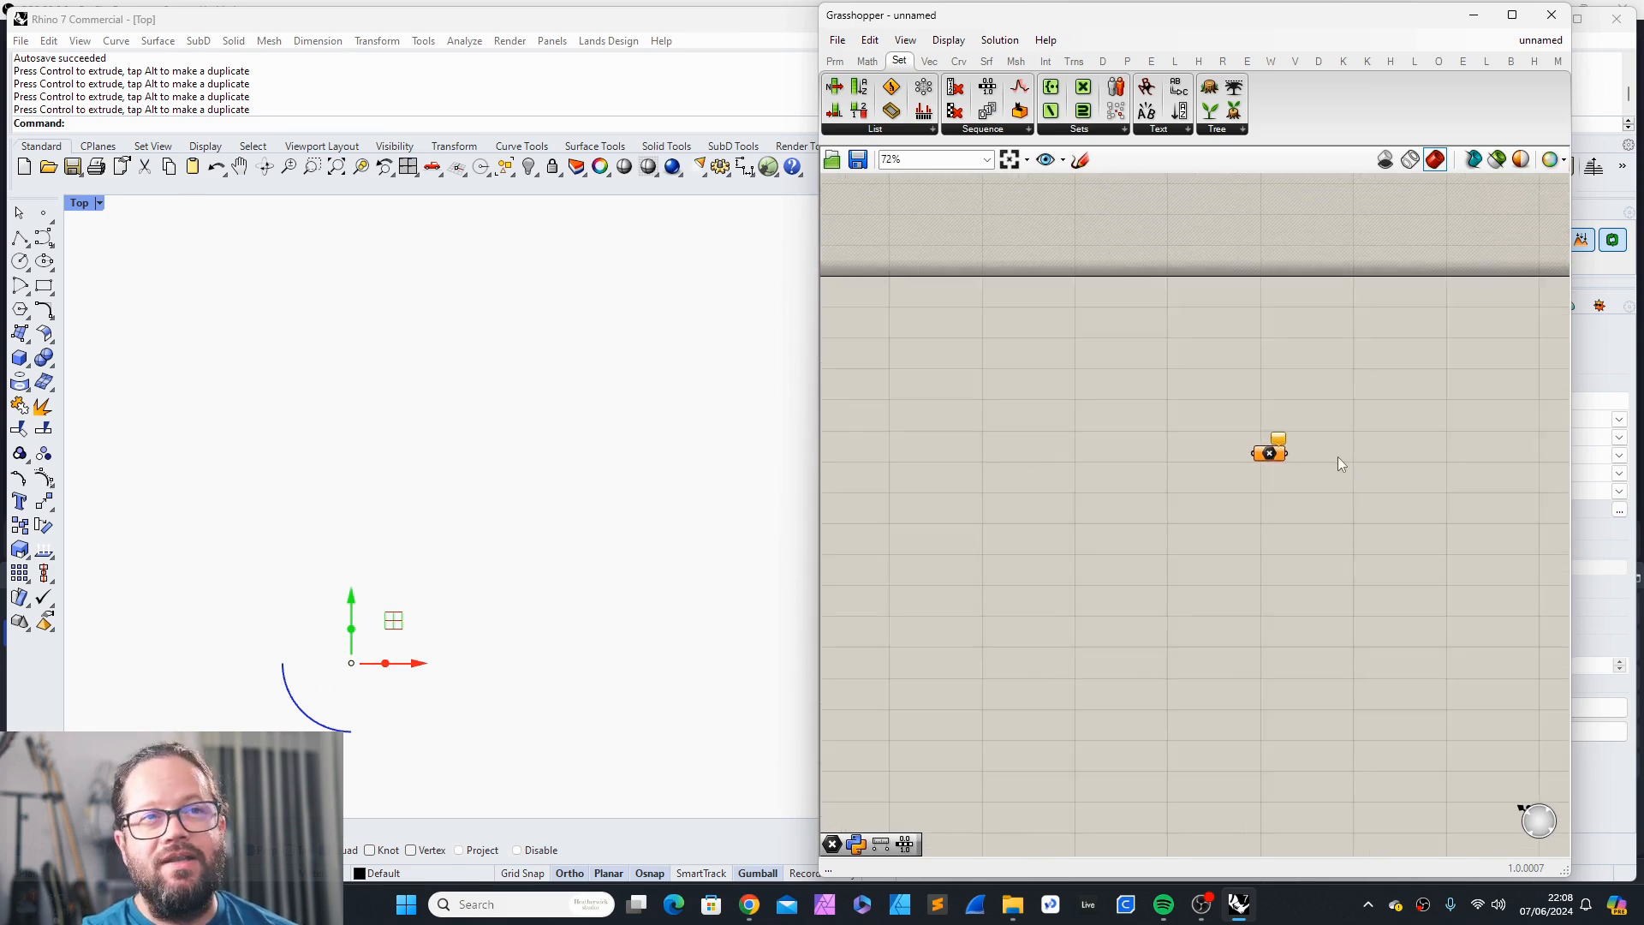
pyautogui.scroll(1, 1320, 450)
pyautogui.moveTo(1258, 454); pyautogui.dragTo(958, 431)
pyautogui.scroll(-4, 1276, 447)
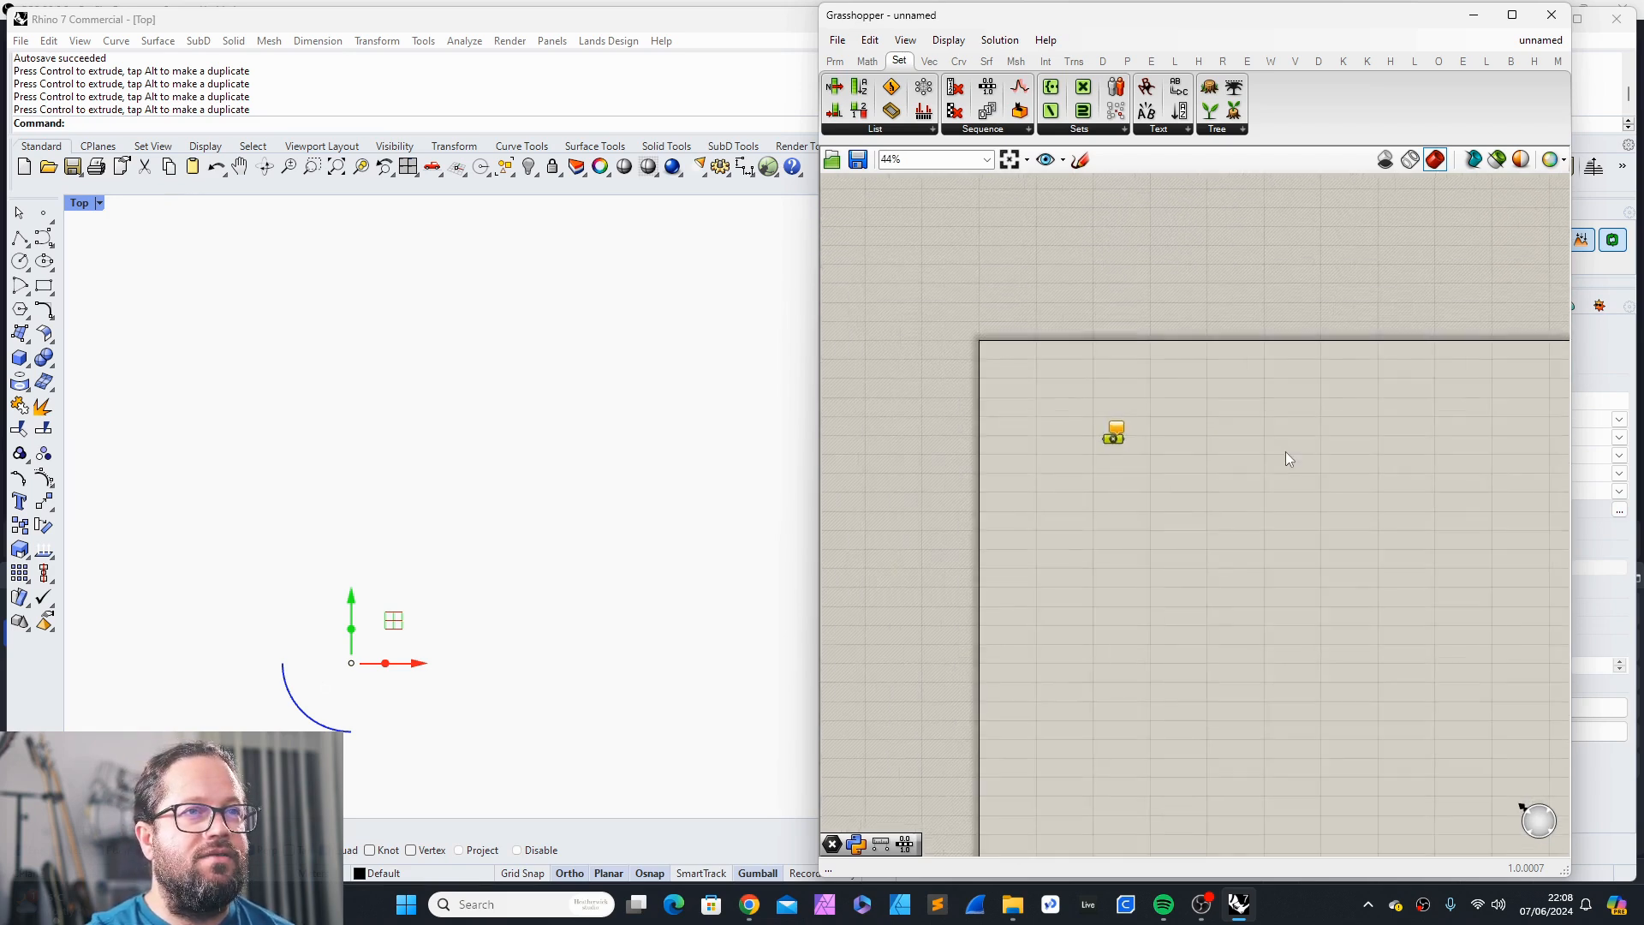
pyautogui.scroll(3, 1019, 435)
pyautogui.scroll(3, 1118, 437)
pyautogui.moveTo(1224, 445); pyautogui.dragTo(1171, 420)
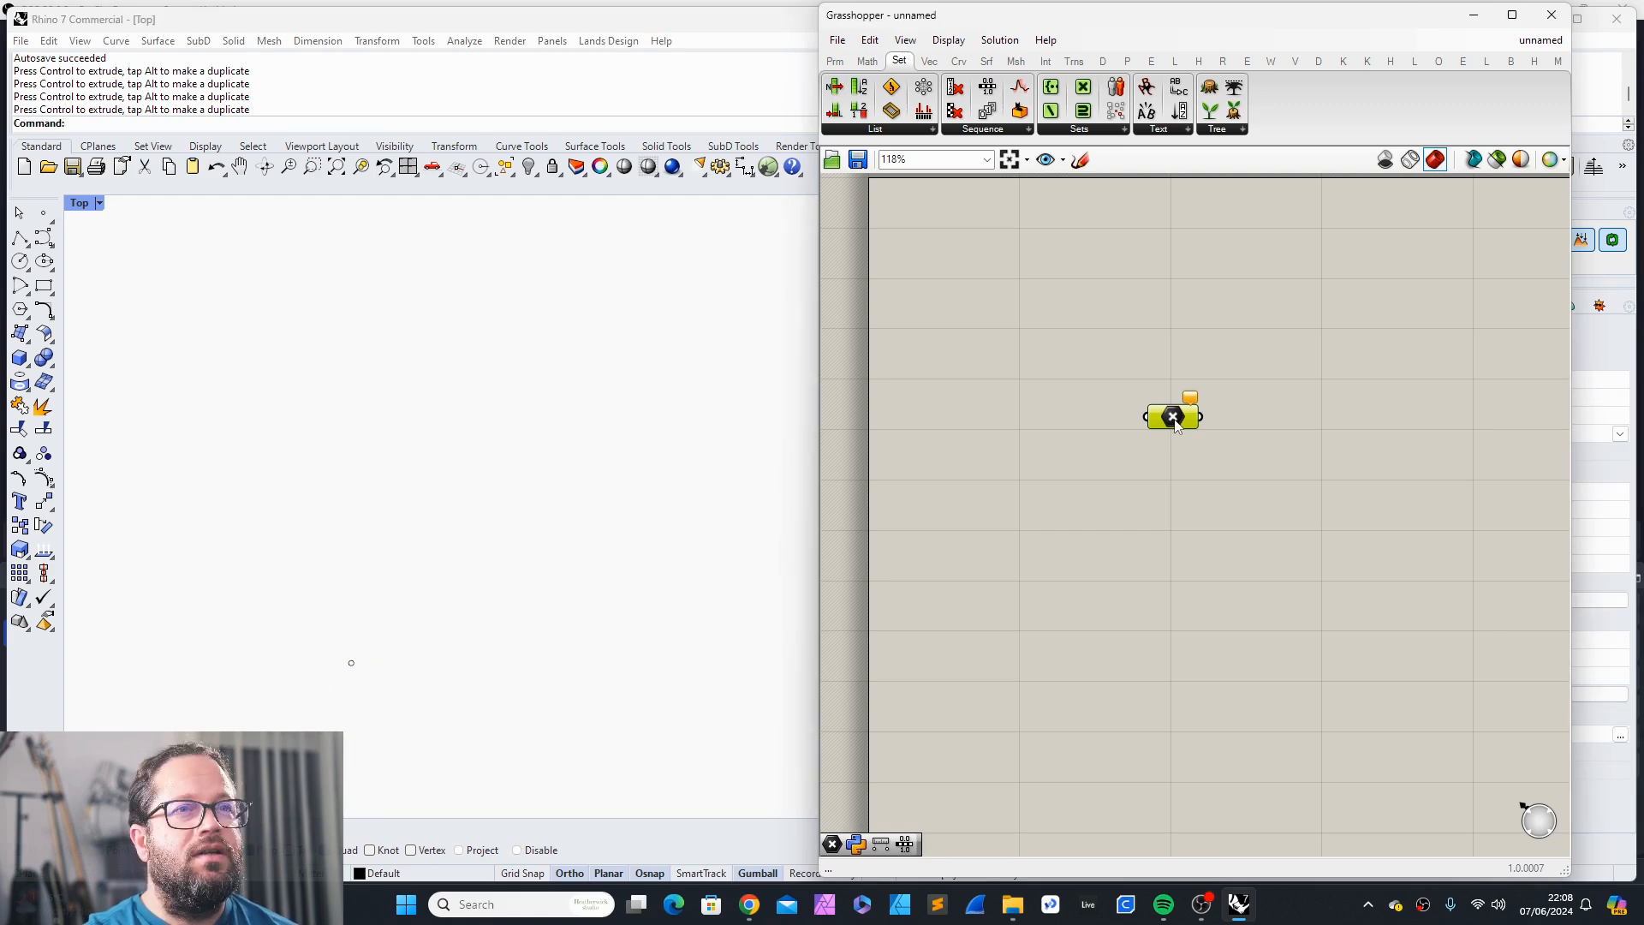
# Step: Set the Point parameter to reference the single point in Rhino's Top viewport
pyautogui.rightClick(1176, 425)
pyautogui.click(1234, 655)
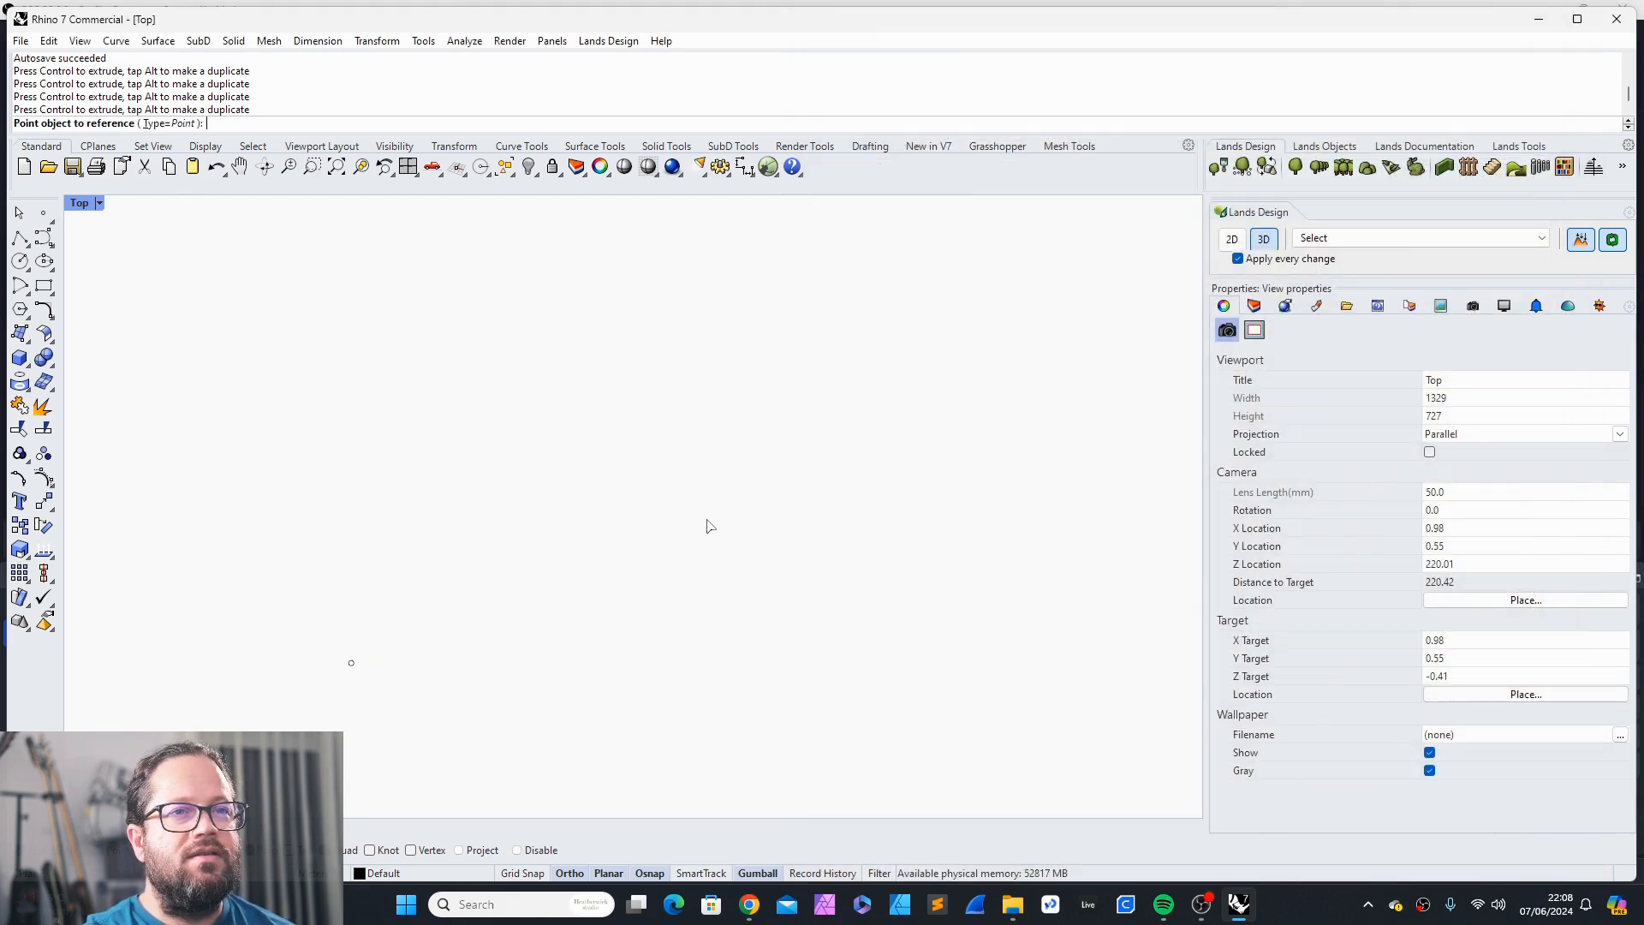
pyautogui.click(351, 663)
pyautogui.moveTo(405, 618); pyautogui.dragTo(299, 699)
pyautogui.click(496, 611)
pyautogui.click(350, 667)
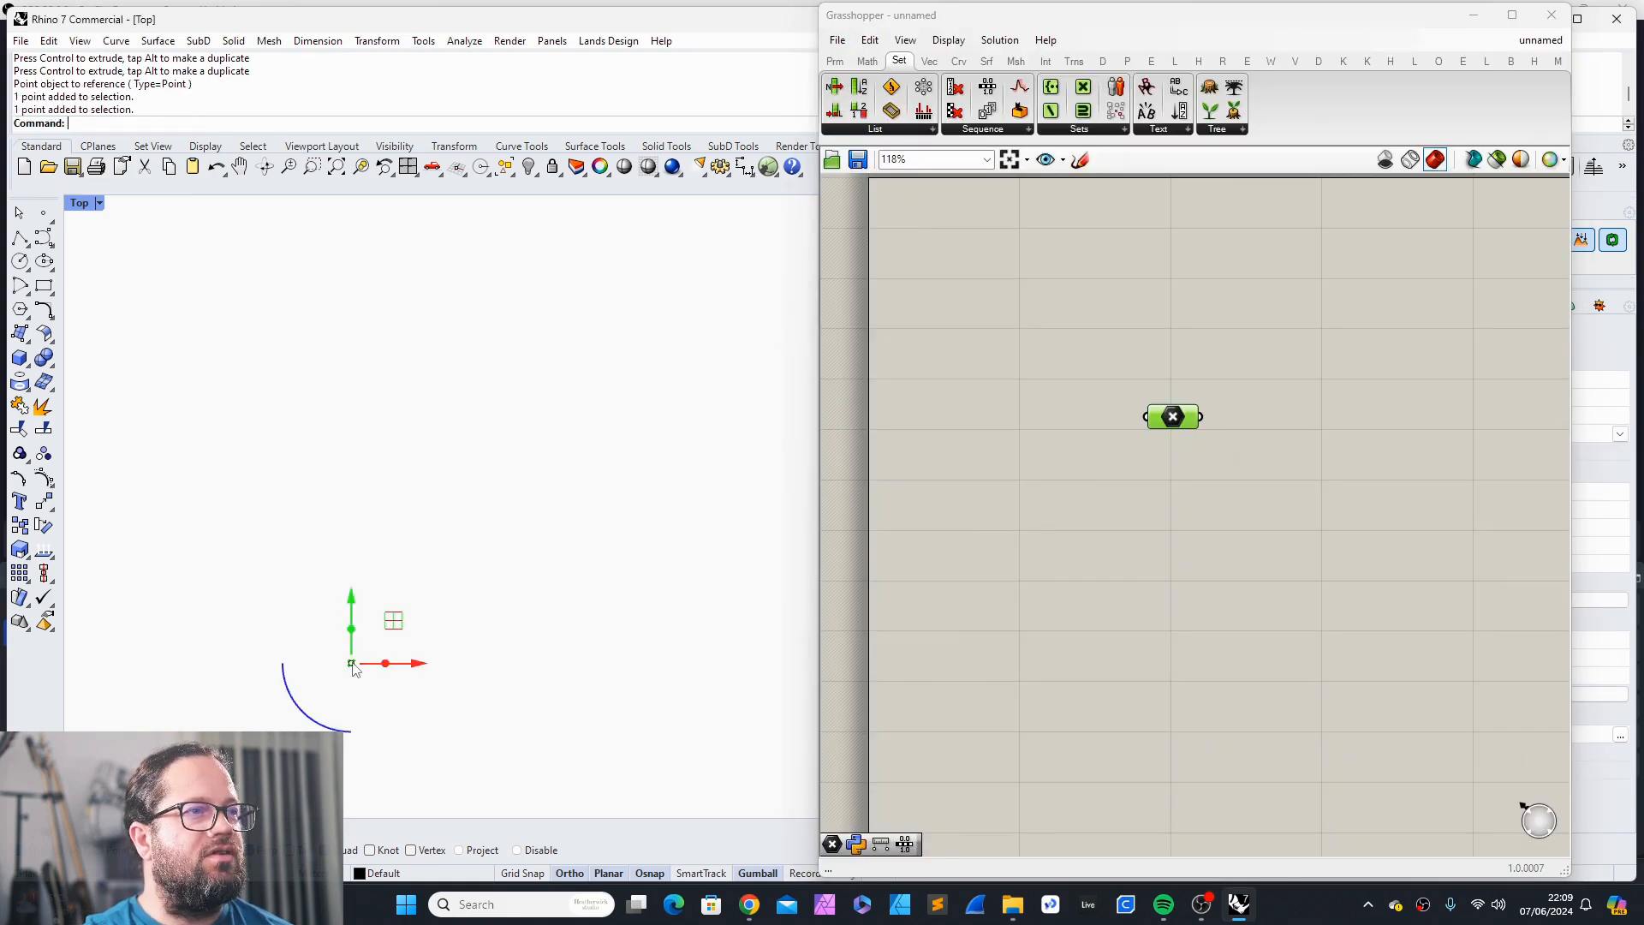
# Step: Shift the Point parameter further towards the canvas's left edge and deselect the point in the Rhino viewport
pyautogui.moveTo(1172, 426); pyautogui.dragTo(1112, 455)
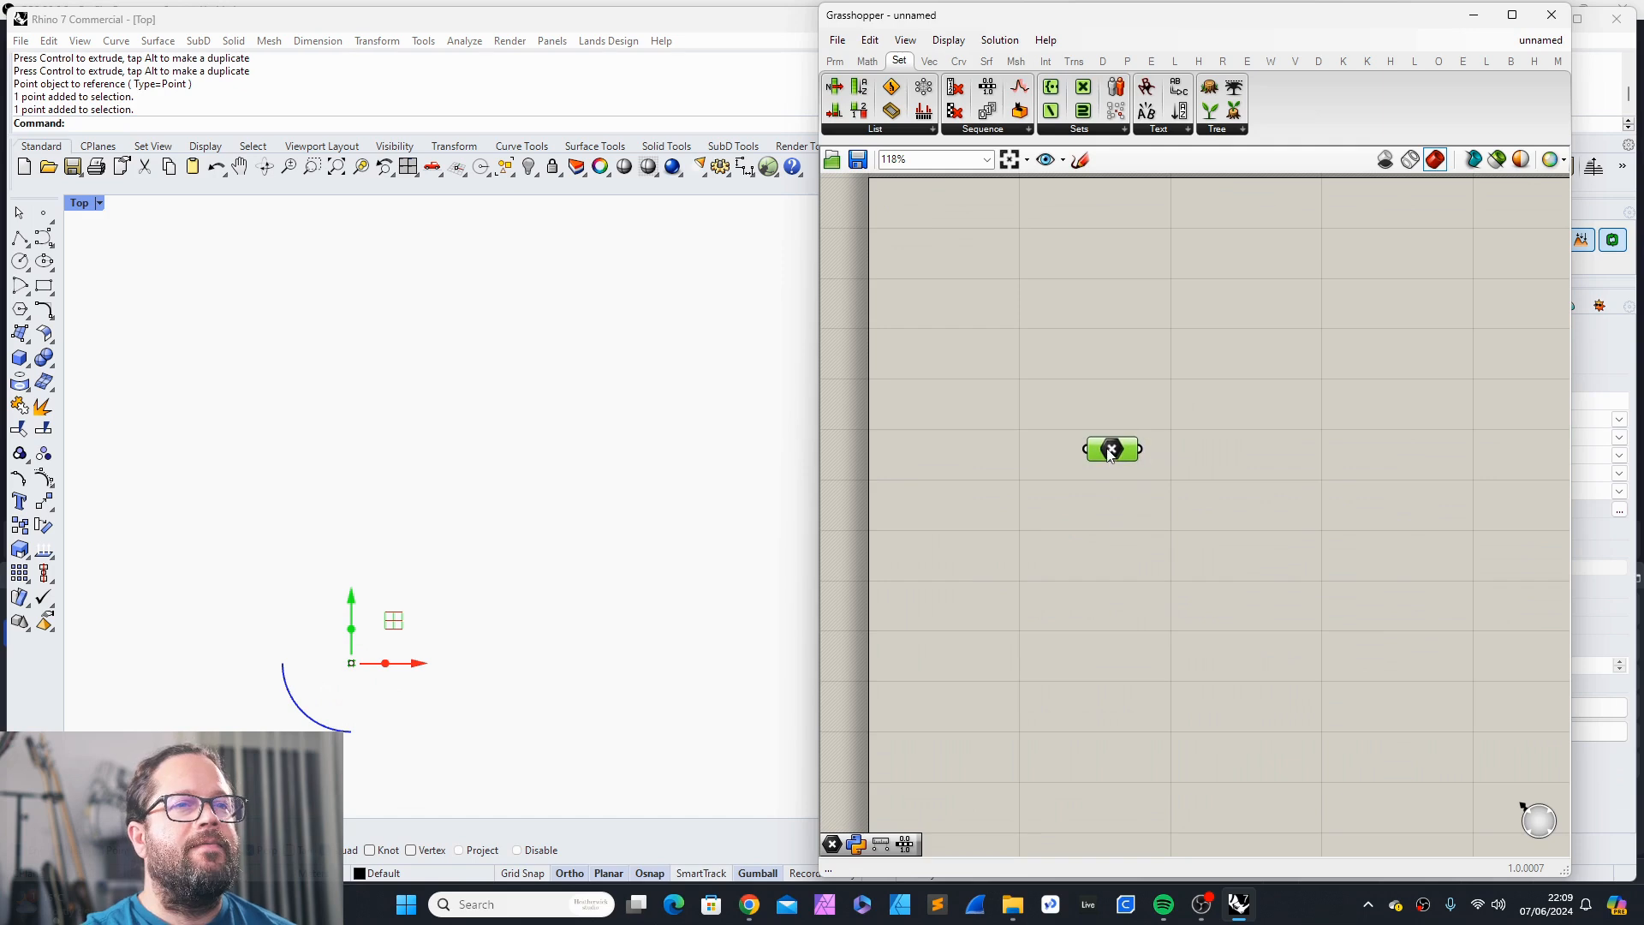
pyautogui.rightClick(1108, 449)
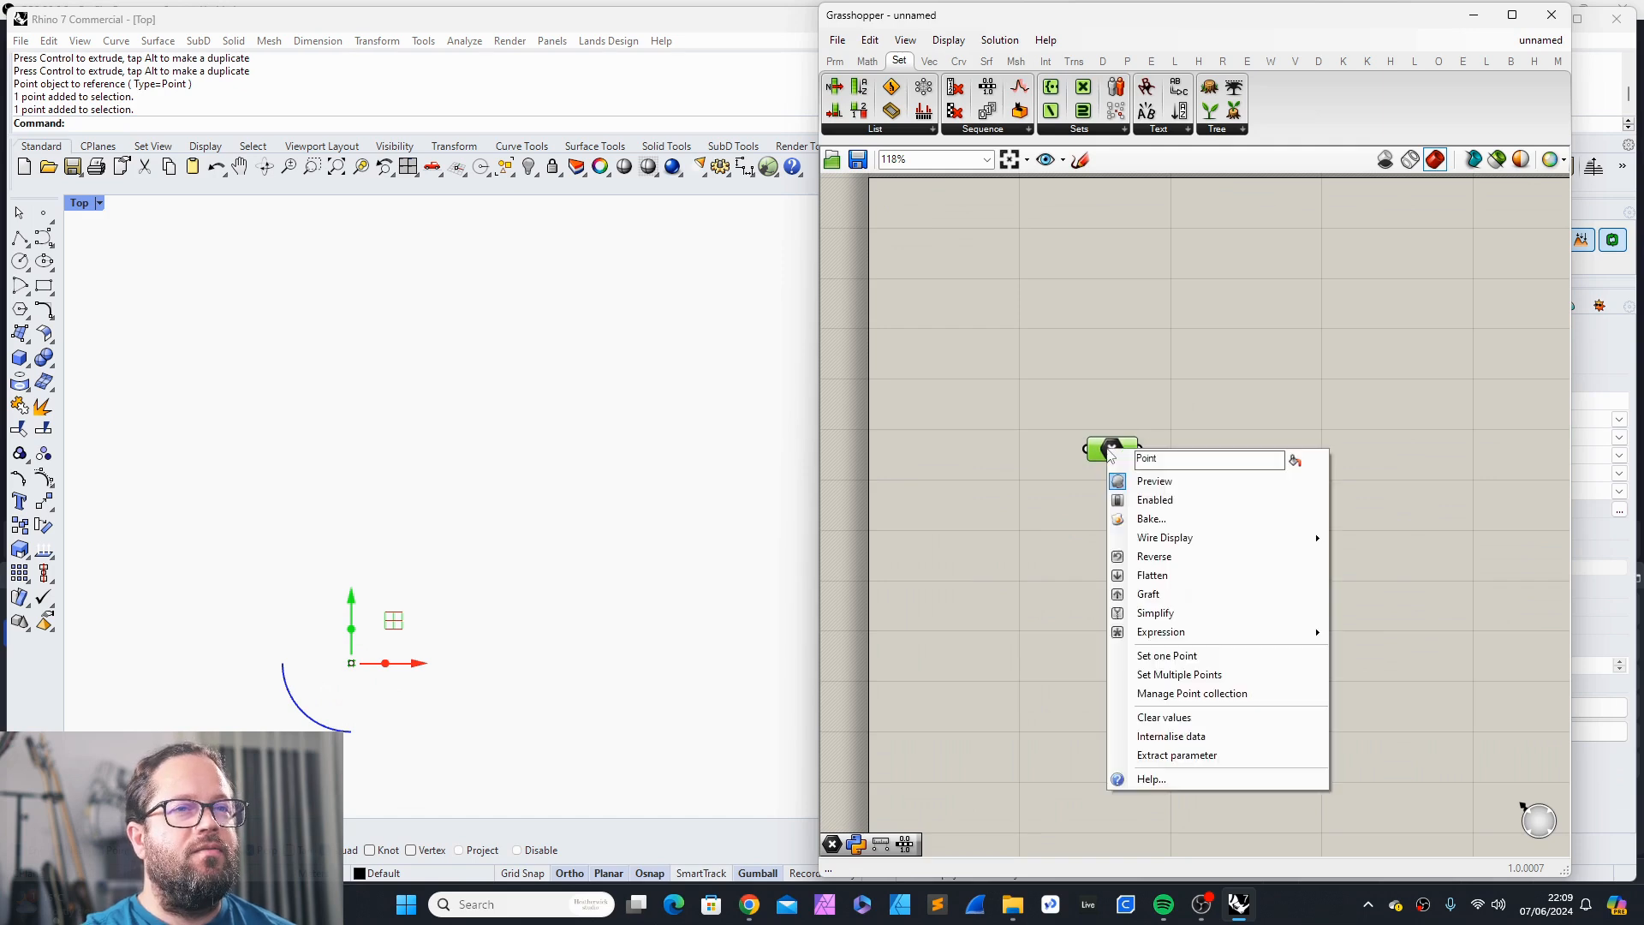
pyautogui.click(1019, 496)
pyautogui.moveTo(1116, 453); pyautogui.dragTo(1046, 474)
pyautogui.click(444, 626)
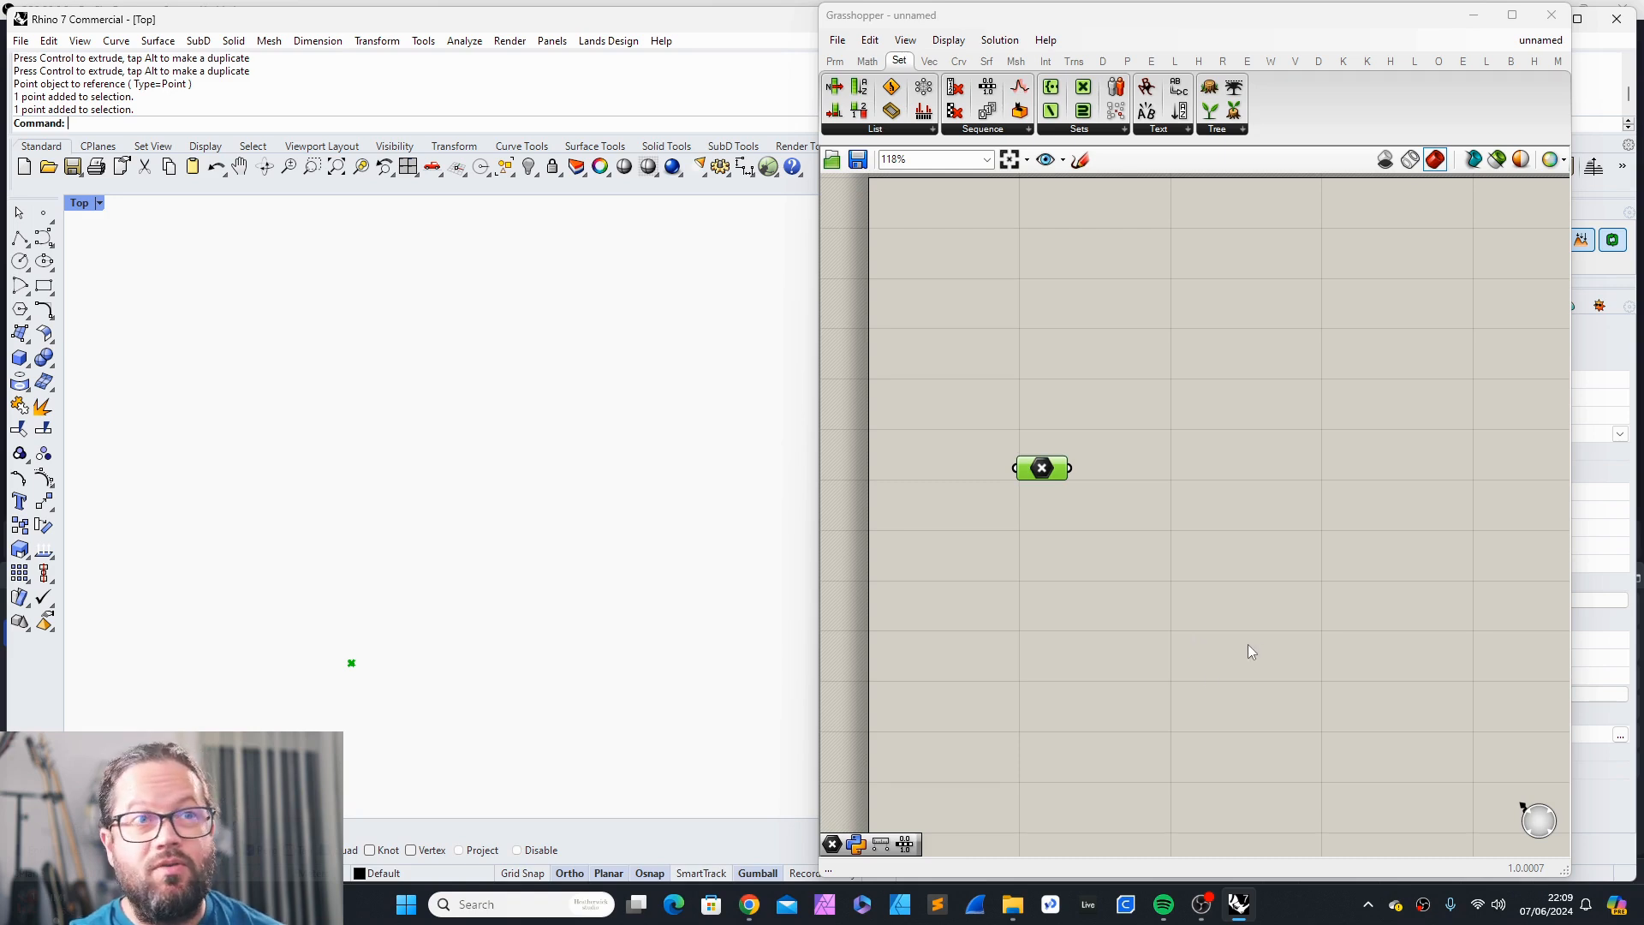
pyautogui.click(995, 133)
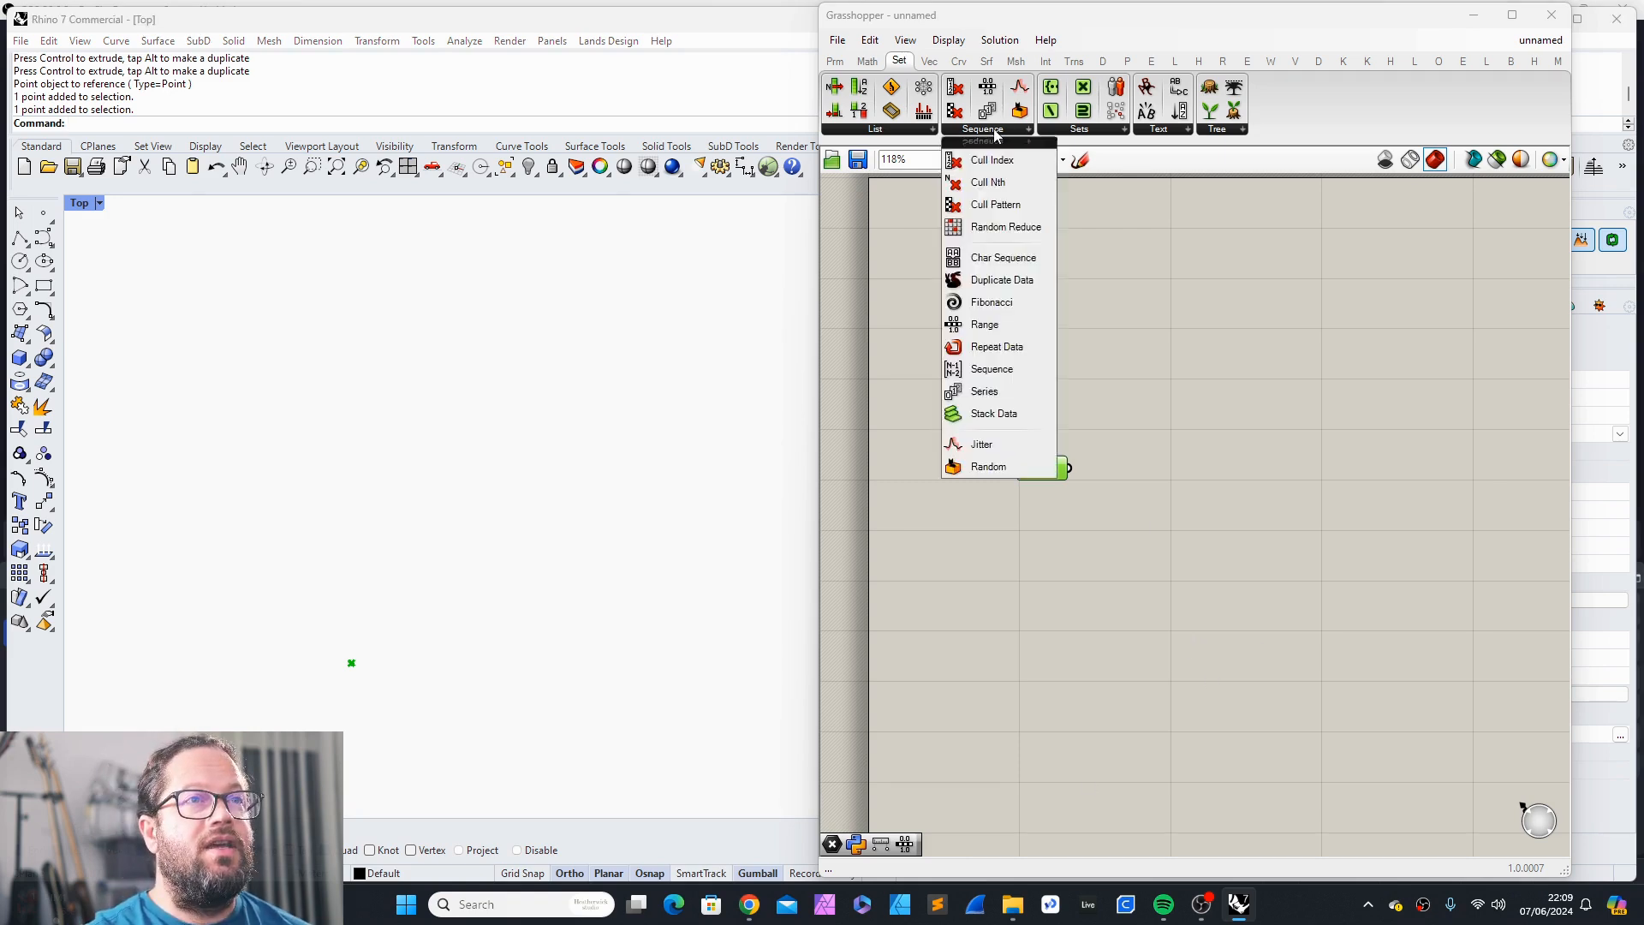
pyautogui.click(835, 61)
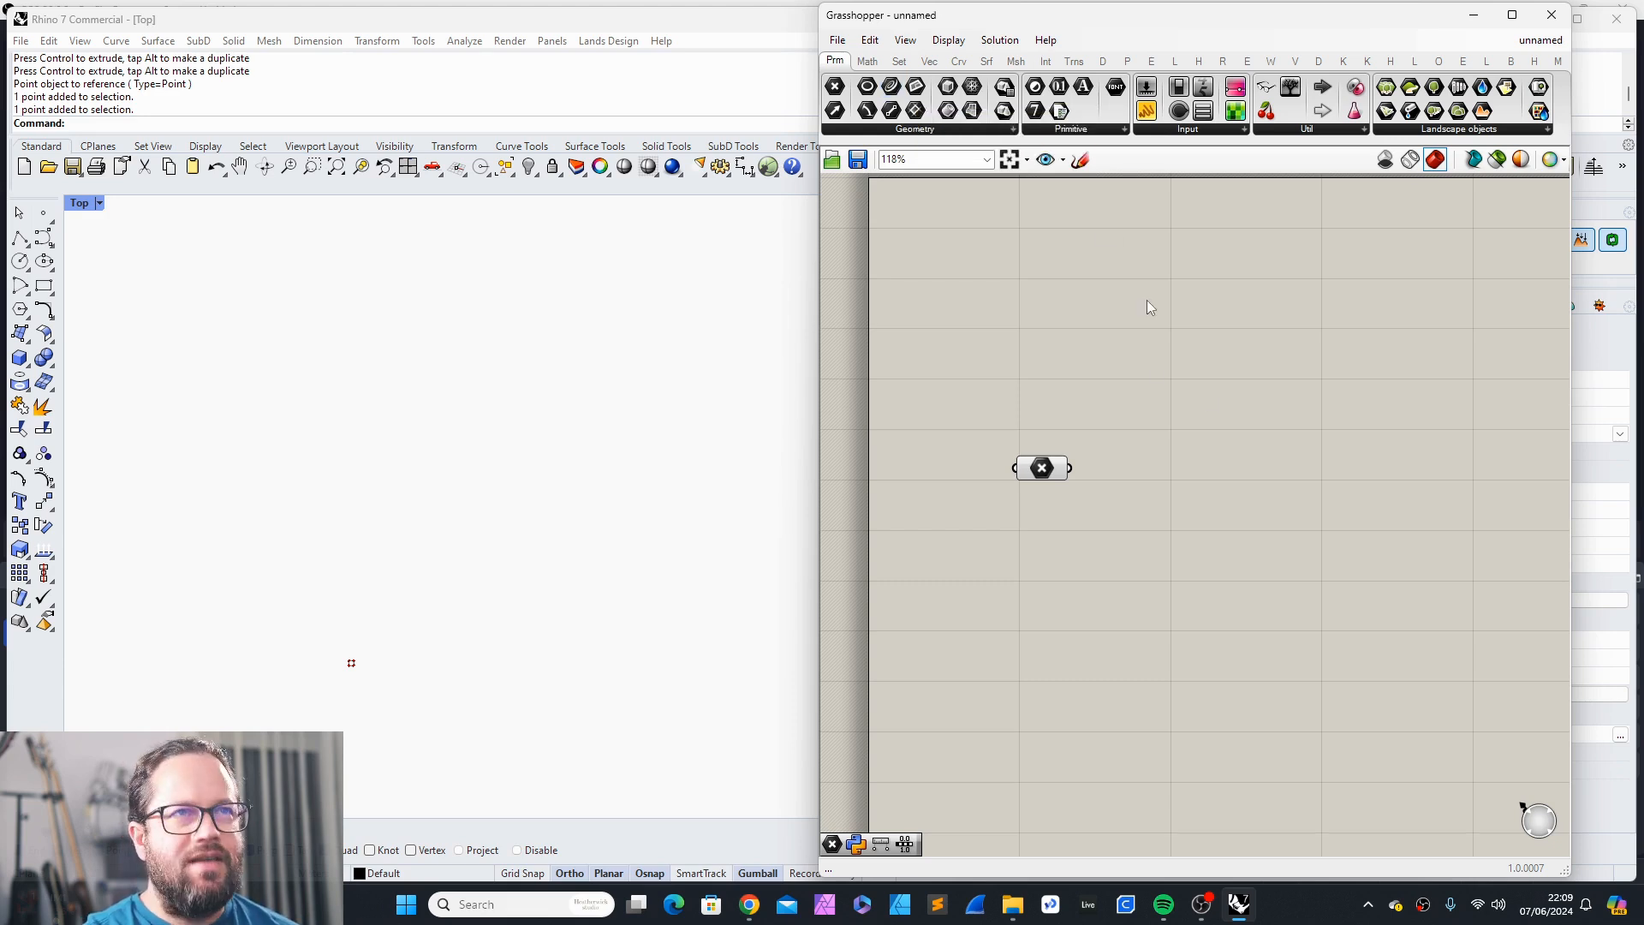
pyautogui.moveTo(1041, 476); pyautogui.dragTo(1040, 475)
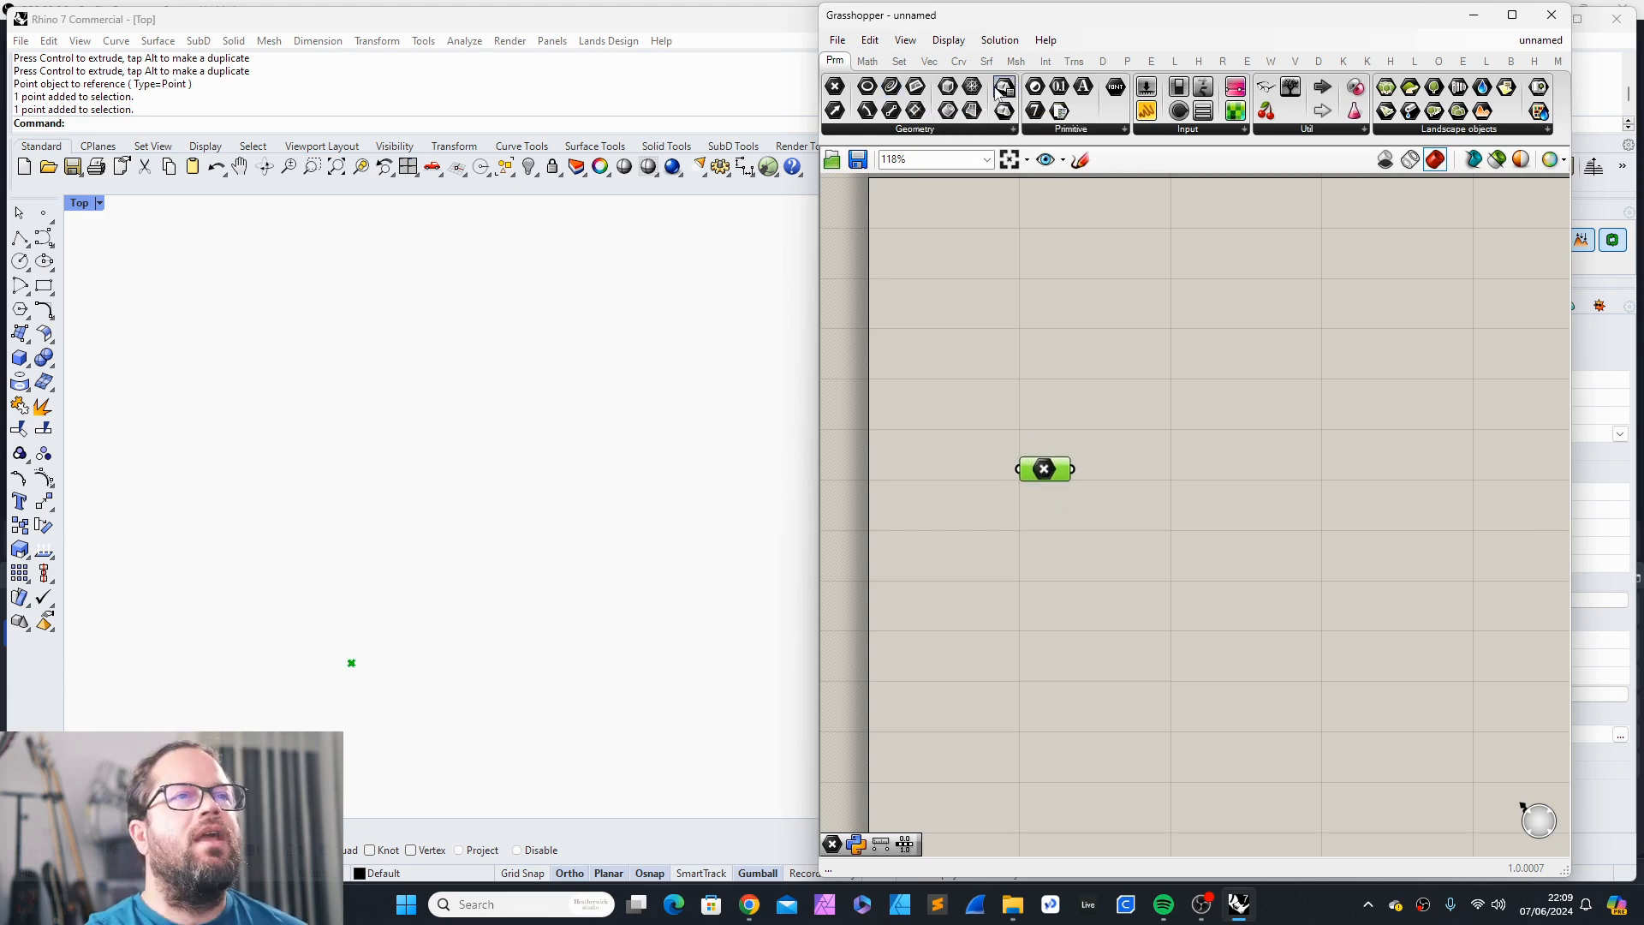
pyautogui.click(860, 65)
pyautogui.click(835, 63)
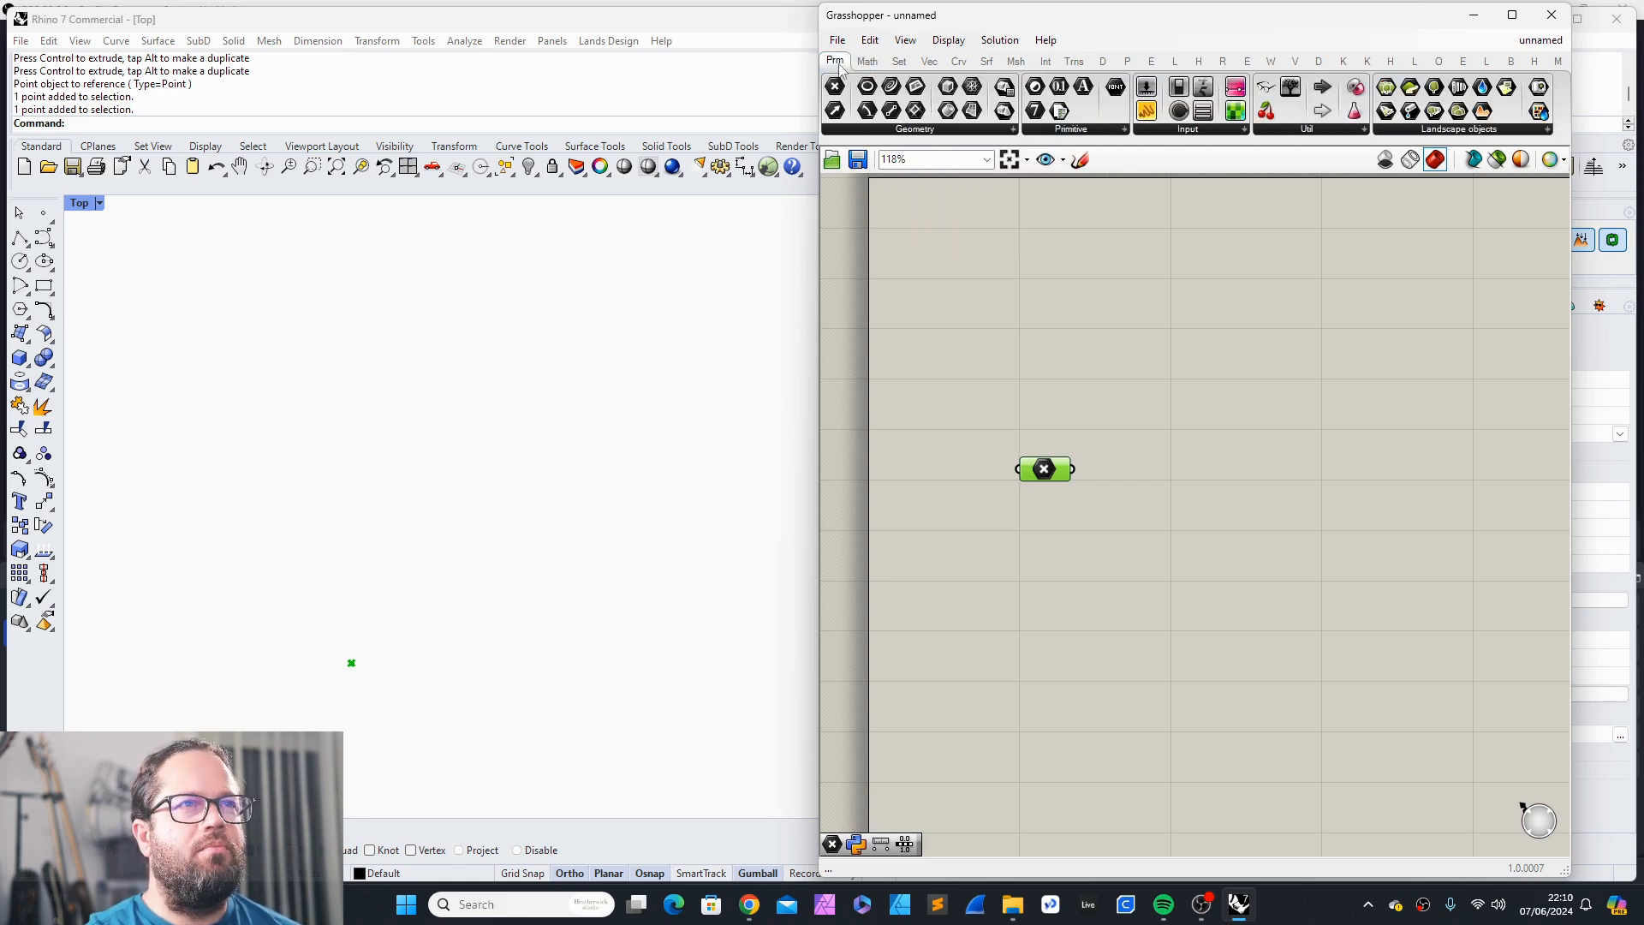
pyautogui.click(868, 64)
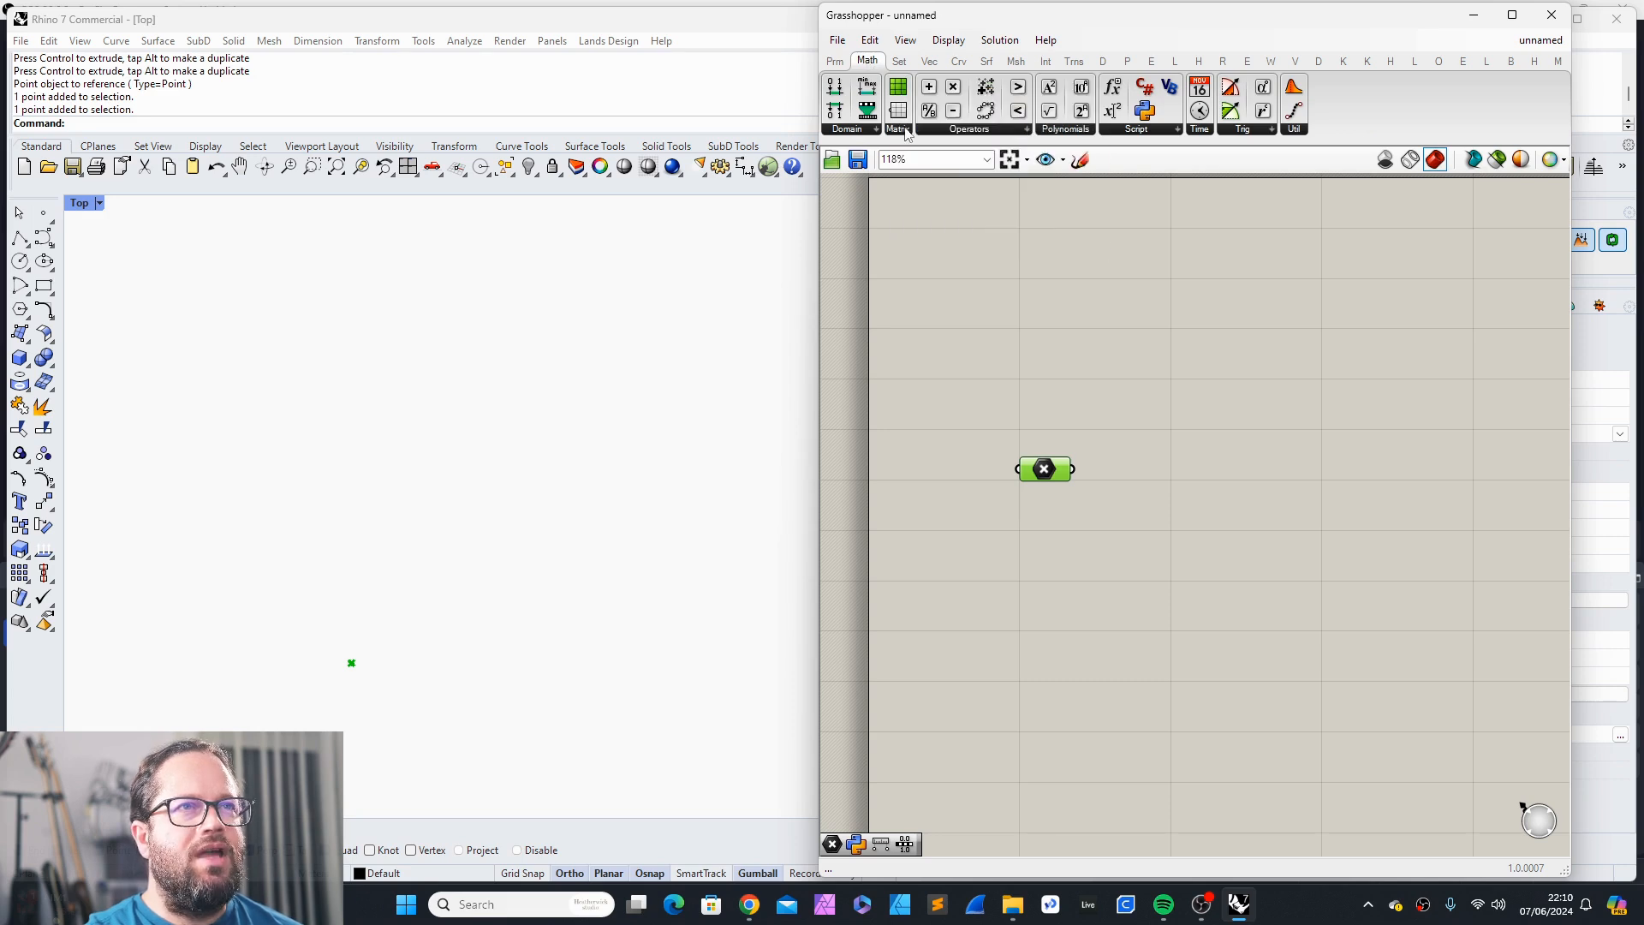
pyautogui.click(899, 61)
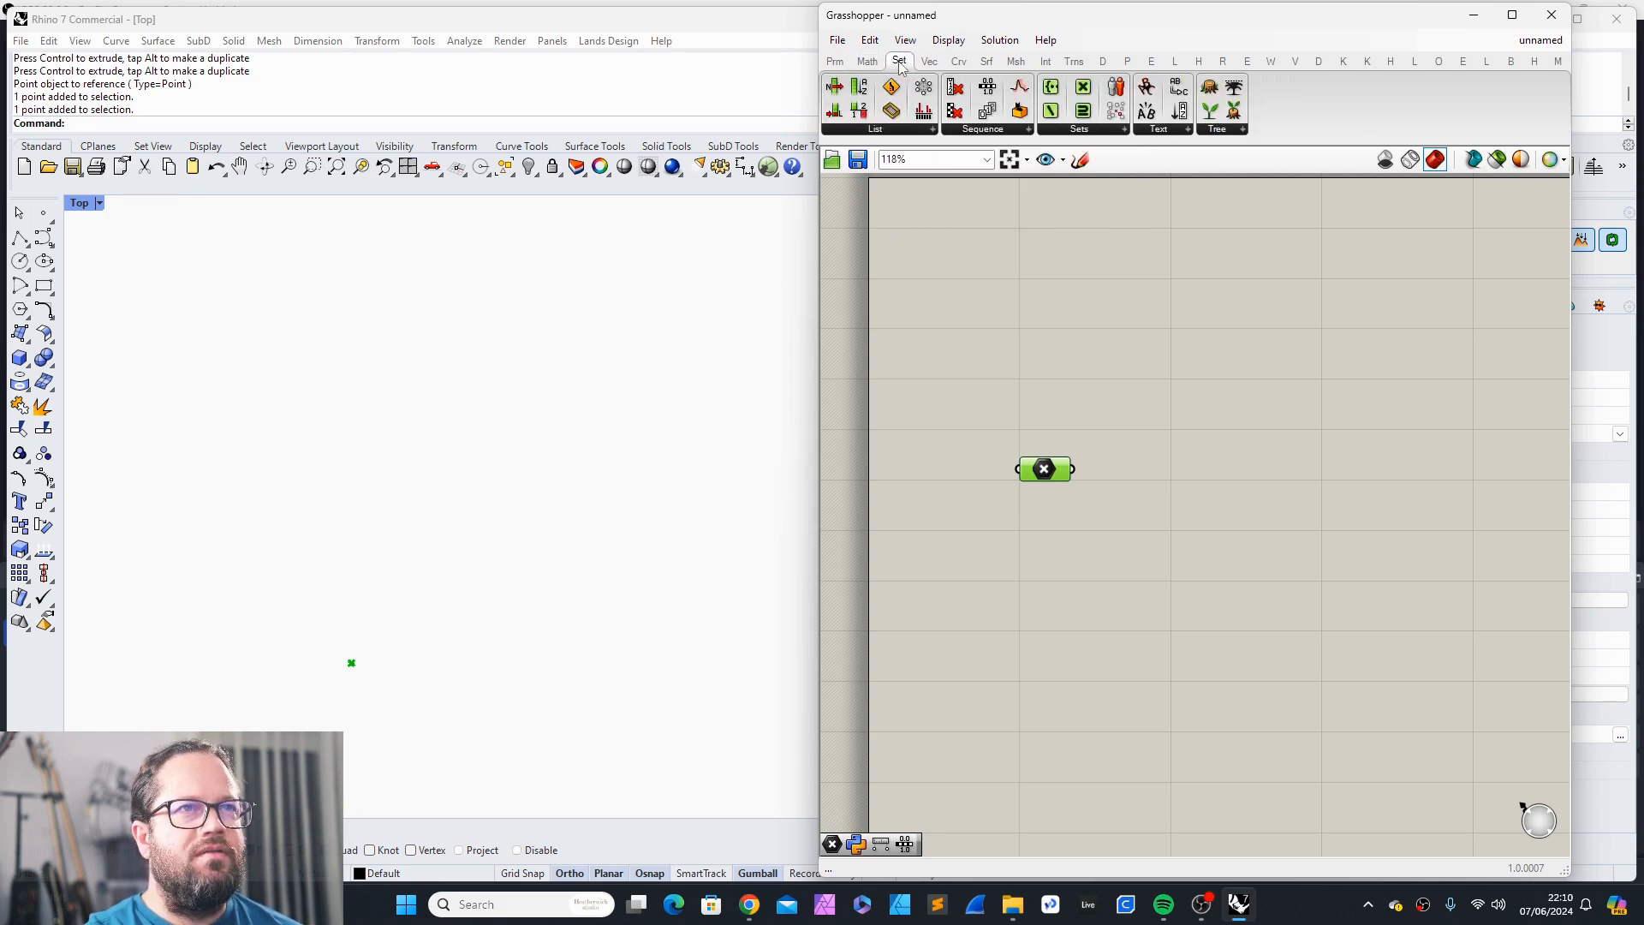
pyautogui.click(1280, 378)
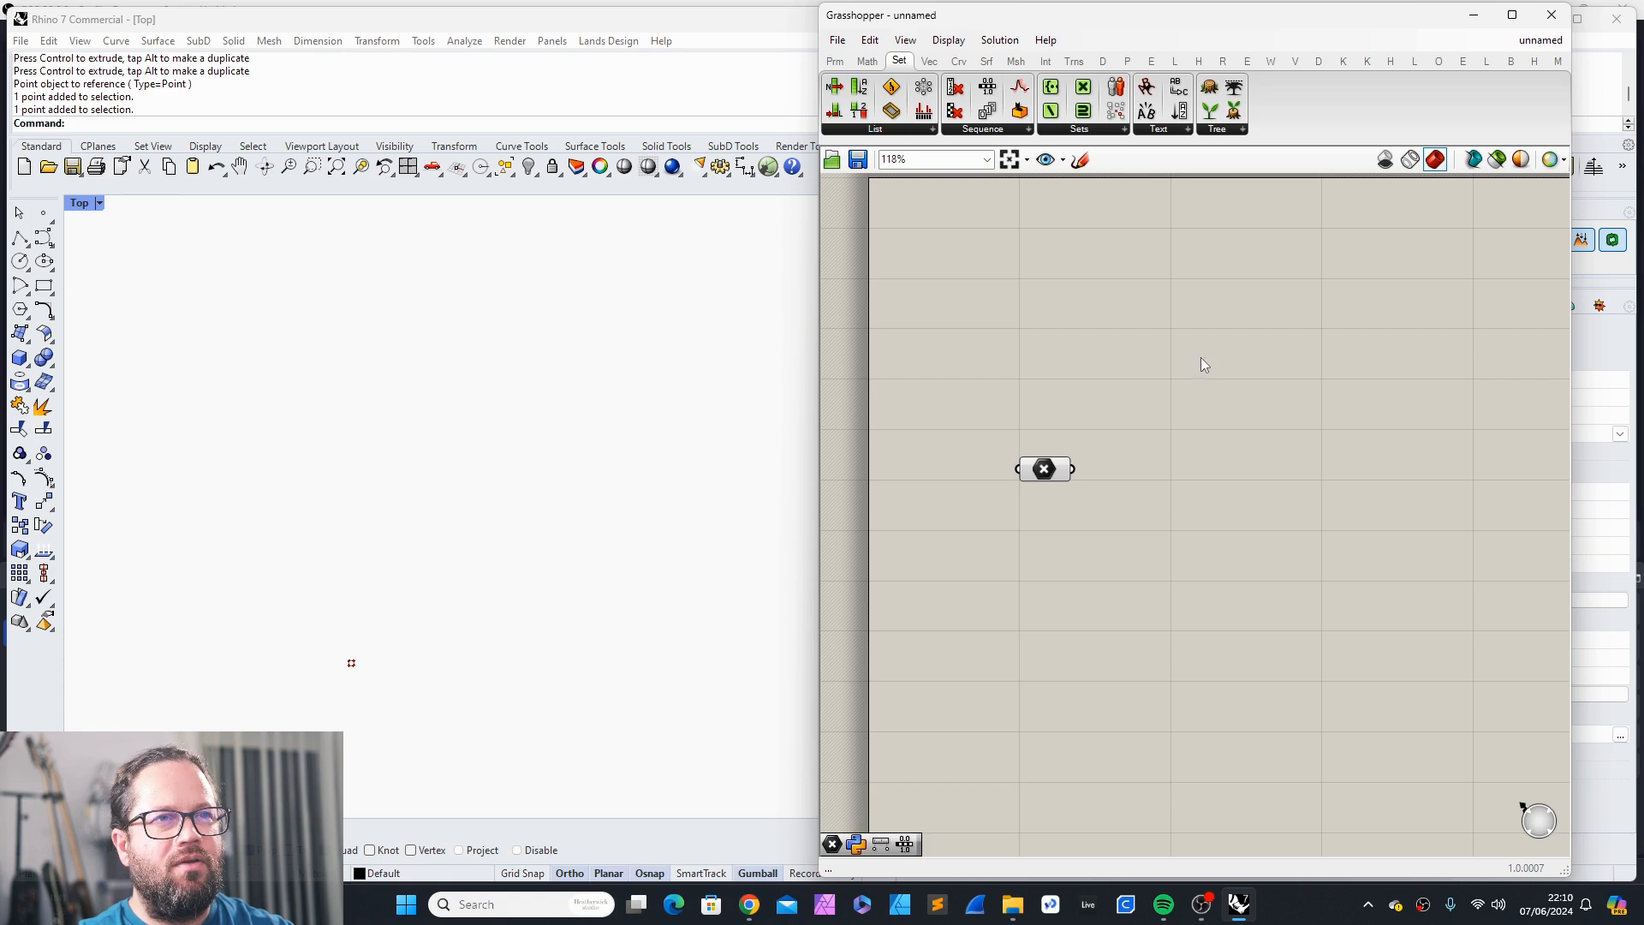
pyautogui.click(1050, 472)
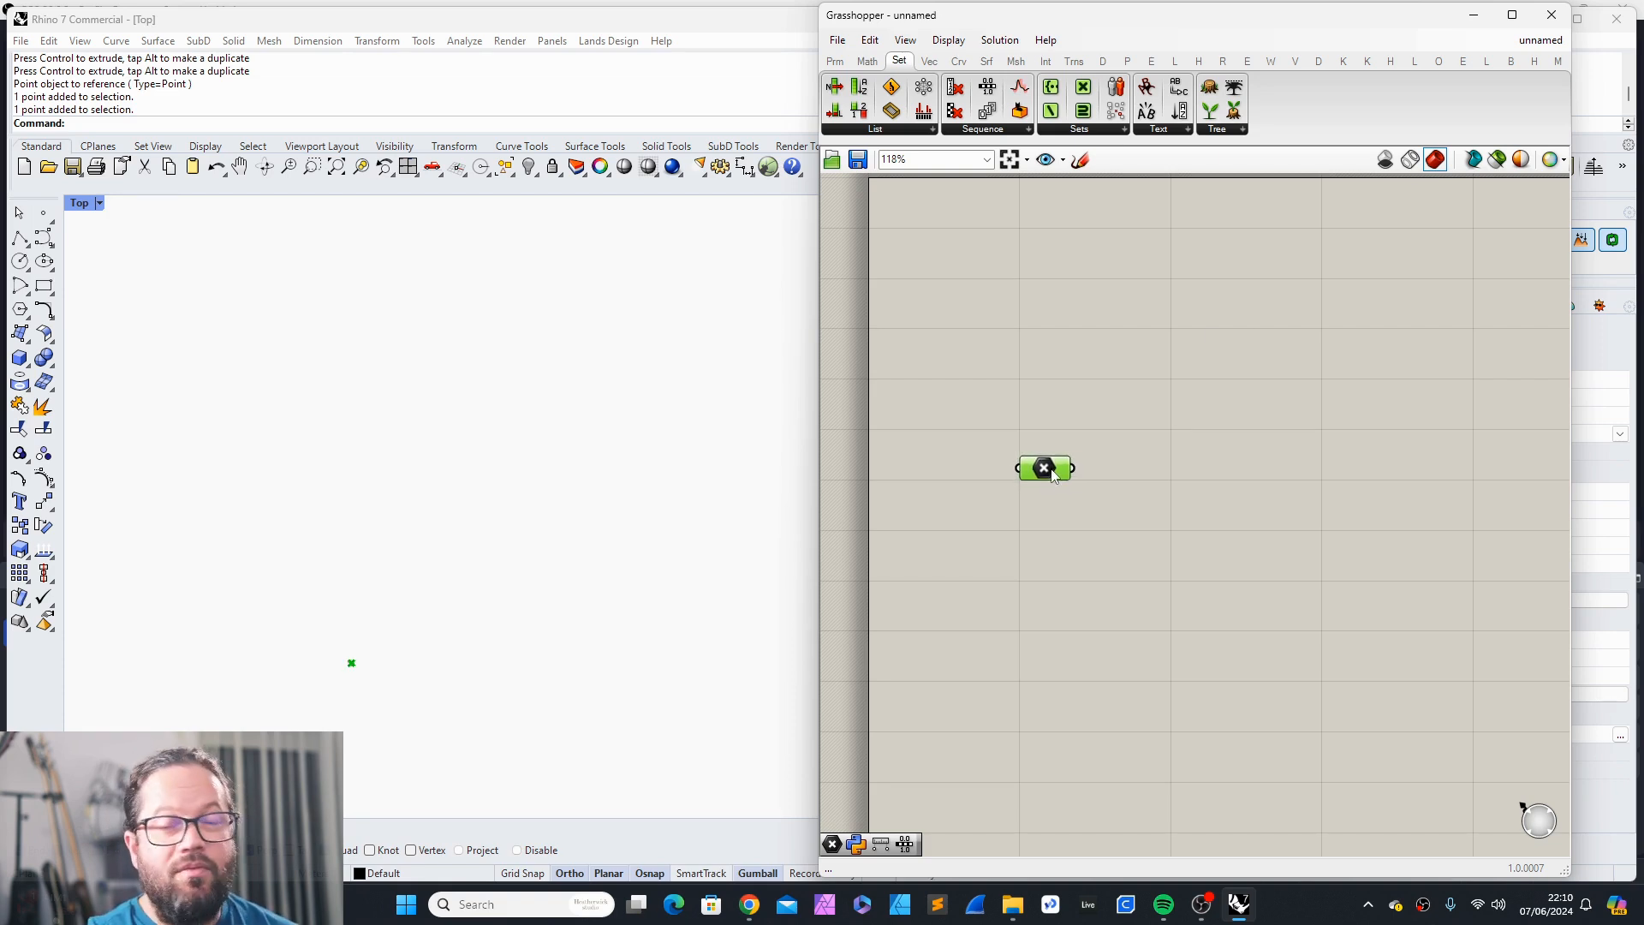
pyautogui.moveTo(1050, 465); pyautogui.dragTo(1048, 461)
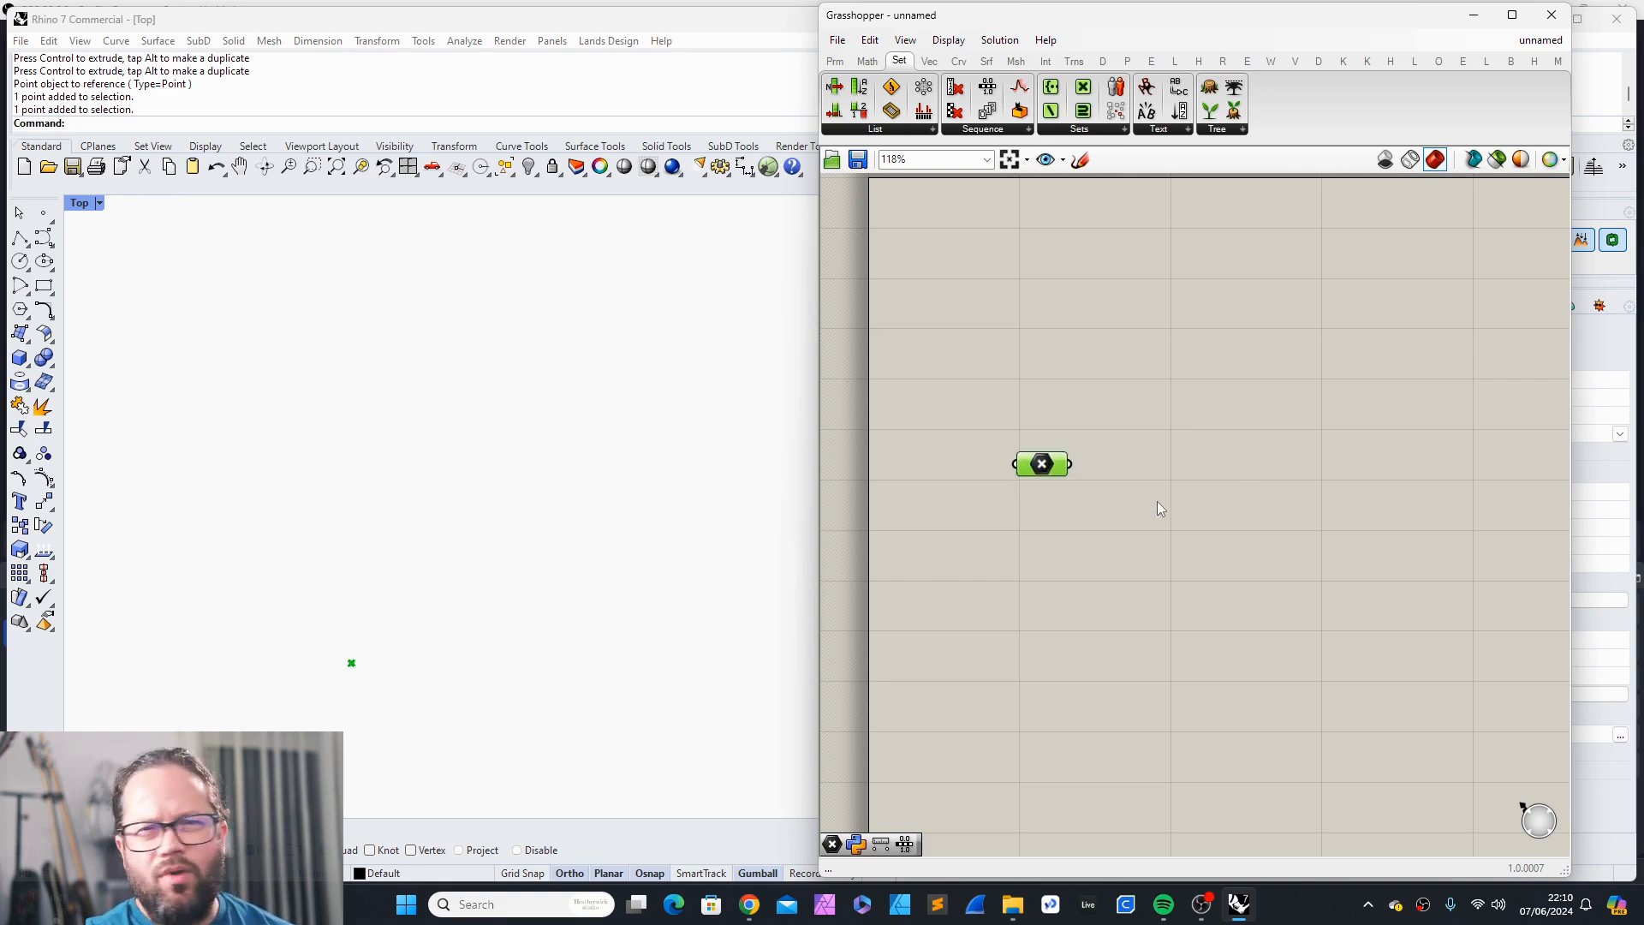
# Step: Place a Series component on the Grasshopper canvas and arrange the Point parameter directly above it
pyautogui.click(986, 129)
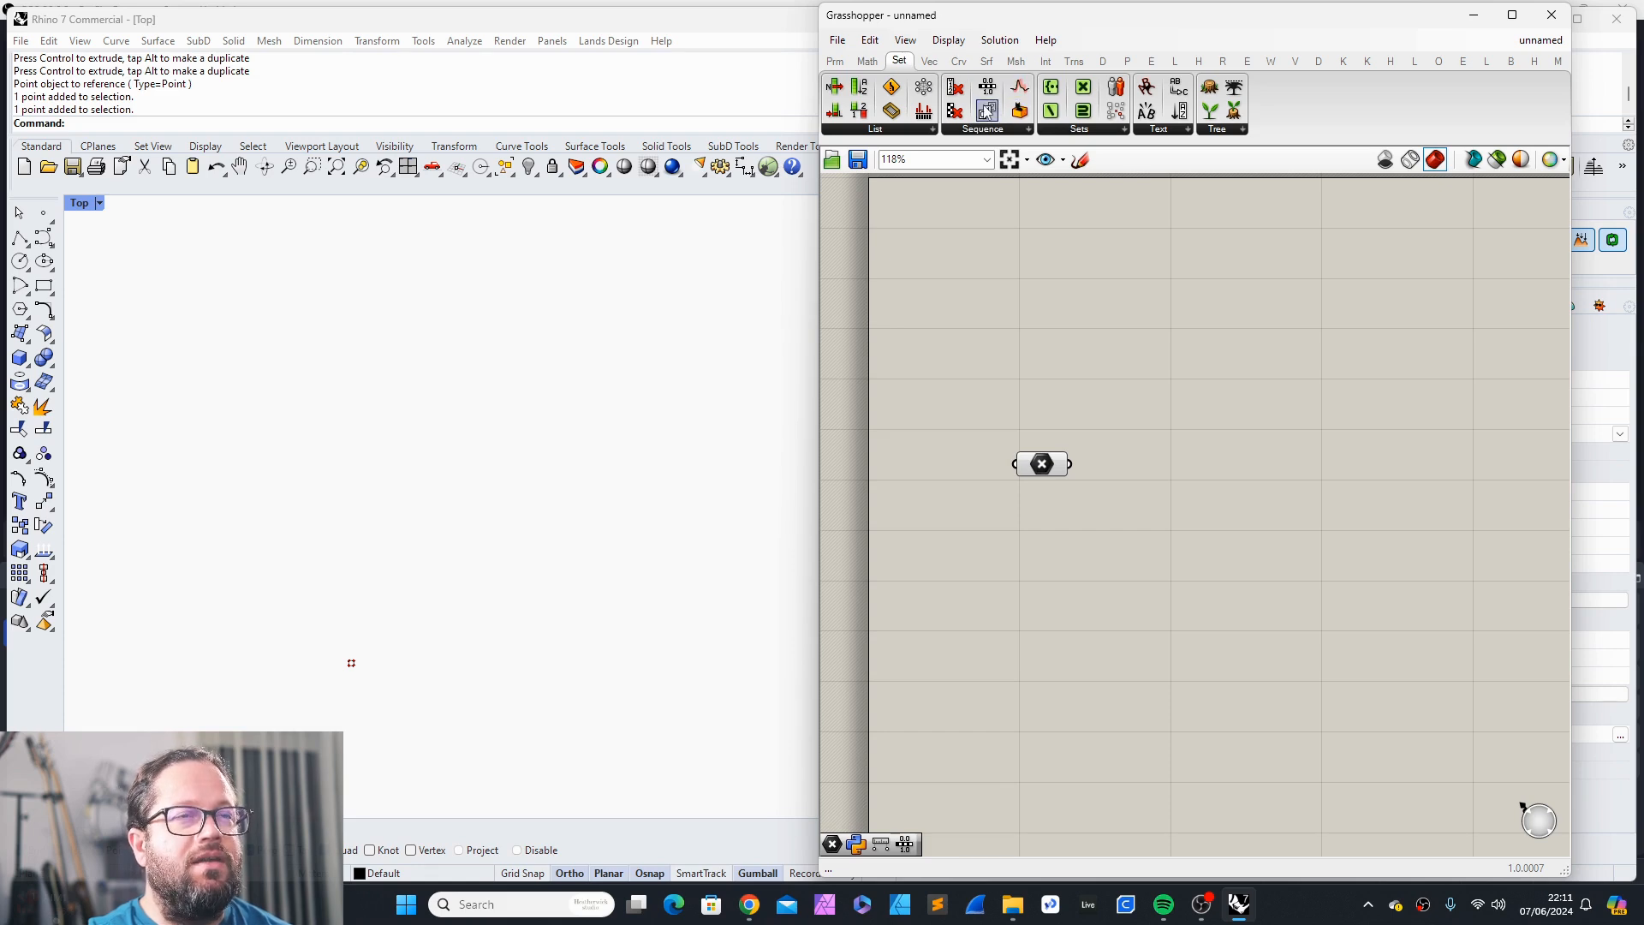
pyautogui.moveTo(986, 109); pyautogui.dragTo(1237, 487)
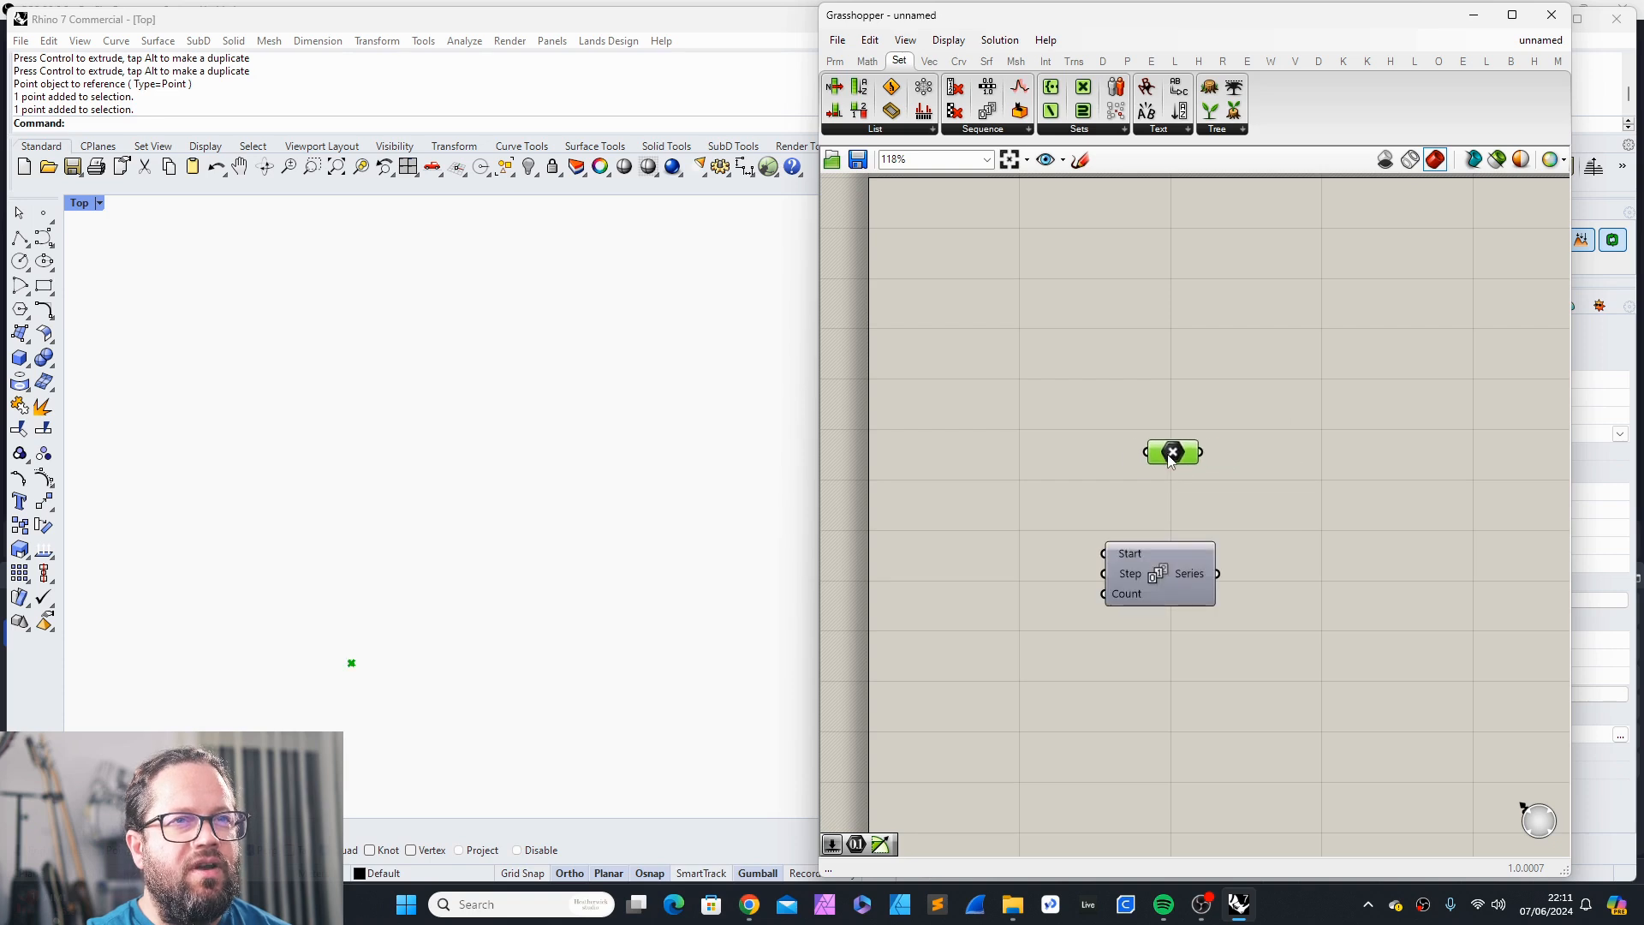
pyautogui.click(1153, 549)
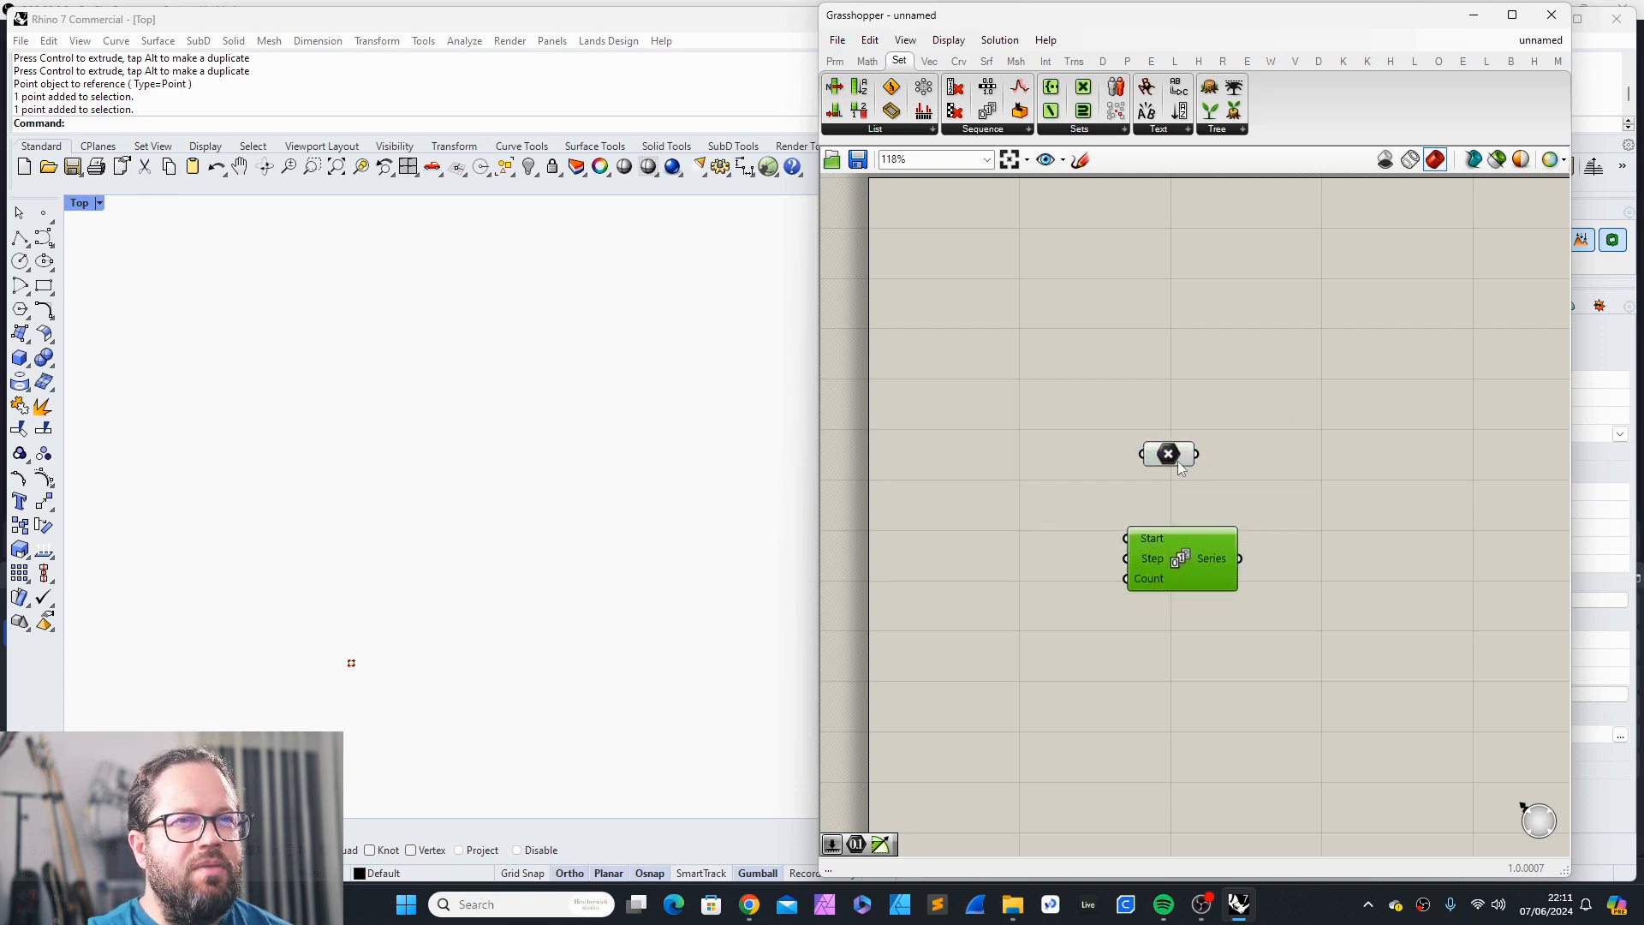
pyautogui.moveTo(1175, 465)
pyautogui.mouseDown()
pyautogui.moveTo(1216, 462)
pyautogui.moveTo(1188, 461)
pyautogui.mouseUp()
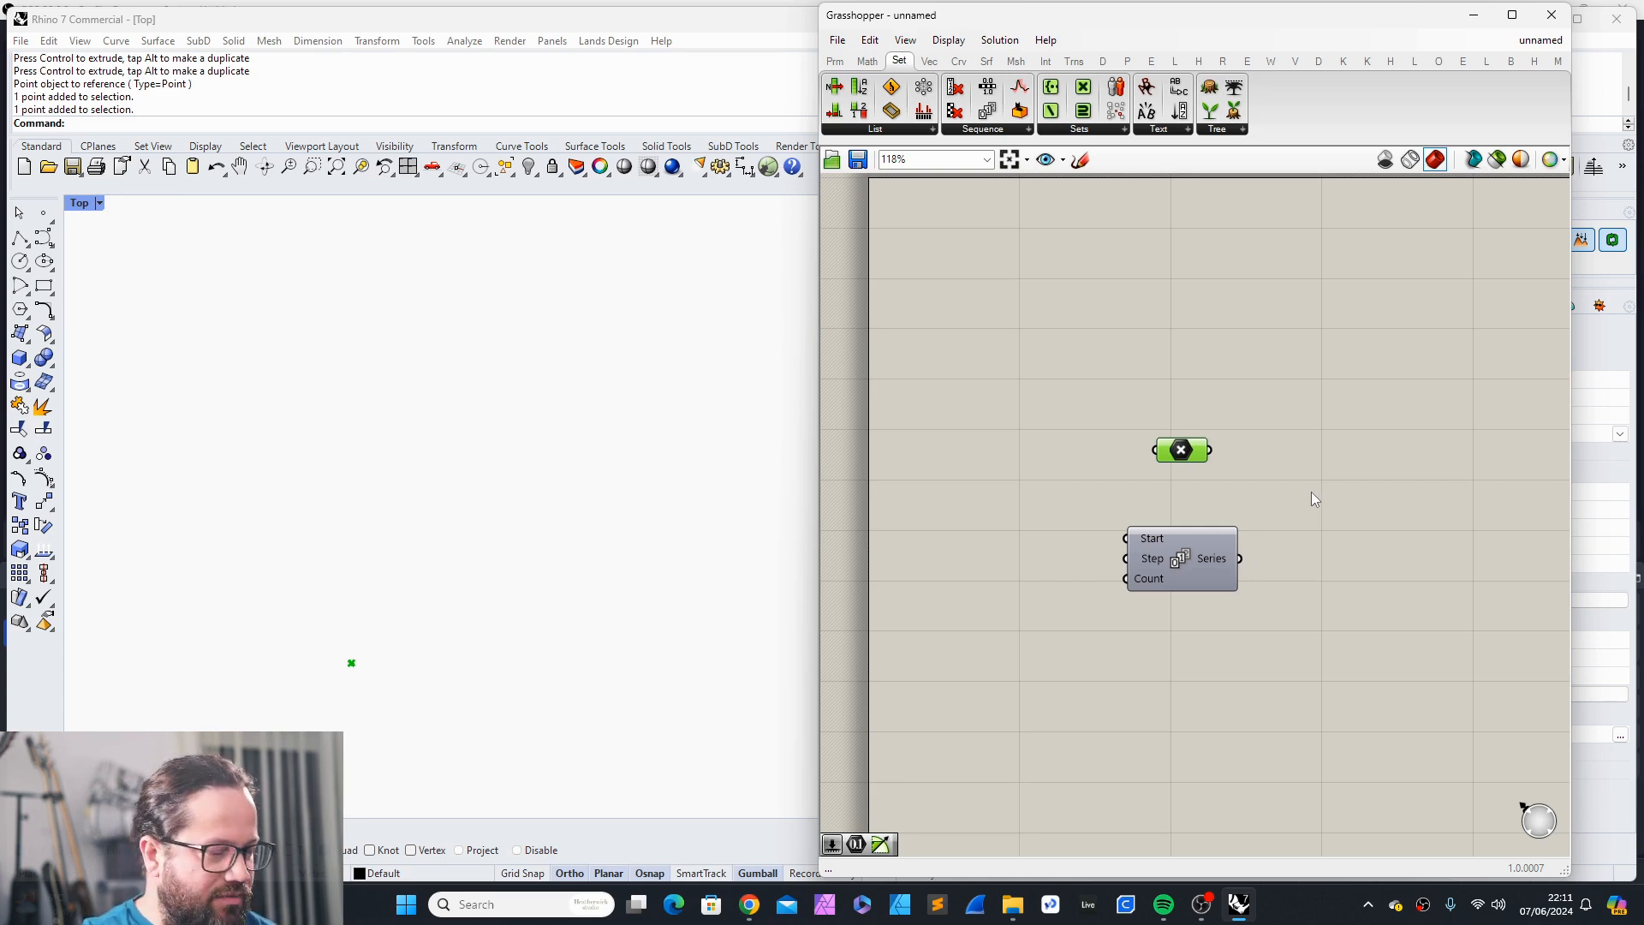
# Step: Look through the transform components and add a Move component above and to the right of the Point parameter
pyautogui.click(1046, 61)
pyautogui.click(1075, 63)
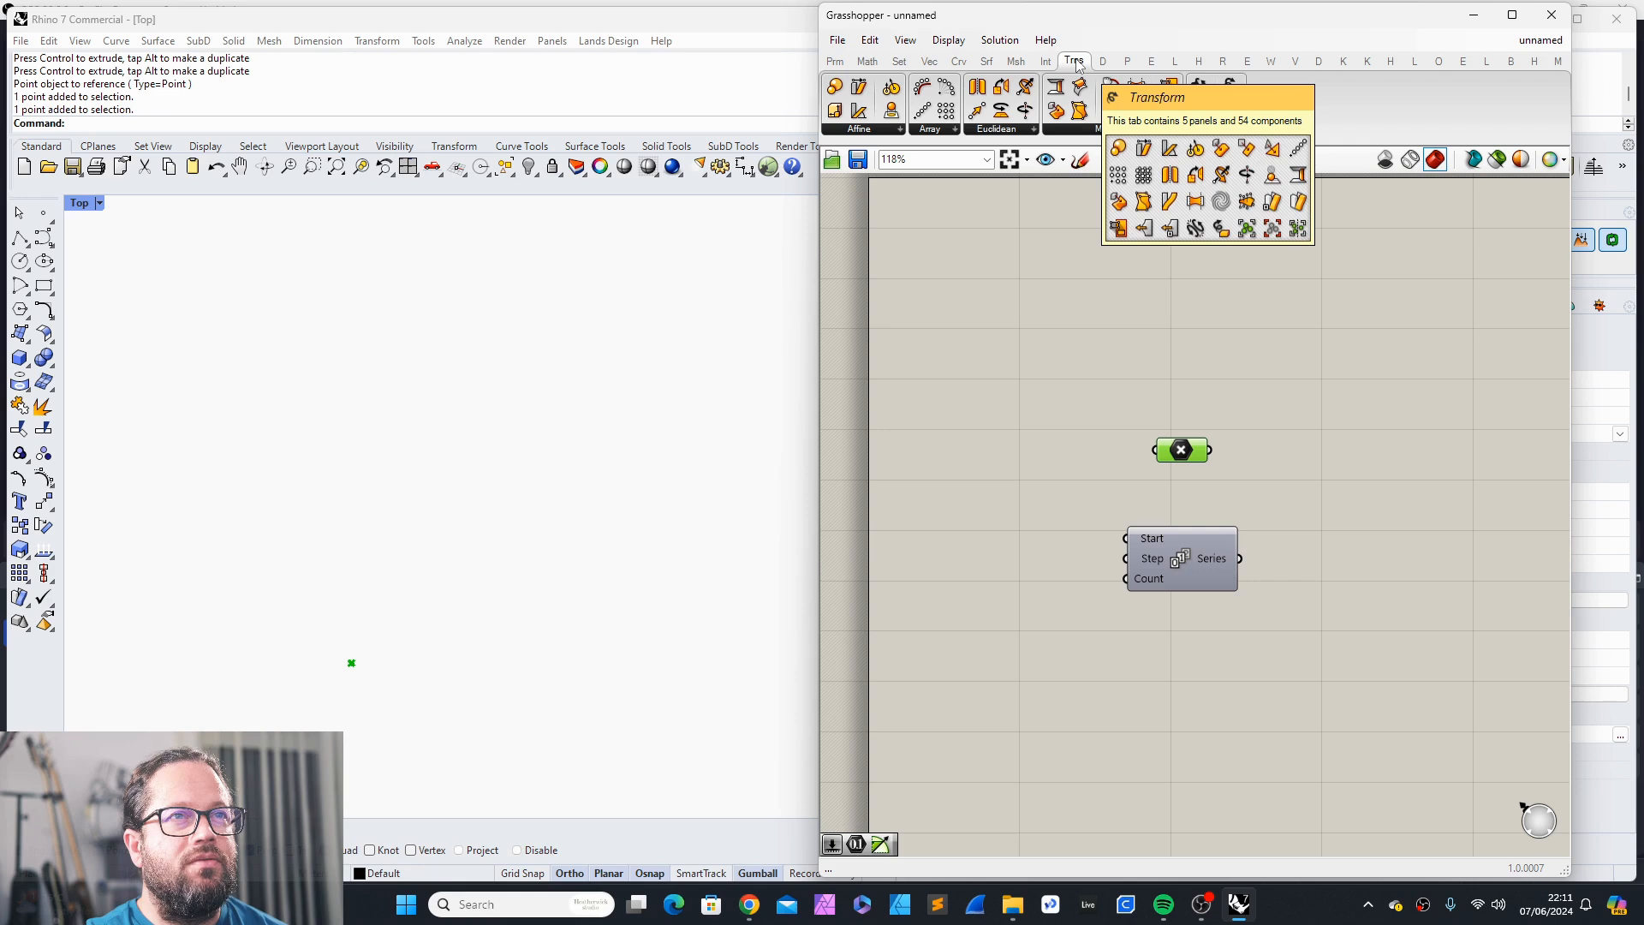
pyautogui.click(977, 111)
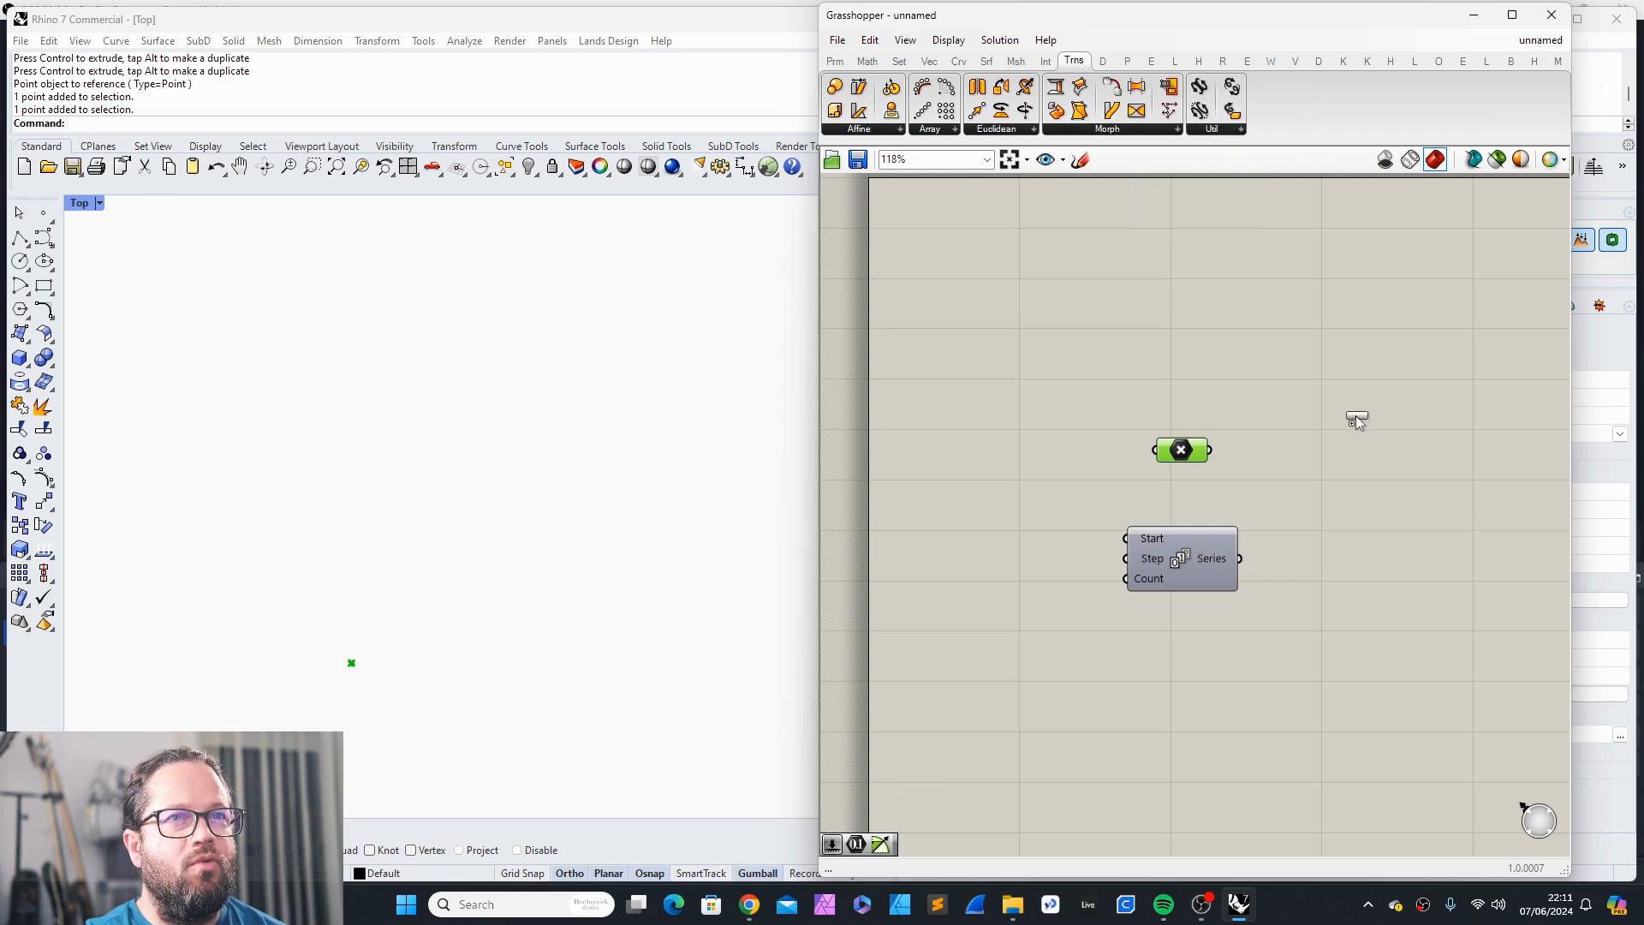
pyautogui.doubleClick(1303, 388)
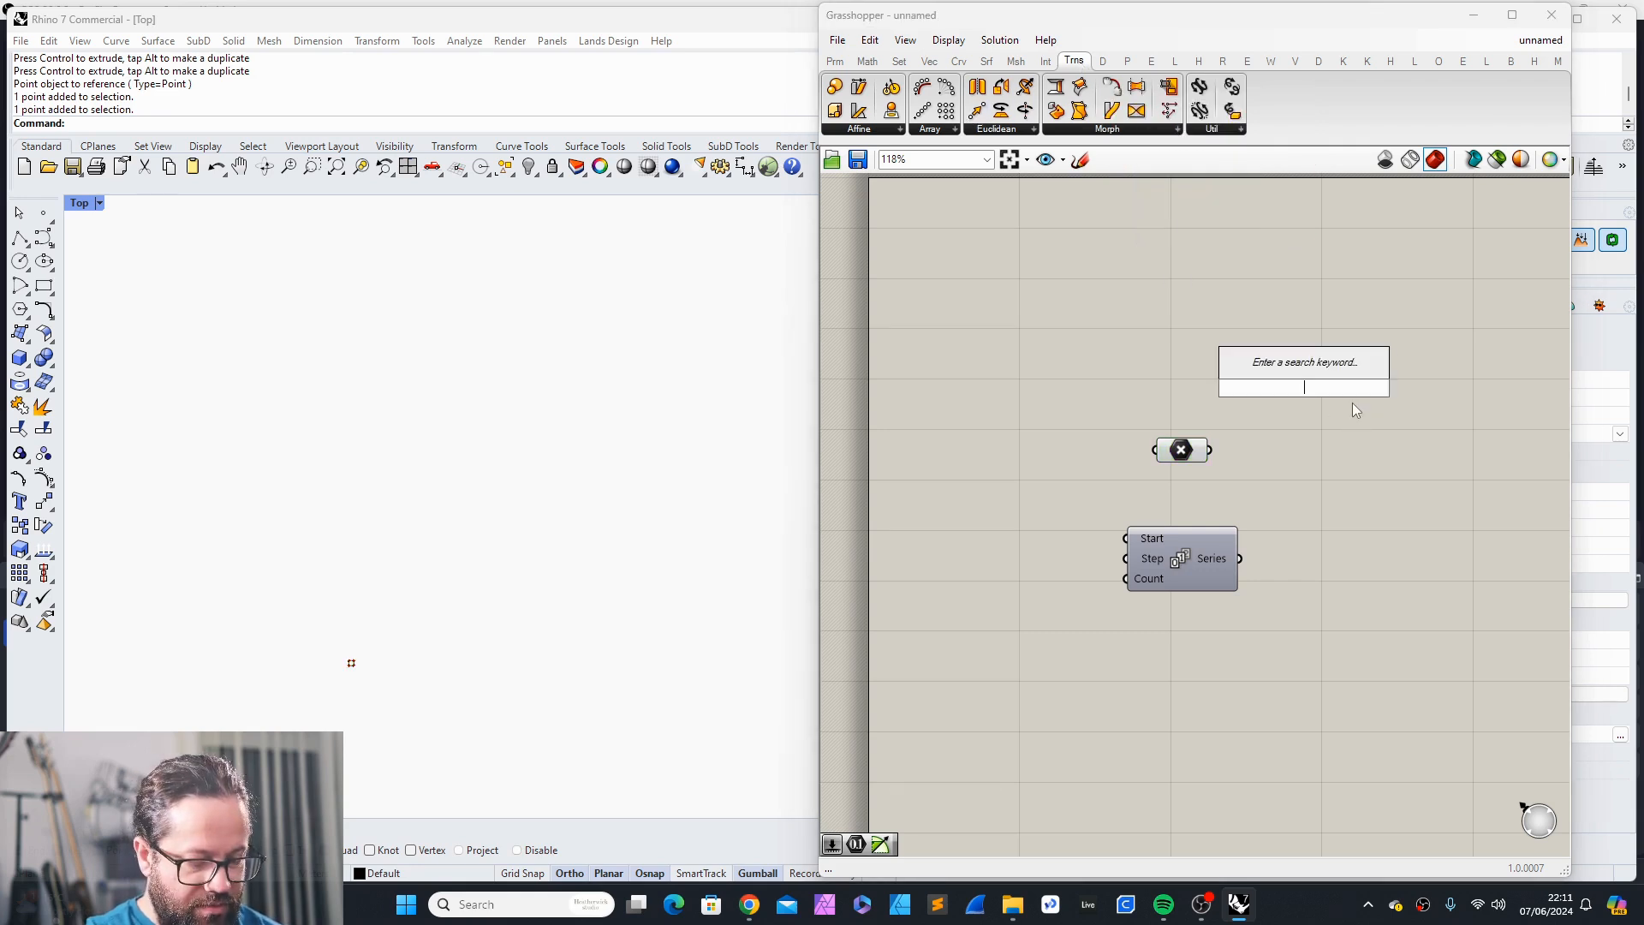
pyautogui.write('mo')
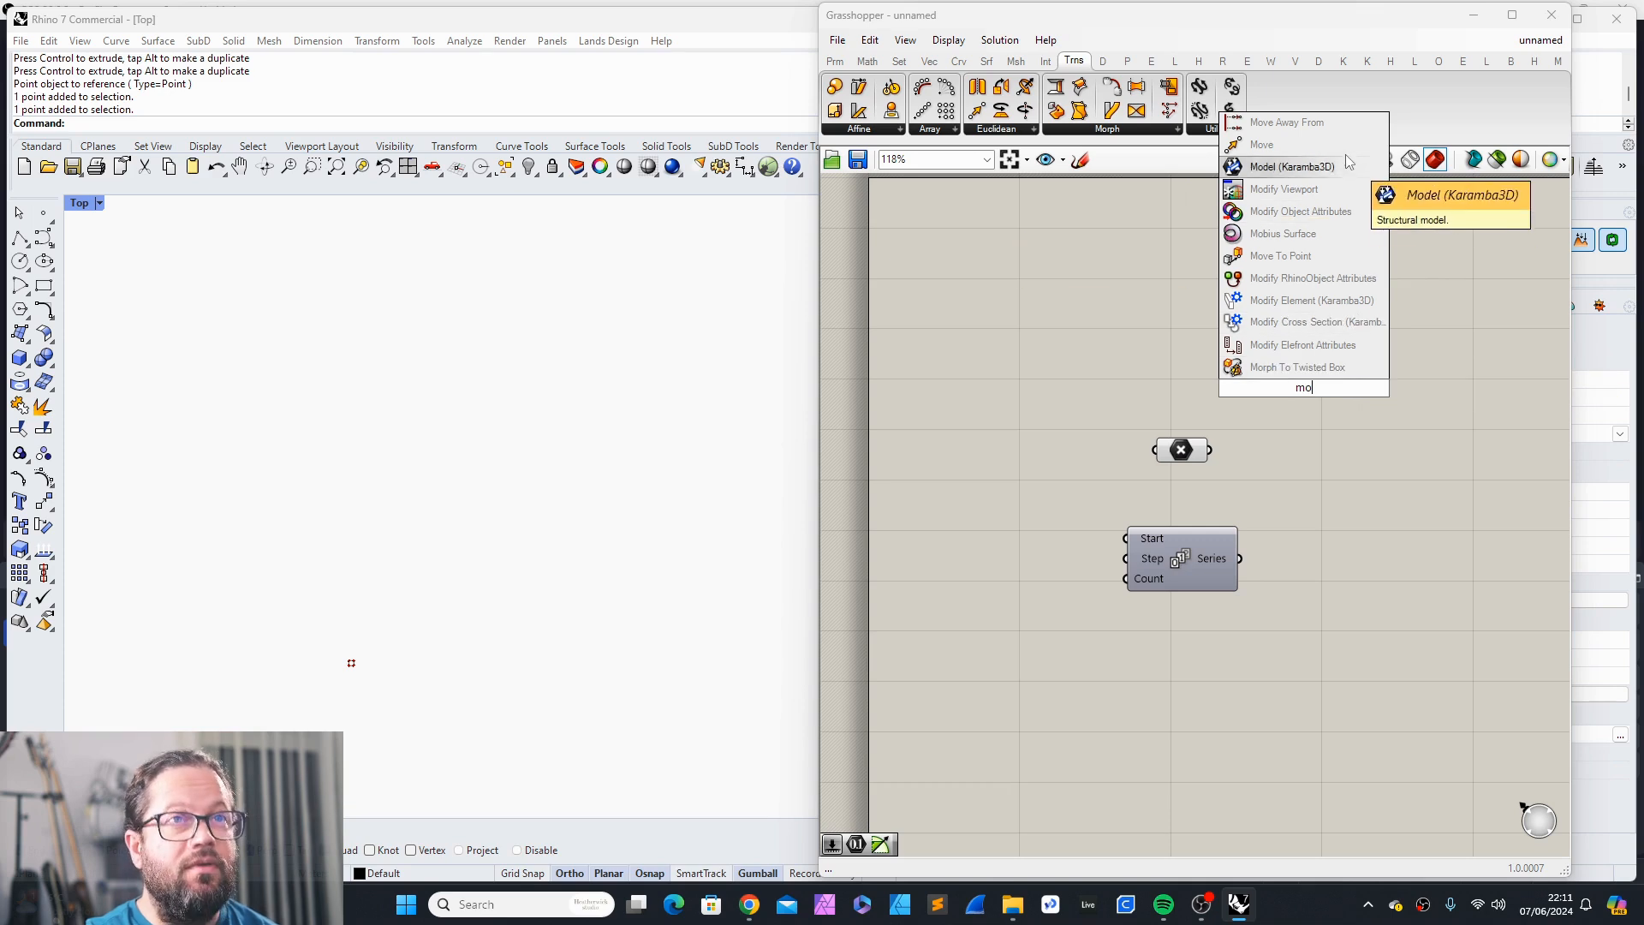
pyautogui.click(1287, 144)
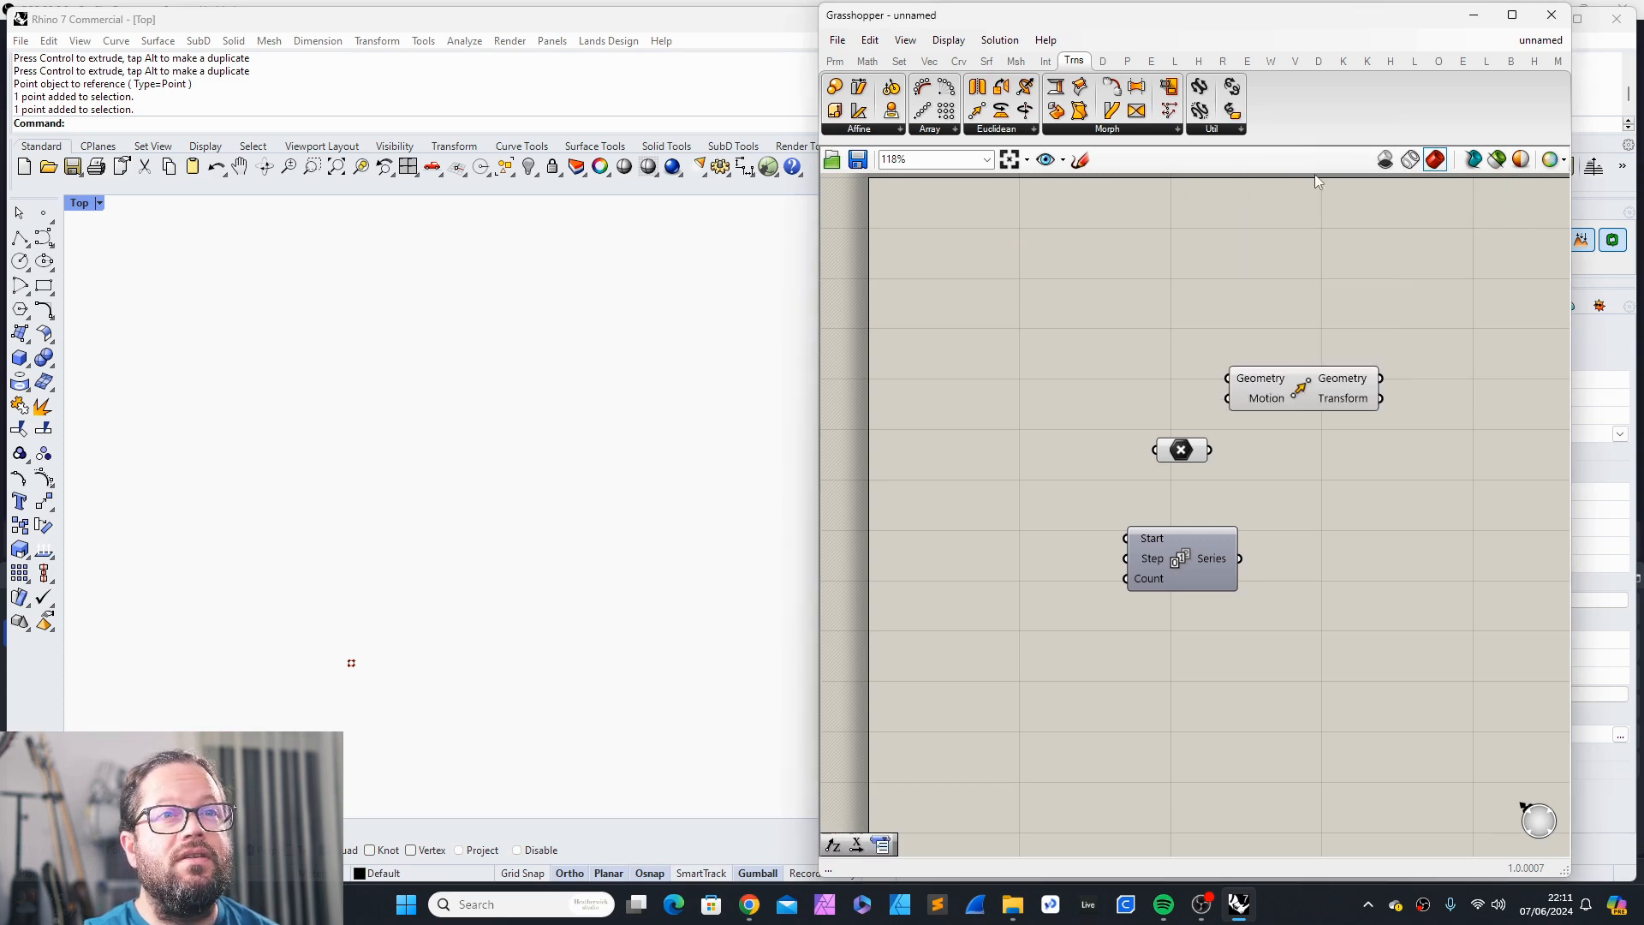
# Step: Place the component-labelling utility with the Exceptions input above the Point parameter, and shift Move to the right of Point
pyautogui.click(835, 61)
pyautogui.moveTo(1266, 87); pyautogui.dragTo(1170, 299)
pyautogui.click(1384, 655)
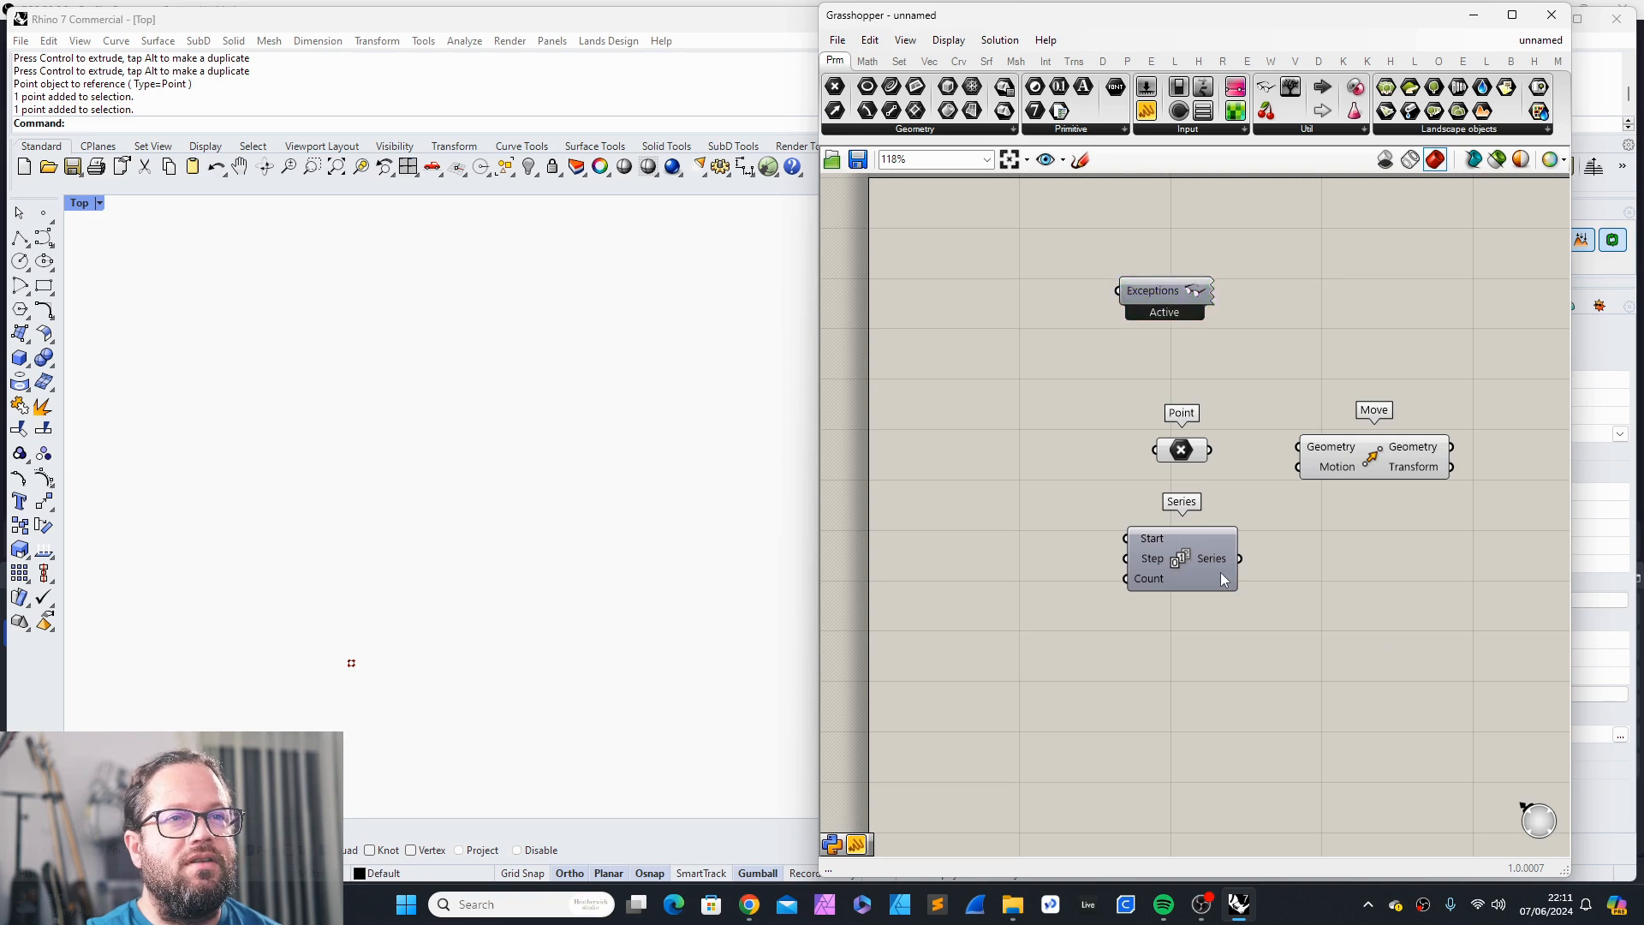
# Step: Space out the components, with Series well below the Point parameter and Move to the right of it
pyautogui.moveTo(1195, 577); pyautogui.dragTo(1194, 595)
pyautogui.moveTo(1371, 458); pyautogui.dragTo(1409, 465)
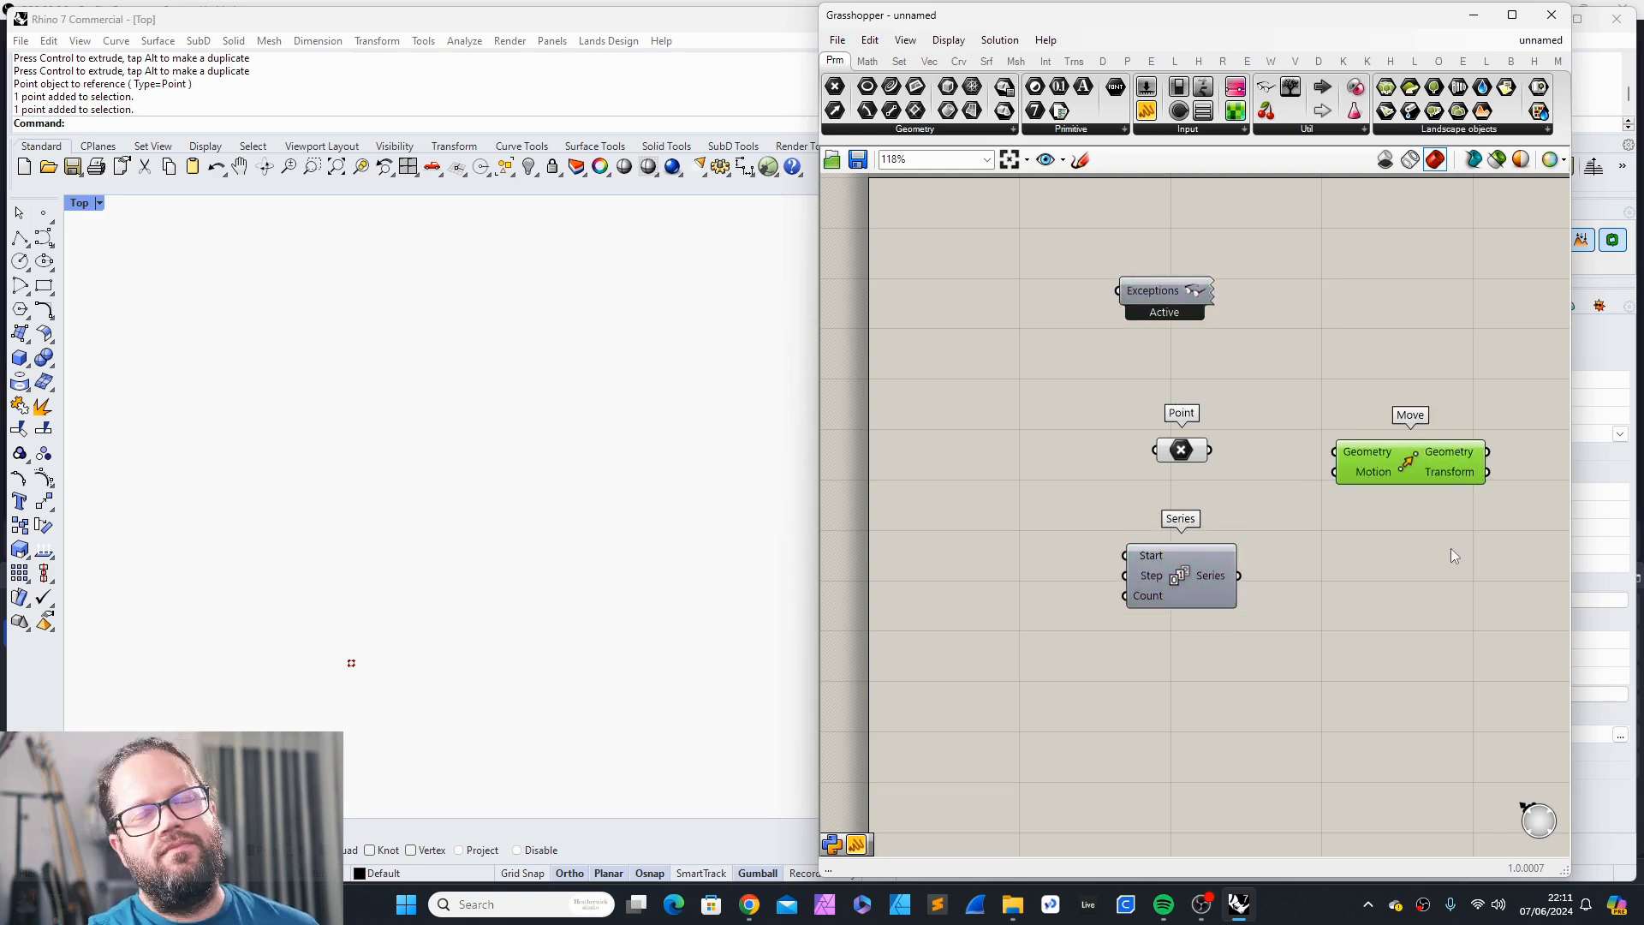
pyautogui.scroll(-3, 1168, 425)
pyautogui.scroll(2, 1302, 449)
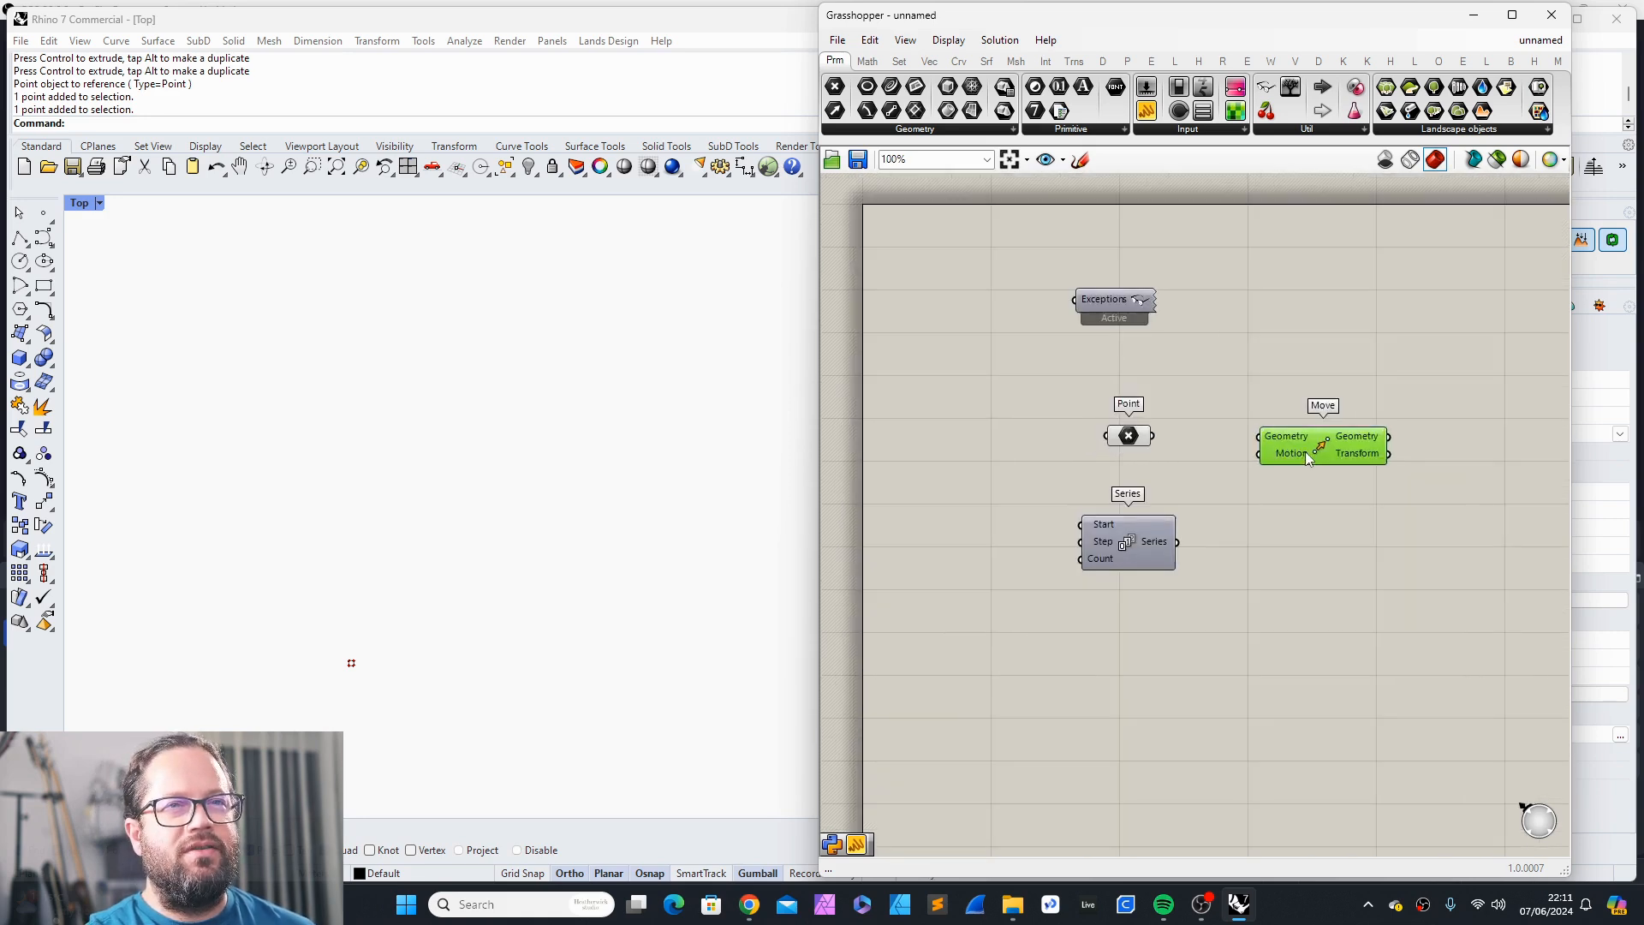
pyautogui.moveTo(1302, 446); pyautogui.dragTo(1270, 445)
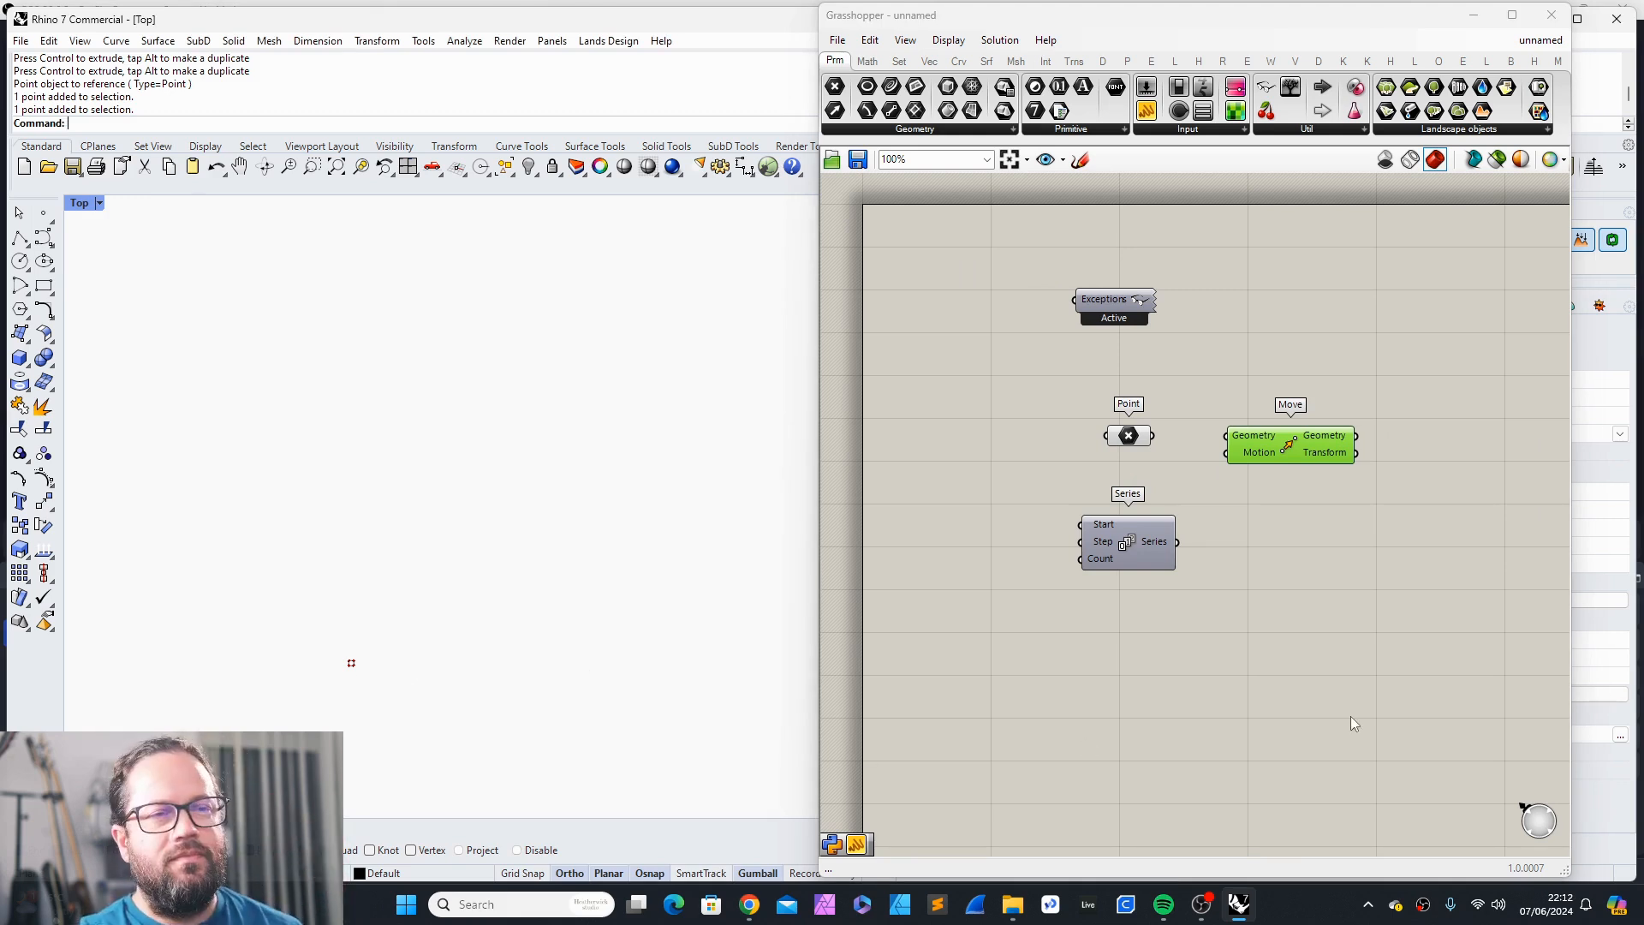
pyautogui.click(1328, 695)
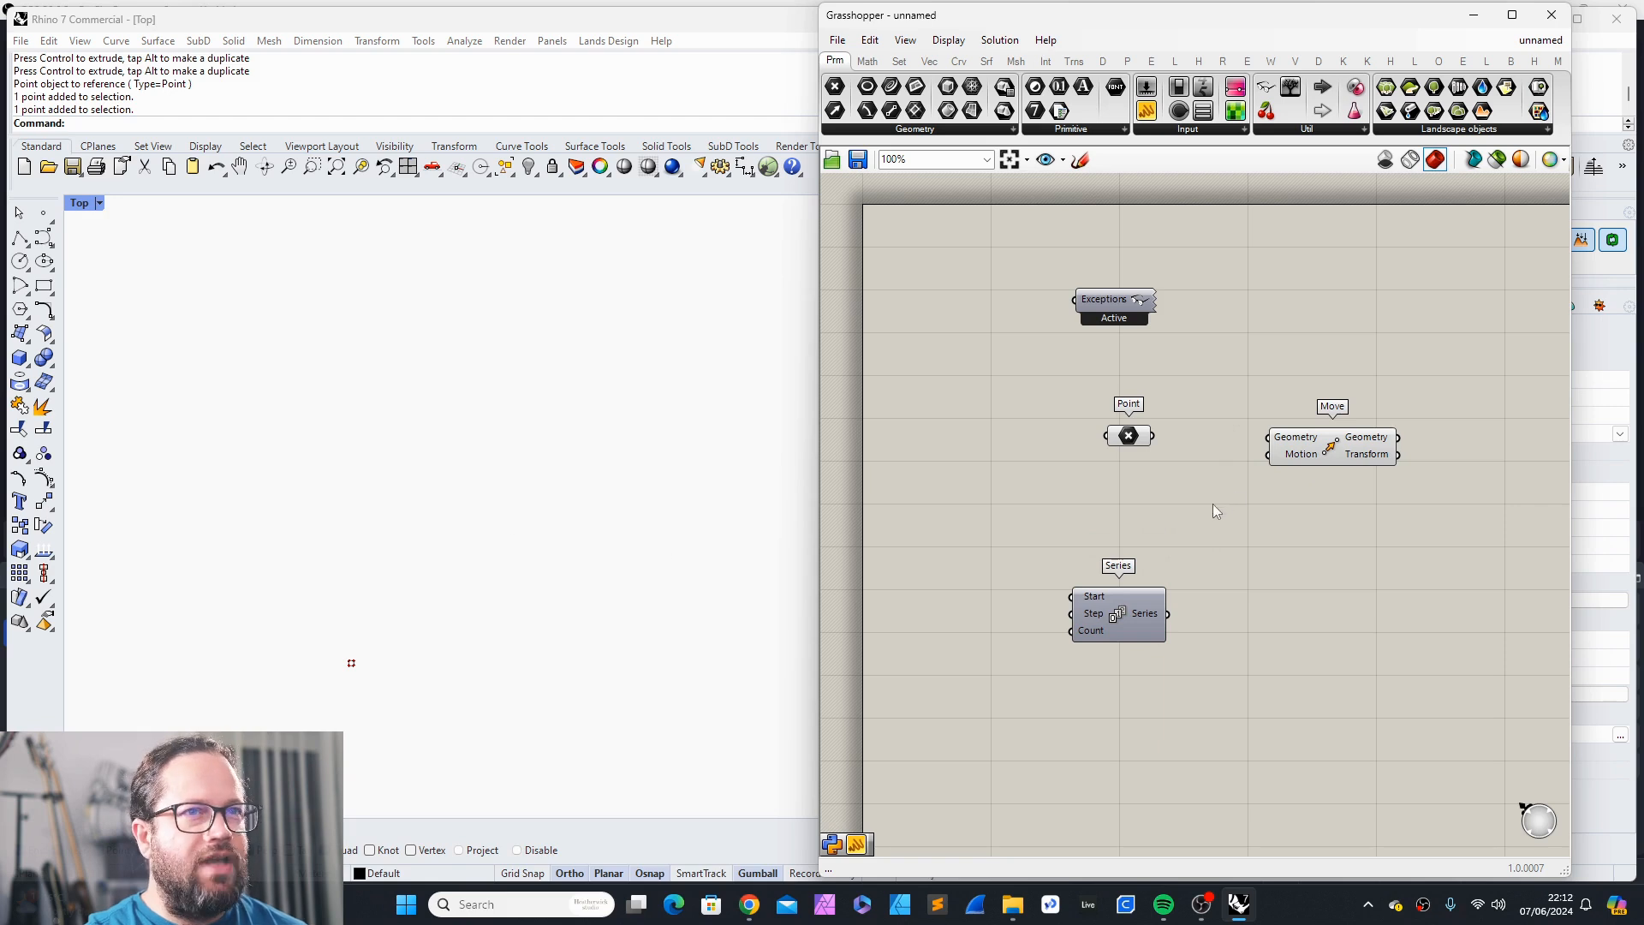
# Step: Connect the Point parameter to Move's Geometry input and orbit the Rhino view to see both points
pyautogui.moveTo(1130, 440)
pyautogui.mouseDown()
pyautogui.moveTo(1122, 422)
pyautogui.moveTo(1268, 438)
pyautogui.mouseUp()
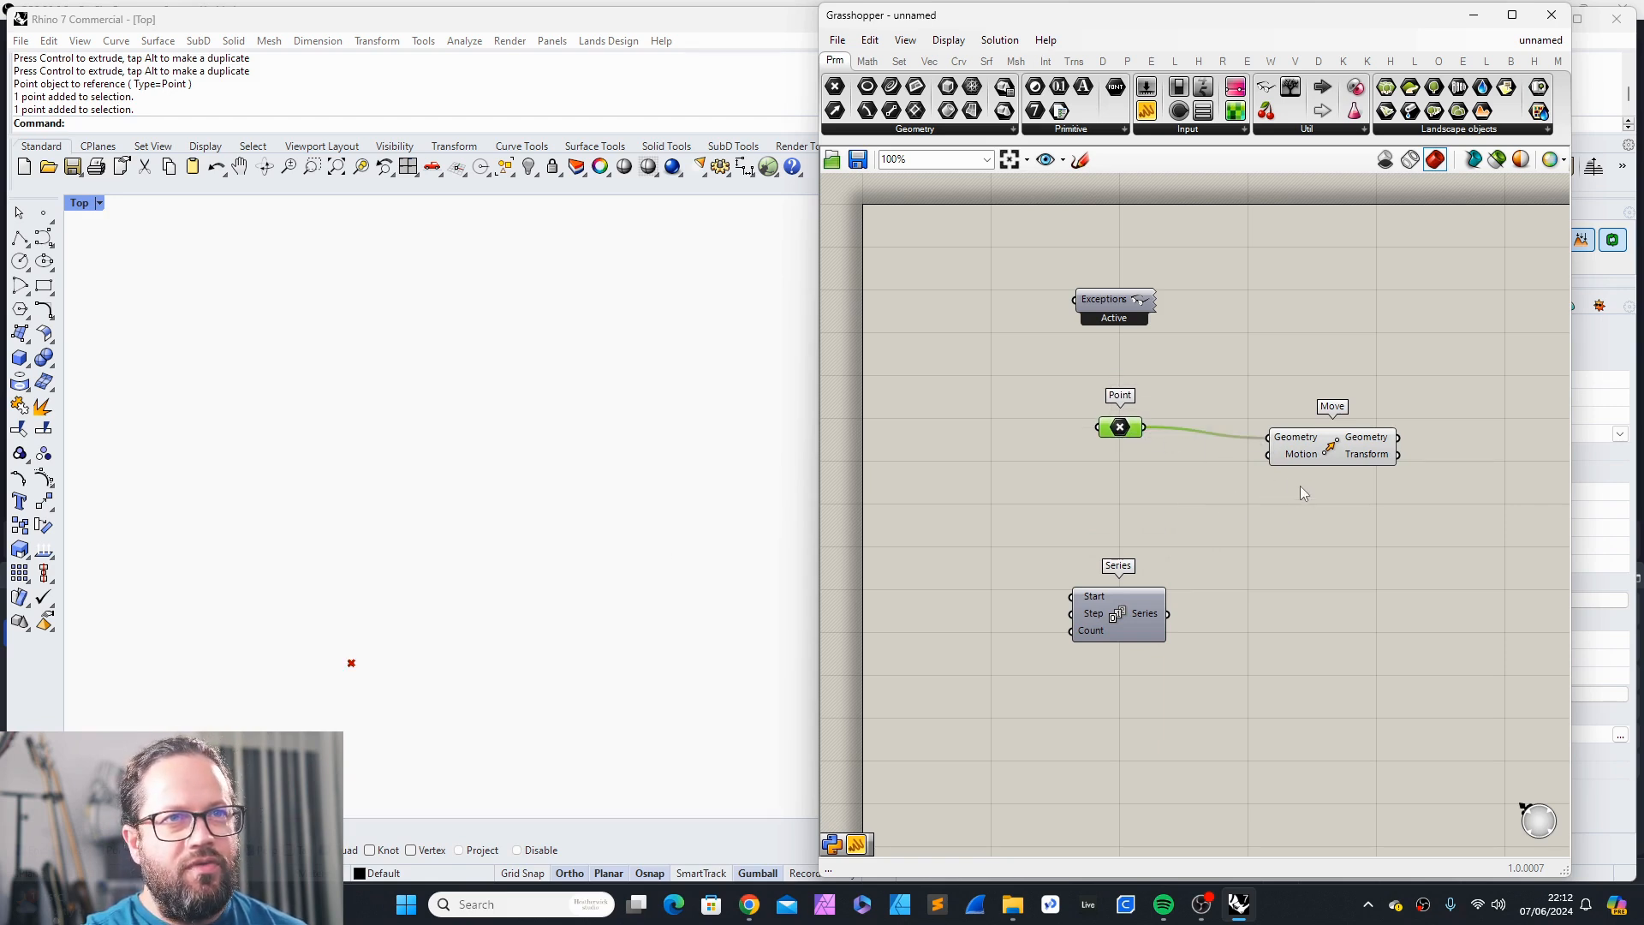
pyautogui.moveTo(481, 583); pyautogui.dragTo(491, 557, button='right')
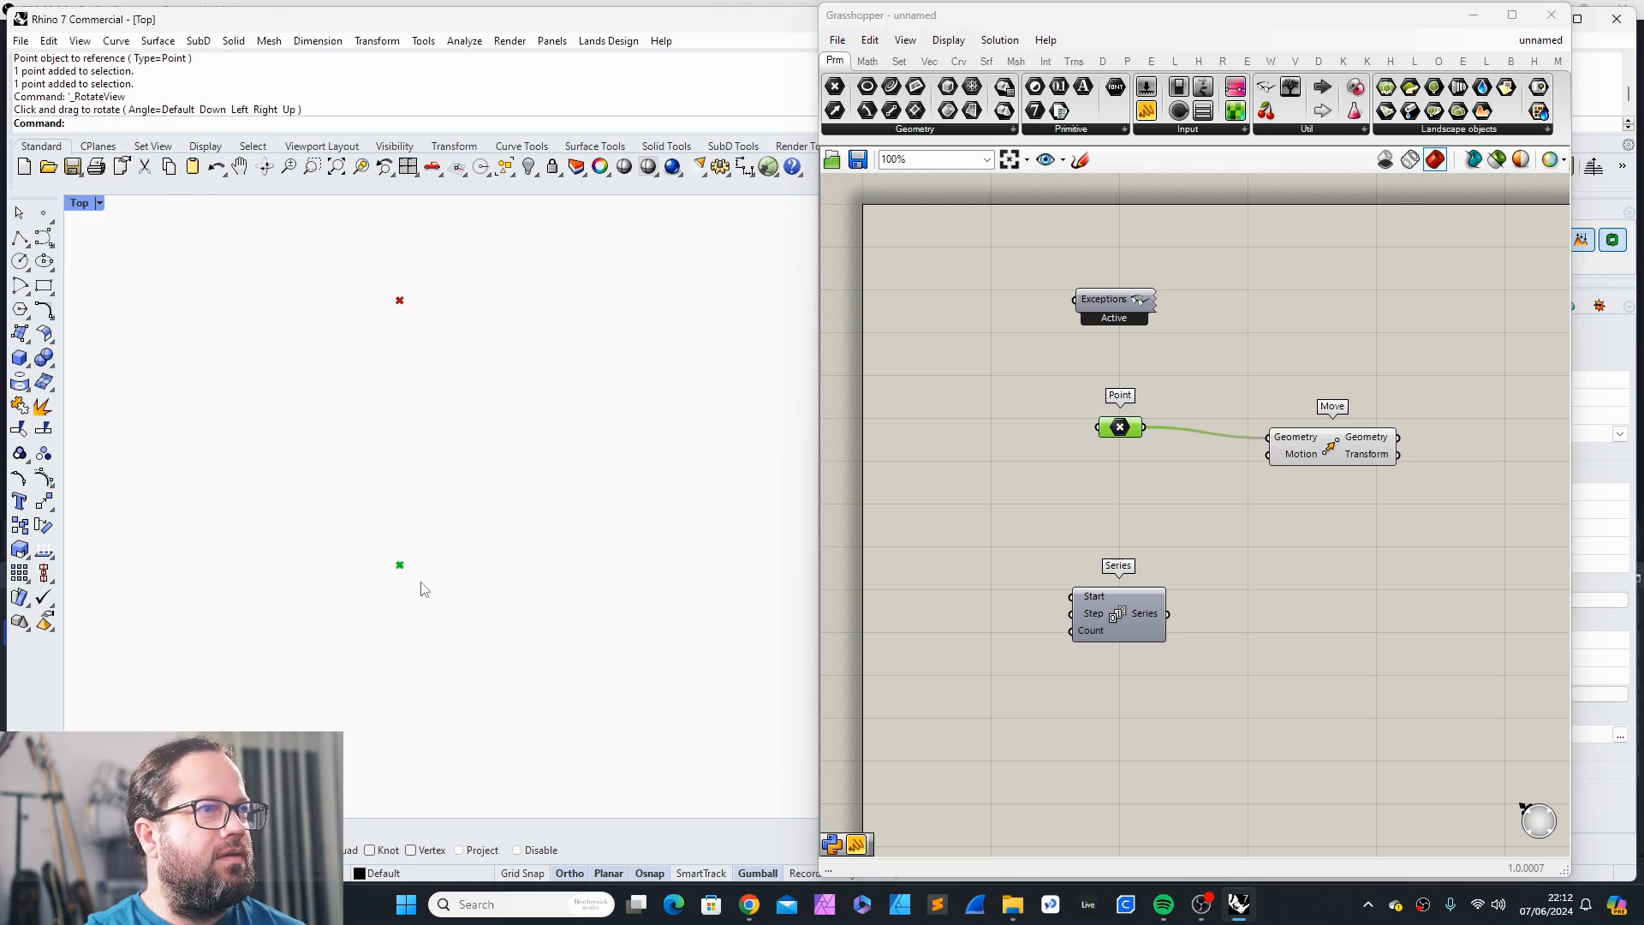
pyautogui.moveTo(421, 589); pyautogui.dragTo(425, 520, button='right')
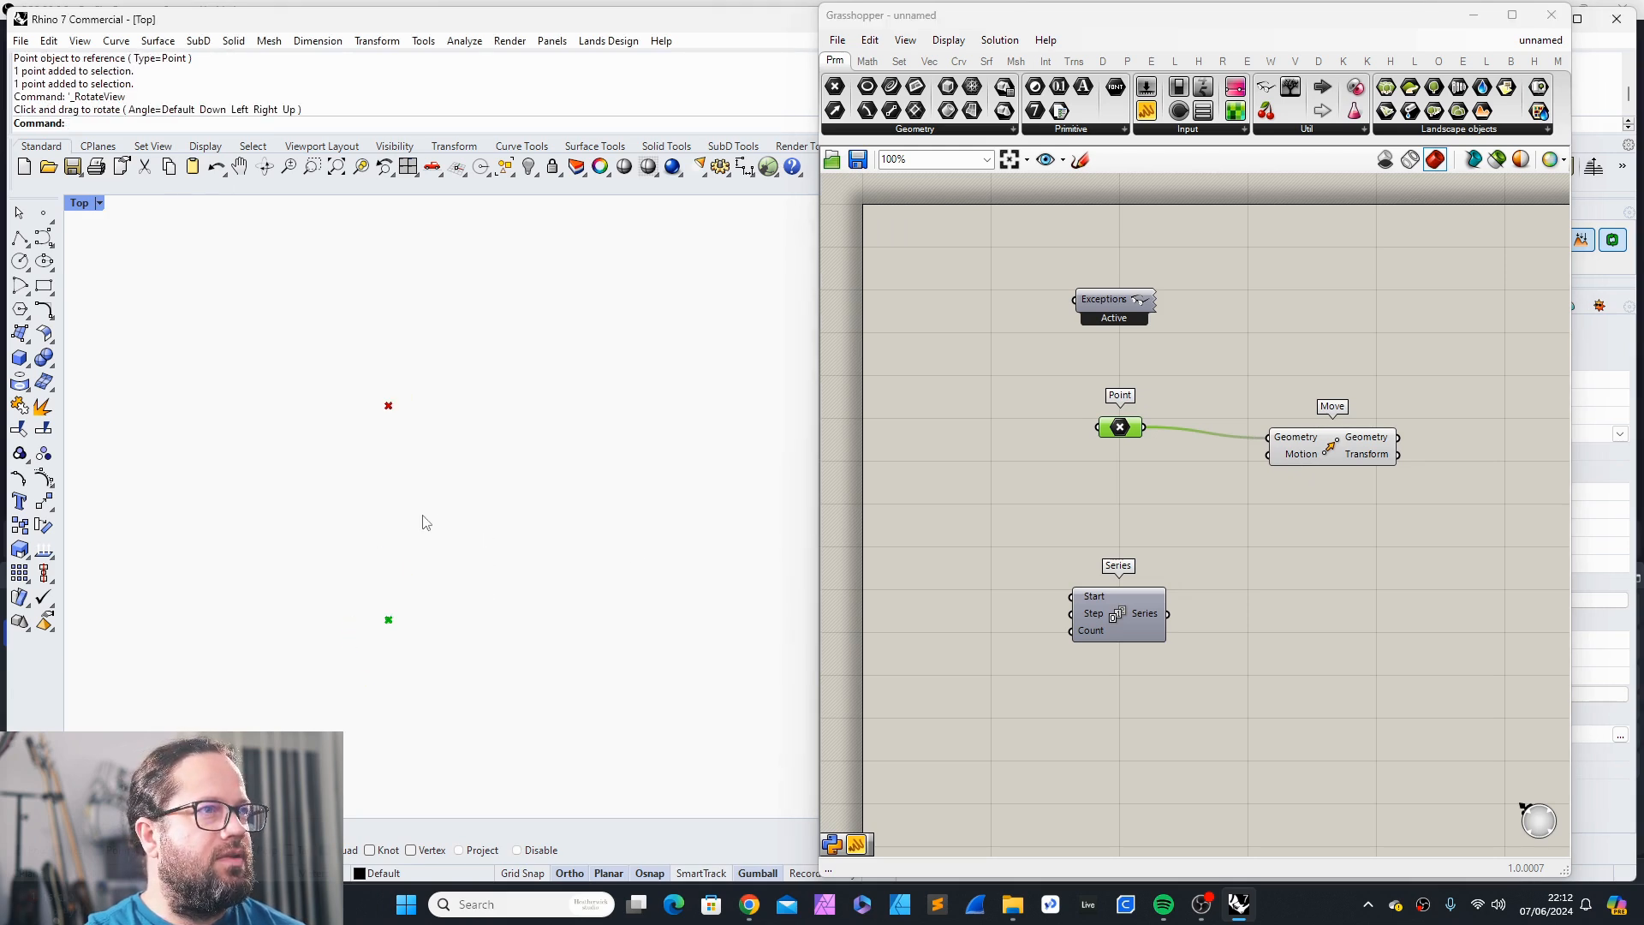
# Step: Switch the Rhino viewport to Shaded display and examine the original and moved points from an angled view
pyautogui.click(84, 207)
pyautogui.click(165, 169)
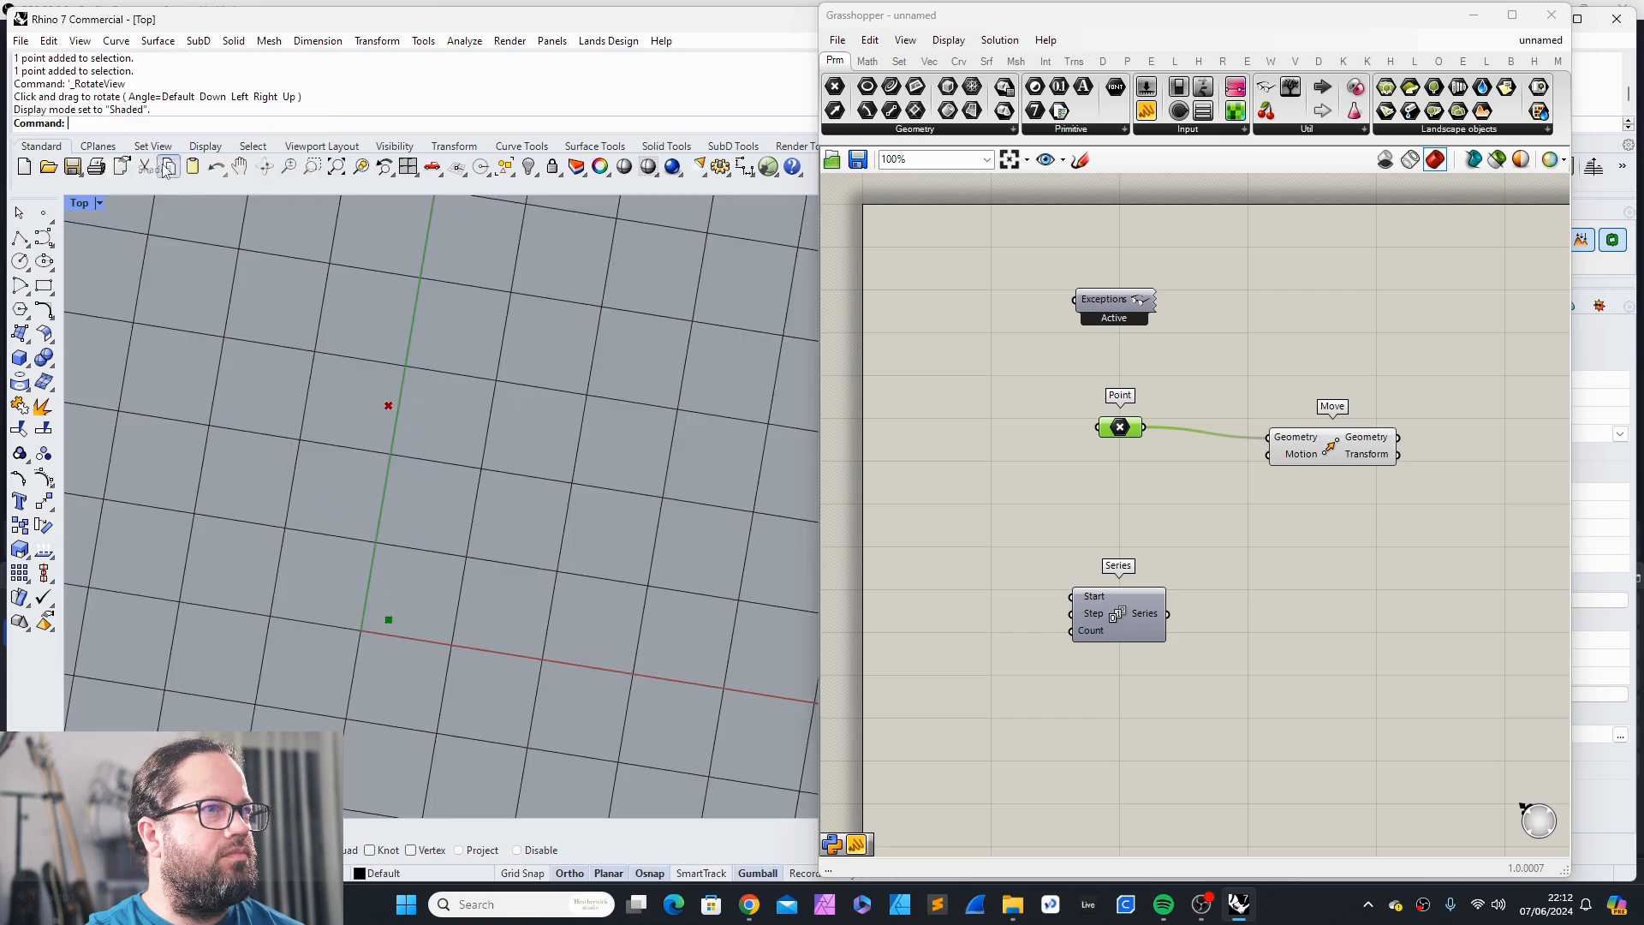
pyautogui.moveTo(565, 505)
pyautogui.mouseDown(button='right')
pyautogui.moveTo(489, 554)
pyautogui.moveTo(588, 495)
pyautogui.mouseUp(button='right')
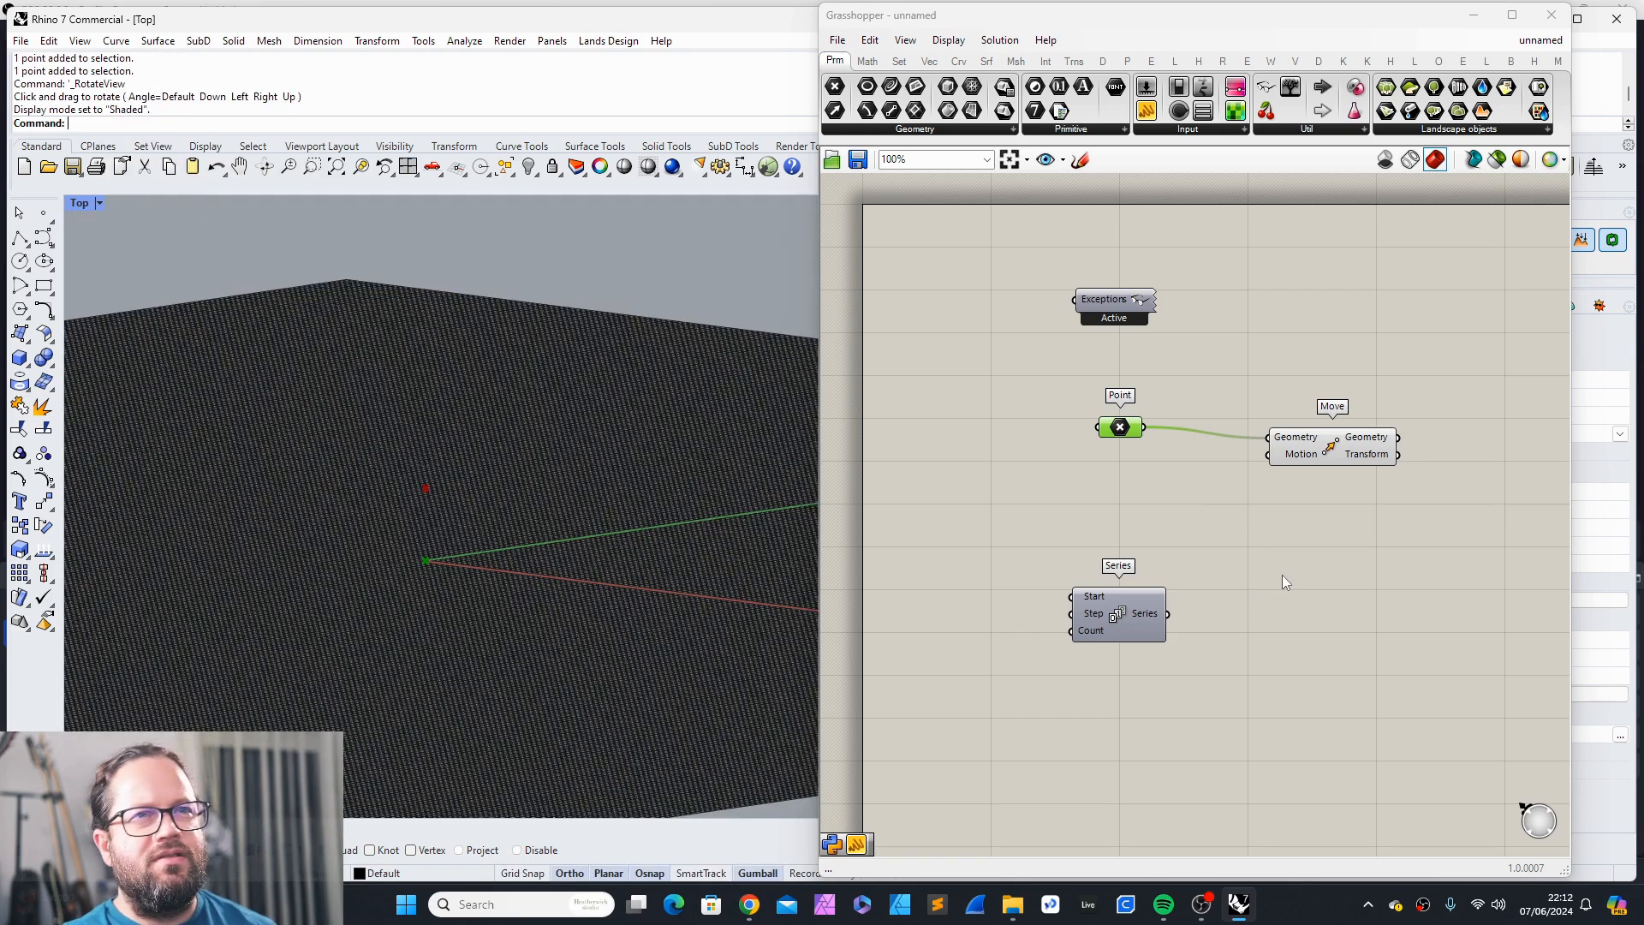
pyautogui.moveTo(1320, 456)
pyautogui.mouseDown()
pyautogui.moveTo(1343, 437)
pyautogui.moveTo(1304, 445)
pyautogui.mouseUp()
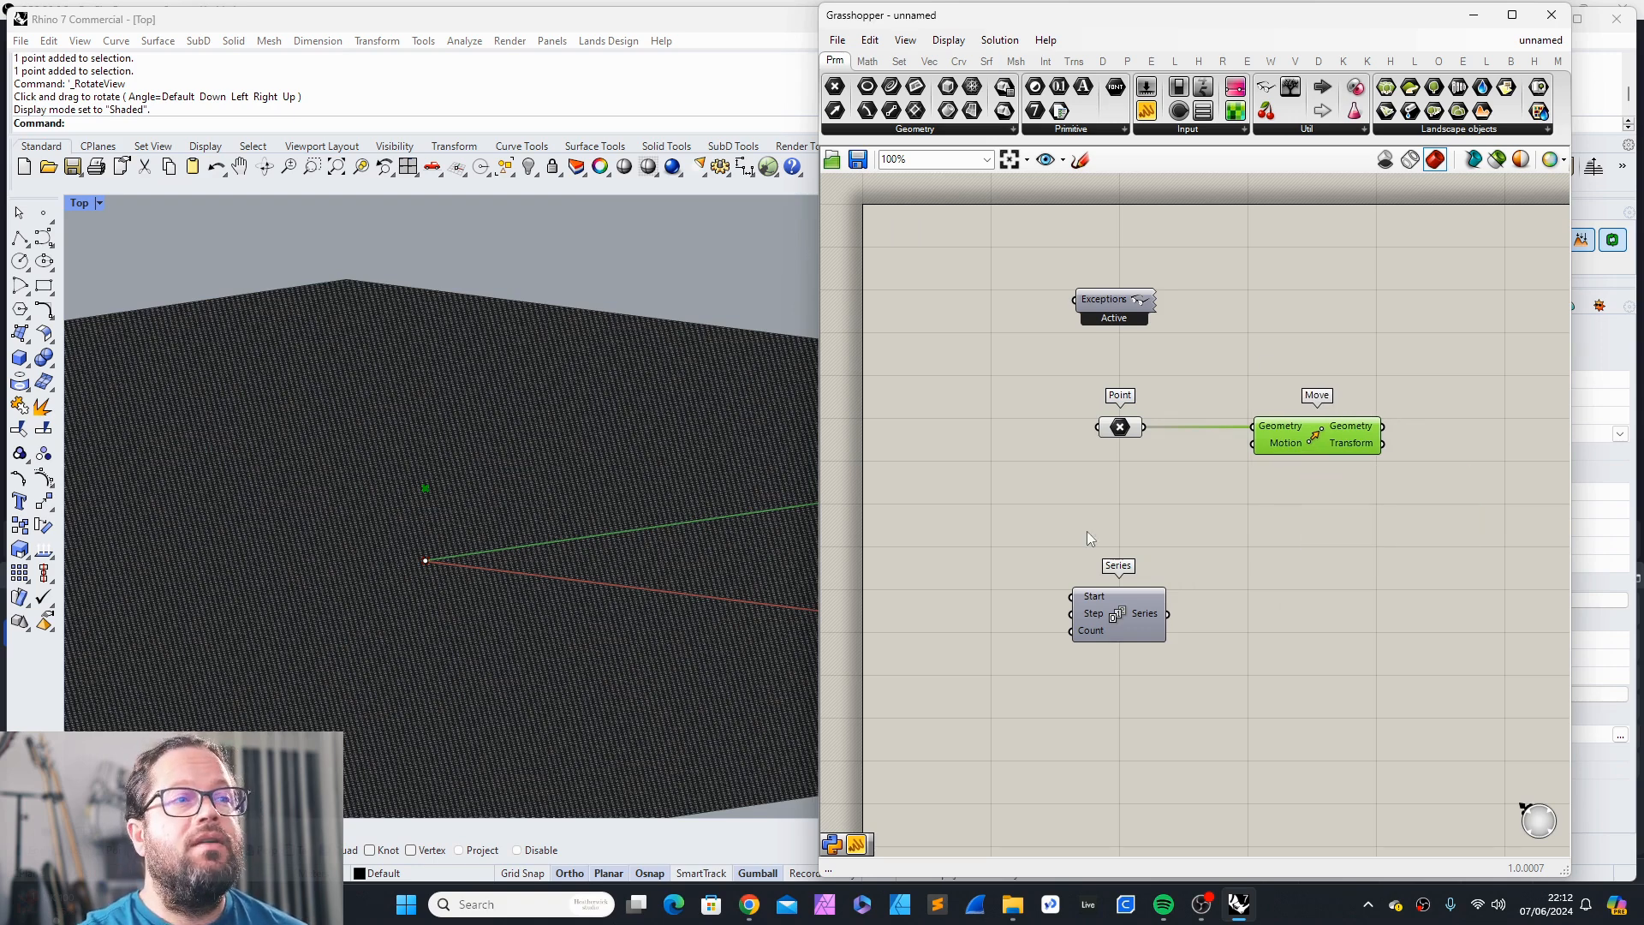
pyautogui.moveTo(454, 591); pyautogui.dragTo(509, 613, button='right')
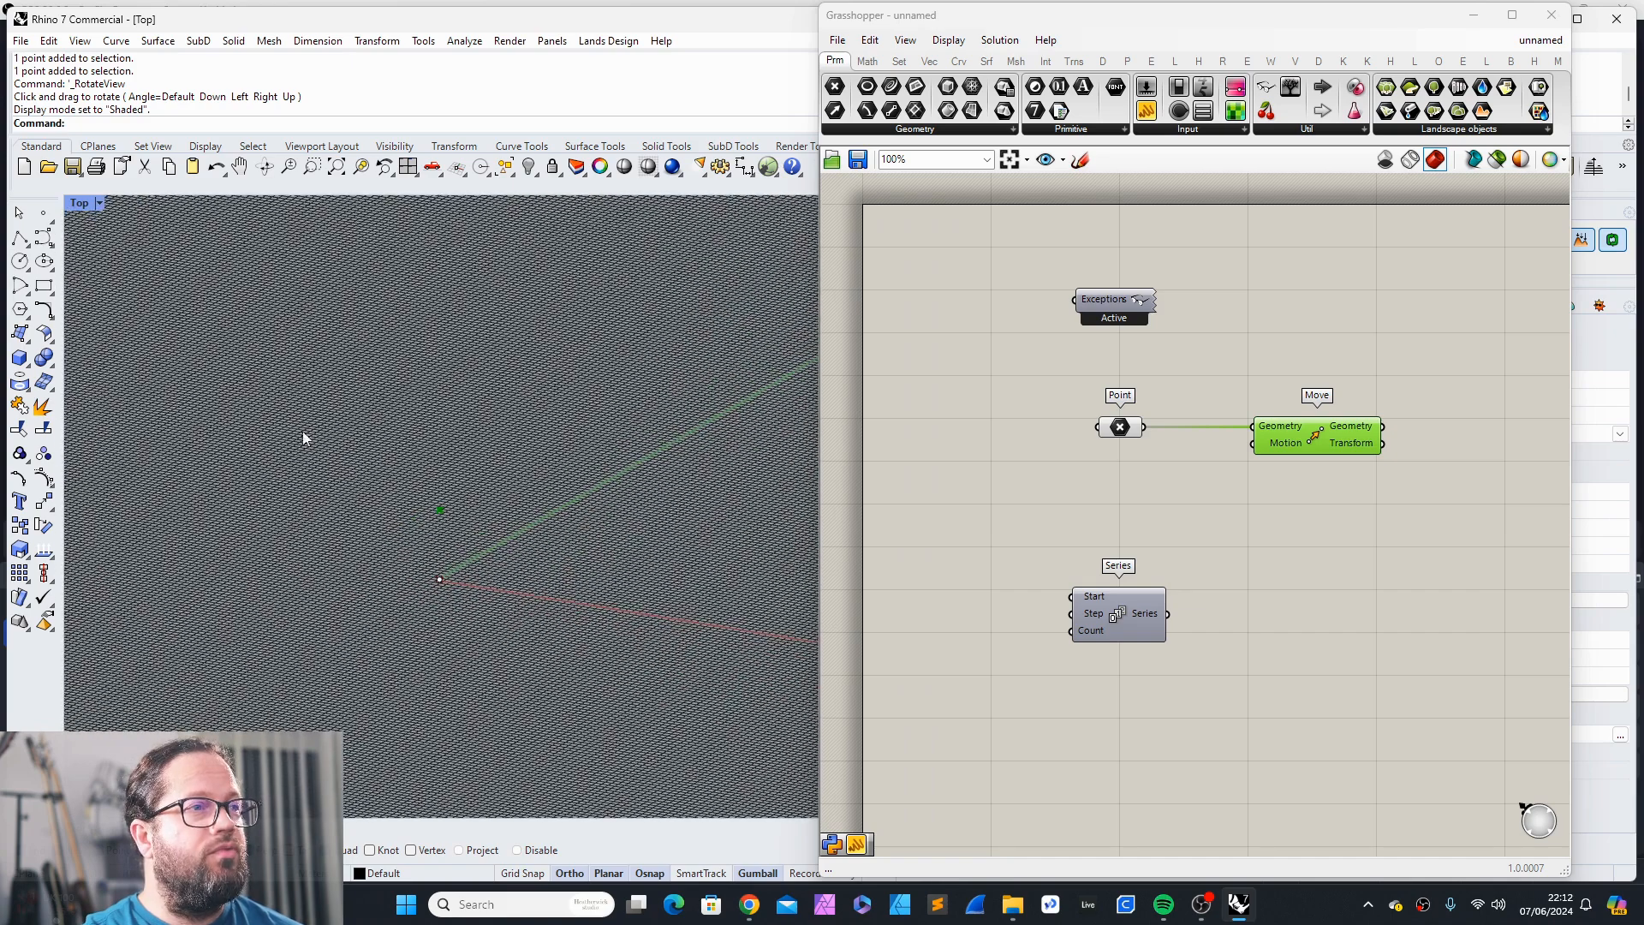
# Step: Return the Rhino viewport to the Top view with Rendered display
pyautogui.click(86, 214)
pyautogui.moveTo(188, 614)
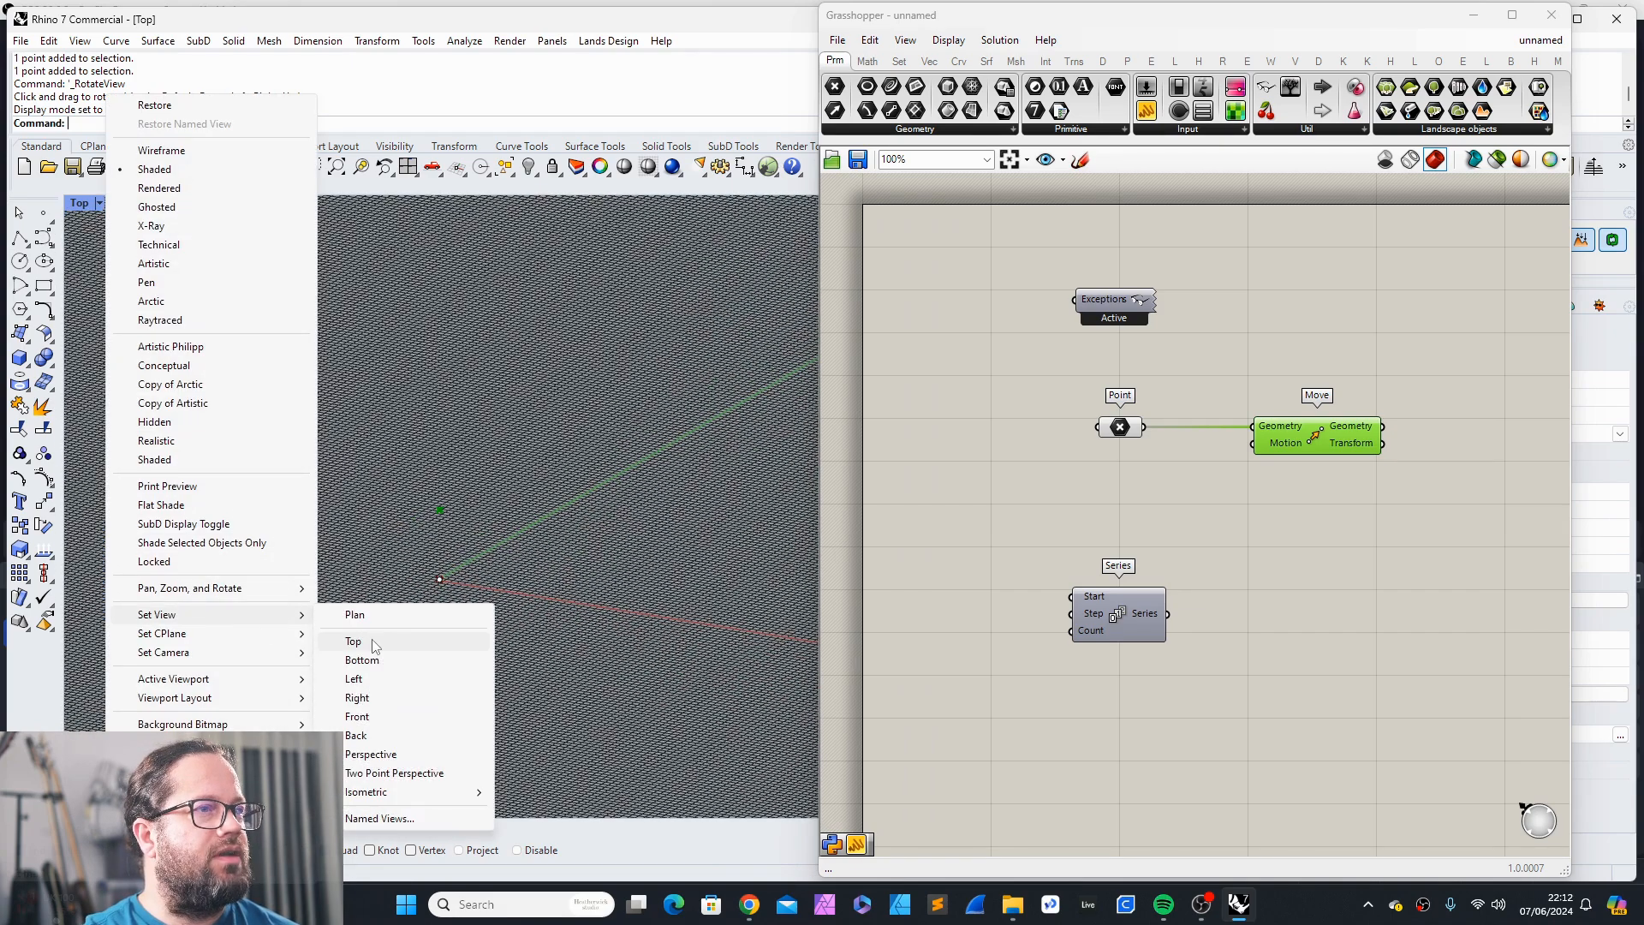
pyautogui.click(374, 644)
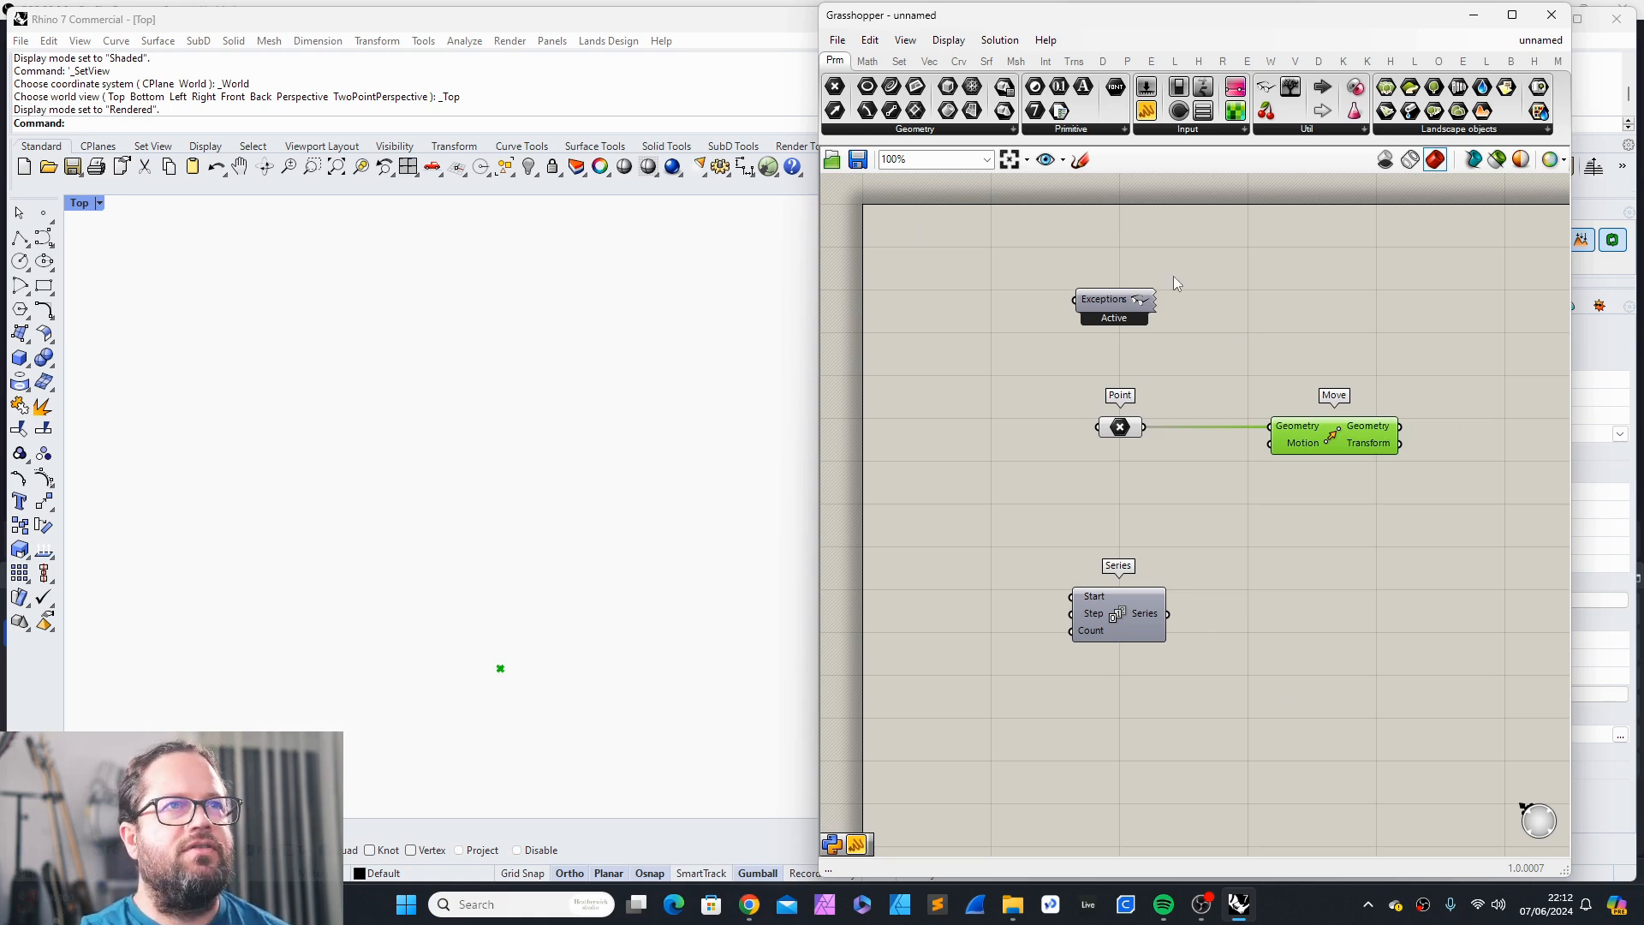
# Step: Add a Unit X vector below the Point parameter and connect its Unit vector output to Move's Motion input
pyautogui.doubleClick(1192, 513)
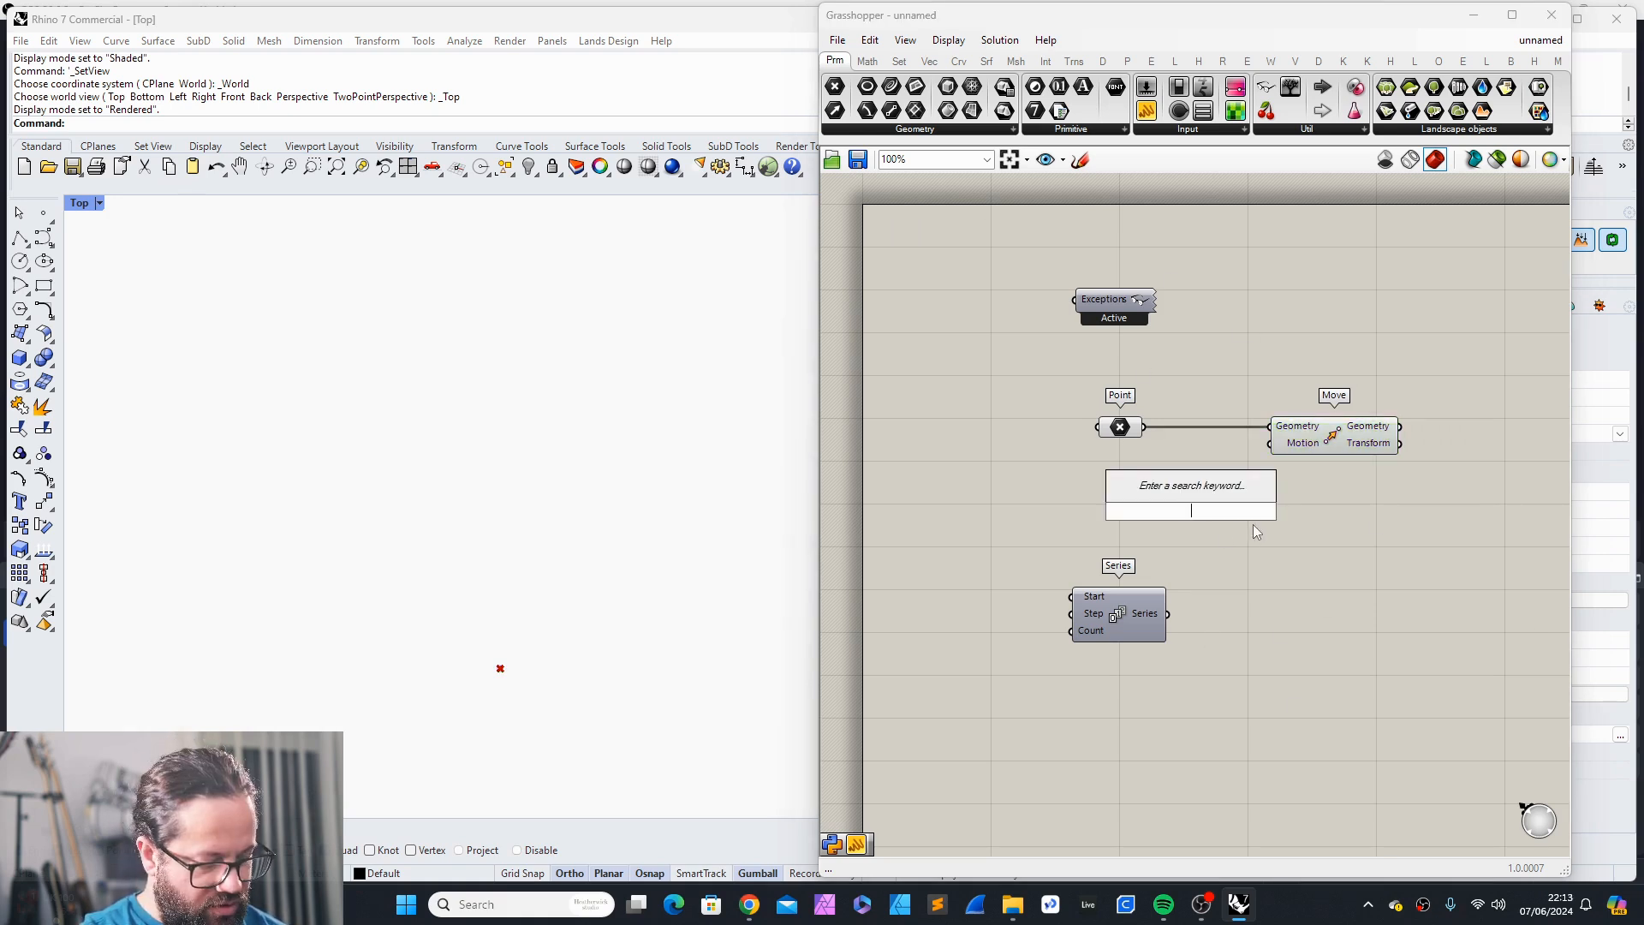
pyautogui.write('x')
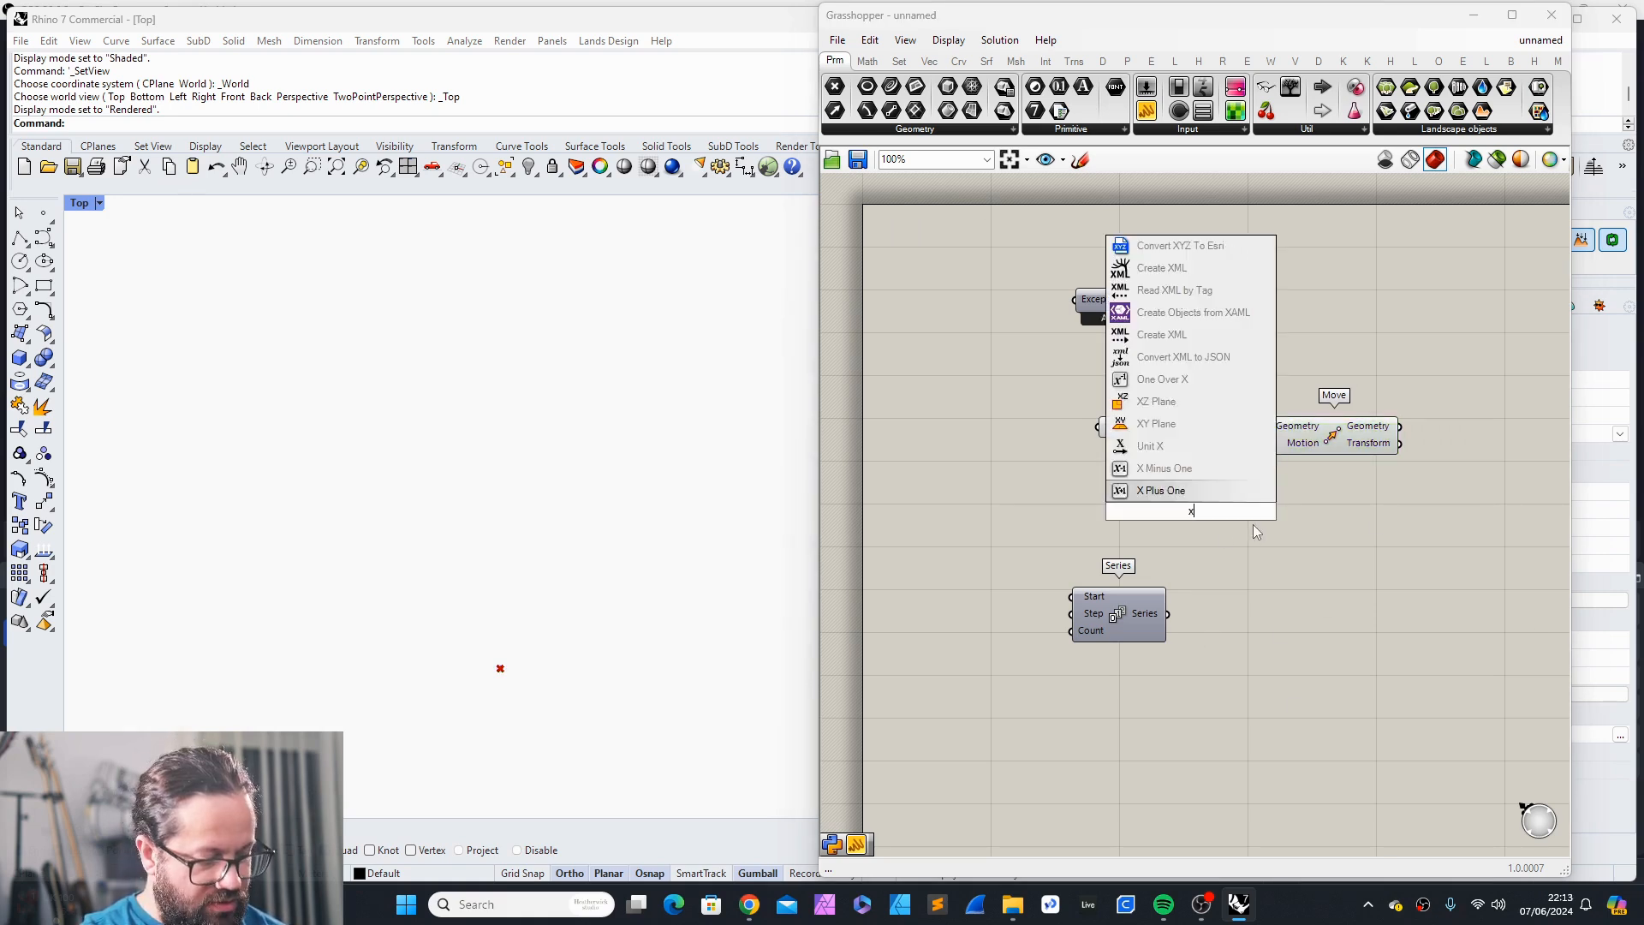
pyautogui.click(1168, 442)
pyautogui.moveTo(1214, 504); pyautogui.dragTo(1270, 442)
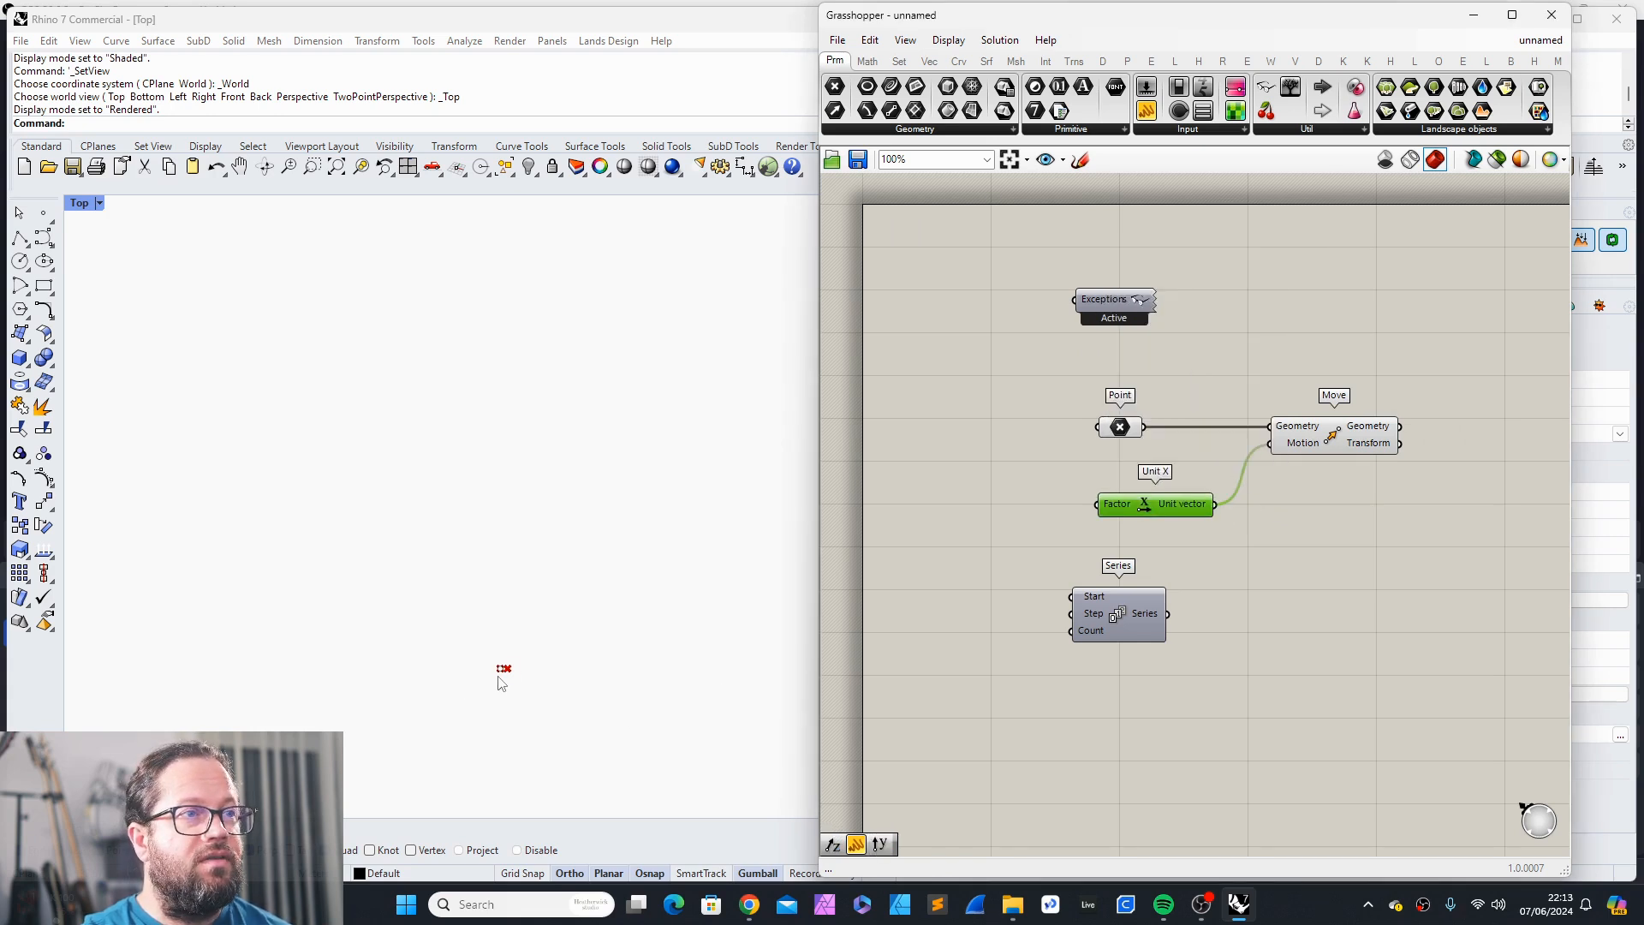
pyautogui.scroll(12, 513, 686)
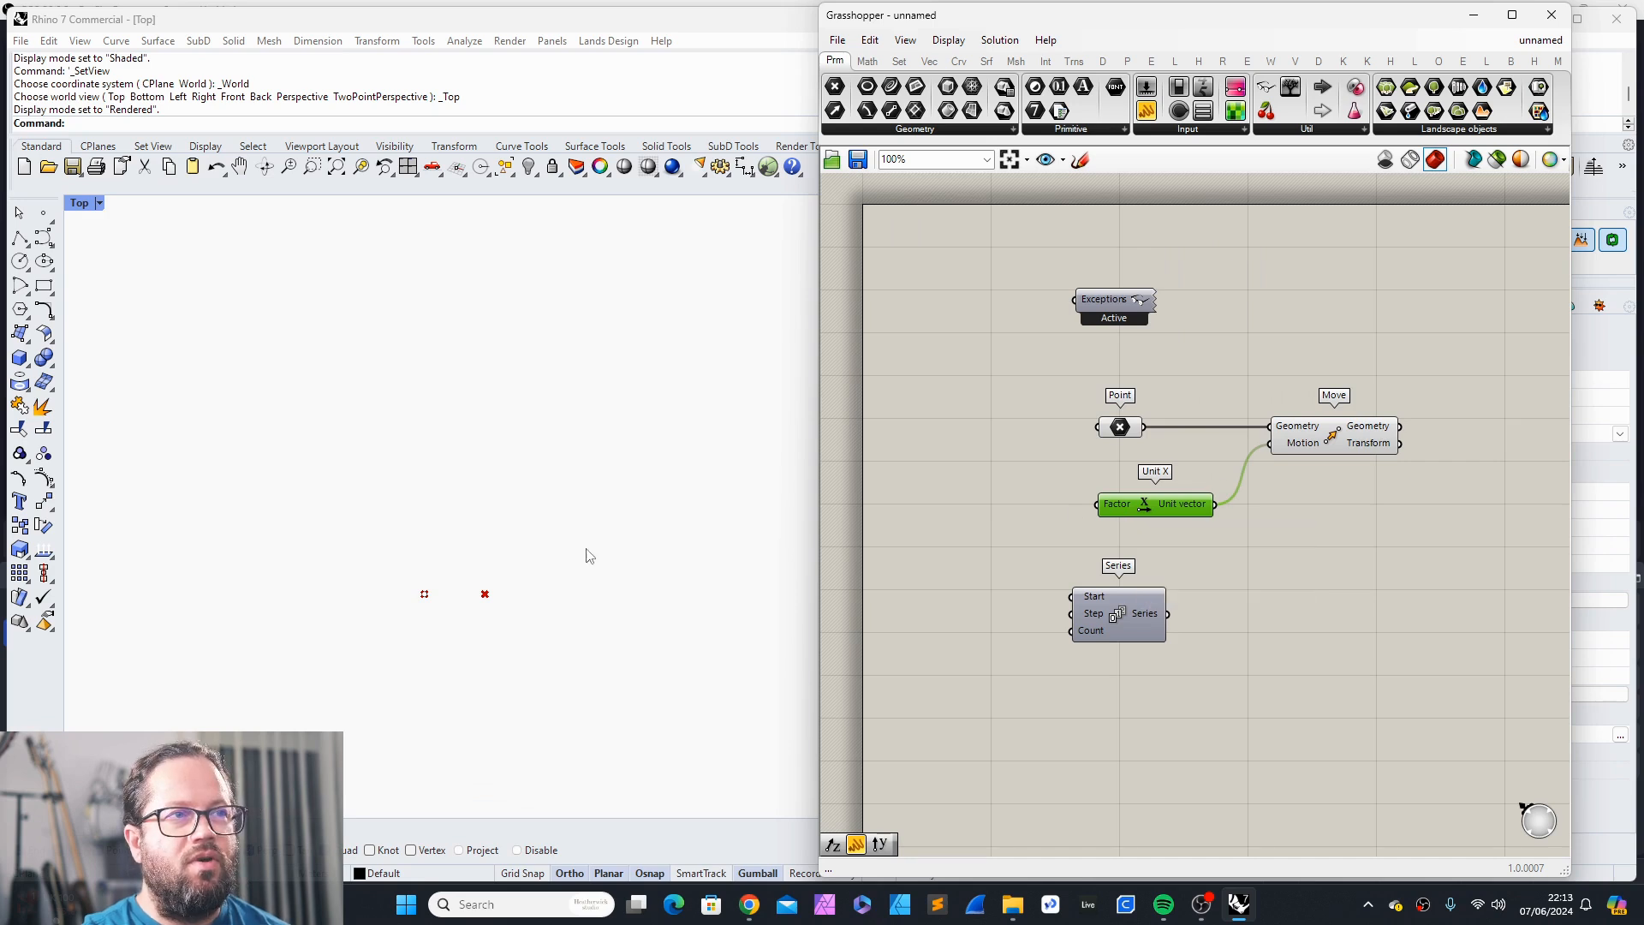
# Step: Rearrange the Point parameter and the Move component closer together above the Unit X component
pyautogui.click(941, 465)
pyautogui.moveTo(1119, 428)
pyautogui.mouseDown()
pyautogui.moveTo(1095, 414)
pyautogui.moveTo(1124, 399)
pyautogui.mouseUp()
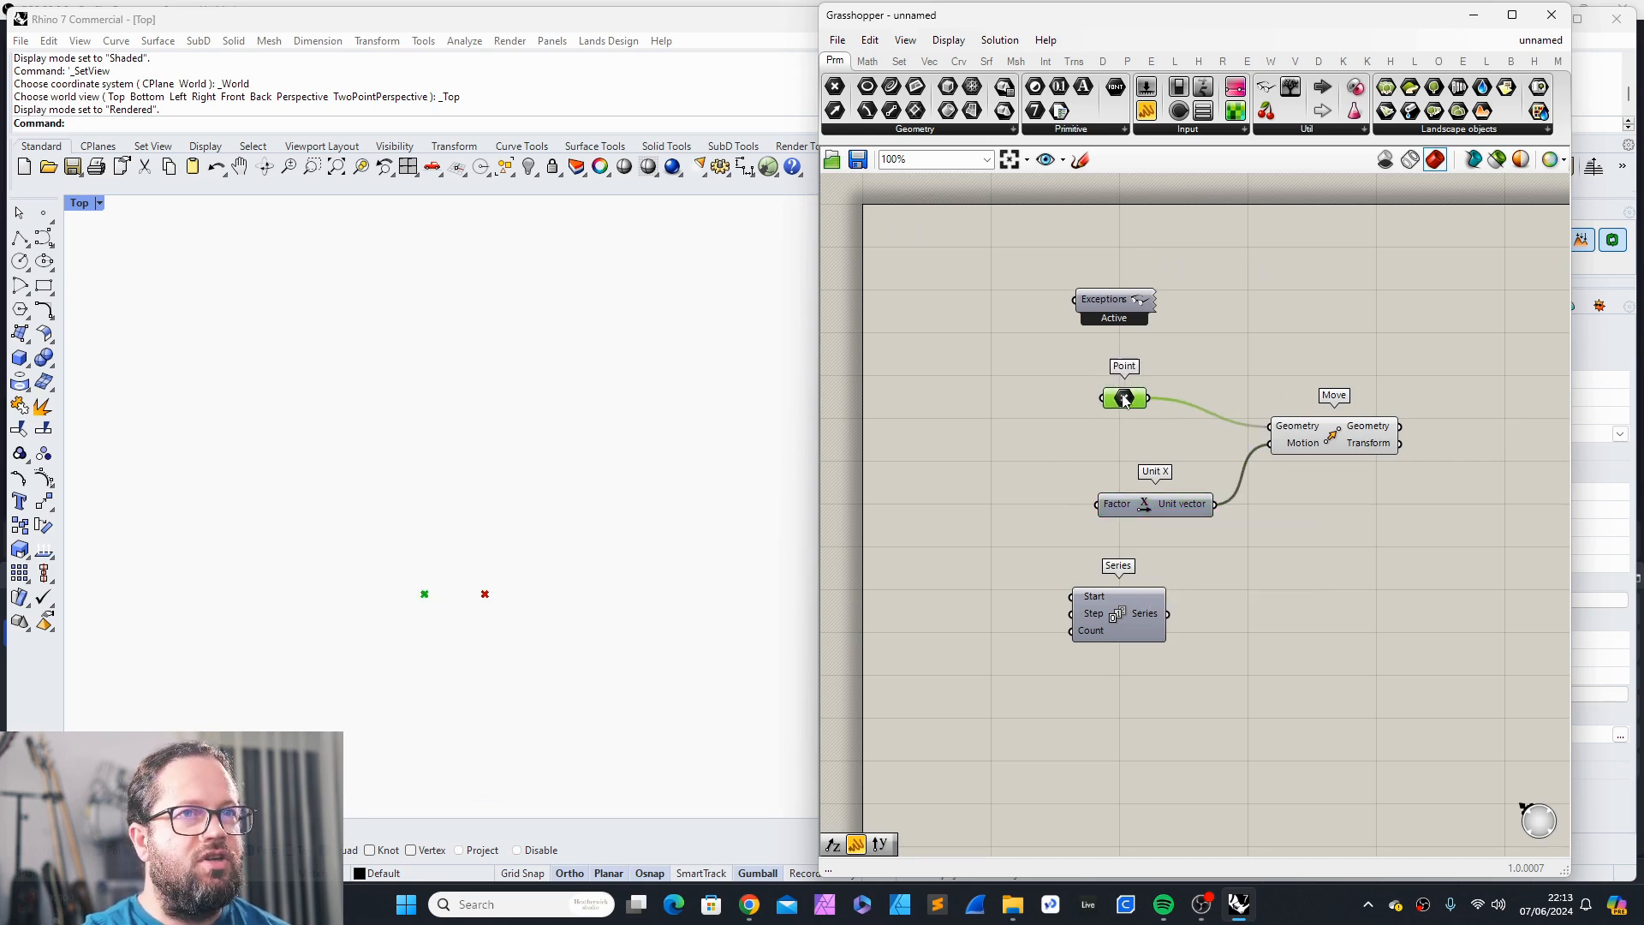
pyautogui.click(1331, 437)
pyautogui.moveTo(1331, 437); pyautogui.dragTo(1300, 441)
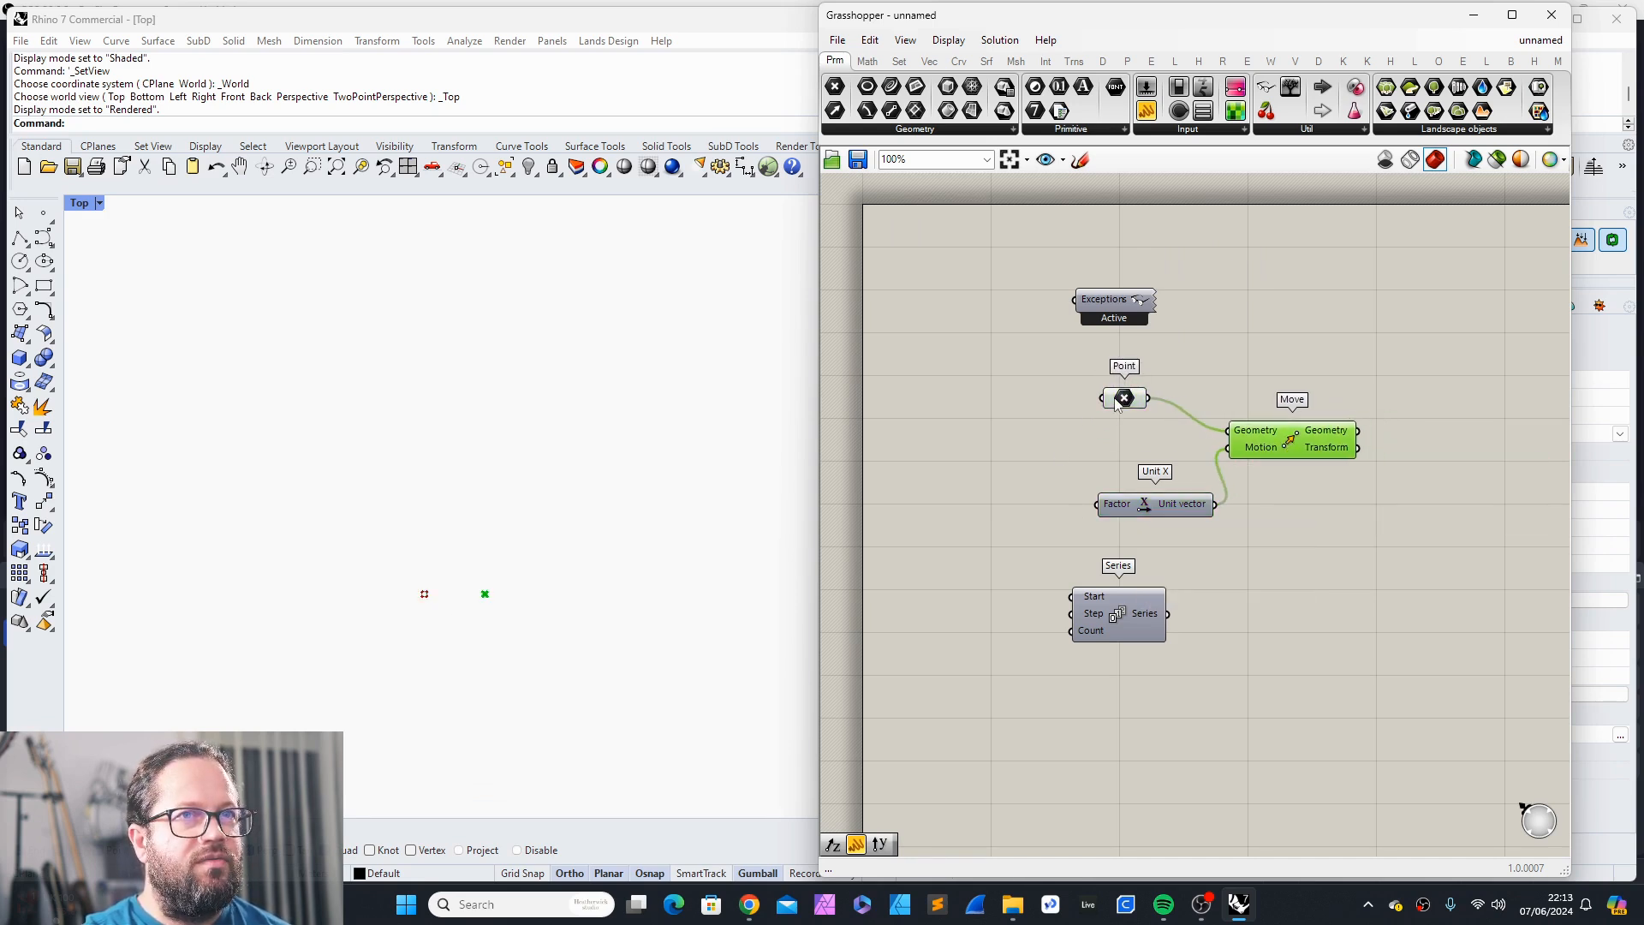
pyautogui.moveTo(1124, 398); pyautogui.dragTo(1152, 389)
pyautogui.click(1326, 435)
pyautogui.moveTo(1326, 435)
pyautogui.mouseDown()
pyautogui.moveTo(1302, 443)
pyautogui.moveTo(1314, 425)
pyautogui.mouseUp()
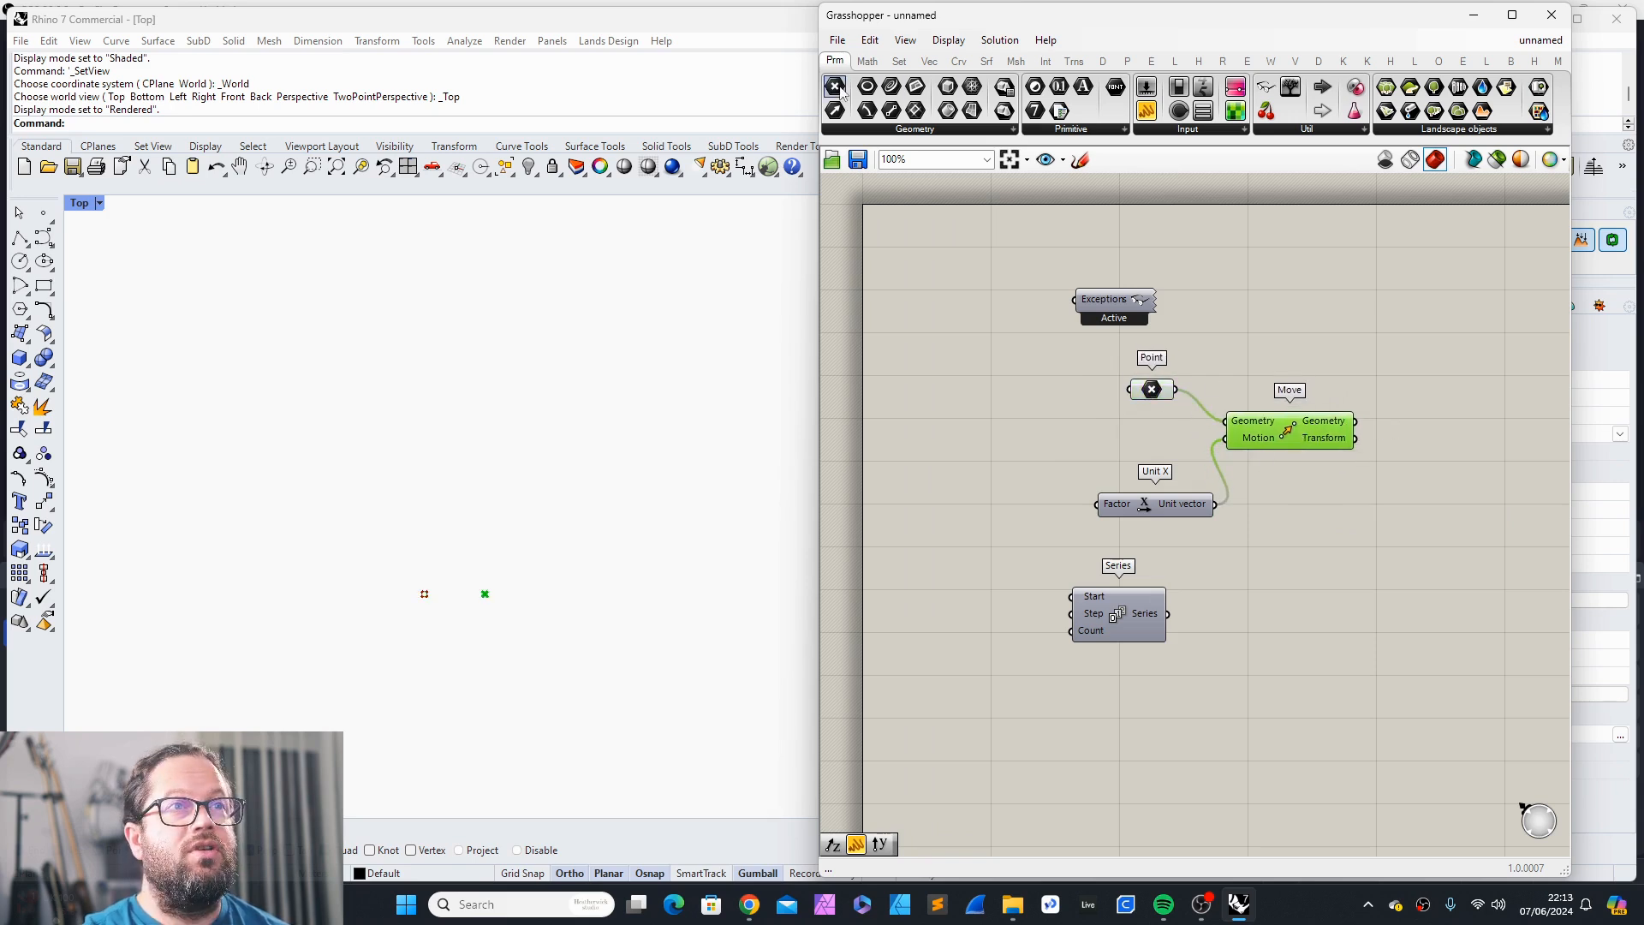
# Step: Place a second Point parameter fed by Move's Geometry output, and turn off the Move component's preview
pyautogui.moveTo(835, 86); pyautogui.dragTo(1497, 422)
pyautogui.click(1295, 428)
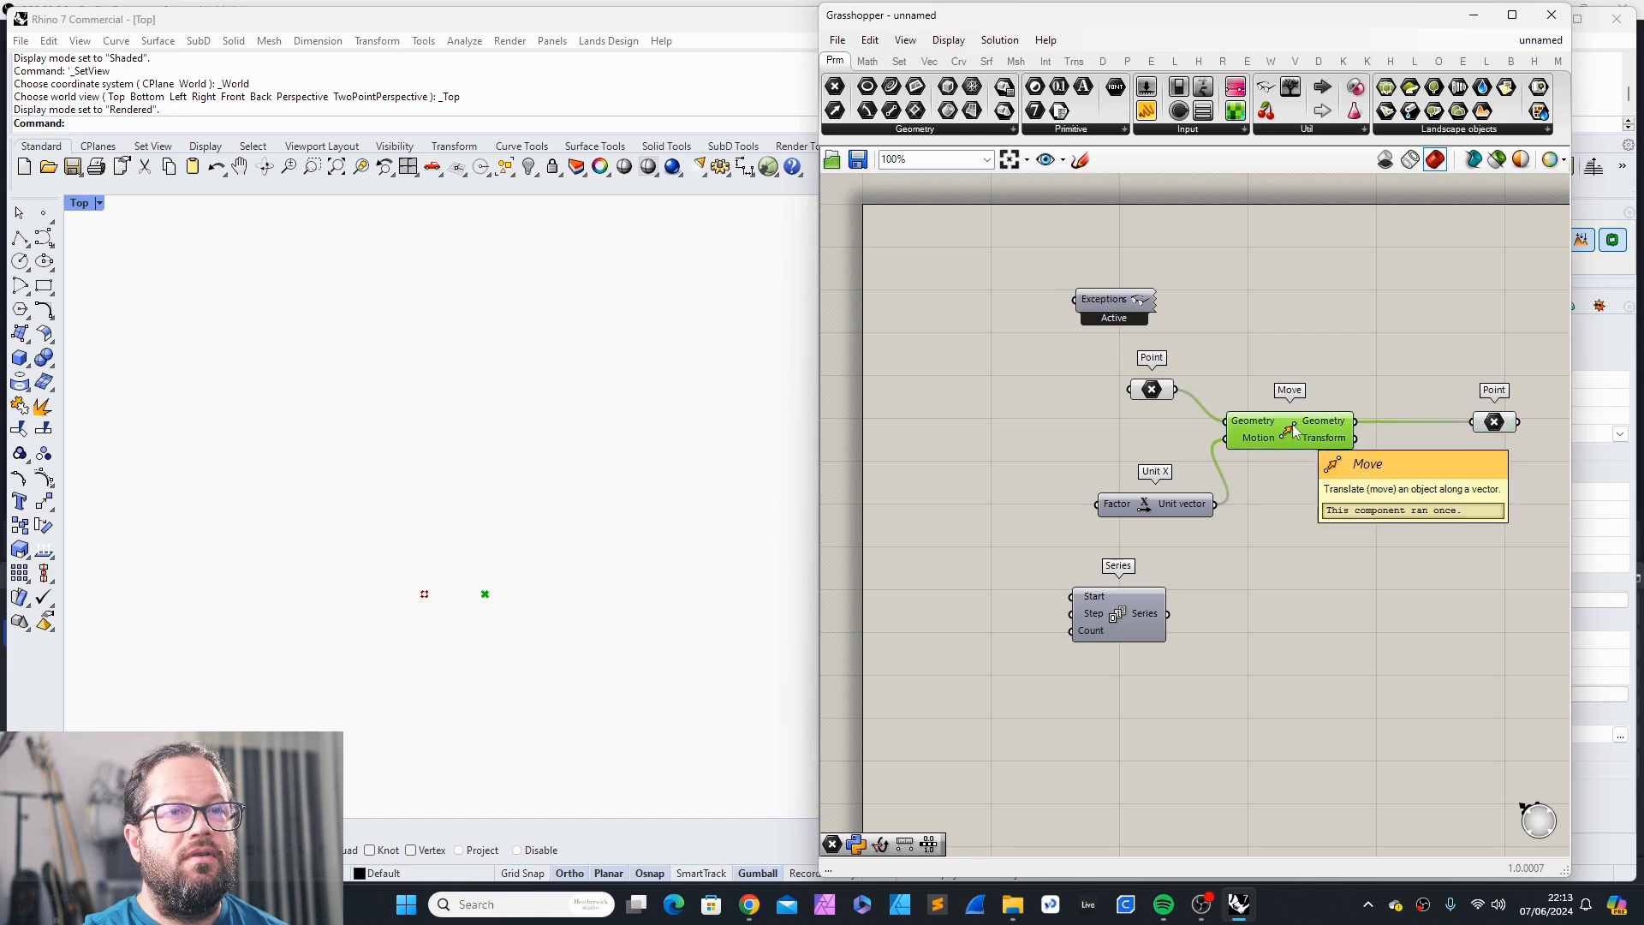
pyautogui.rightClick(1294, 426)
pyautogui.click(1314, 458)
pyautogui.click(1312, 481)
pyautogui.moveTo(1297, 442); pyautogui.dragTo(1319, 466)
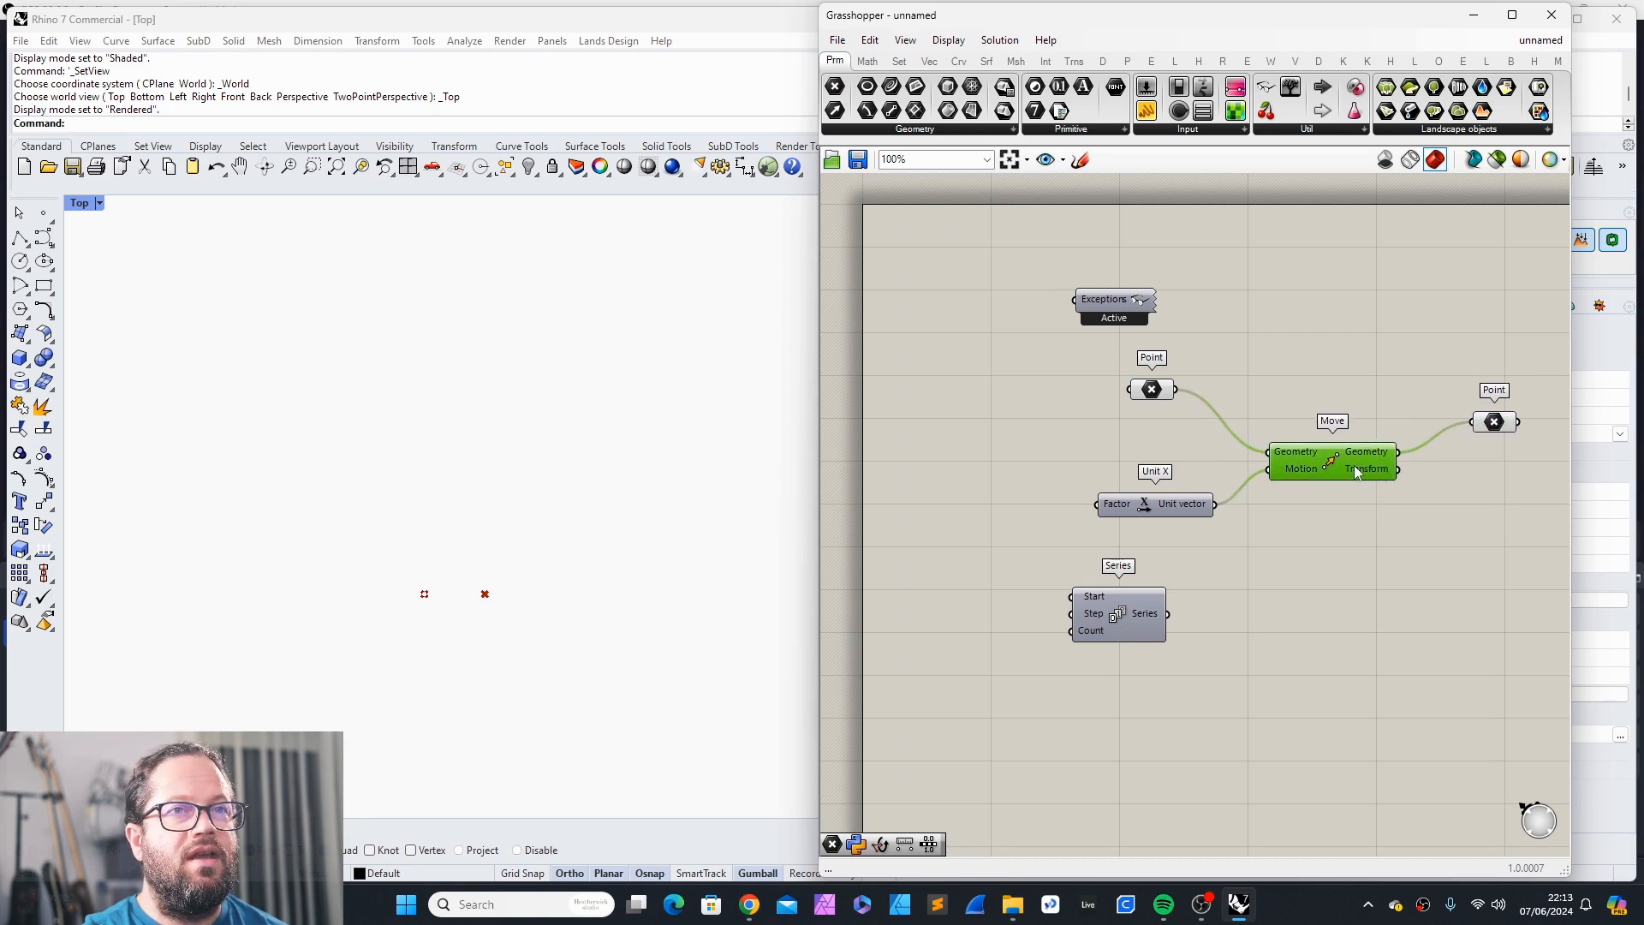
# Step: Rearrange the source Point, Move, output Point and Unit X components closer together on the canvas
pyautogui.moveTo(1152, 390)
pyautogui.mouseDown()
pyautogui.moveTo(1310, 316)
pyautogui.moveTo(1264, 324)
pyautogui.moveTo(1144, 402)
pyautogui.mouseUp()
pyautogui.moveTo(1311, 454); pyautogui.dragTo(1306, 457)
pyautogui.moveTo(1494, 422)
pyautogui.mouseDown()
pyautogui.moveTo(1491, 403)
pyautogui.moveTo(1486, 437)
pyautogui.moveTo(1477, 422)
pyautogui.mouseUp()
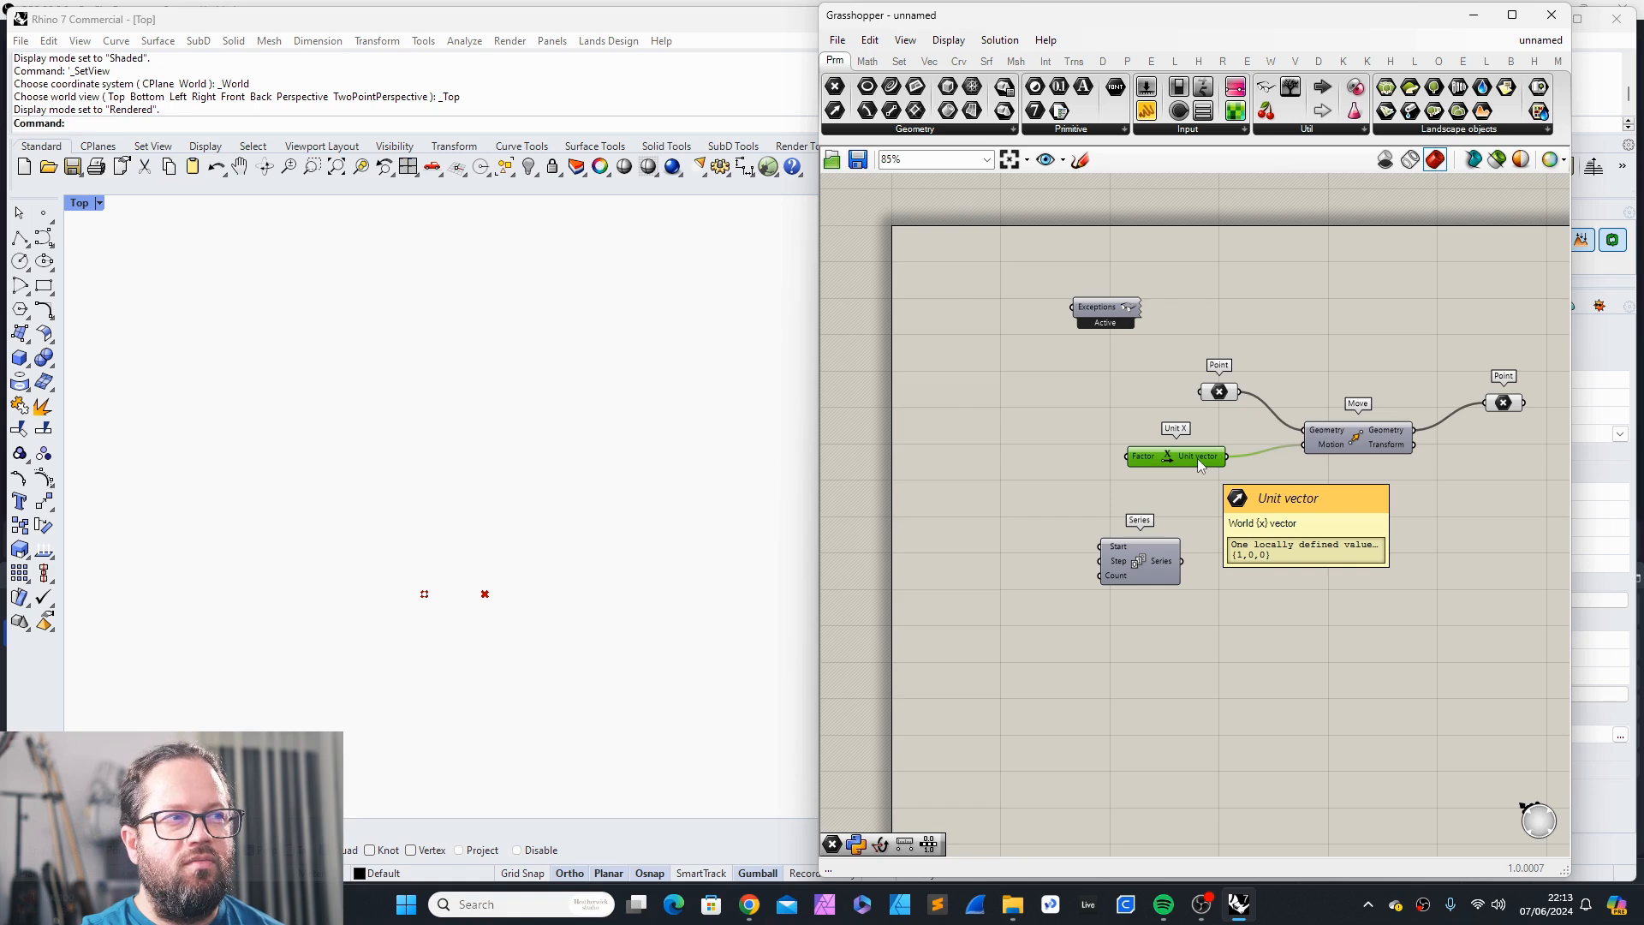
pyautogui.moveTo(1198, 459); pyautogui.dragTo(1215, 459)
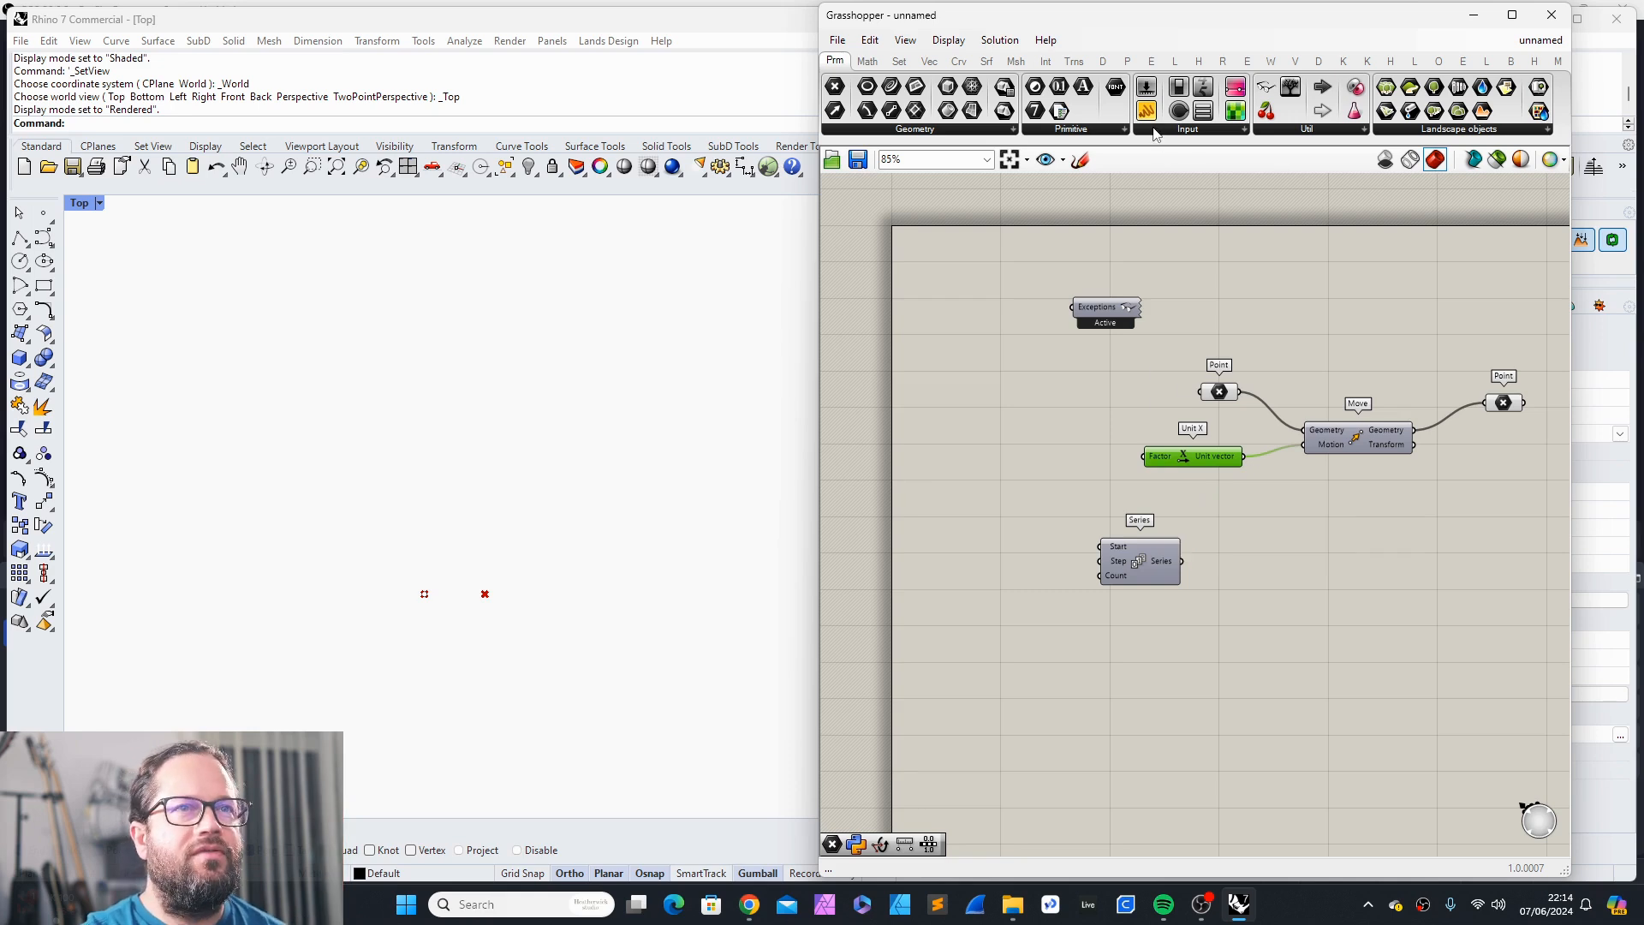
# Step: Place a Panel containing the value 1 beside Unit X and connect it to the Factor input
pyautogui.moveTo(1145, 109); pyautogui.dragTo(1025, 462)
pyautogui.doubleClick(1025, 463)
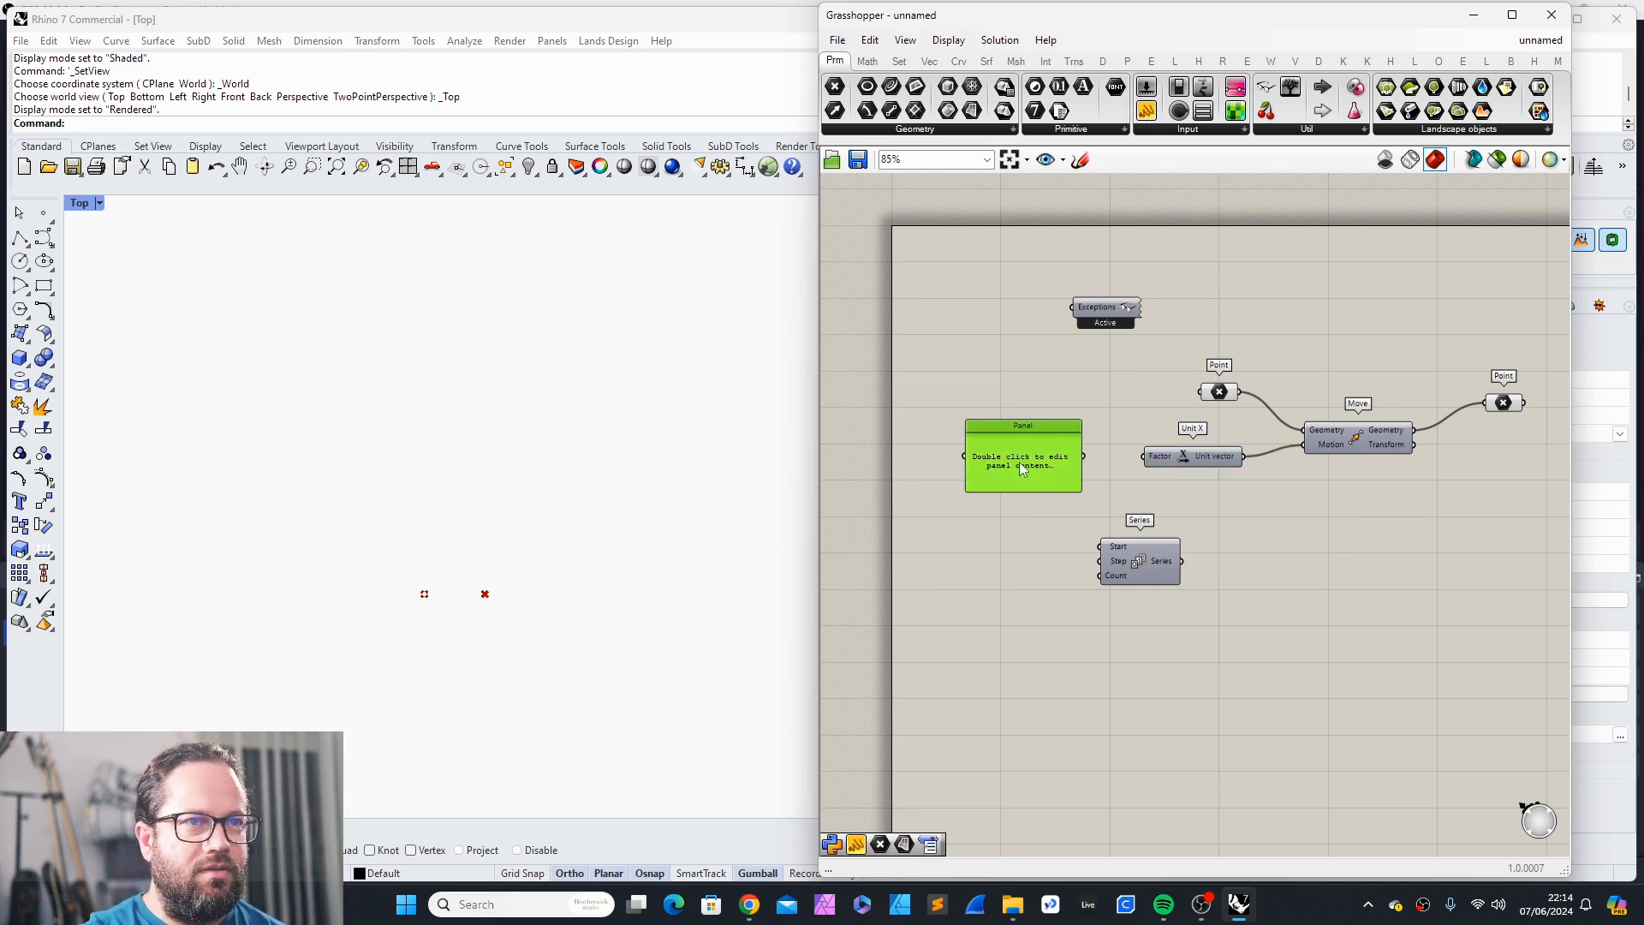
pyautogui.write('1')
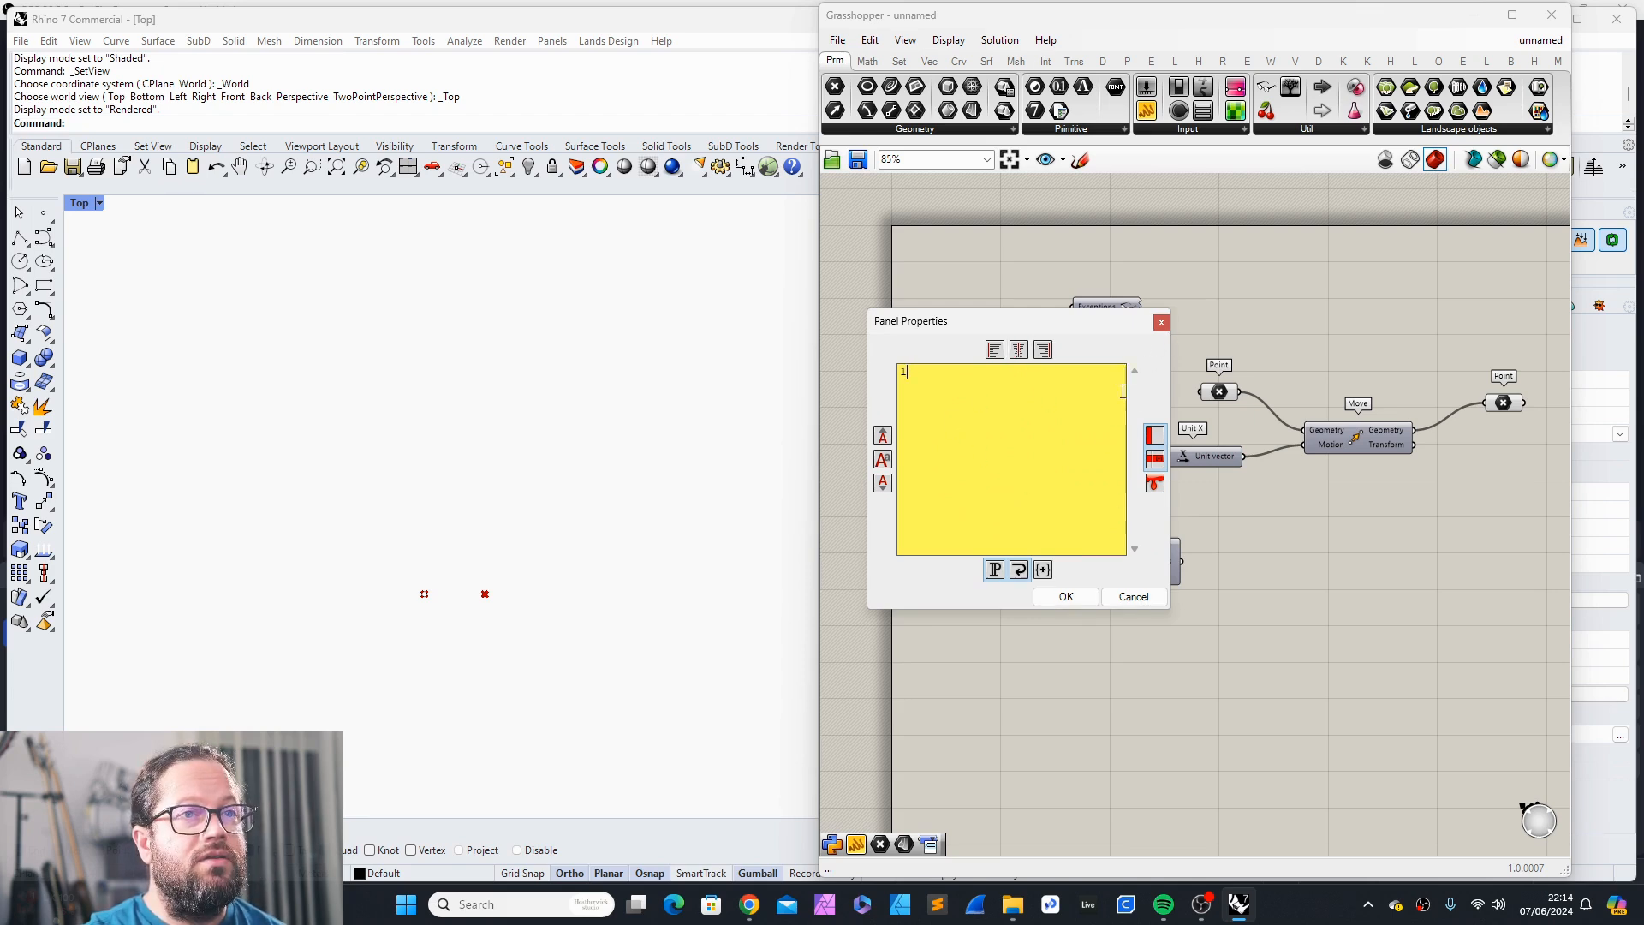
pyautogui.click(1066, 597)
pyautogui.rightClick(1048, 453)
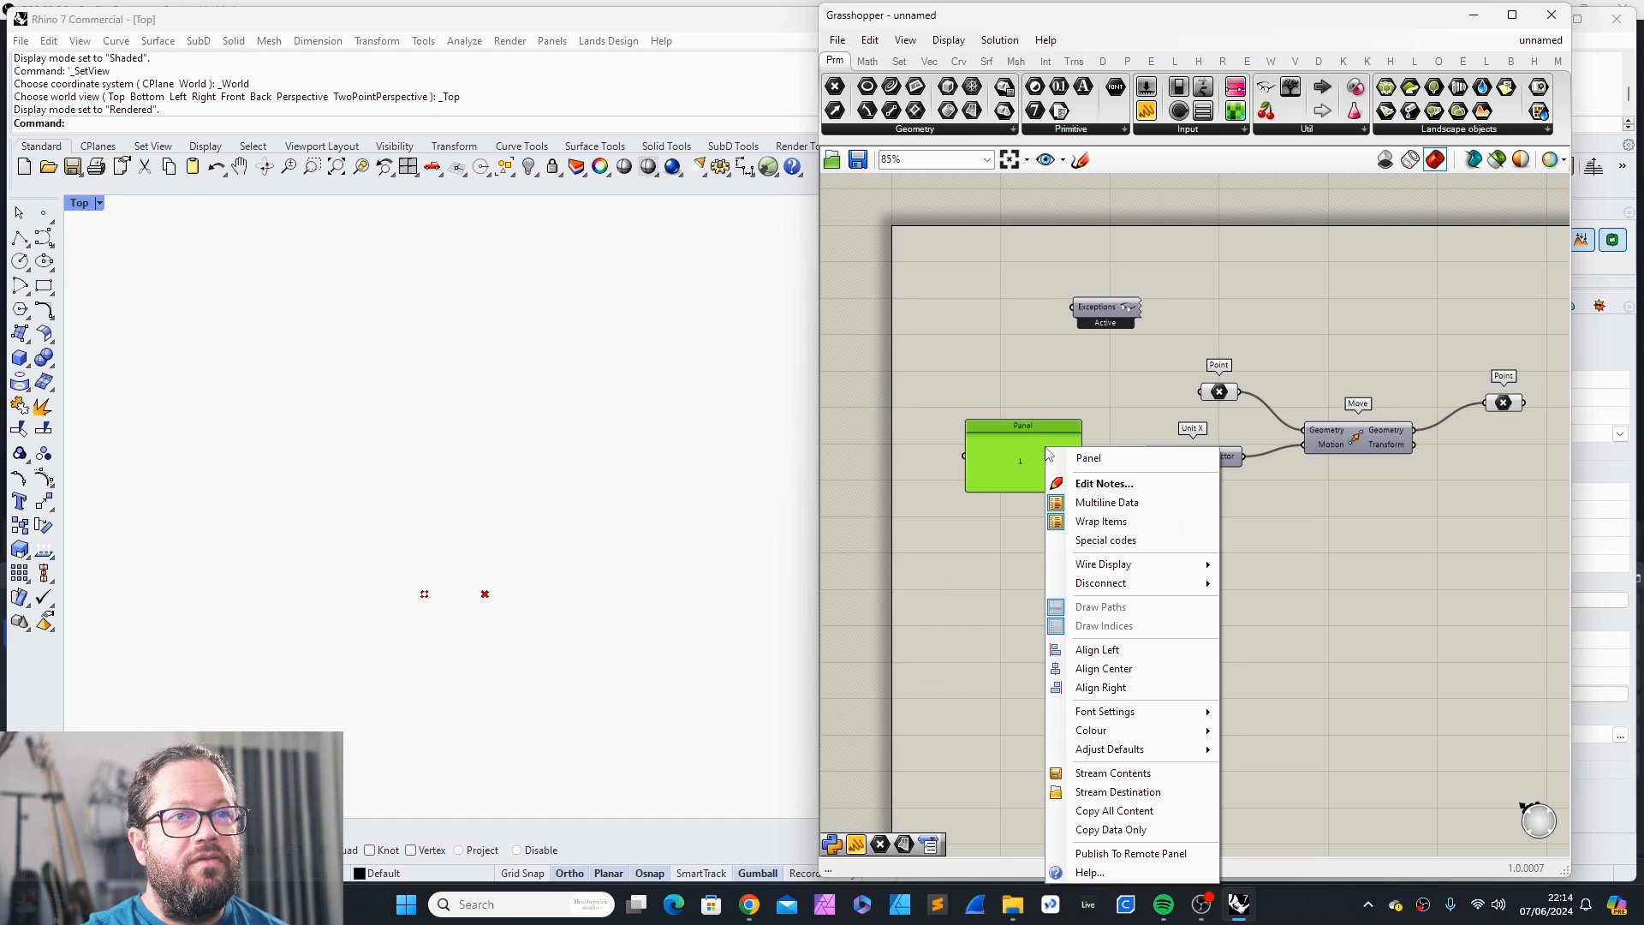
pyautogui.moveTo(1026, 420)
pyautogui.mouseDown()
pyautogui.moveTo(1033, 401)
pyautogui.moveTo(1046, 414)
pyautogui.mouseUp()
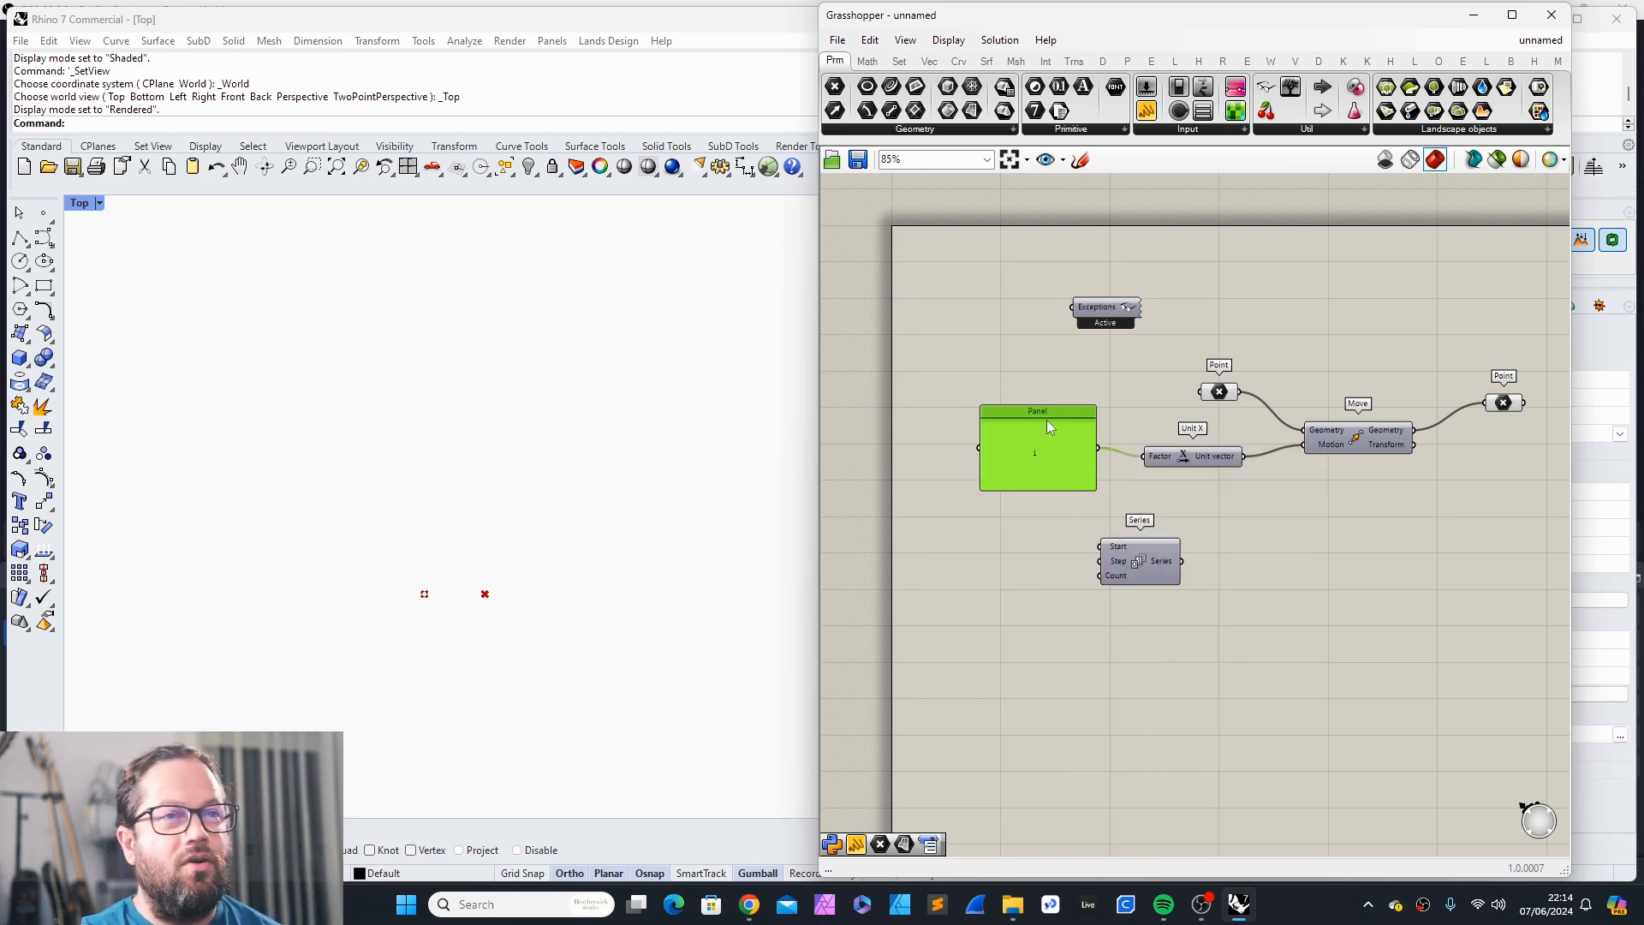
# Step: Turn off Multiline Data for the Factor panel and enter 1, 2, 4 and 6 on separate lines
pyautogui.rightClick(1059, 411)
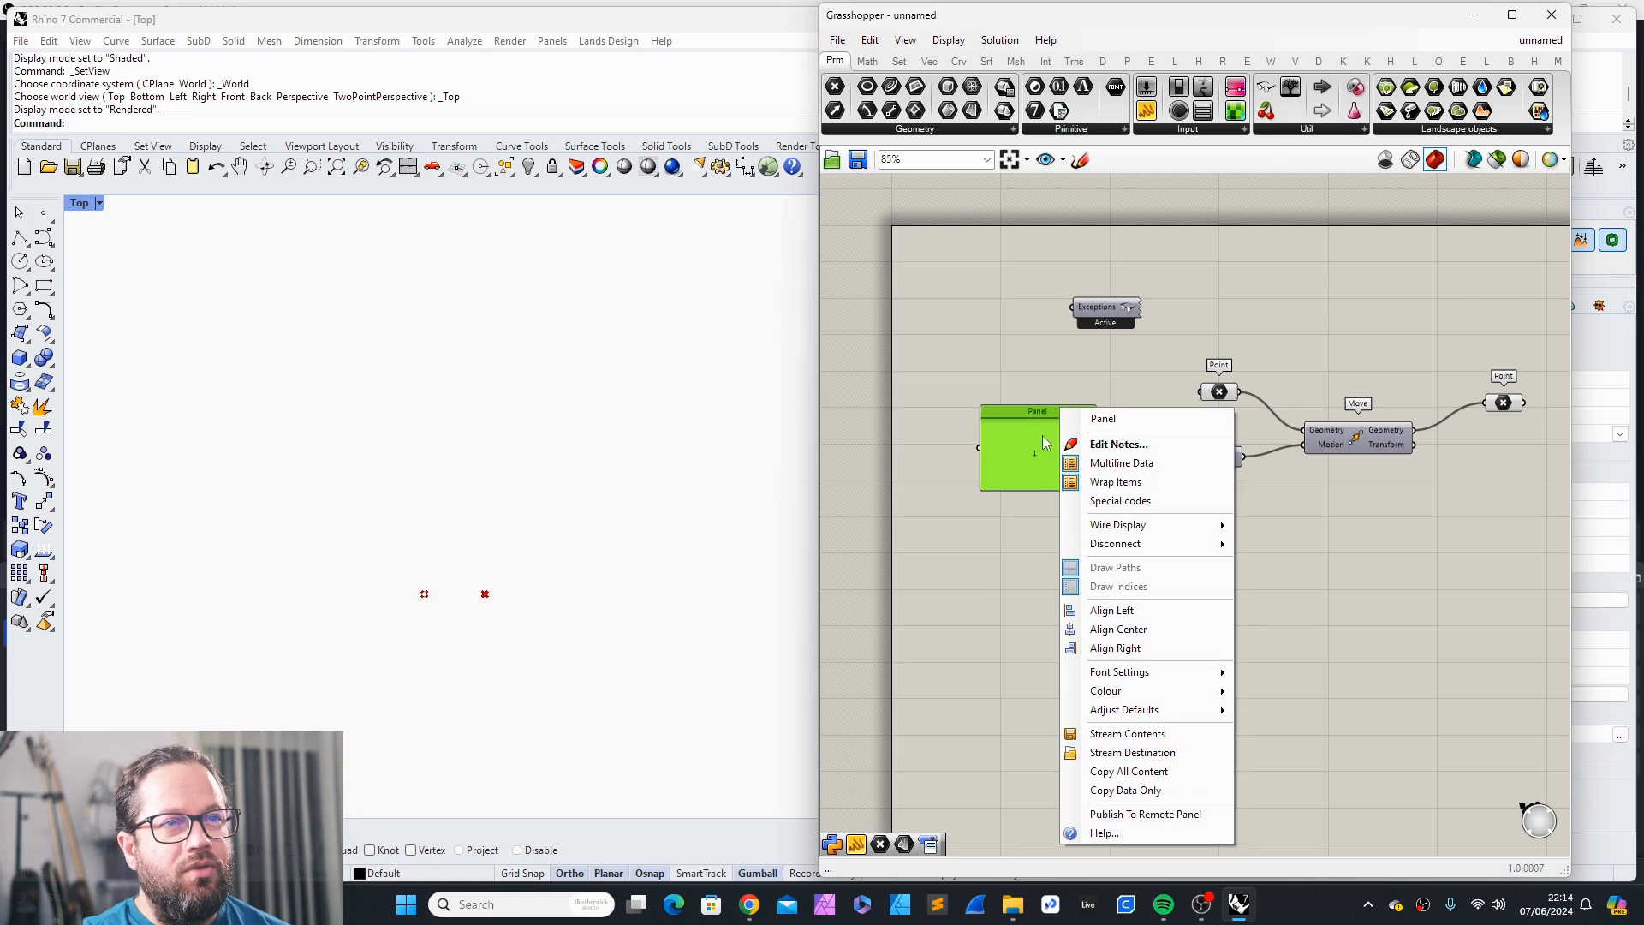
pyautogui.click(1116, 463)
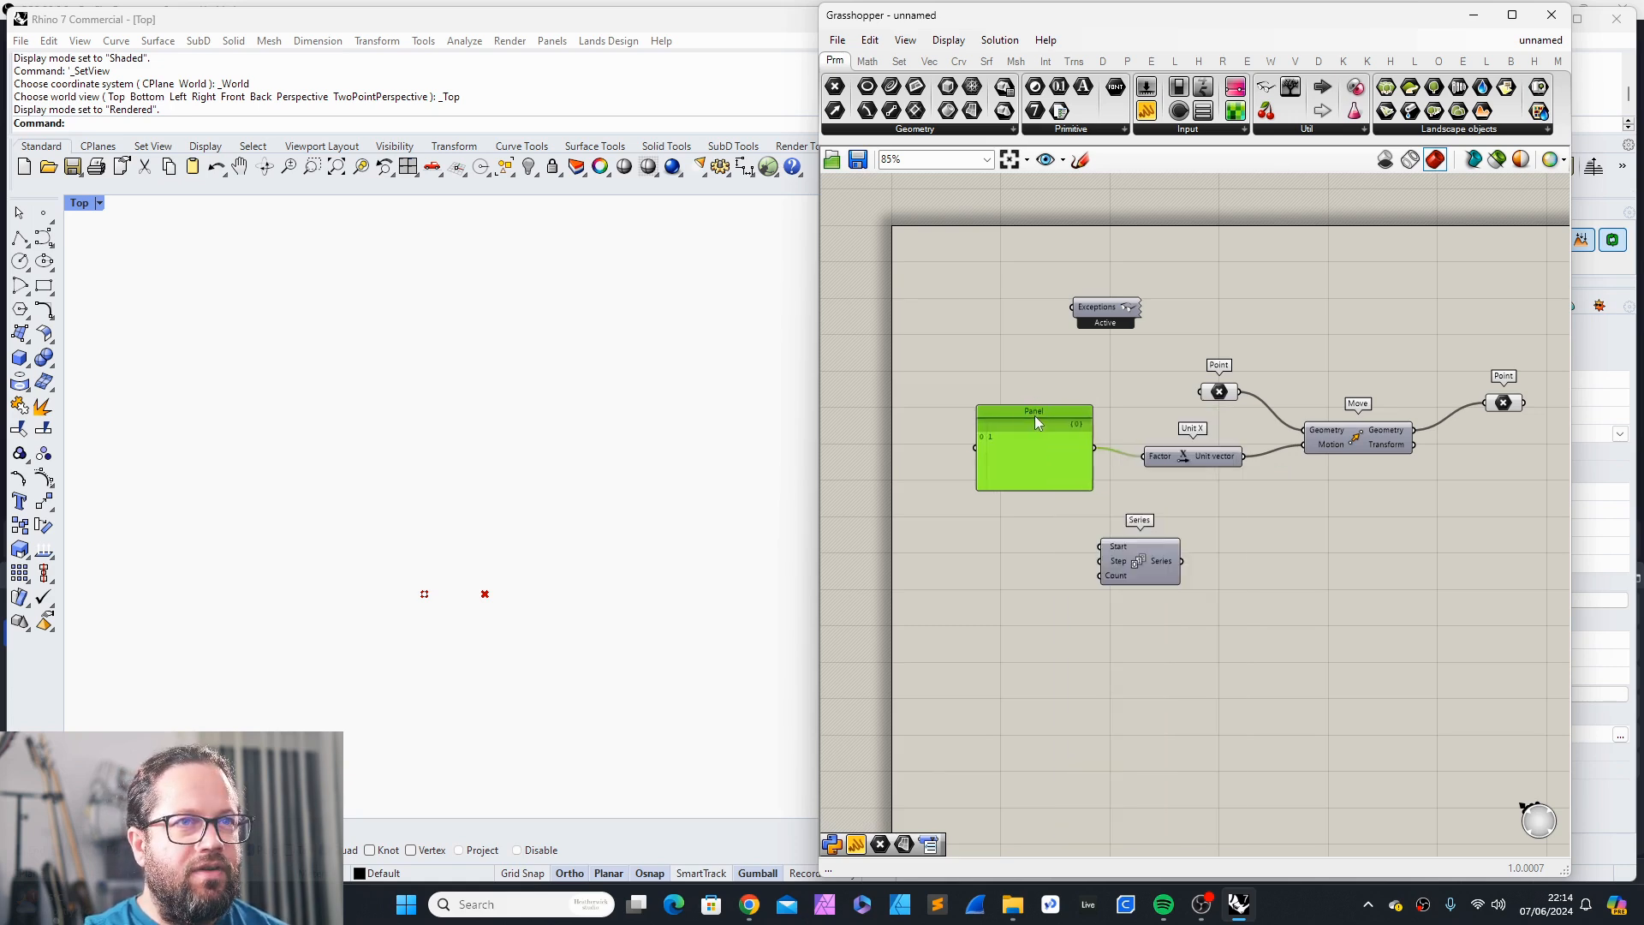
pyautogui.rightClick(1037, 447)
pyautogui.doubleClick(1007, 456)
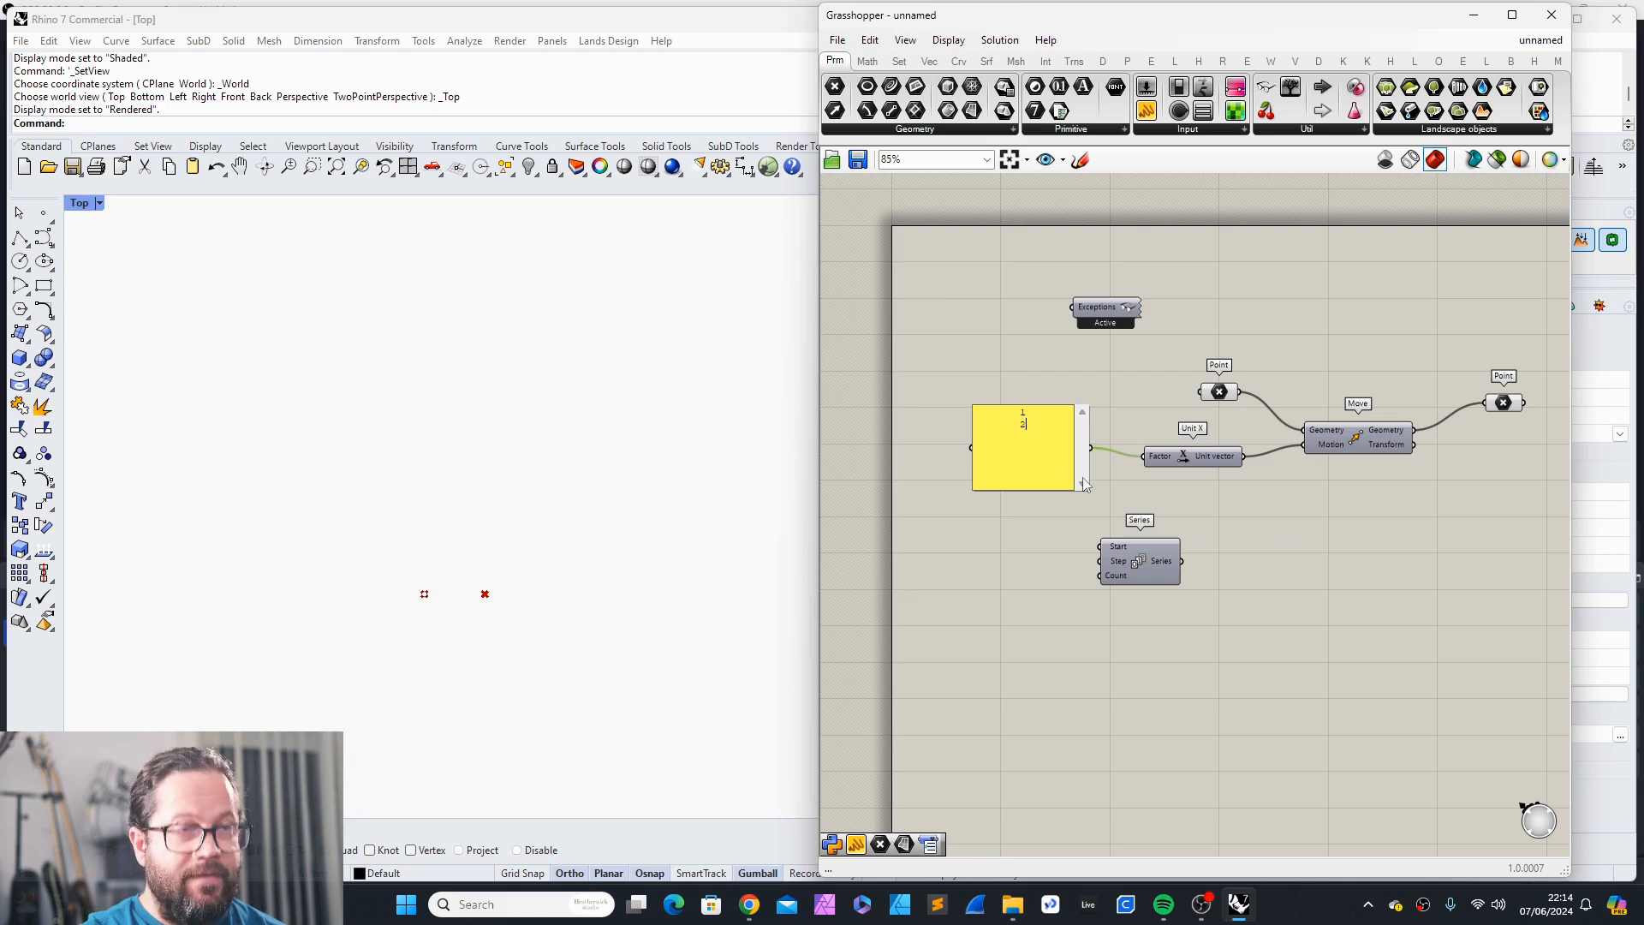
pyautogui.moveTo(1031, 435); pyautogui.dragTo(1009, 423)
pyautogui.write('10')
pyautogui.write('2')
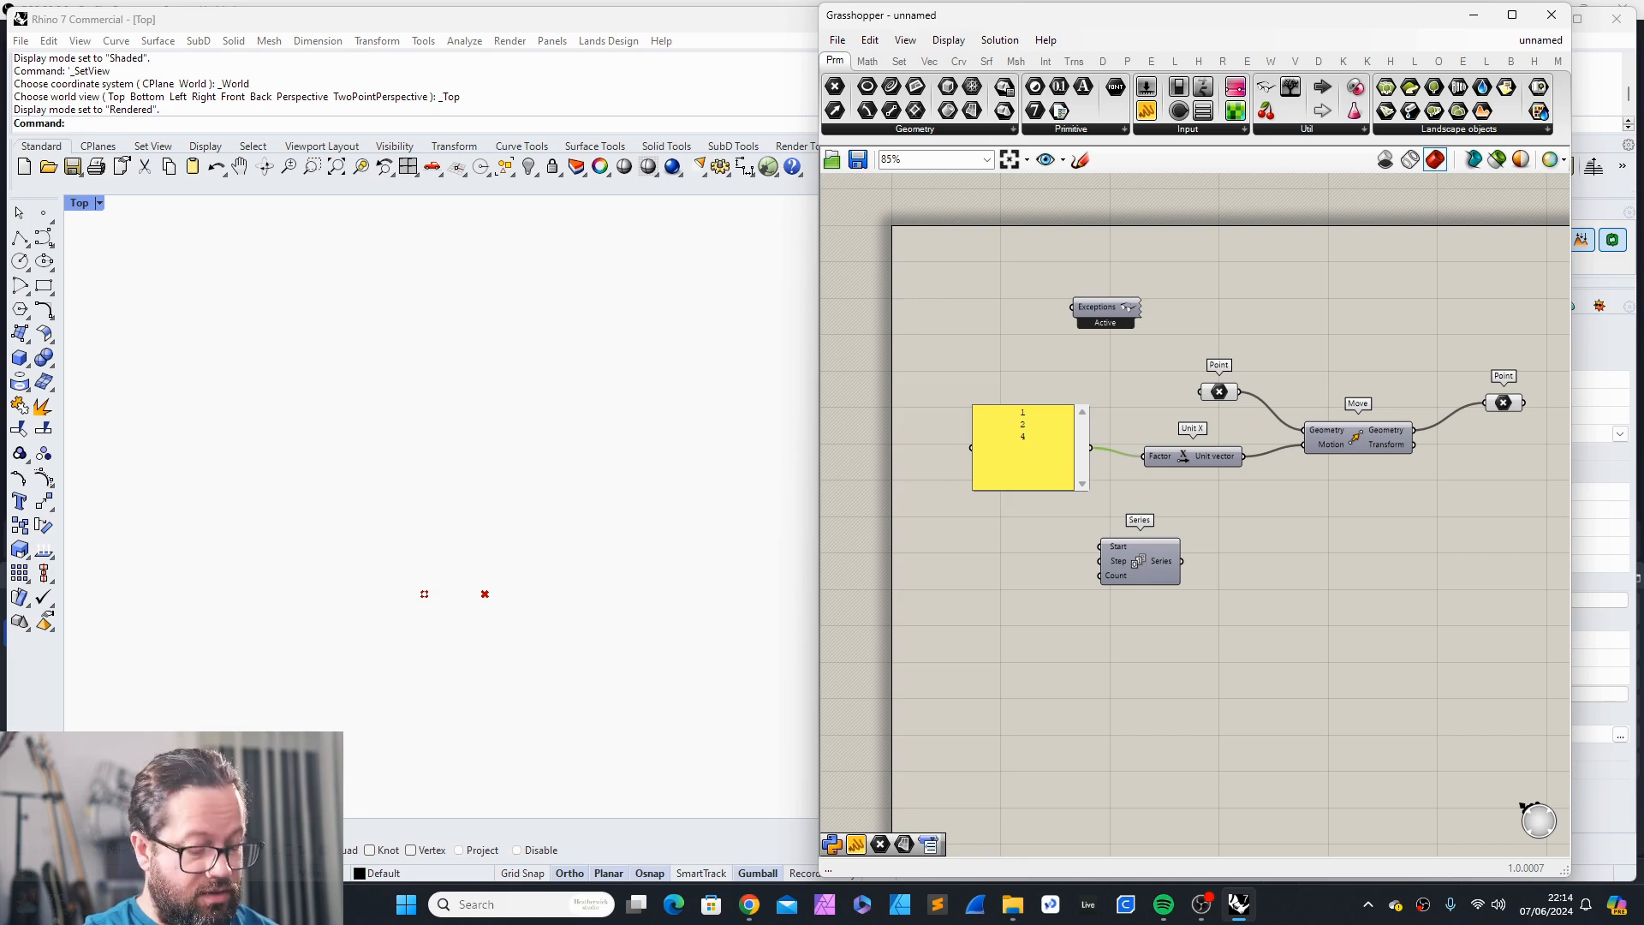
pyautogui.click(1069, 505)
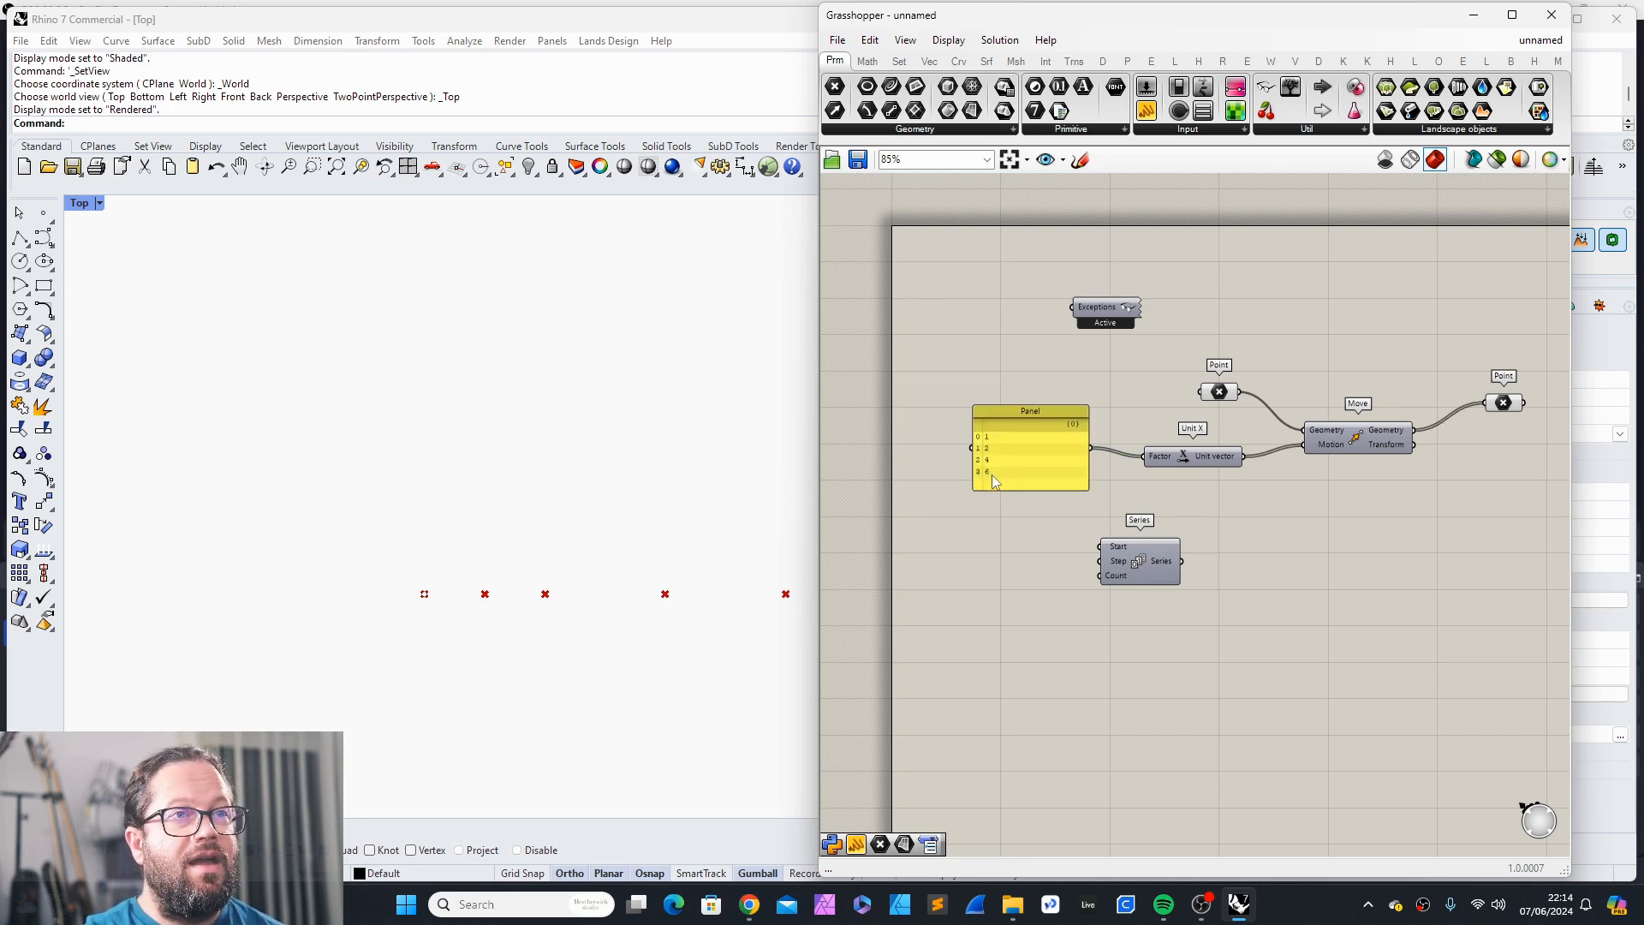
# Step: Straighten the panel beside Unit X and examine the spacing of the moved points in the Top viewport
pyautogui.moveTo(1043, 415)
pyautogui.mouseDown()
pyautogui.moveTo(1026, 423)
pyautogui.moveTo(1047, 423)
pyautogui.mouseUp()
pyautogui.click(1226, 474)
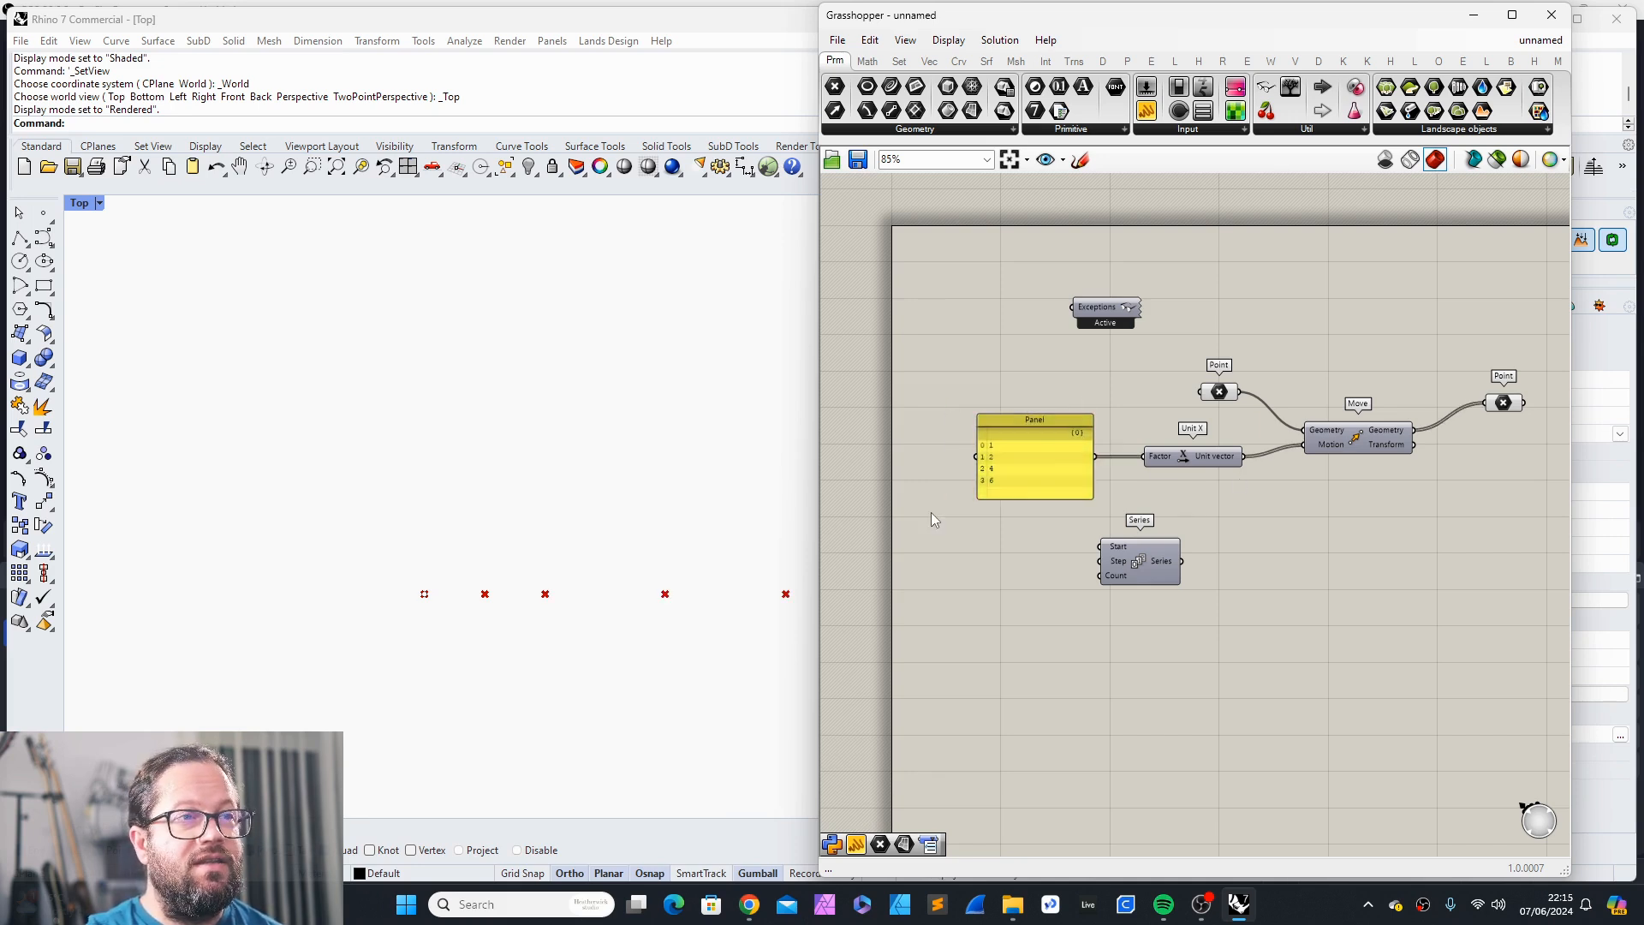
pyautogui.scroll(2, 470, 604)
pyautogui.scroll(-2, 378, 597)
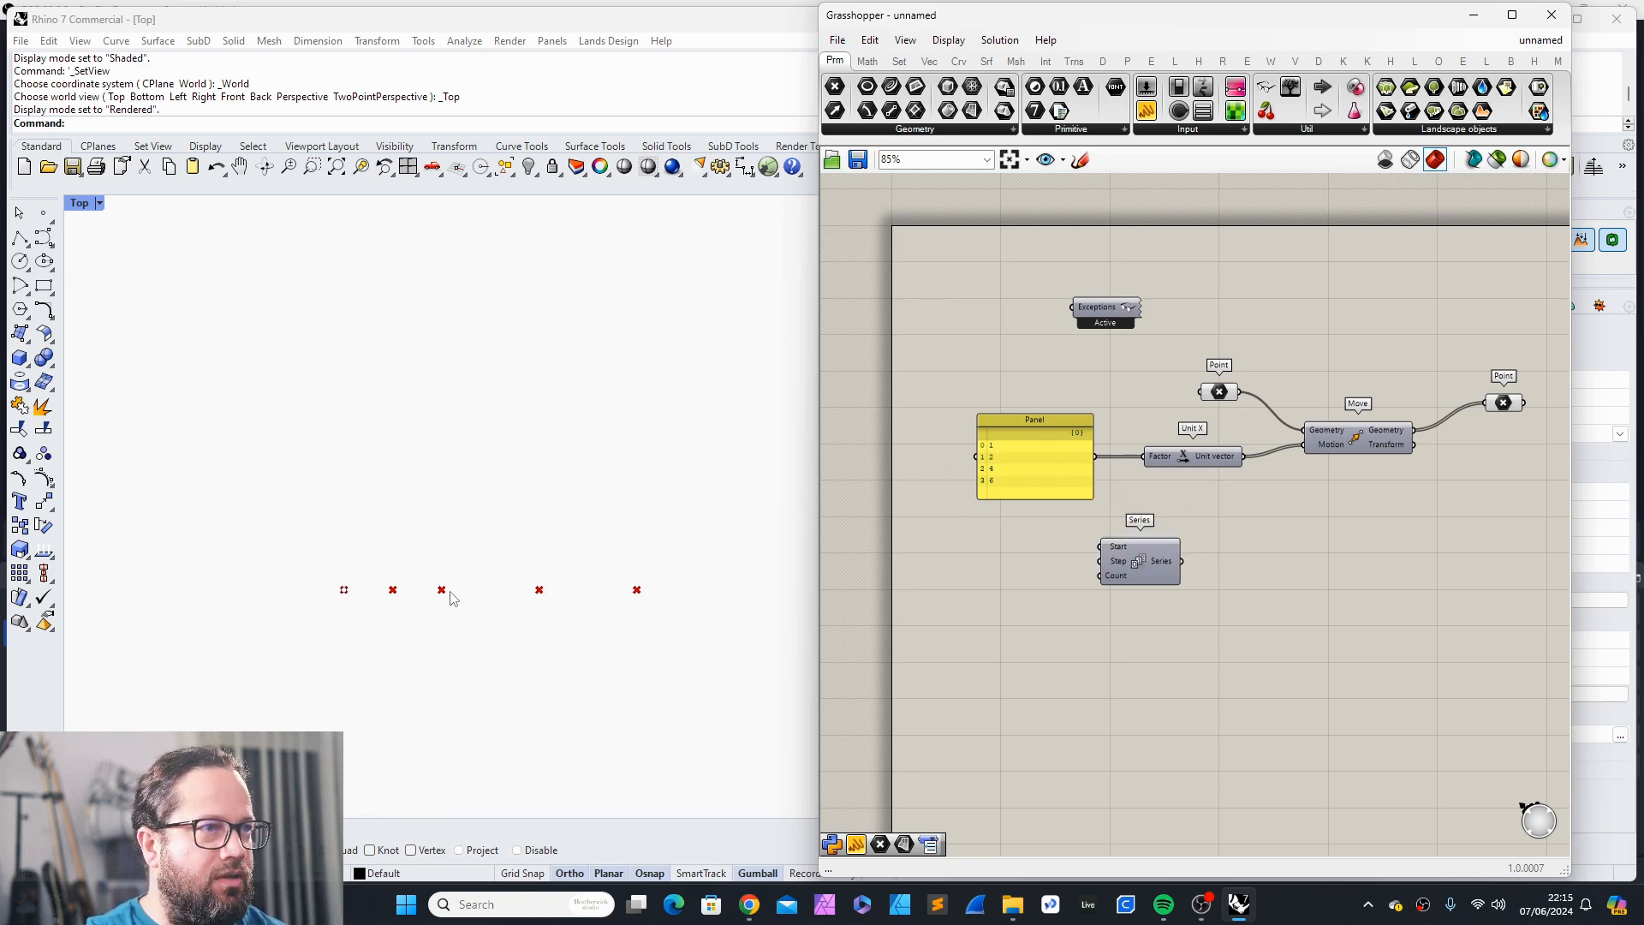
pyautogui.click(628, 598)
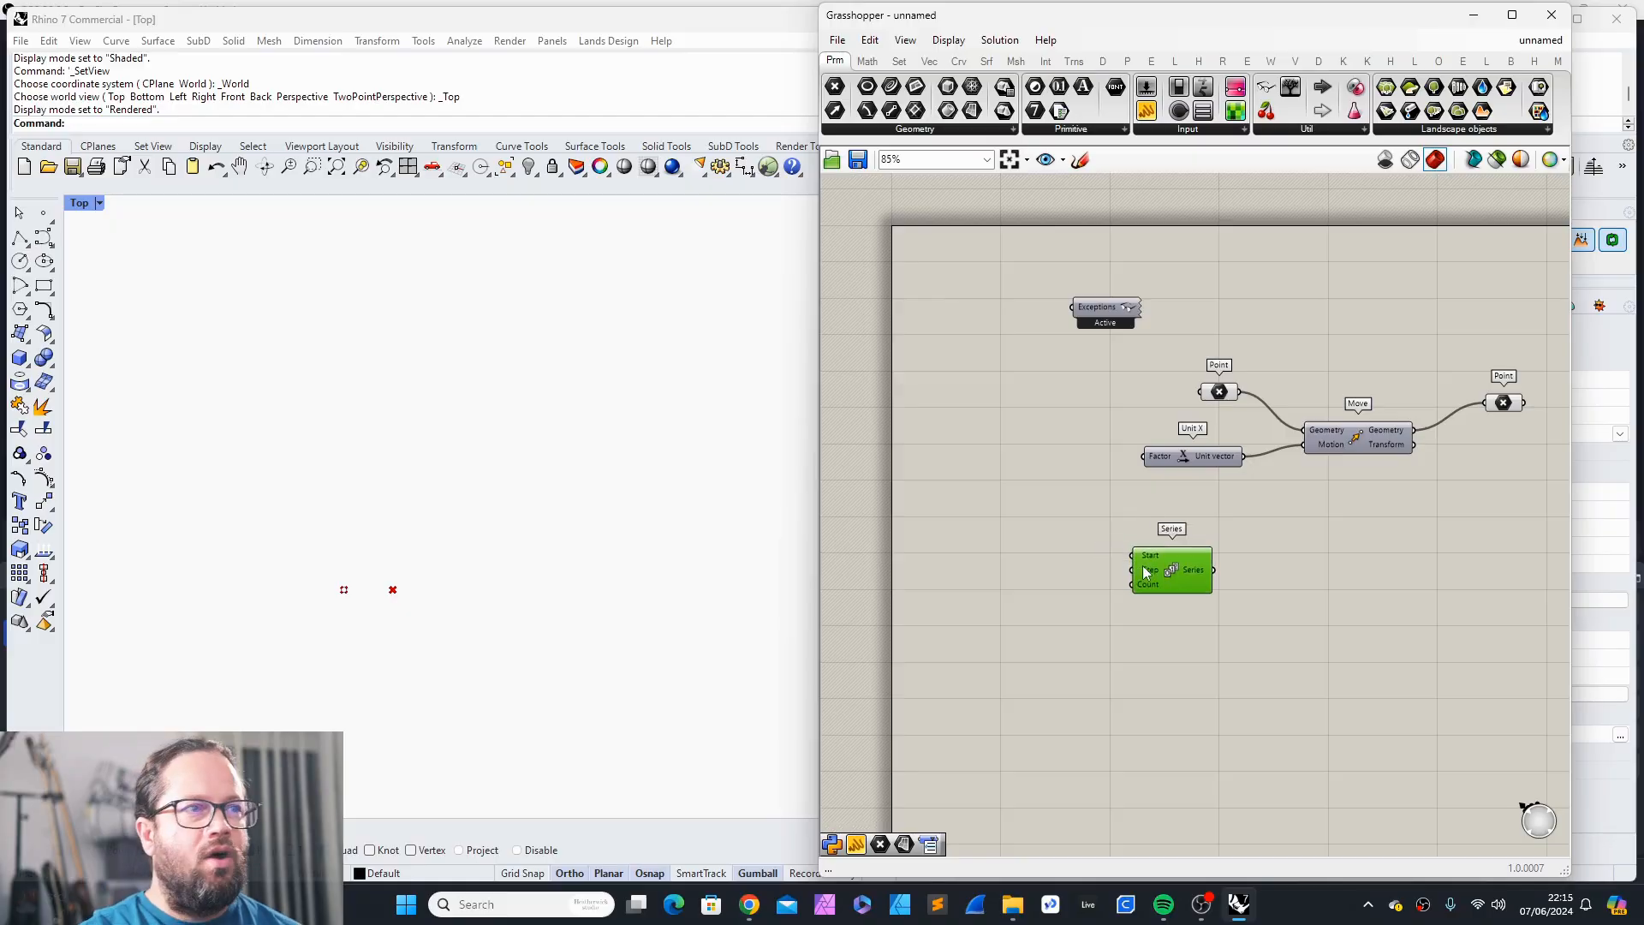
# Step: Reposition the Series component and add a Number Slider connected to its Step input
pyautogui.moveTo(1172, 562)
pyautogui.mouseDown()
pyautogui.moveTo(1124, 560)
pyautogui.moveTo(1152, 599)
pyautogui.moveTo(1155, 580)
pyautogui.mouseUp()
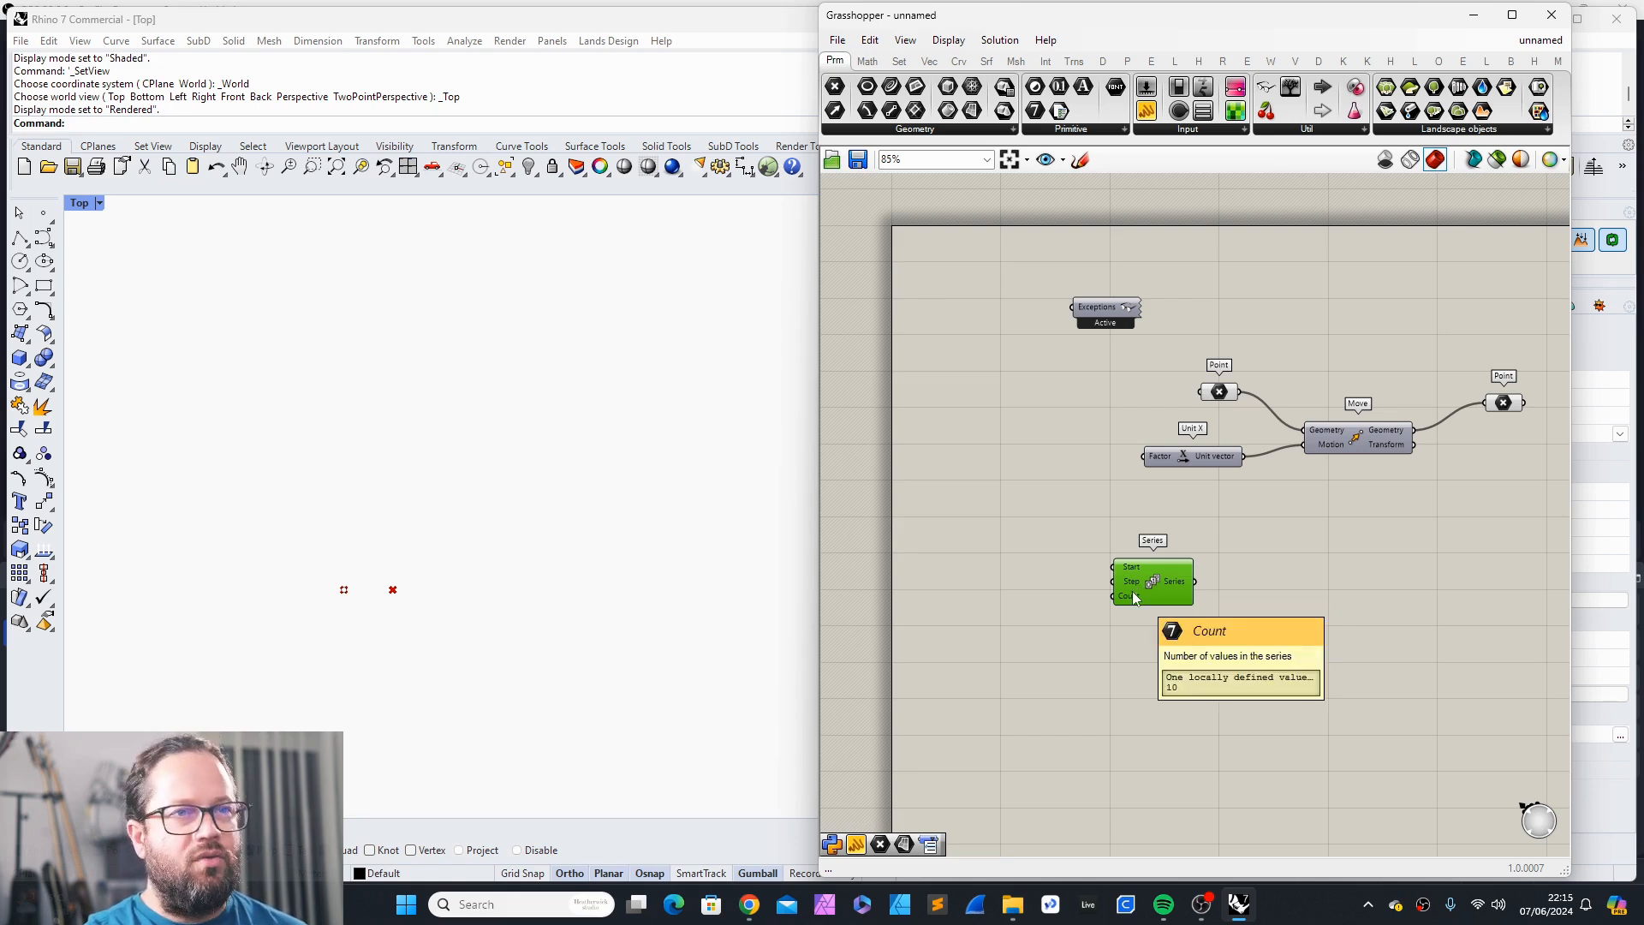
pyautogui.moveTo(1134, 594); pyautogui.dragTo(1182, 584)
pyautogui.click(1324, 573)
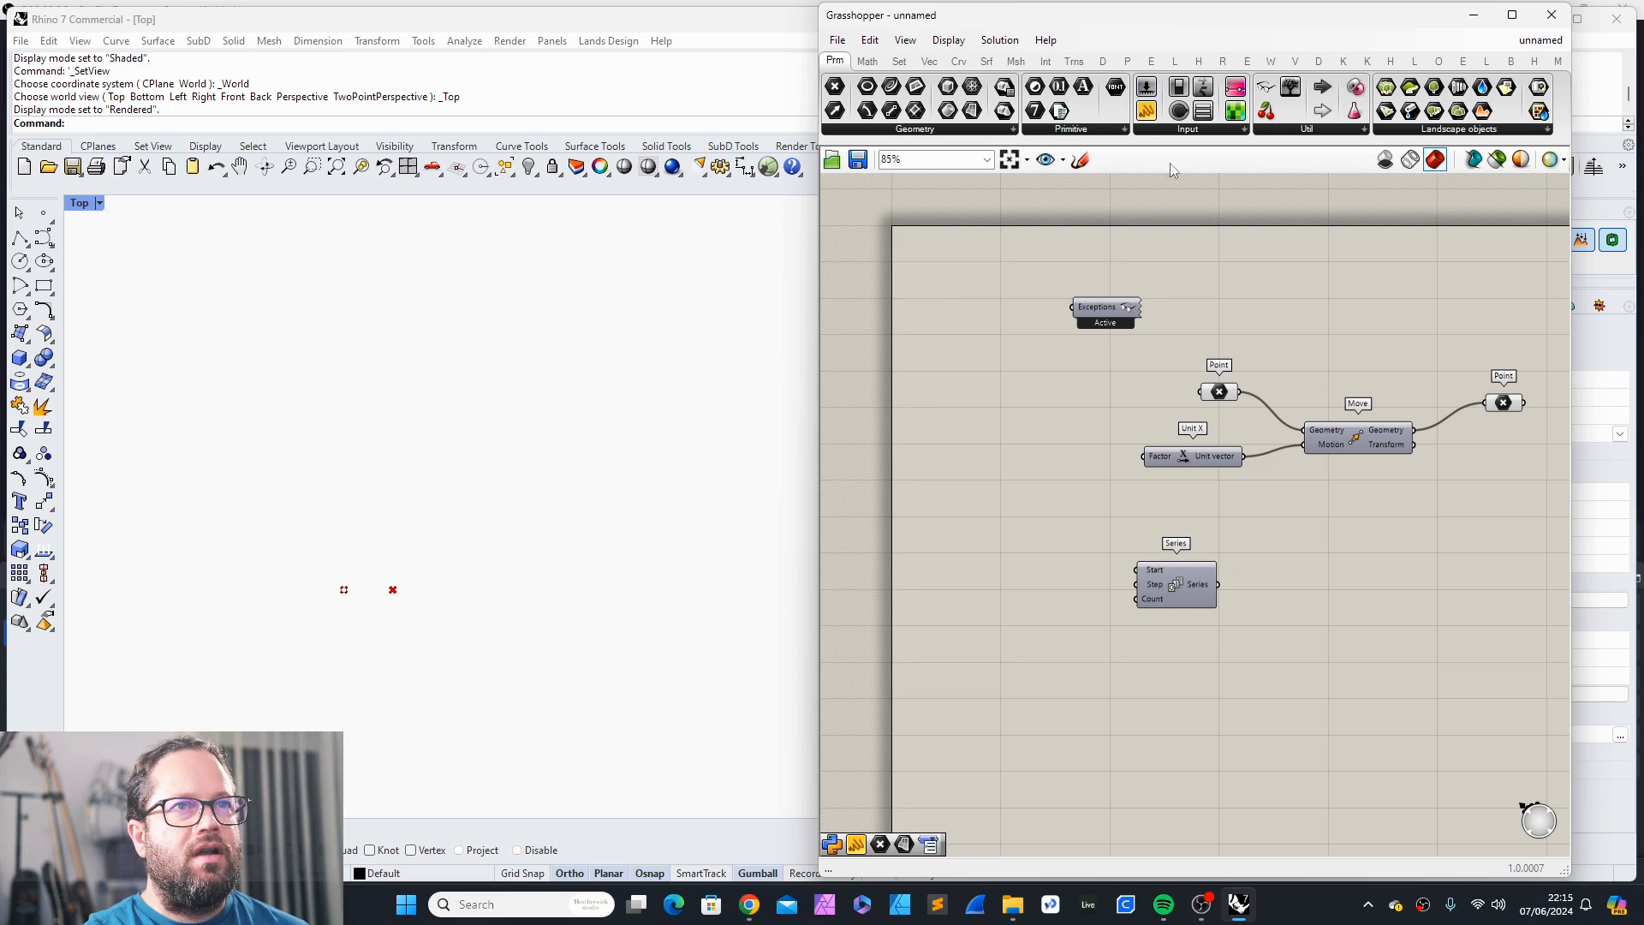
pyautogui.click(1016, 516)
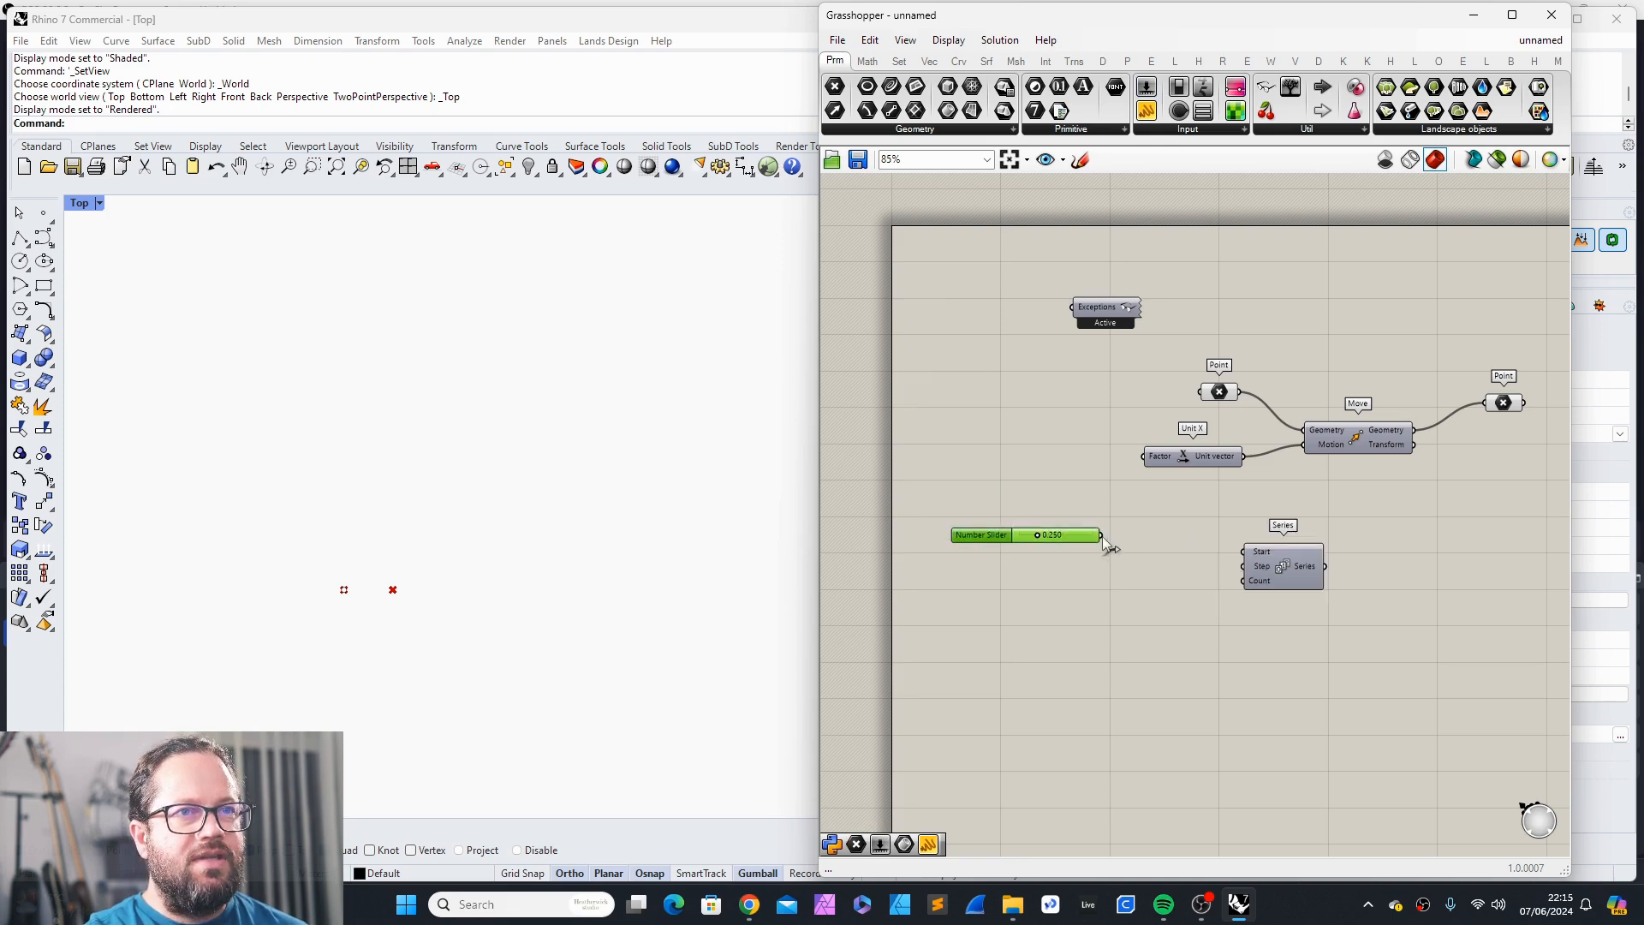
pyautogui.moveTo(1103, 536); pyautogui.dragTo(1257, 563)
# Step: Configure the Step slider for integer (N) rounding with a minimum of 1 and a maximum of 100
pyautogui.doubleClick(1127, 562)
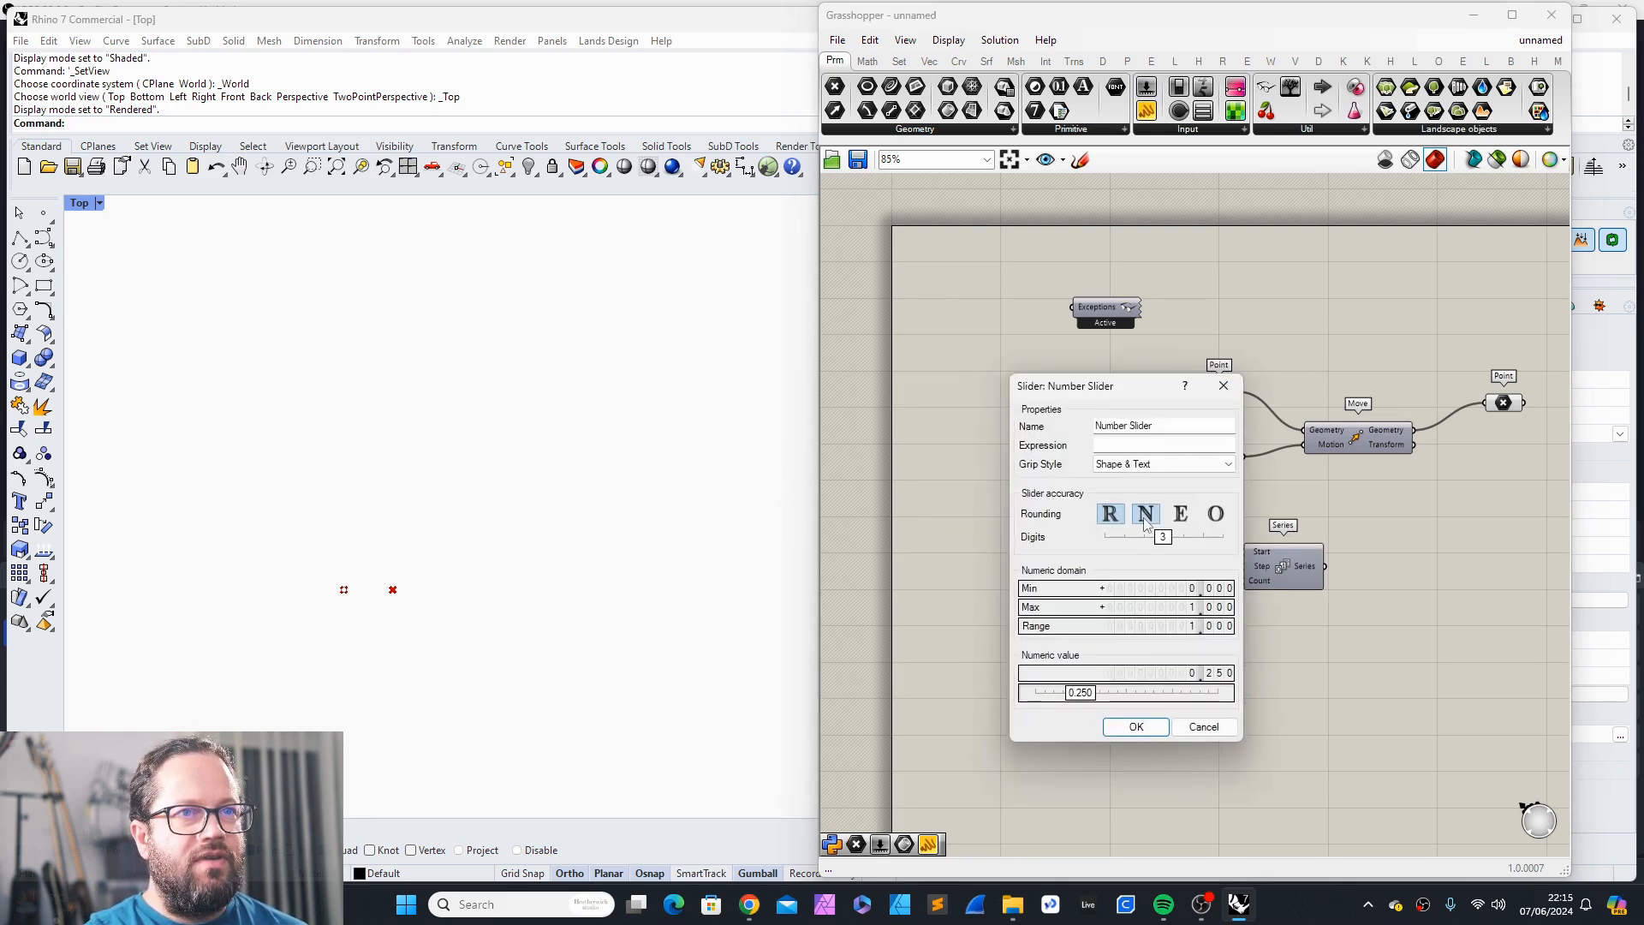
pyautogui.click(1145, 514)
pyautogui.doubleClick(1155, 606)
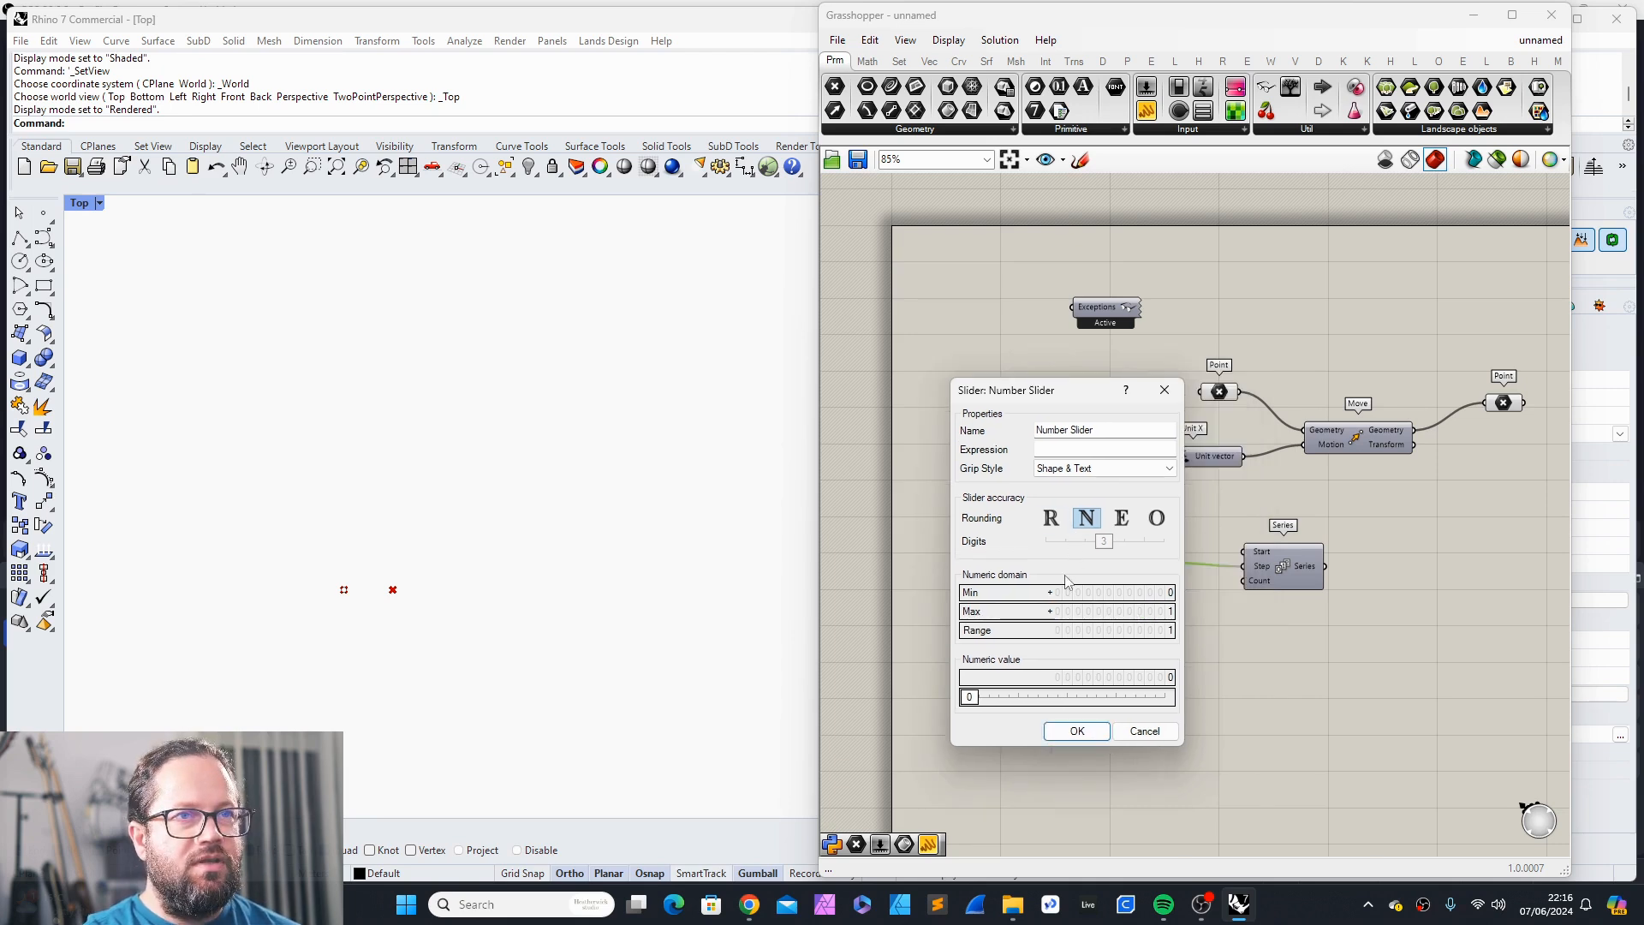
pyautogui.doubleClick(1071, 592)
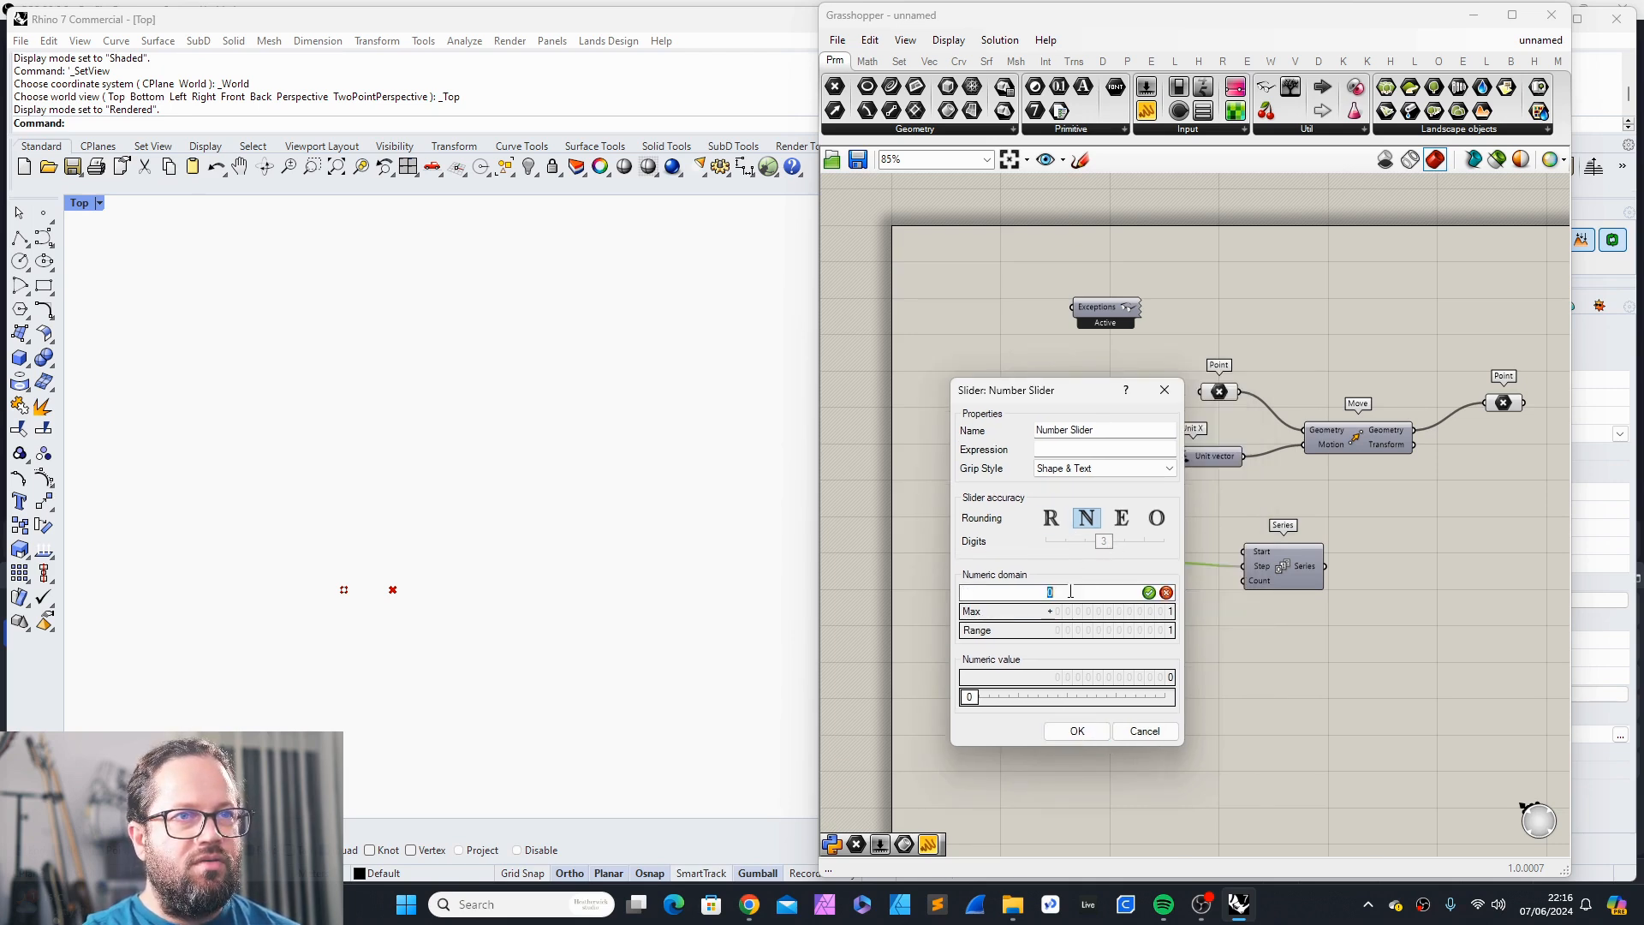
pyautogui.write('1')
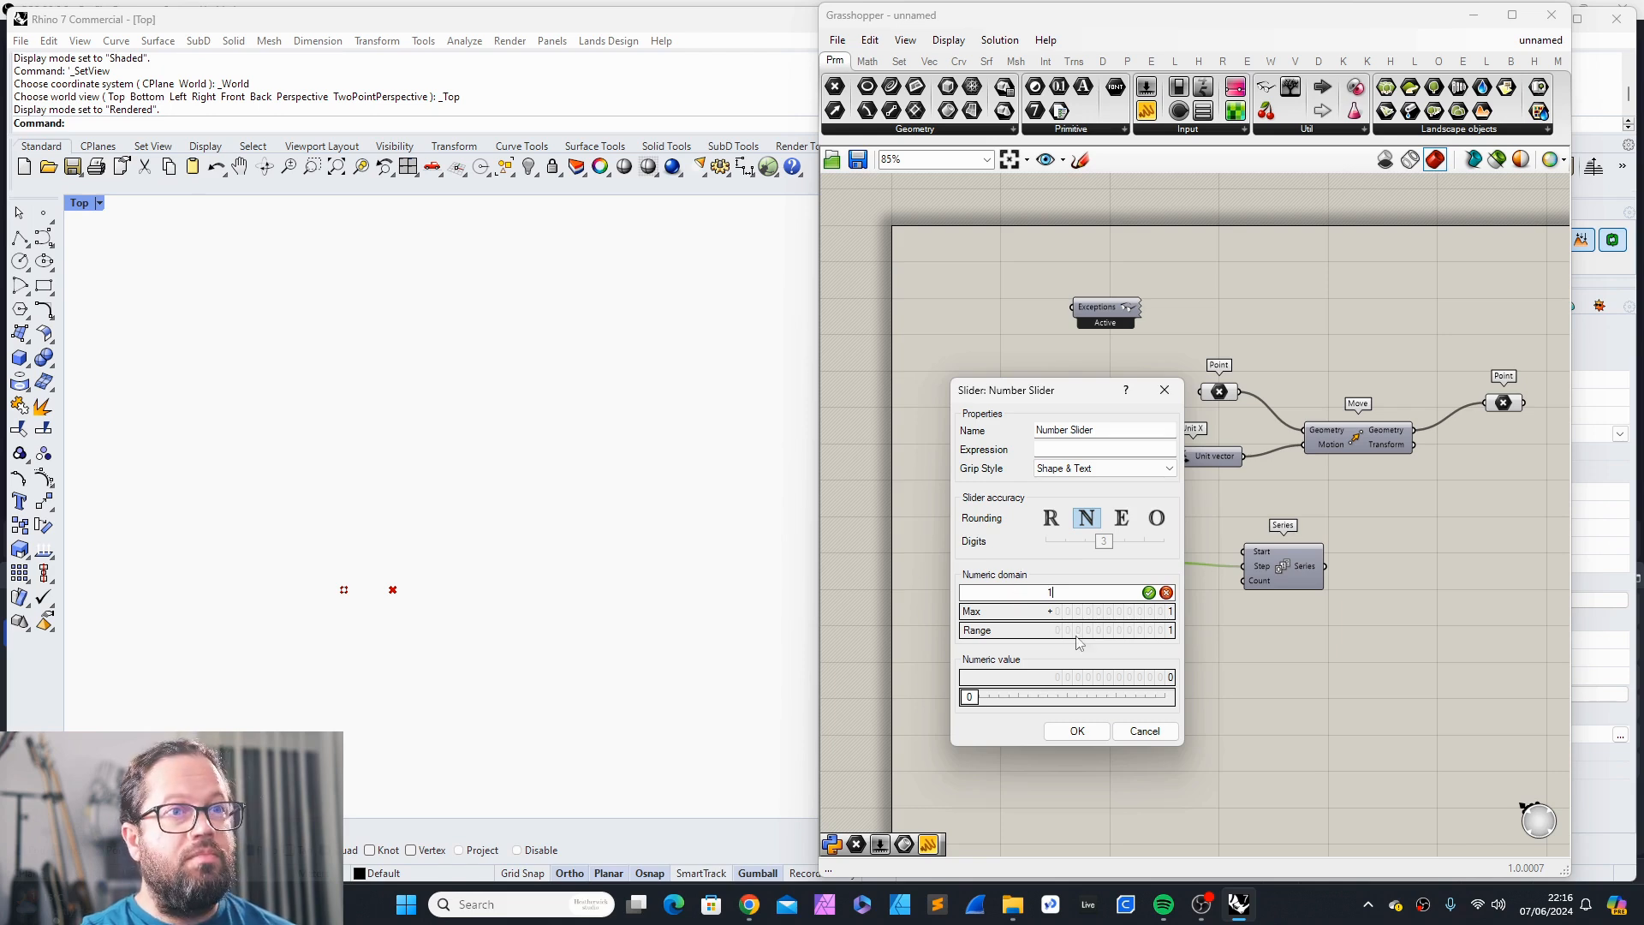
pyautogui.doubleClick(968, 611)
pyautogui.write('10')
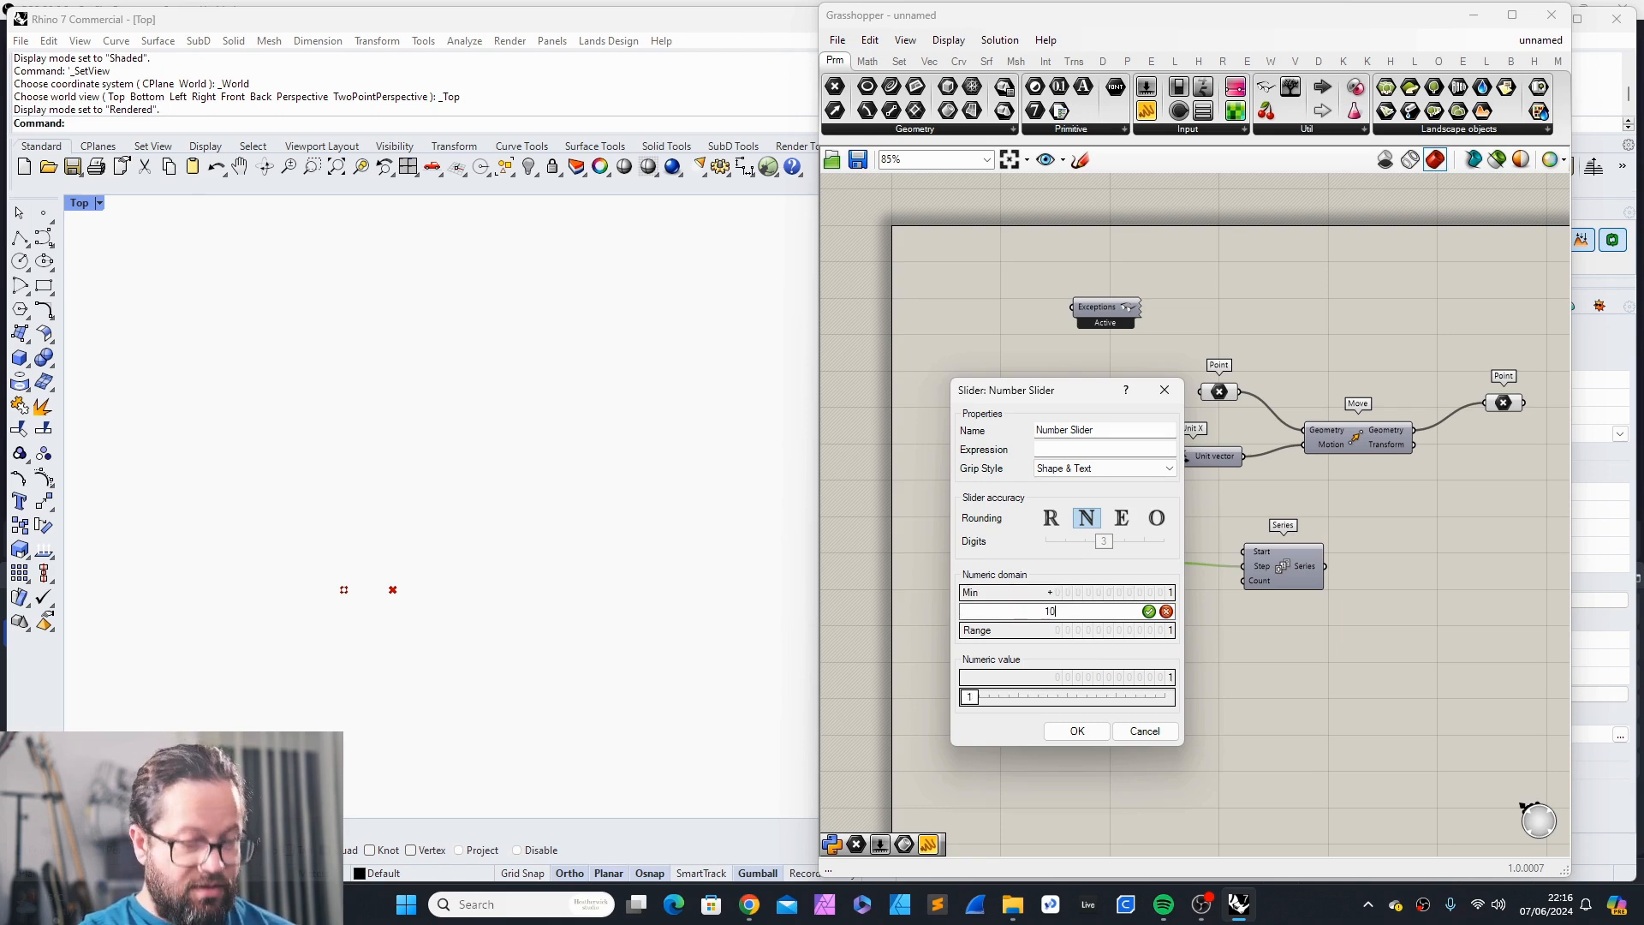
pyautogui.write('0')
pyautogui.press('Return')
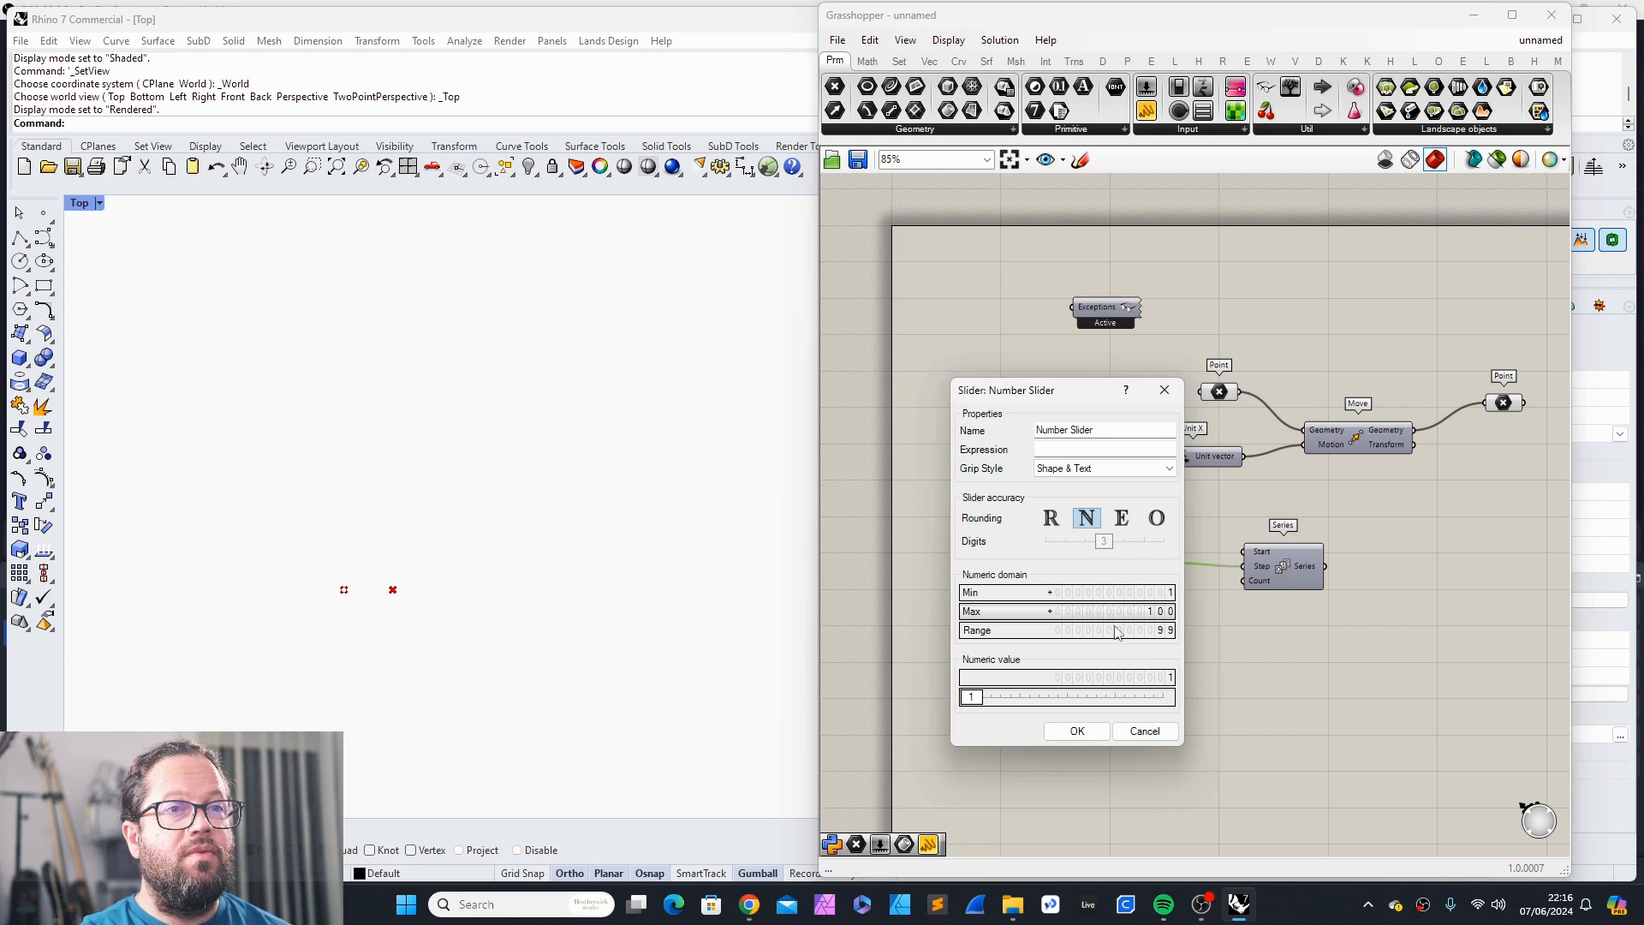
pyautogui.click(1077, 731)
# Step: Set the Step slider to 30 and list the Series output in a connected Panel
pyautogui.moveTo(1289, 569); pyautogui.dragTo(1256, 572)
pyautogui.moveTo(1257, 572)
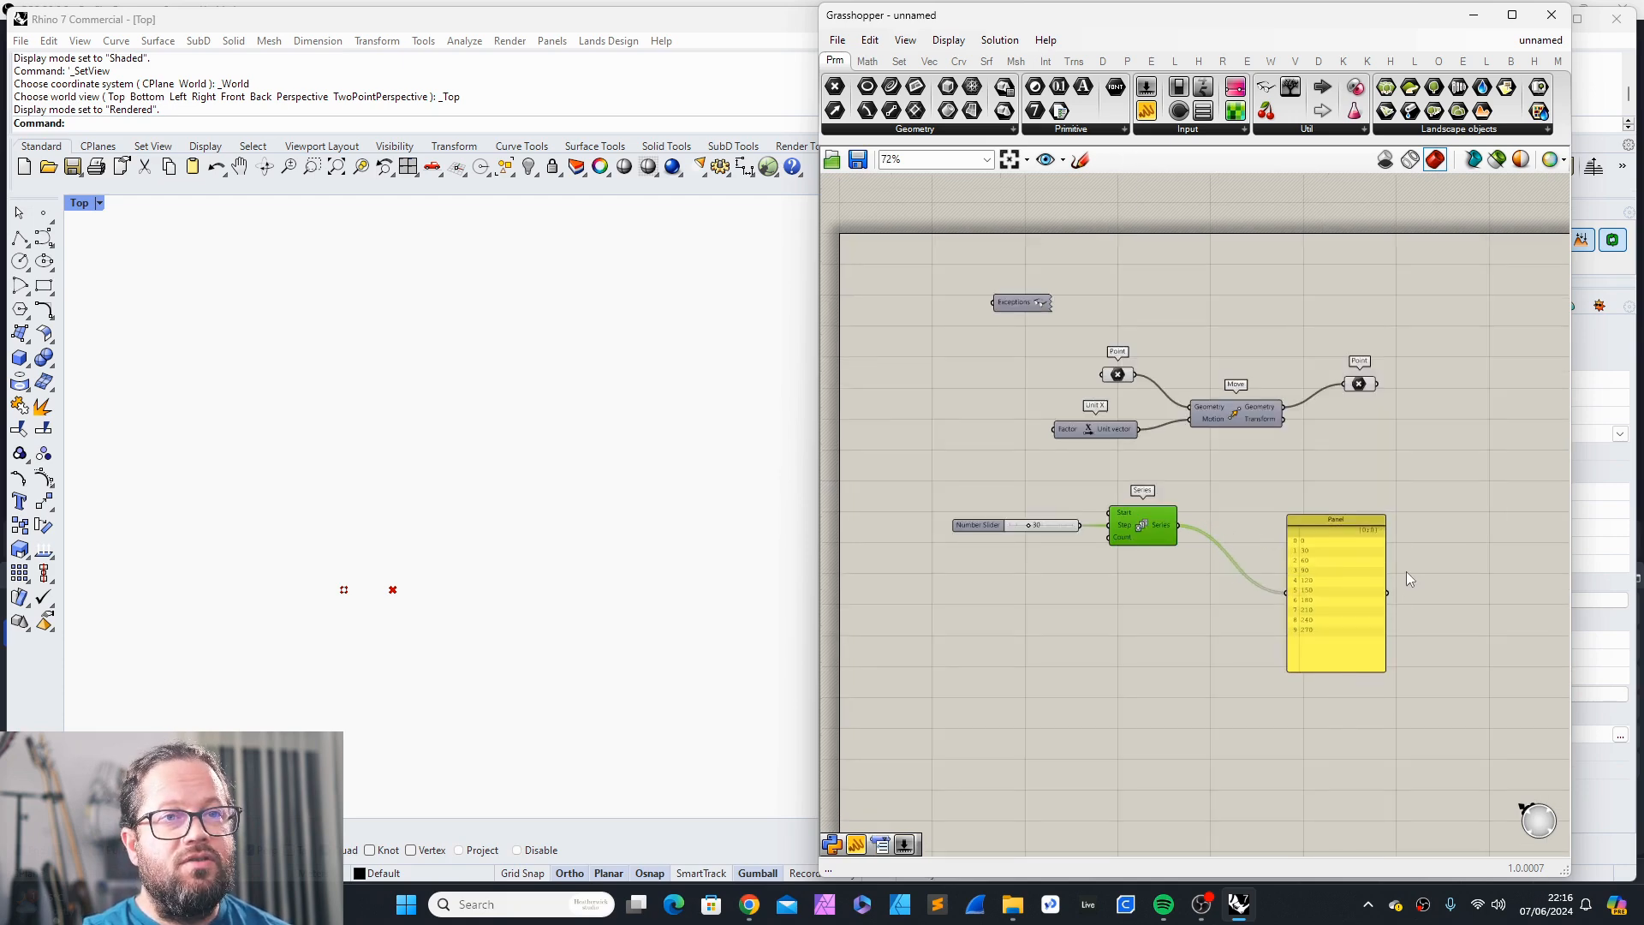
pyautogui.scroll(4, 1314, 574)
pyautogui.moveTo(1347, 446); pyautogui.dragTo(1378, 403)
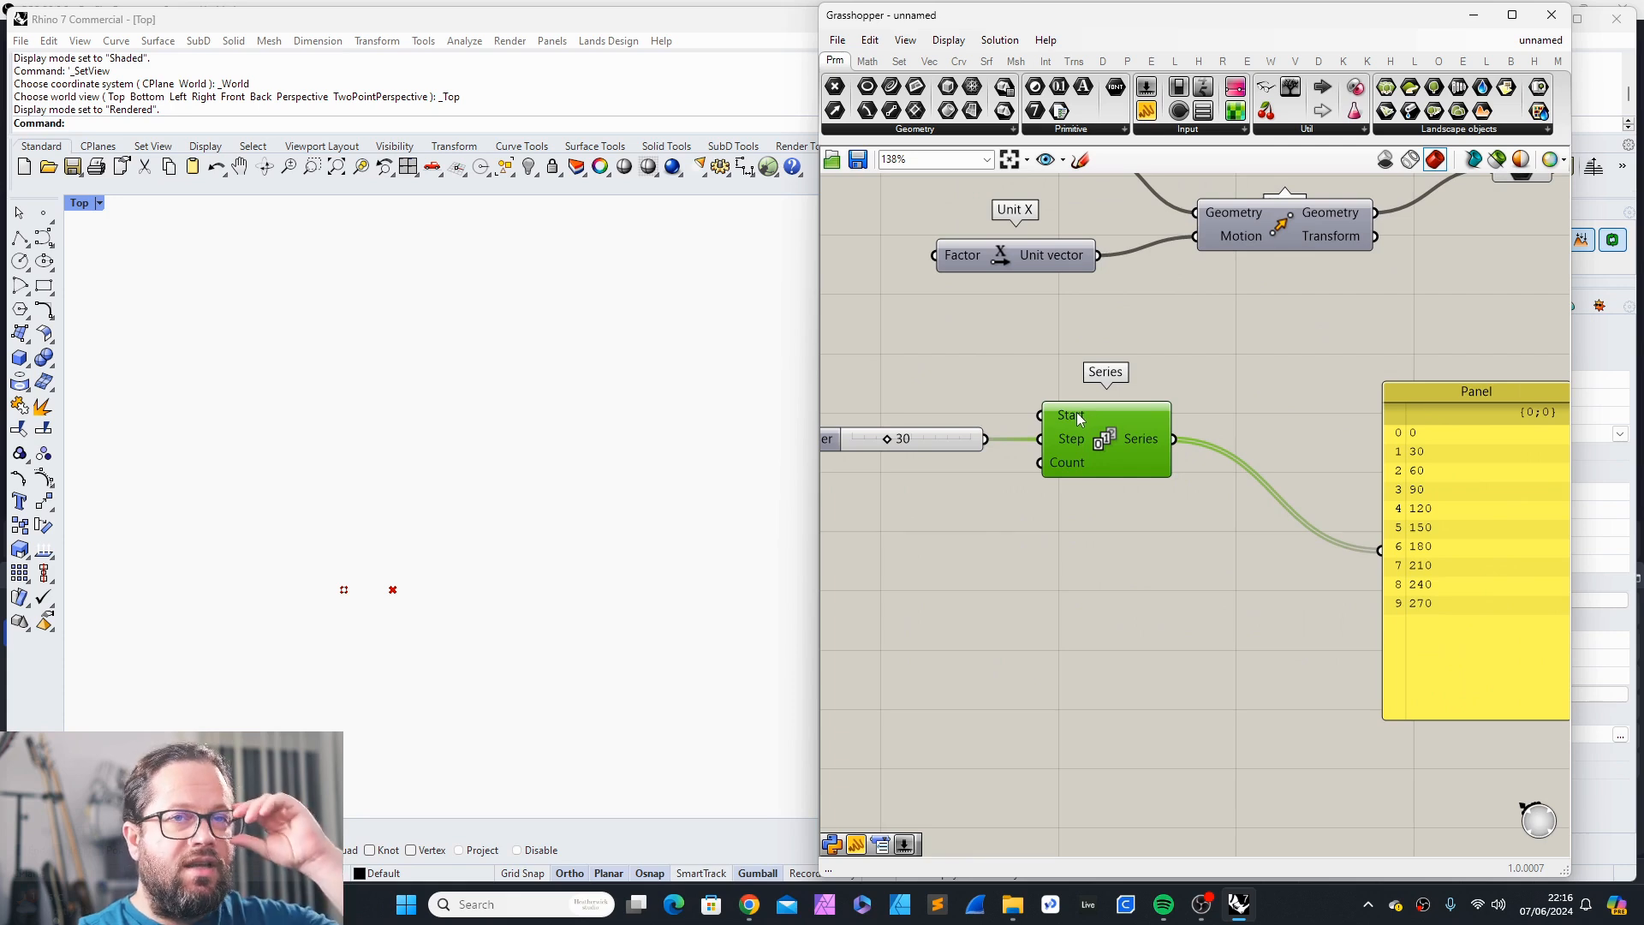
pyautogui.moveTo(1081, 440)
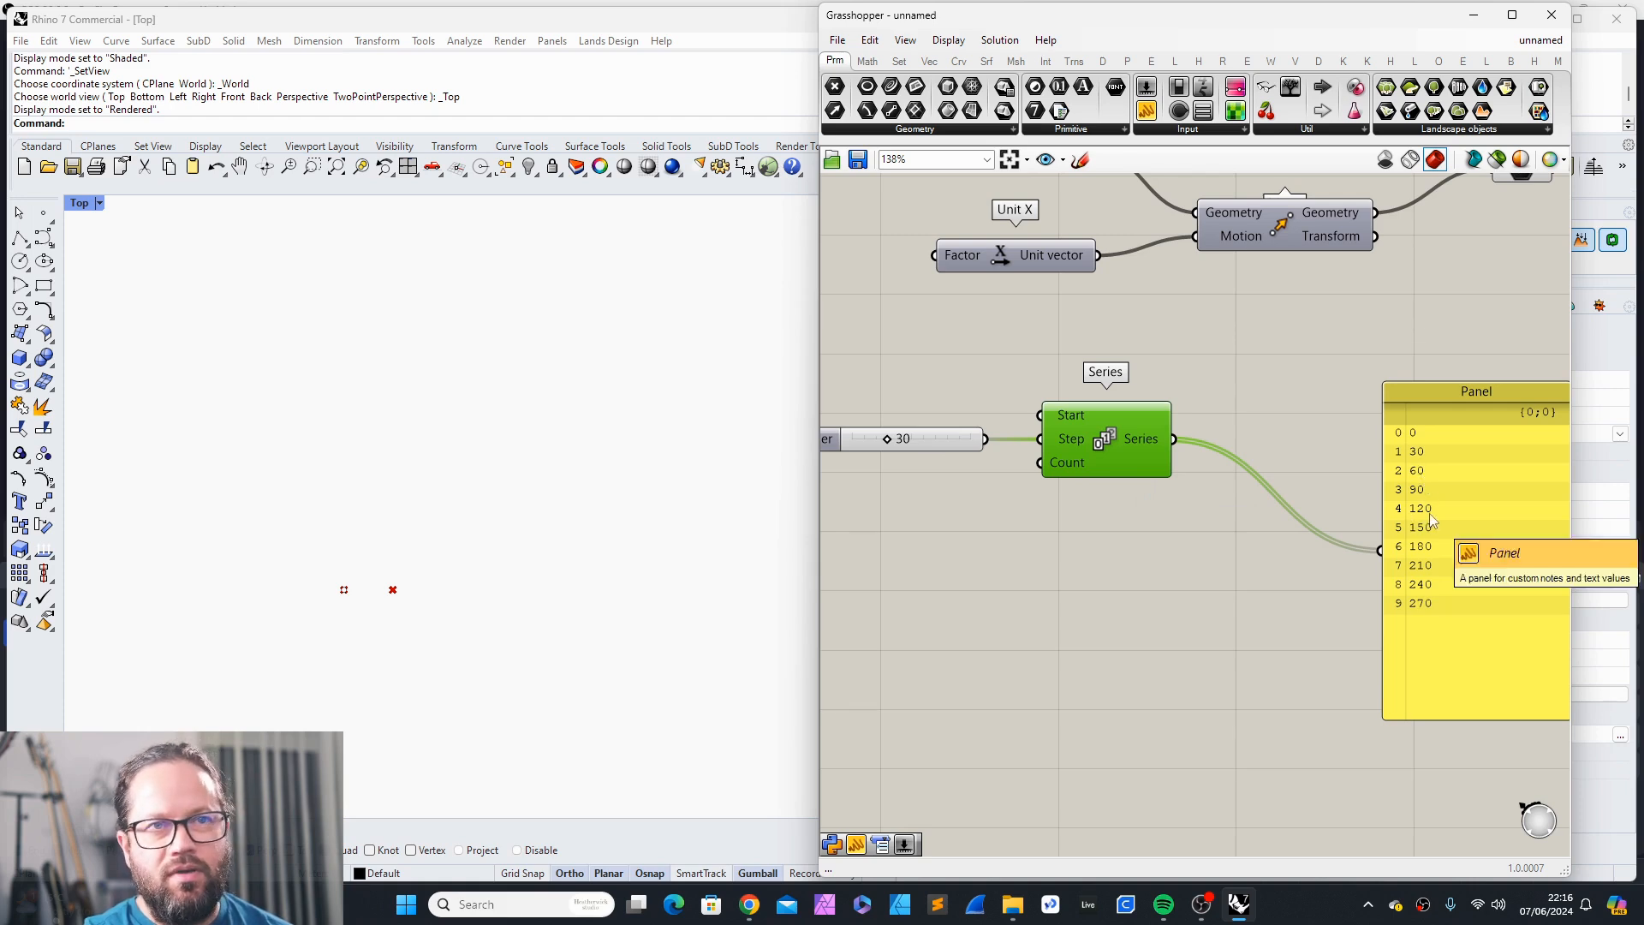
# Step: Reduce the Step slider's maximum to 10 and set its value to 6
pyautogui.moveTo(922, 458); pyautogui.dragTo(1019, 466, button='right')
pyautogui.moveTo(1190, 470); pyautogui.dragTo(1192, 476)
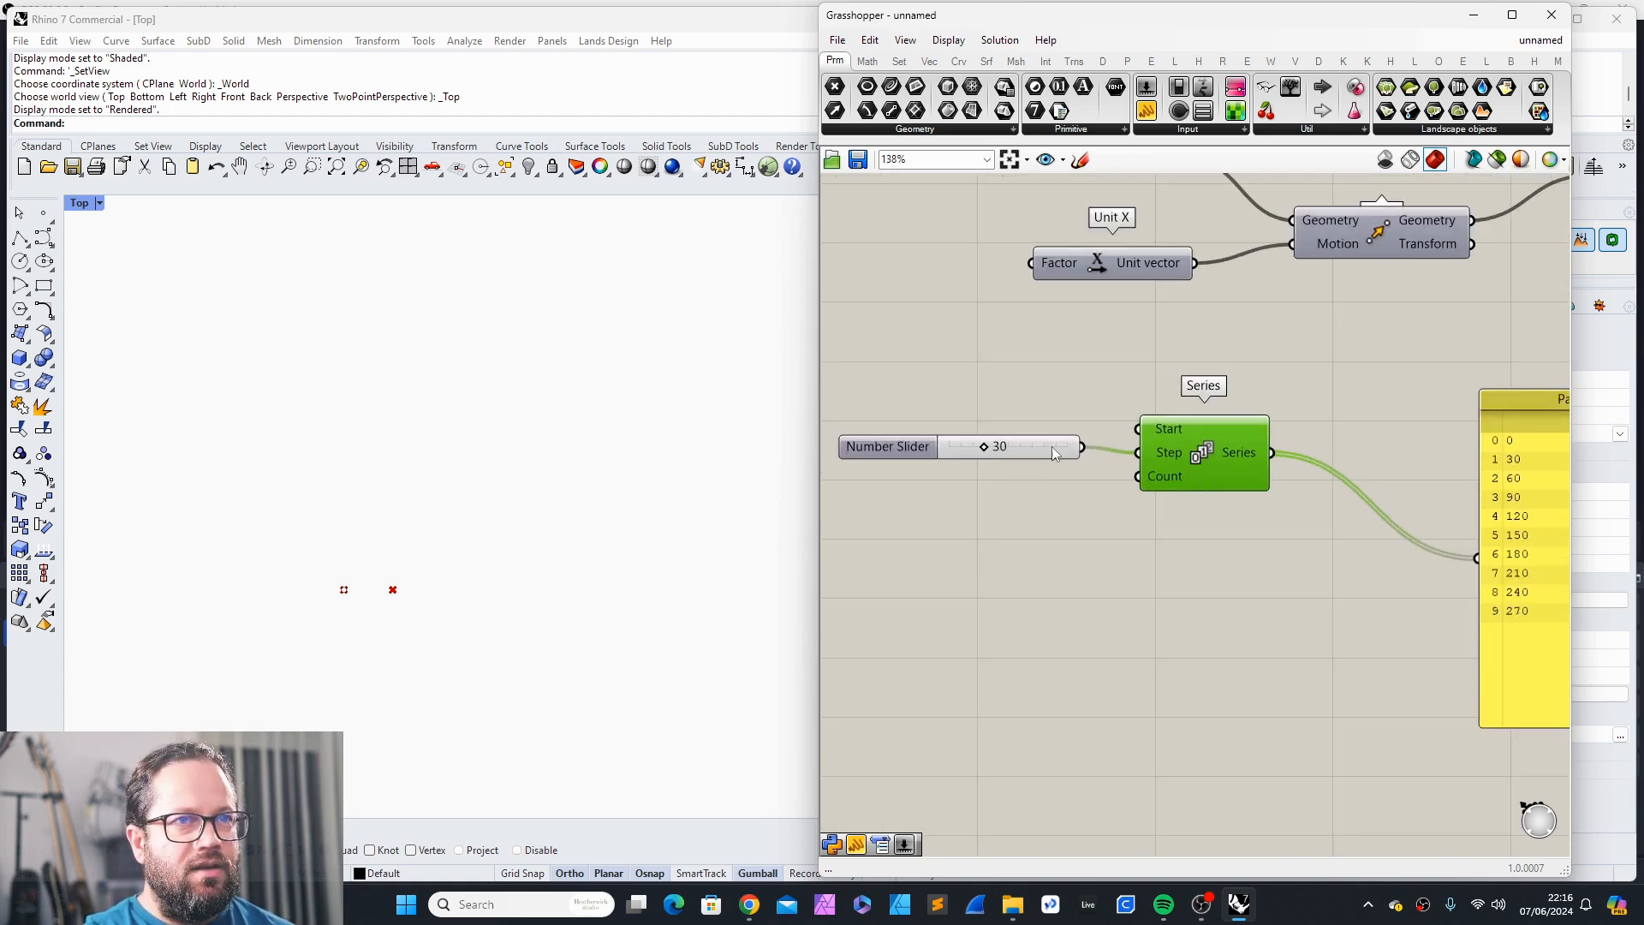
pyautogui.doubleClick(910, 445)
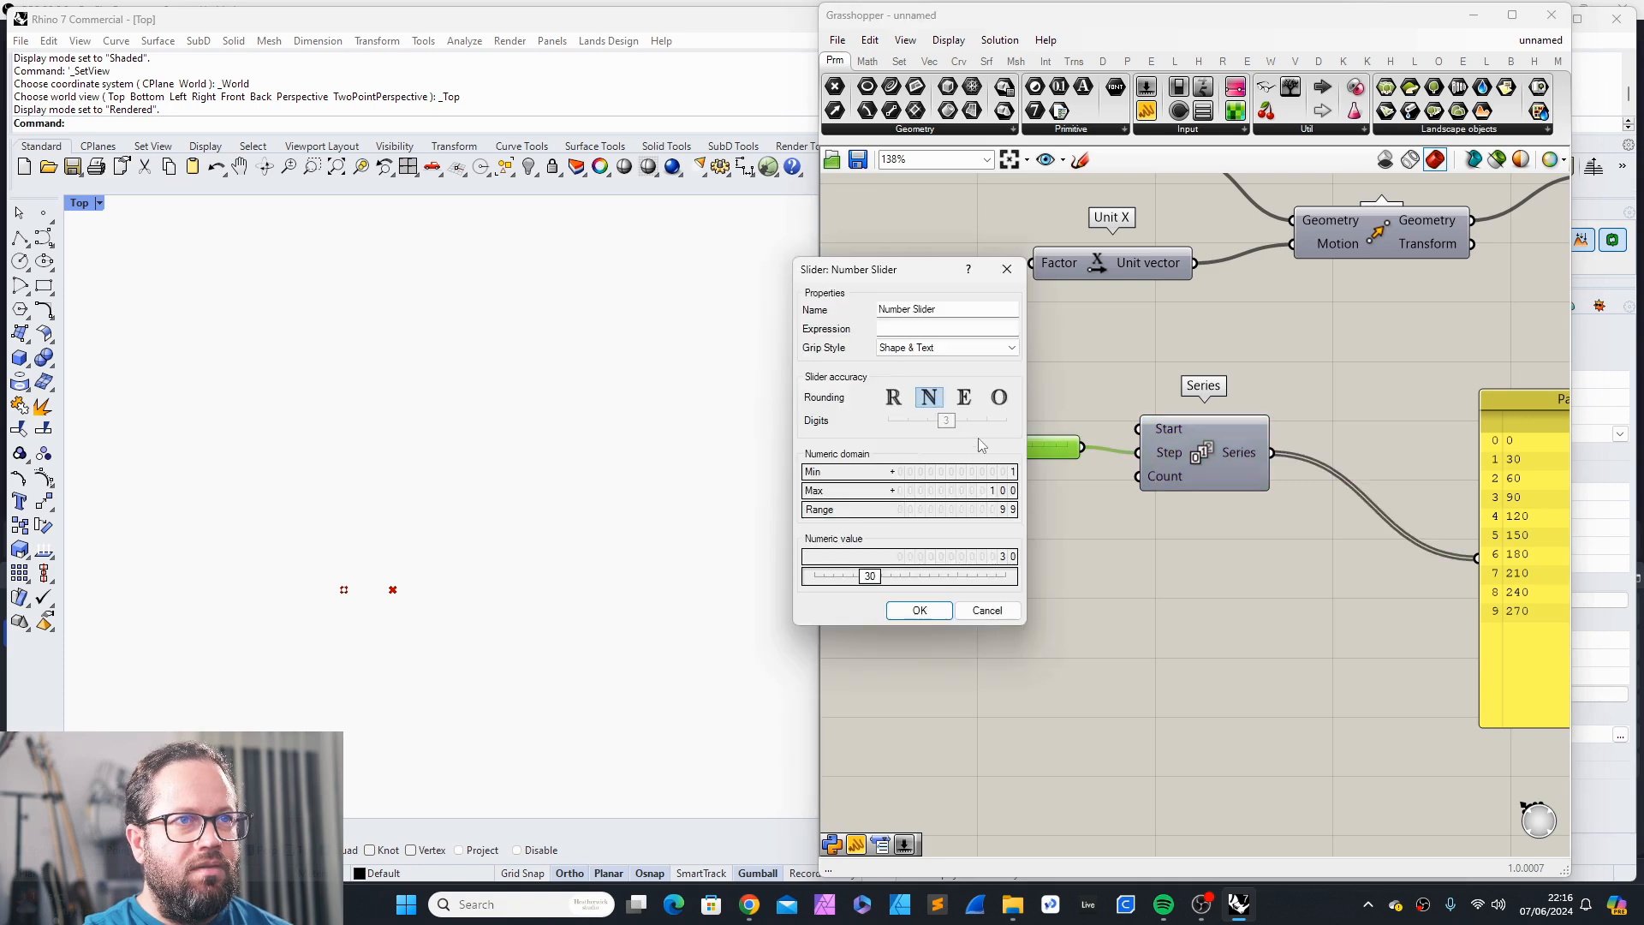
pyautogui.doubleClick(1004, 492)
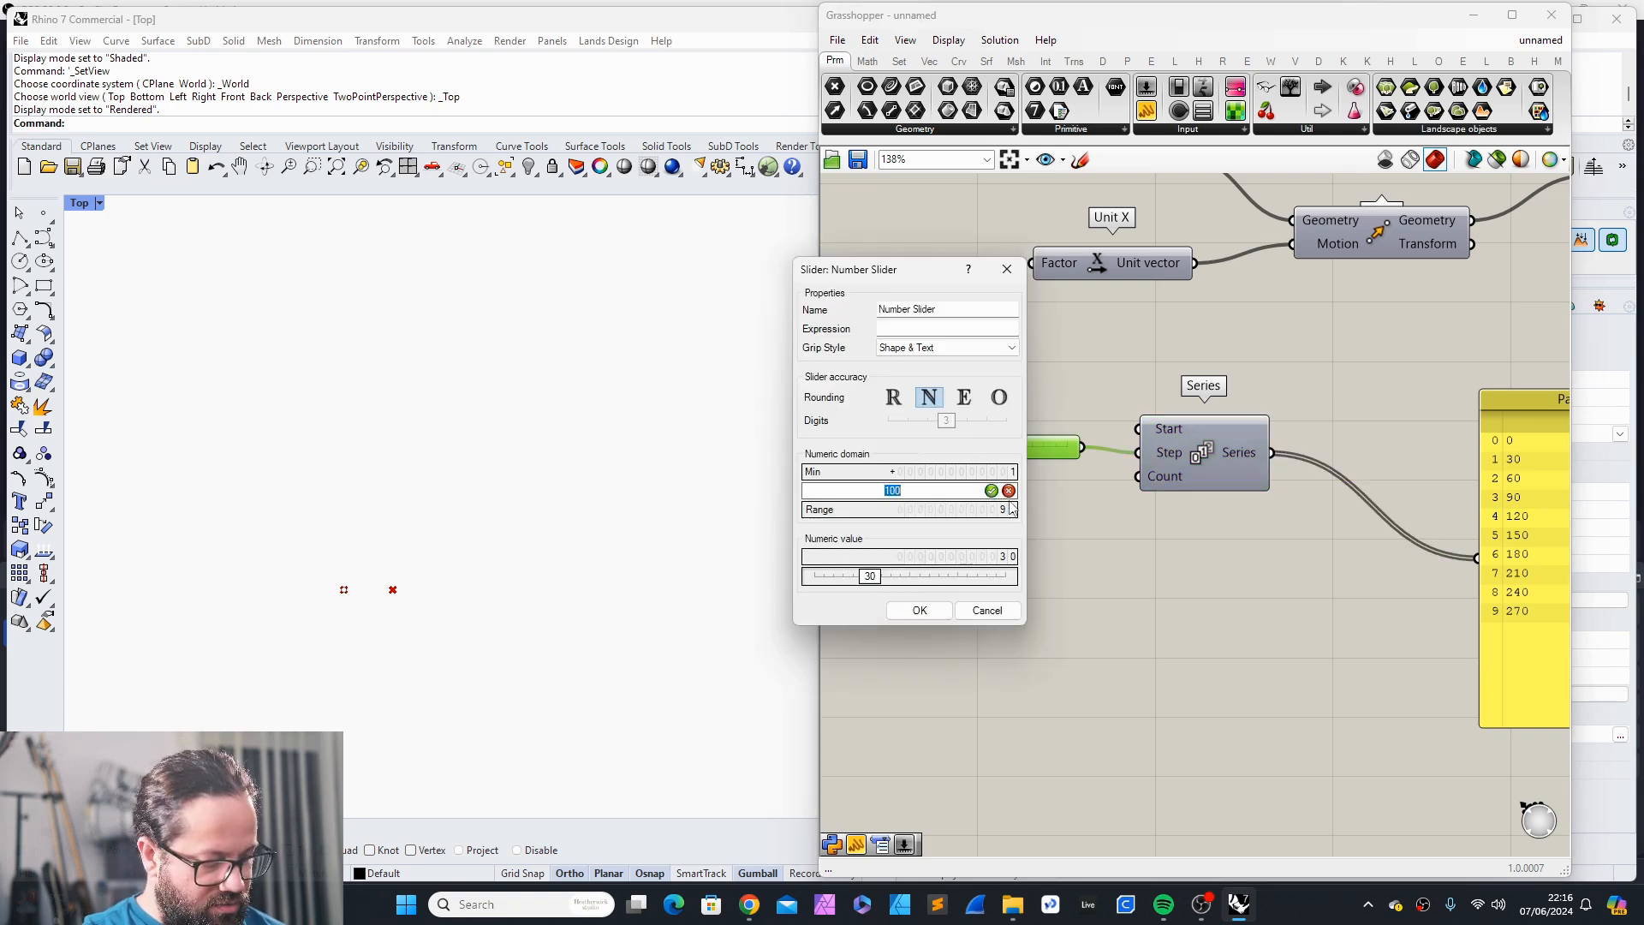
pyautogui.write('10')
pyautogui.press('Return')
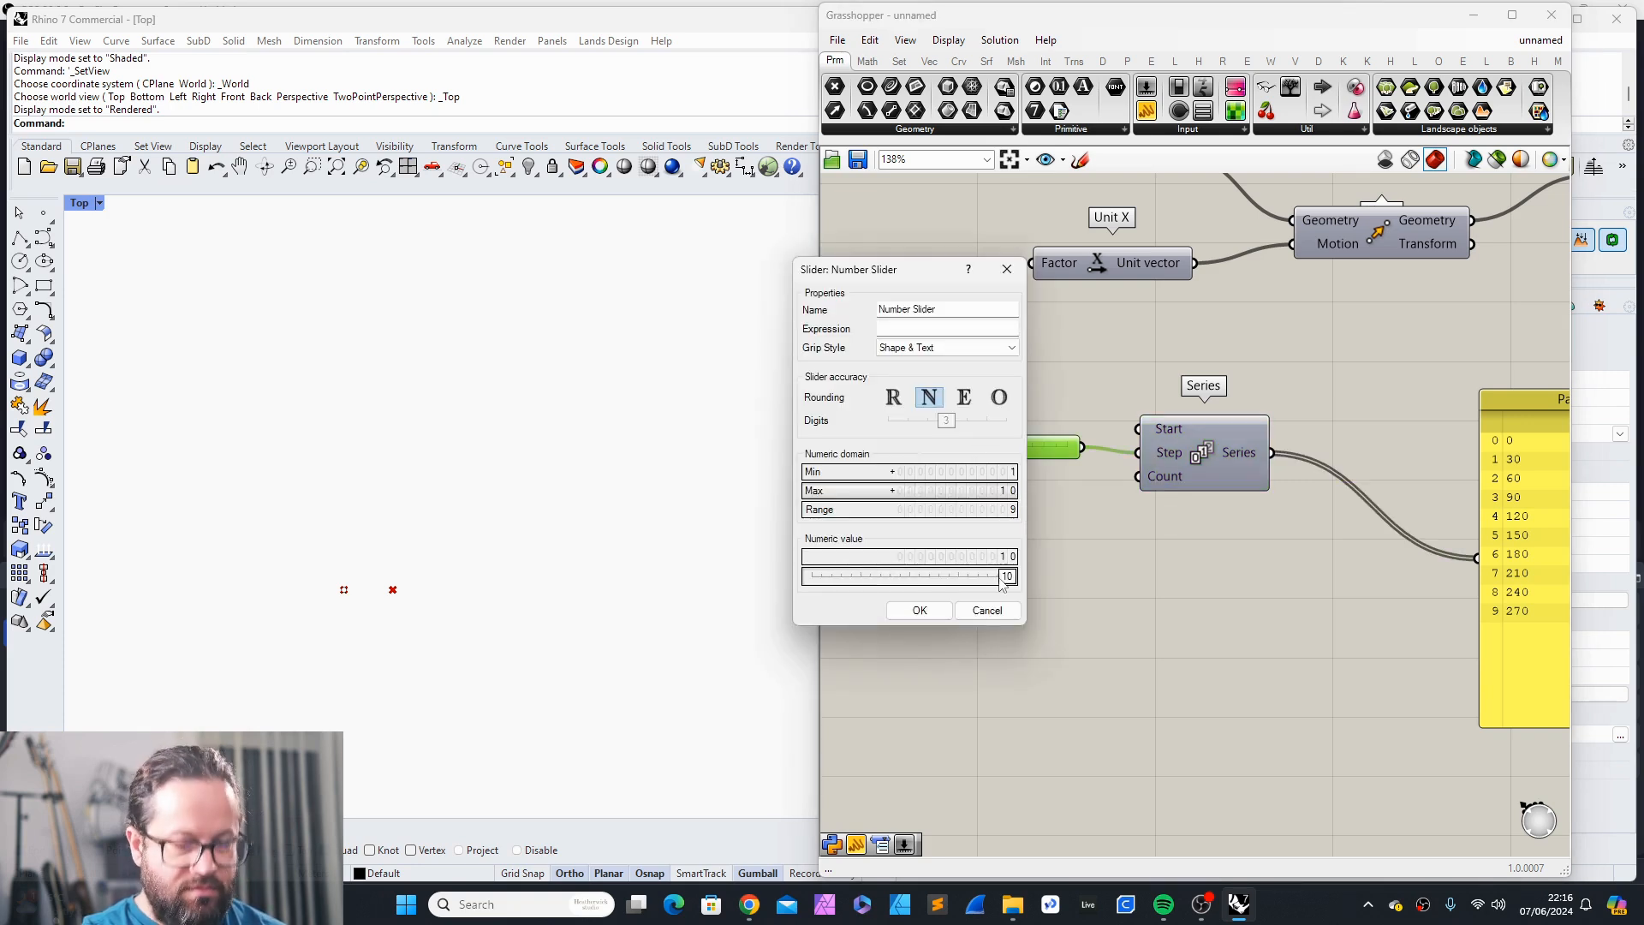
pyautogui.click(925, 612)
pyautogui.moveTo(1066, 446); pyautogui.dragTo(1018, 446)
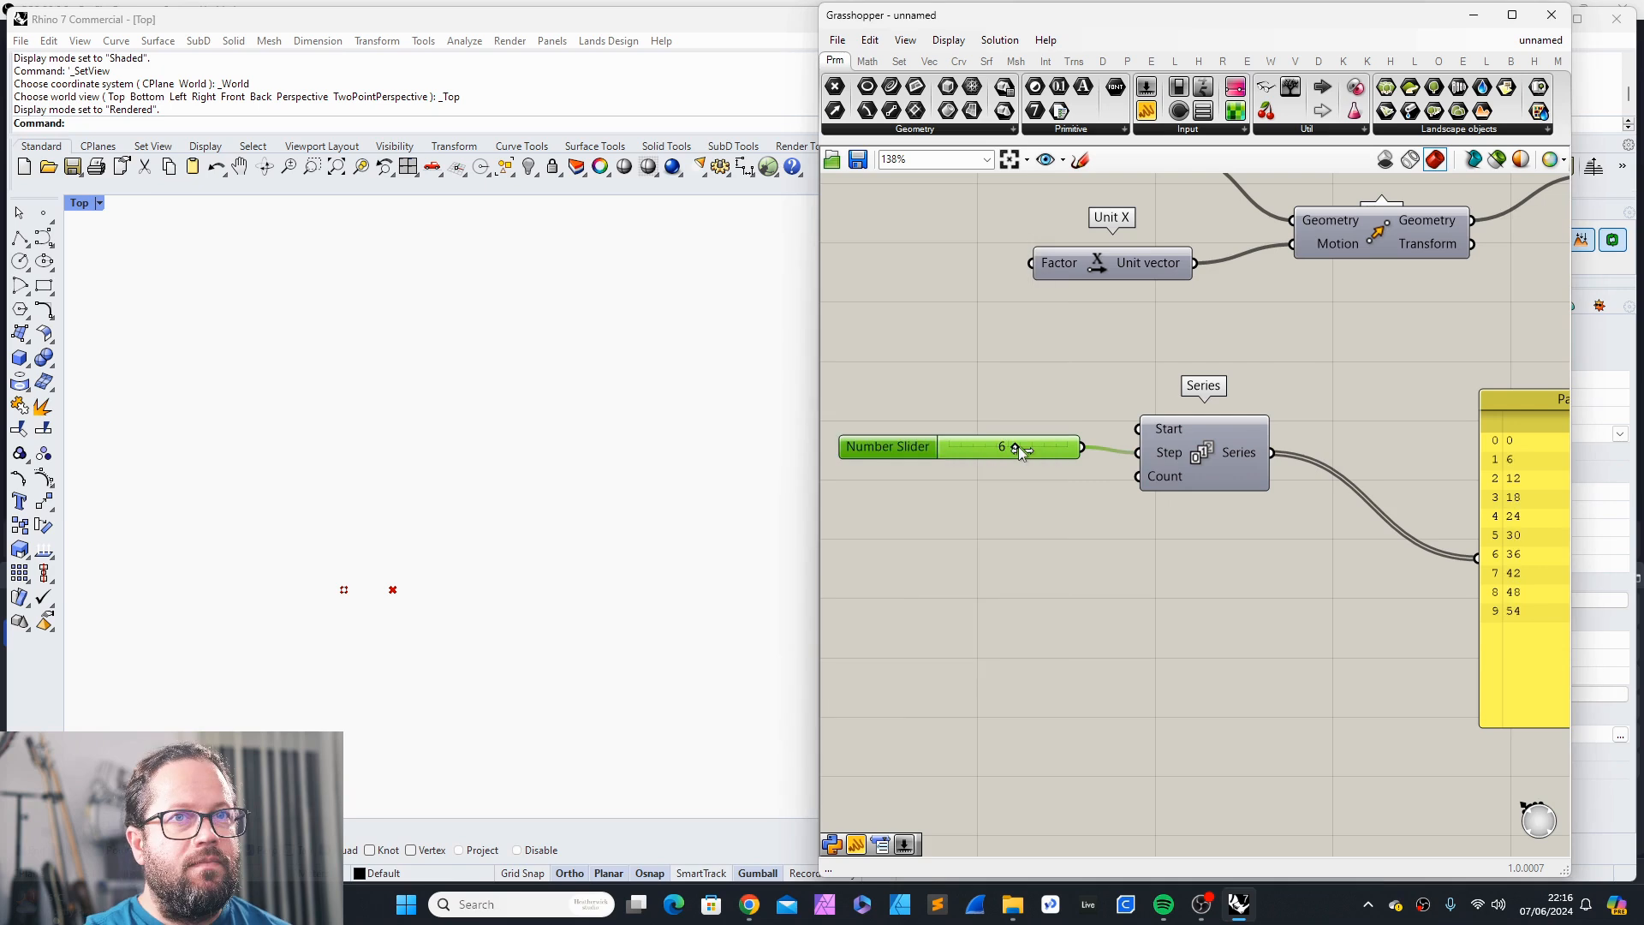
# Step: Duplicate the Step slider, place the copy below it and connect it to the Series Count input
pyautogui.click(1091, 520)
pyautogui.click(1174, 467)
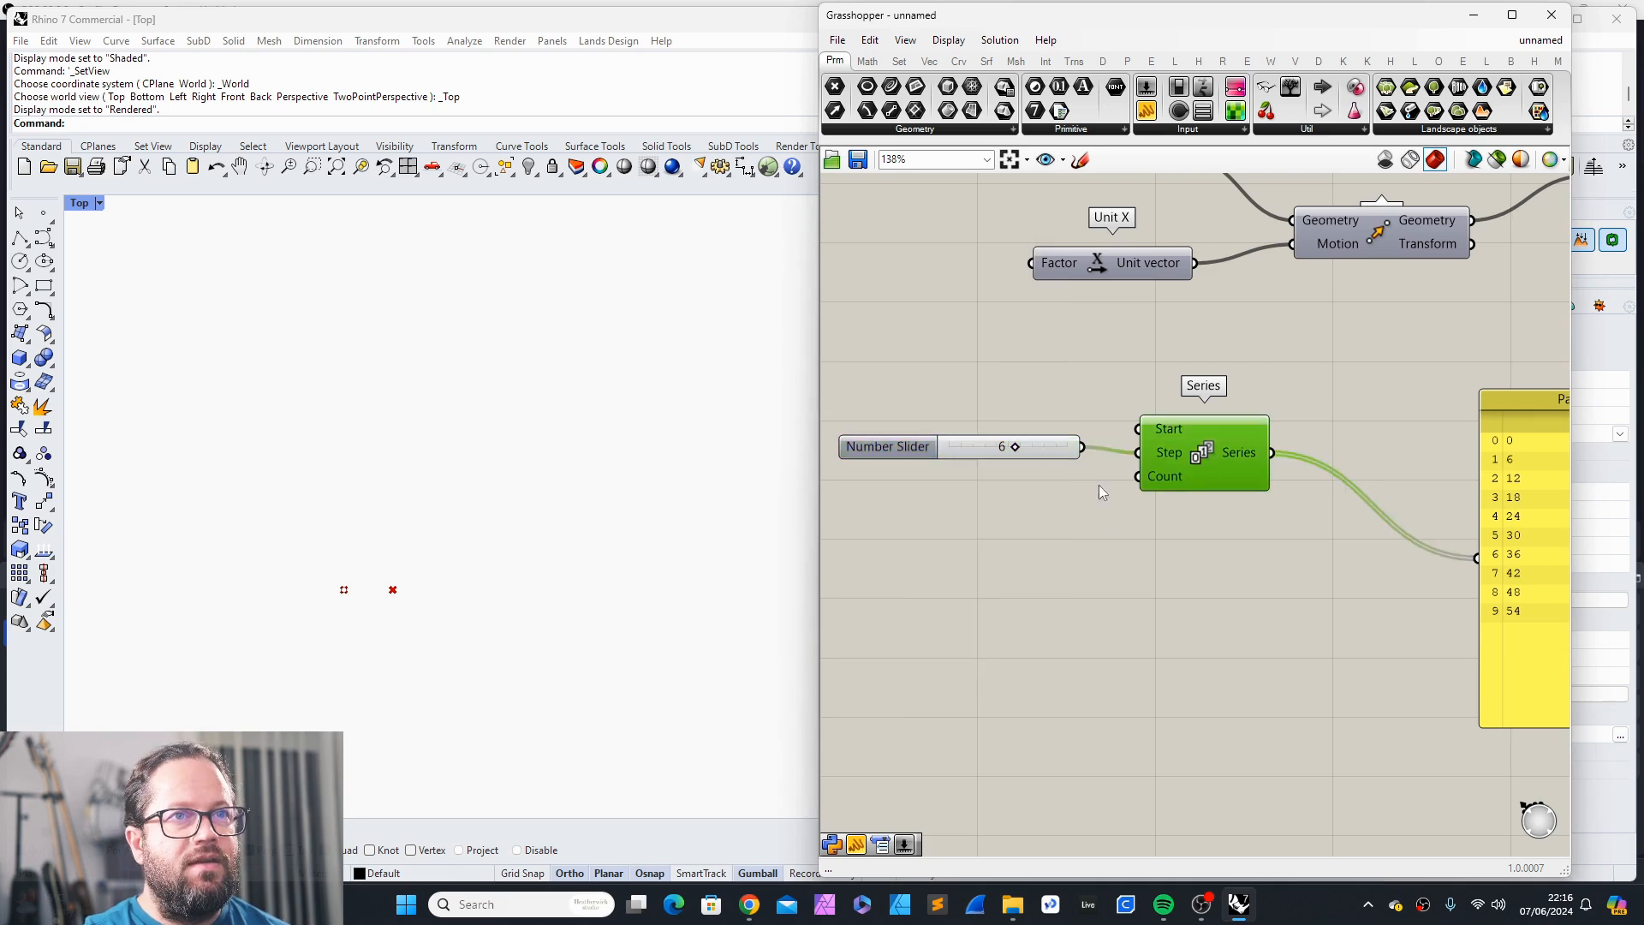
pyautogui.click(913, 444)
pyautogui.hotkey('ctrl', 'c')
pyautogui.hotkey('ctrl', 'v')
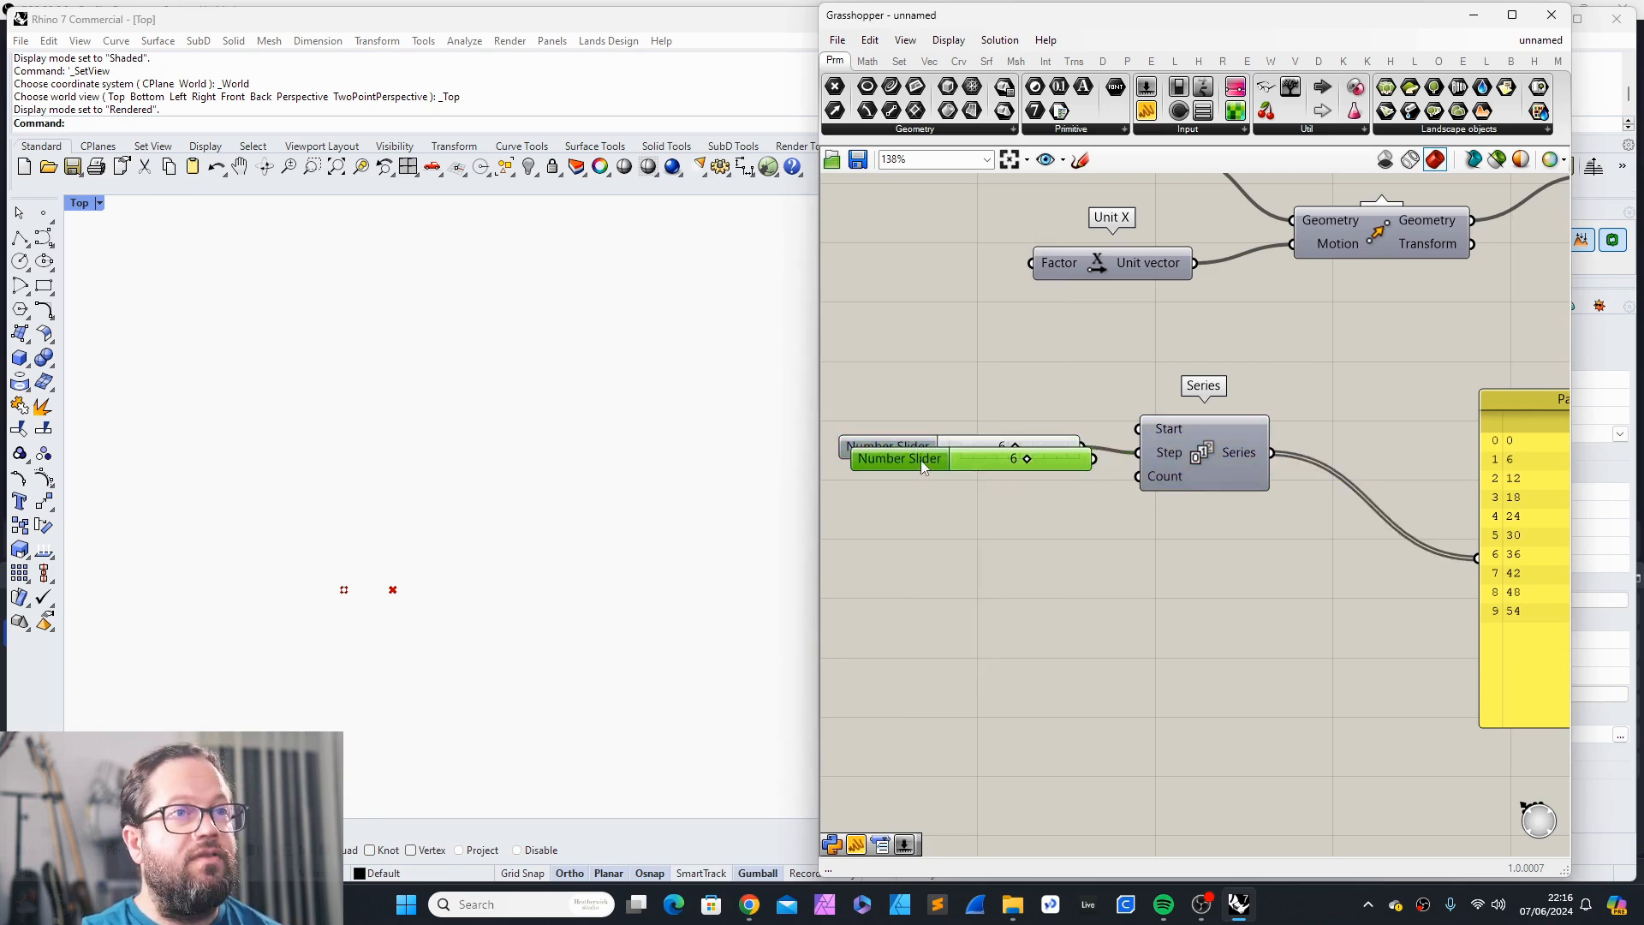
pyautogui.moveTo(923, 465); pyautogui.dragTo(913, 506)
pyautogui.moveTo(1084, 499); pyautogui.dragTo(1139, 476)
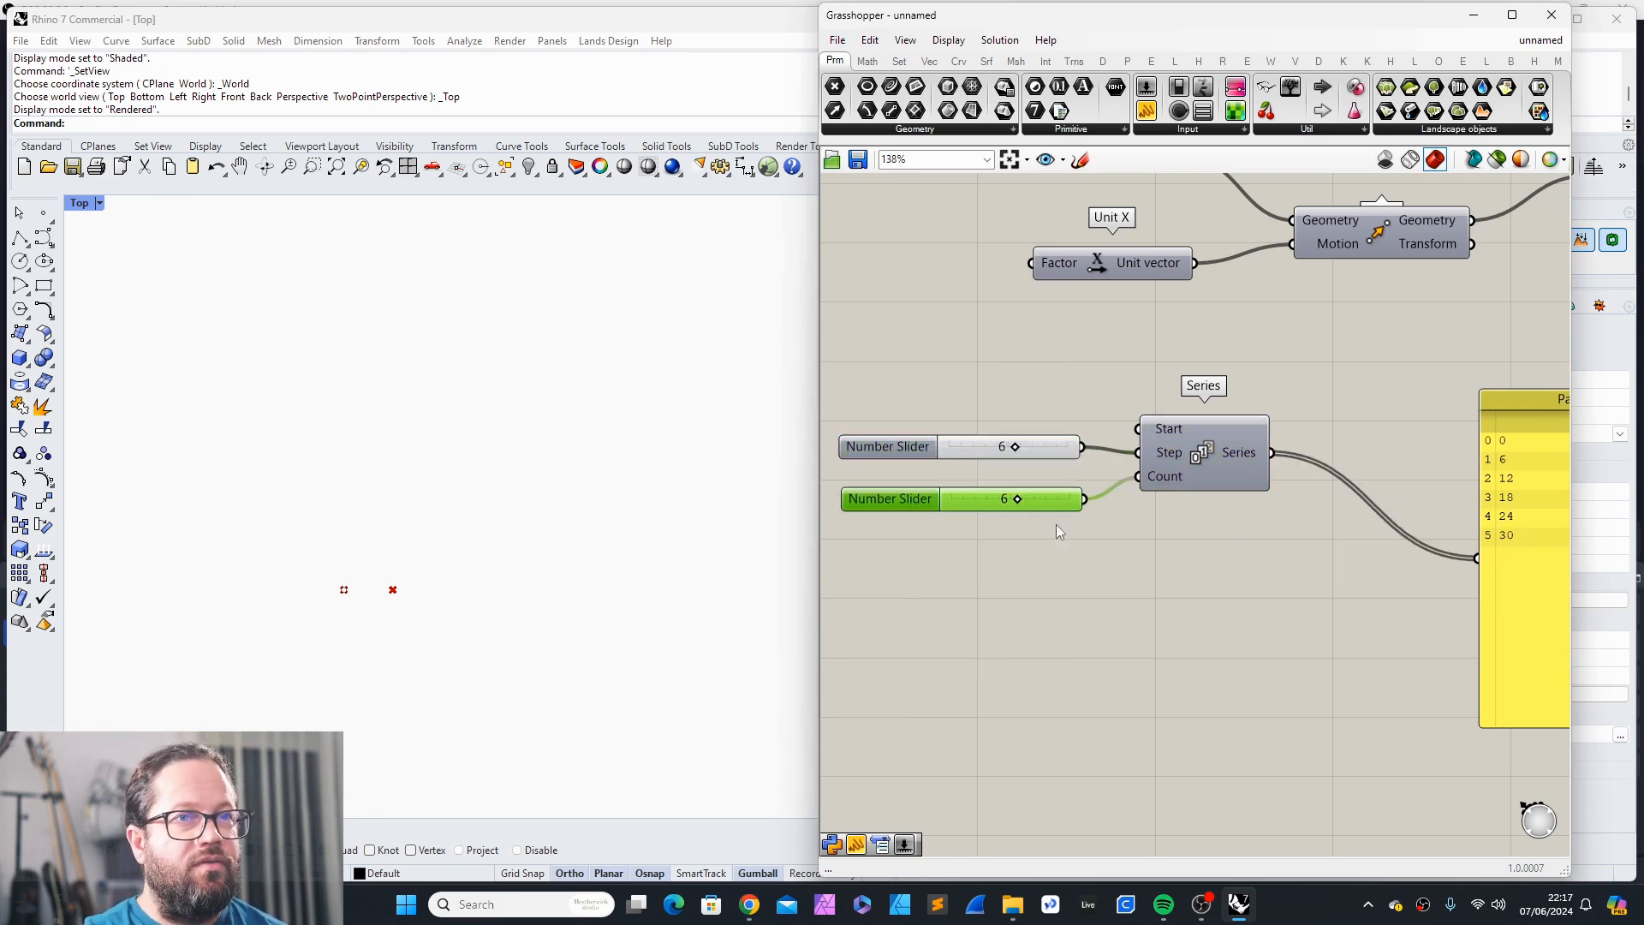
# Step: Set the Count slider's maximum to 100 and its value to 65
pyautogui.doubleClick(896, 498)
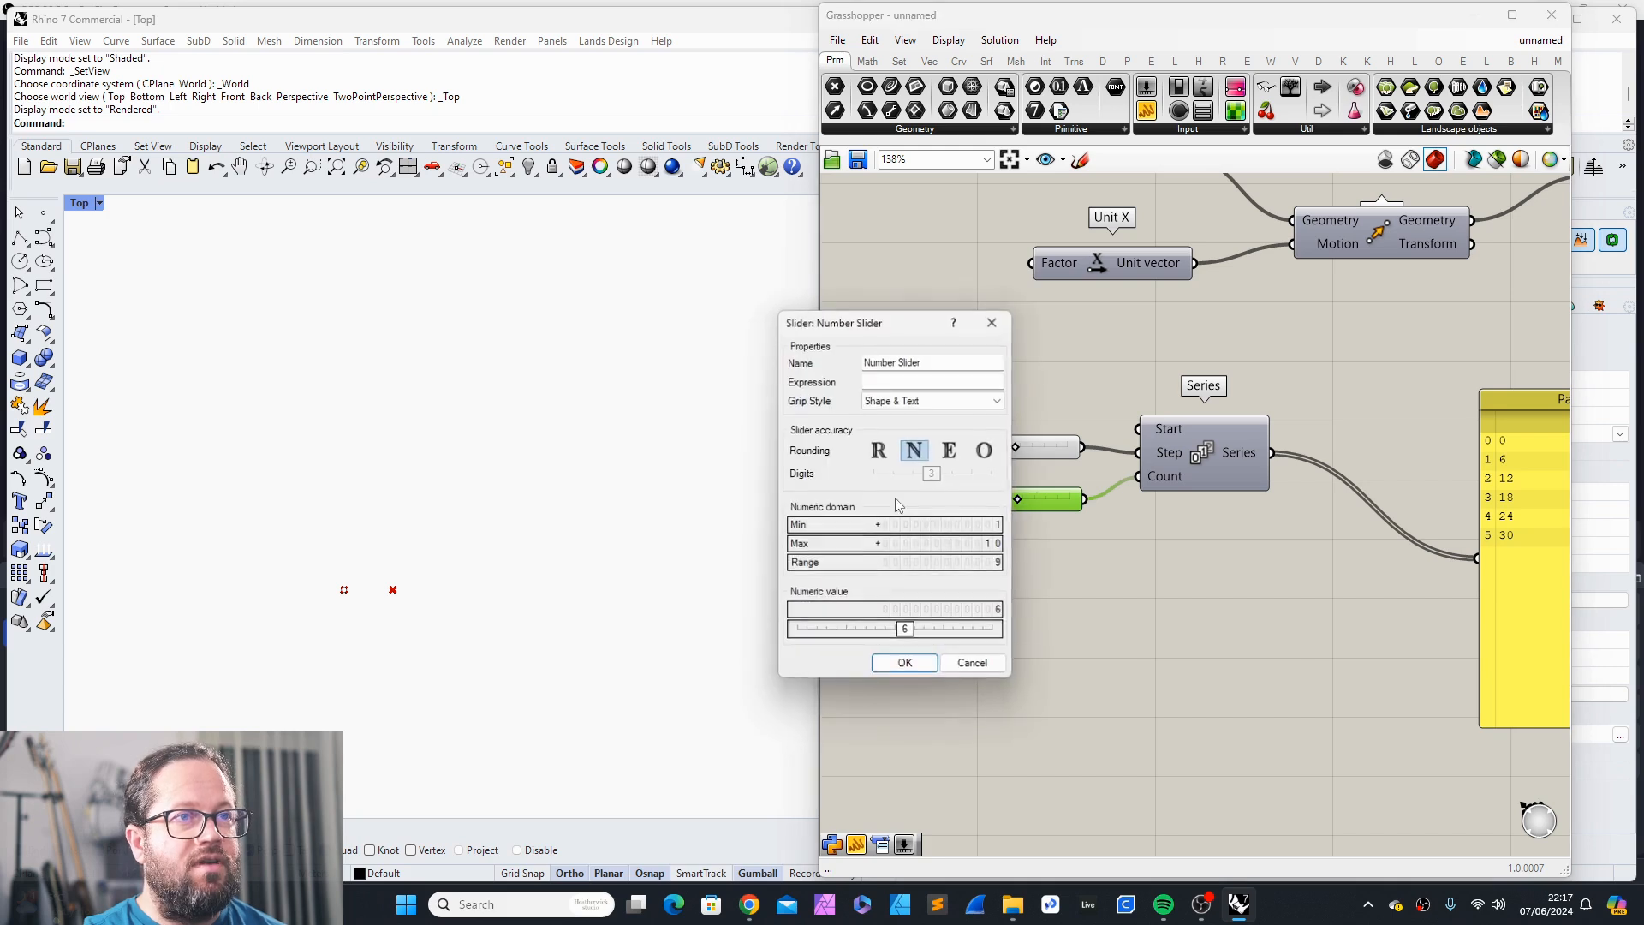
pyautogui.doubleClick(944, 543)
pyautogui.write('100')
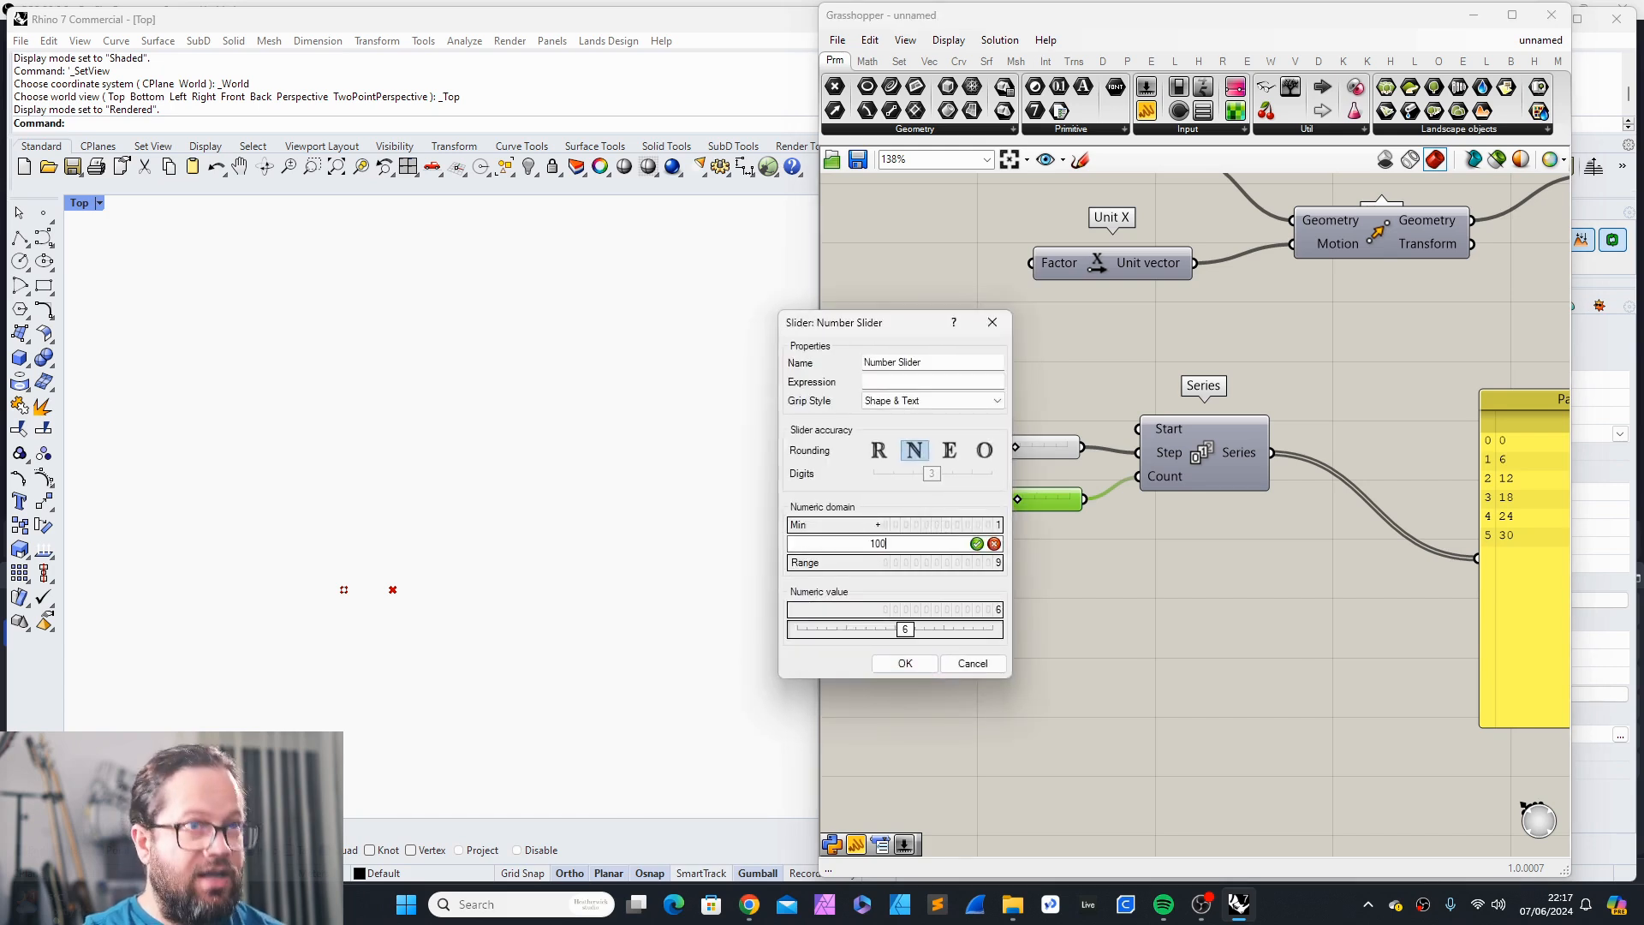
pyautogui.click(905, 663)
pyautogui.moveTo(948, 499); pyautogui.dragTo(1028, 509)
# Step: Lengthen the Panel to list more of the series, and connect the Series output to the Unit X Factor input
pyautogui.scroll(-3, 1032, 518)
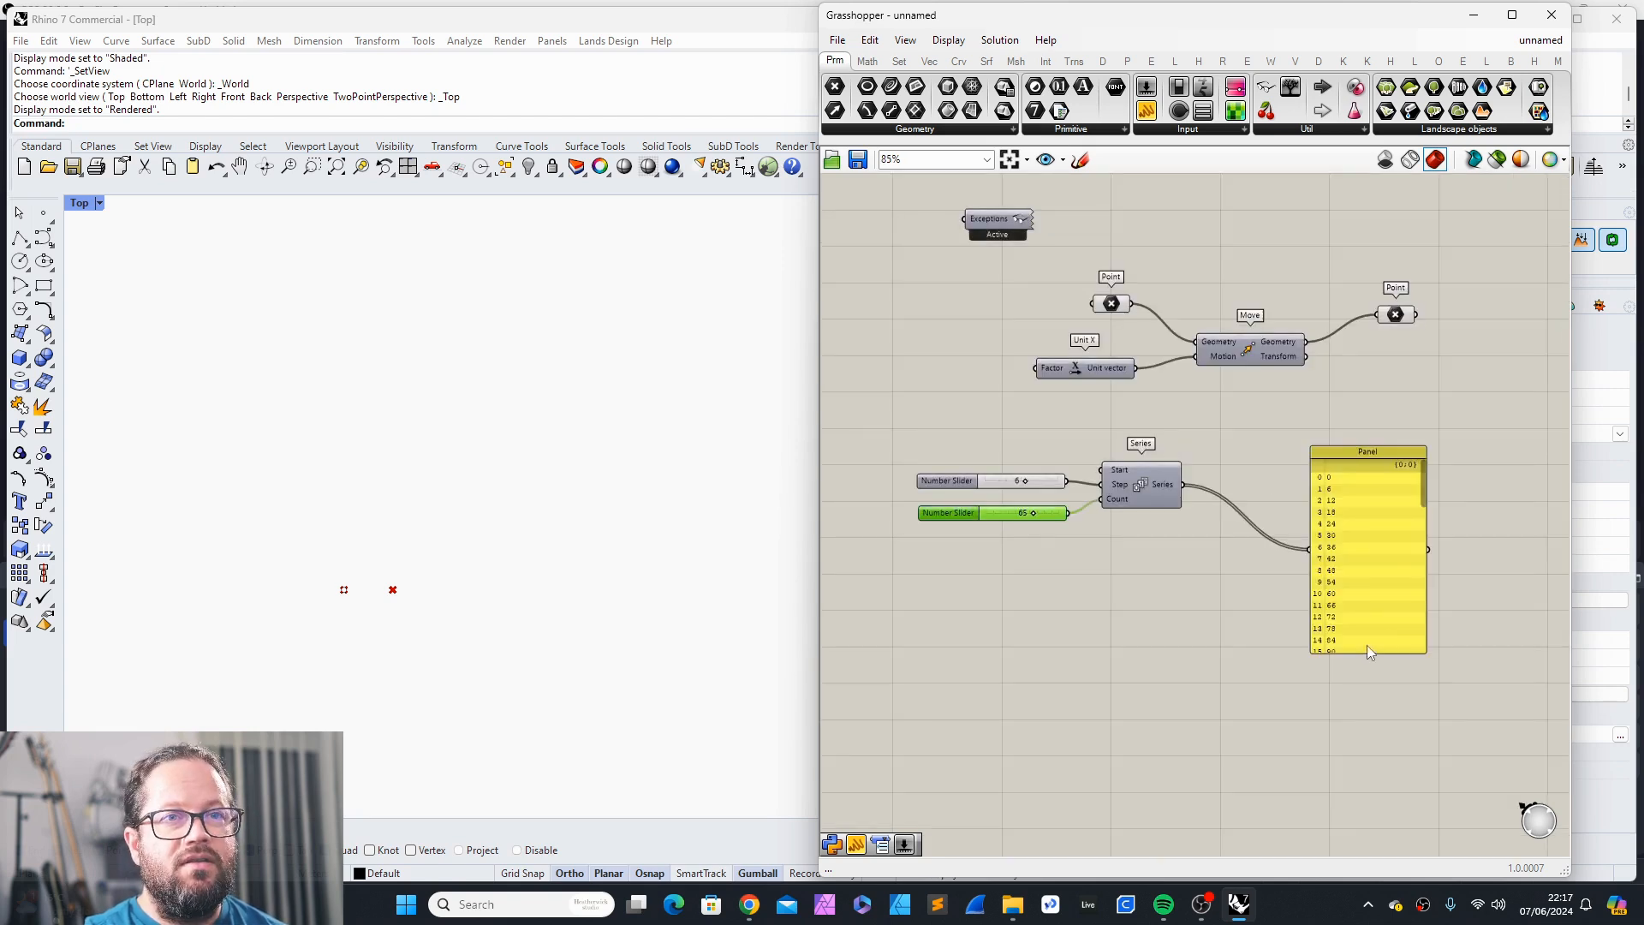
pyautogui.moveTo(1368, 660); pyautogui.dragTo(1393, 842)
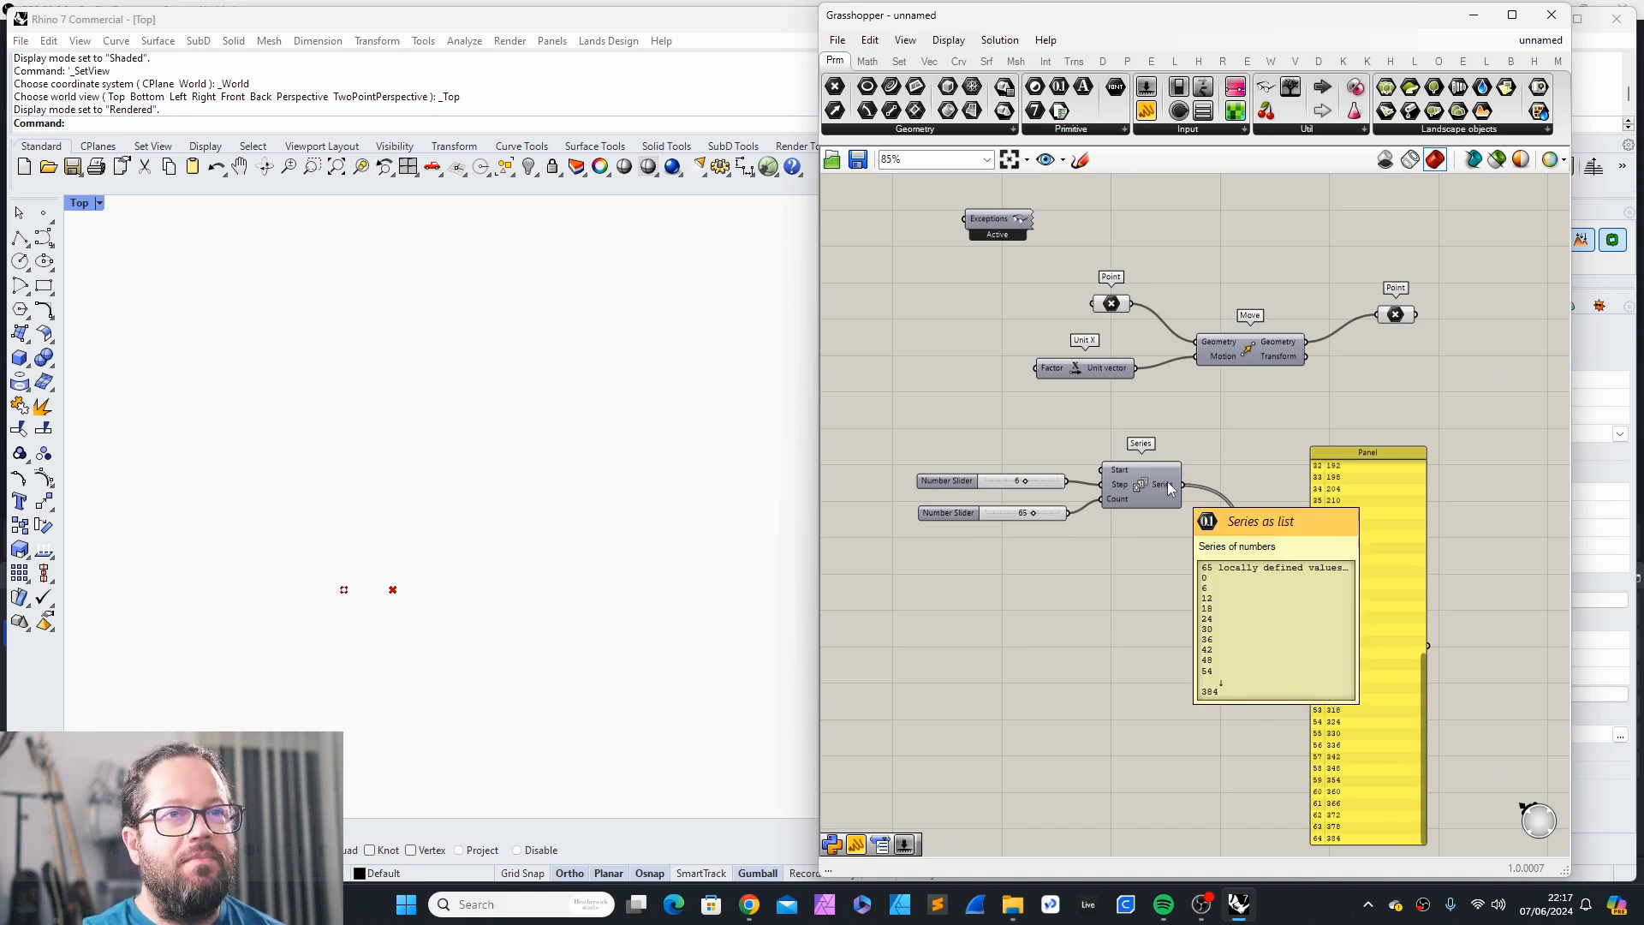
pyautogui.moveTo(1171, 487); pyautogui.dragTo(1032, 374)
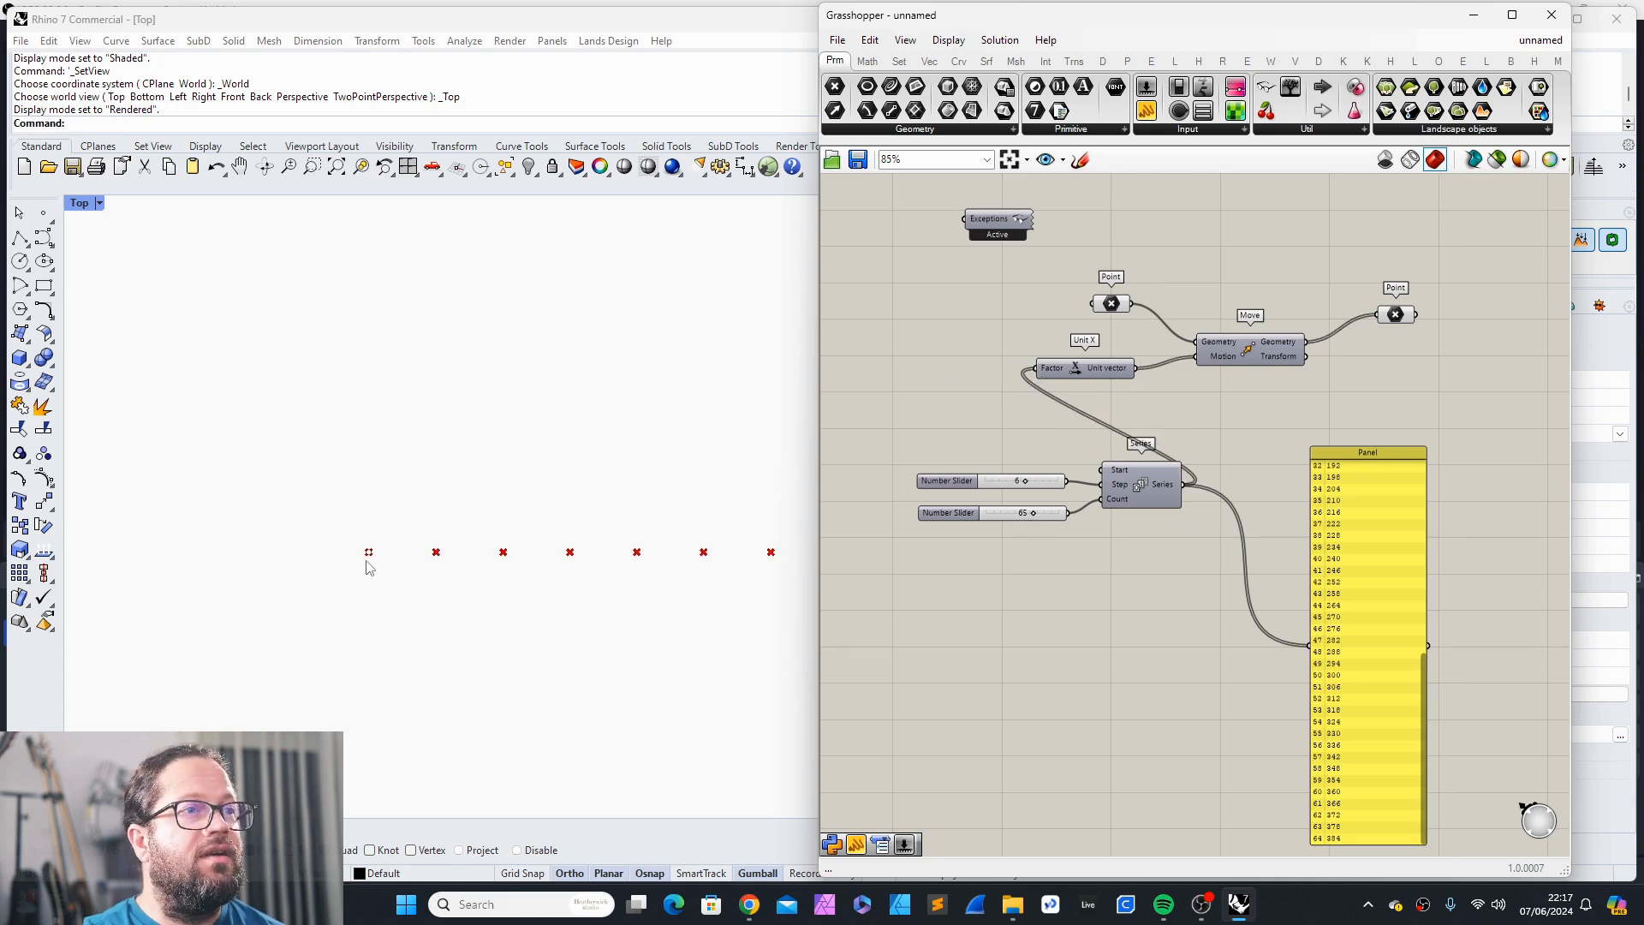
# Step: Spread out the Series, Unit X, Move and Point components, and delete the Panel
pyautogui.moveTo(1135, 489); pyautogui.dragTo(1127, 471)
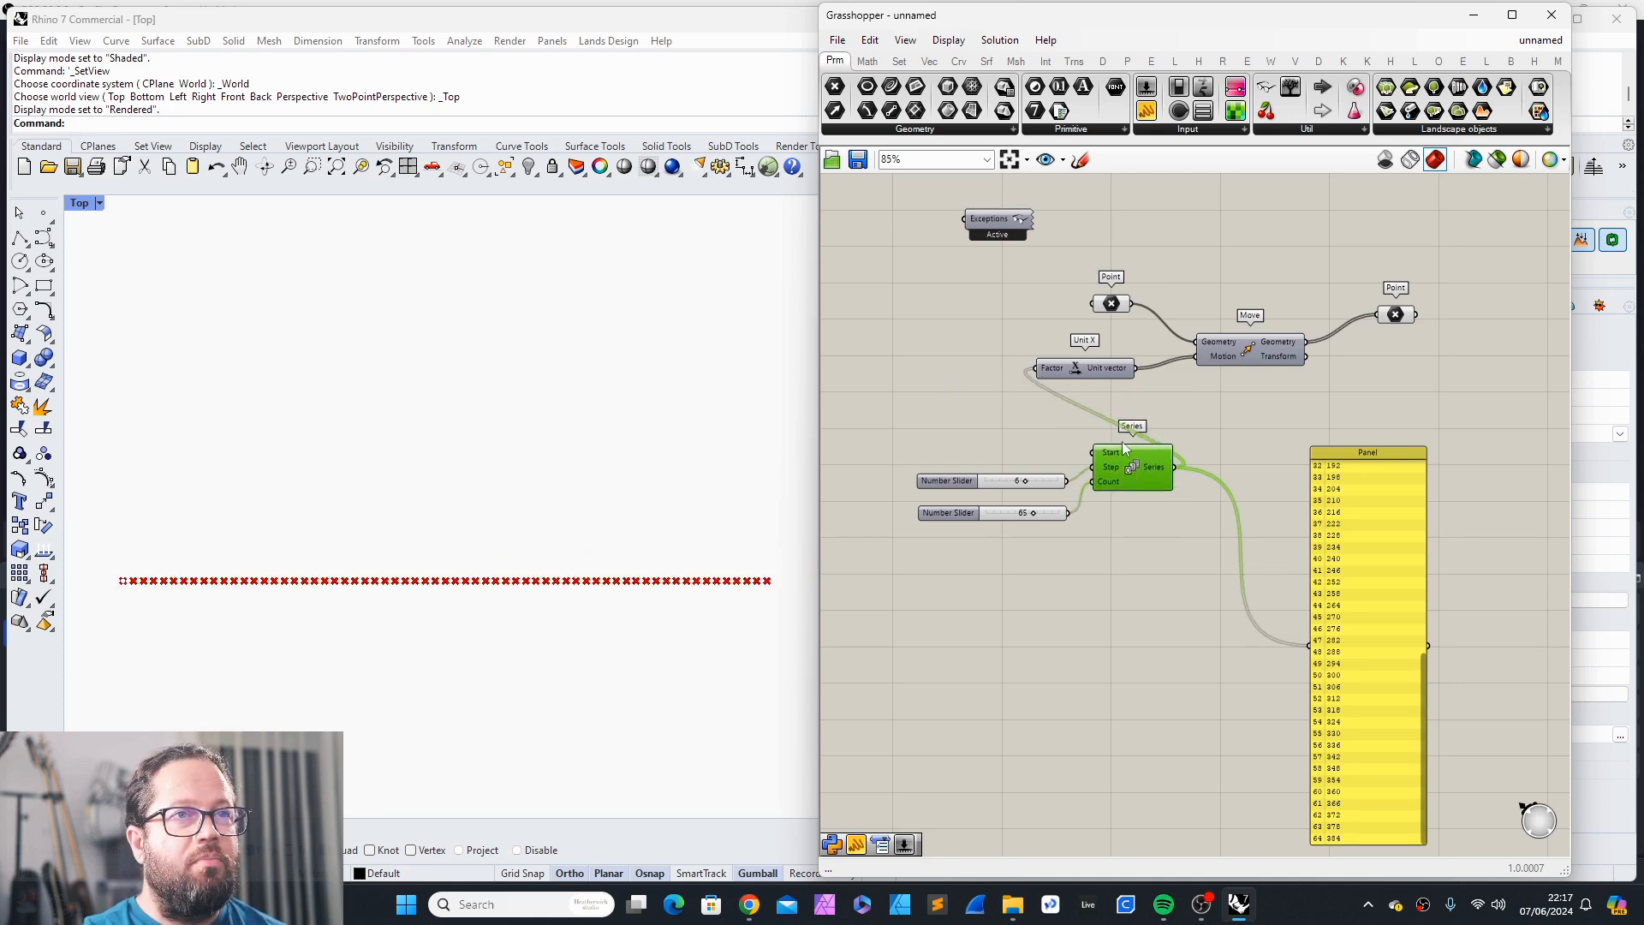
pyautogui.moveTo(1100, 370); pyautogui.dragTo(1146, 370)
pyautogui.moveTo(1089, 255); pyautogui.dragTo(1475, 398)
pyautogui.moveTo(1251, 348); pyautogui.dragTo(1344, 353)
pyautogui.click(1346, 455)
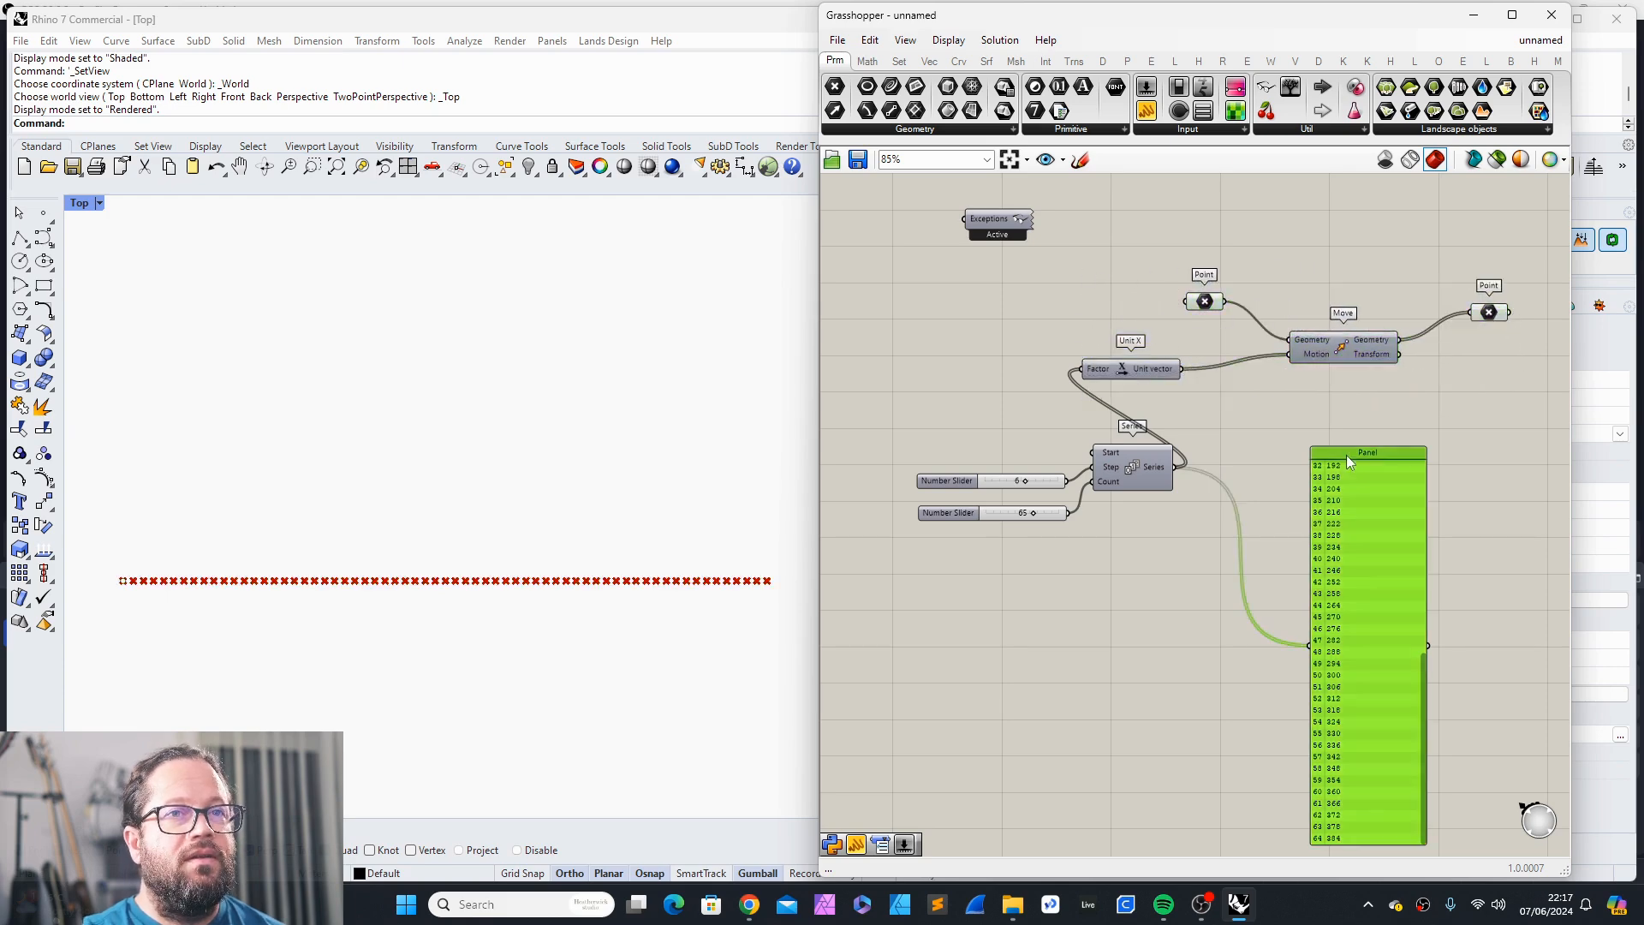
pyautogui.press('Delete')
pyautogui.scroll(-2, 1195, 465)
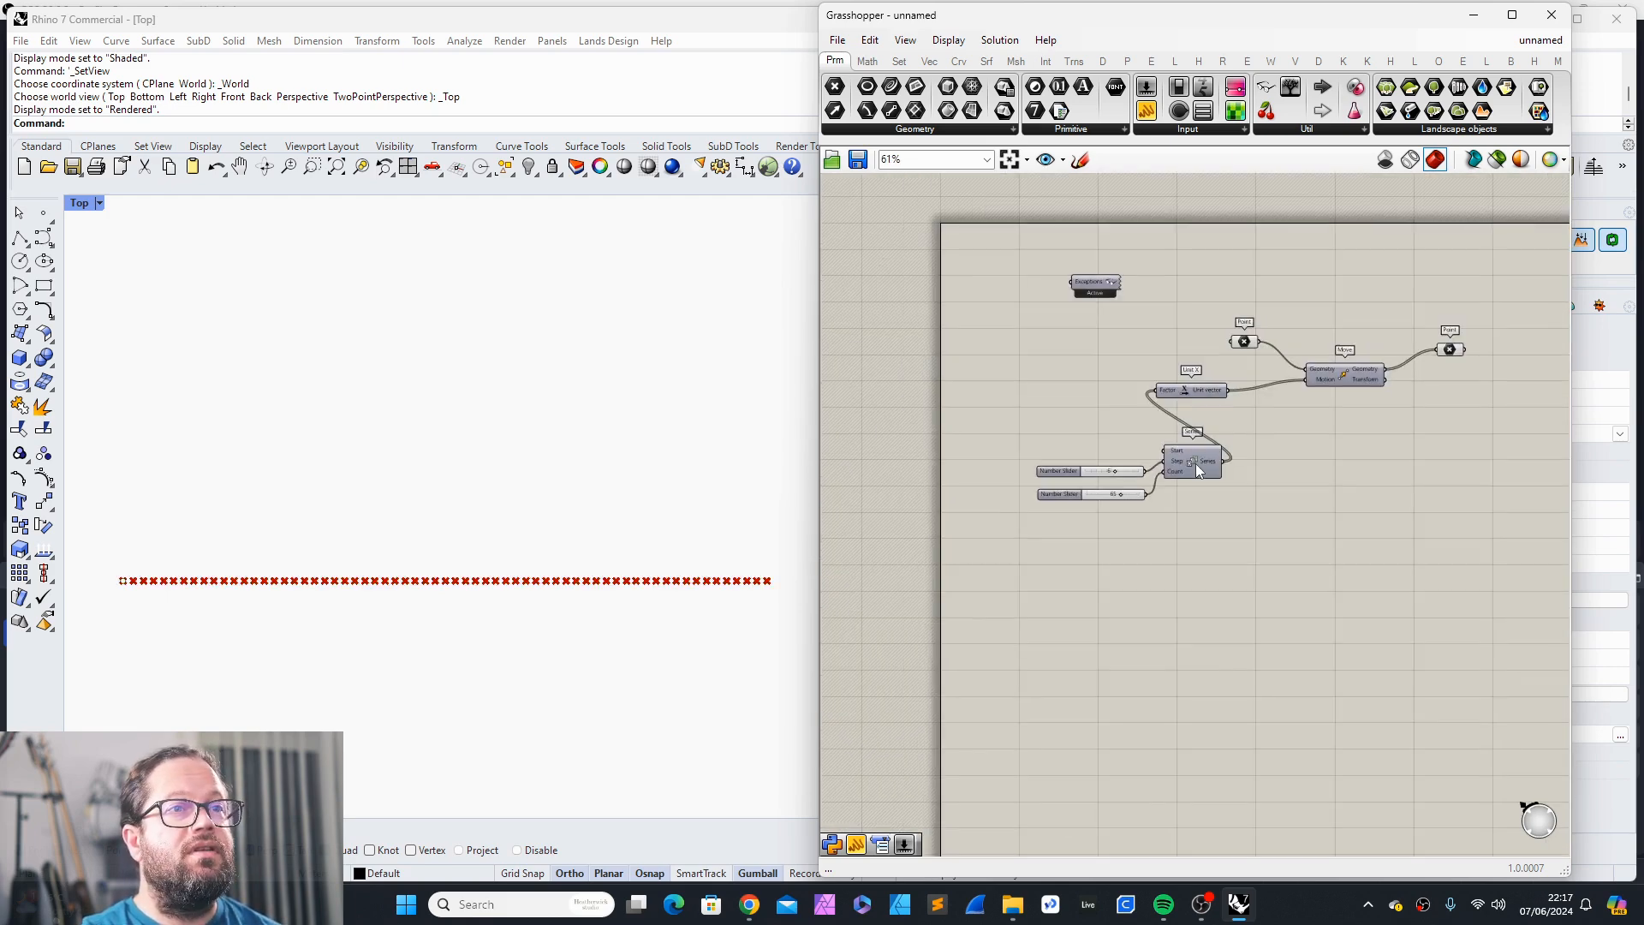
# Step: Set the Step slider to 3 and the Count slider to 29, and examine the point row in the Top view
pyautogui.moveTo(1099, 463); pyautogui.dragTo(1081, 464)
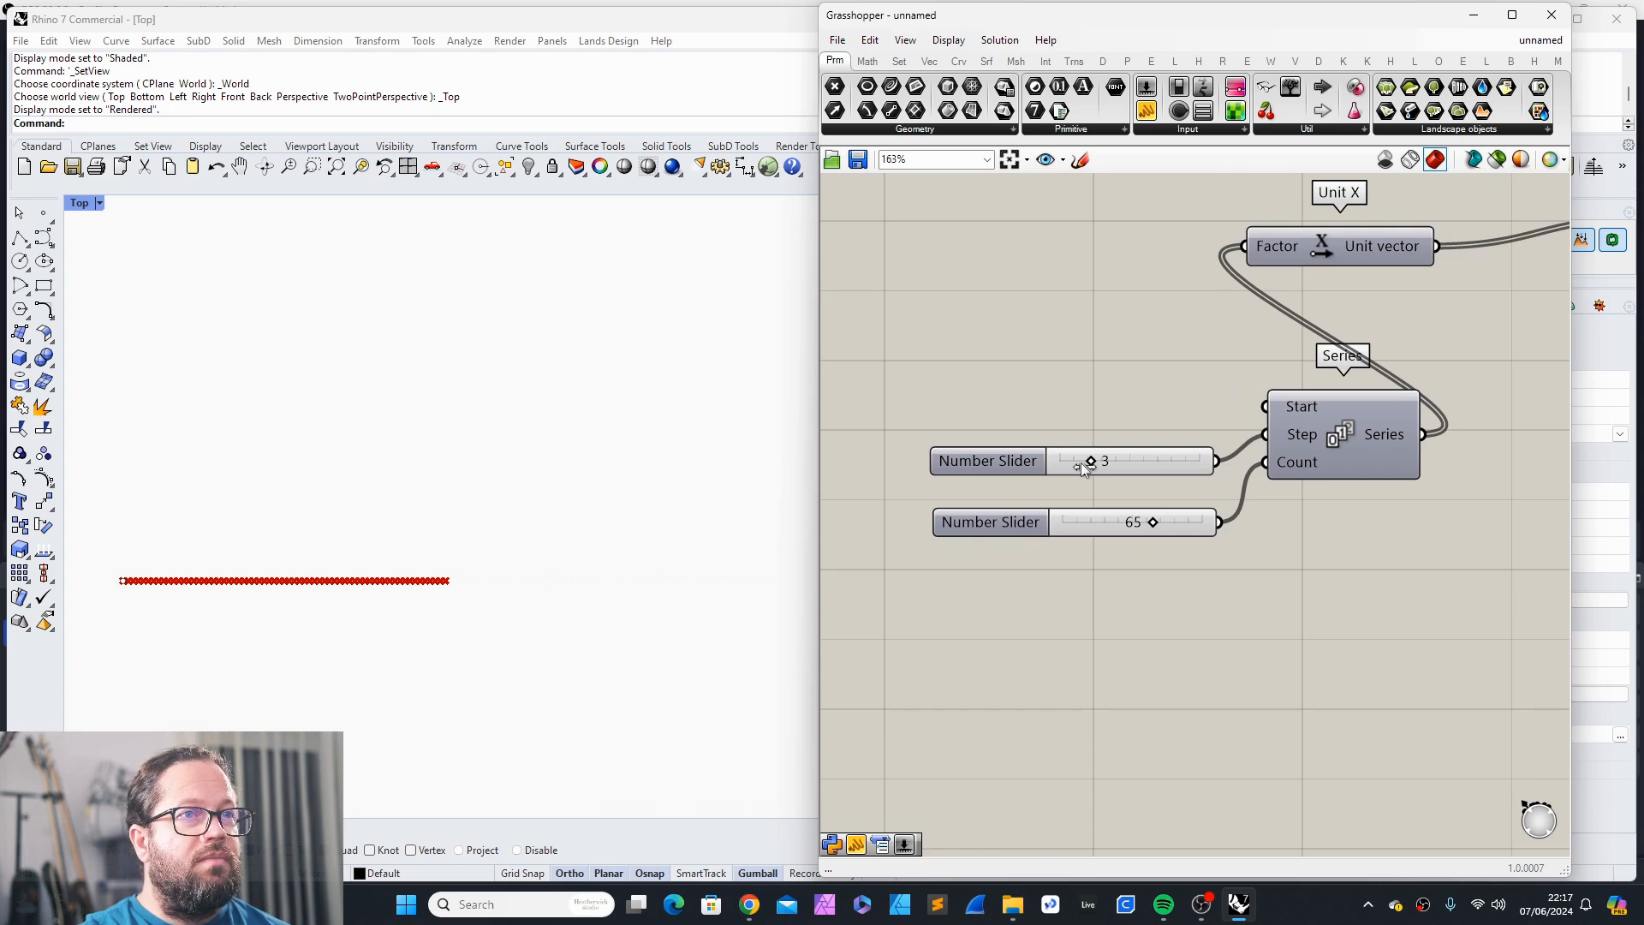
pyautogui.moveTo(1153, 523); pyautogui.dragTo(1090, 520)
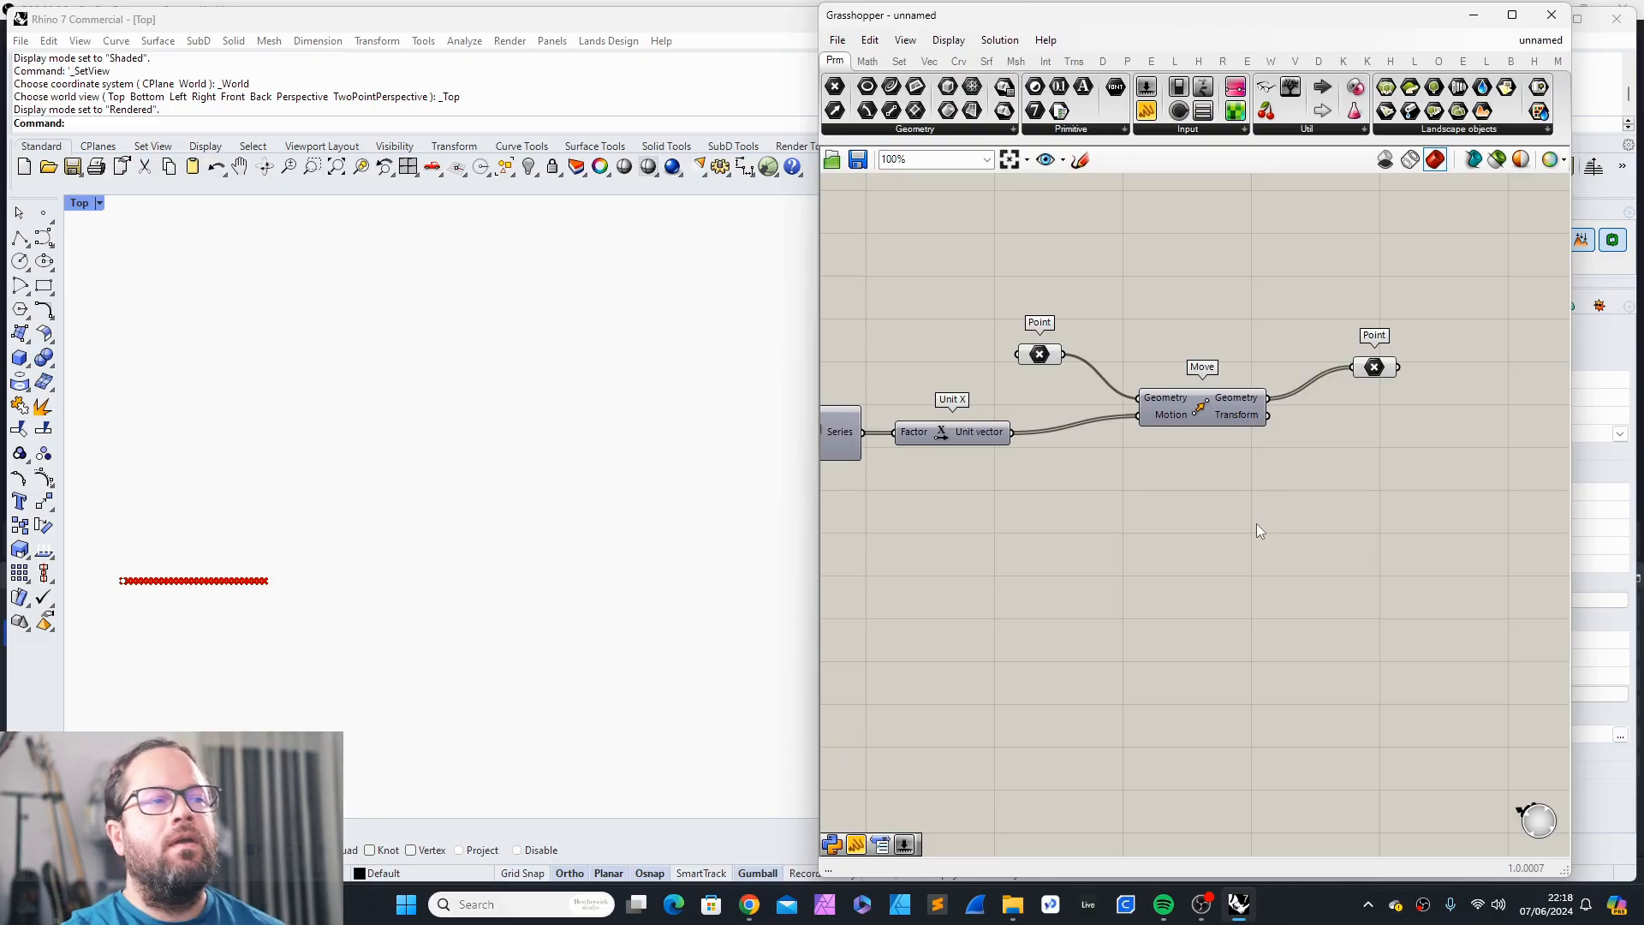
pyautogui.click(362, 553)
pyautogui.scroll(-5, 363, 579)
pyautogui.scroll(3, 229, 590)
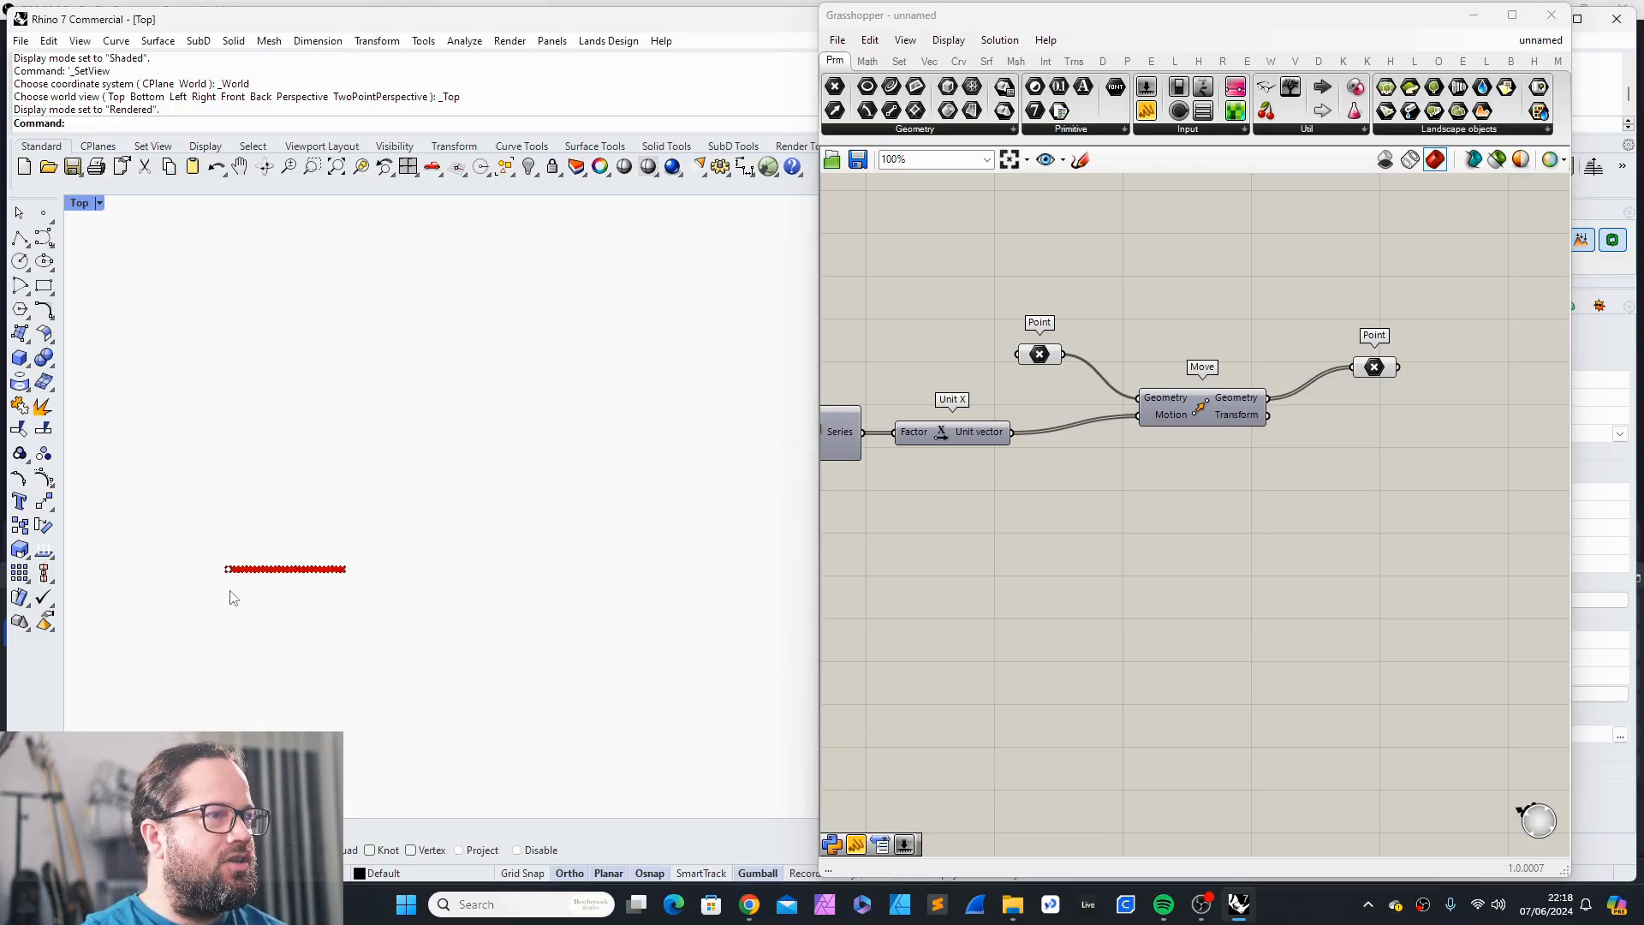
pyautogui.scroll(7, 300, 558)
pyautogui.scroll(3, 304, 565)
pyautogui.scroll(-2, 463, 605)
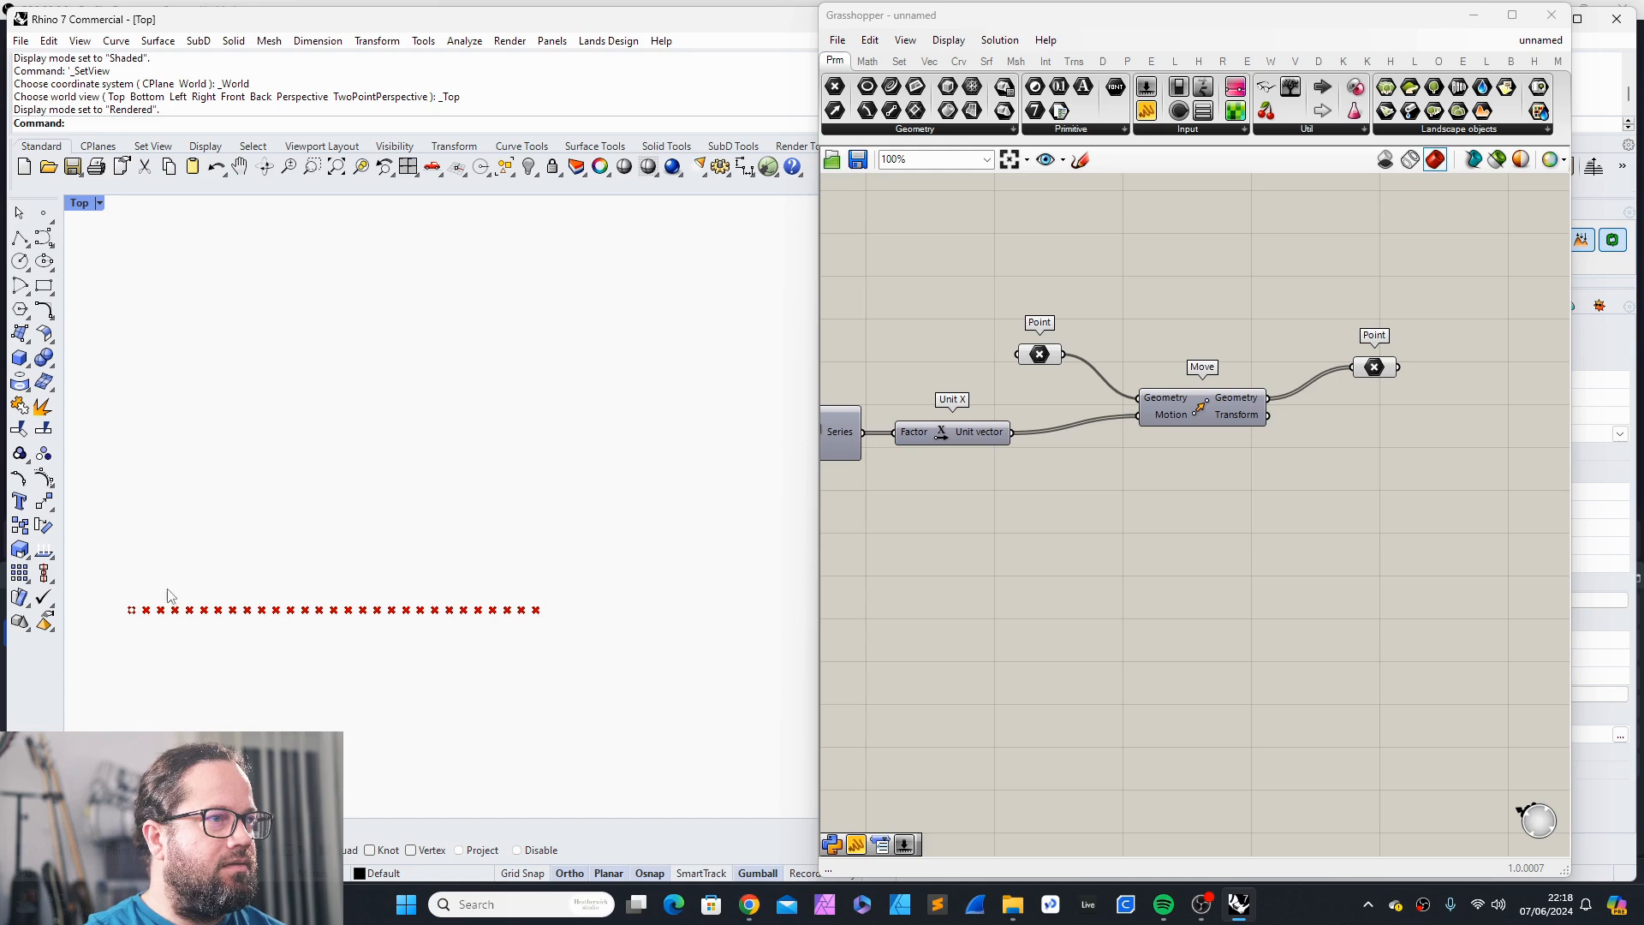
# Step: Bring the Move component and its input and output Point components closer to Unit X
pyautogui.moveTo(982, 297); pyautogui.dragTo(1407, 476)
pyautogui.moveTo(1214, 420); pyautogui.dragTo(1161, 436)
pyautogui.click(1201, 309)
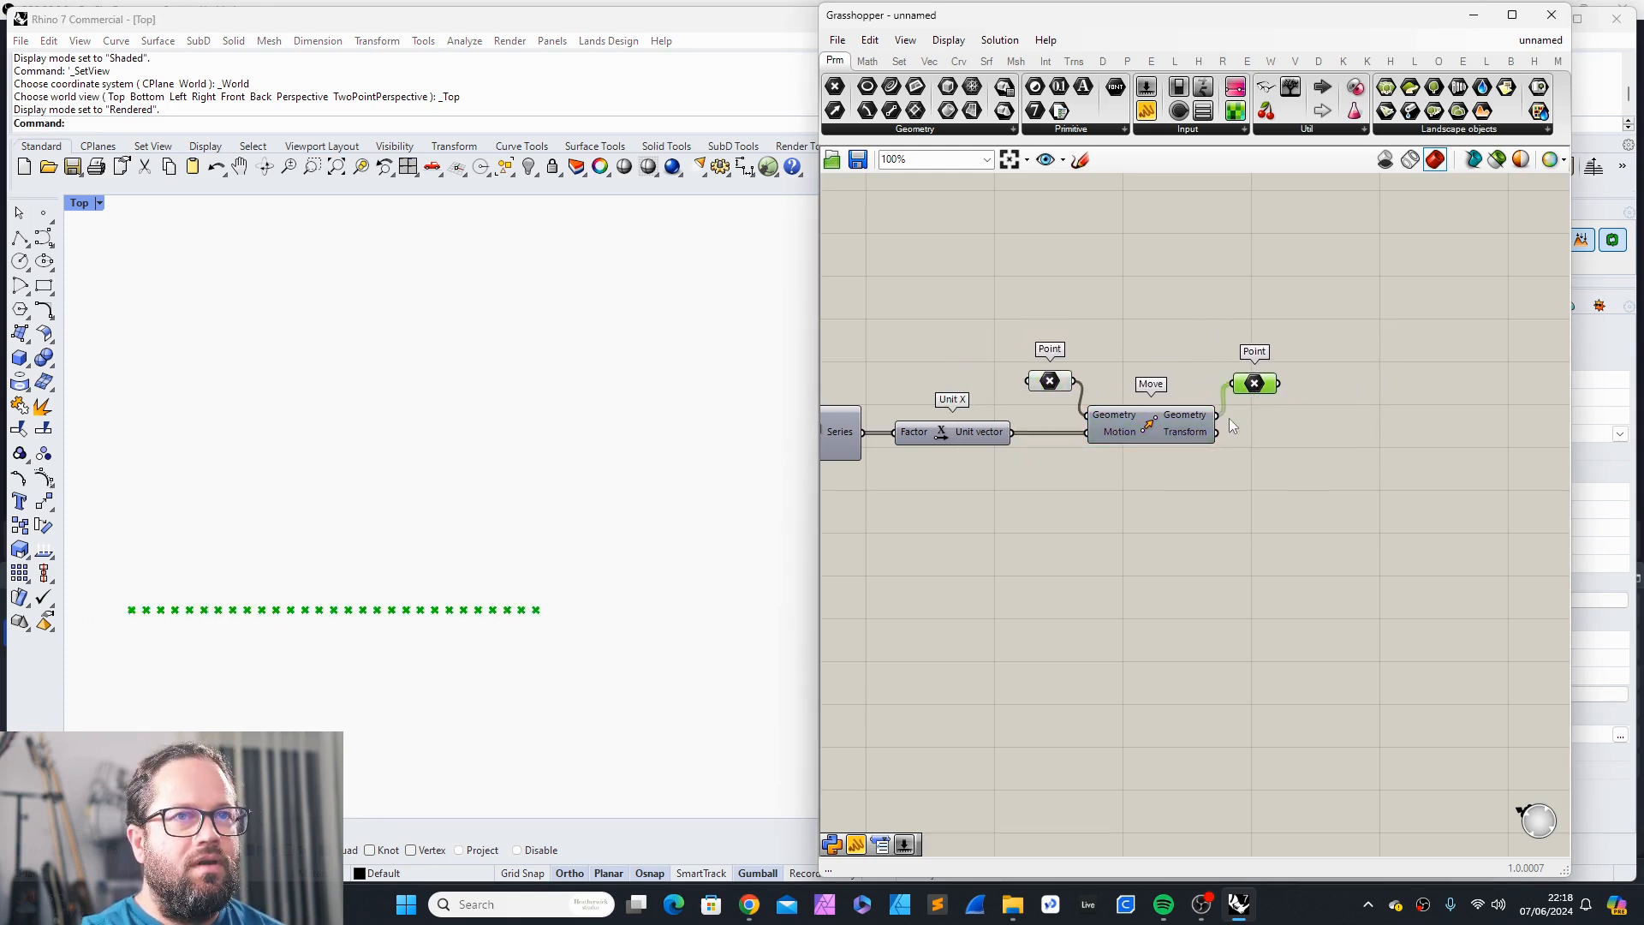
pyautogui.scroll(-3, 1081, 413)
pyautogui.scroll(2, 1066, 369)
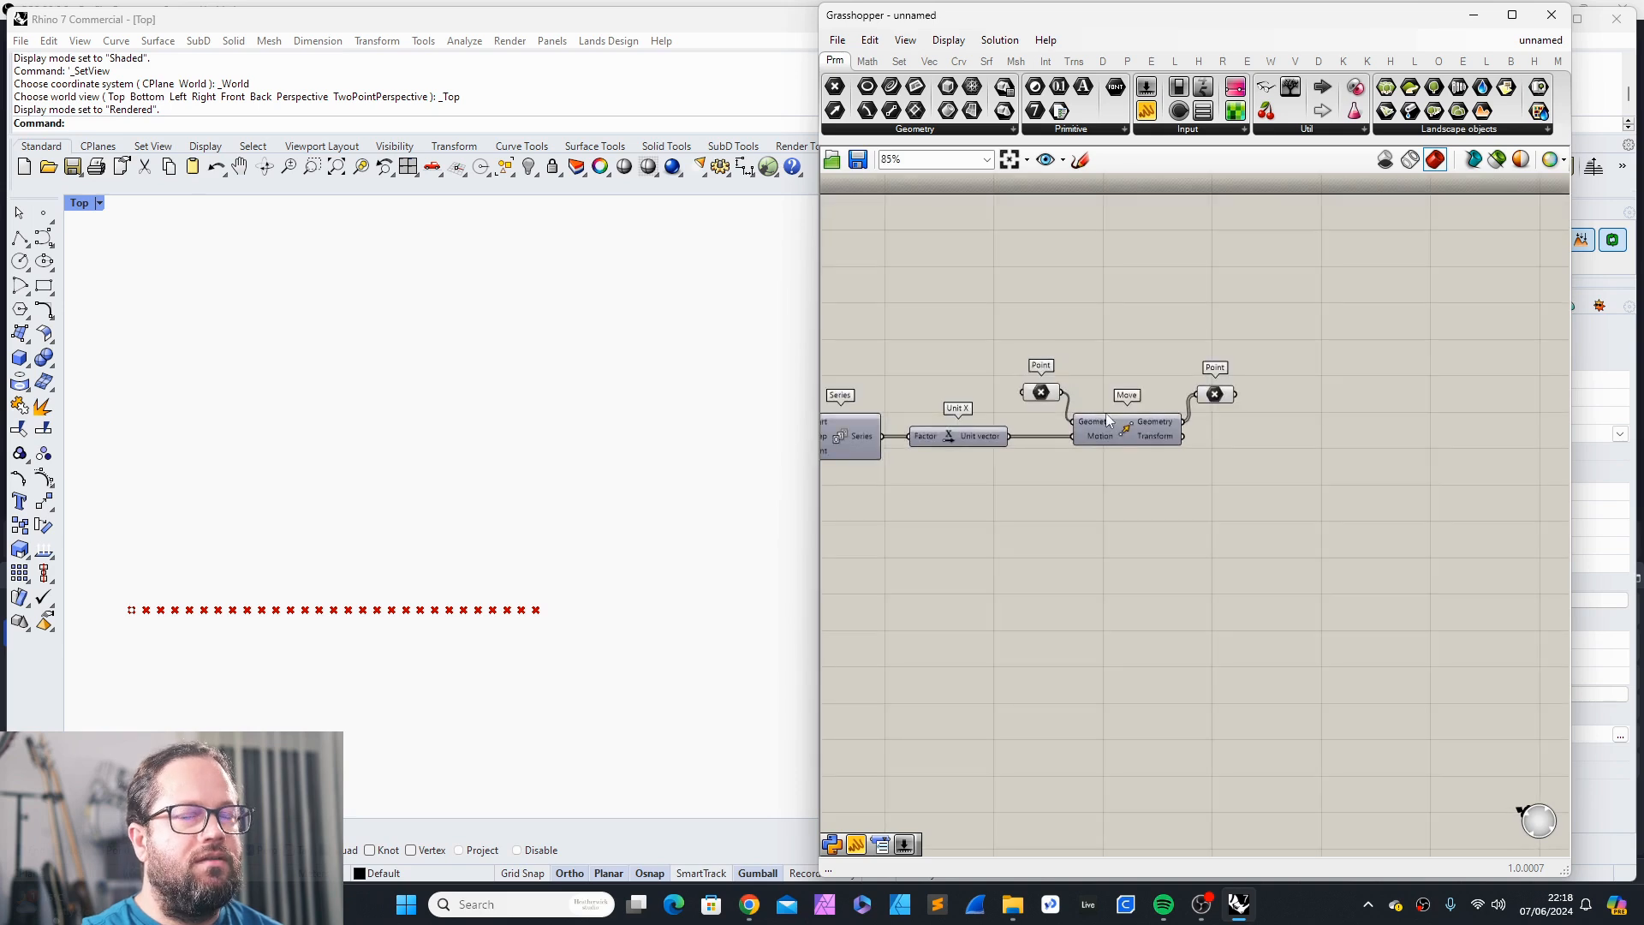
pyautogui.moveTo(1007, 334); pyautogui.dragTo(1293, 494)
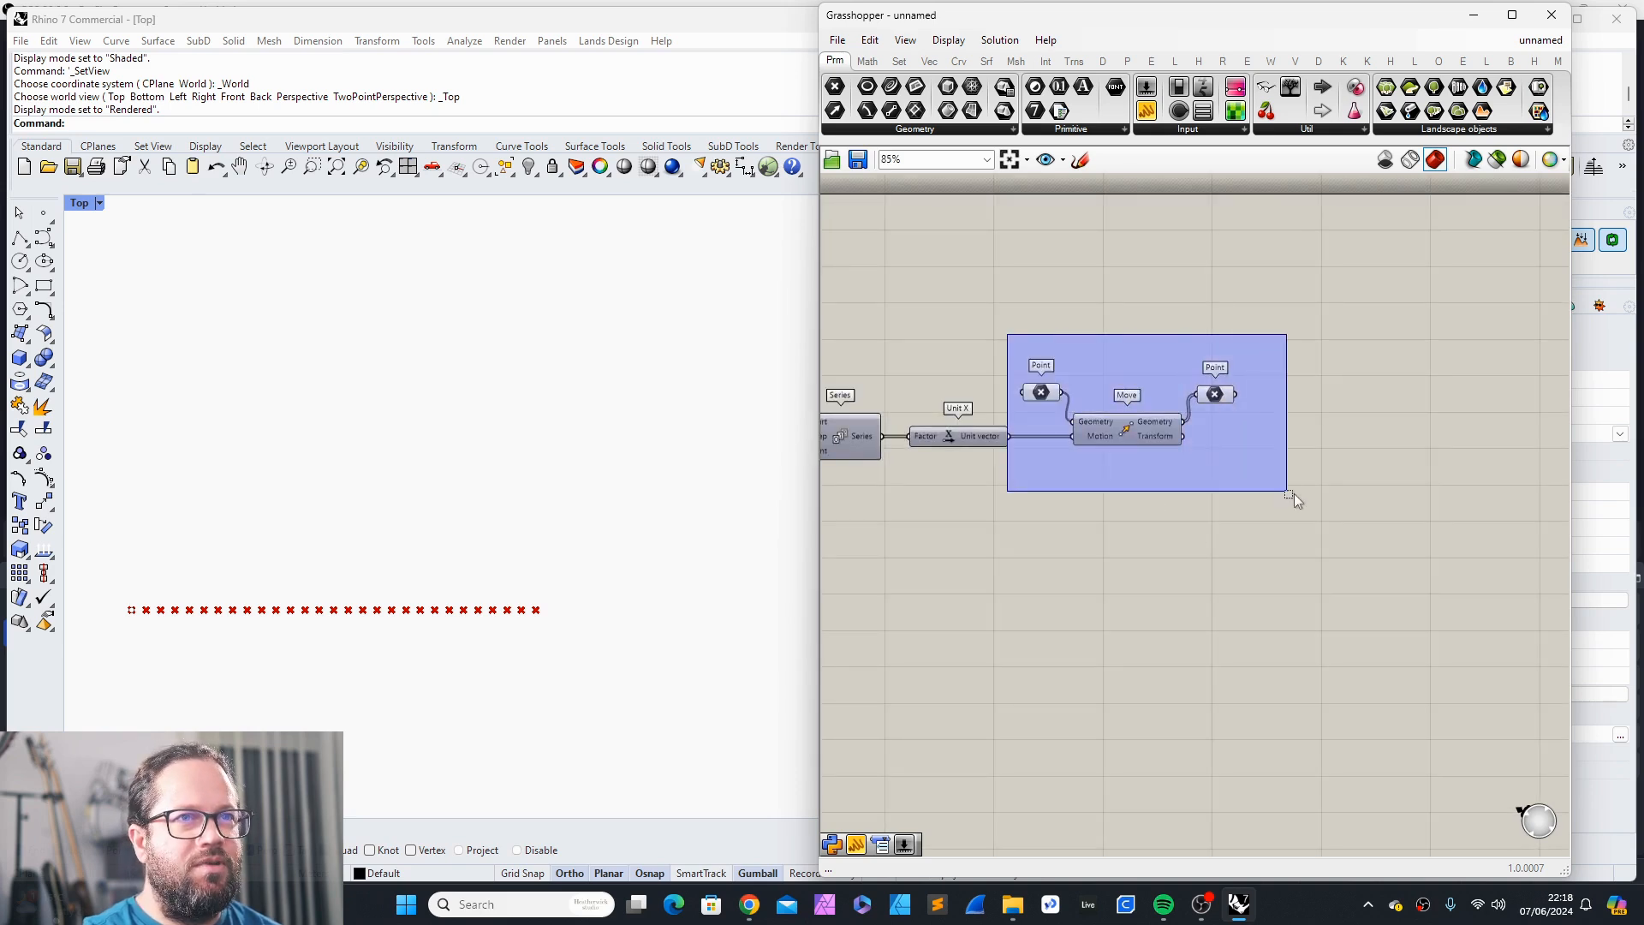
pyautogui.moveTo(1133, 427); pyautogui.dragTo(1133, 429)
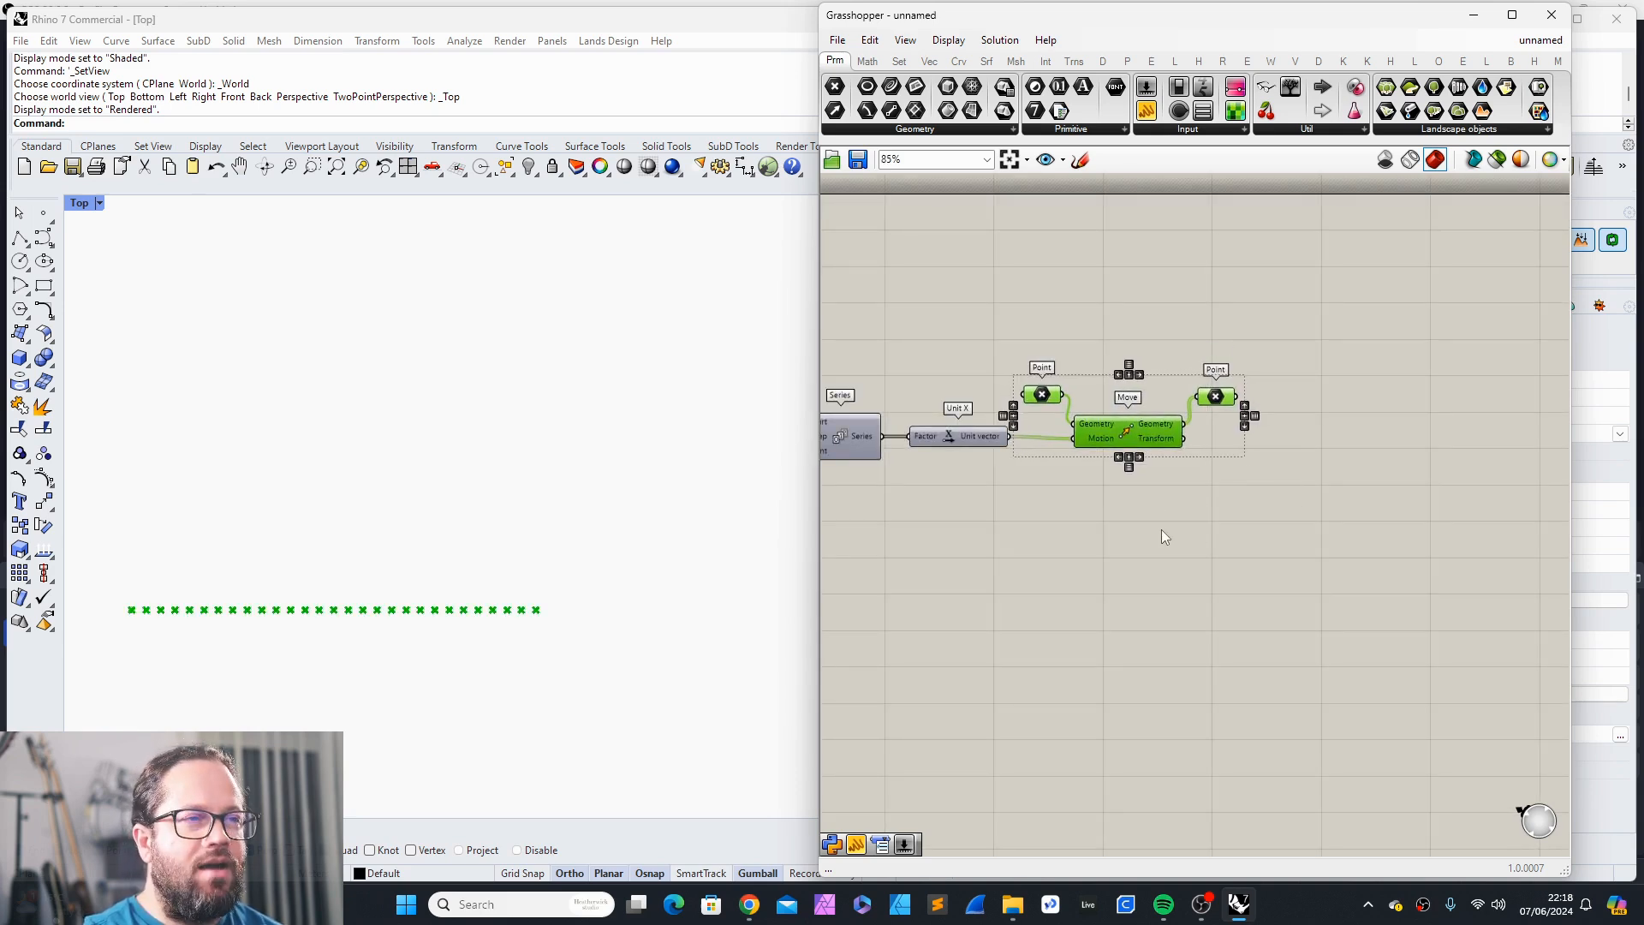
pyautogui.click(1314, 408)
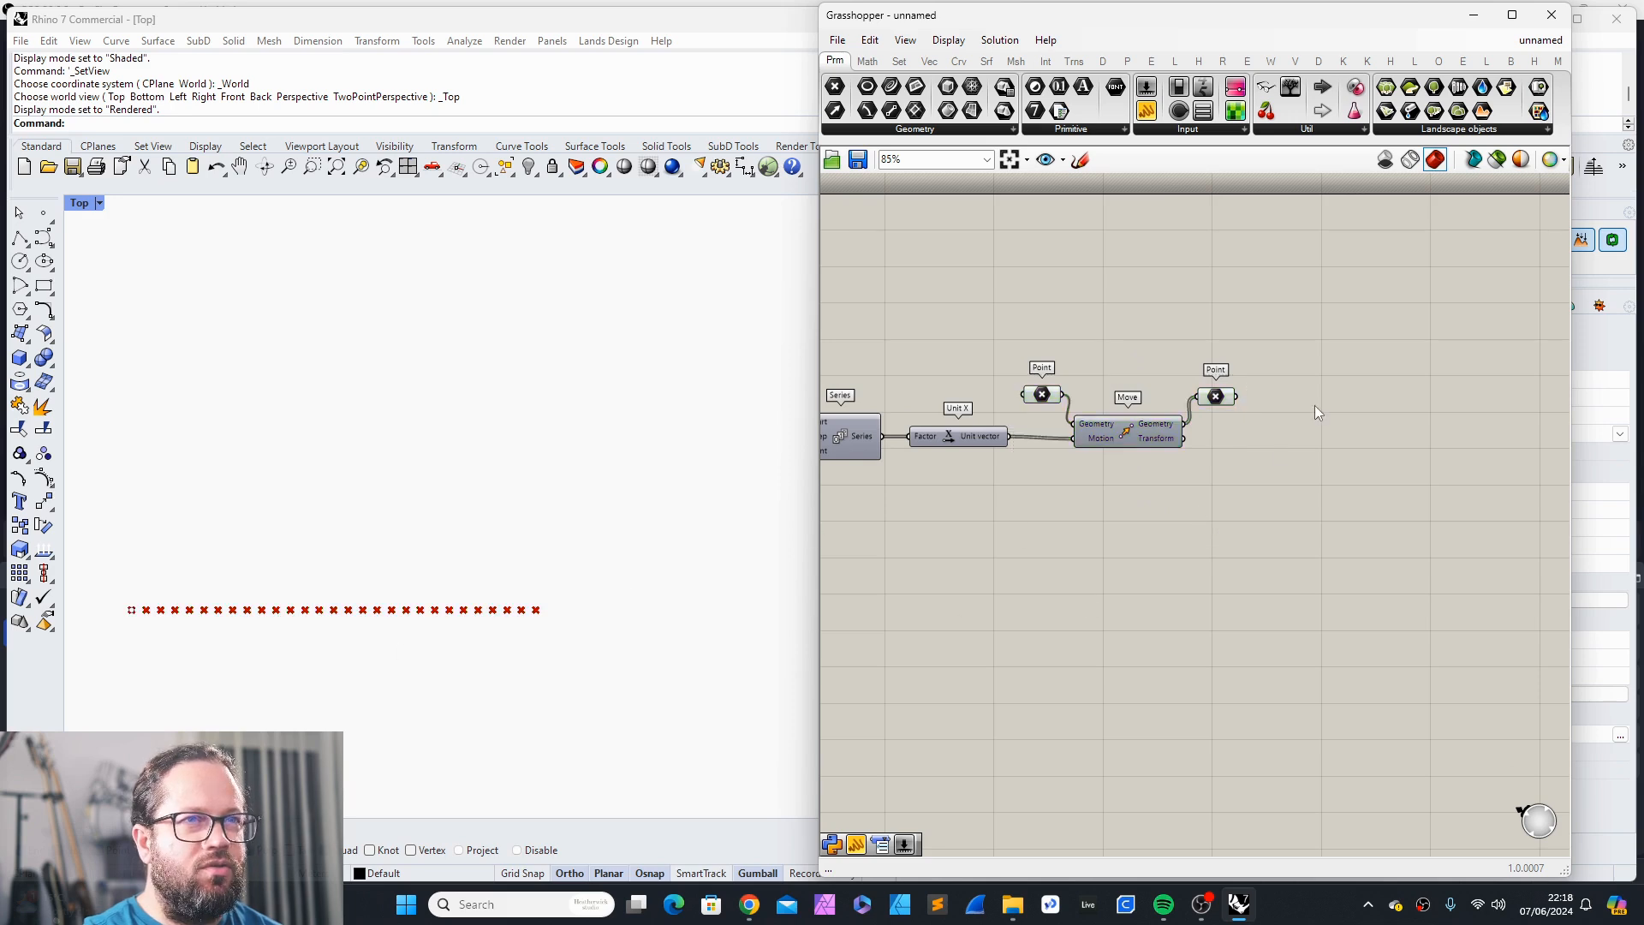
# Step: Set one Rhino point in the input Point component, and place the output Point level with Move's Geometry output
pyautogui.moveTo(1027, 490); pyautogui.dragTo(1128, 456, button='right')
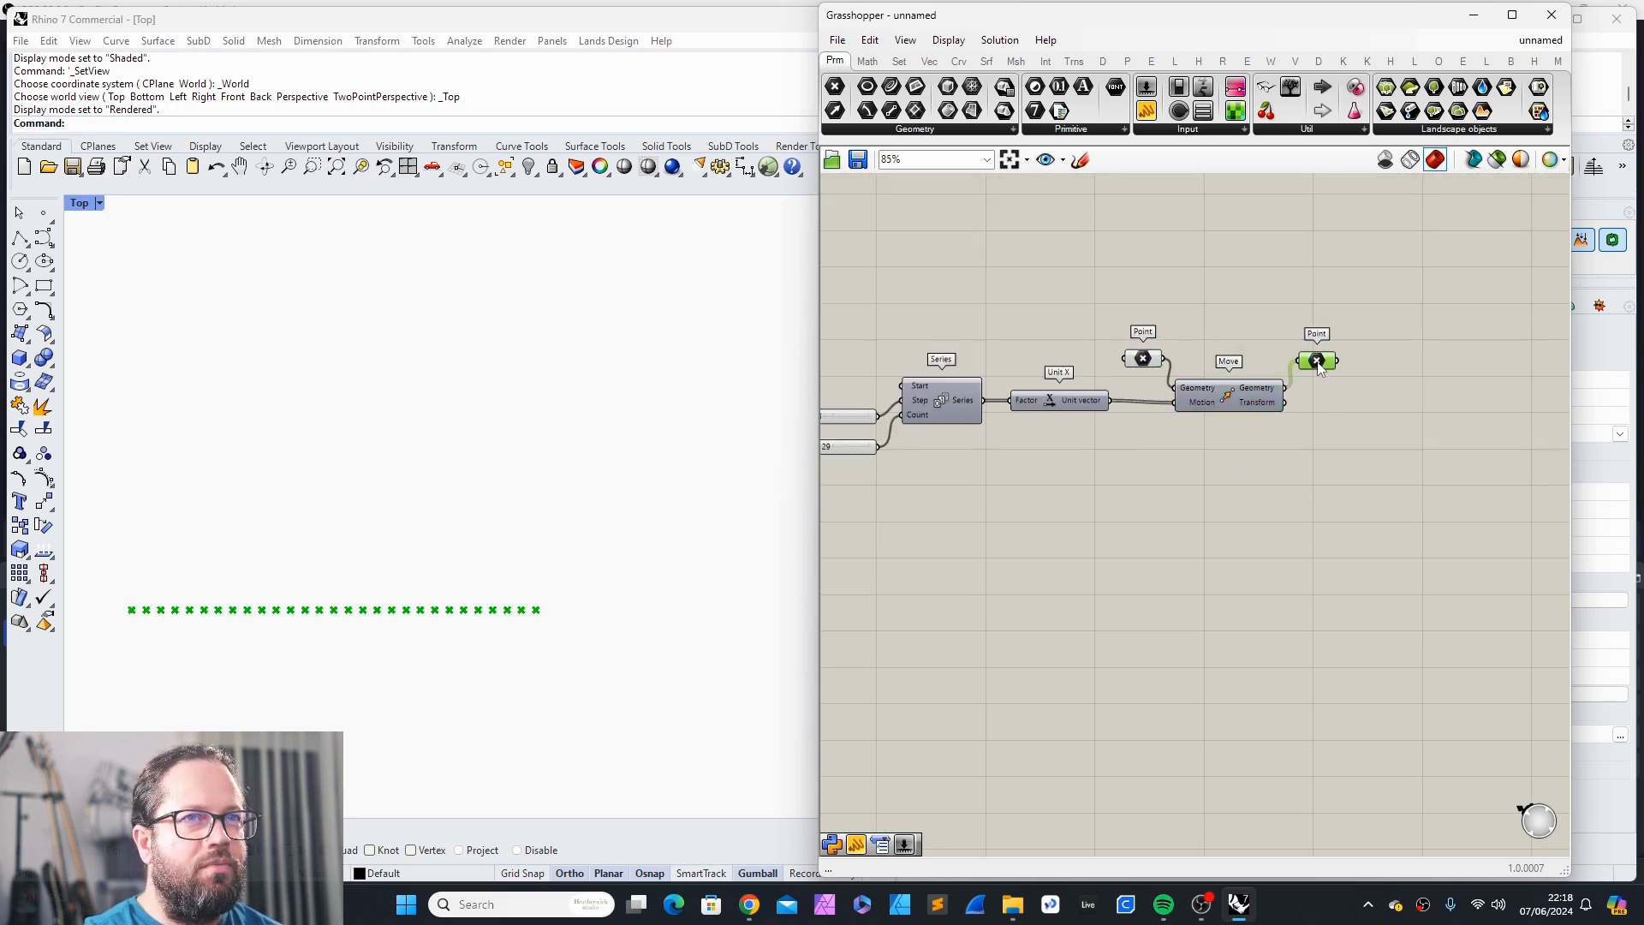
pyautogui.moveTo(1311, 366); pyautogui.dragTo(1328, 360)
pyautogui.click(1229, 396)
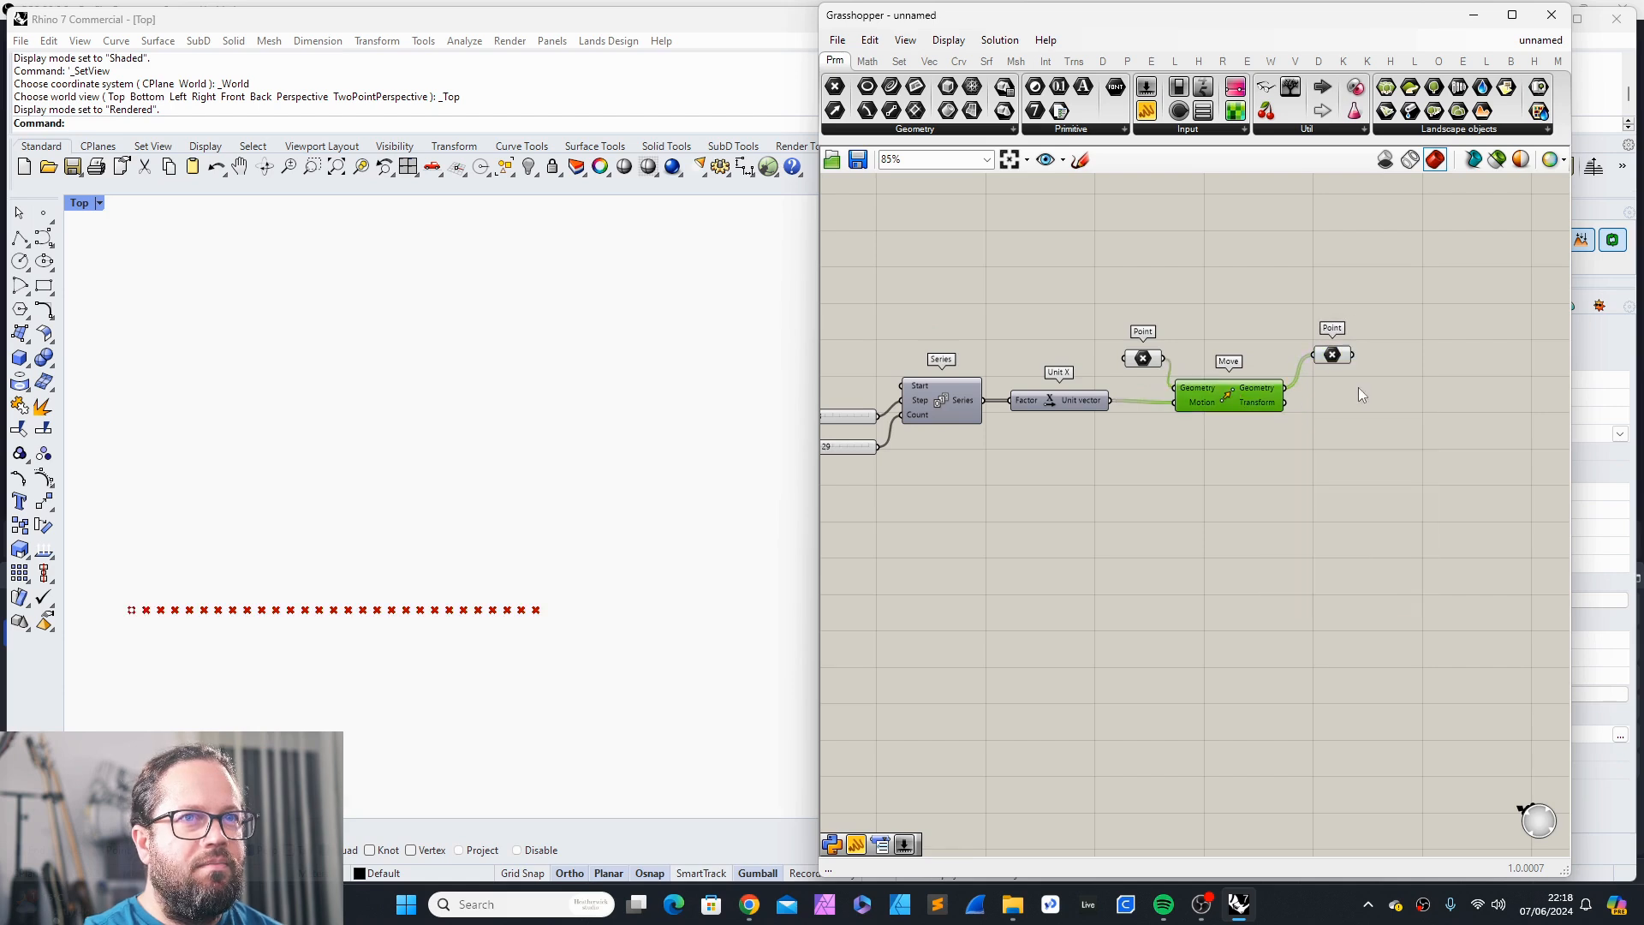
pyautogui.rightClick(1145, 359)
pyautogui.click(1226, 388)
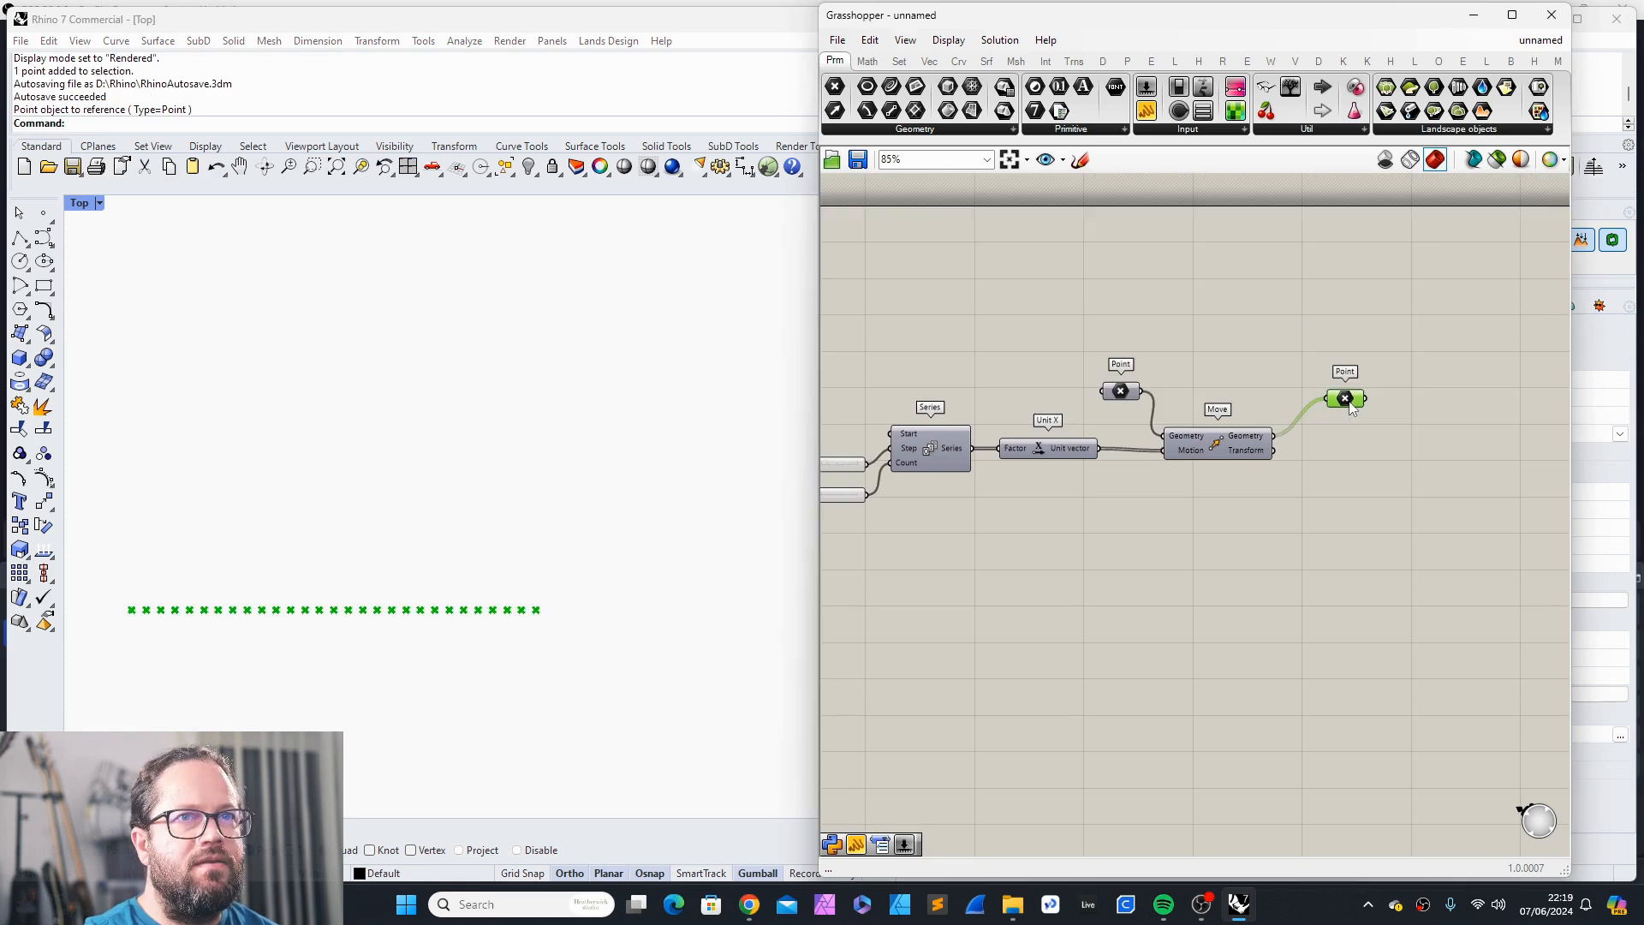
pyautogui.moveTo(1351, 411); pyautogui.dragTo(1363, 451)
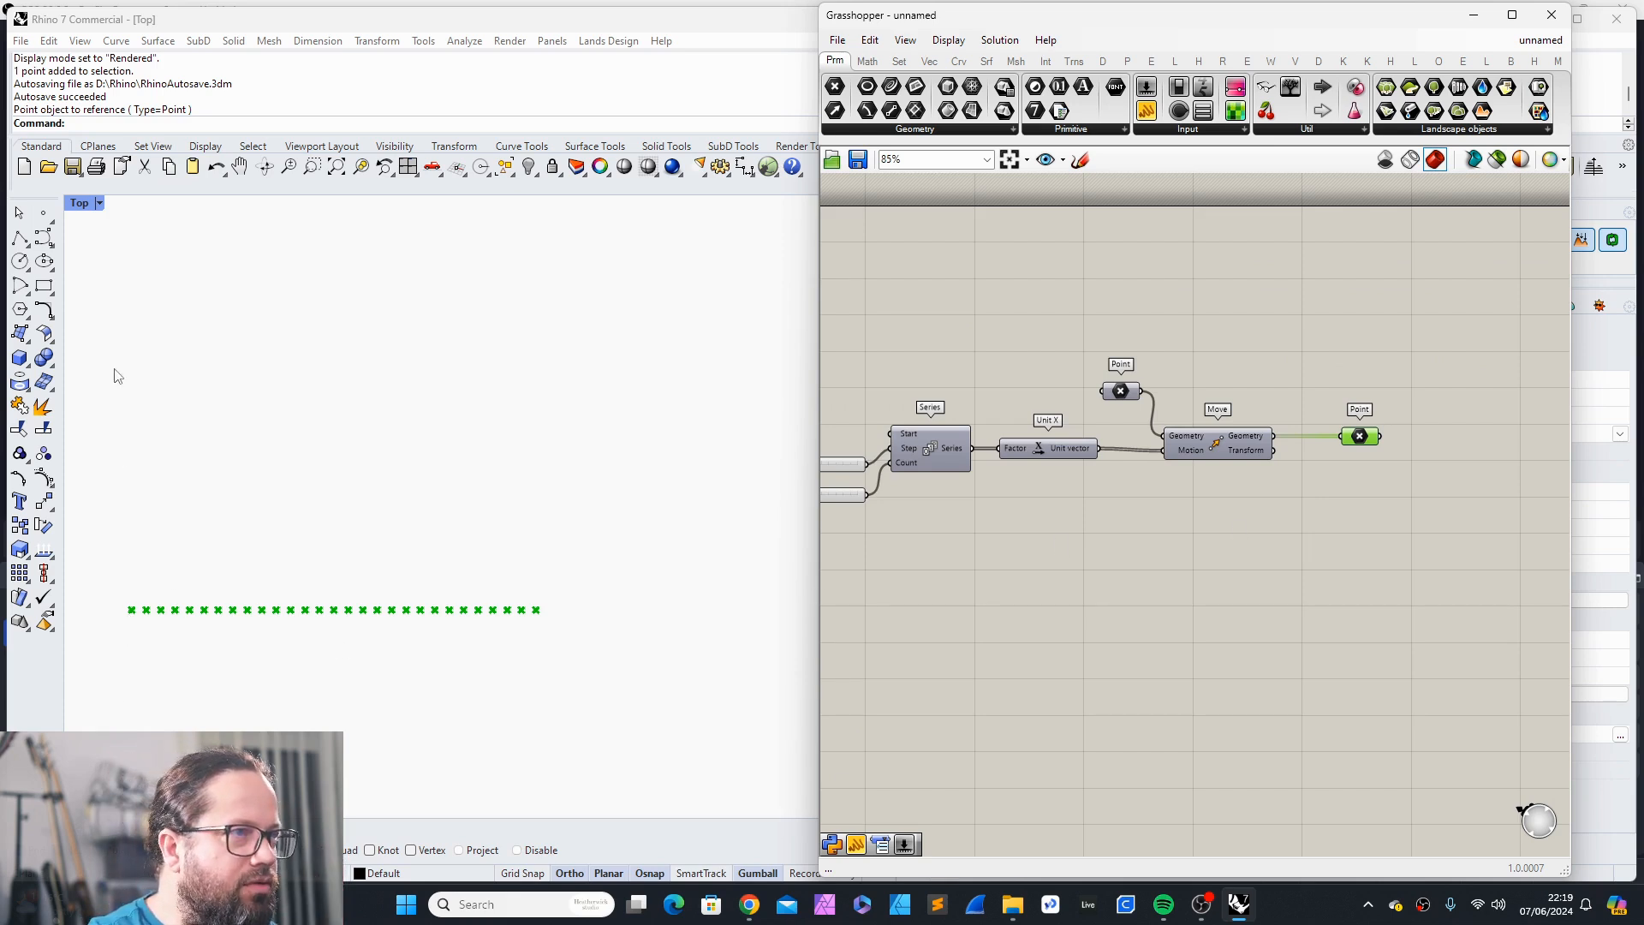
# Step: Add a Unit Y component and place it below the Move component
pyautogui.doubleClick(1164, 537)
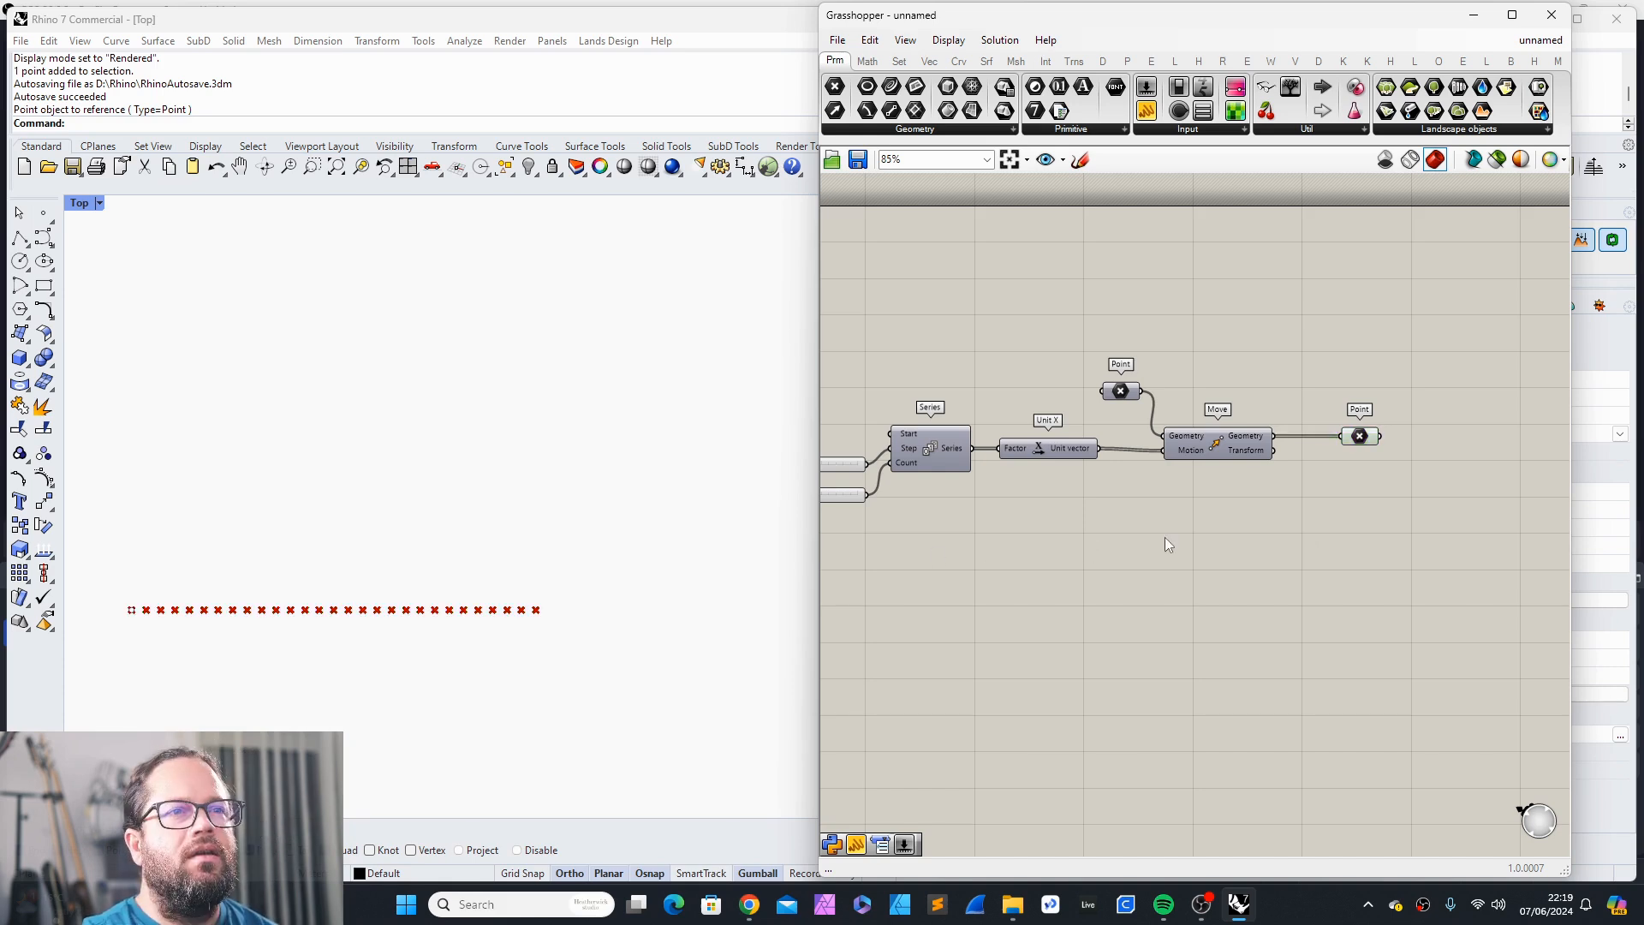
pyautogui.write('y')
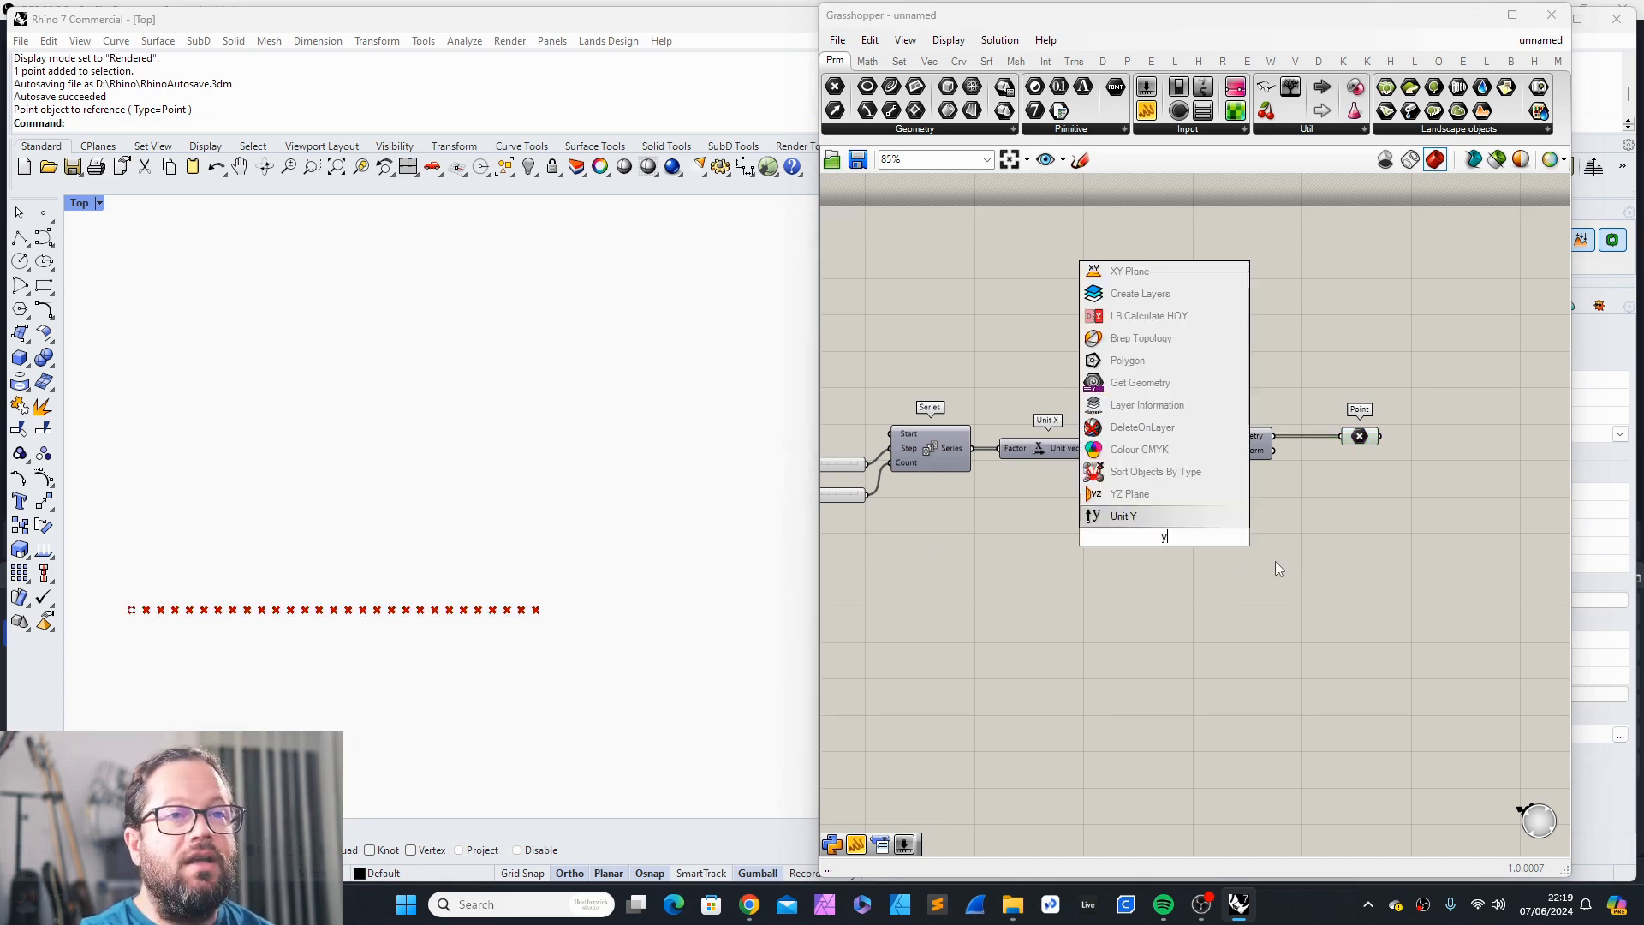
pyautogui.click(1155, 521)
pyautogui.moveTo(1194, 548); pyautogui.dragTo(1271, 531)
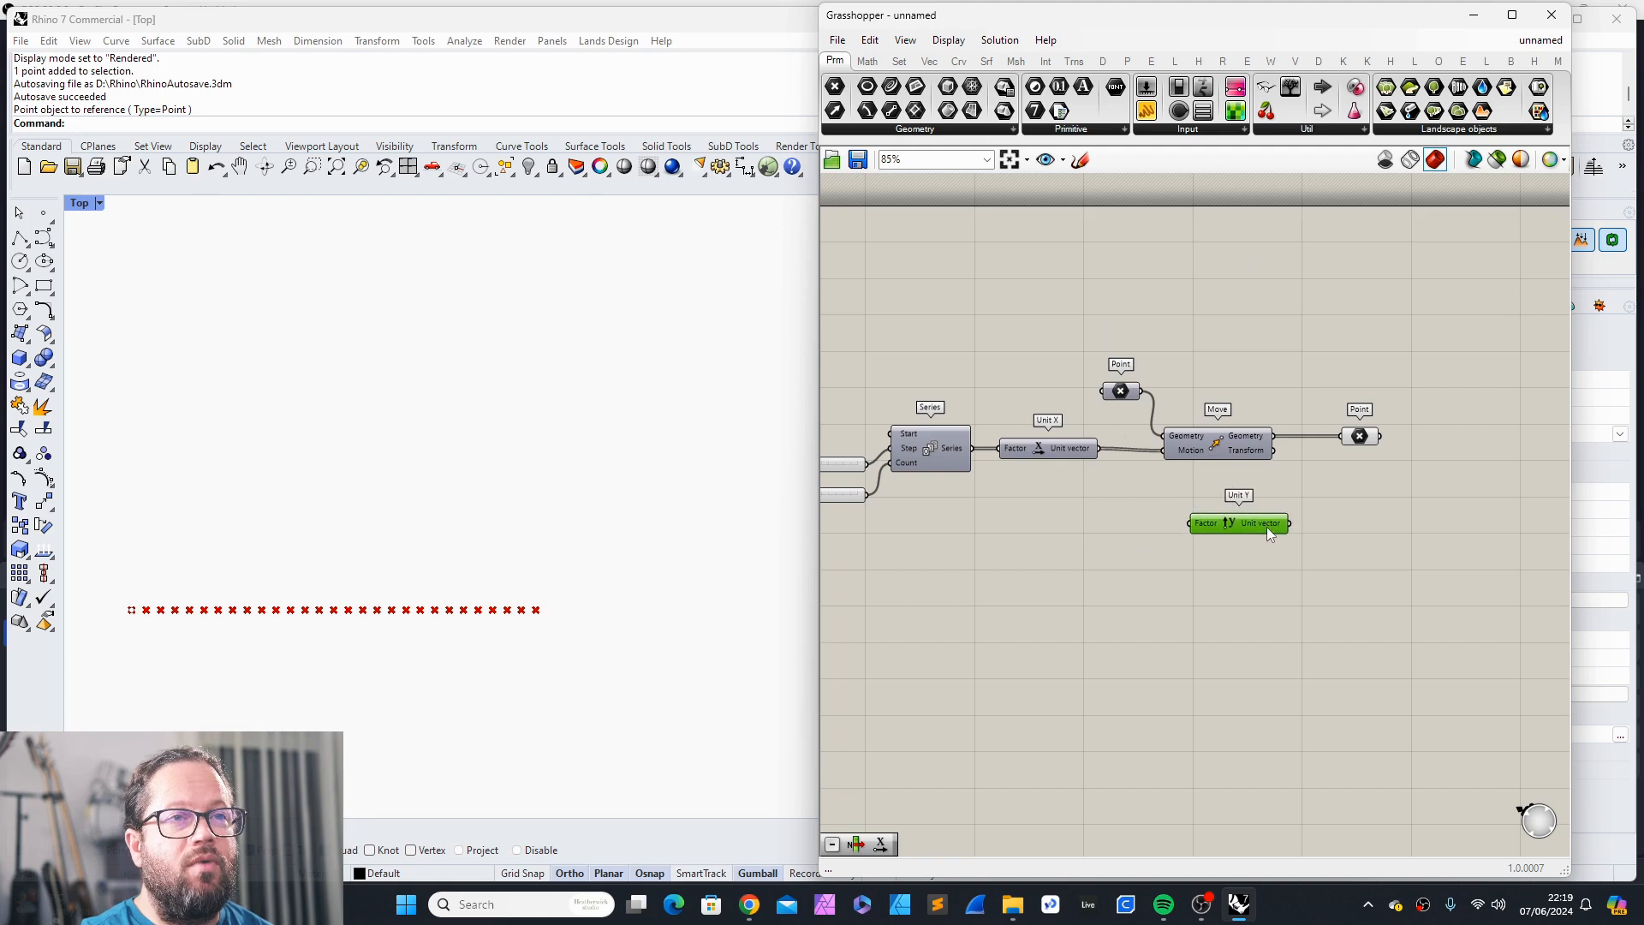
# Step: Duplicate the Move component and place the copy beyond the output Point
pyautogui.click(1251, 454)
pyautogui.hotkey('ctrl', 'c')
pyautogui.hotkey('ctrl', 'v')
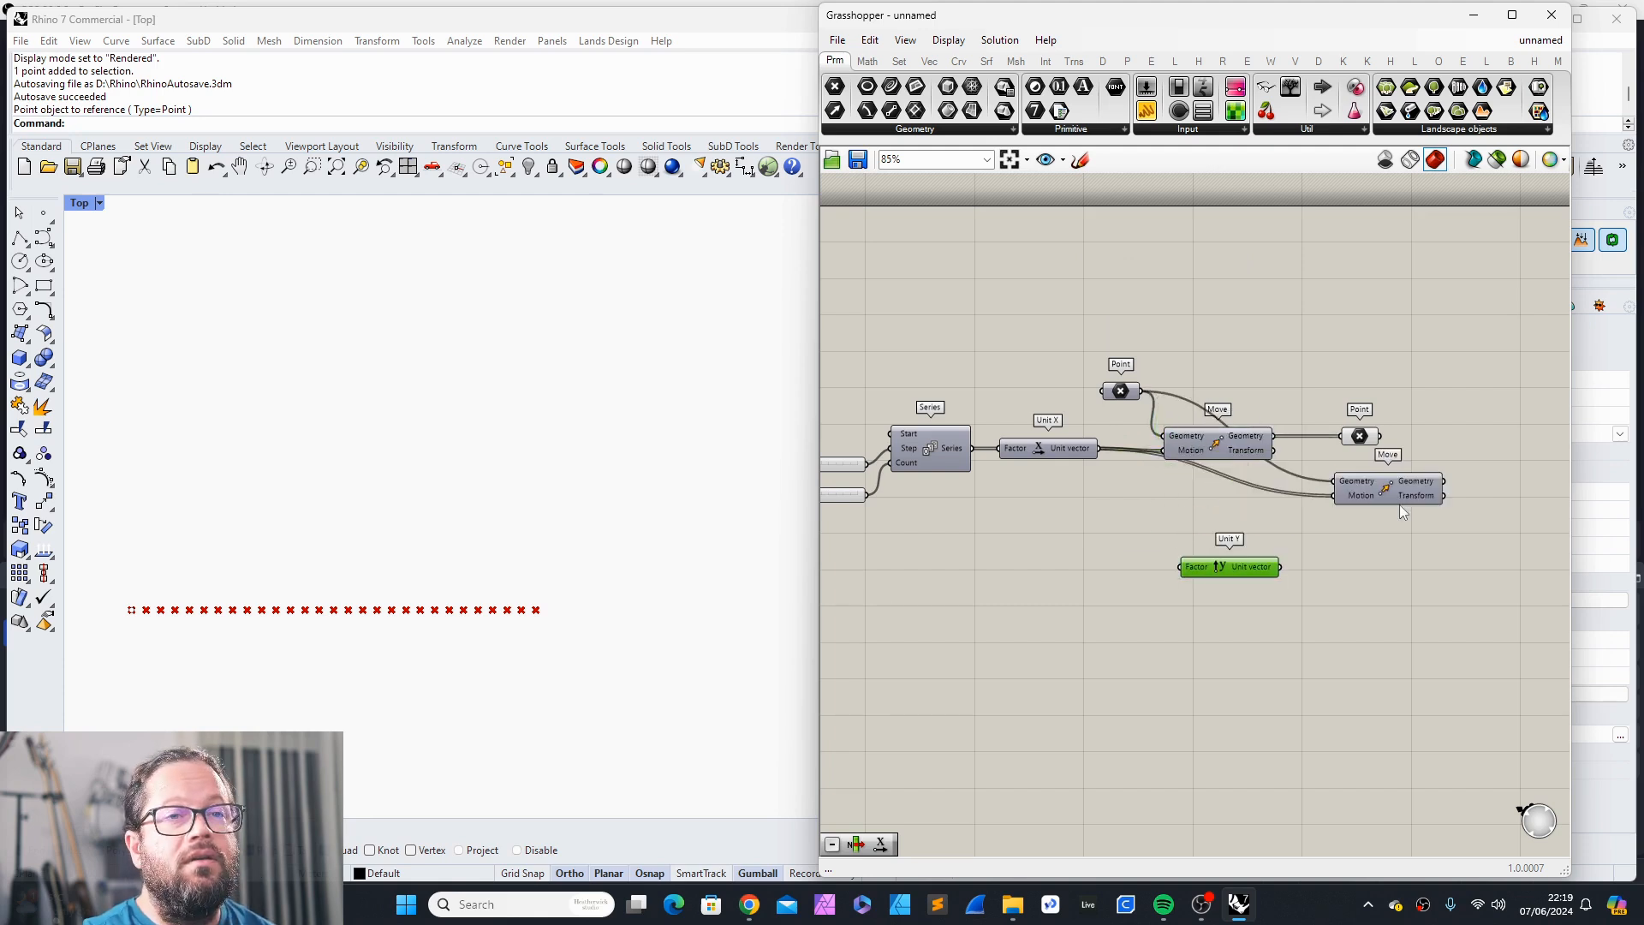
pyautogui.moveTo(1399, 492); pyautogui.dragTo(1509, 471)
# Step: Feed the output Point into the second Move's Geometry input and the Unit Y vector into its Motion input
pyautogui.moveTo(1366, 442); pyautogui.dragTo(1461, 465)
pyautogui.moveTo(1220, 443); pyautogui.dragTo(1226, 419)
pyautogui.moveTo(1283, 567); pyautogui.dragTo(1461, 478)
pyautogui.click(1451, 529)
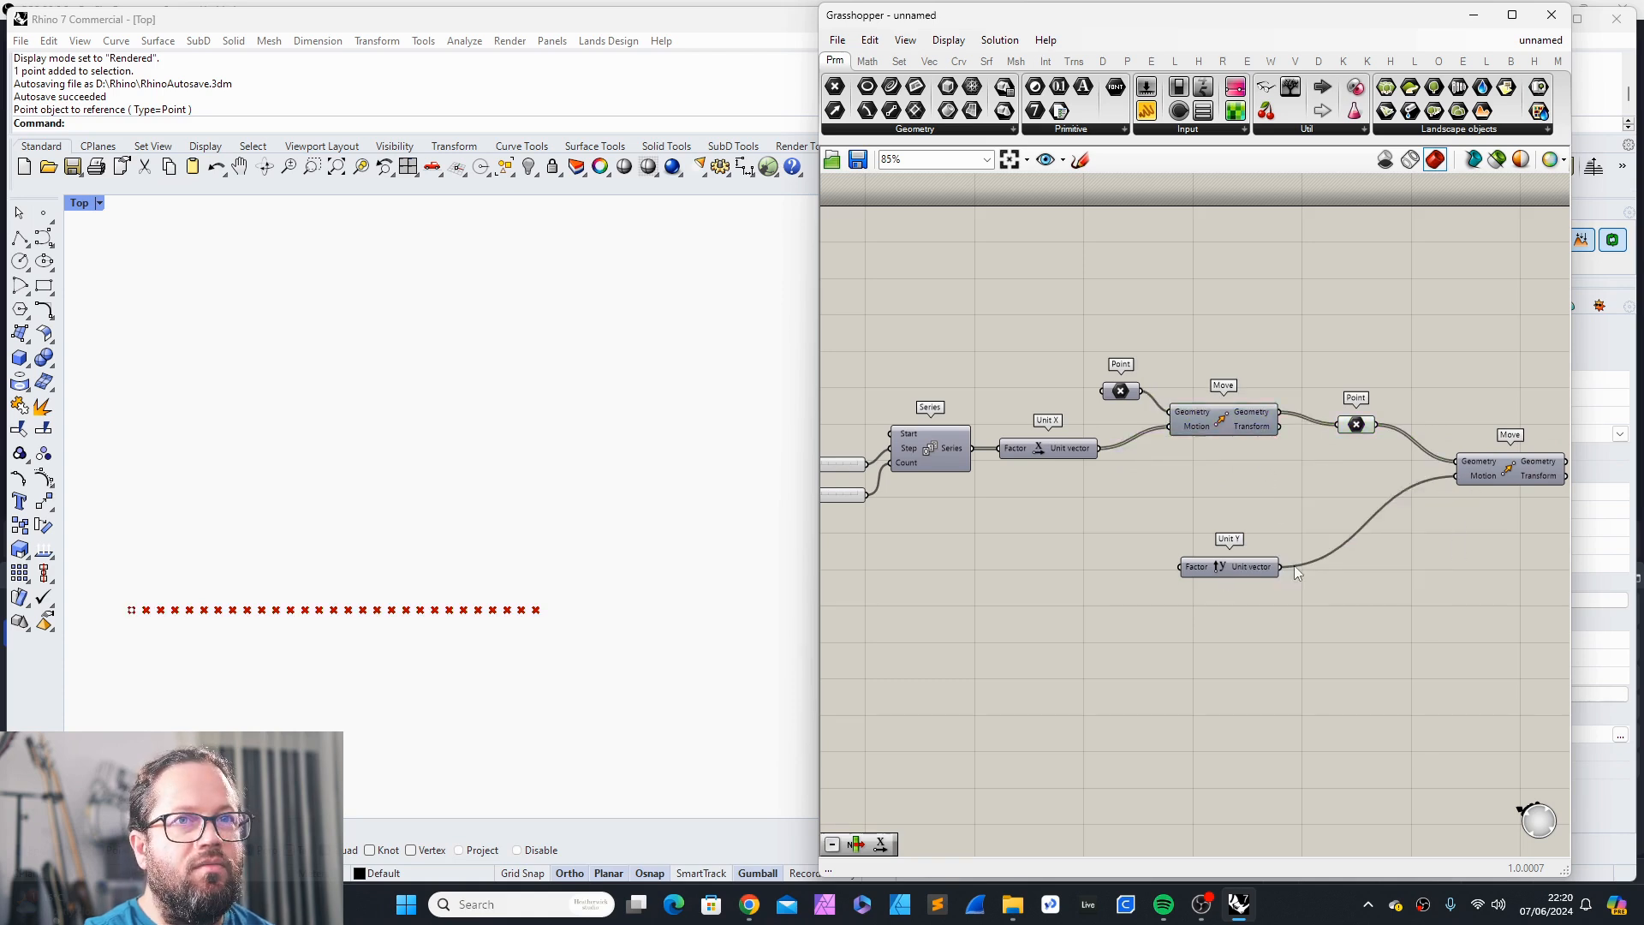
# Step: Examine the points shifted by the second Move in the Top view, along with the Factor input of Unit Y
pyautogui.scroll(-4, 1327, 504)
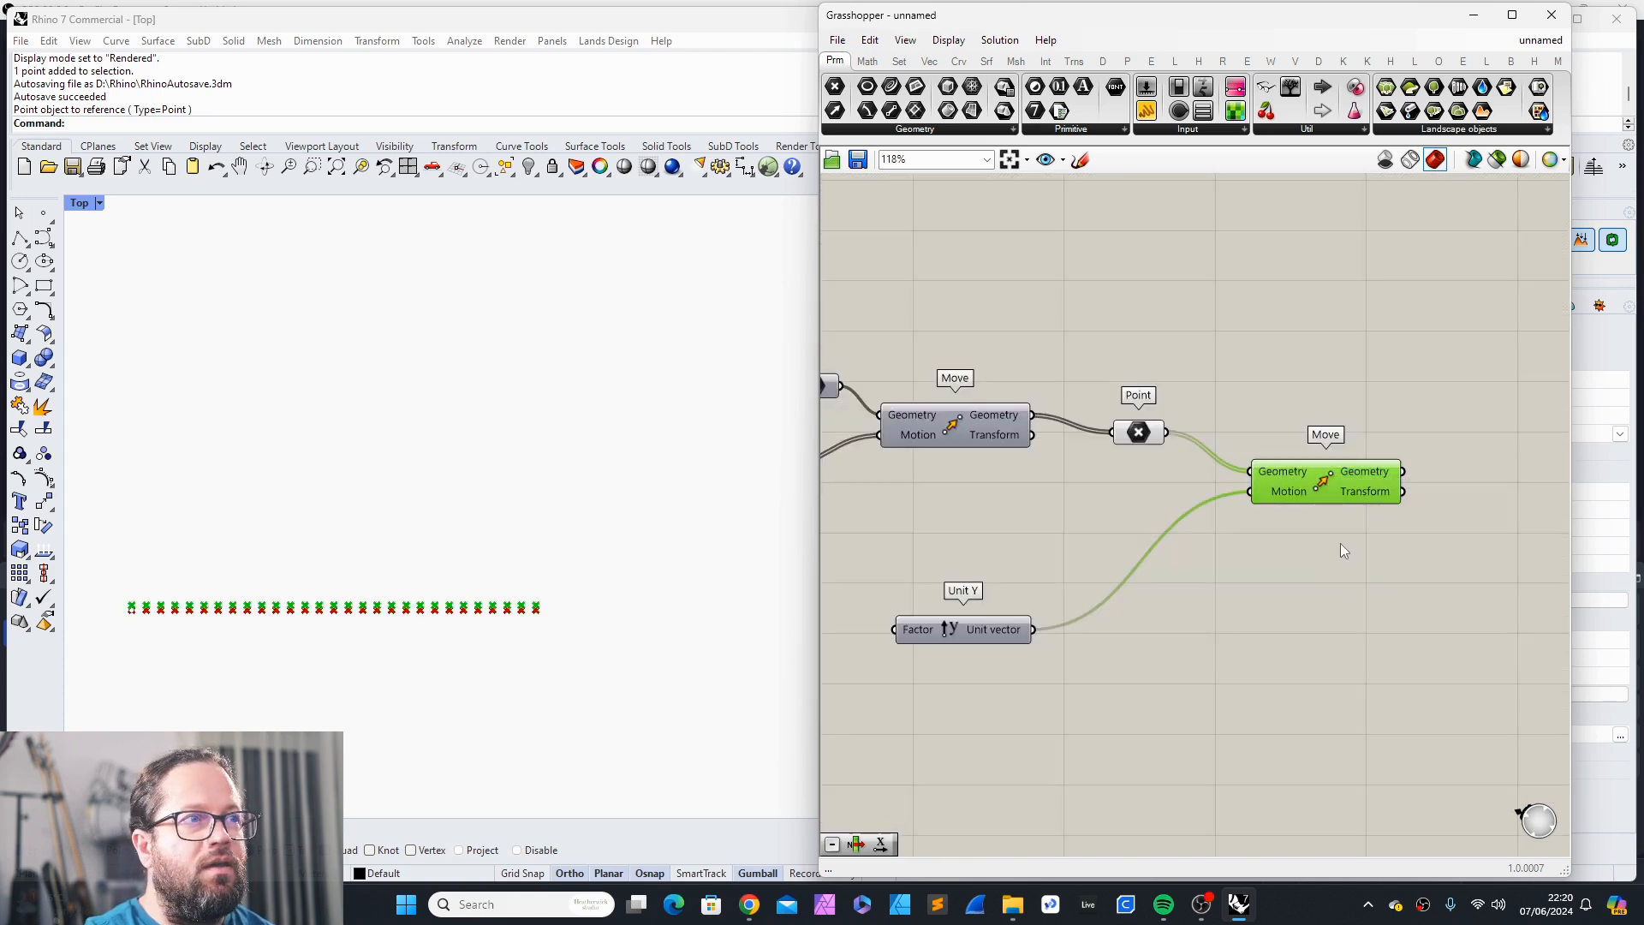
pyautogui.click(1308, 588)
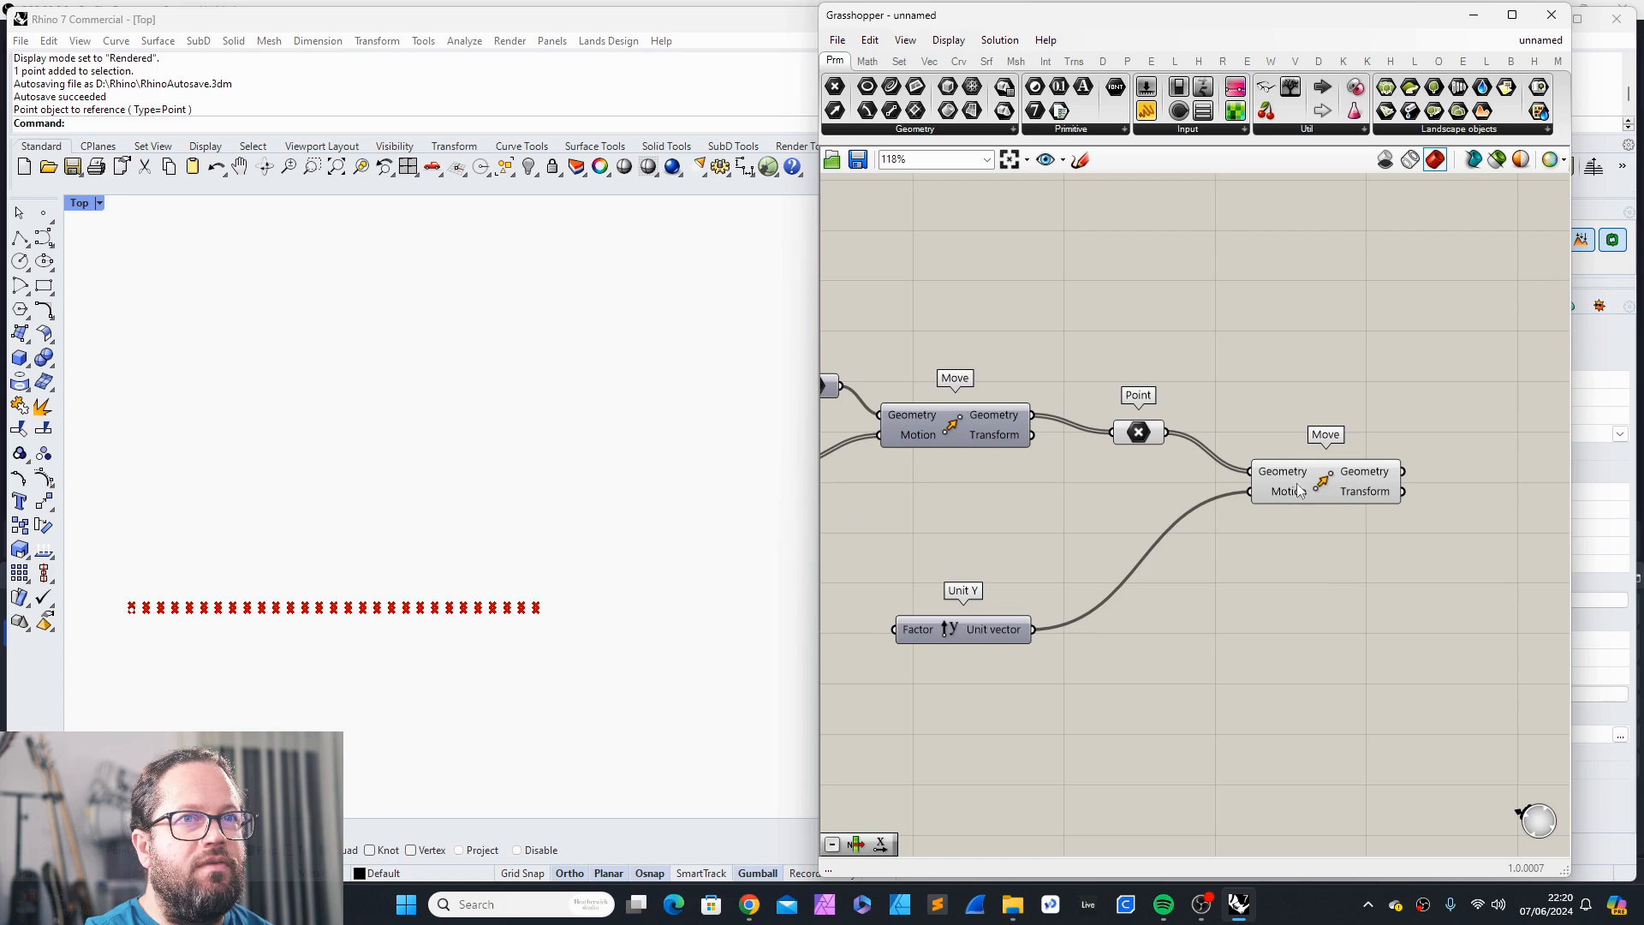
pyautogui.moveTo(1313, 476); pyautogui.dragTo(1317, 479)
pyautogui.scroll(-2, 480, 615)
pyautogui.scroll(12, 463, 611)
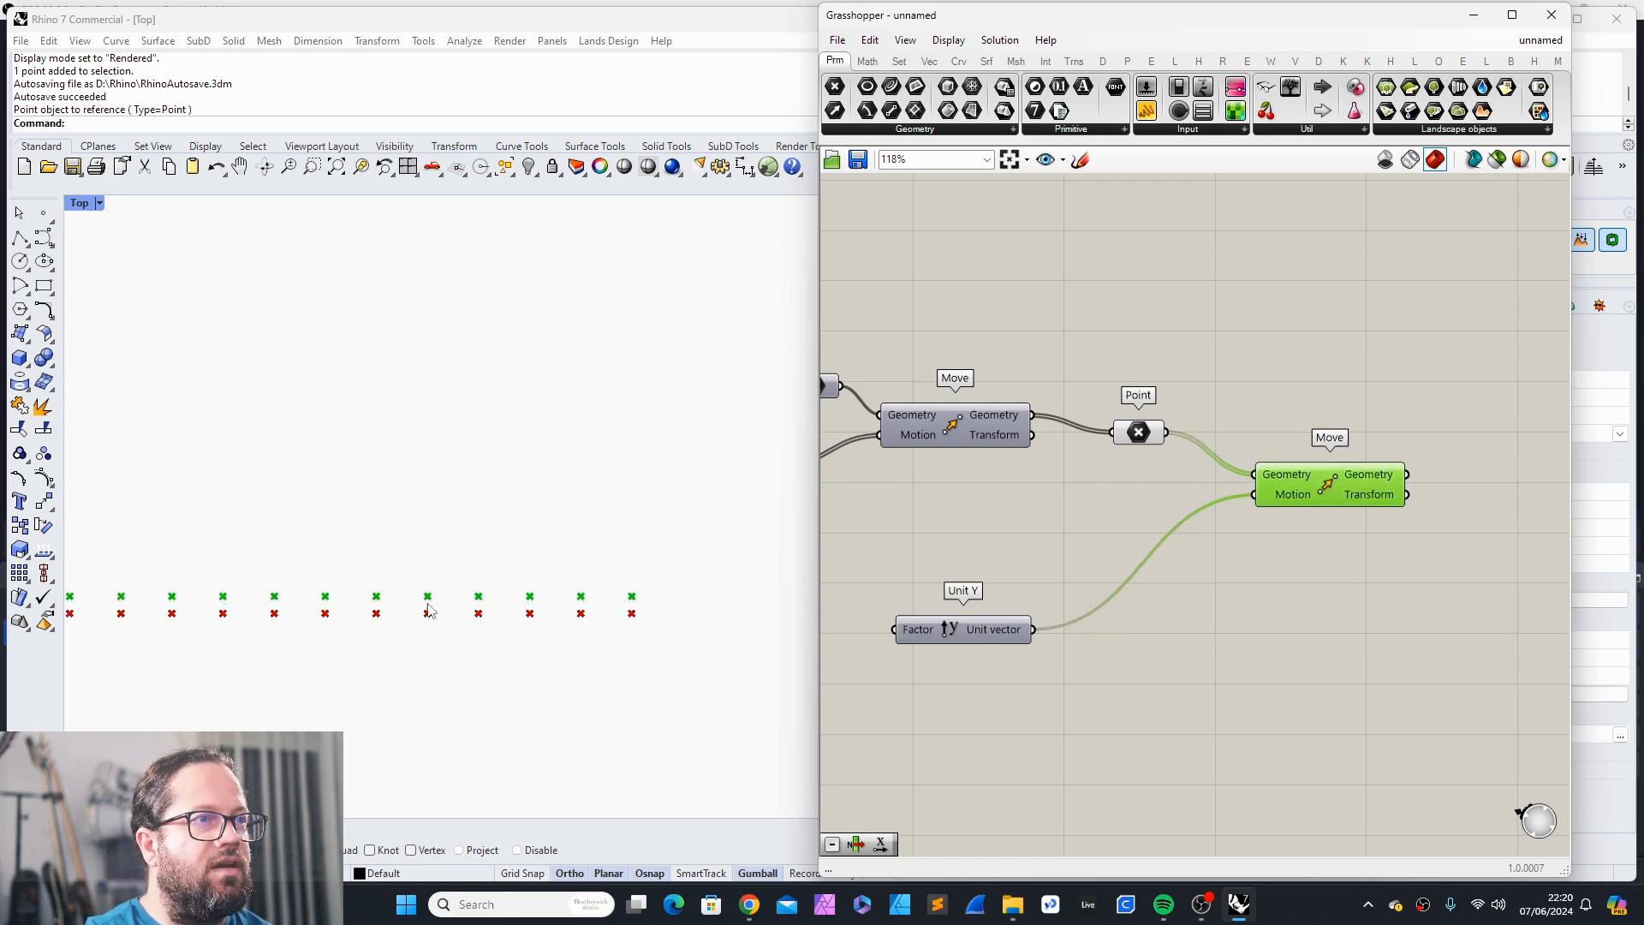
pyautogui.scroll(-10, 591, 599)
pyautogui.scroll(4, 125, 596)
pyautogui.scroll(4, 125, 596)
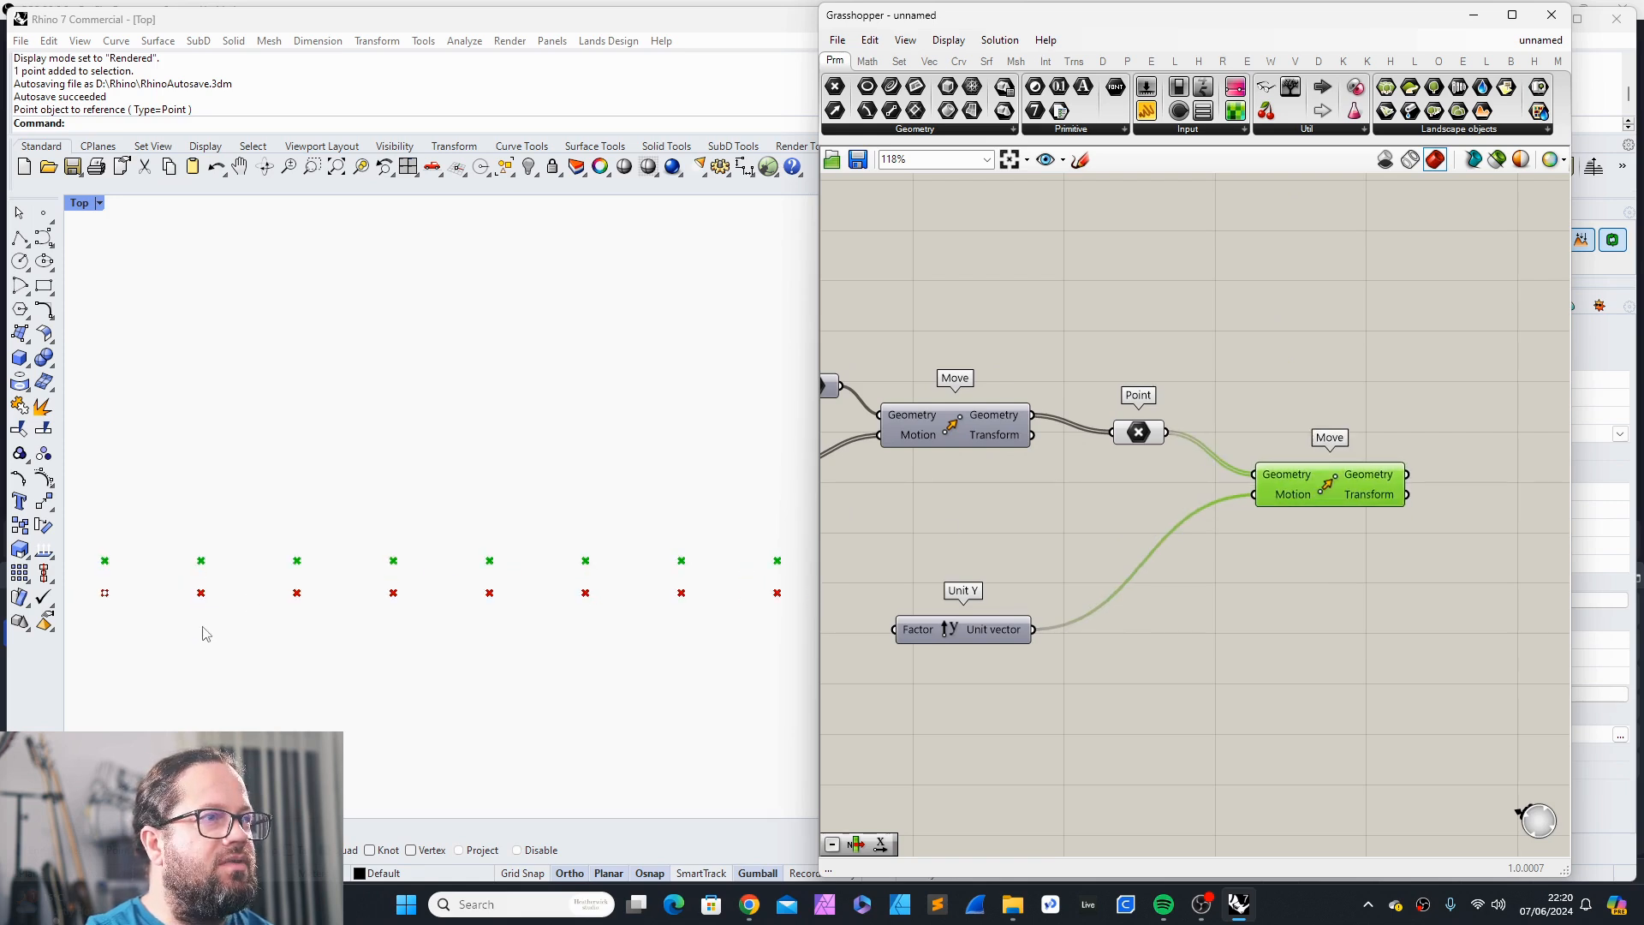
pyautogui.scroll(2, 1035, 598)
pyautogui.moveTo(992, 635); pyautogui.dragTo(1073, 609)
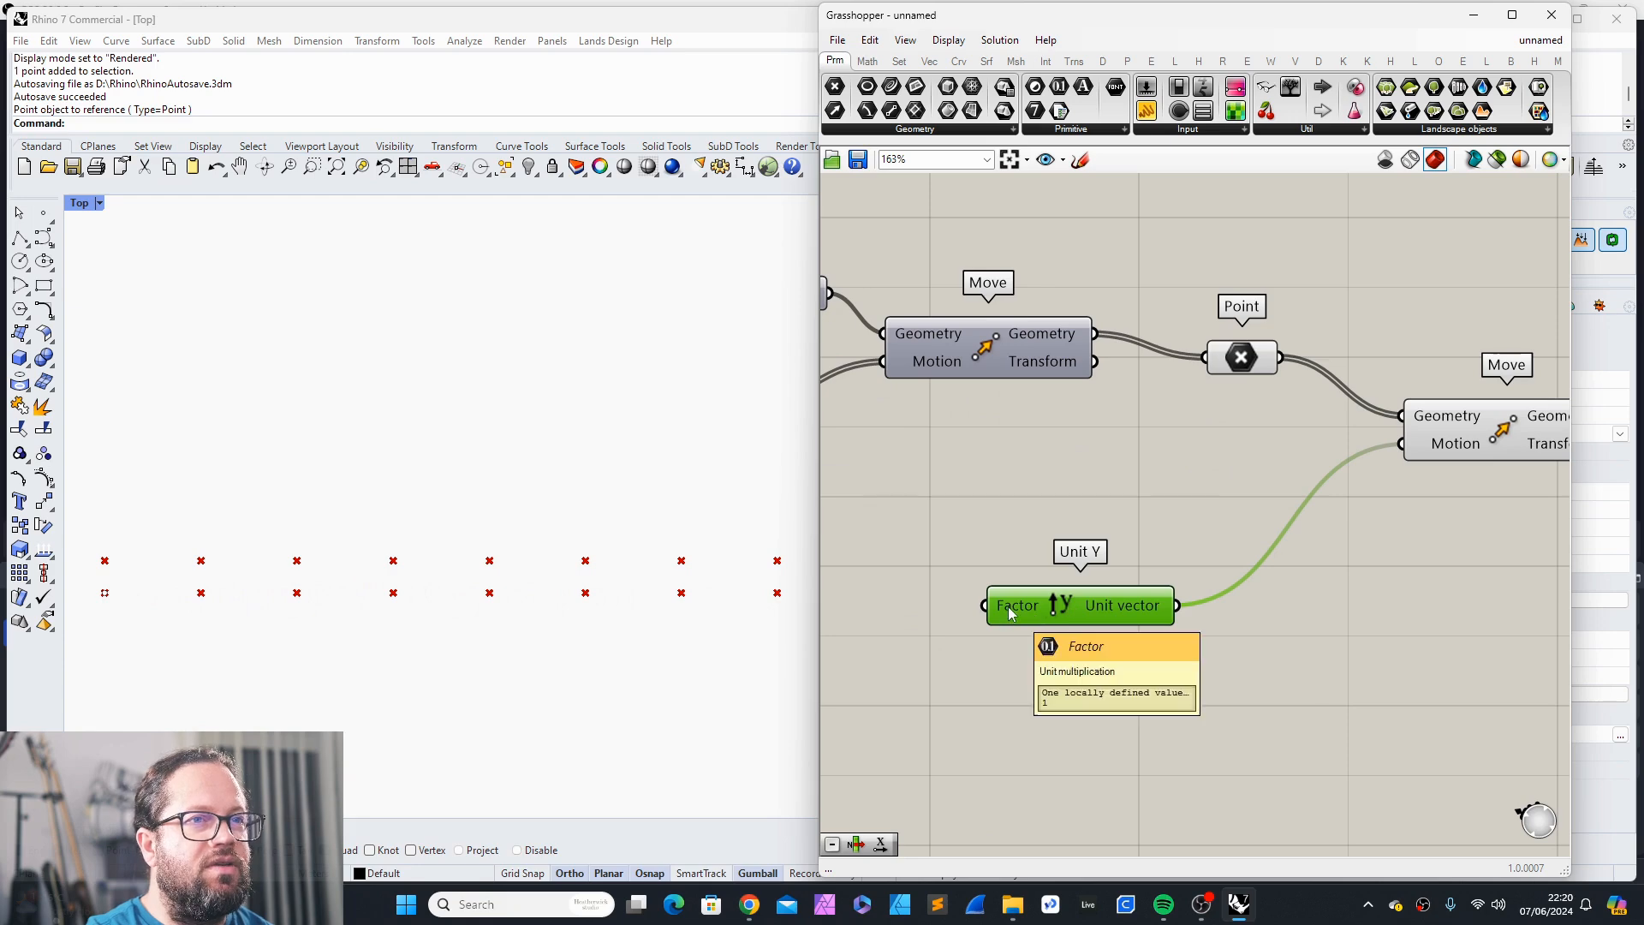
pyautogui.scroll(-10, 346, 635)
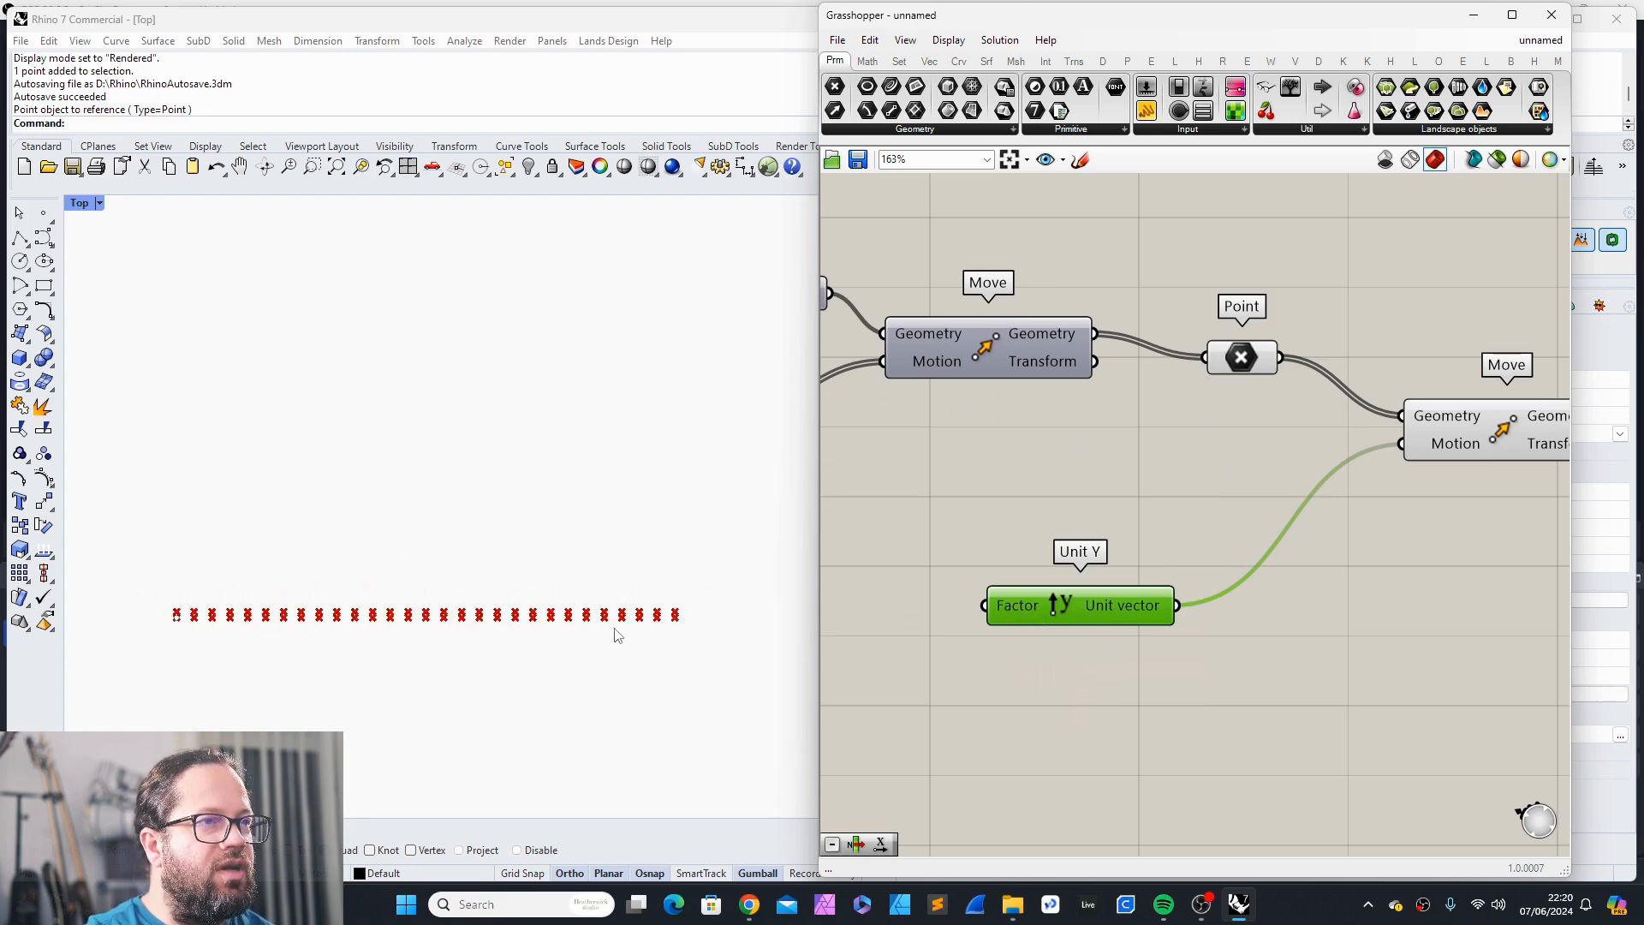
pyautogui.scroll(6, 722, 590)
pyautogui.click(1368, 507)
# Step: Tidy the positions of the Series component and its two sliders beside Unit X
pyautogui.scroll(-10, 1262, 531)
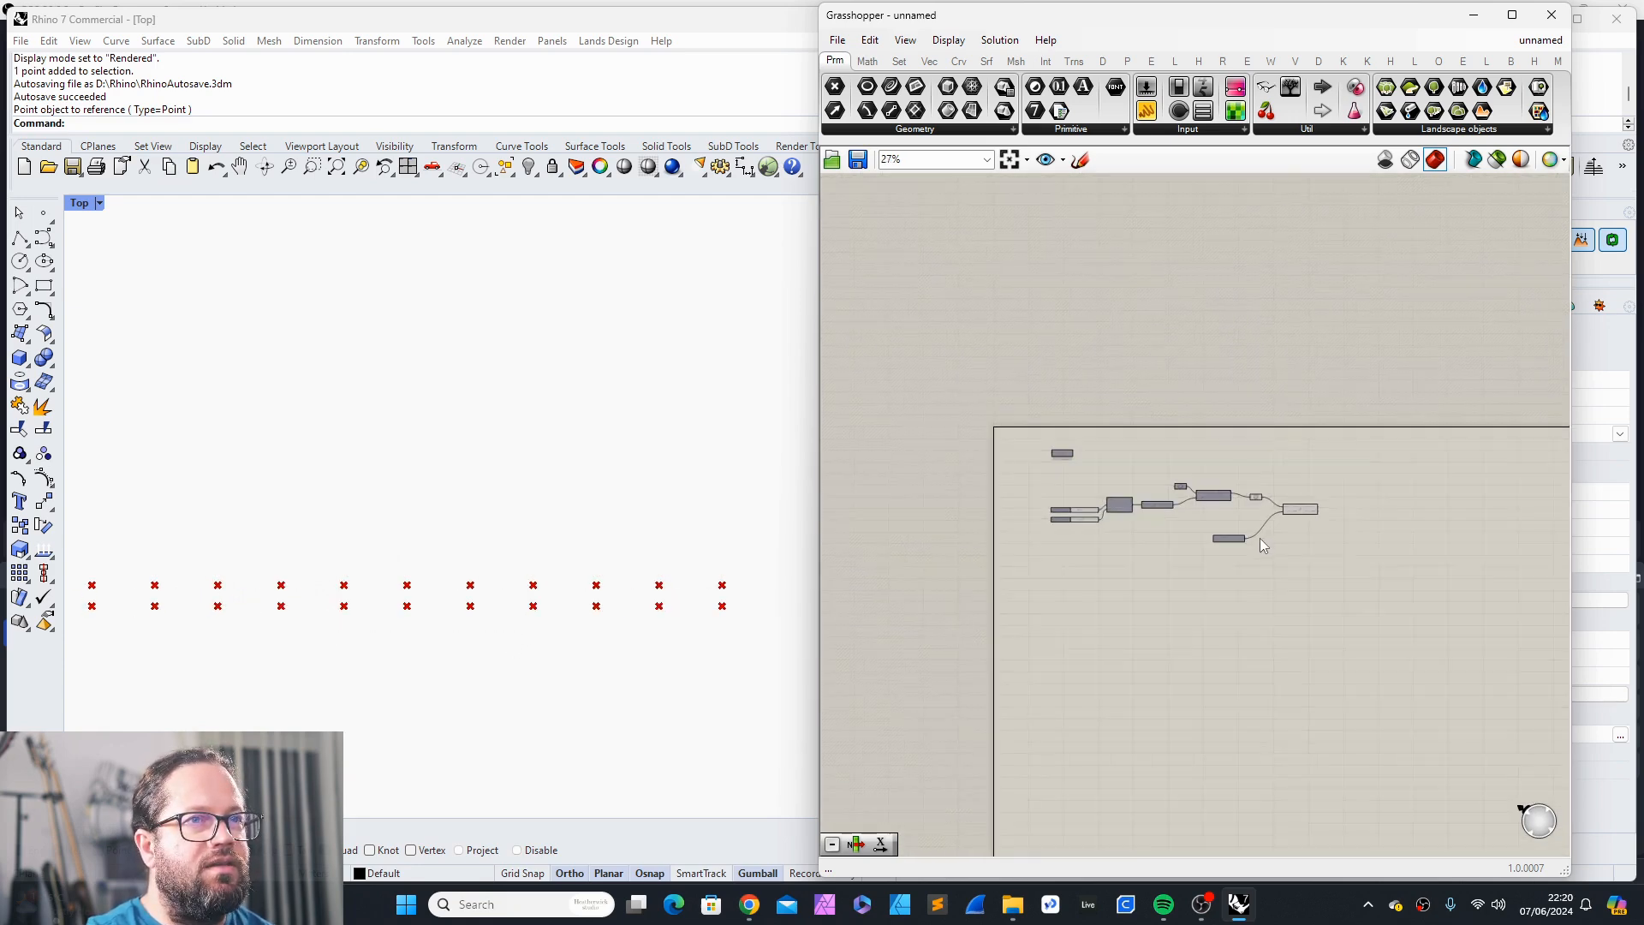
pyautogui.scroll(5, 1178, 535)
pyautogui.moveTo(939, 438); pyautogui.dragTo(897, 521)
pyautogui.moveTo(1041, 447); pyautogui.dragTo(1041, 461)
pyautogui.moveTo(955, 424); pyautogui.dragTo(932, 461)
pyautogui.click(1054, 530)
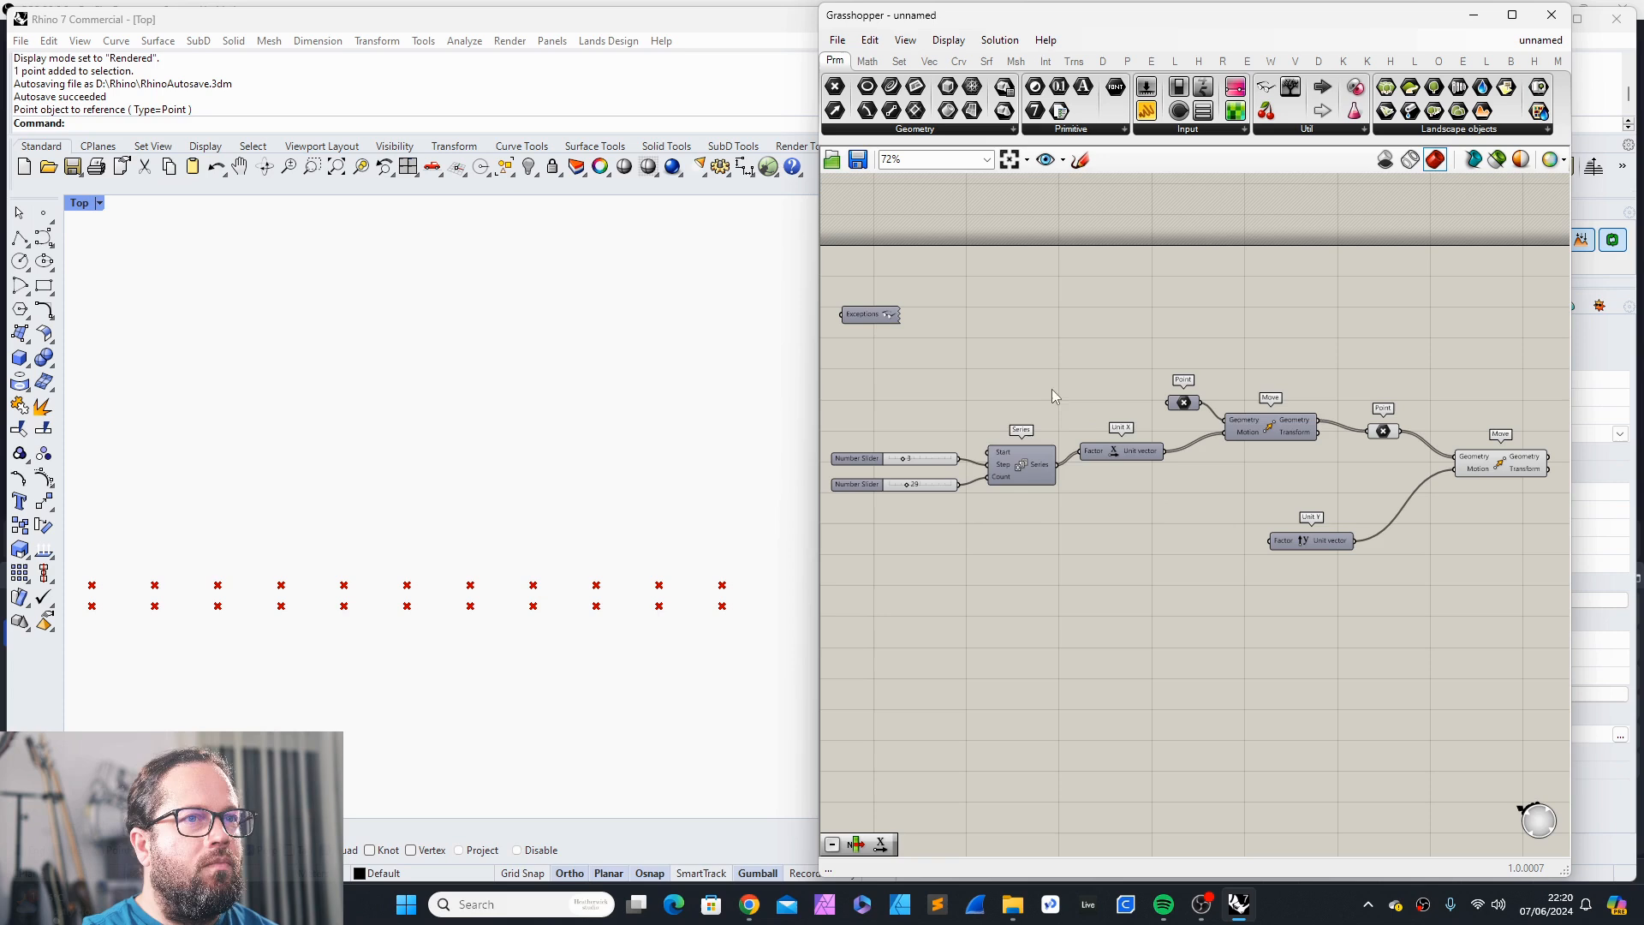
# Step: Duplicate the Series component with its slider connections and feed the copy's output into Unit Y's Factor input
pyautogui.moveTo(1052, 389); pyautogui.dragTo(901, 528)
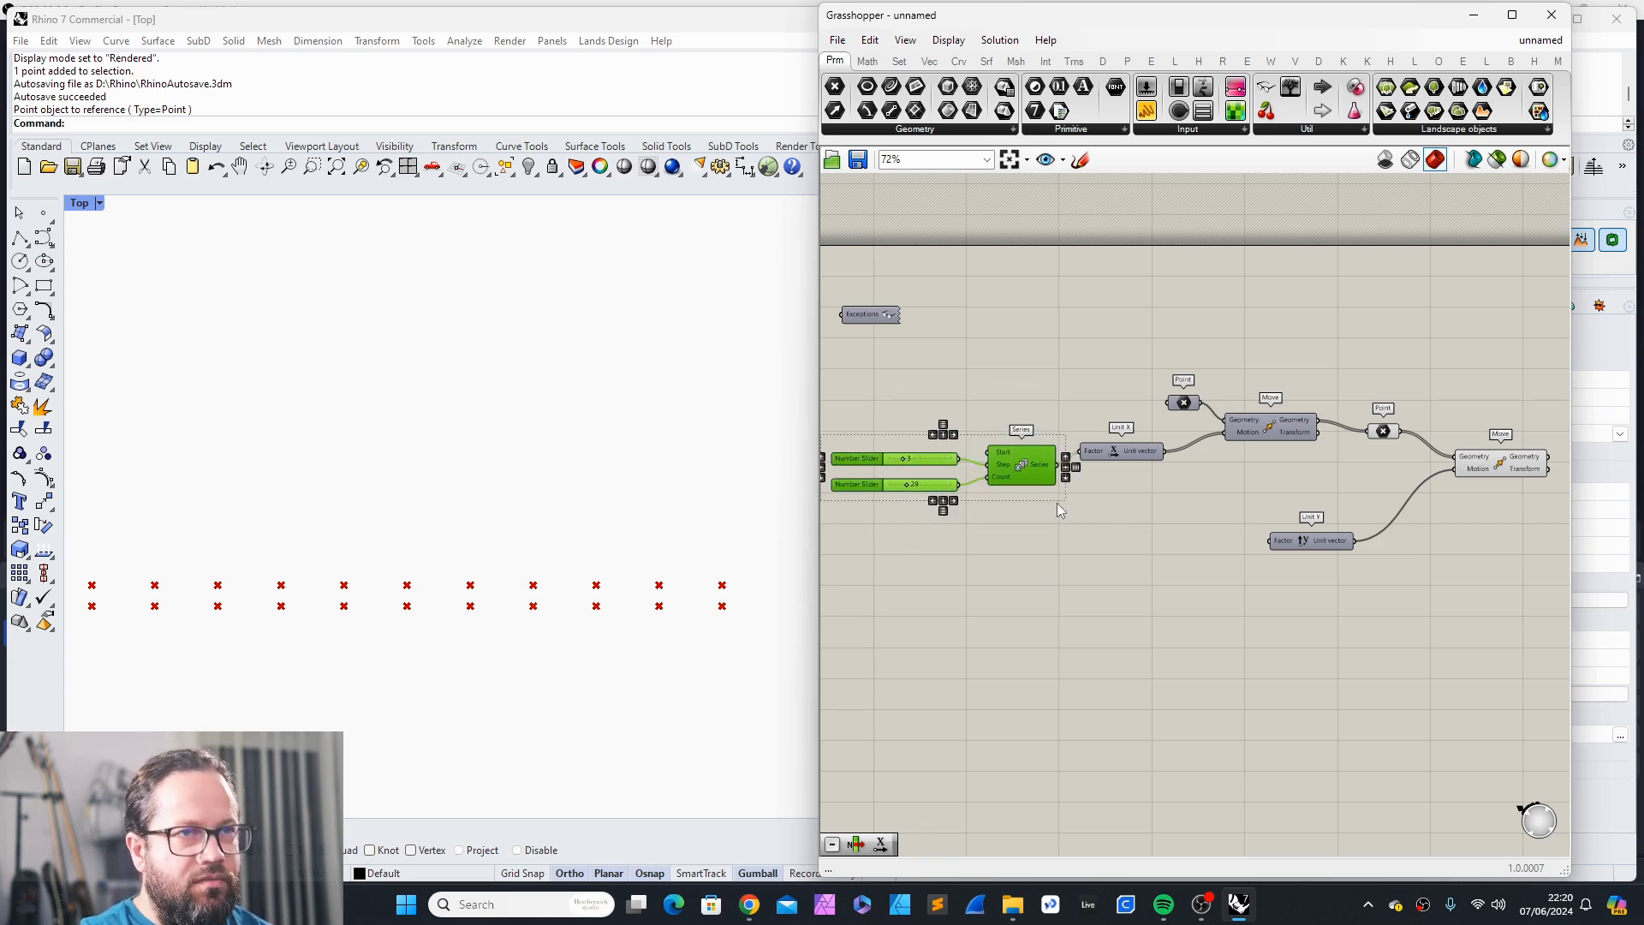
pyautogui.click(1015, 476)
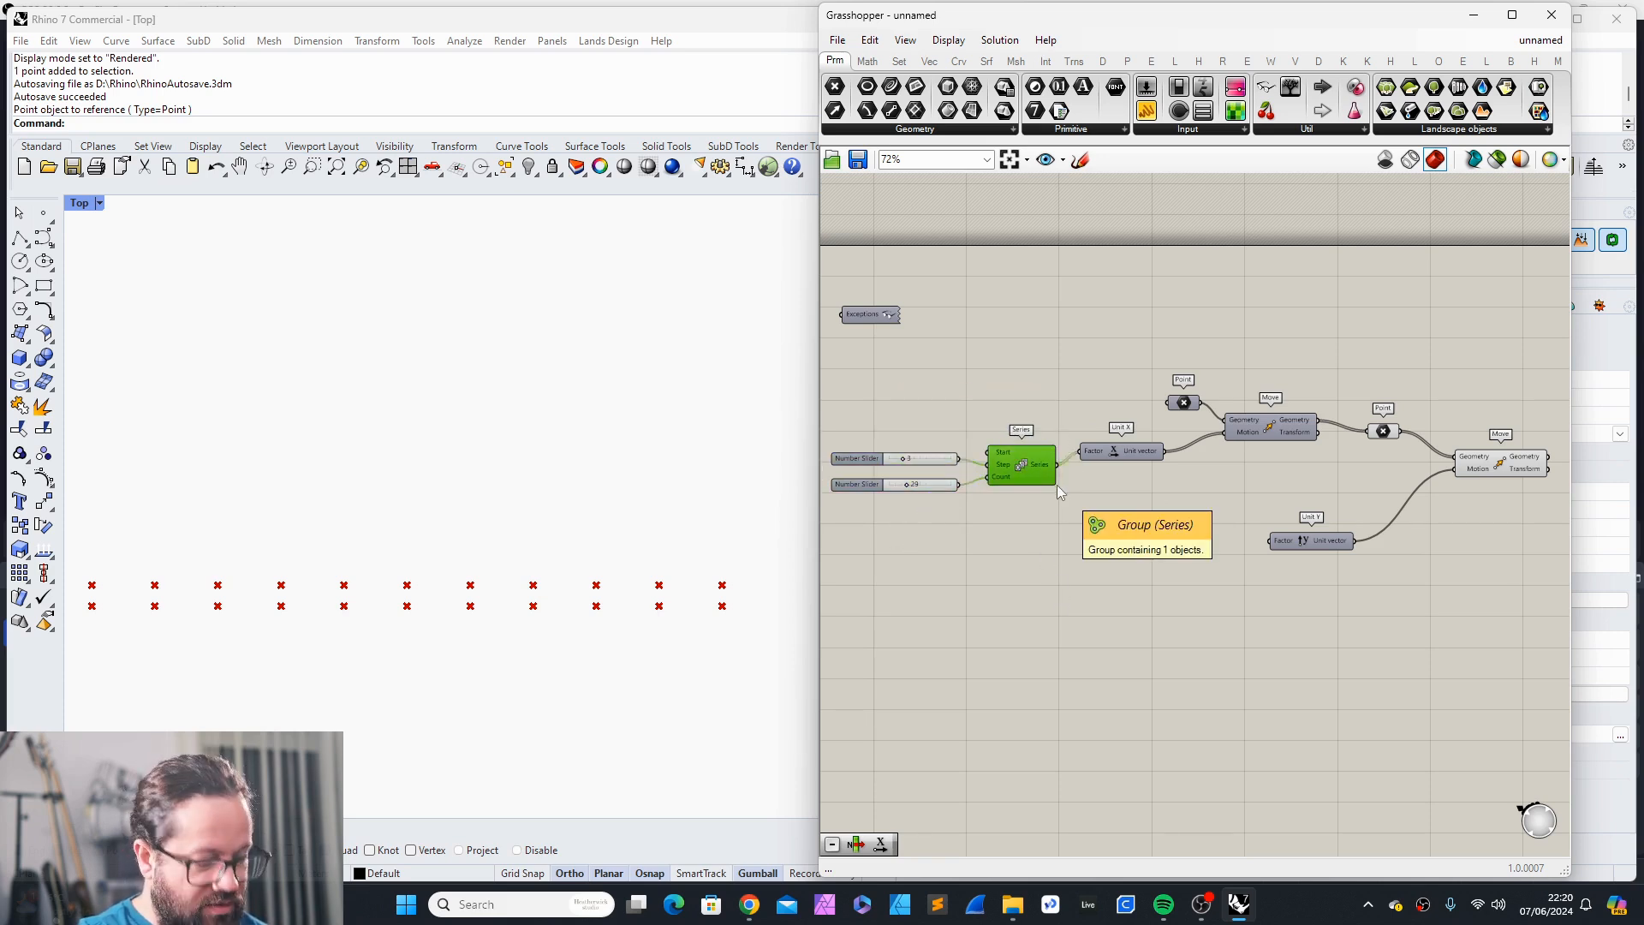
pyautogui.keyDown('alt'); pyautogui.moveTo(1041, 480); pyautogui.dragTo(1081, 585); pyautogui.keyUp('alt')
pyautogui.moveTo(1121, 590); pyautogui.dragTo(1270, 541)
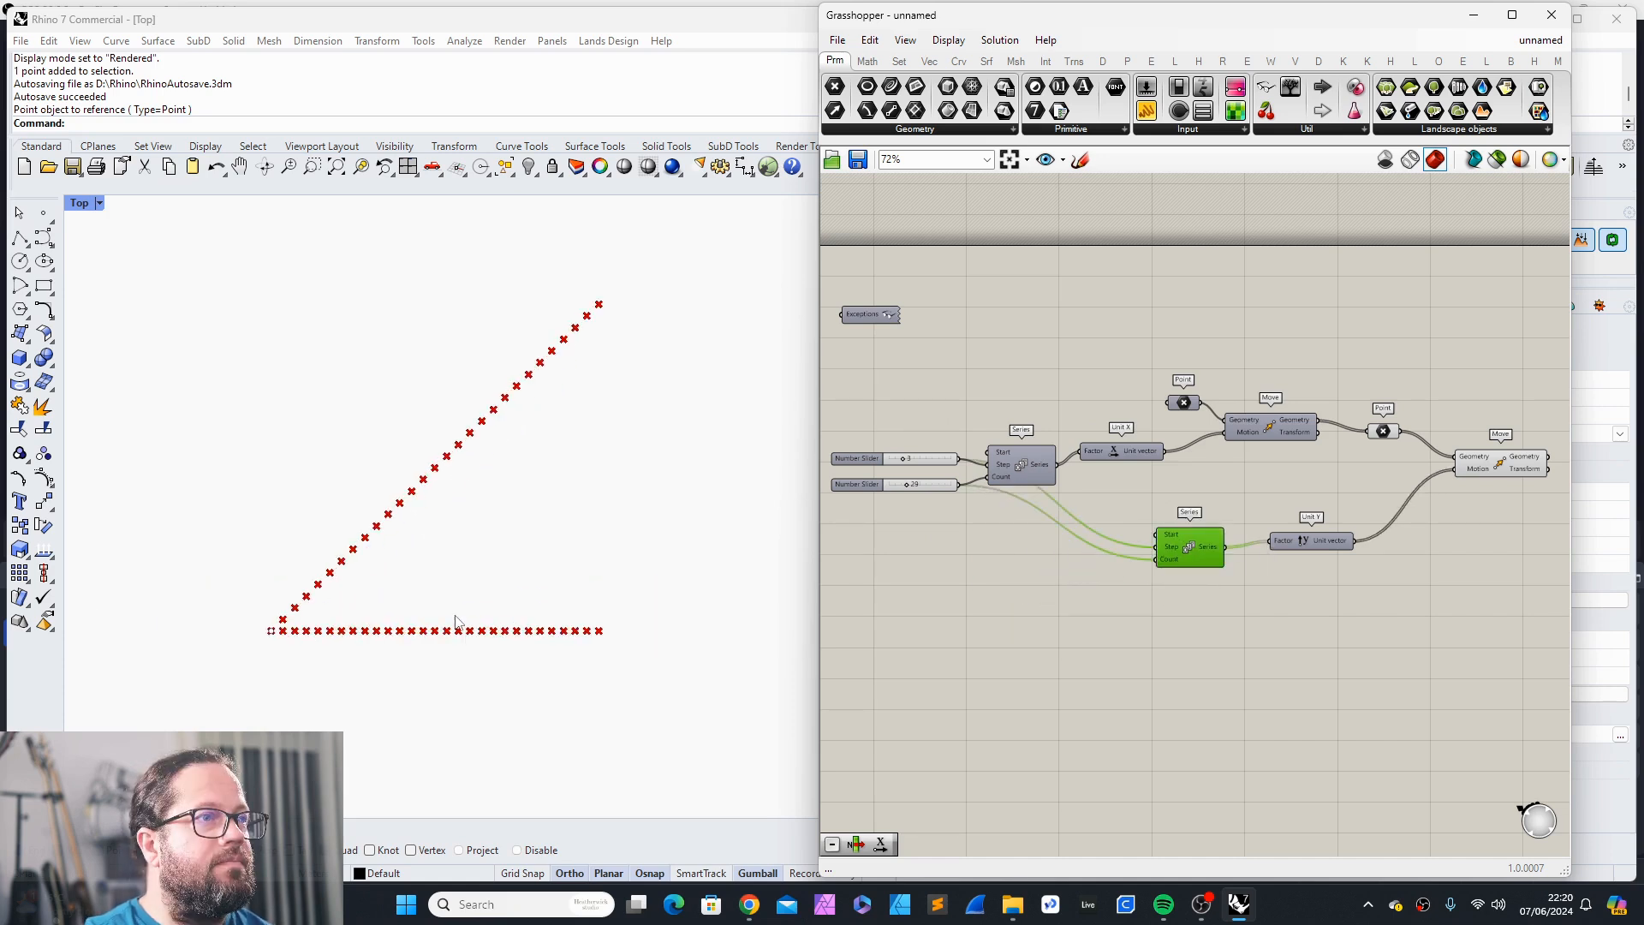
pyautogui.scroll(4, 456, 614)
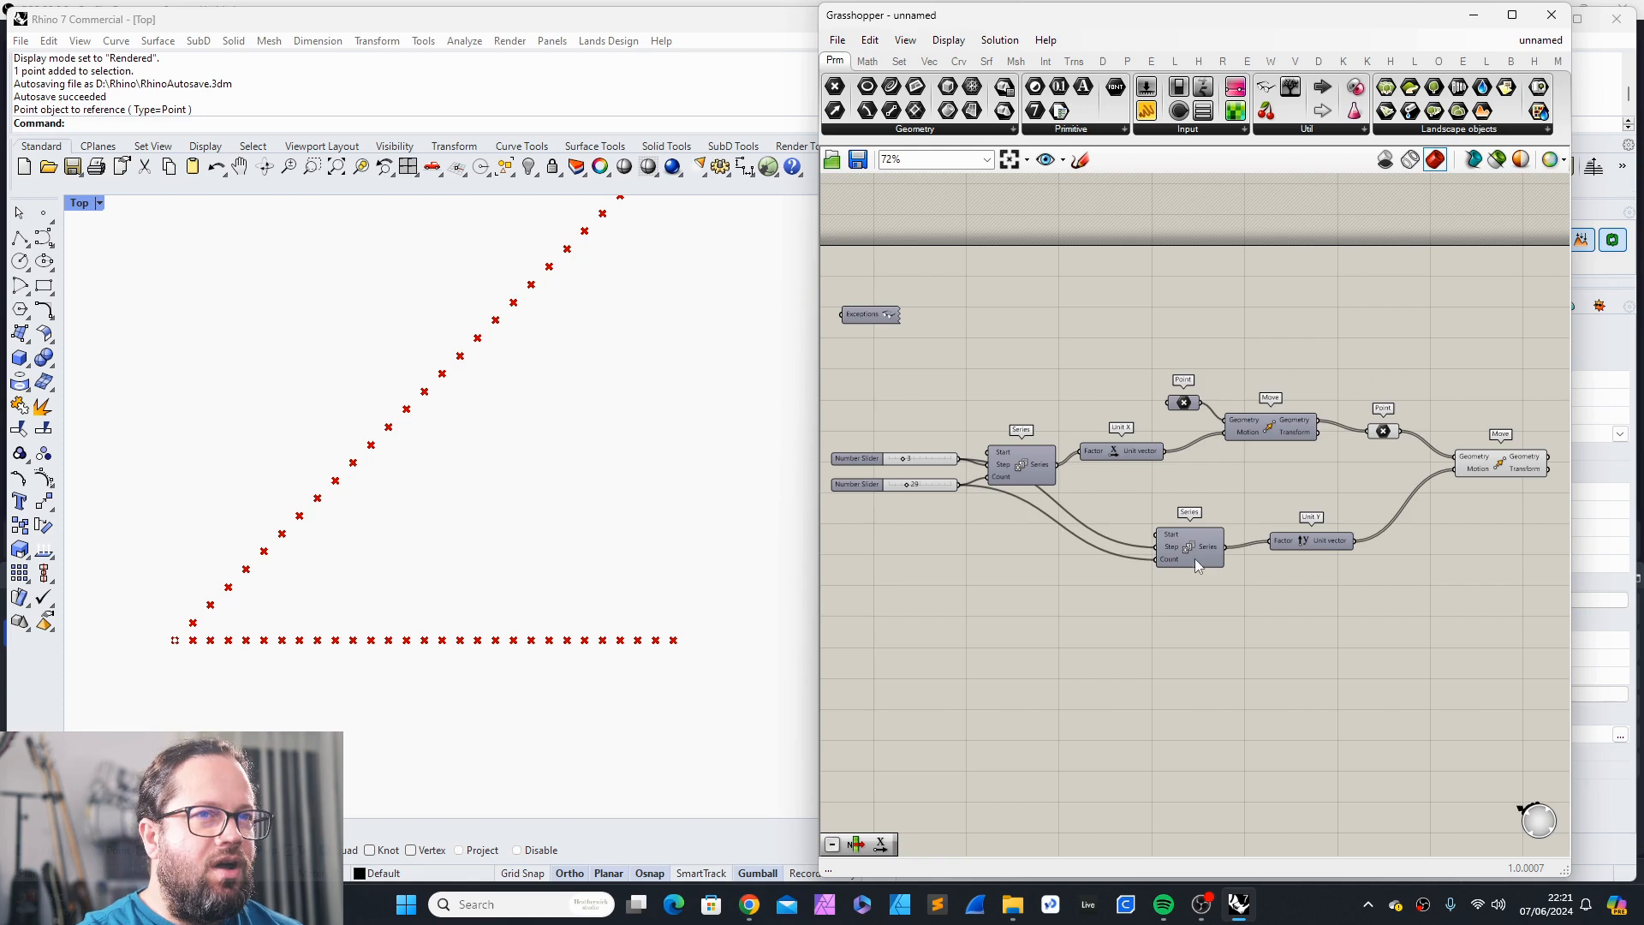
pyautogui.moveTo(1195, 559); pyautogui.dragTo(1176, 559)
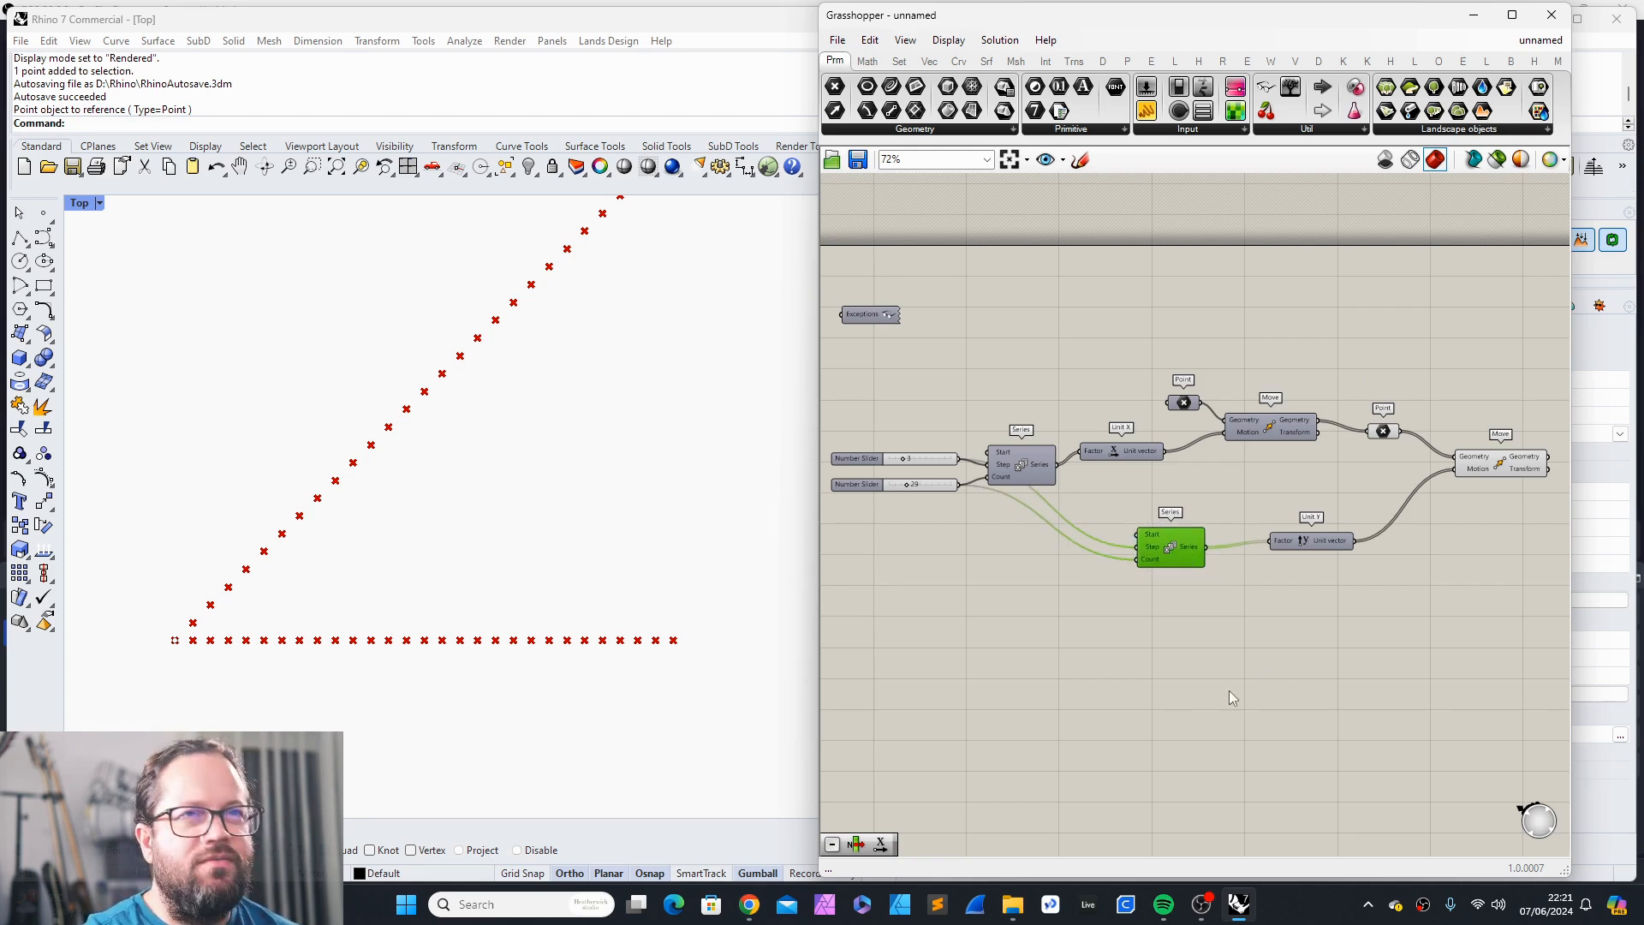
# Step: Disconnect the second Series from Unit Y's Factor input after checking the values it receives
pyautogui.moveTo(1295, 434); pyautogui.dragTo(1183, 510, button='right')
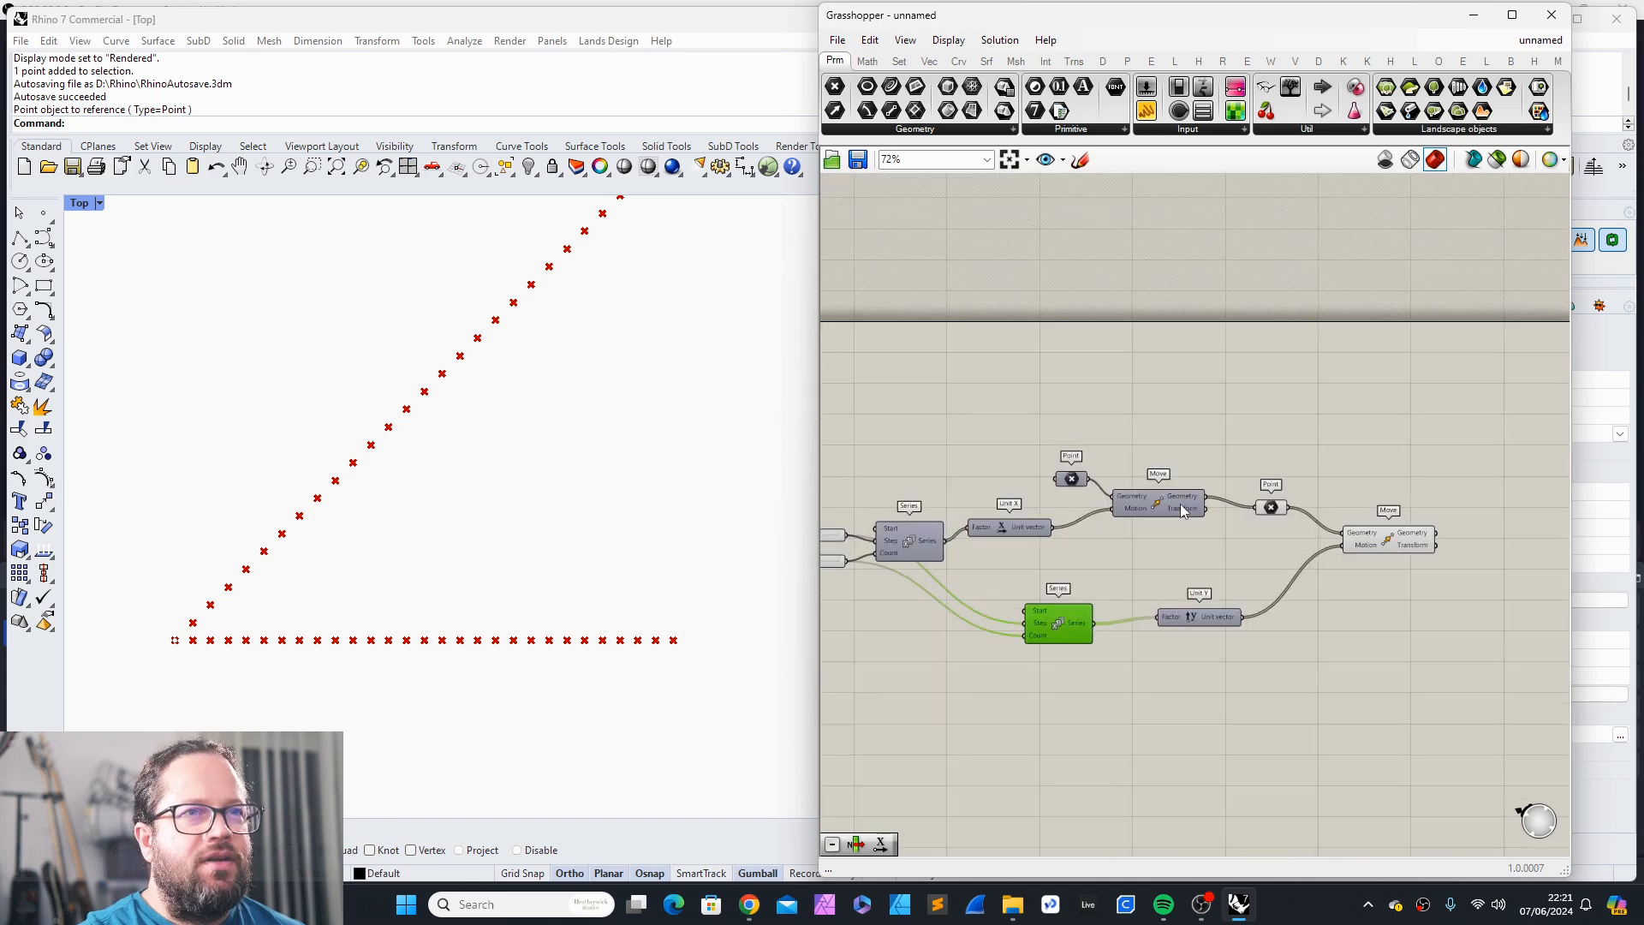
pyautogui.click(1184, 507)
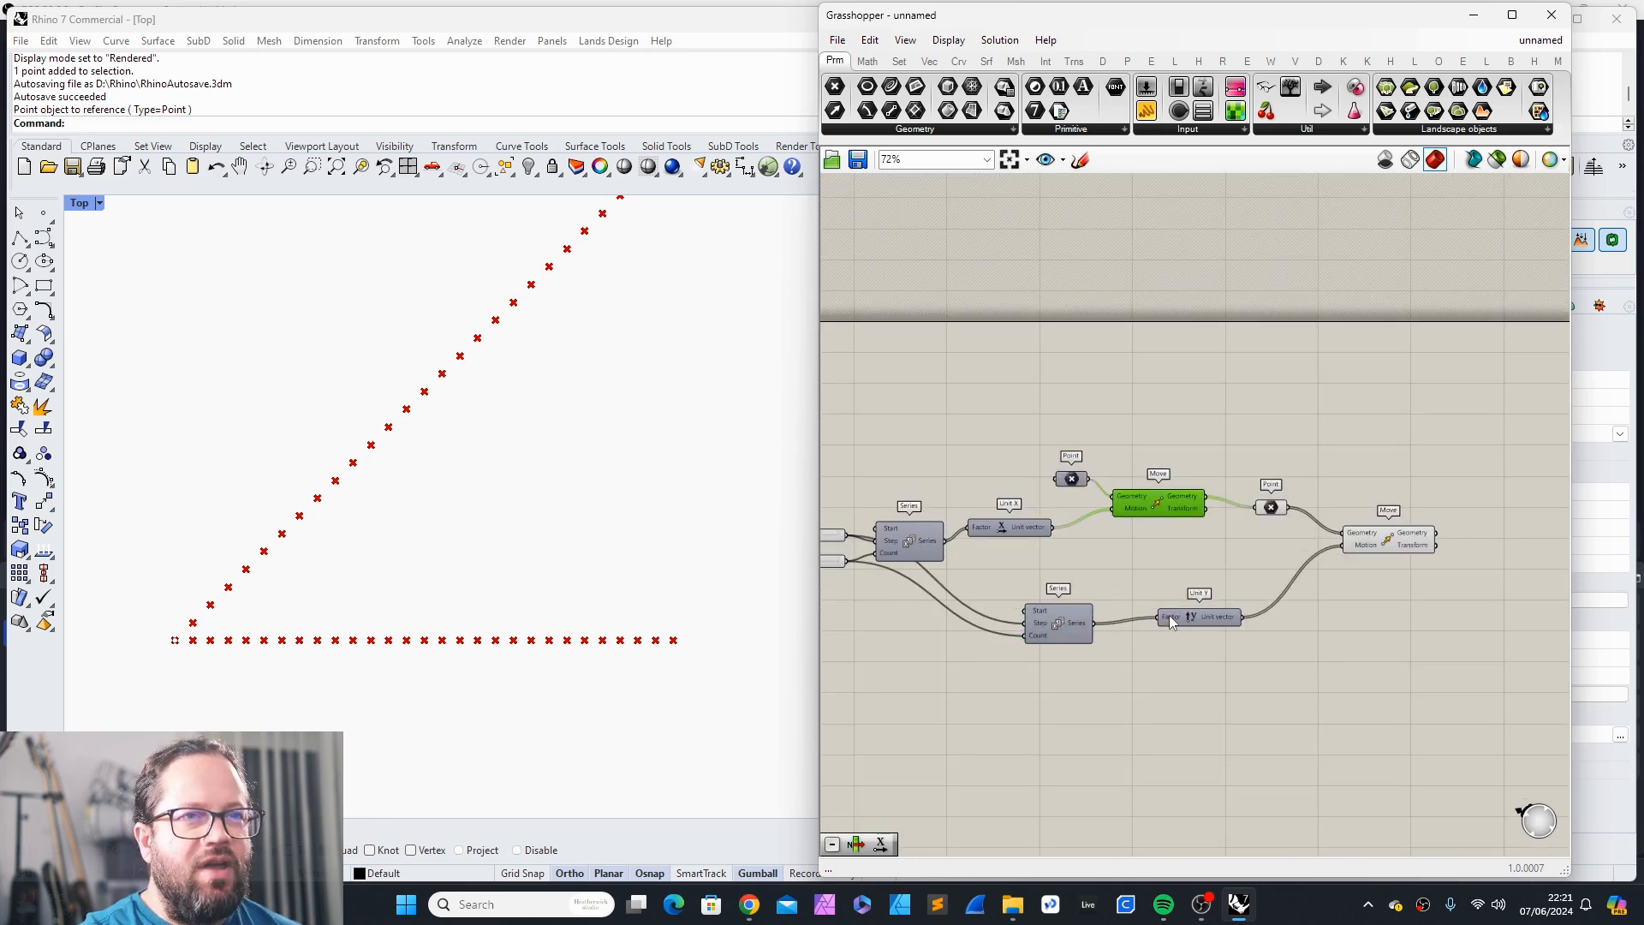
pyautogui.moveTo(1171, 620)
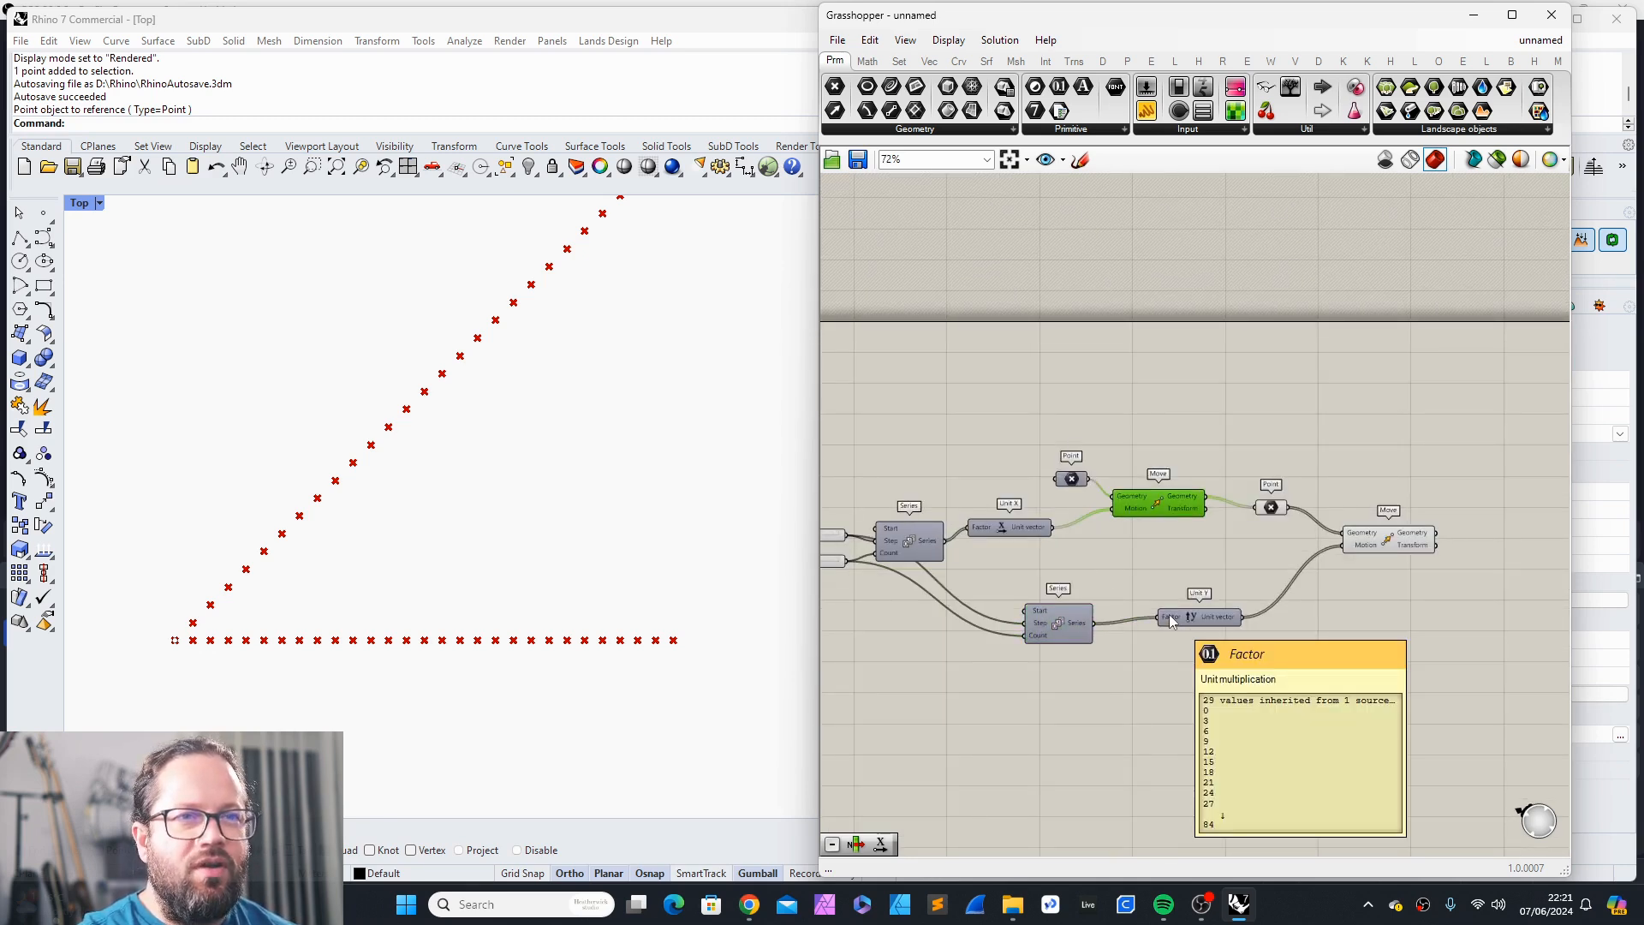
pyautogui.moveTo(1060, 624); pyautogui.dragTo(1047, 631)
pyautogui.rightClick(1169, 618)
pyautogui.moveTo(1302, 606)
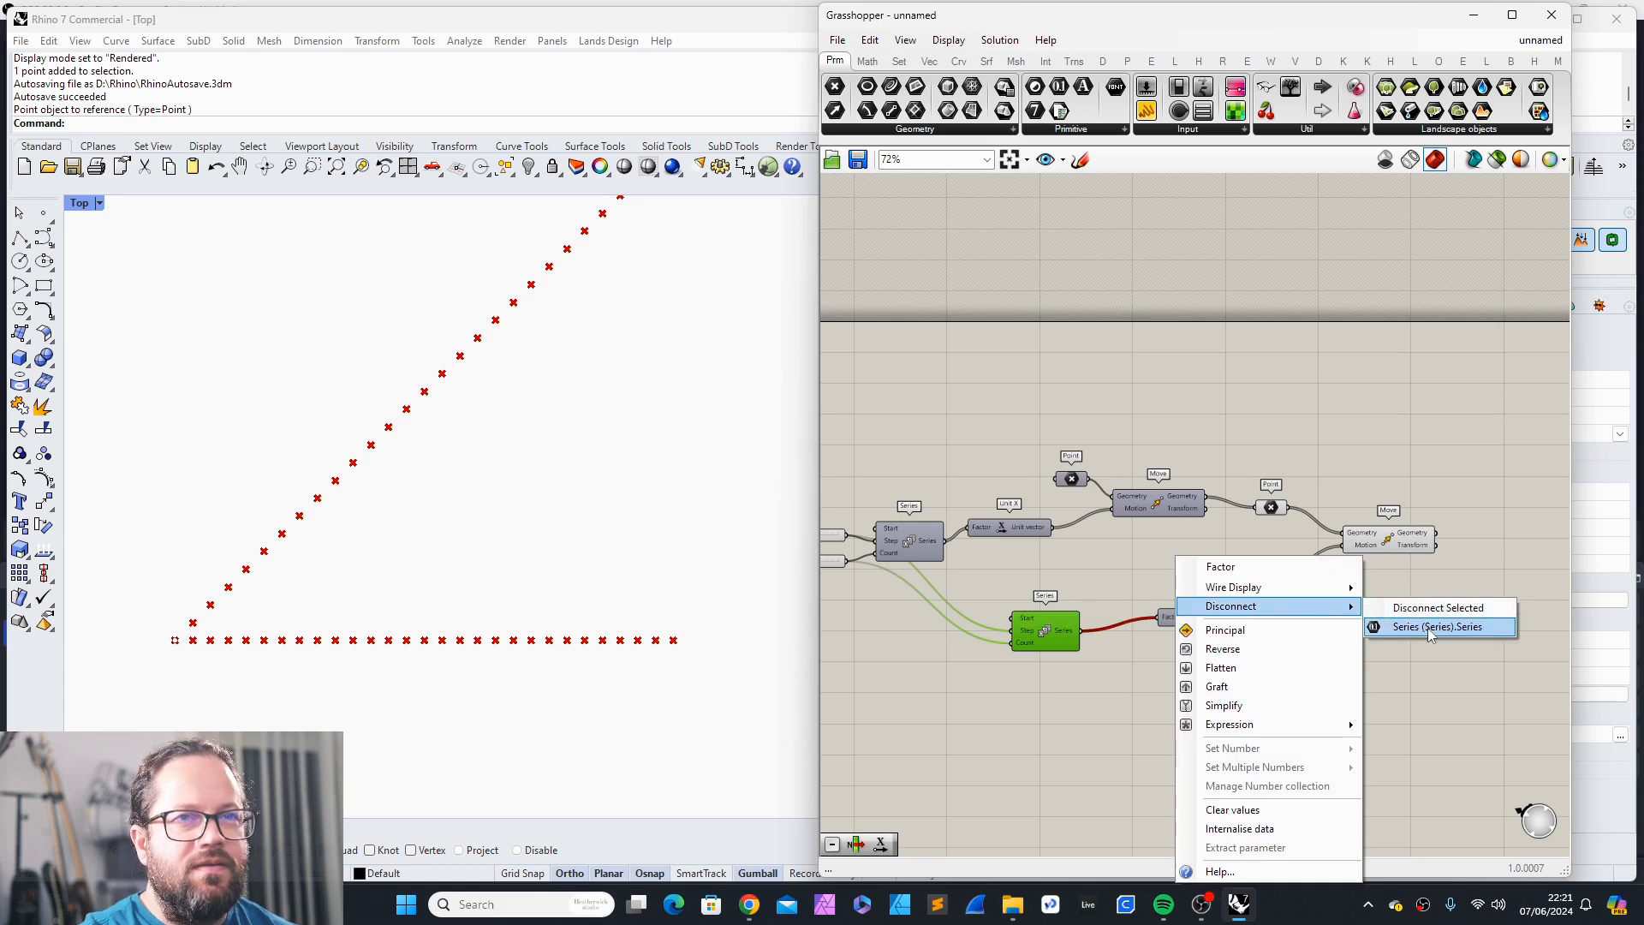
pyautogui.click(1426, 629)
# Step: Examine the list of points held by the first Move's Geometry output and the output Point
pyautogui.moveTo(1191, 501)
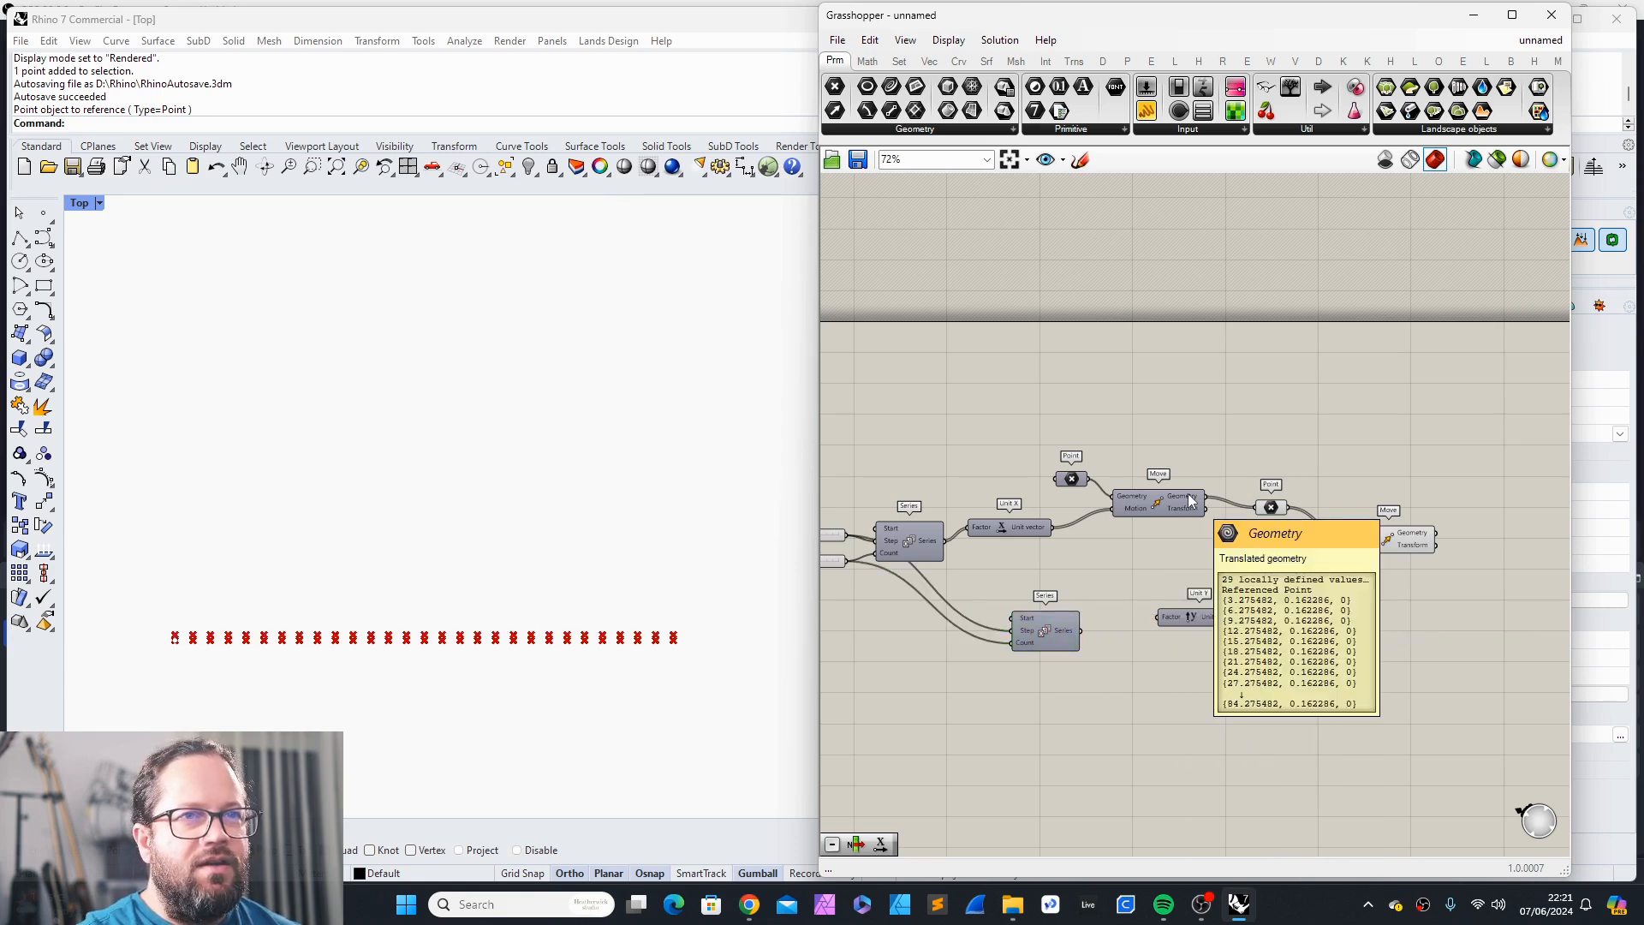
pyautogui.moveTo(1276, 512); pyautogui.dragTo(1276, 502)
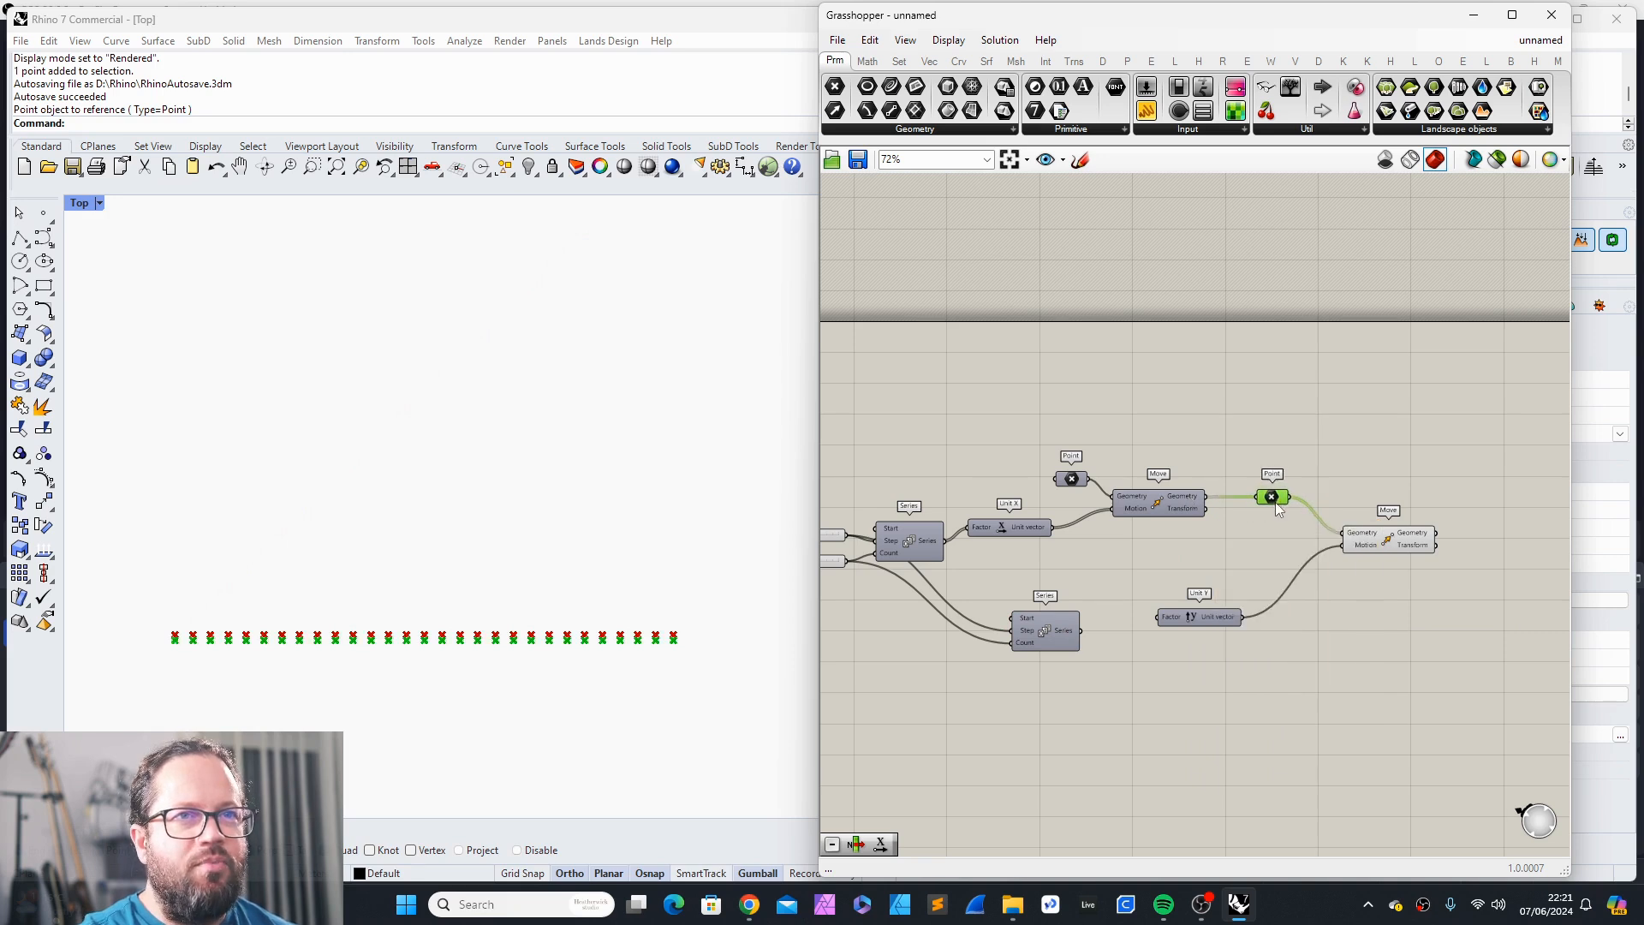
pyautogui.moveTo(1162, 614); pyautogui.dragTo(1184, 603)
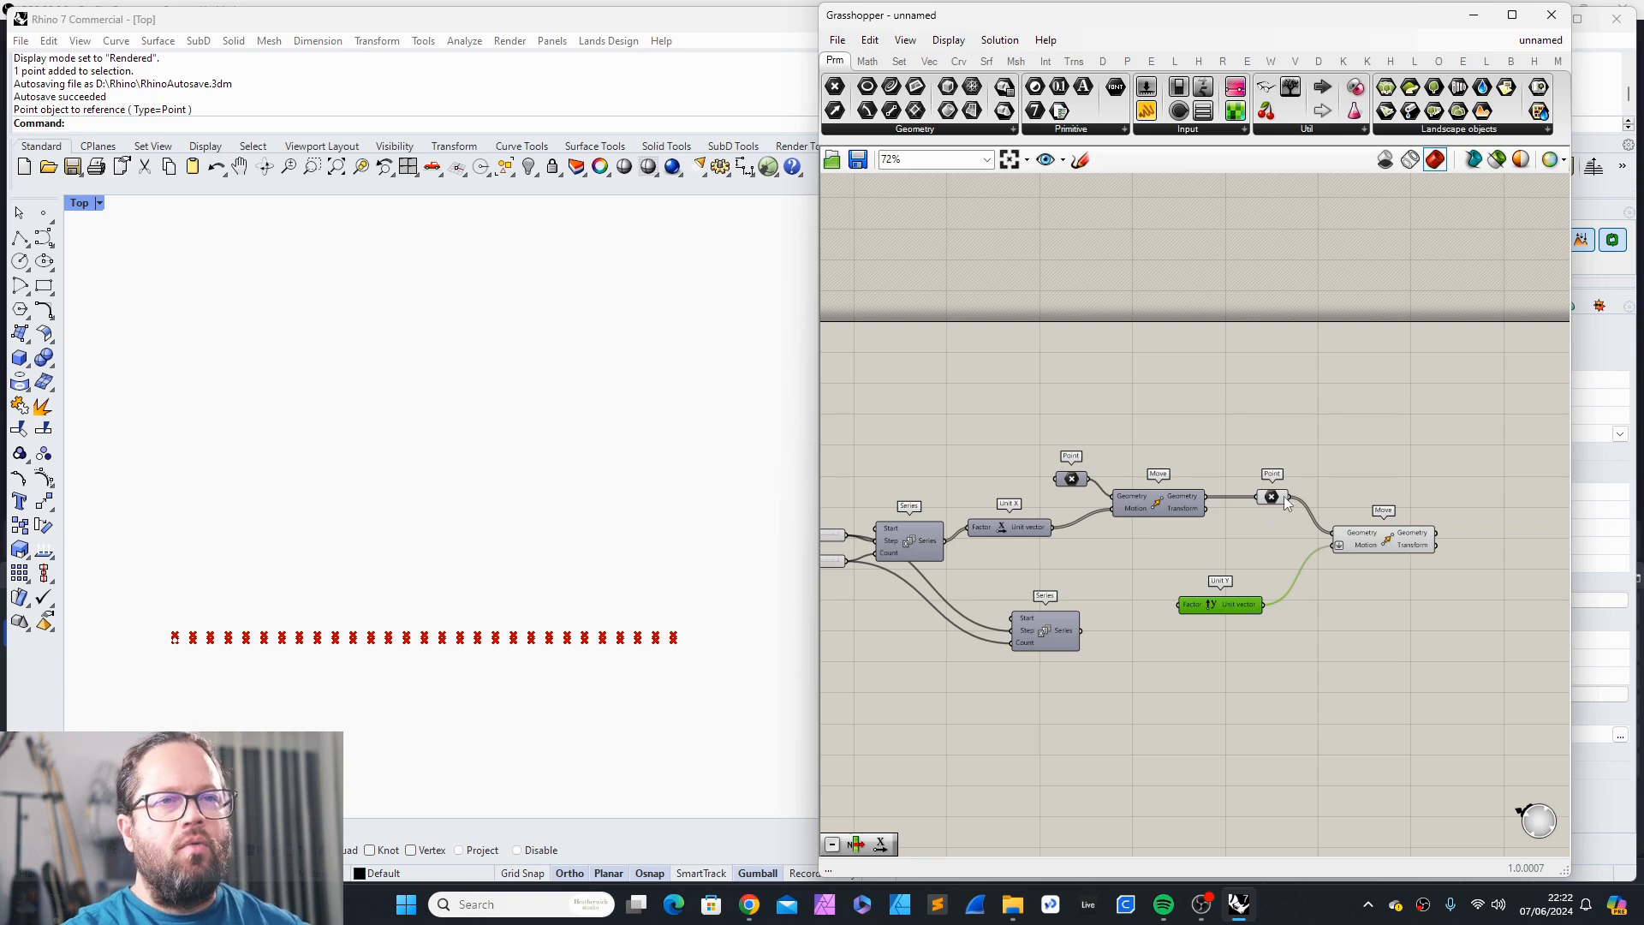
pyautogui.moveTo(1284, 498)
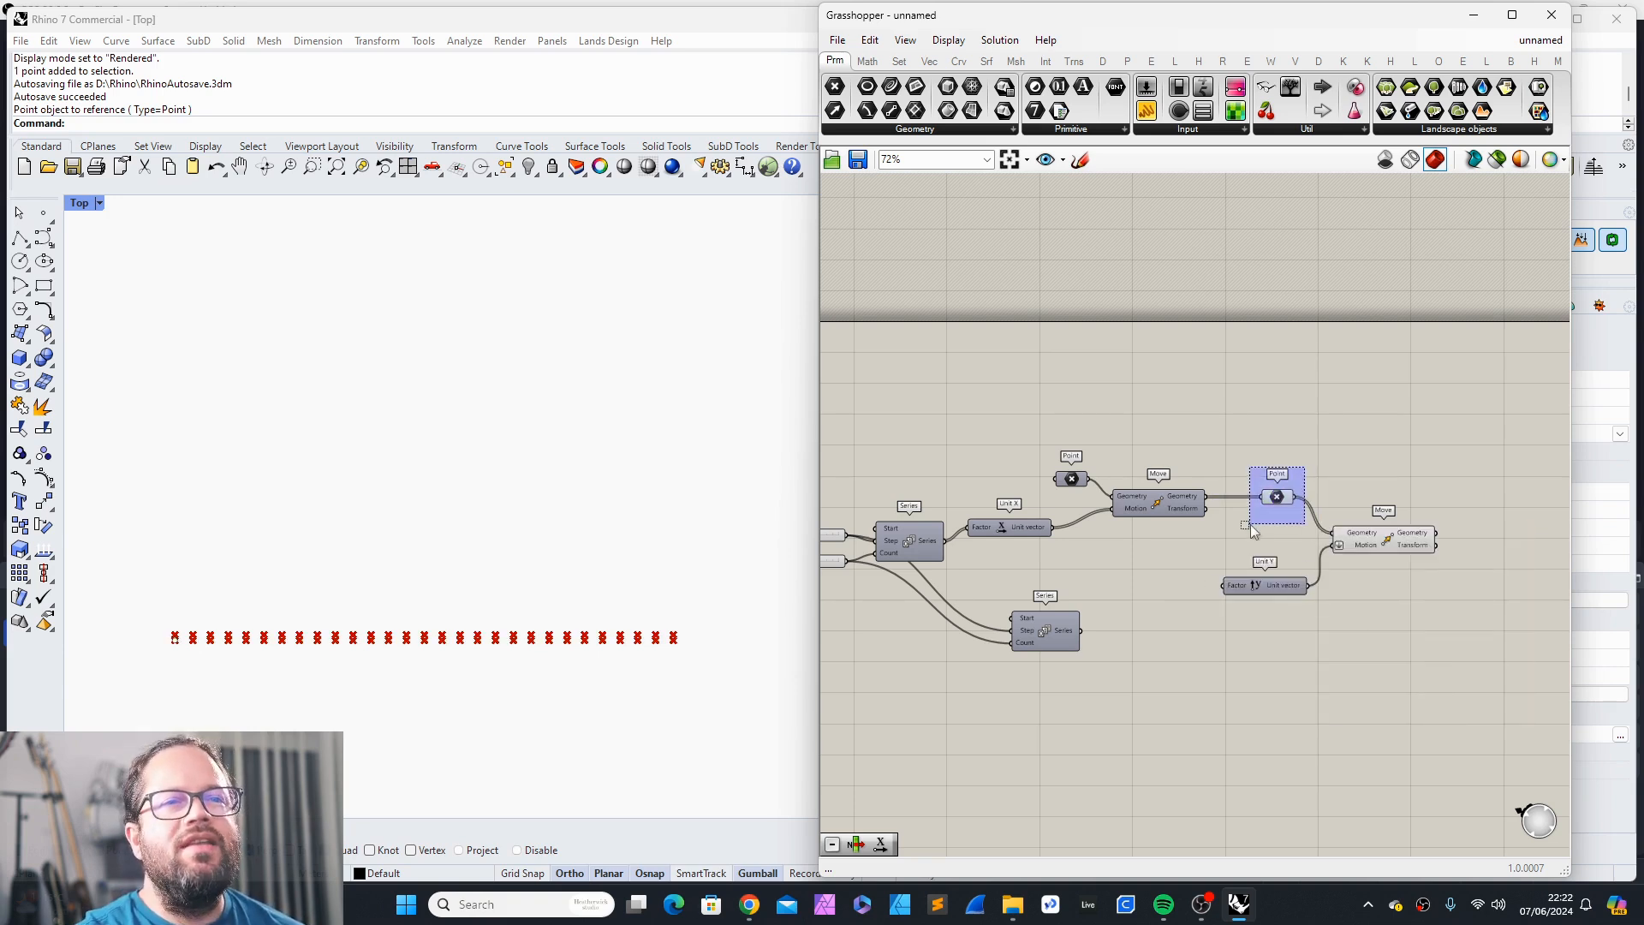
pyautogui.moveTo(1282, 585); pyautogui.dragTo(1280, 593)
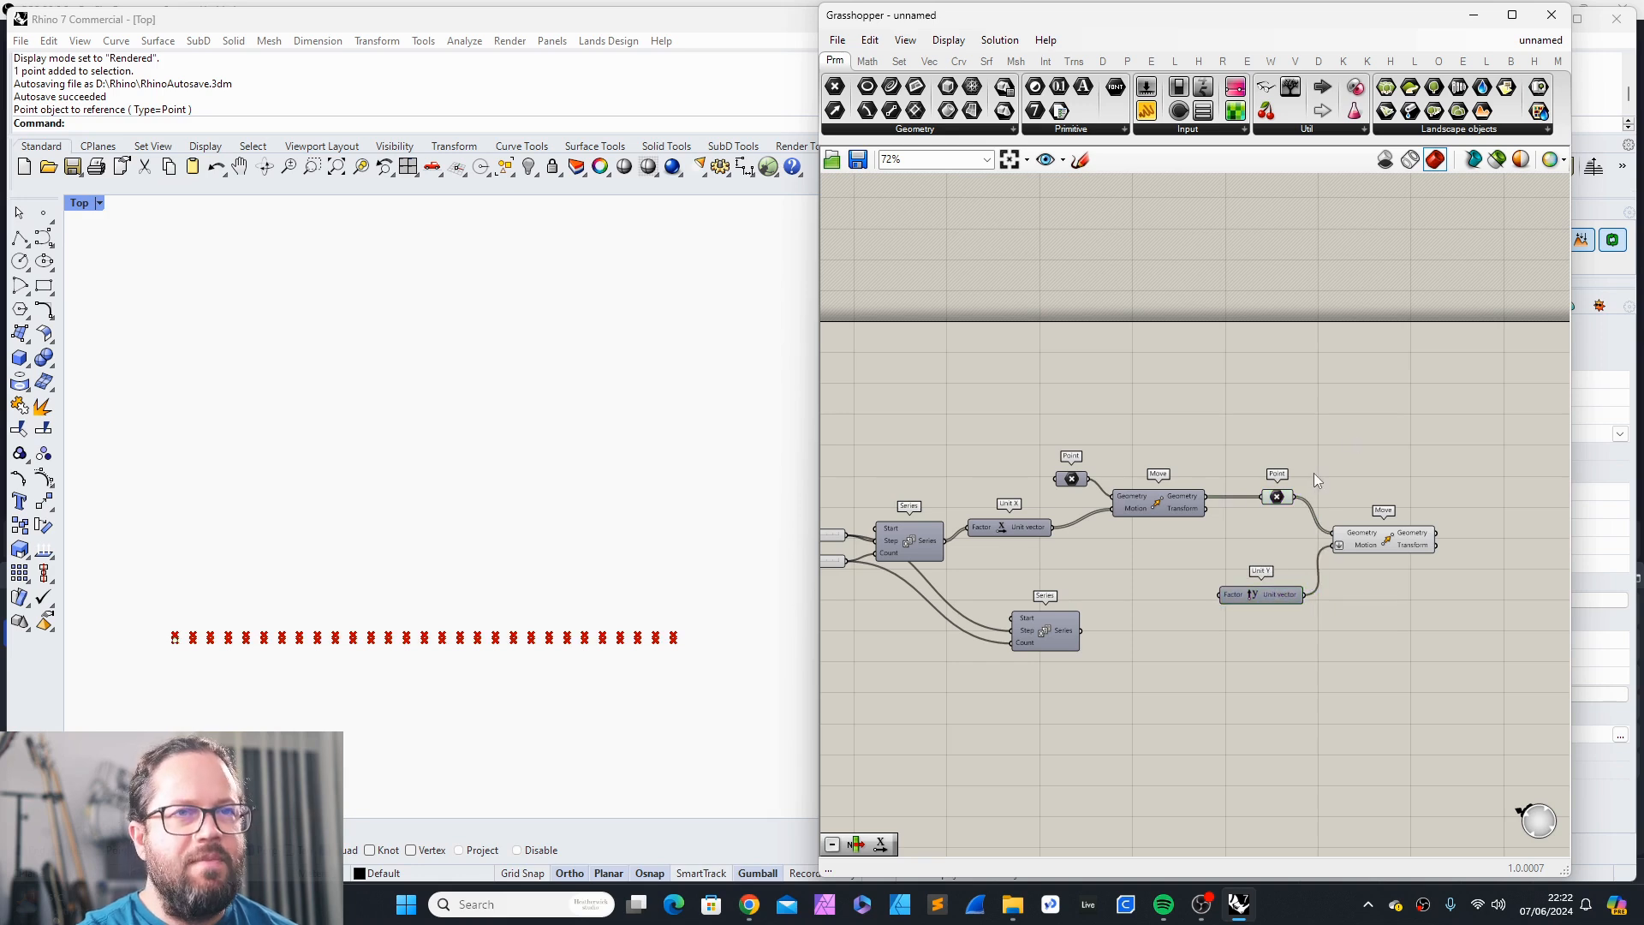
pyautogui.moveTo(1259, 527); pyautogui.dragTo(1273, 508)
pyautogui.moveTo(1268, 500)
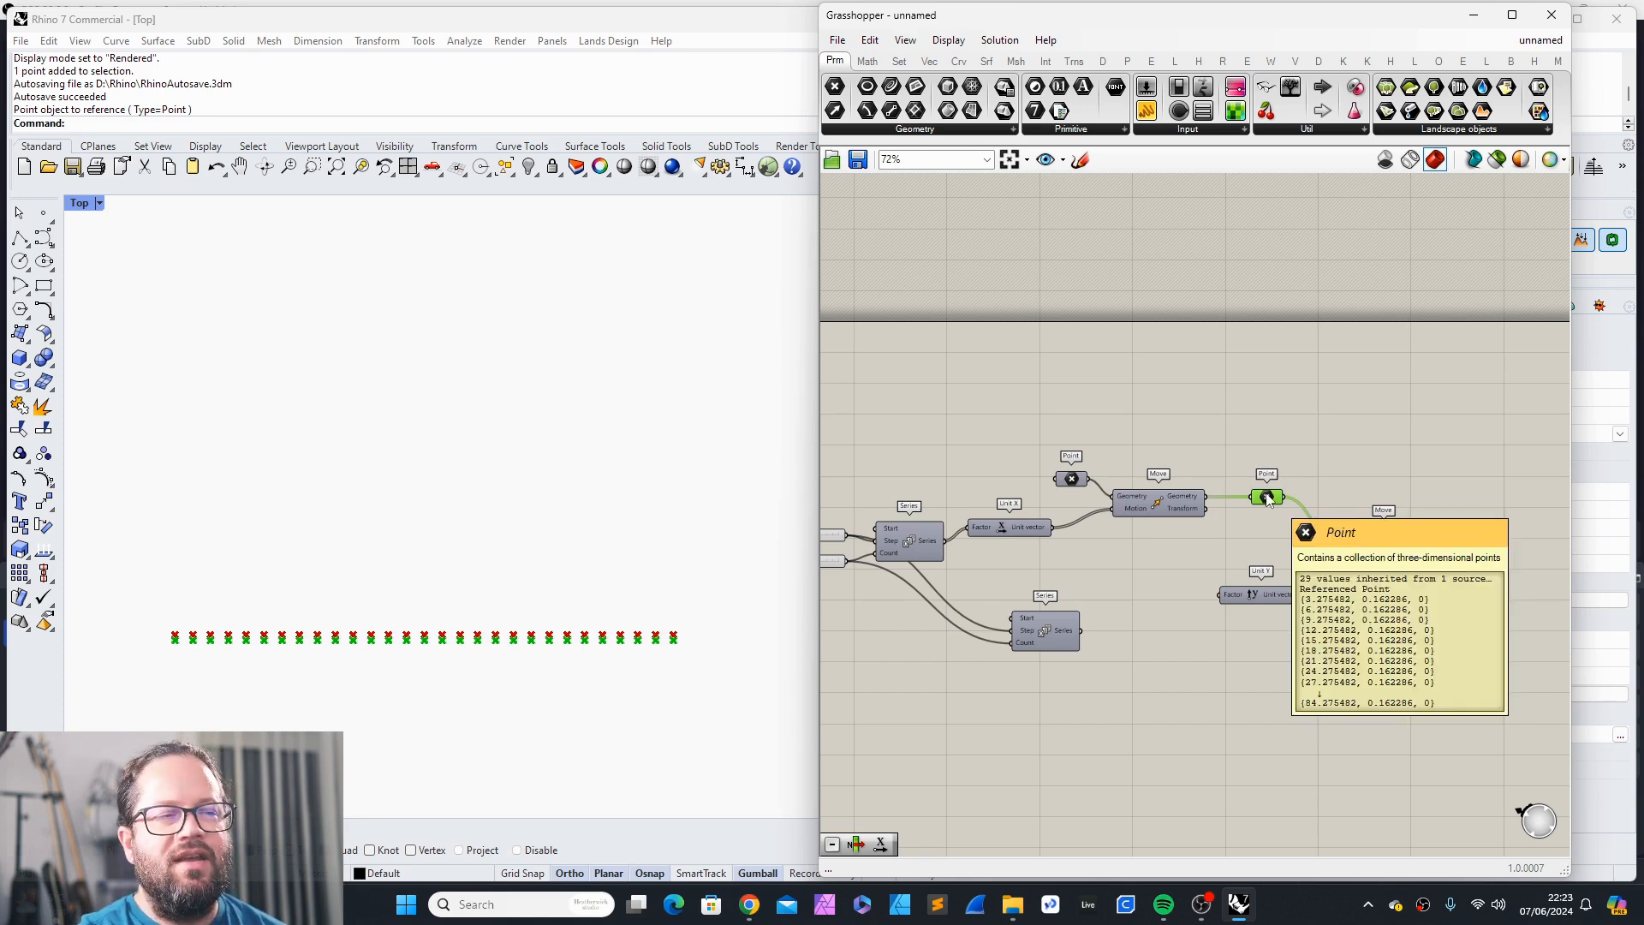
pyautogui.click(1306, 638)
# Step: Delete the Unit Y component and undo the deletion
pyautogui.moveTo(1276, 594); pyautogui.dragTo(1270, 595)
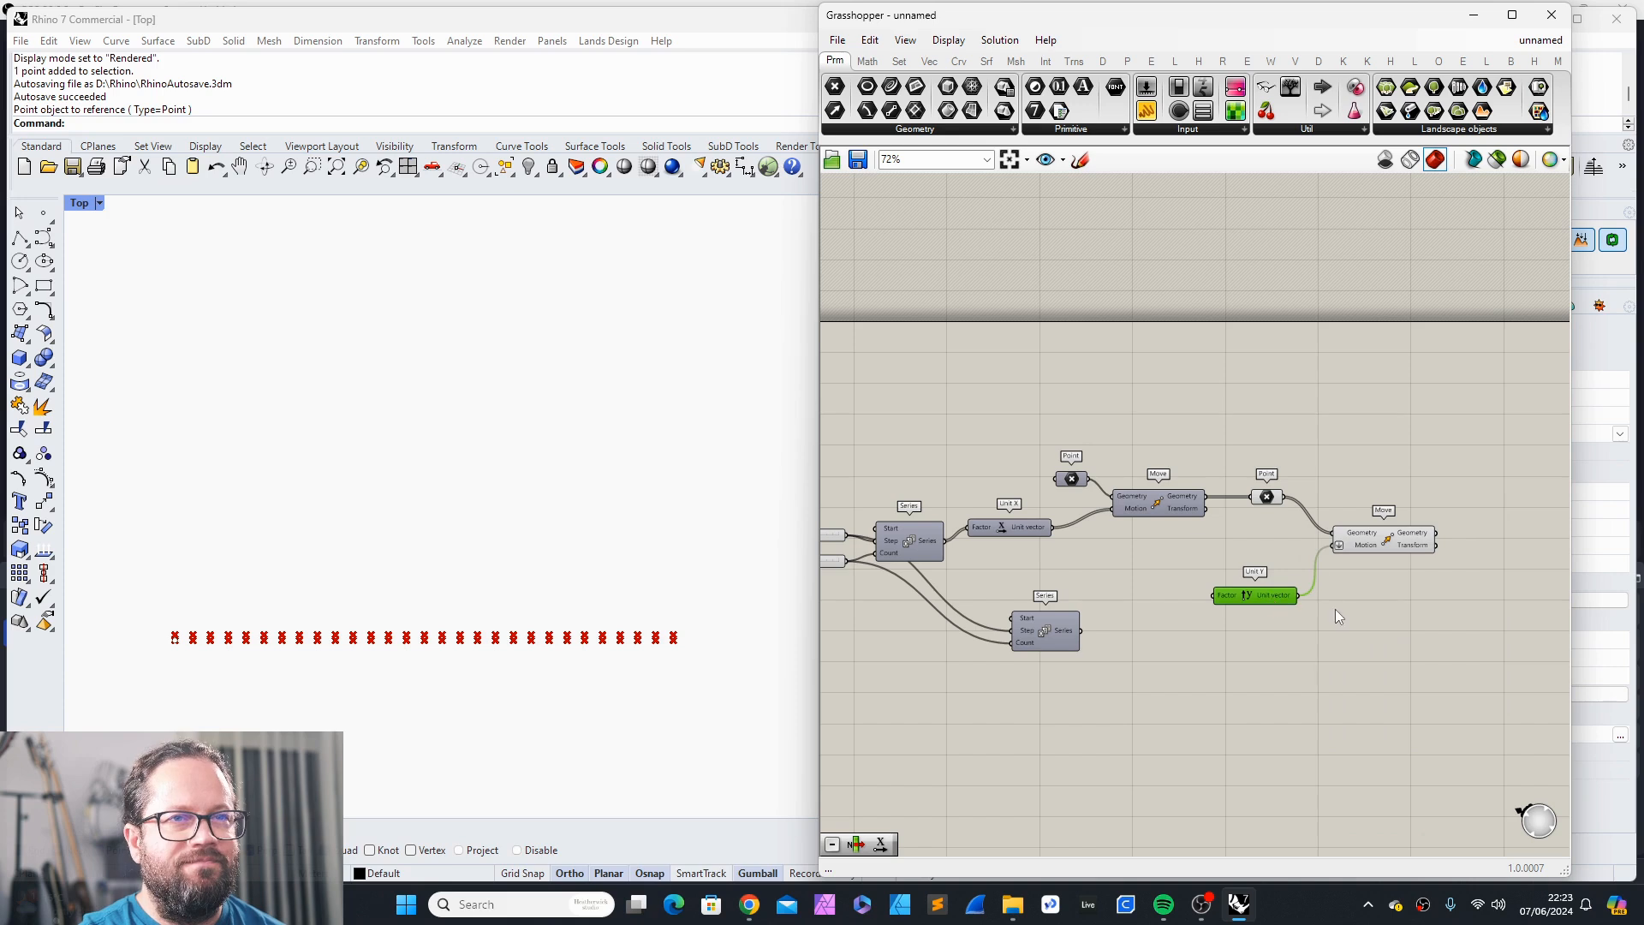
pyautogui.press('Delete')
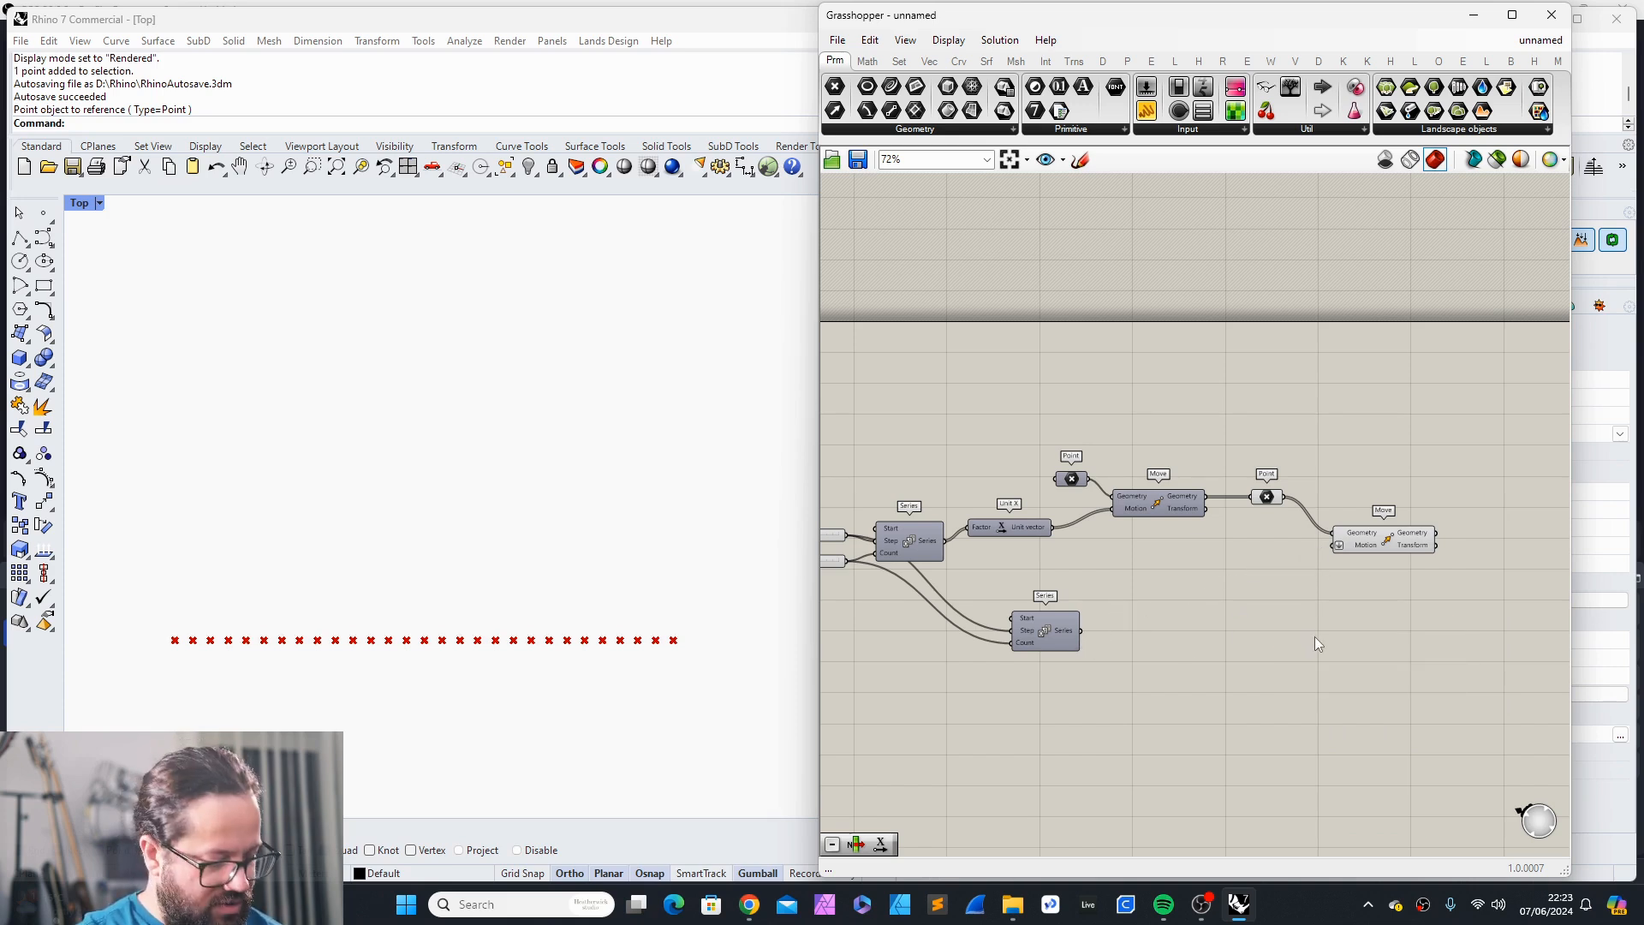
pyautogui.hotkey('ctrl', 'z')
# Step: Reconnect the second Series output to Unit Y's Factor input
pyautogui.click(1266, 629)
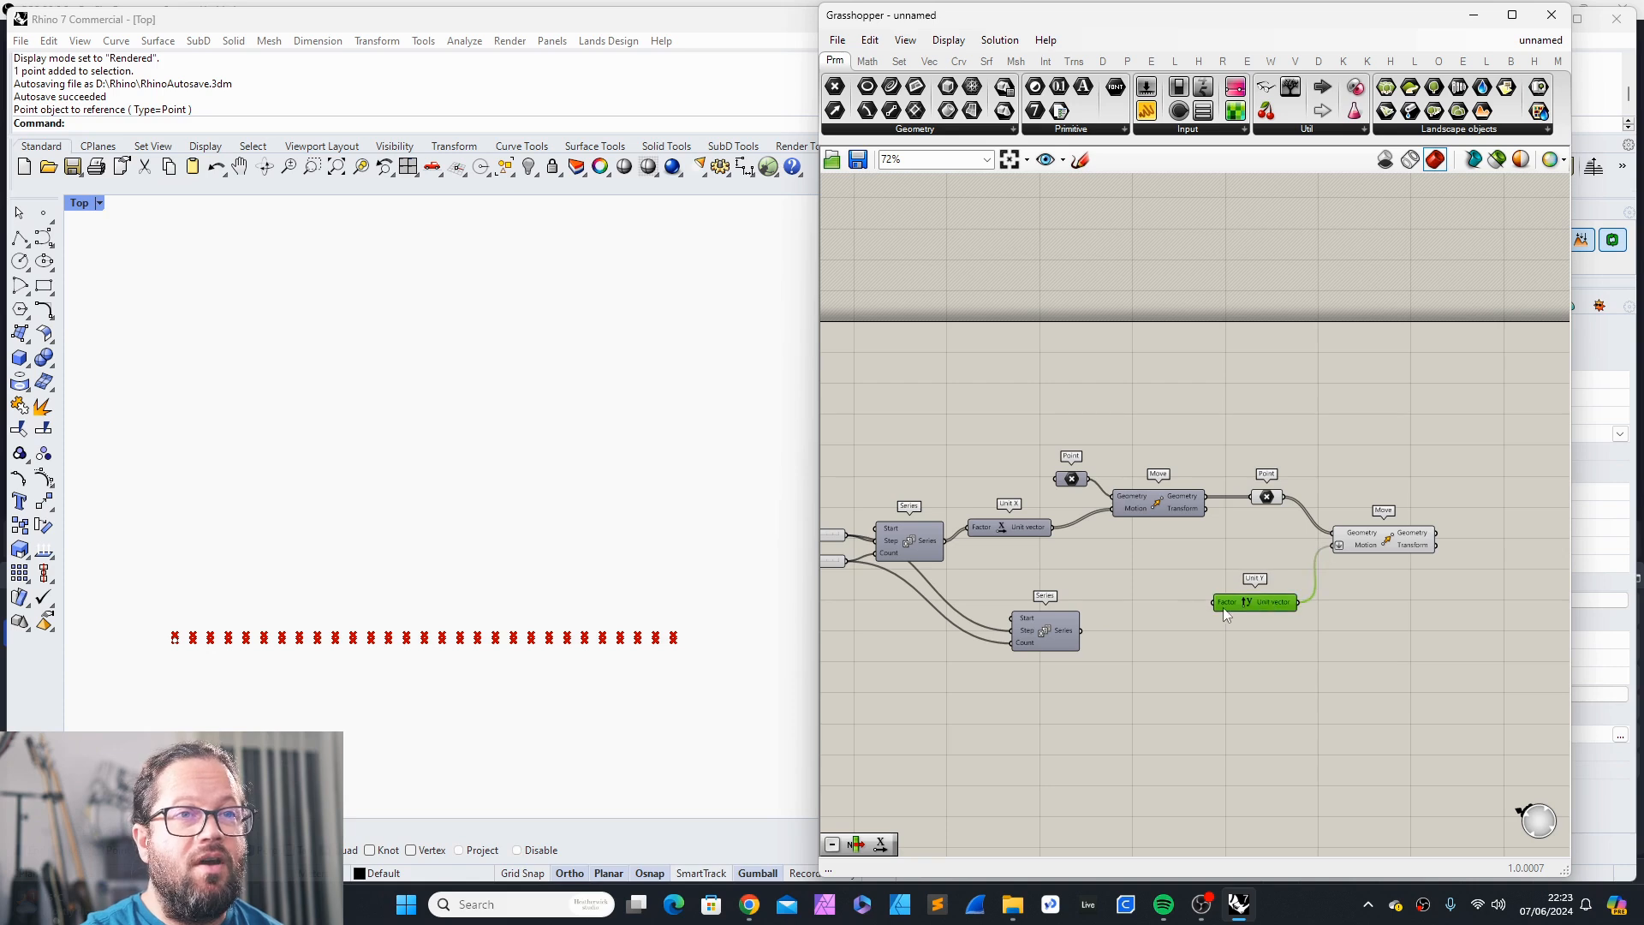
pyautogui.moveTo(1082, 633); pyautogui.dragTo(1214, 602)
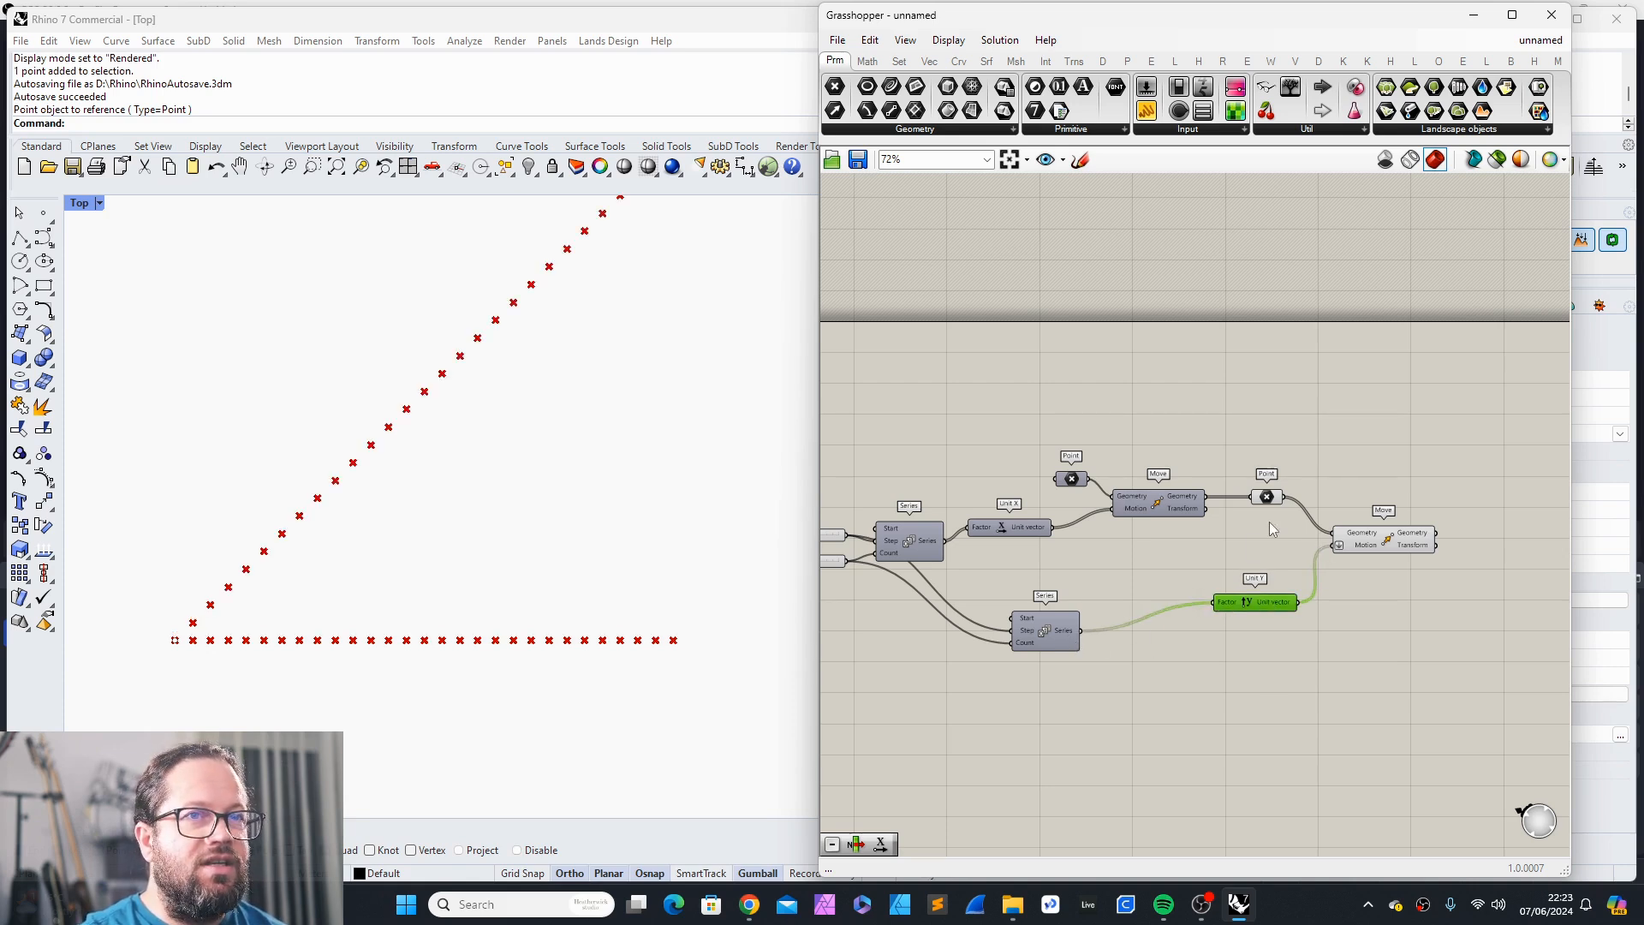
pyautogui.moveTo(1267, 497); pyautogui.dragTo(1268, 498)
# Step: Compare the second Series output values with the moved points in the Top view
pyautogui.moveTo(1066, 638)
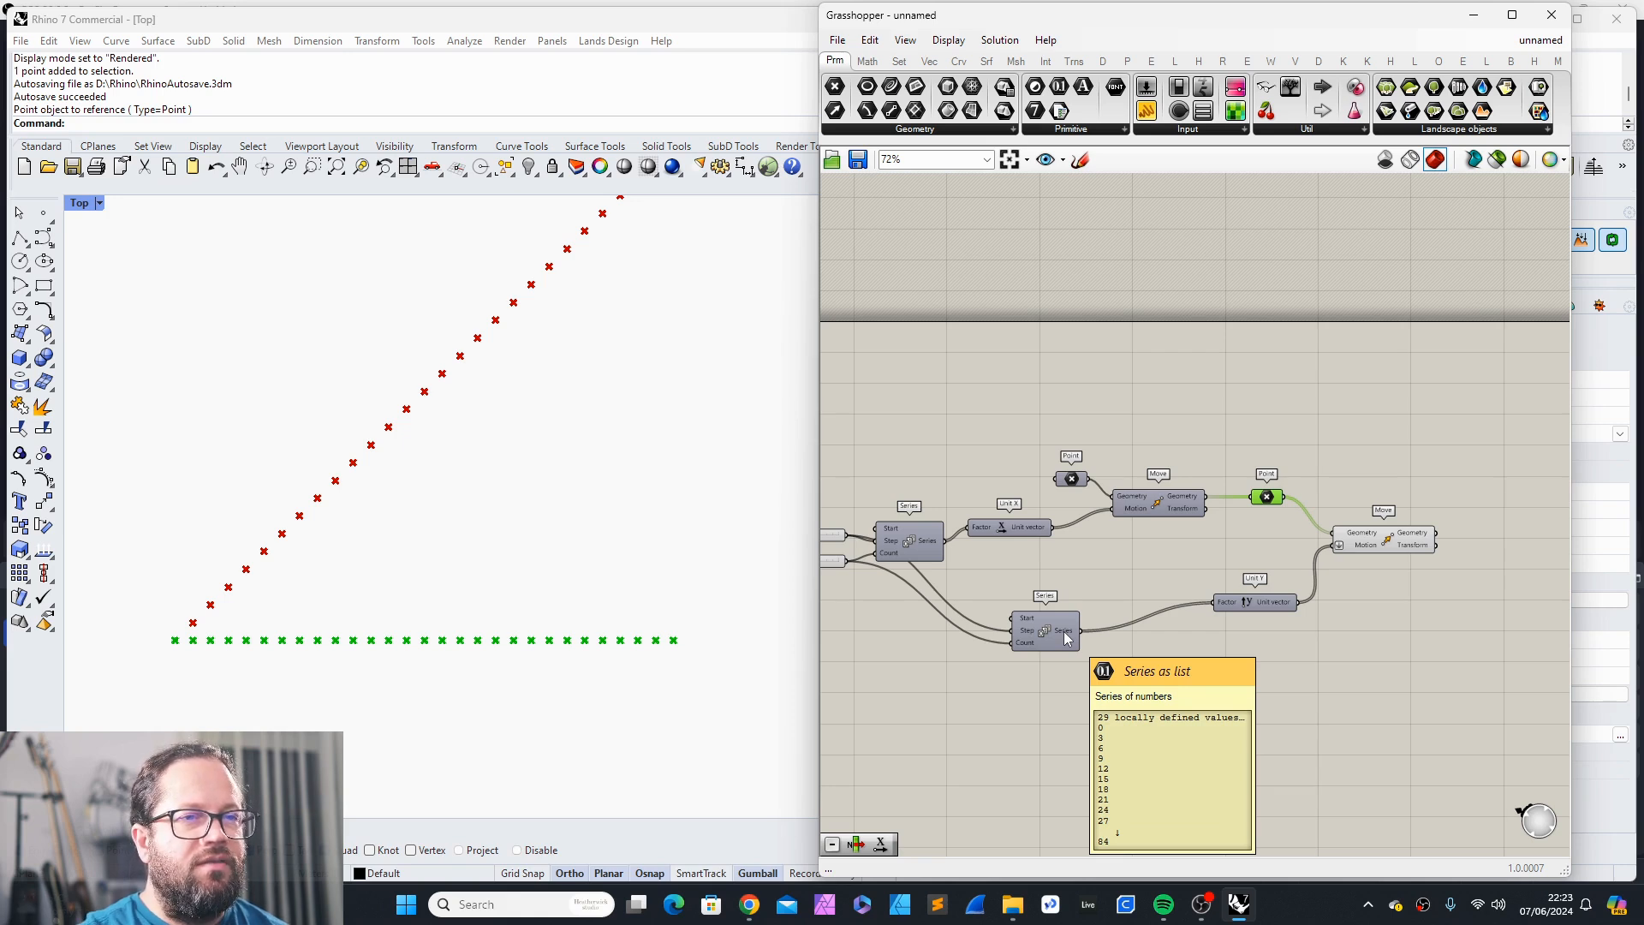
pyautogui.click(634, 548)
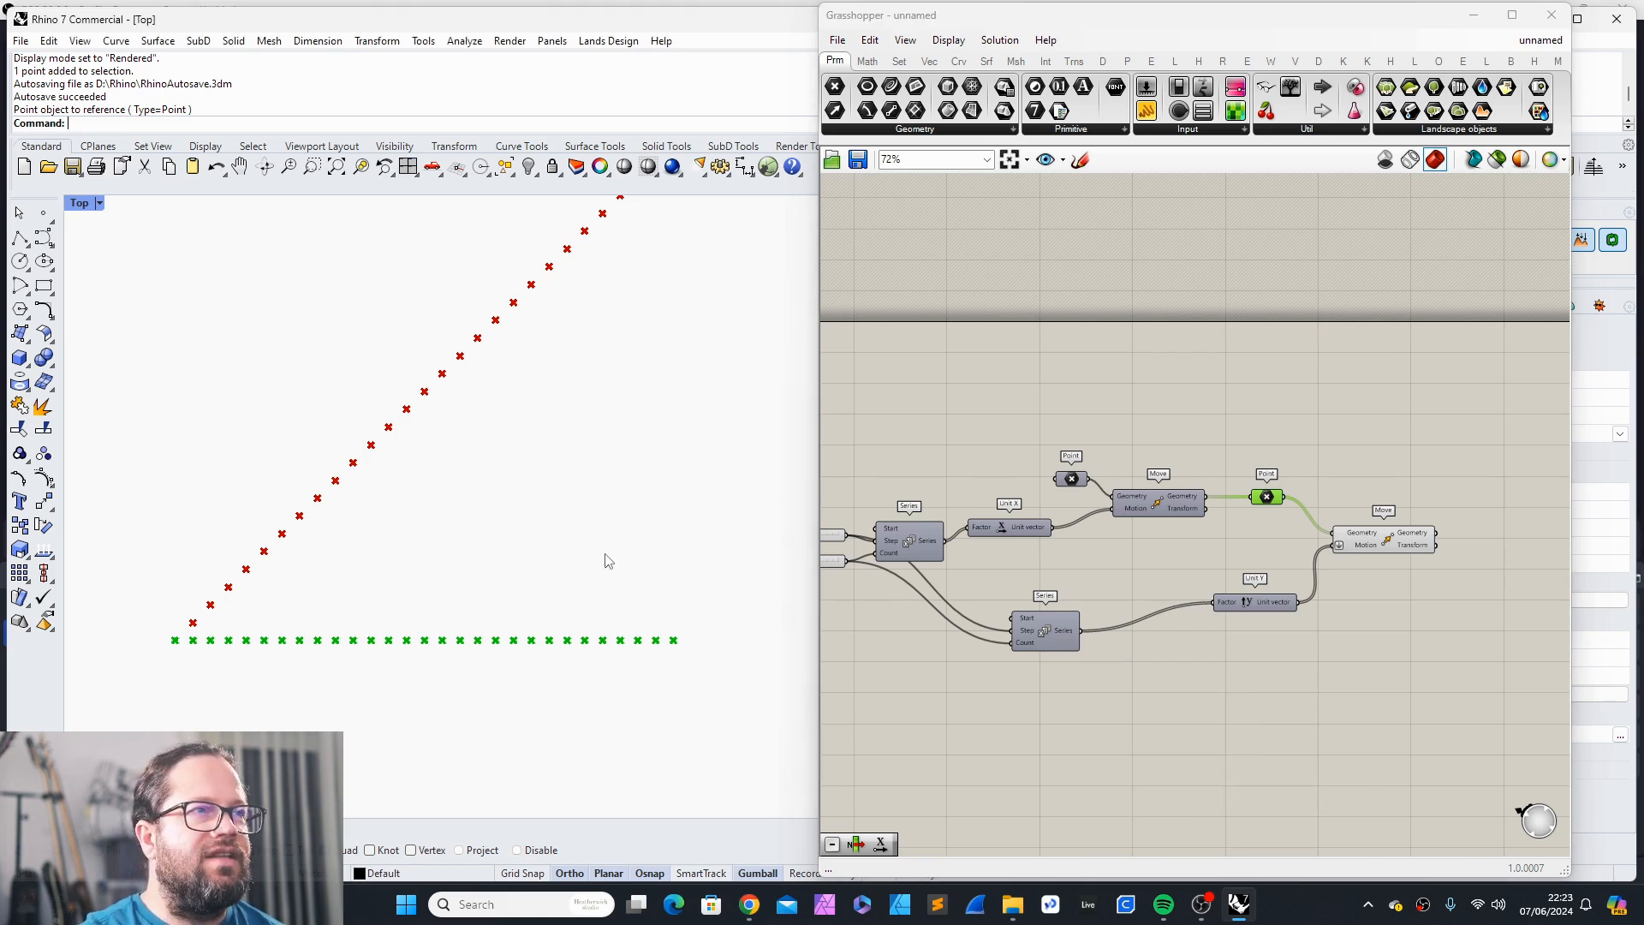
pyautogui.scroll(-8, 450, 624)
pyautogui.scroll(8, 516, 484)
pyautogui.scroll(-2, 635, 345)
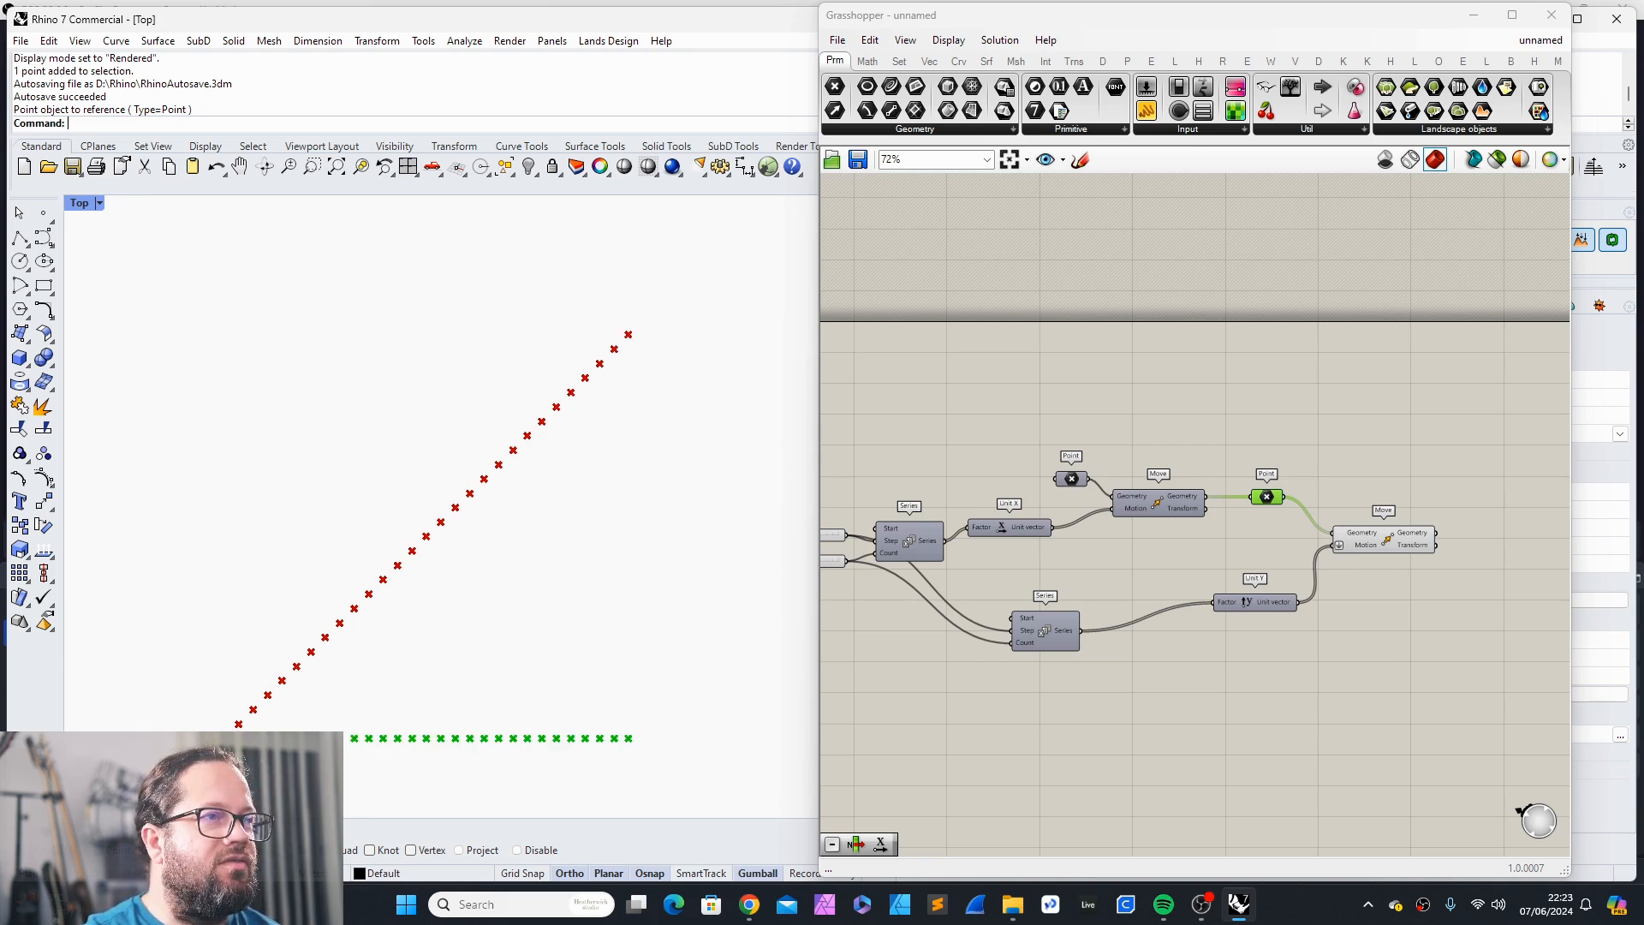
pyautogui.scroll(-1, 780, 600)
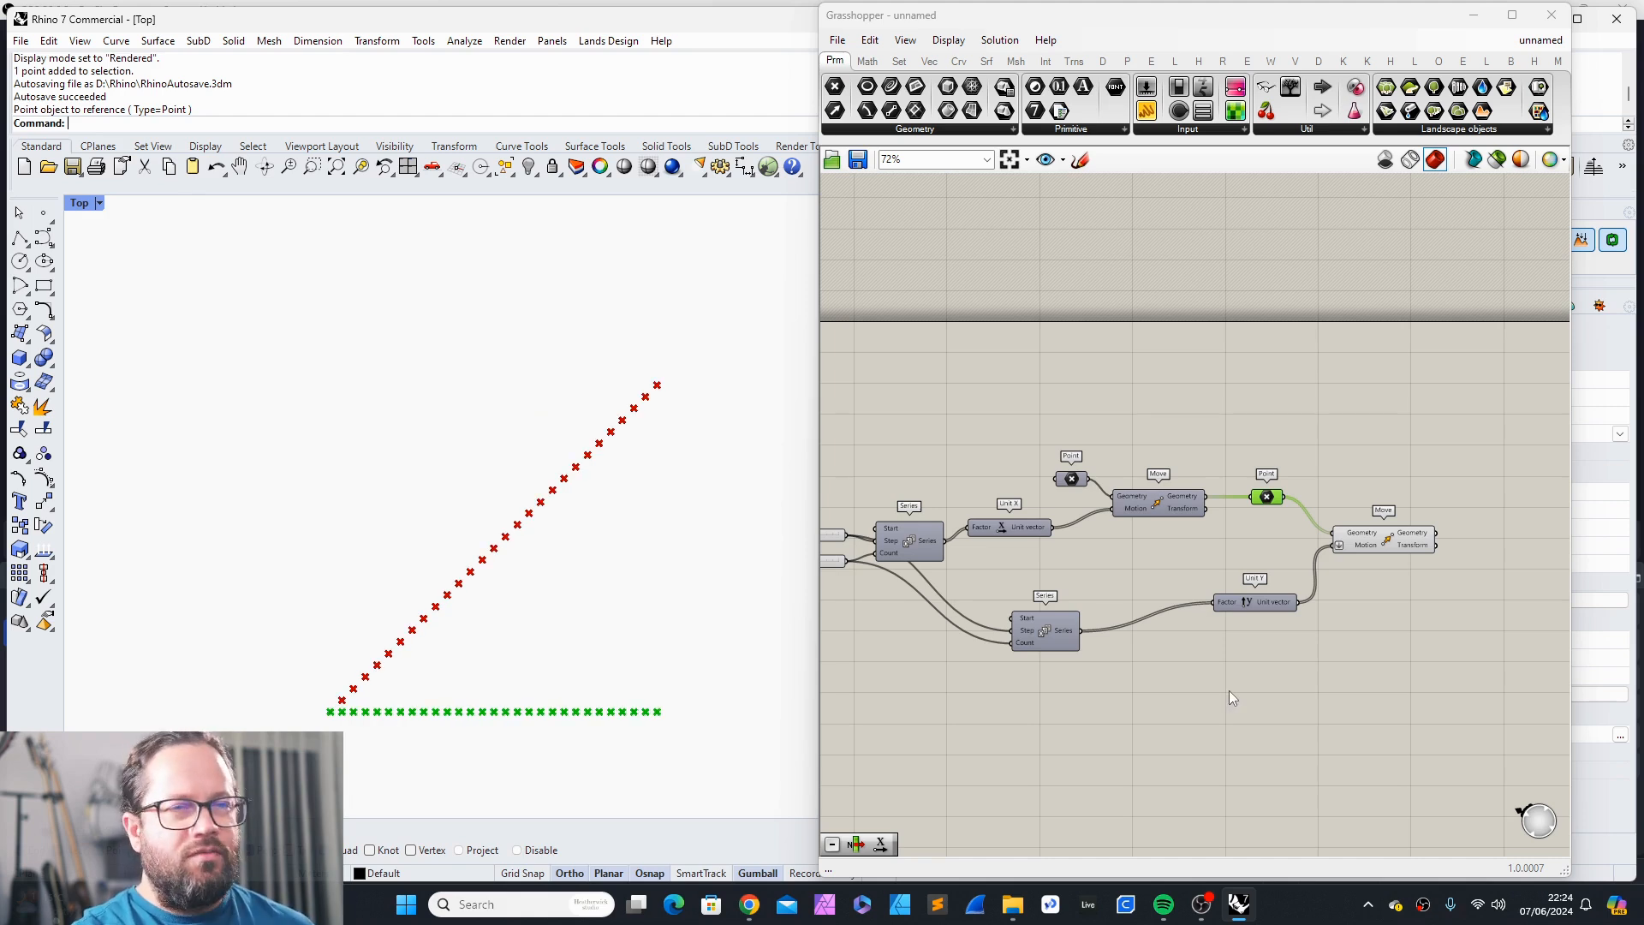
# Step: Bring the second Series closer to Unit Y and tidy the positions of the first Series, Unit X and the source Point
pyautogui.moveTo(1045, 631); pyautogui.dragTo(1134, 613)
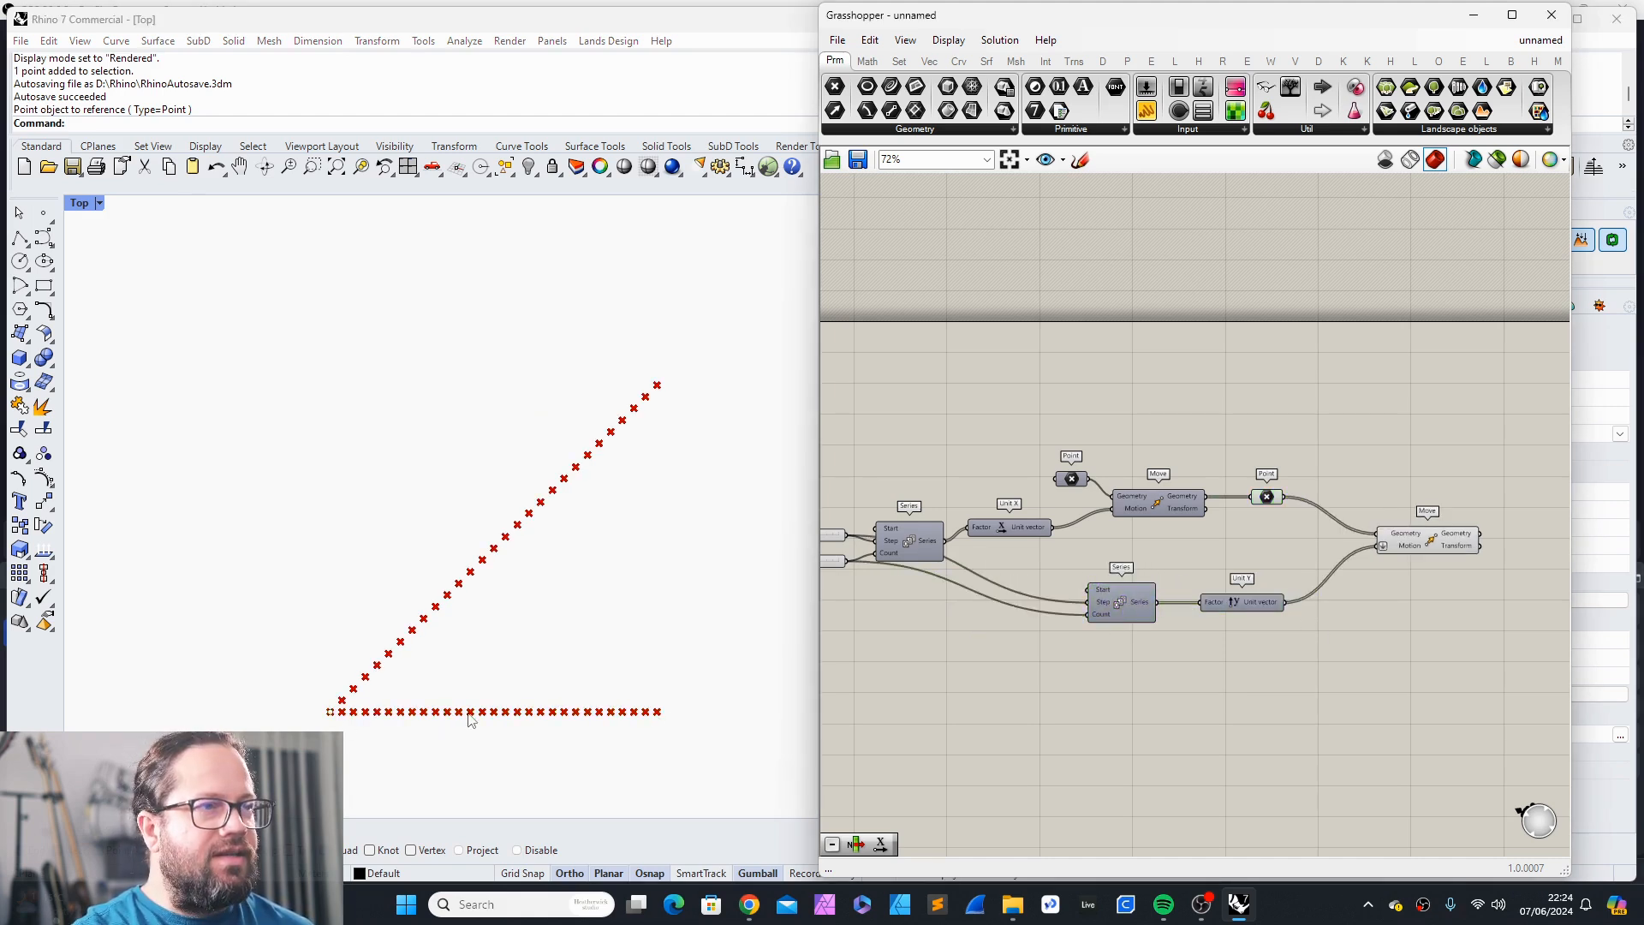
pyautogui.scroll(-3, 1204, 555)
pyautogui.scroll(4, 1065, 552)
pyautogui.moveTo(982, 541); pyautogui.dragTo(989, 526)
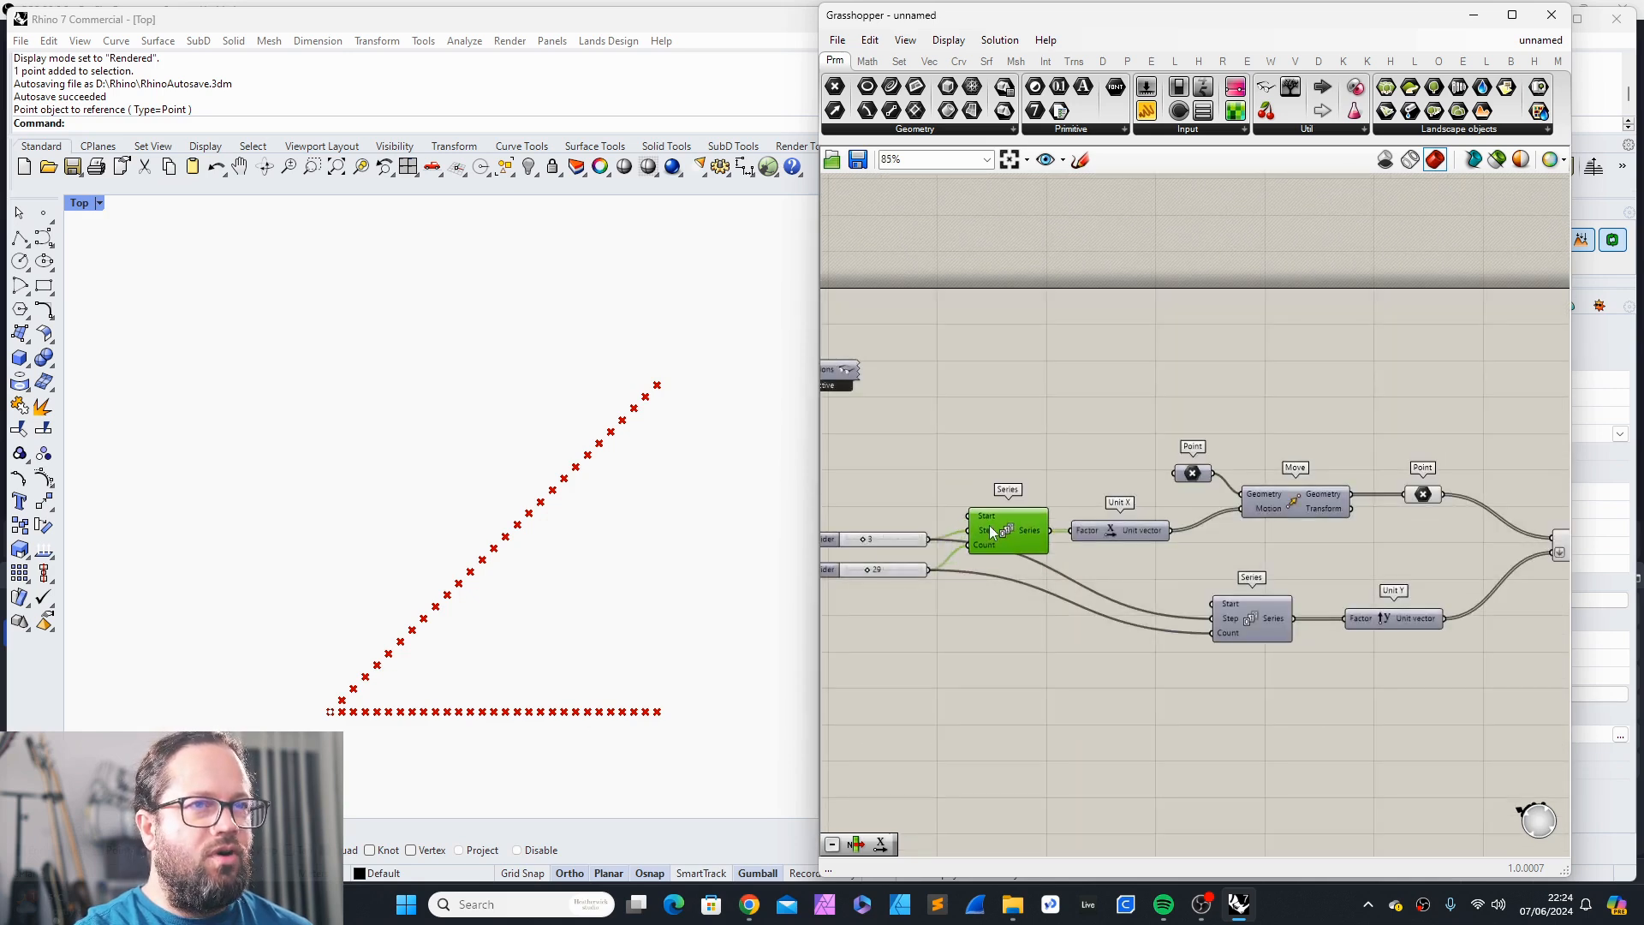
pyautogui.moveTo(1116, 531); pyautogui.dragTo(1123, 531)
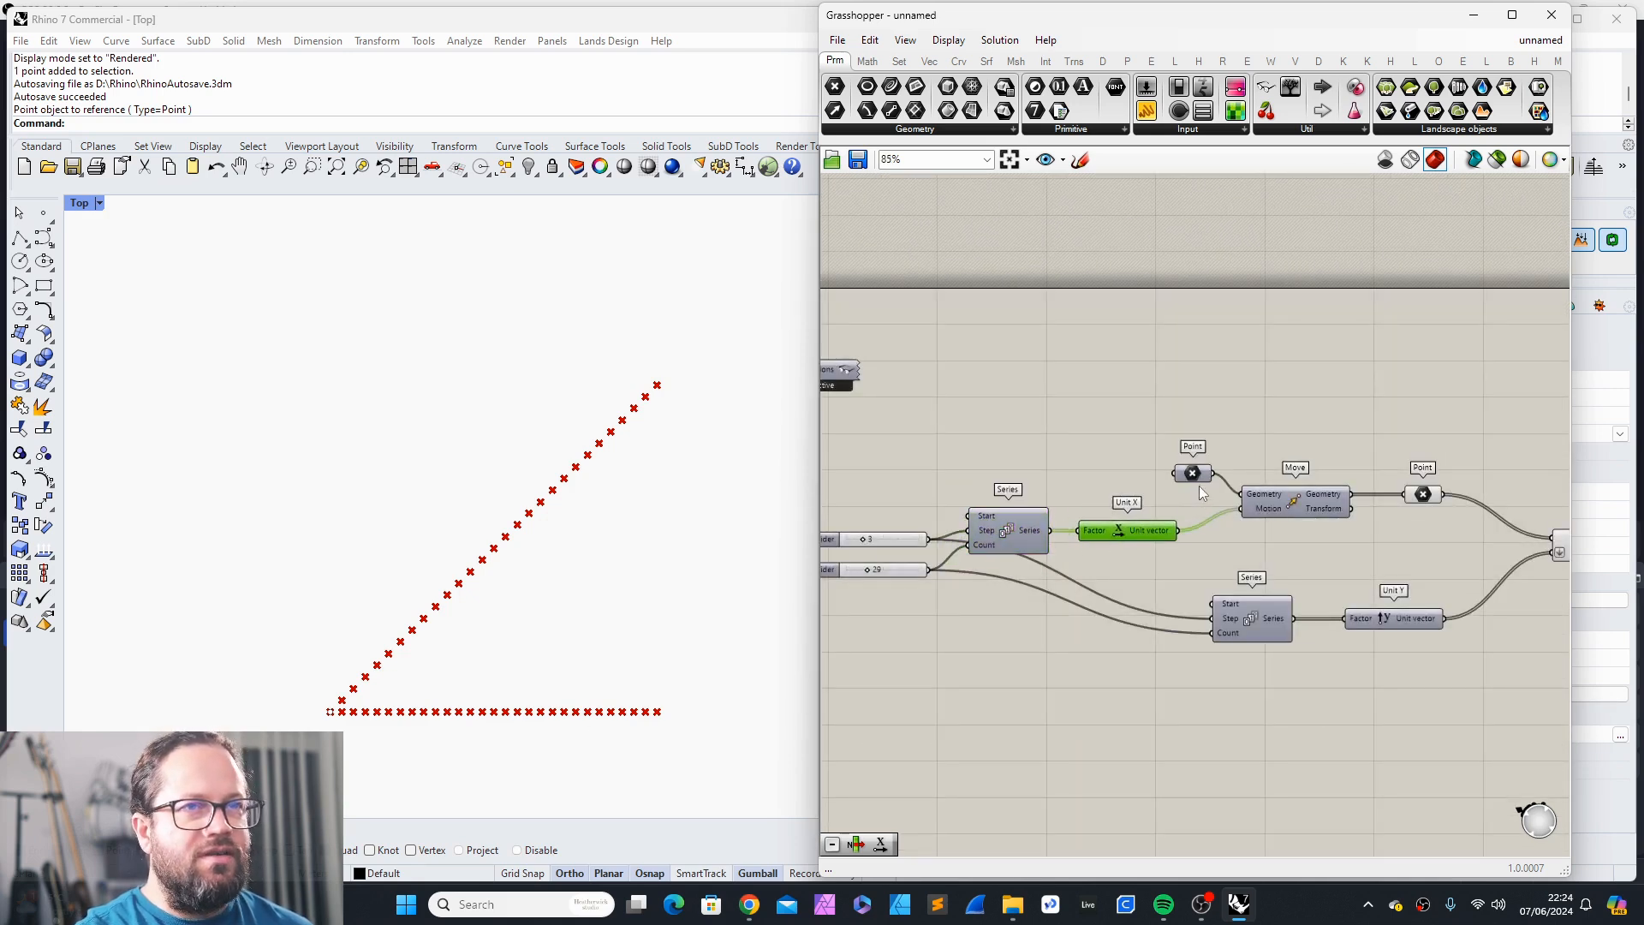
pyautogui.moveTo(1195, 473); pyautogui.dragTo(1183, 474)
pyautogui.moveTo(1011, 530); pyautogui.dragTo(1016, 529)
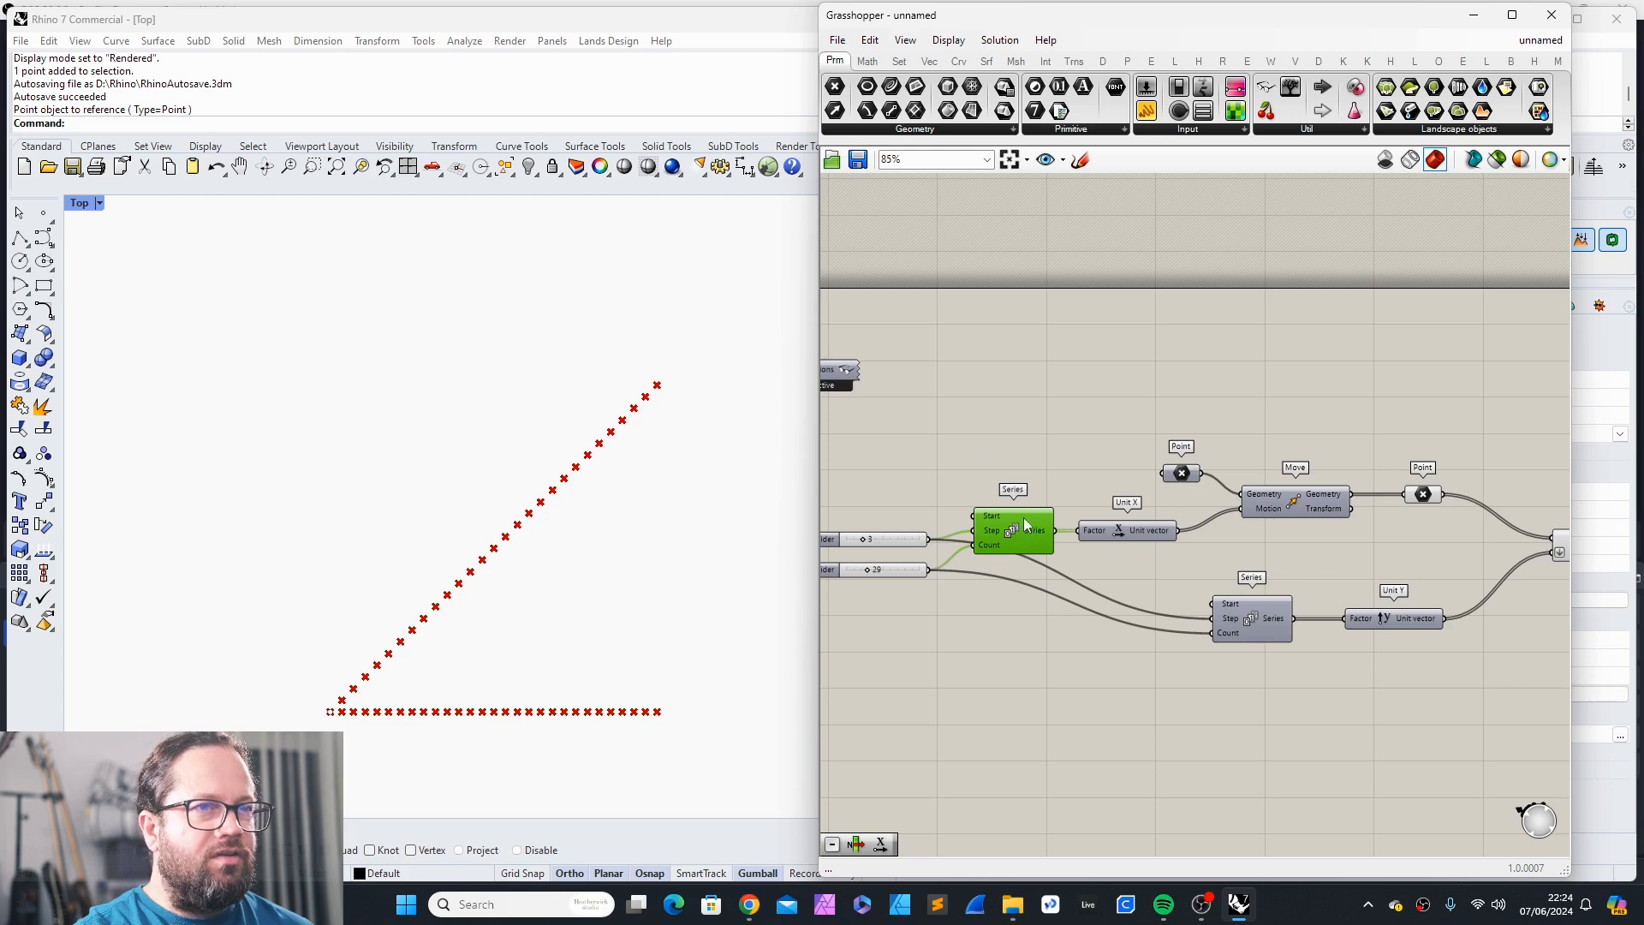
# Step: Graft the second Move's Motion input to examine its data structure, and set the input back to Flatten
pyautogui.scroll(-2, 1272, 661)
pyautogui.scroll(2, 1137, 633)
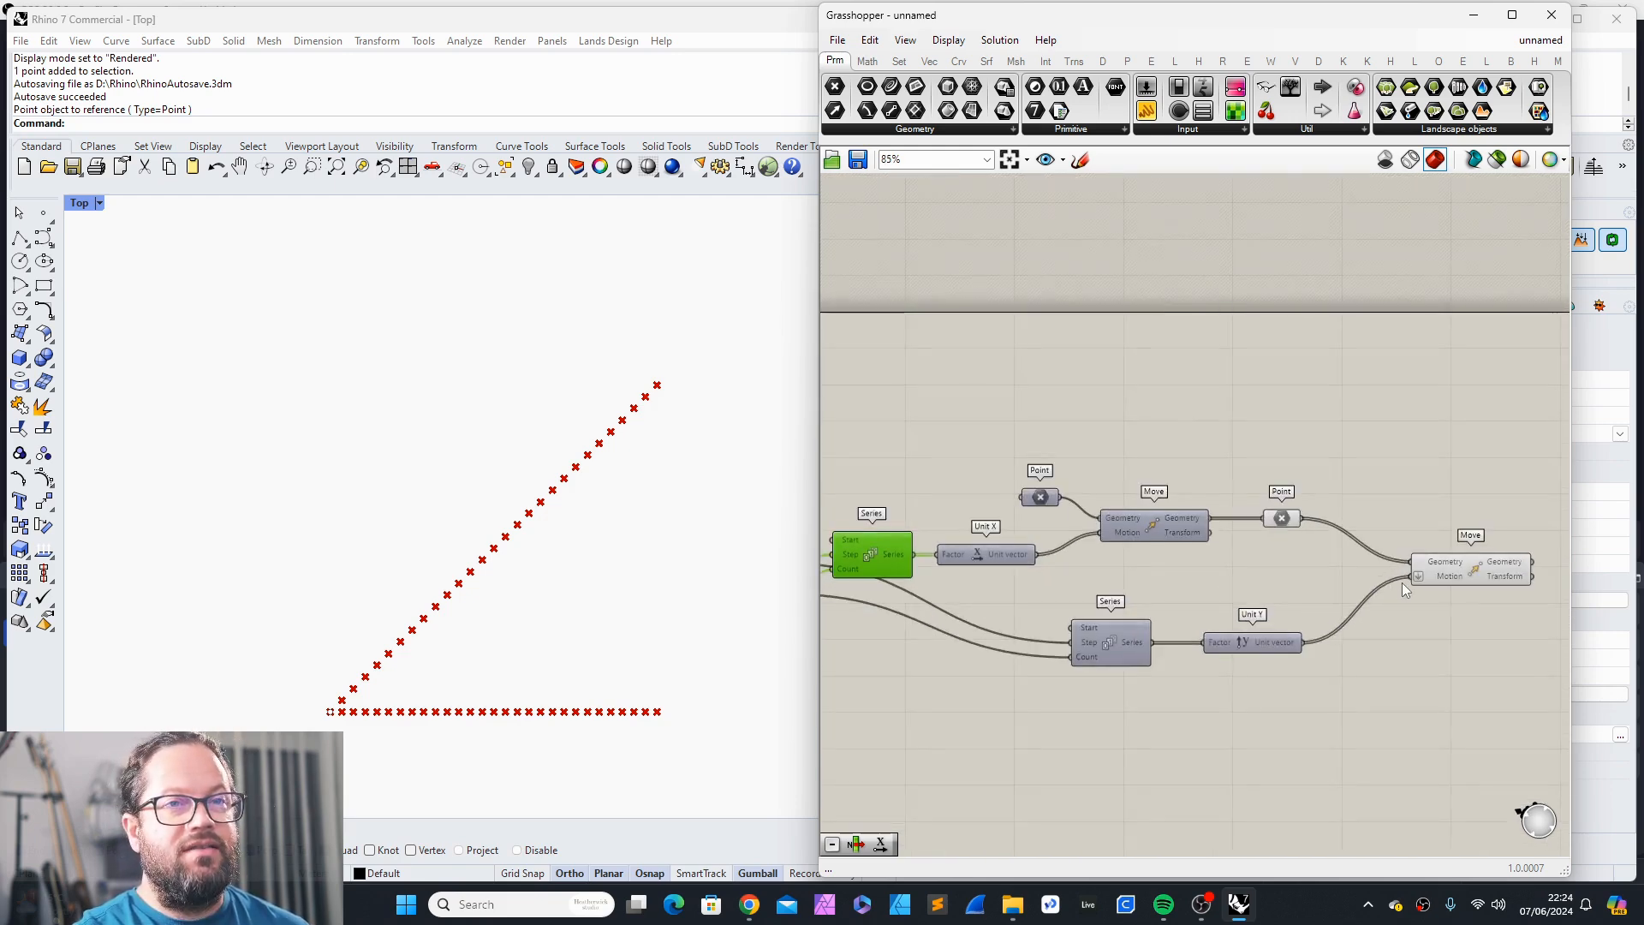
pyautogui.rightClick(1419, 578)
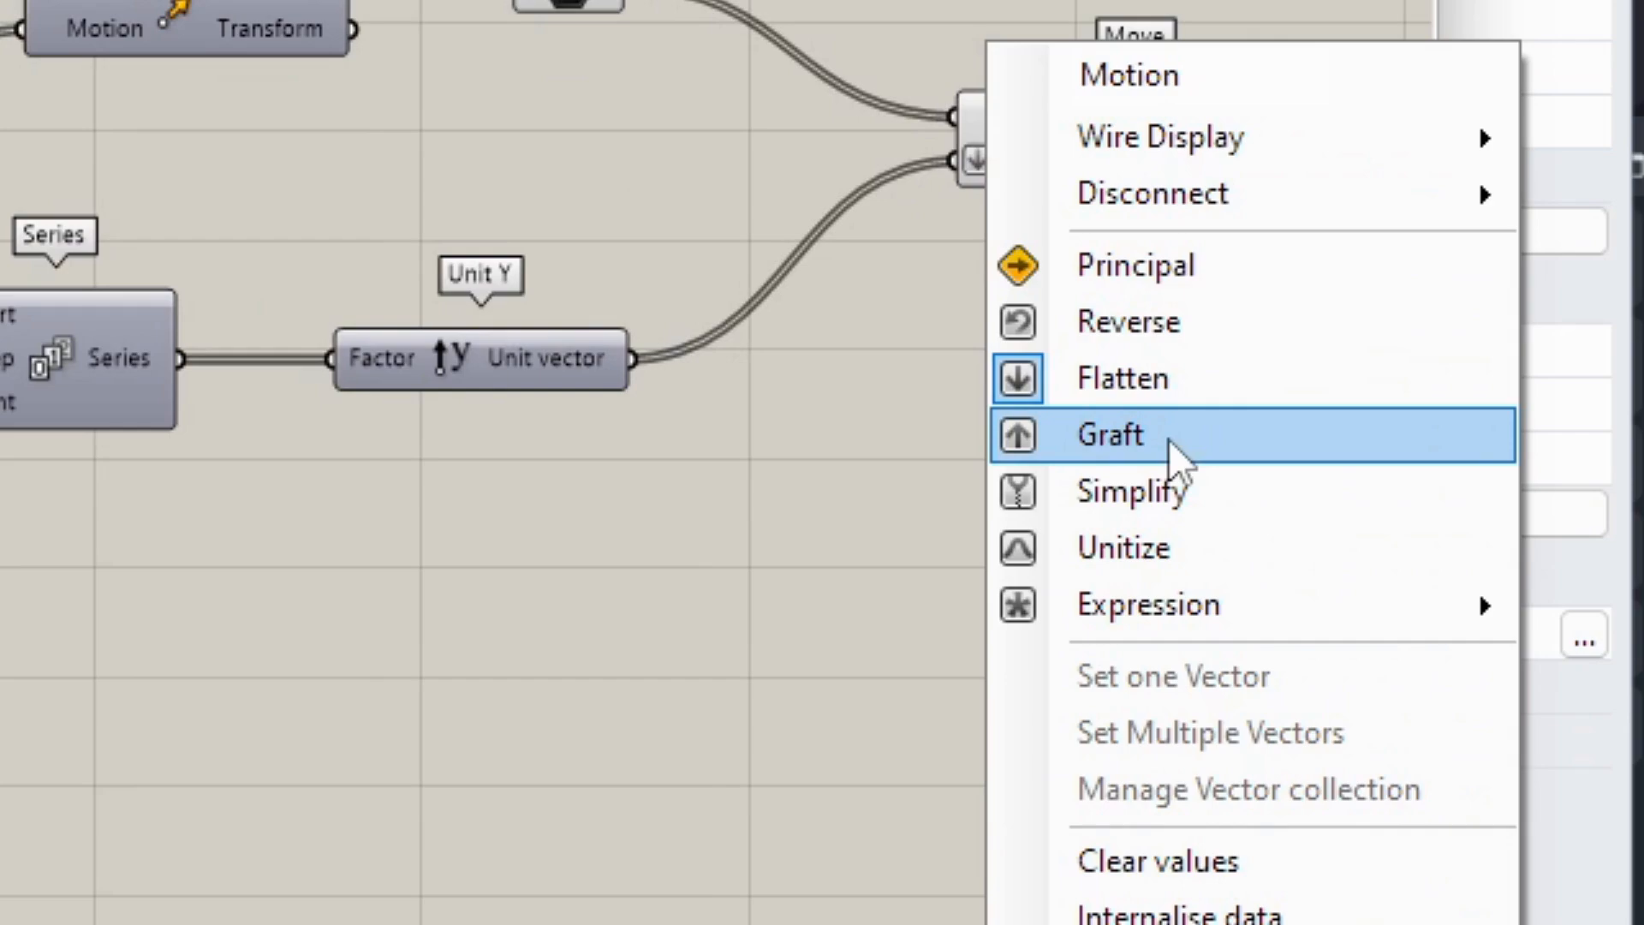
pyautogui.click(1169, 433)
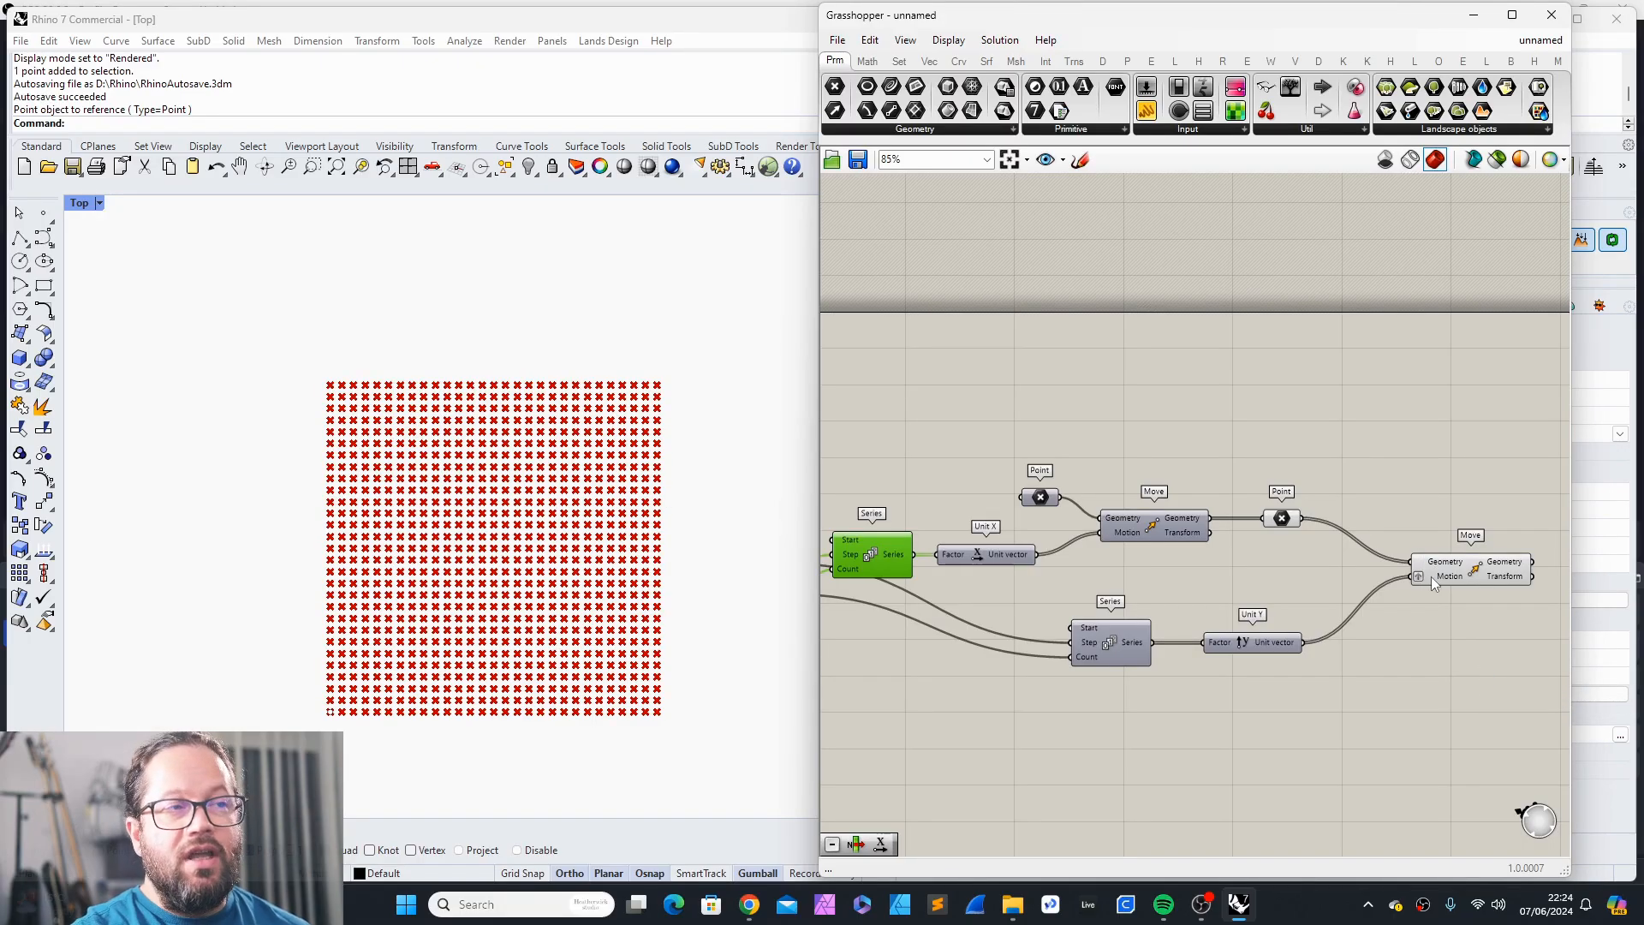
pyautogui.moveTo(1430, 577)
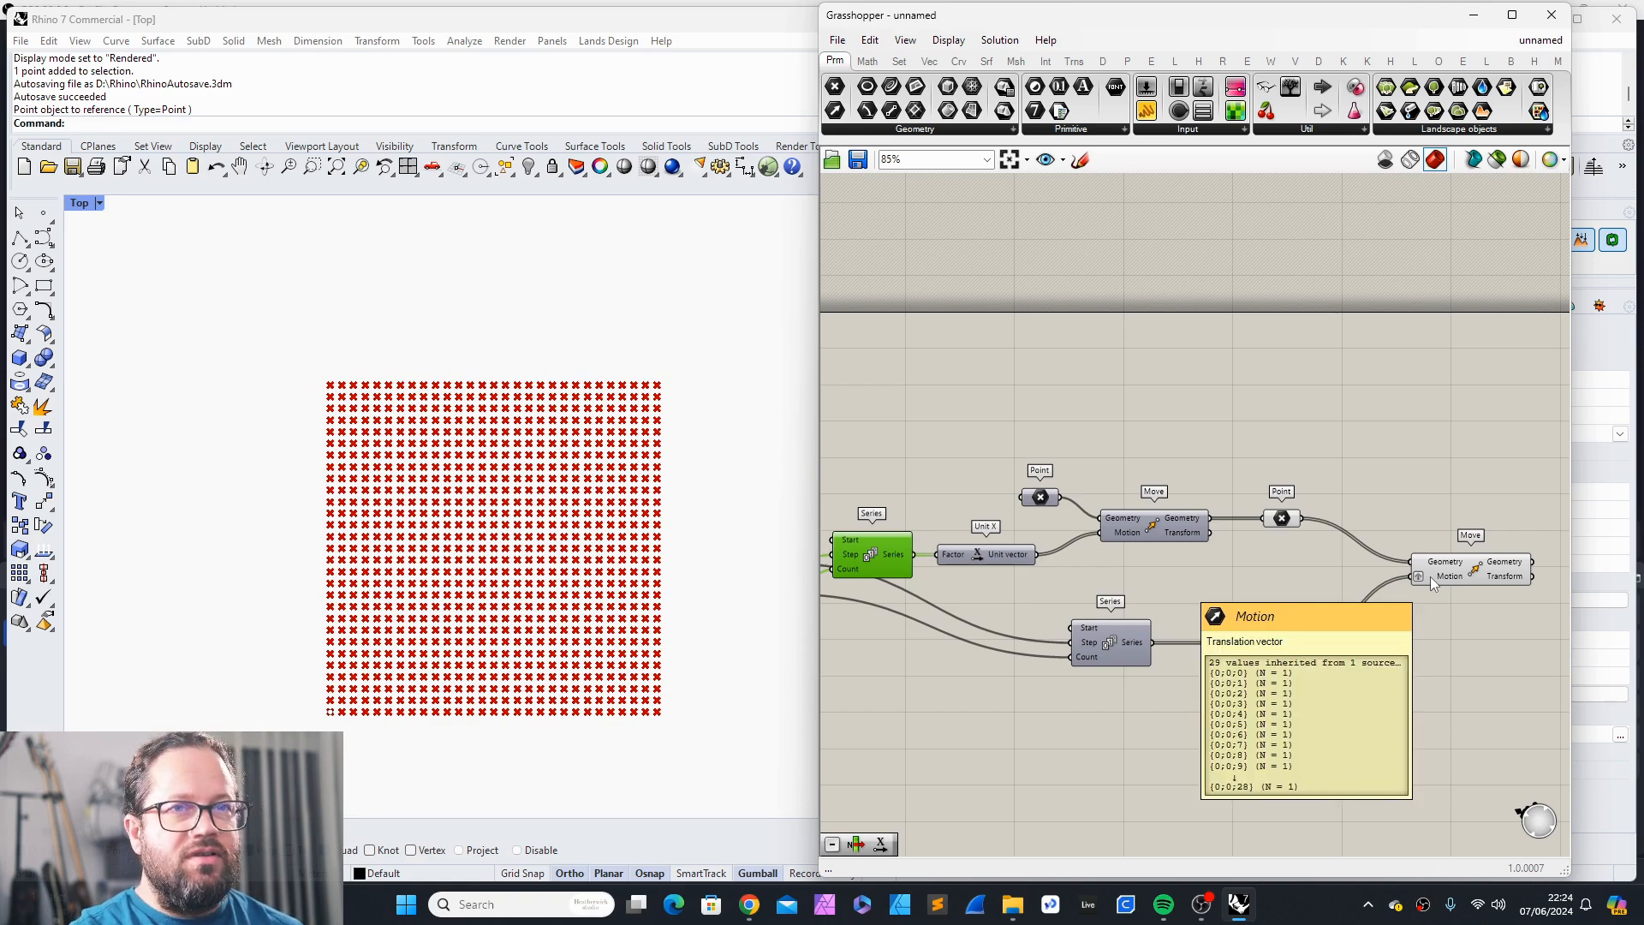
pyautogui.rightClick(1425, 577)
pyautogui.click(1469, 648)
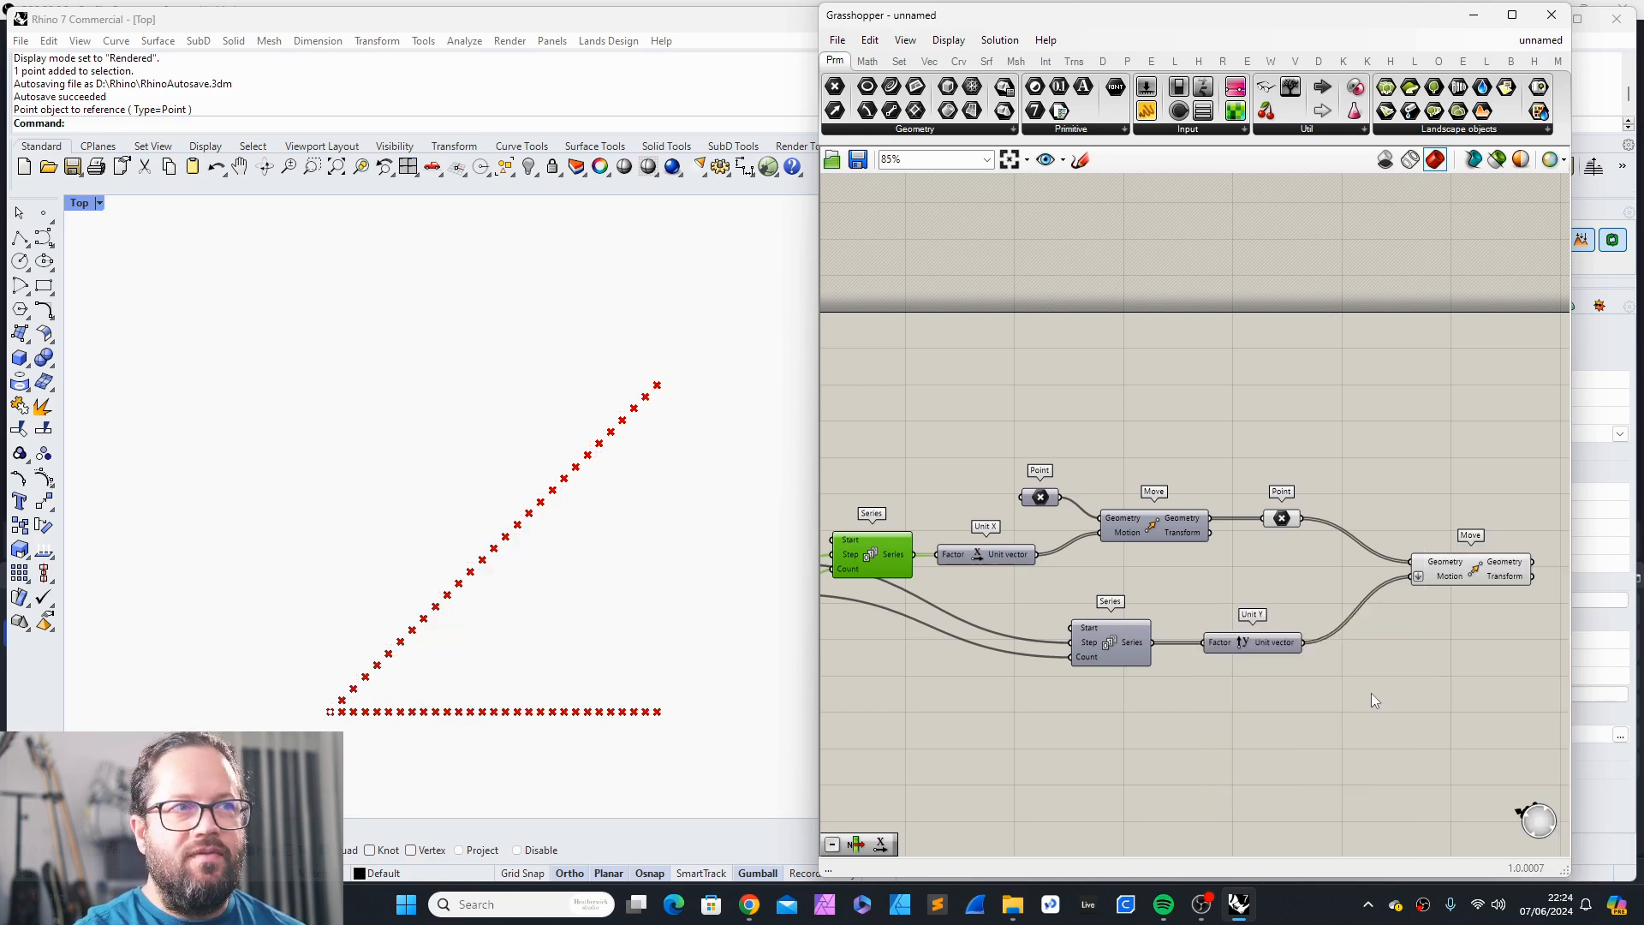
# Step: Add a Panel below the second Move, feed Unit Y's Unit vector output into it and enlarge it to show the full list
pyautogui.click(1370, 692)
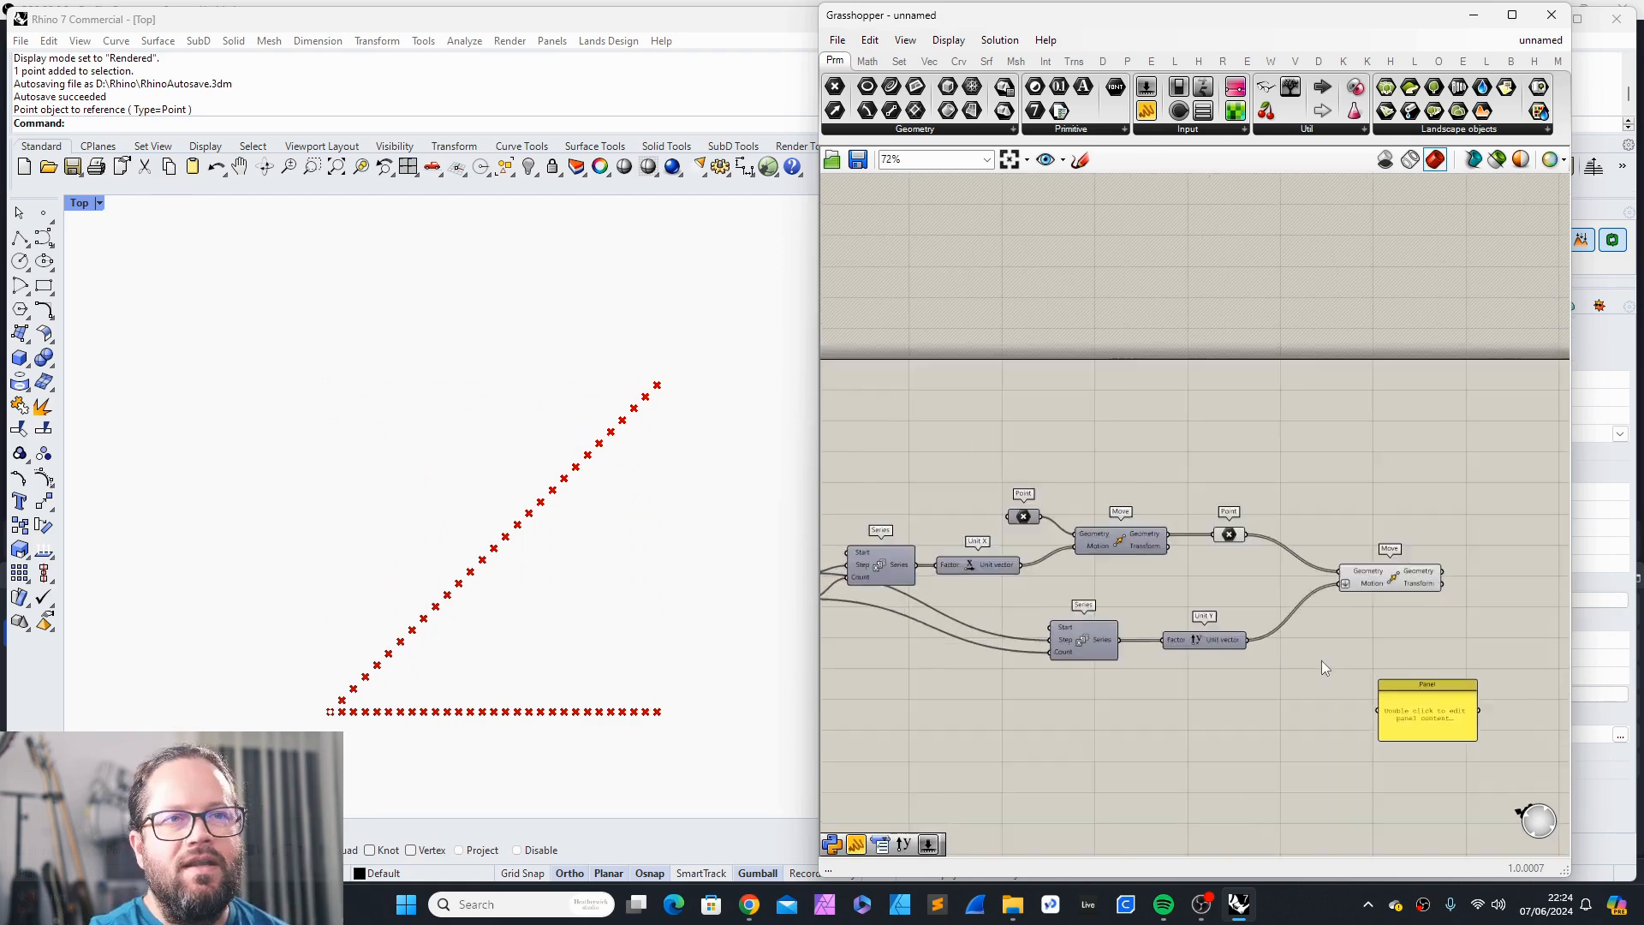
pyautogui.scroll(2, 1336, 668)
pyautogui.scroll(-3, 1281, 625)
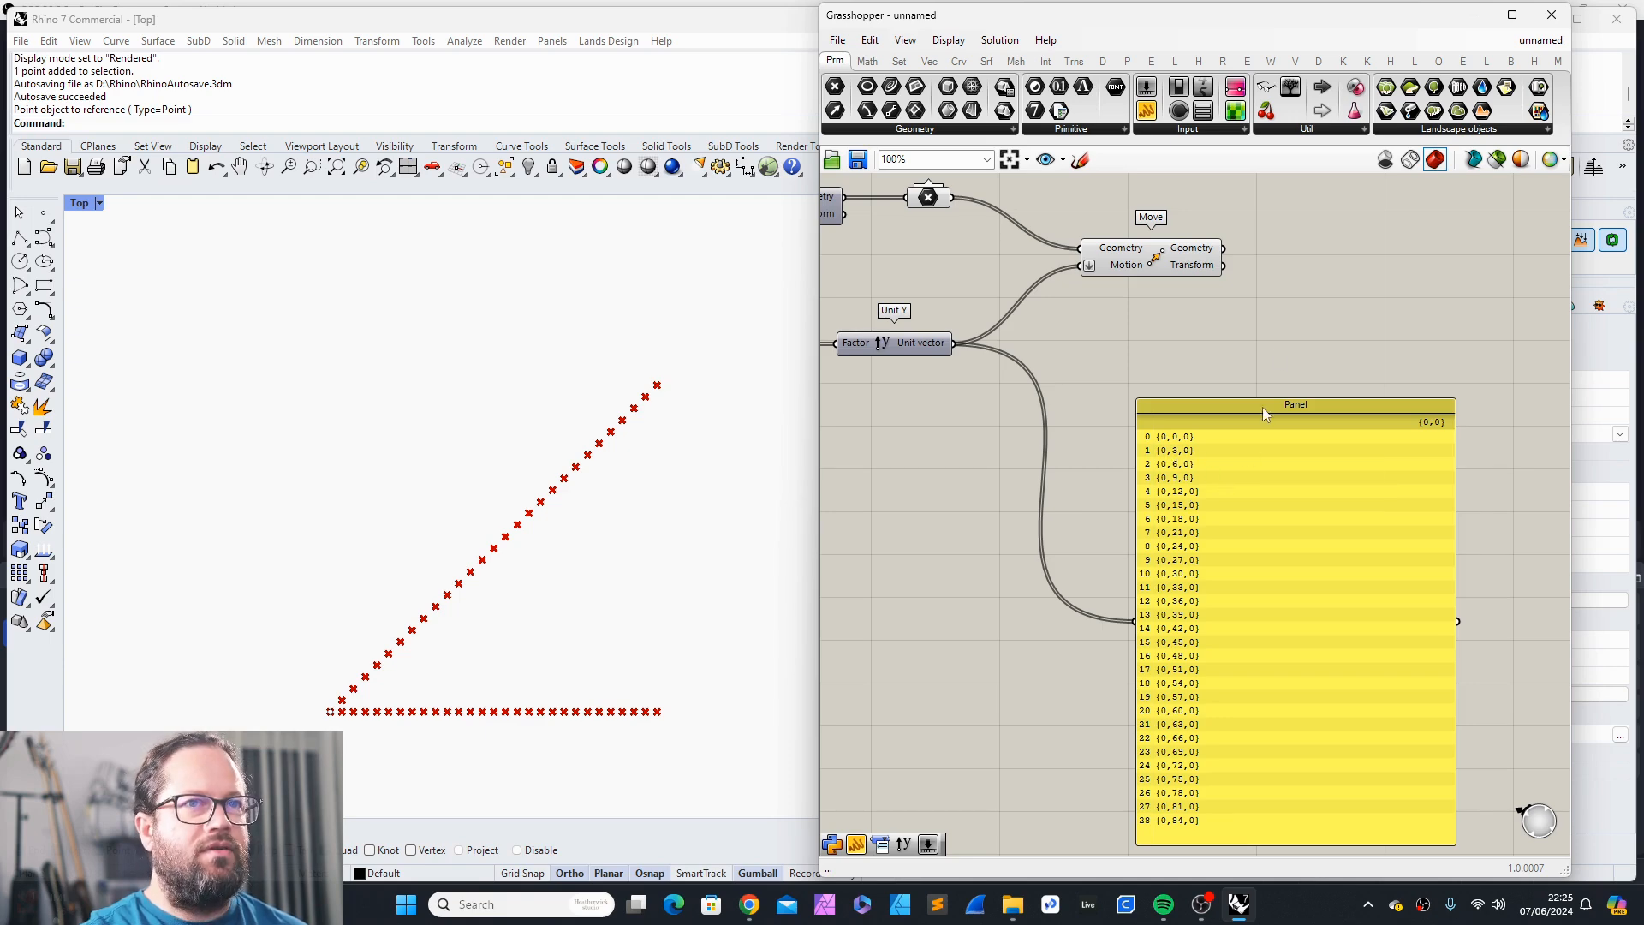
pyautogui.moveTo(1298, 395); pyautogui.dragTo(1364, 458, button='right')
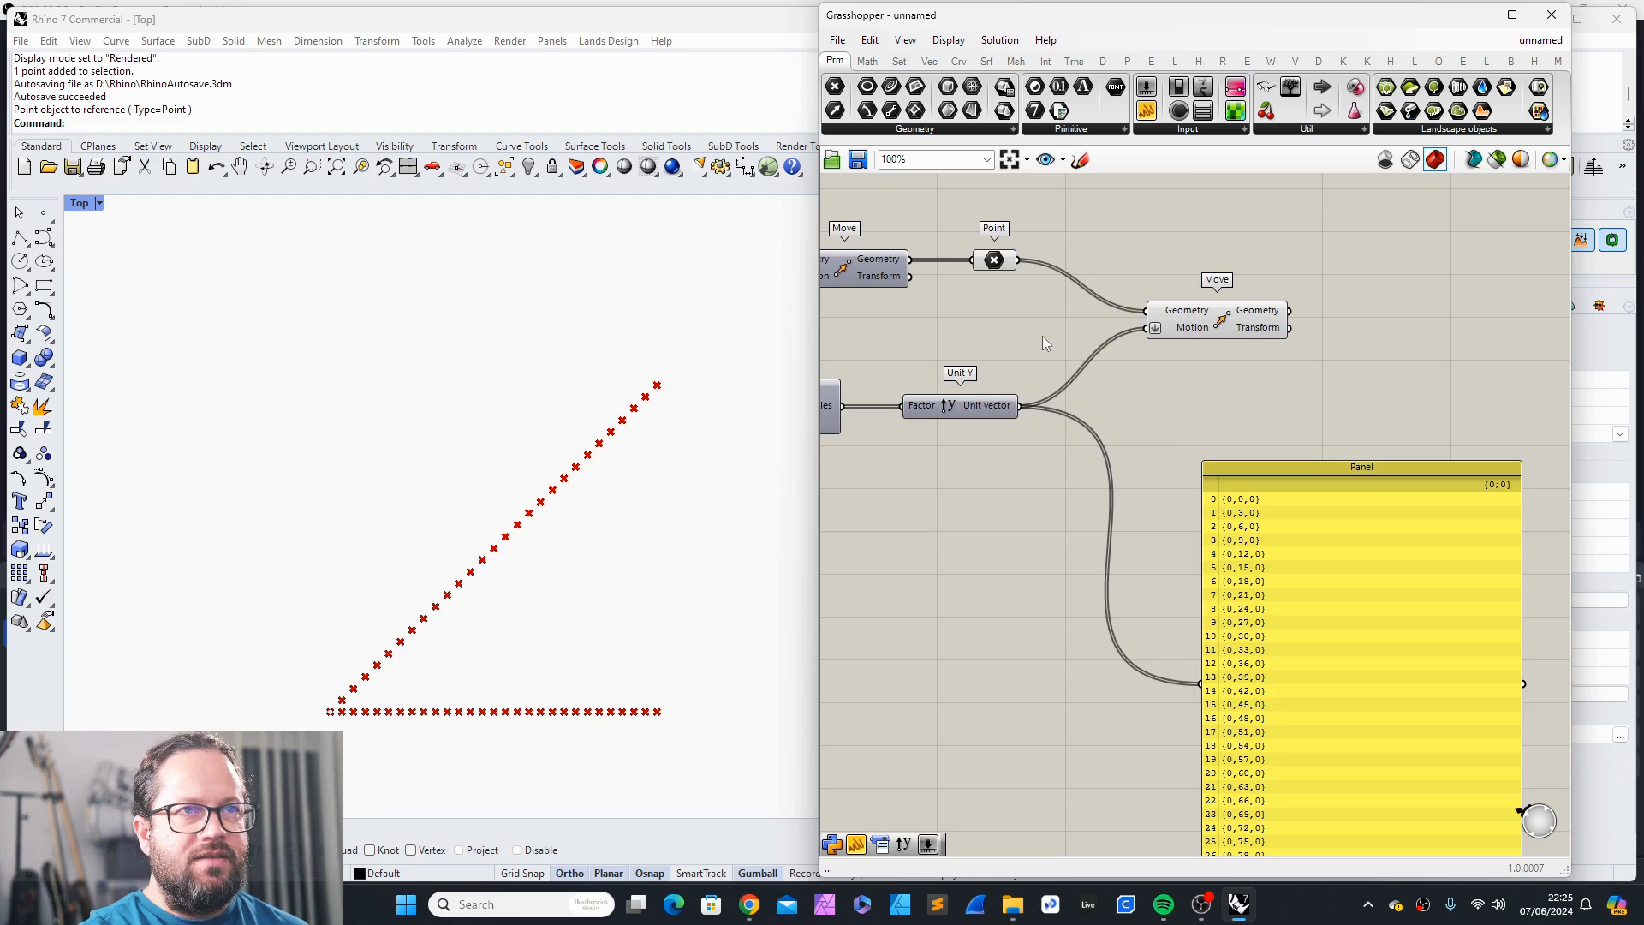
# Step: Add a Panel above the second Move, feed it the output of the Point after the first Move, and widen it
pyautogui.click(1179, 314)
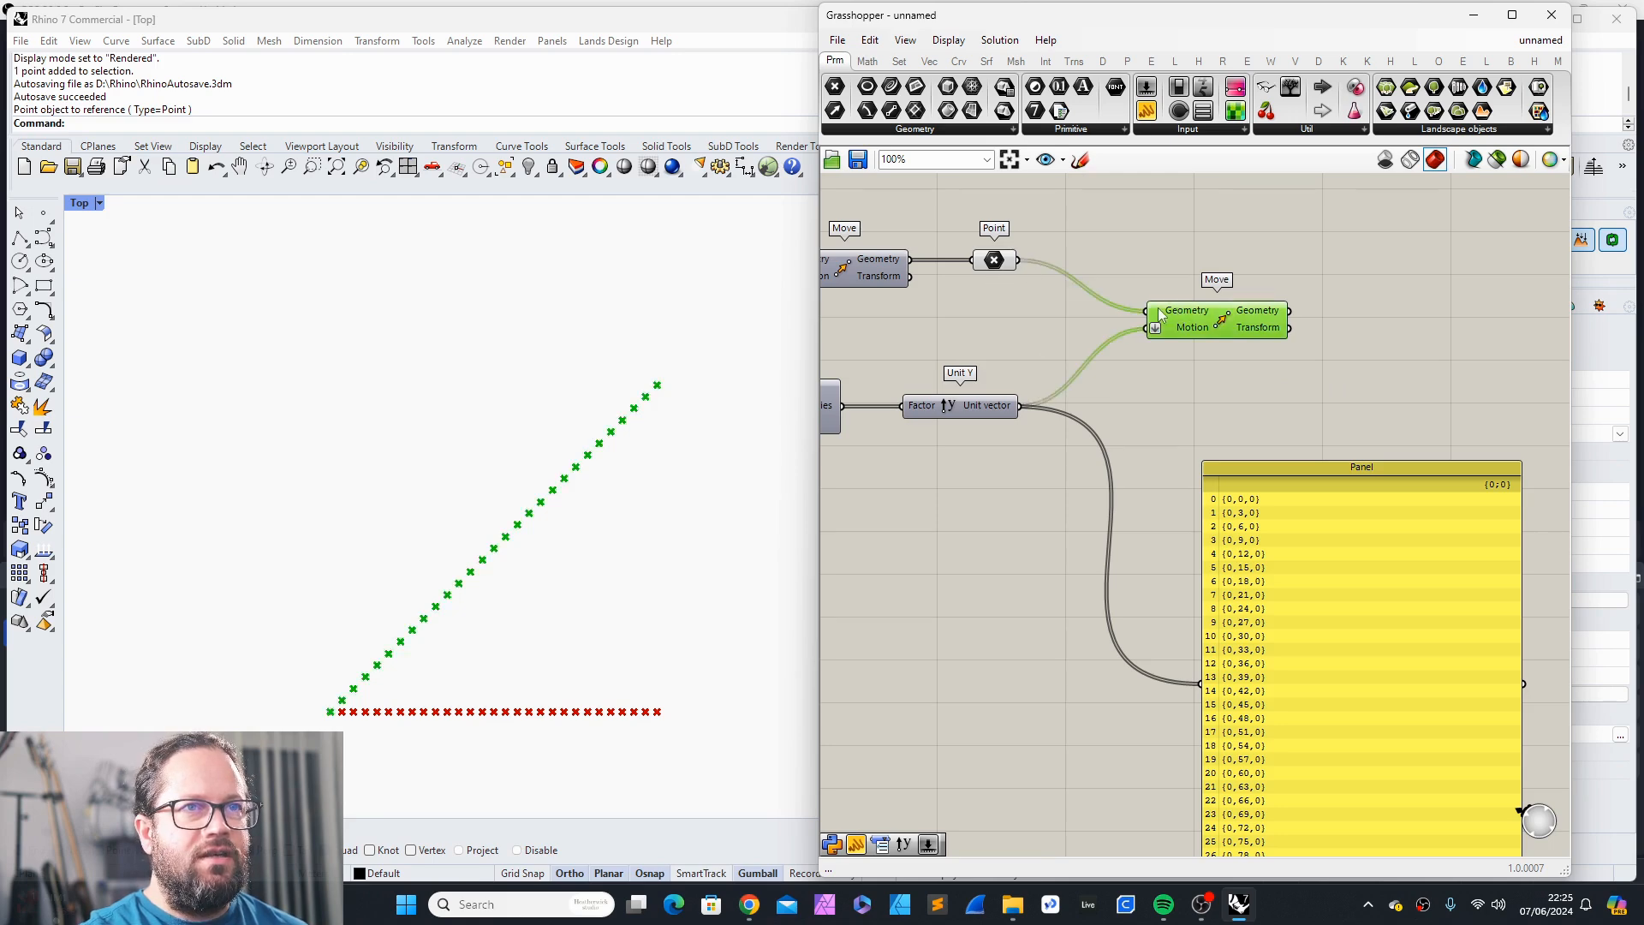
pyautogui.scroll(-3, 1179, 422)
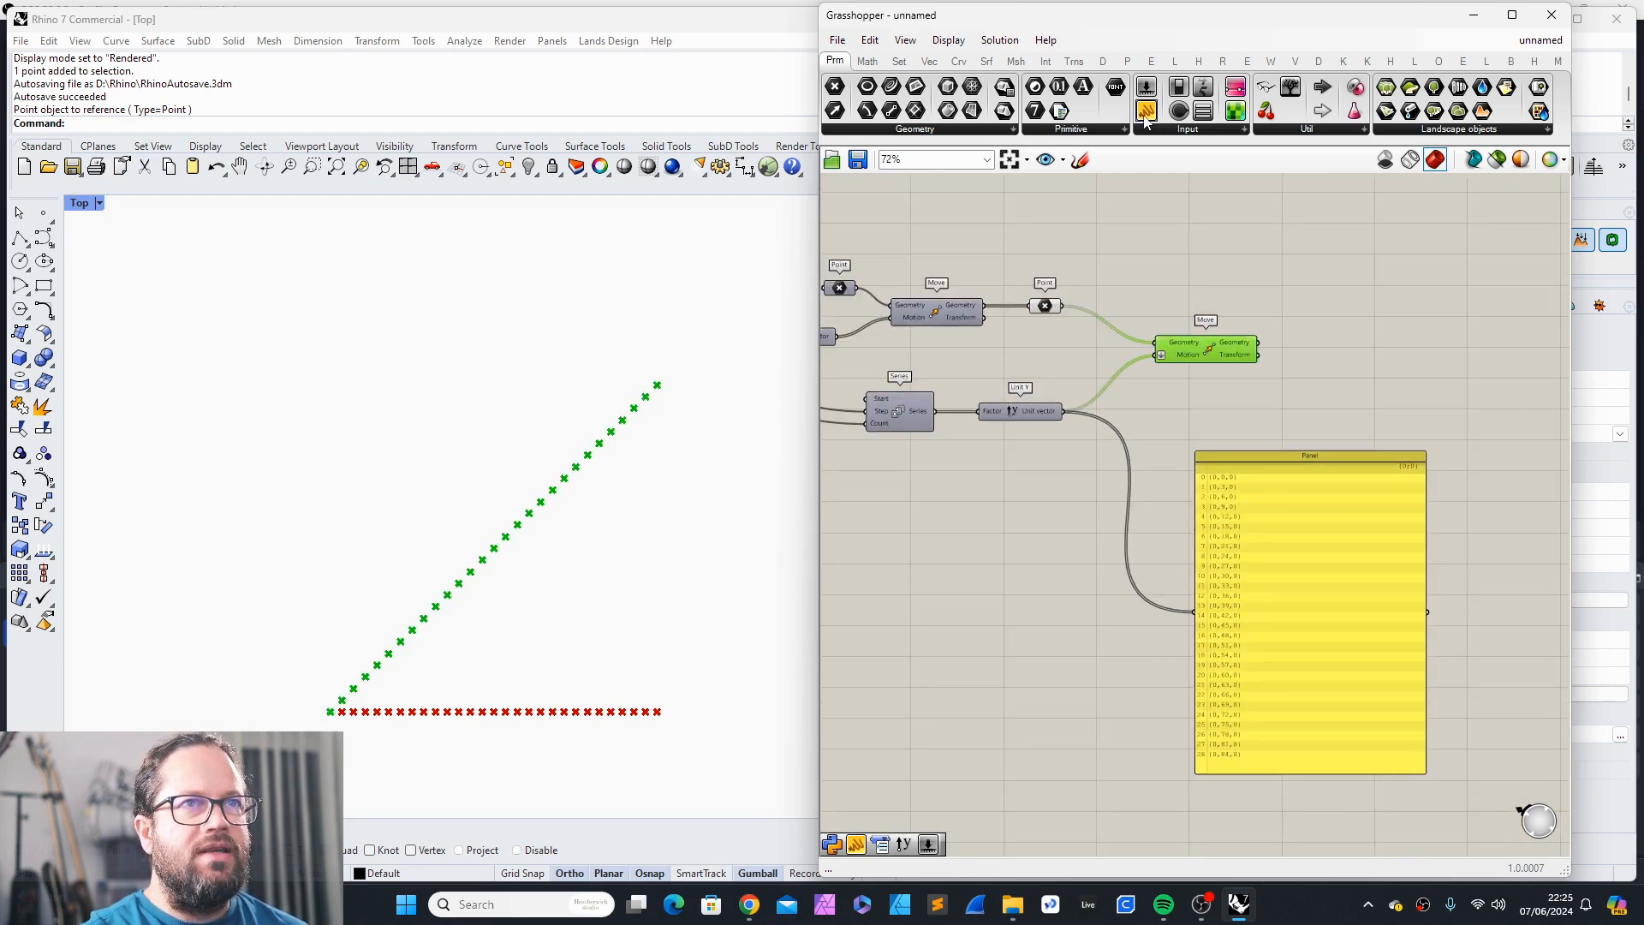
pyautogui.moveTo(1145, 118); pyautogui.dragTo(1226, 274)
pyautogui.moveTo(1062, 306)
pyautogui.mouseDown()
pyautogui.moveTo(1410, 236)
pyautogui.moveTo(1462, 420)
pyautogui.moveTo(1462, 394)
pyautogui.mouseUp()
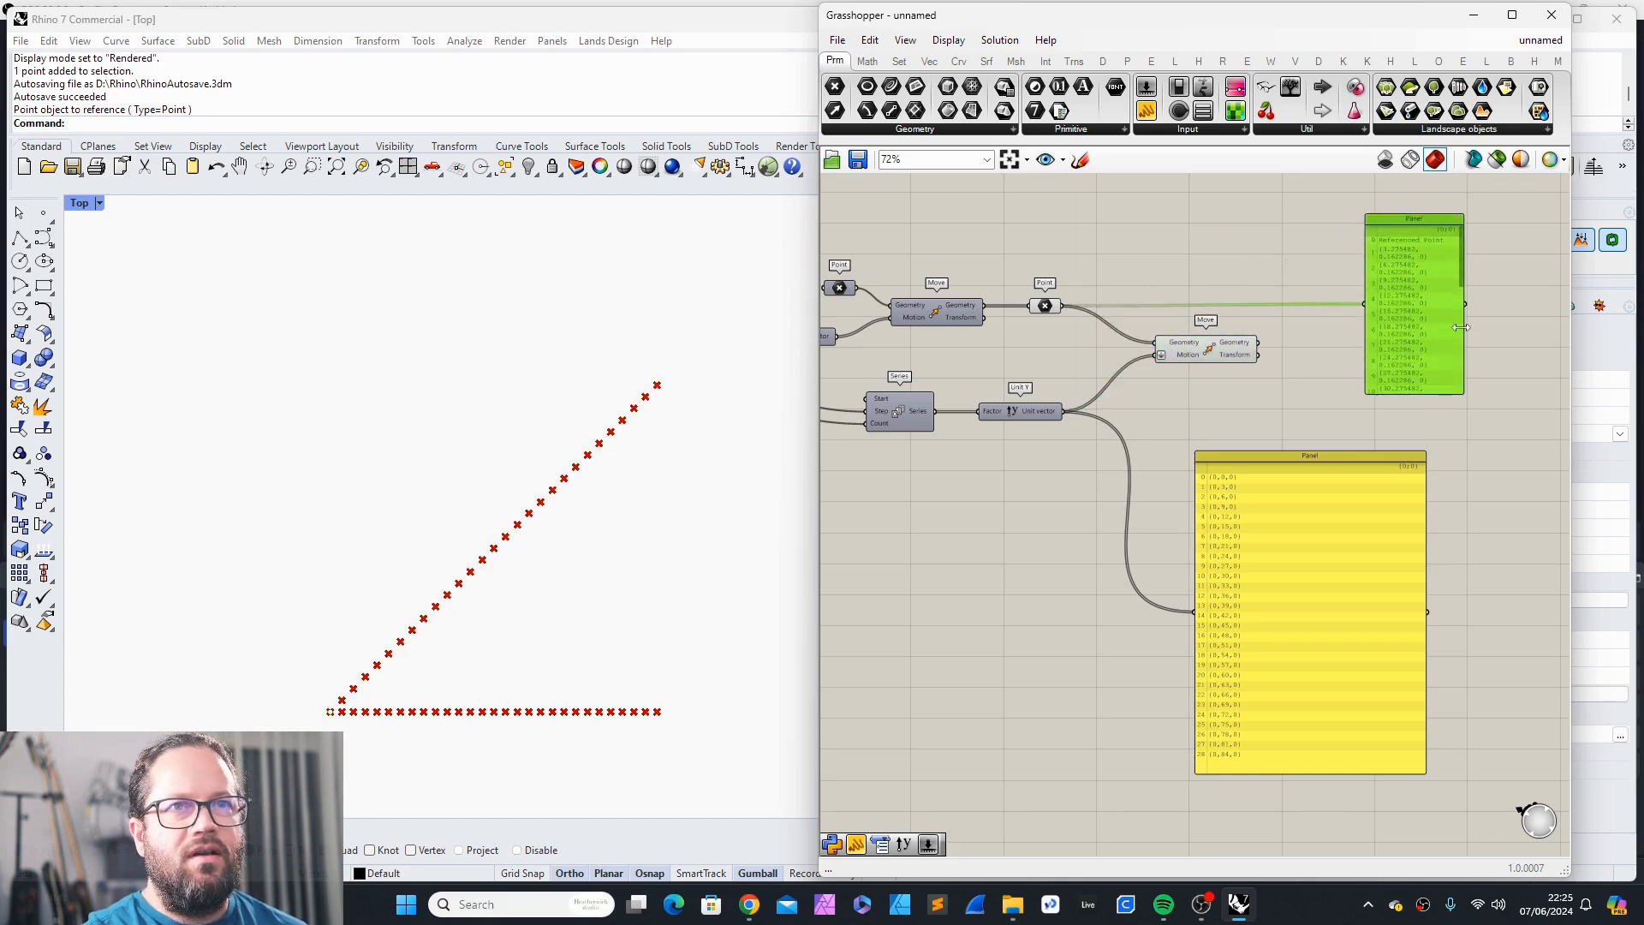
pyautogui.moveTo(1461, 327); pyautogui.dragTo(1561, 322)
pyautogui.scroll(5, 1263, 264)
pyautogui.scroll(-3, 1268, 260)
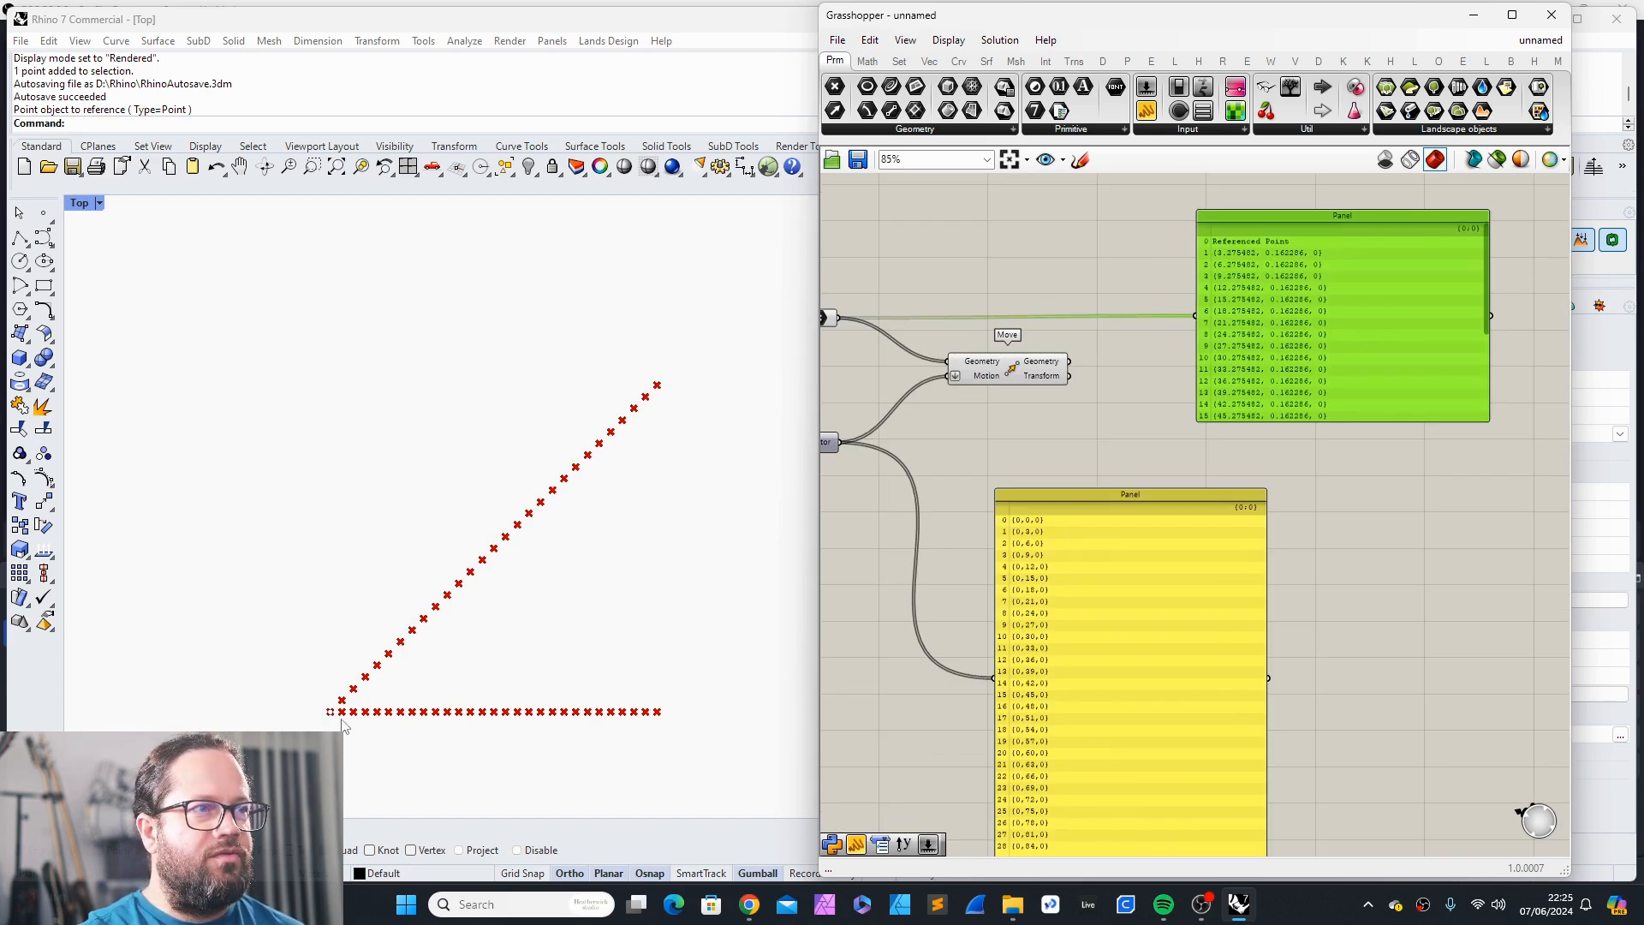
# Step: Compare the first Move's points with the Unit Y vectors and graft the Point between the two Moves
pyautogui.moveTo(828, 329); pyautogui.dragTo(892, 341, button='right')
pyautogui.click(883, 329)
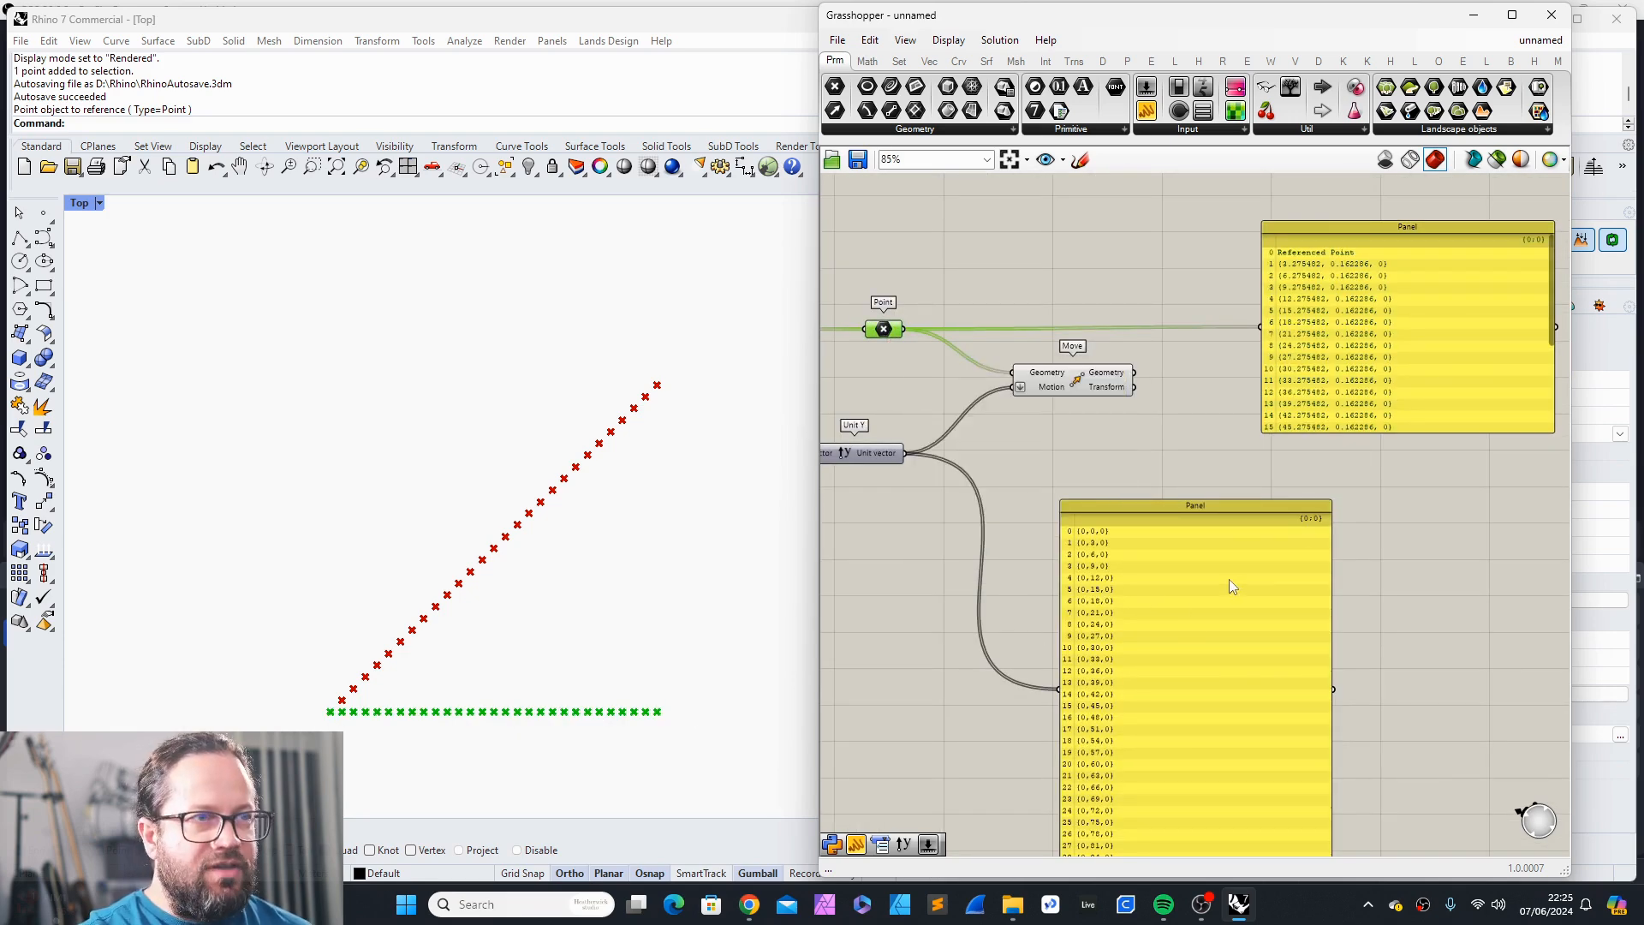
pyautogui.scroll(1, 912, 434)
pyautogui.click(924, 430)
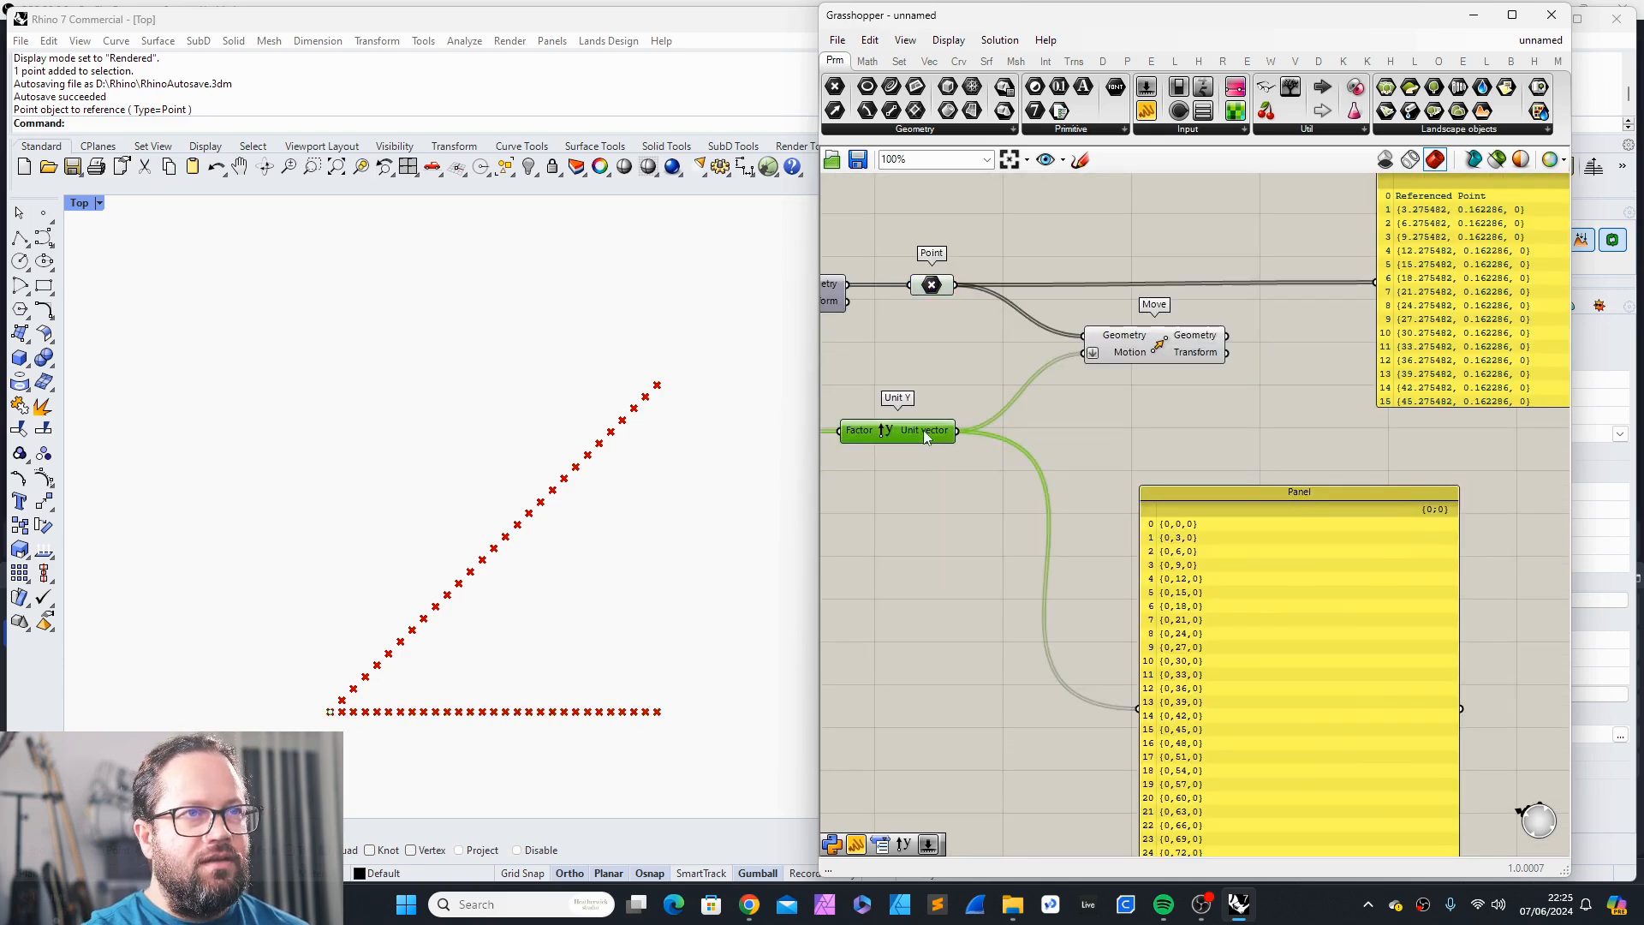
pyautogui.click(934, 288)
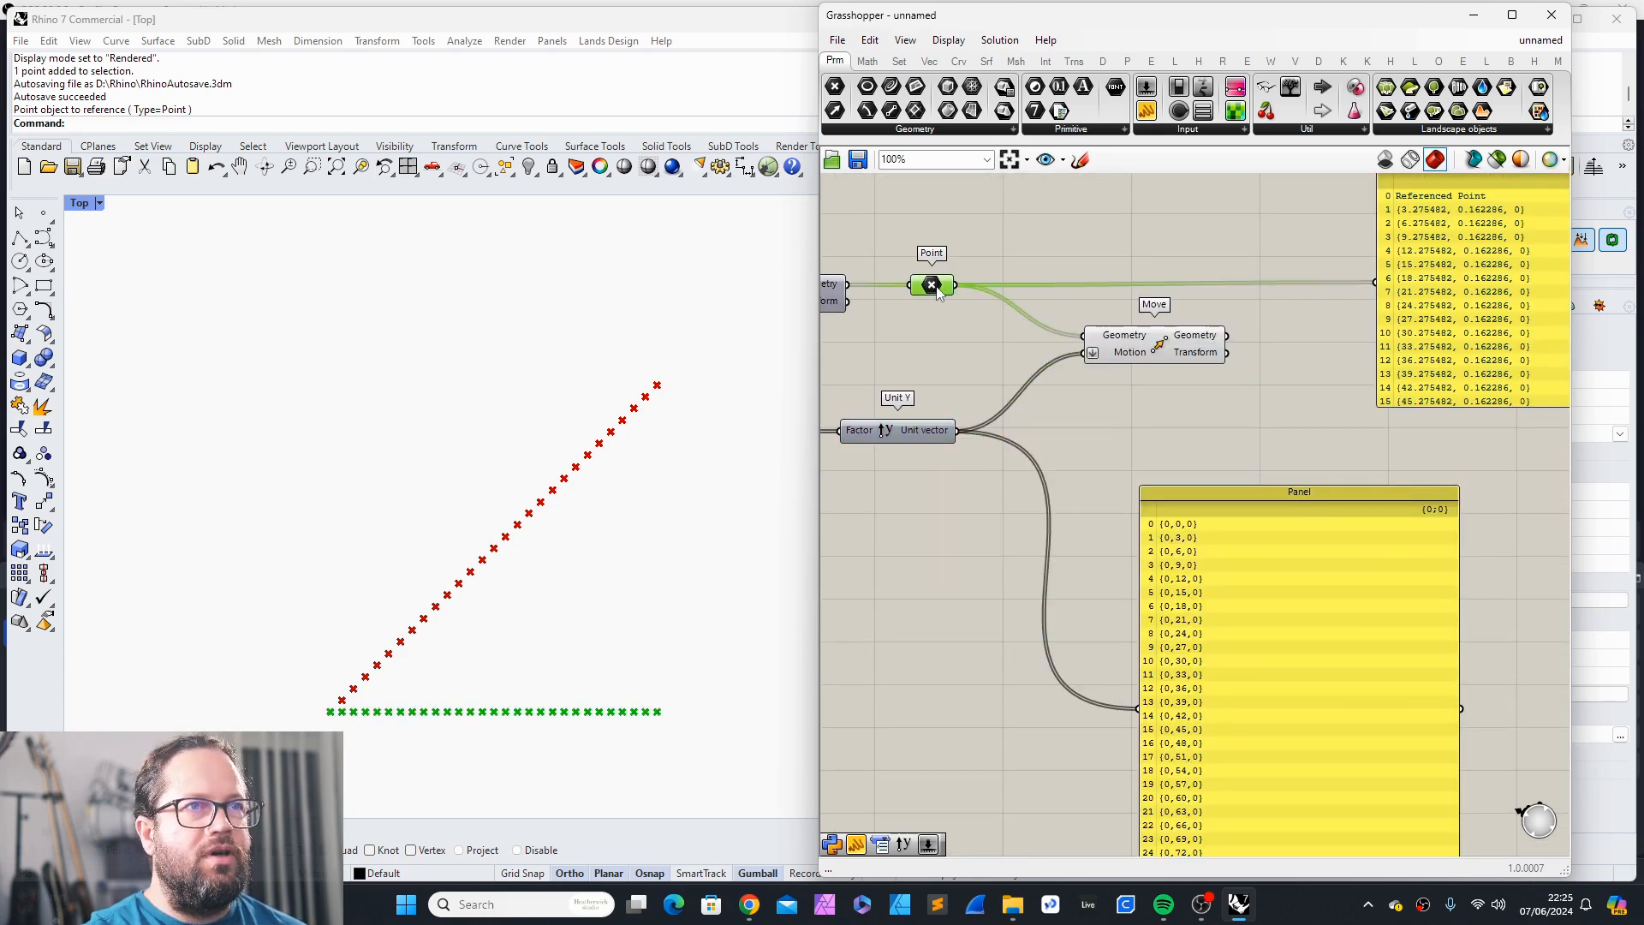
pyautogui.rightClick(938, 292)
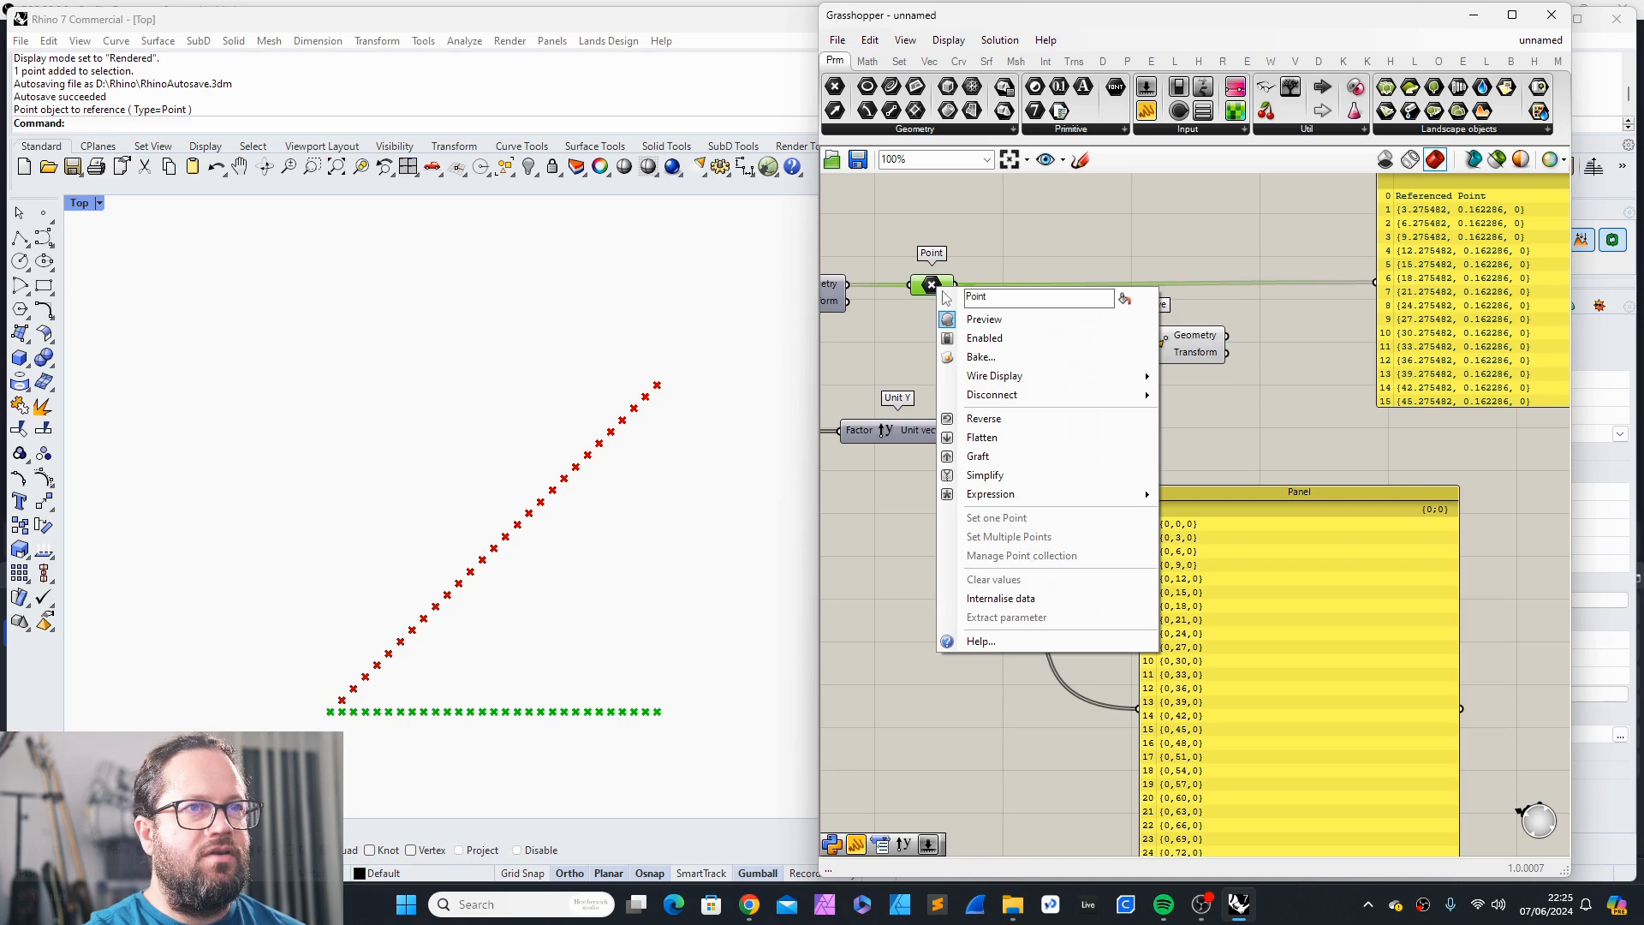
pyautogui.click(1004, 454)
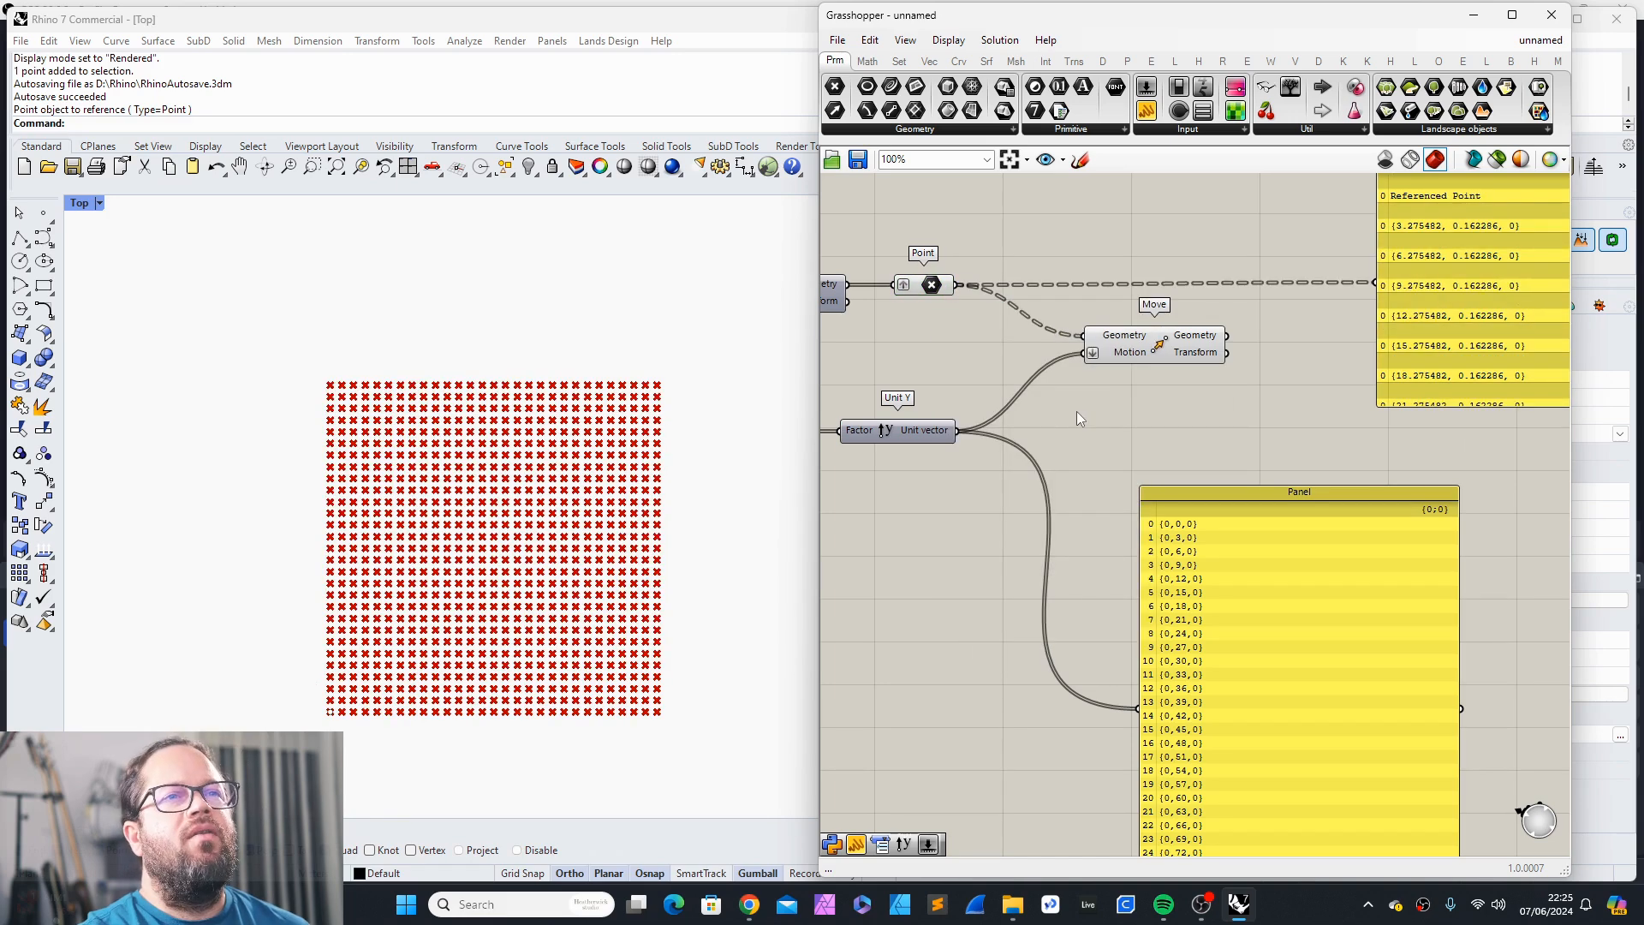
pyautogui.scroll(-5, 1127, 392)
pyautogui.scroll(5, 1293, 374)
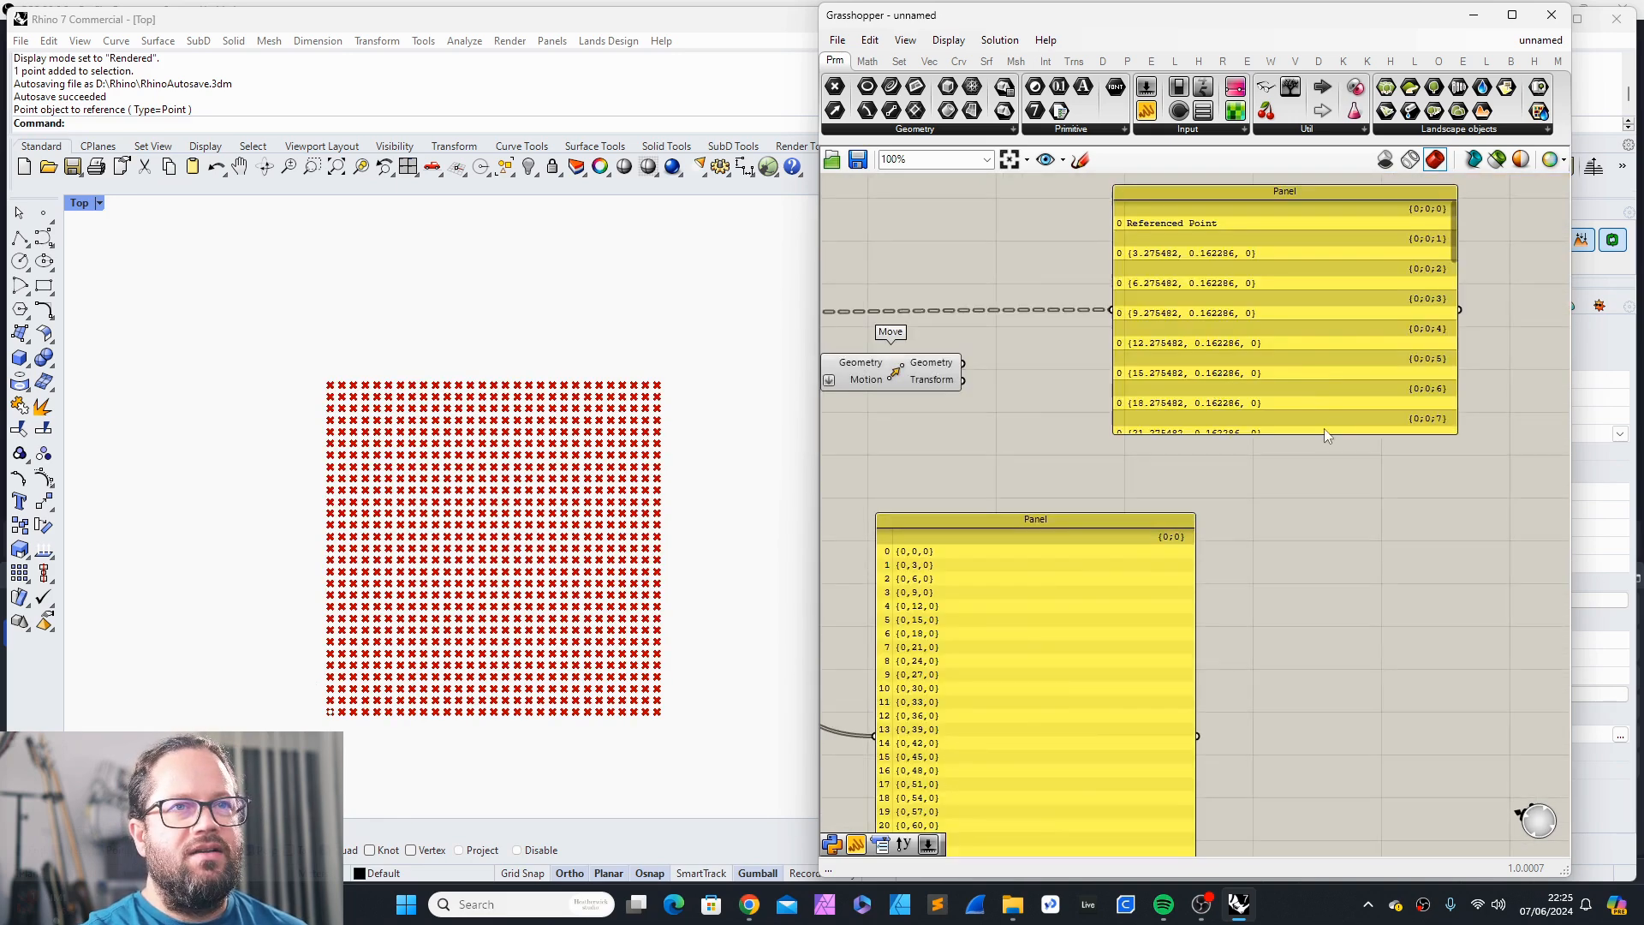
# Step: Enlarge the points Panel downward to show more grafted branches and move the Unit Y Panel clear of it
pyautogui.moveTo(1324, 435); pyautogui.dragTo(1324, 681)
pyautogui.moveTo(977, 524); pyautogui.dragTo(835, 569)
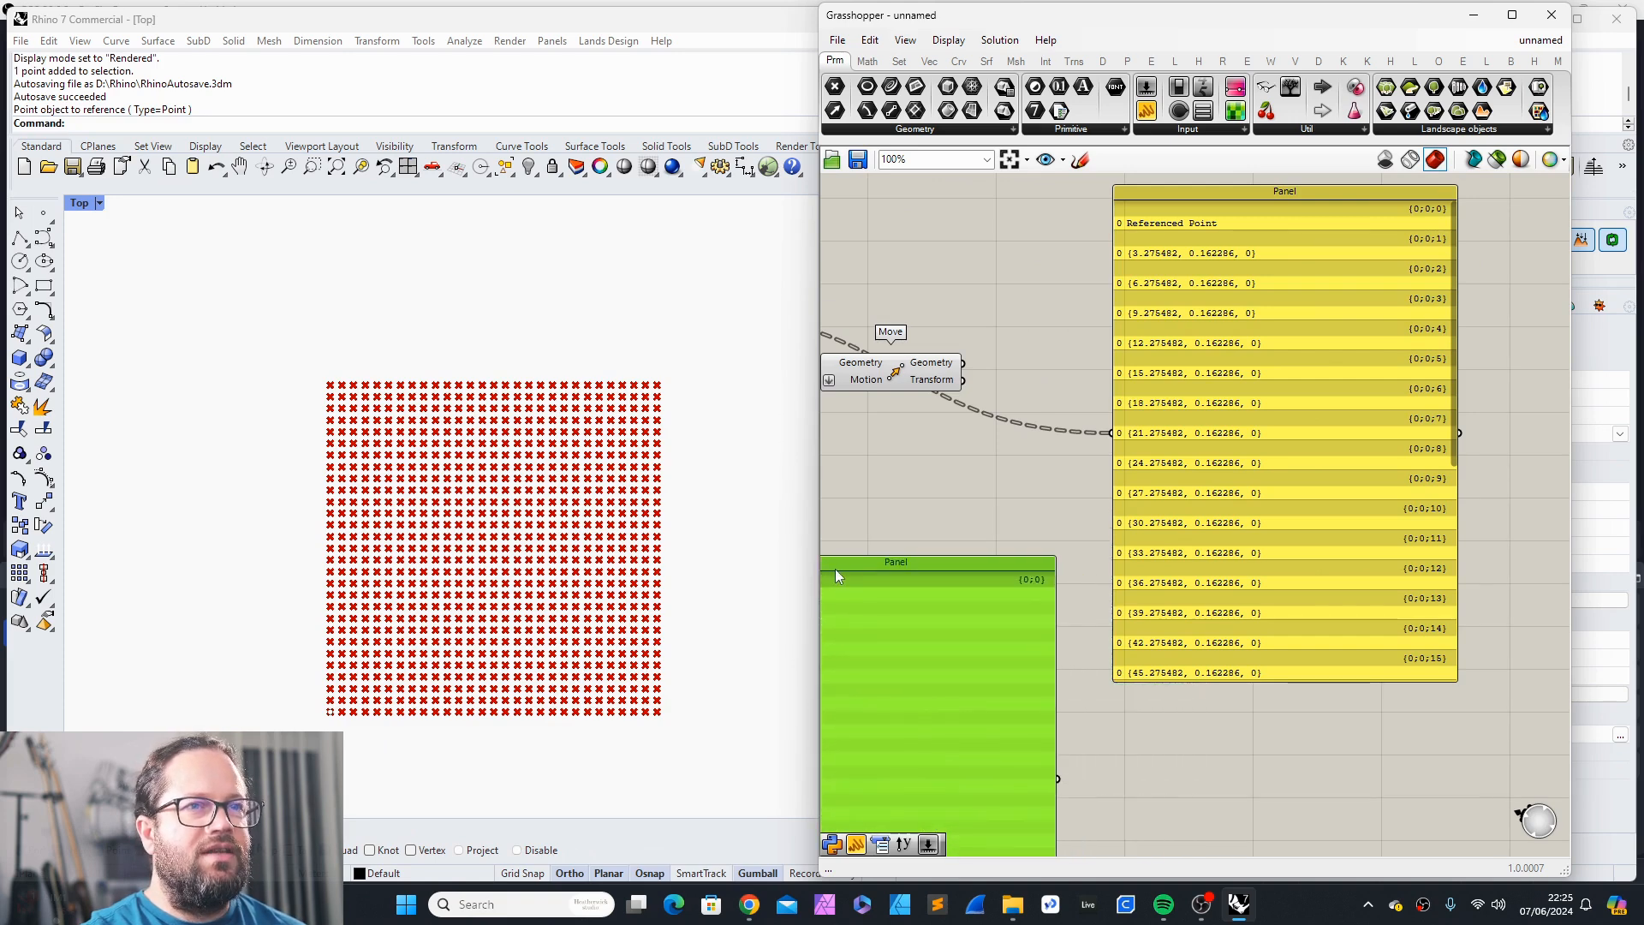
pyautogui.scroll(-3, 1370, 308)
pyautogui.scroll(4, 1293, 276)
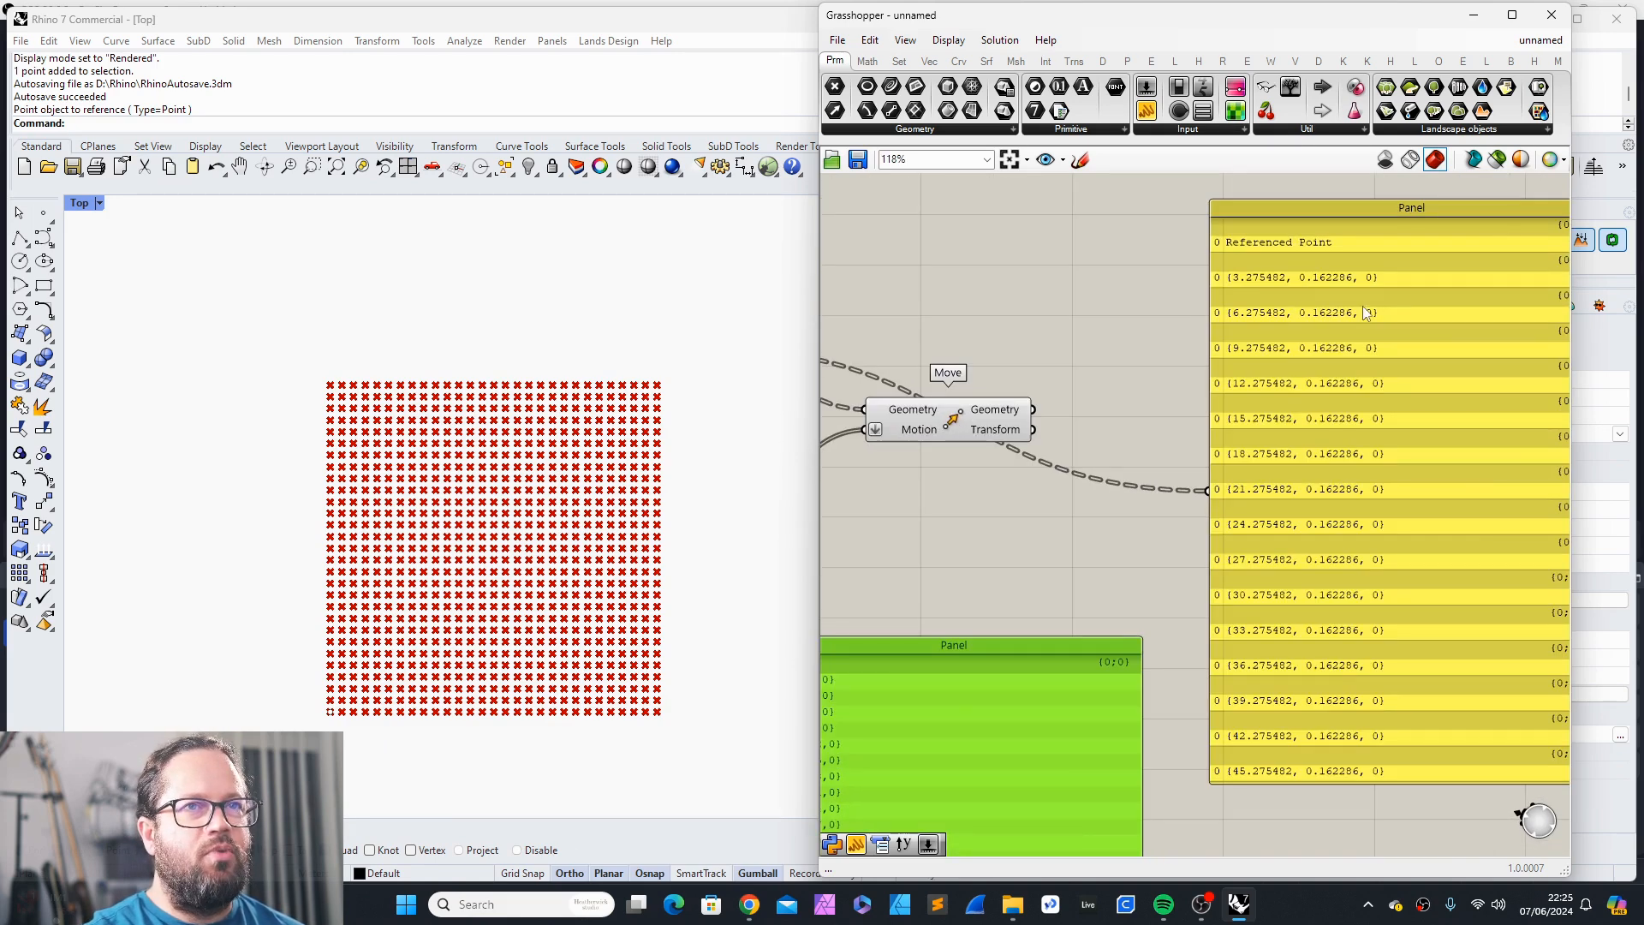
pyautogui.click(988, 514)
pyautogui.scroll(-2, 1243, 367)
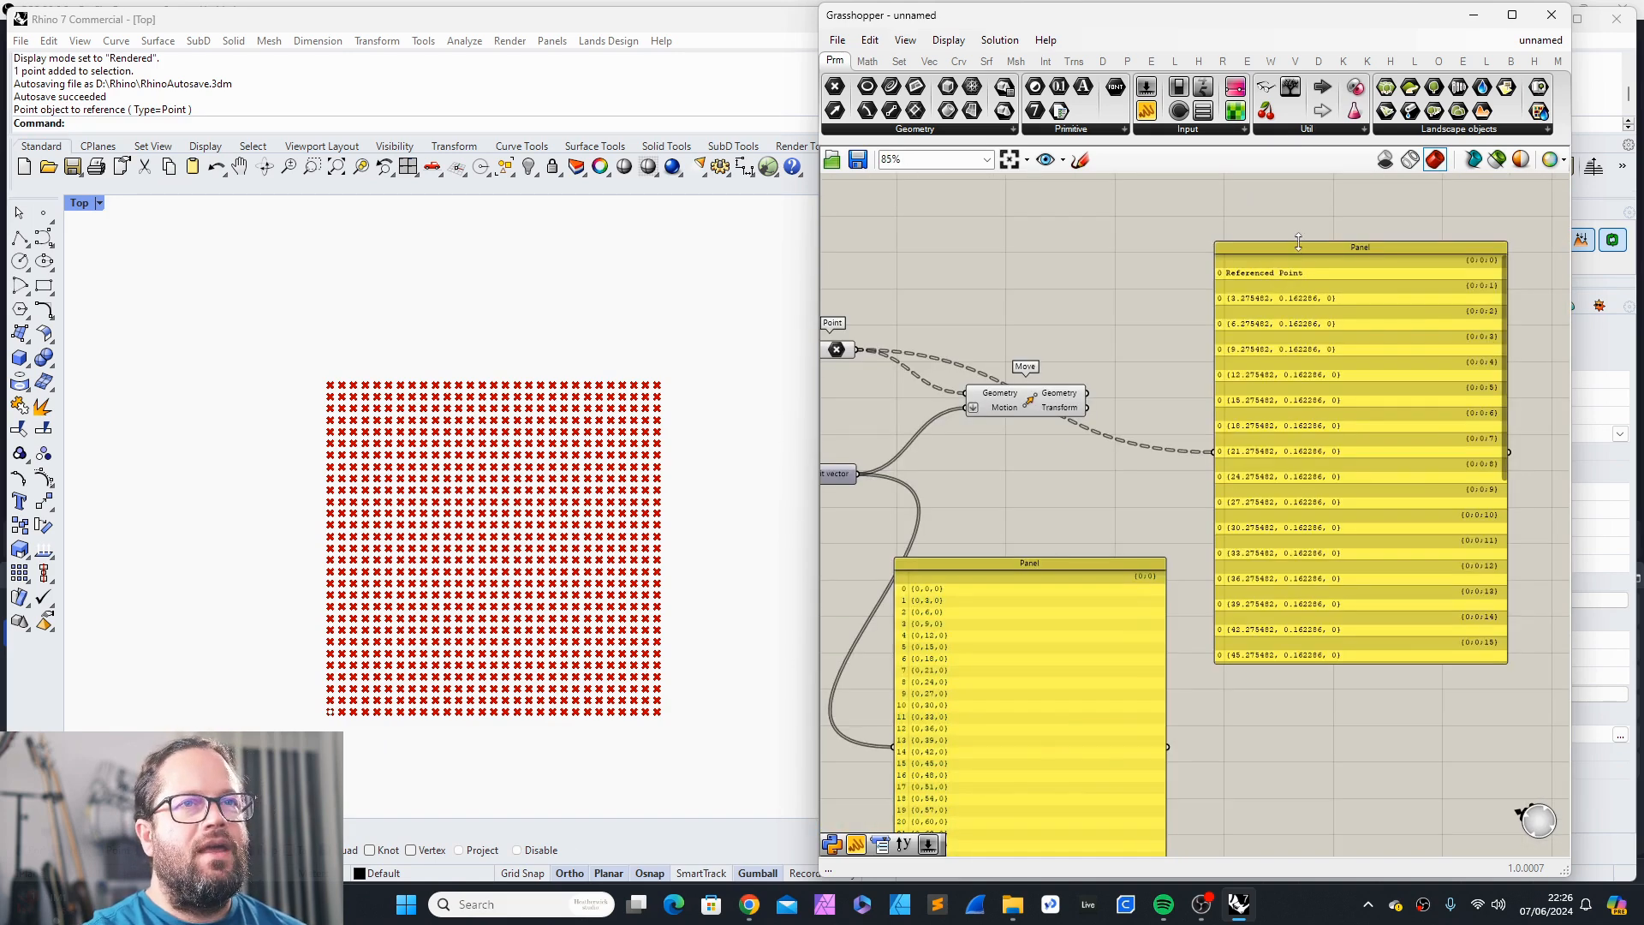
# Step: Reposition the points Panel and place the second Move lower, in line with the second Series and Unit Y
pyautogui.moveTo(1308, 247); pyautogui.dragTo(1394, 214)
pyautogui.moveTo(1045, 403); pyautogui.dragTo(1055, 465)
pyautogui.scroll(-4, 1114, 409)
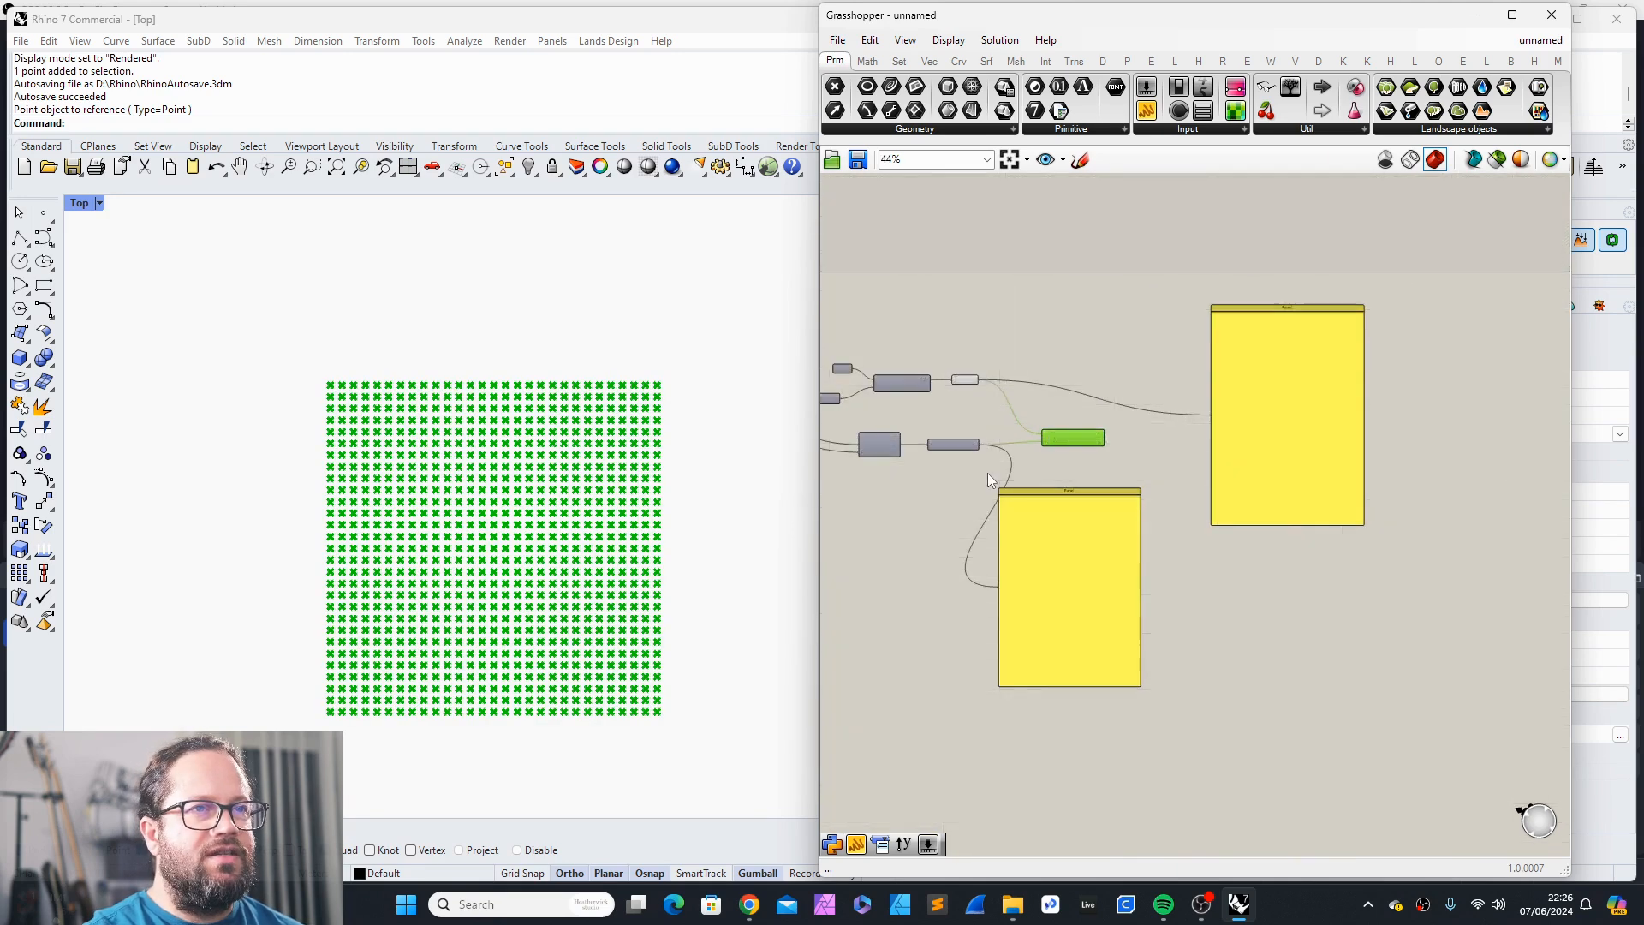
pyautogui.scroll(5, 1019, 452)
pyautogui.scroll(-3, 1167, 406)
pyautogui.scroll(2, 973, 419)
pyautogui.click(858, 417)
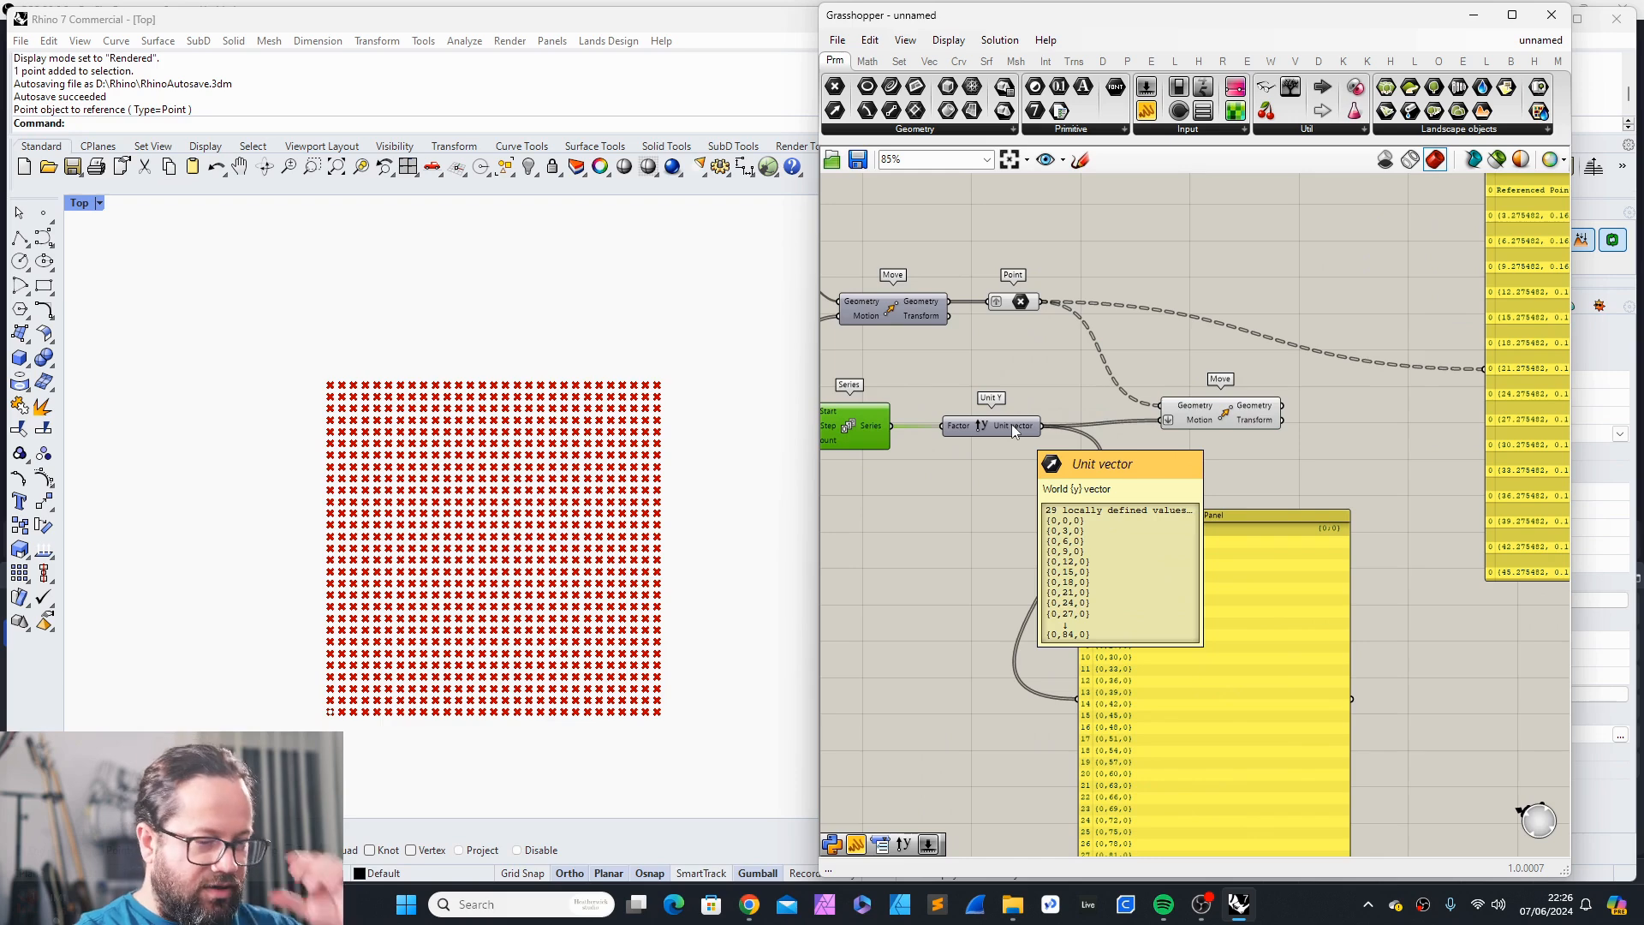
# Step: Delete the points Panel and the Unit Y vector Panel from the canvas
pyautogui.scroll(-2, 1052, 417)
pyautogui.moveTo(1550, 317); pyautogui.dragTo(1231, 372, button='right')
pyautogui.click(1194, 373)
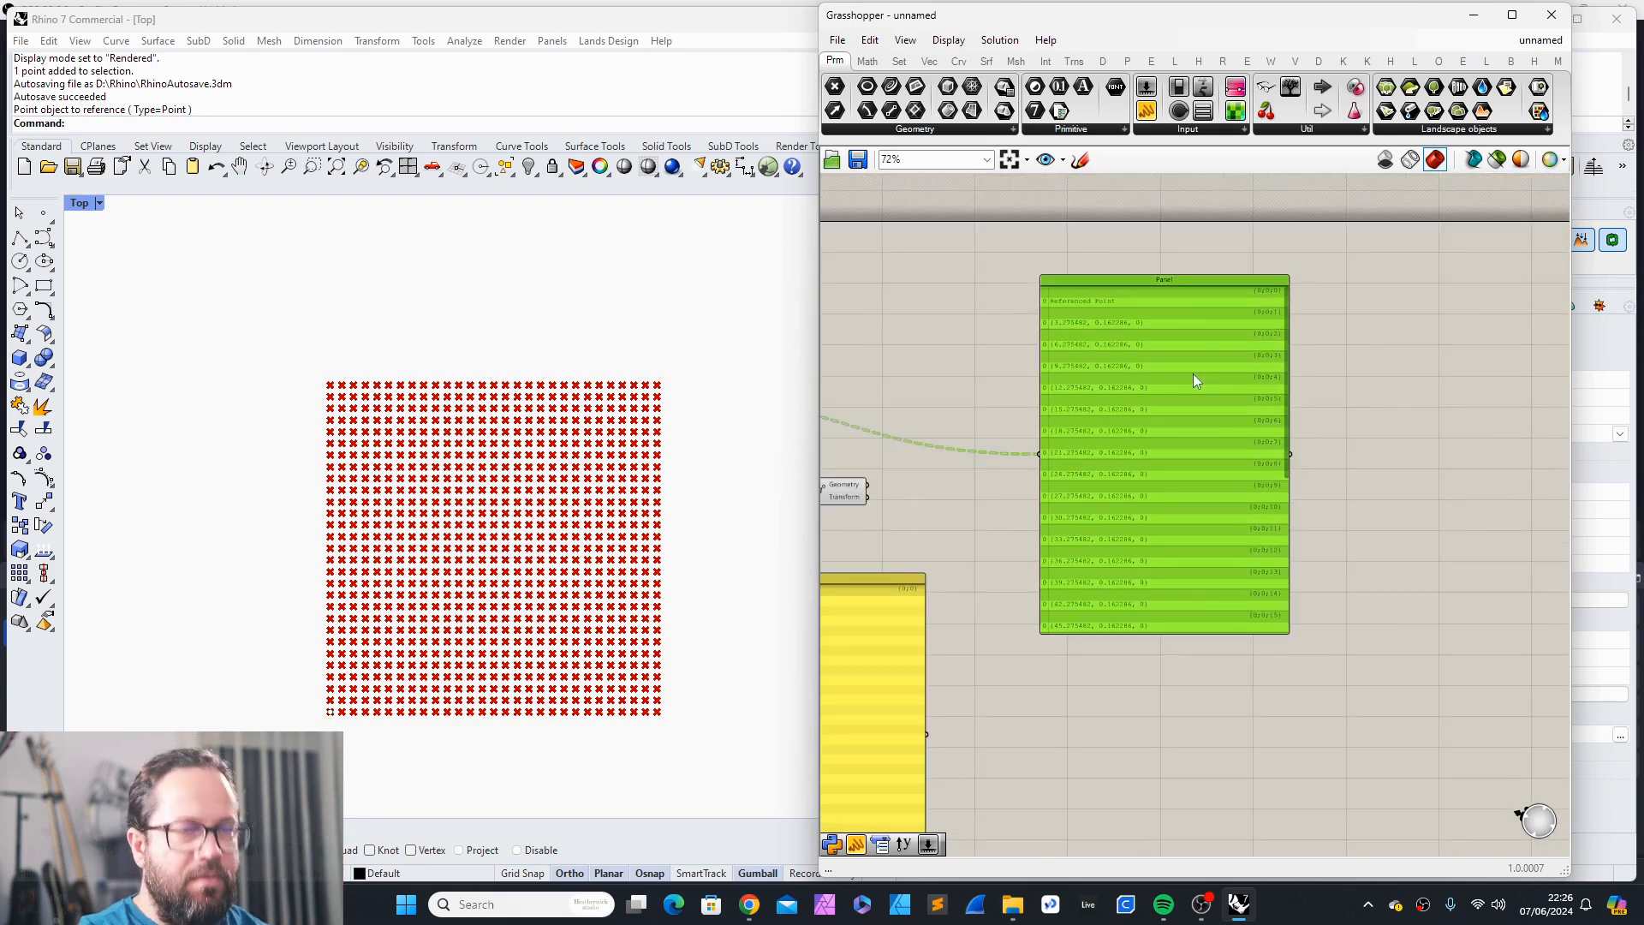
pyautogui.press('Delete')
pyautogui.scroll(-2, 1240, 430)
pyautogui.click(1035, 514)
pyautogui.press('Delete')
pyautogui.scroll(5, 926, 389)
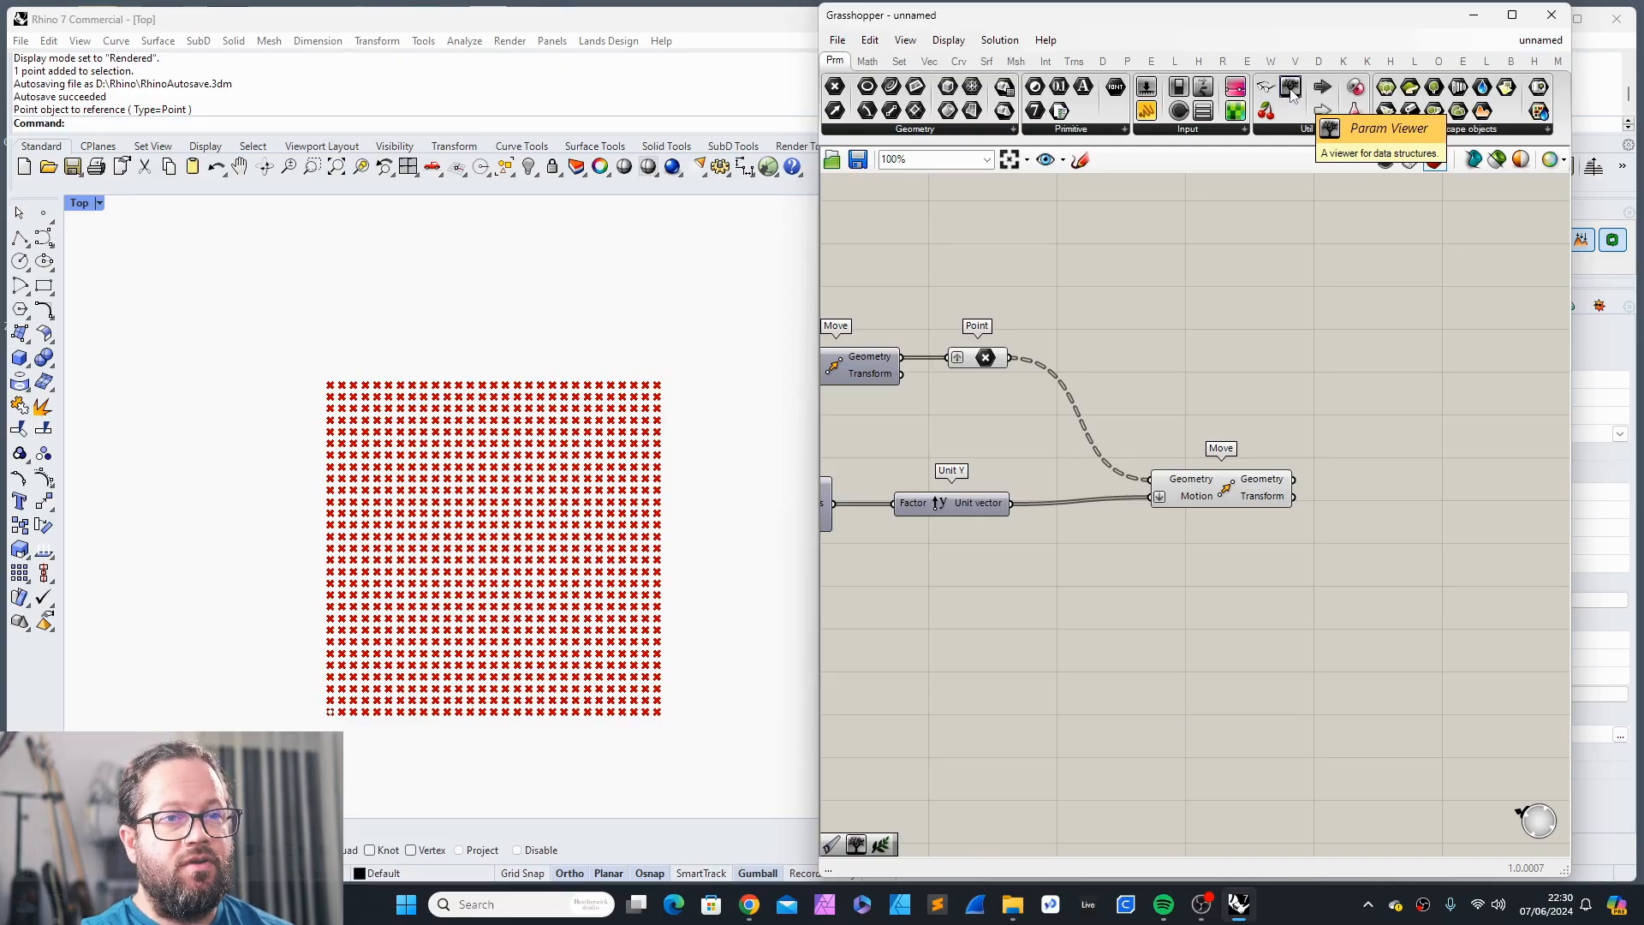
# Step: Add a Param Viewer fed by the grafted Point and display its data structure with Draw Tree
pyautogui.moveTo(1291, 92); pyautogui.dragTo(1267, 335)
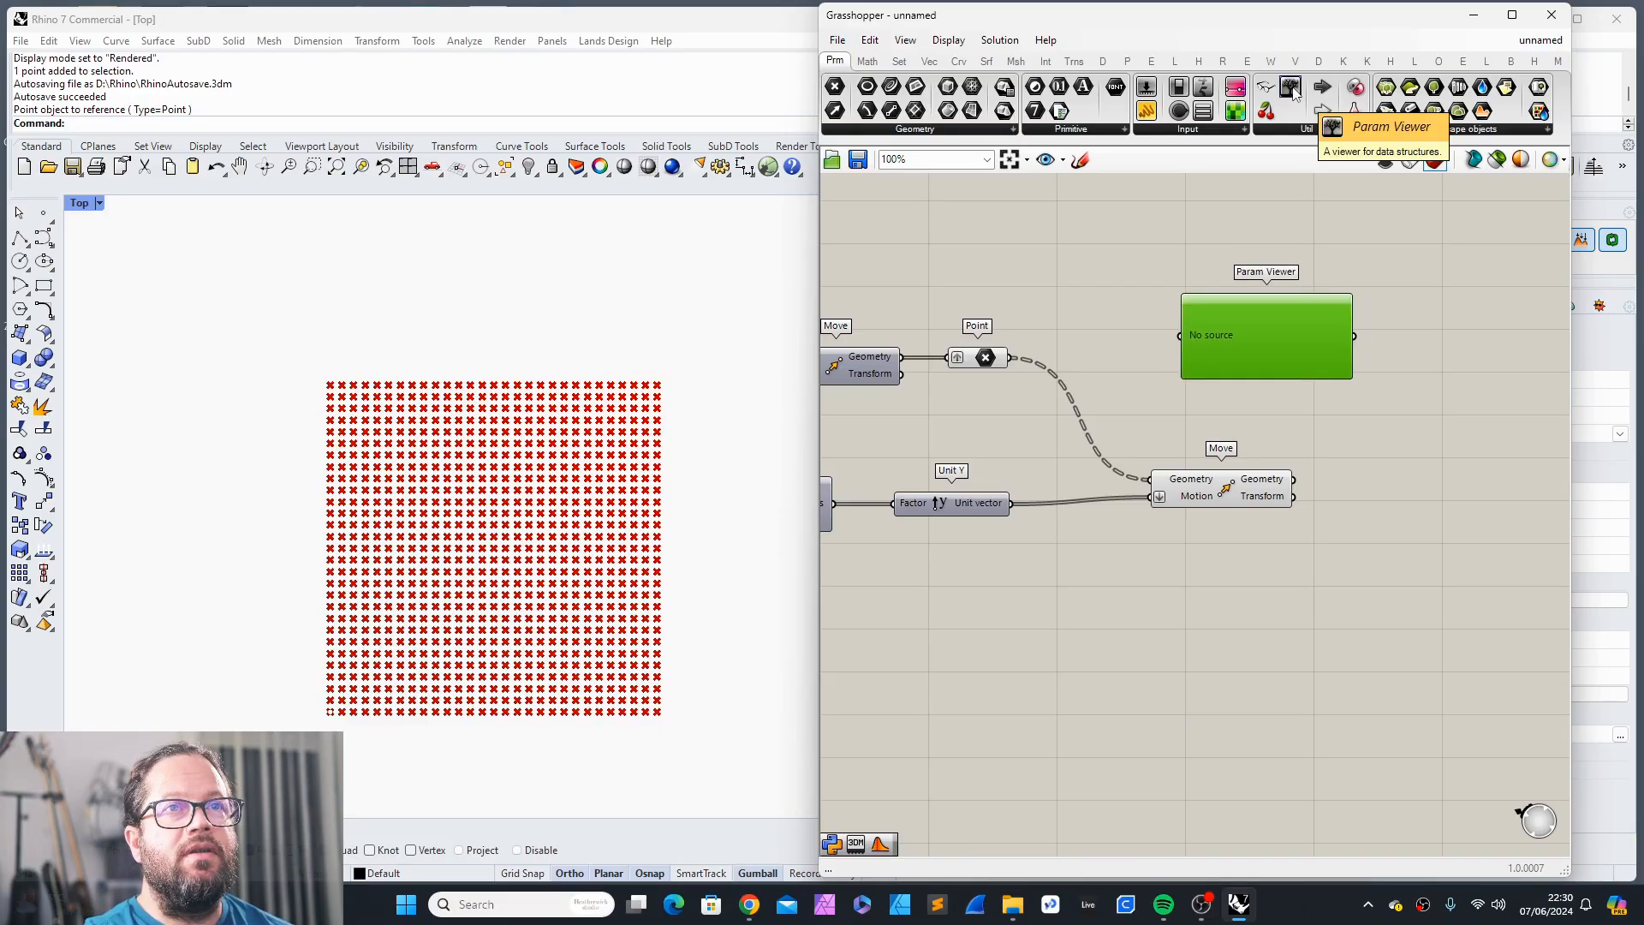
pyautogui.scroll(-3, 1224, 450)
pyautogui.moveTo(1010, 357); pyautogui.dragTo(1387, 394)
pyautogui.scroll(2, 1280, 293)
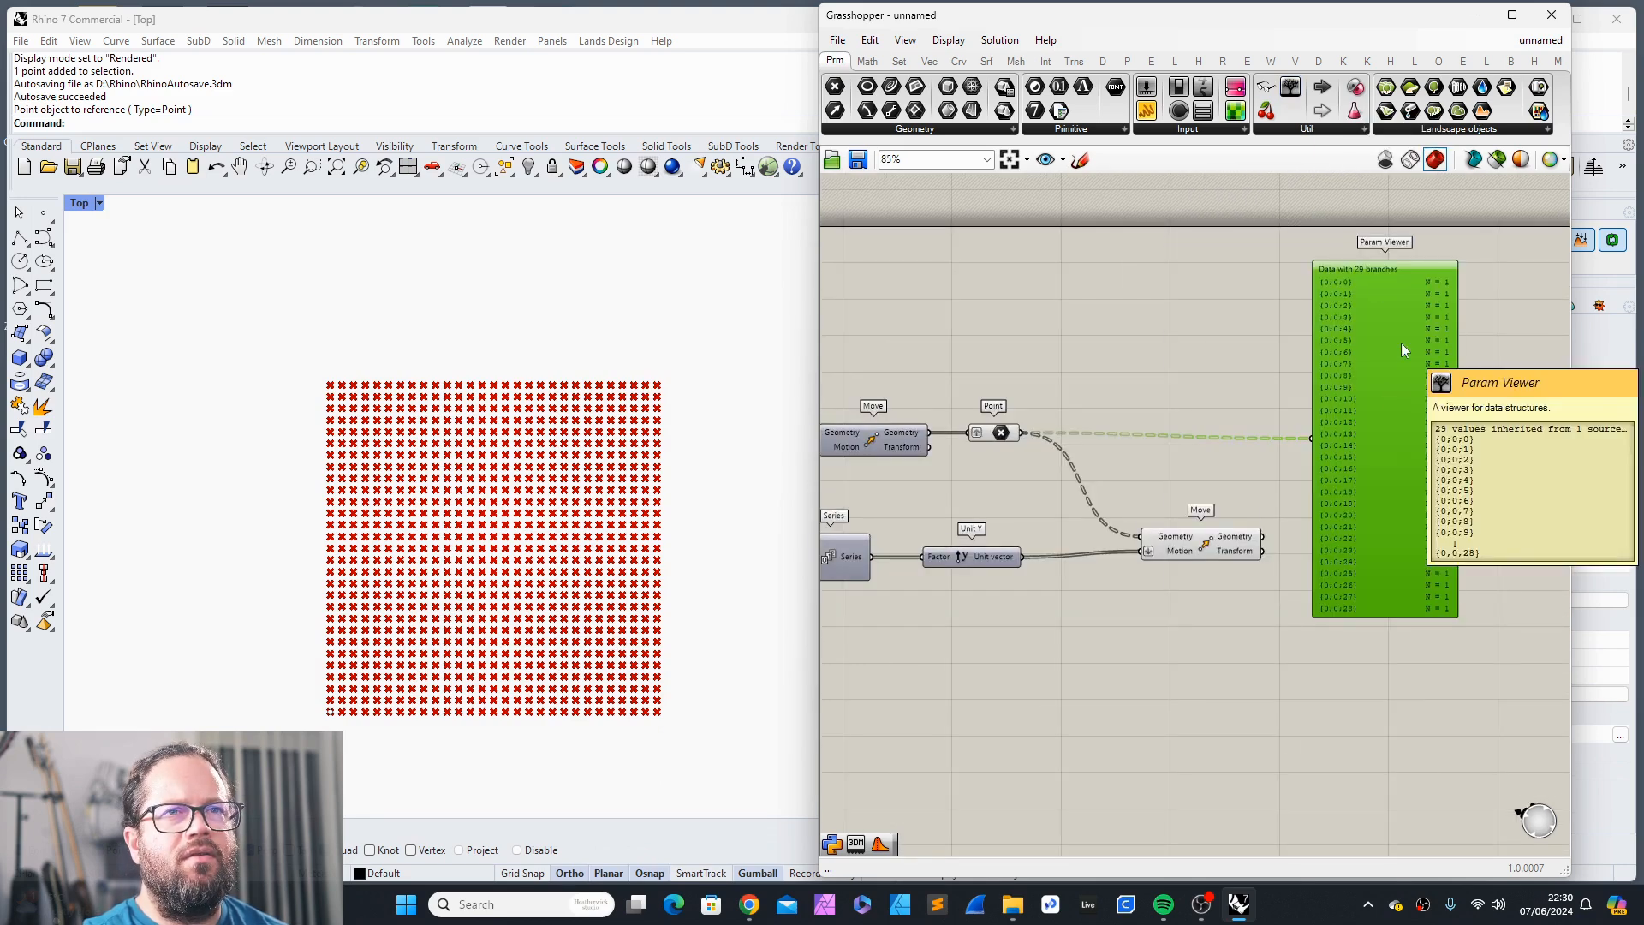
pyautogui.rightClick(1388, 414)
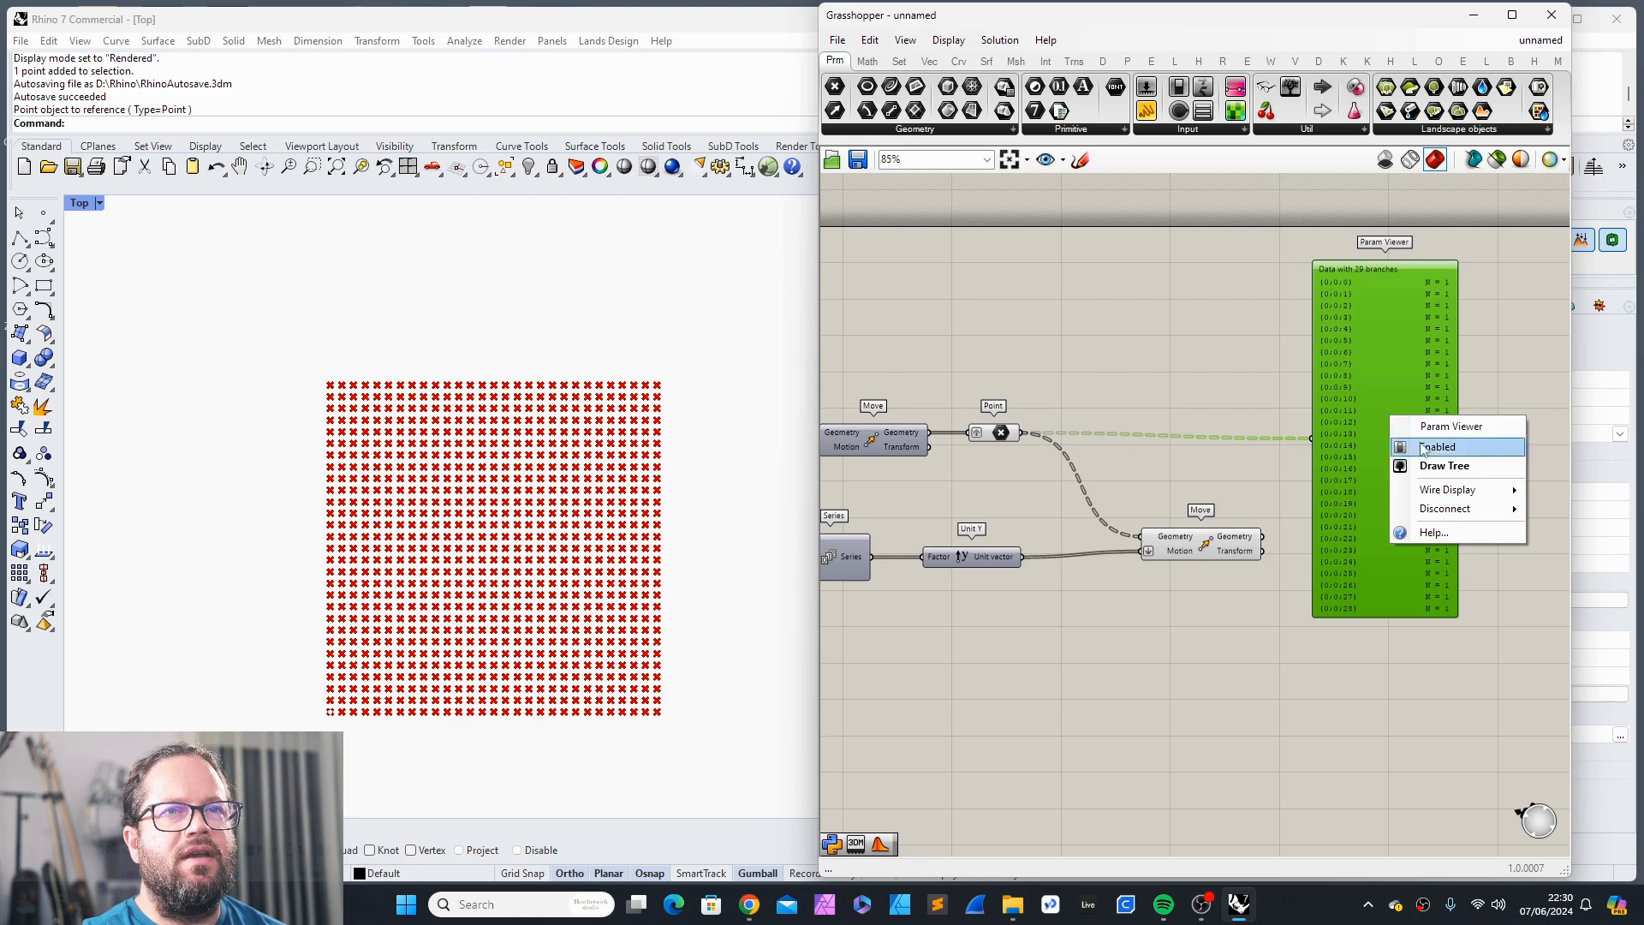
pyautogui.click(1459, 467)
# Step: Turn off Graft on the Point between the two Moves and shift it slightly away from the first Move
pyautogui.rightClick(985, 433)
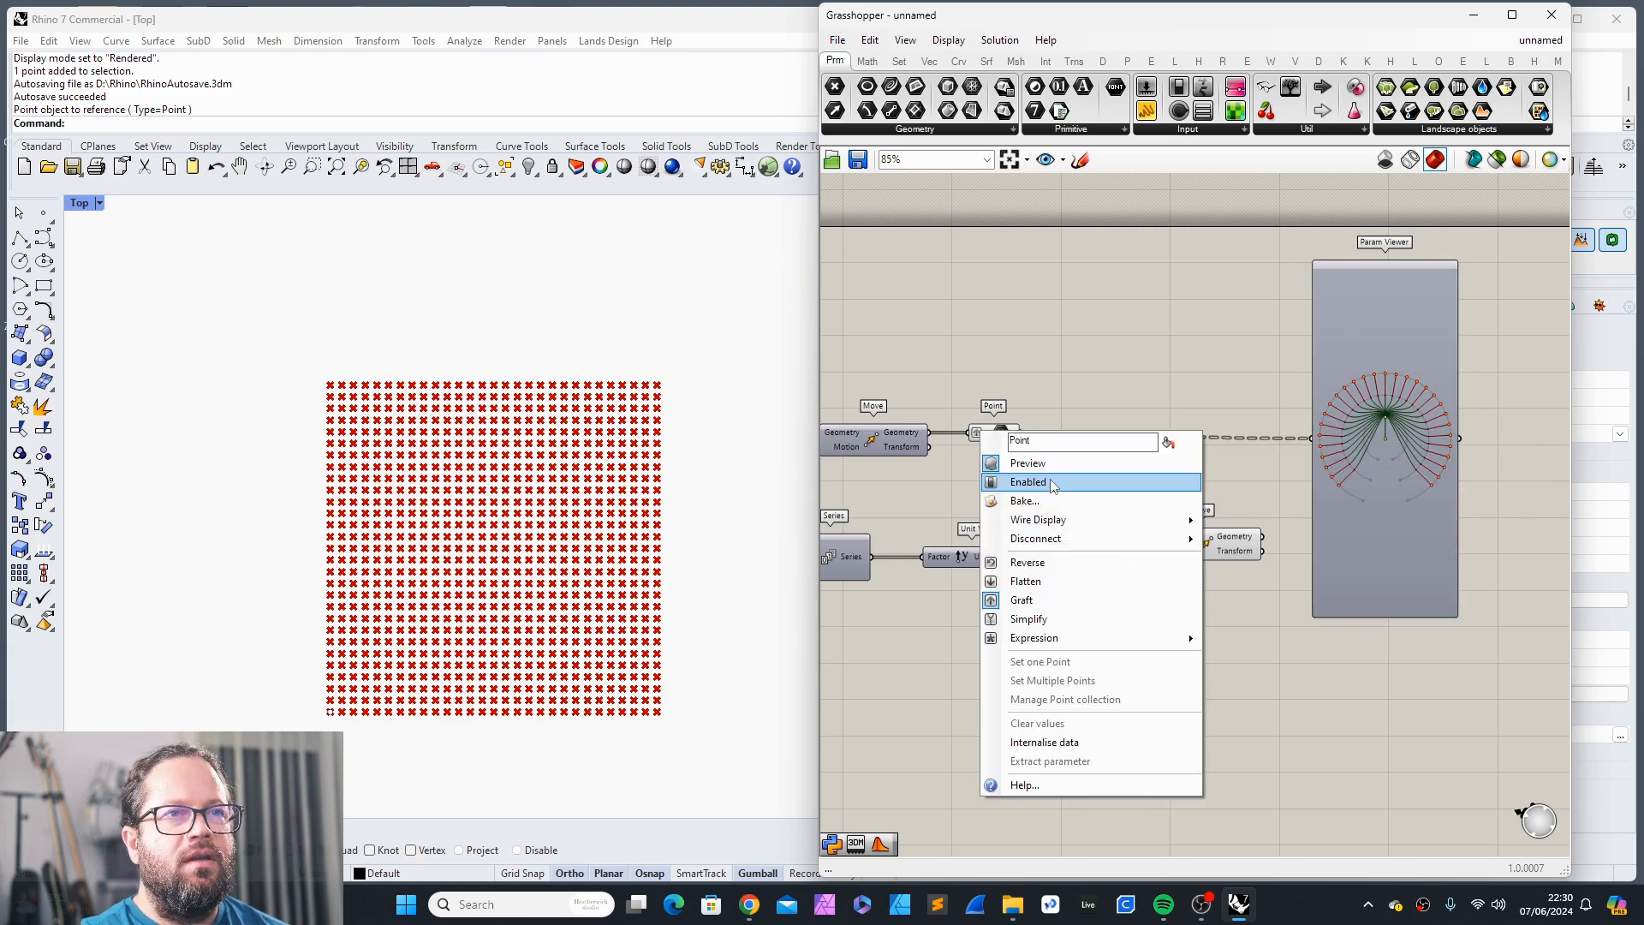
pyautogui.click(1058, 602)
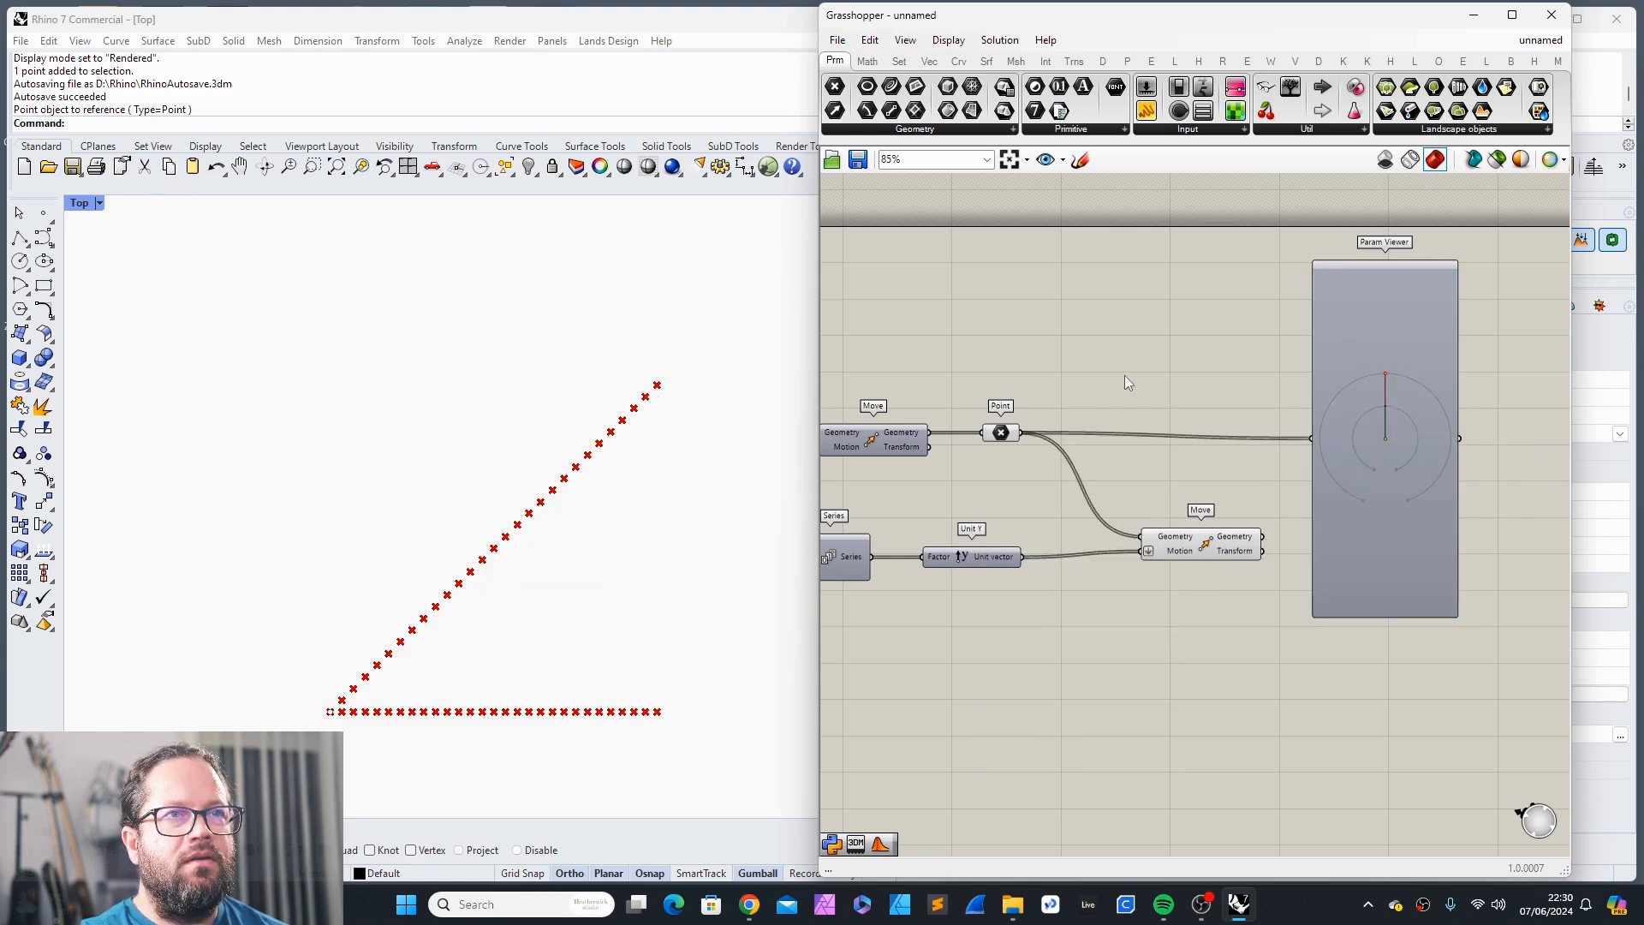
pyautogui.moveTo(1009, 439); pyautogui.dragTo(1043, 445)
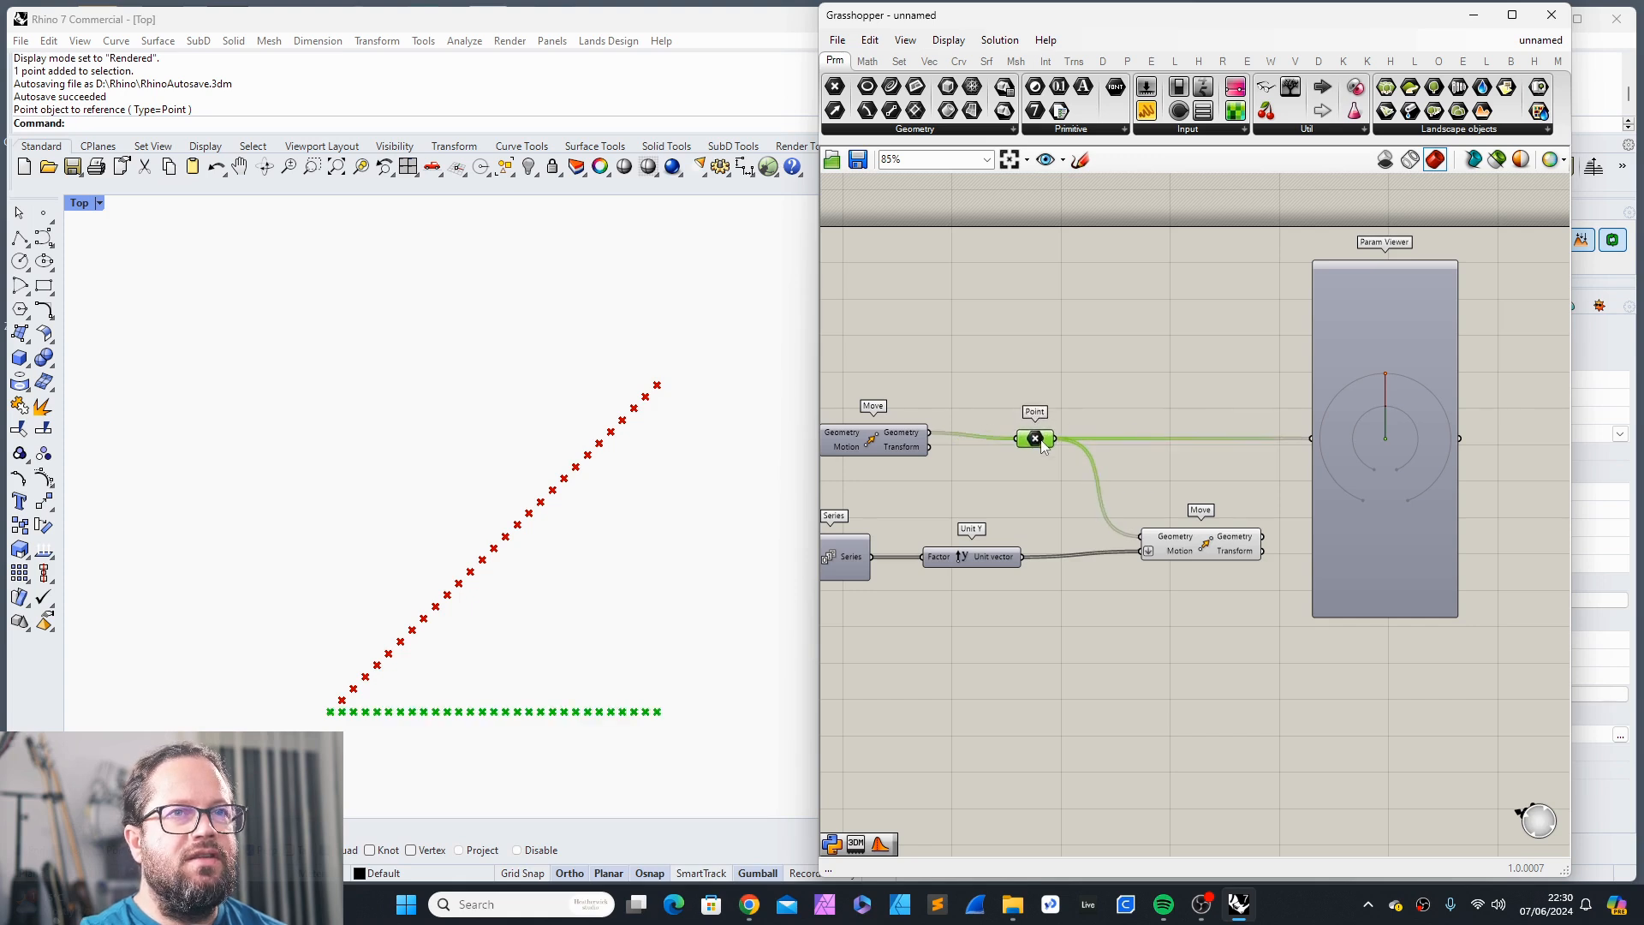
pyautogui.moveTo(1040, 440)
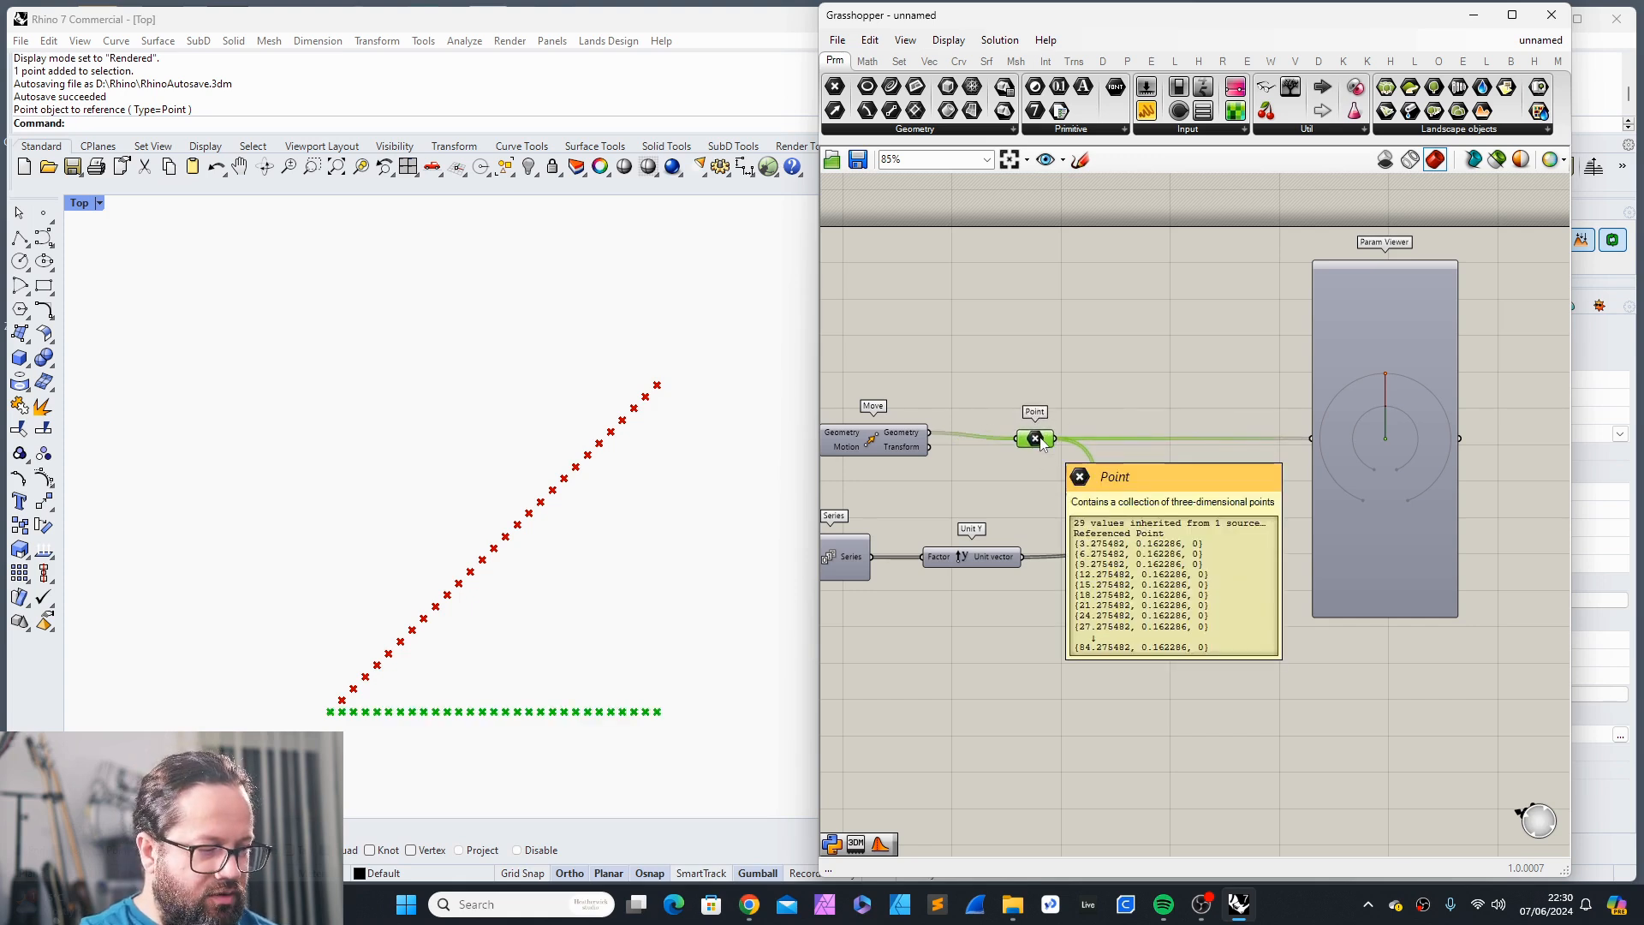
# Step: Examine the Param Viewer's tree diagram for the ungrafted Point, from its centre to the end of the branch
pyautogui.click(1389, 428)
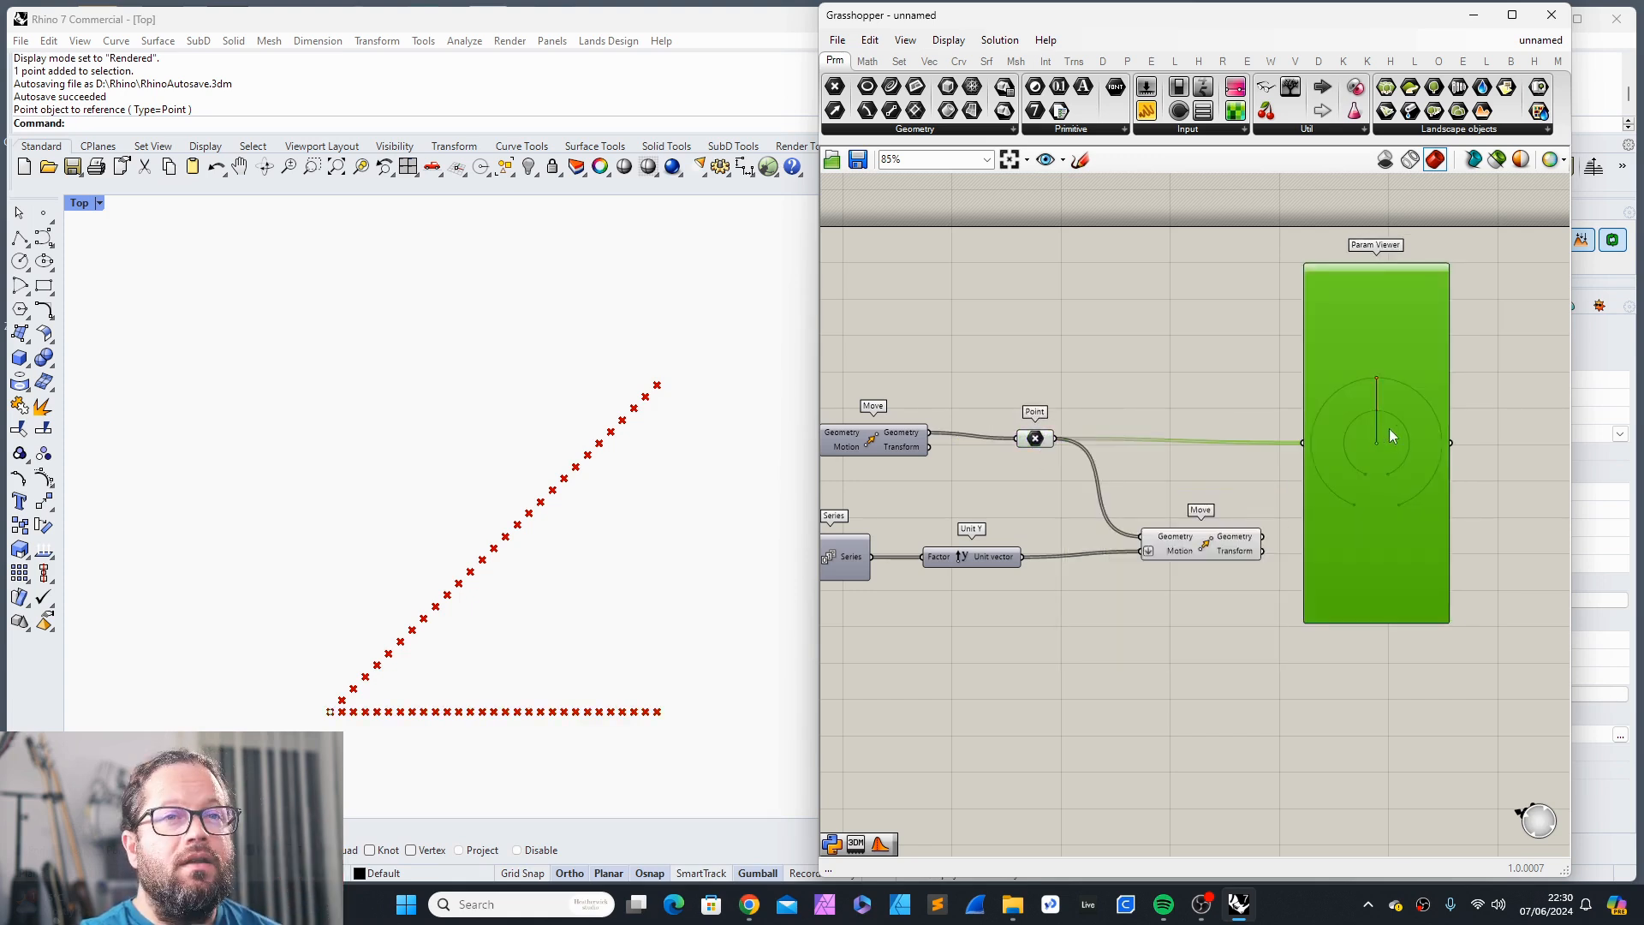
pyautogui.scroll(3, 1394, 409)
pyautogui.scroll(-2, 1394, 410)
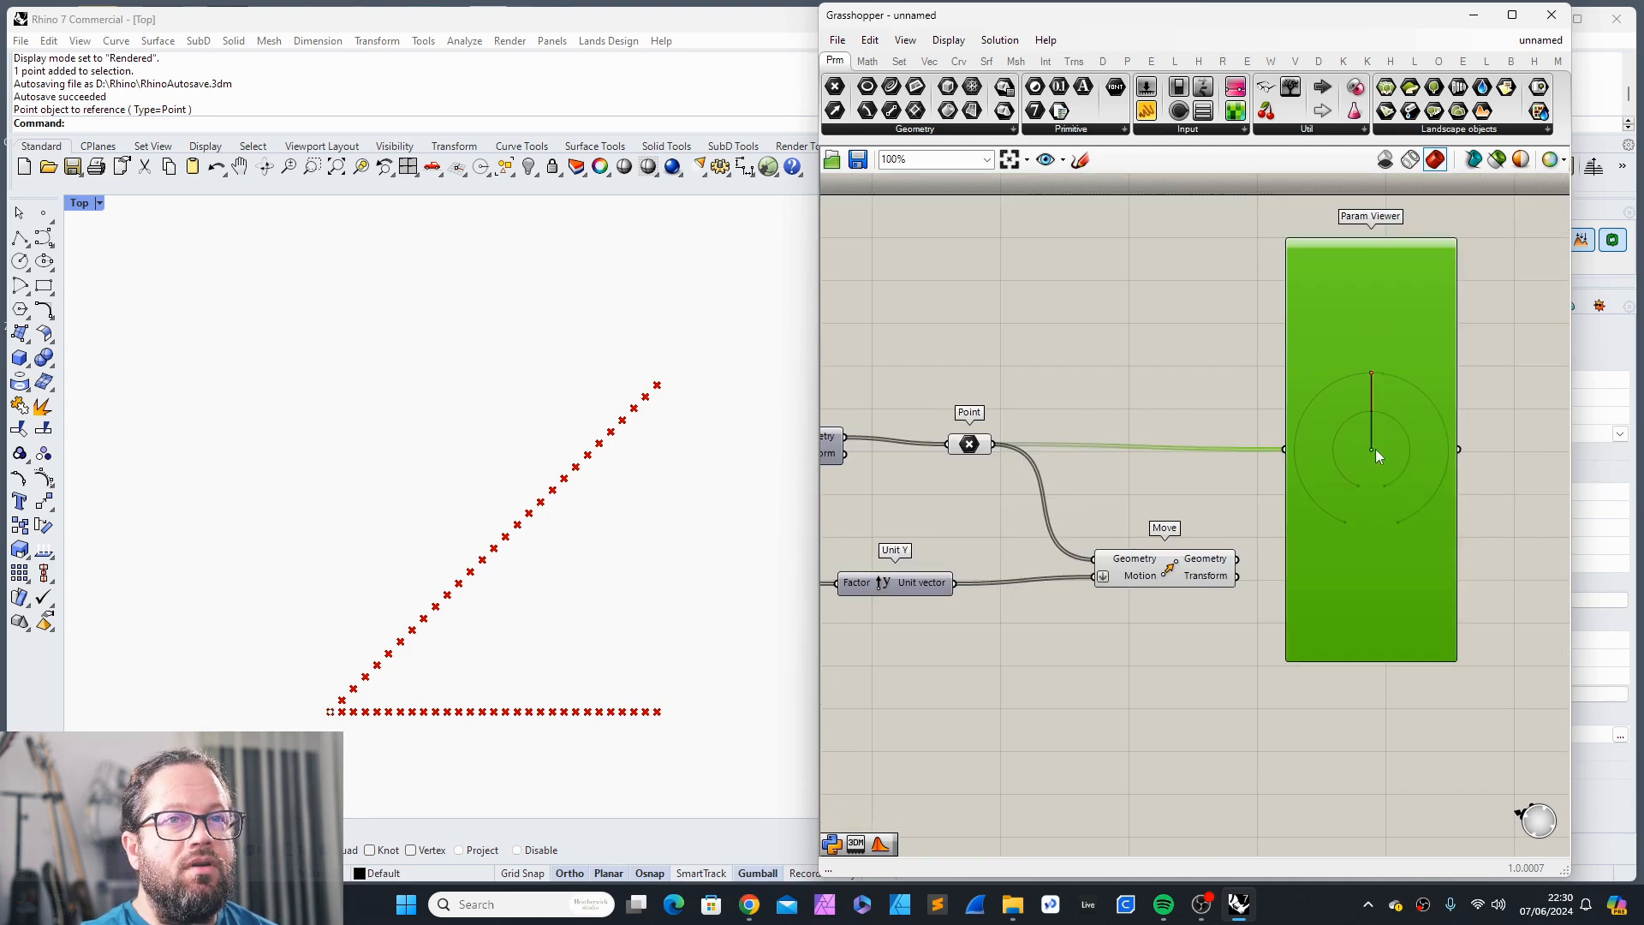
pyautogui.moveTo(1375, 450)
pyautogui.scroll(2, 1375, 450)
pyautogui.scroll(-1, 1375, 450)
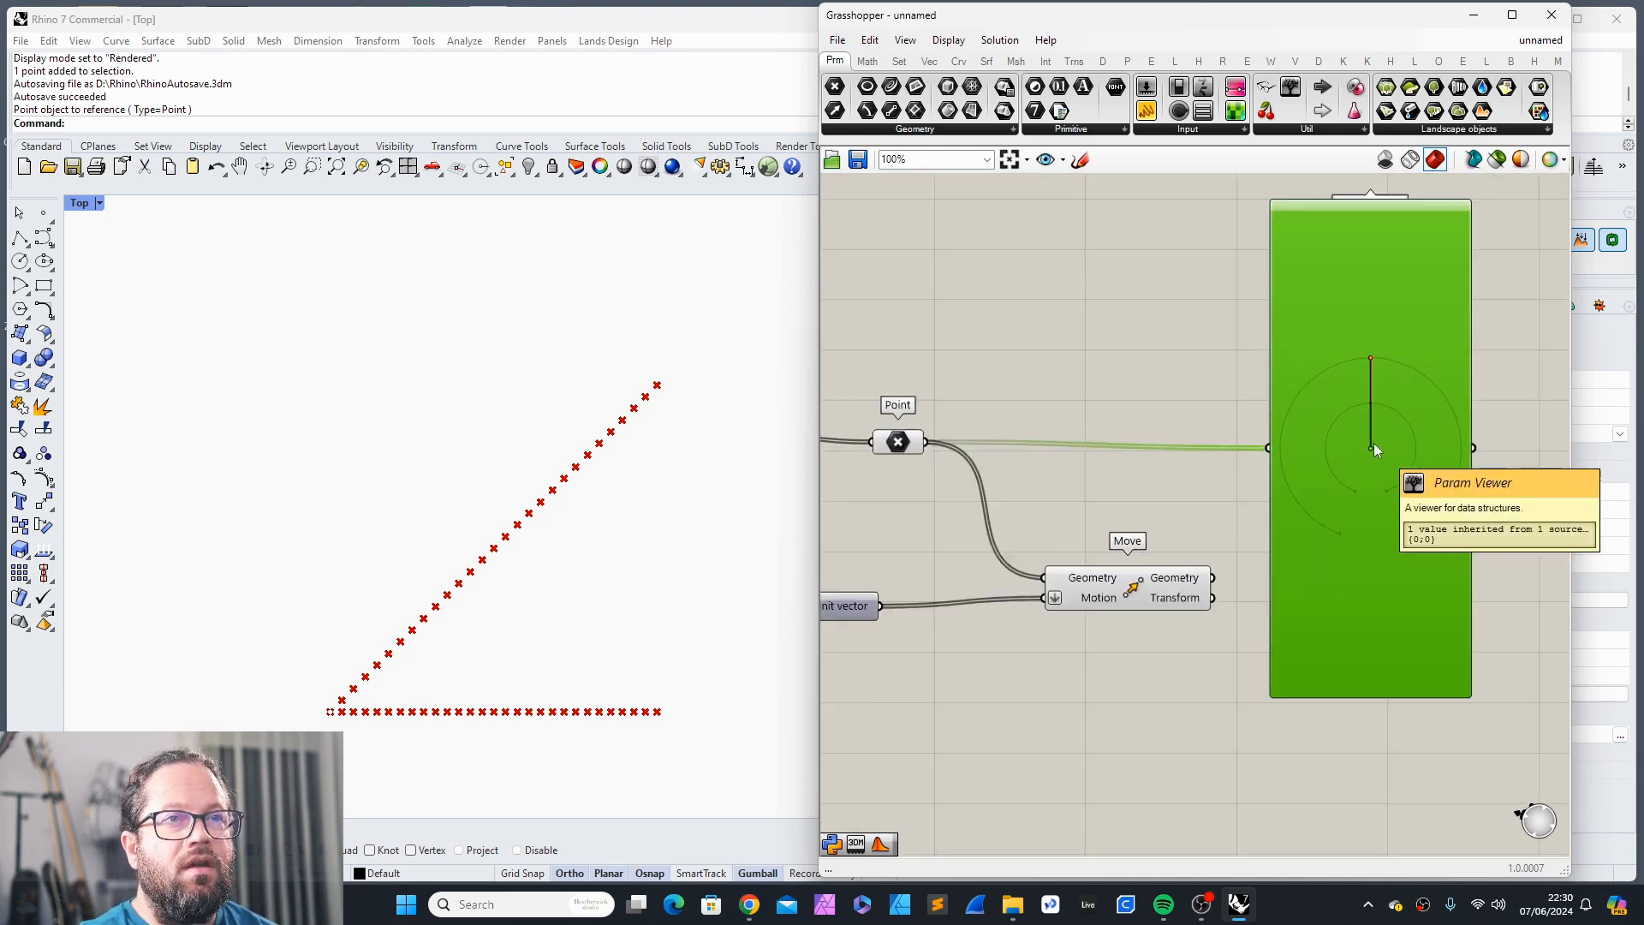
pyautogui.scroll(-1, 1374, 445)
pyautogui.moveTo(971, 449); pyautogui.dragTo(1010, 443)
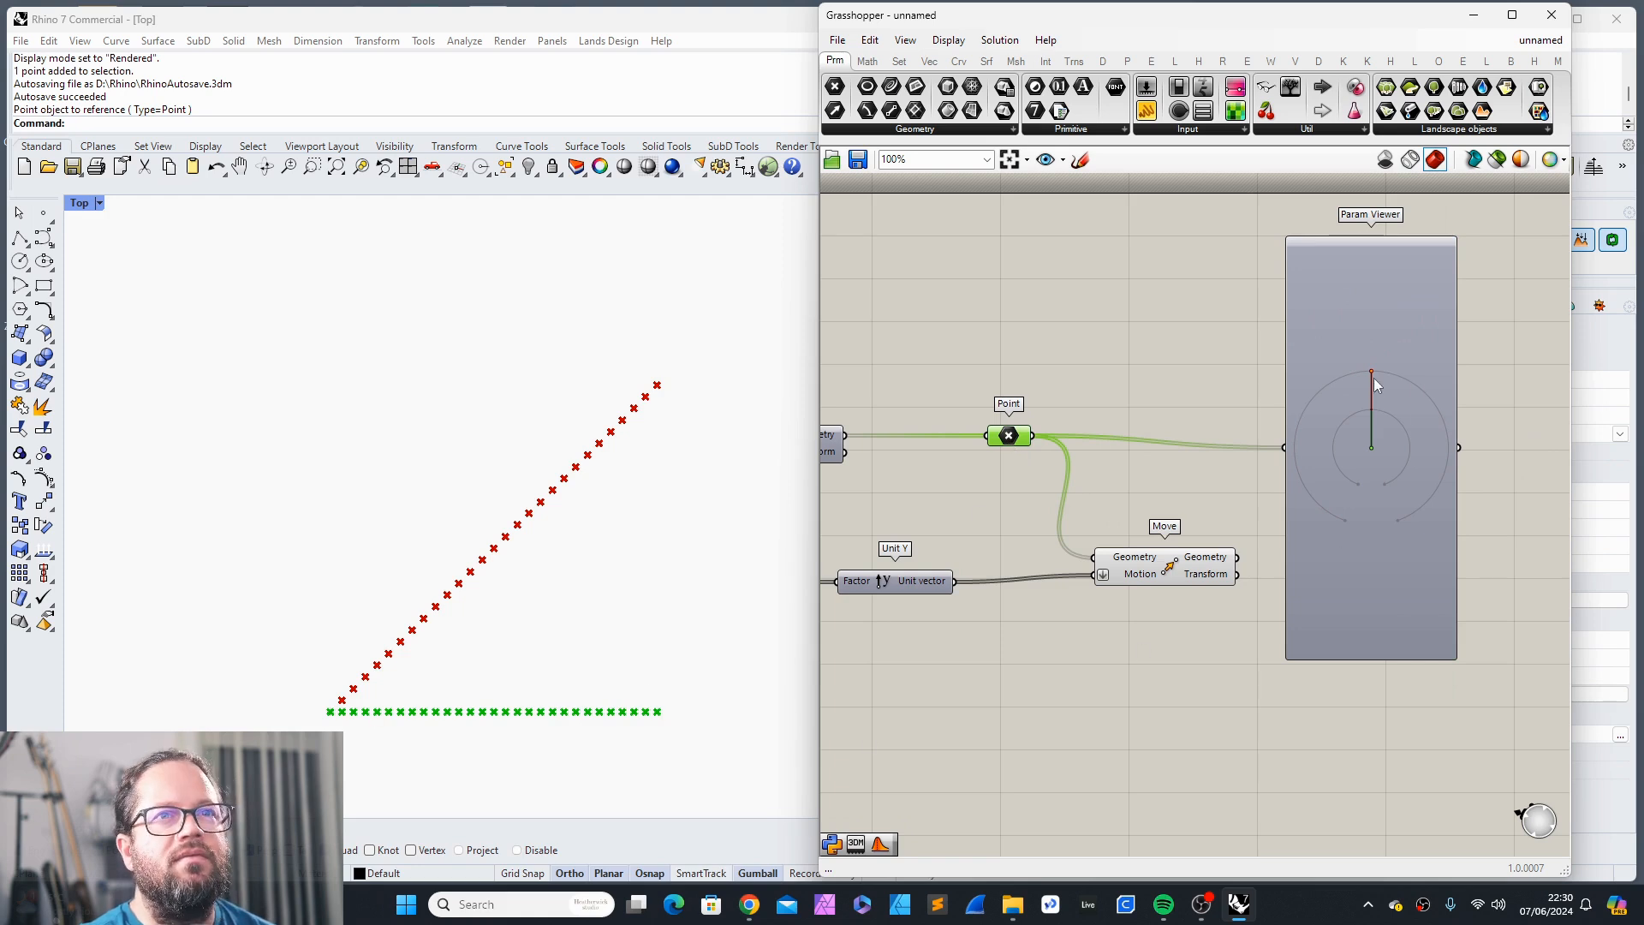
pyautogui.moveTo(1374, 401)
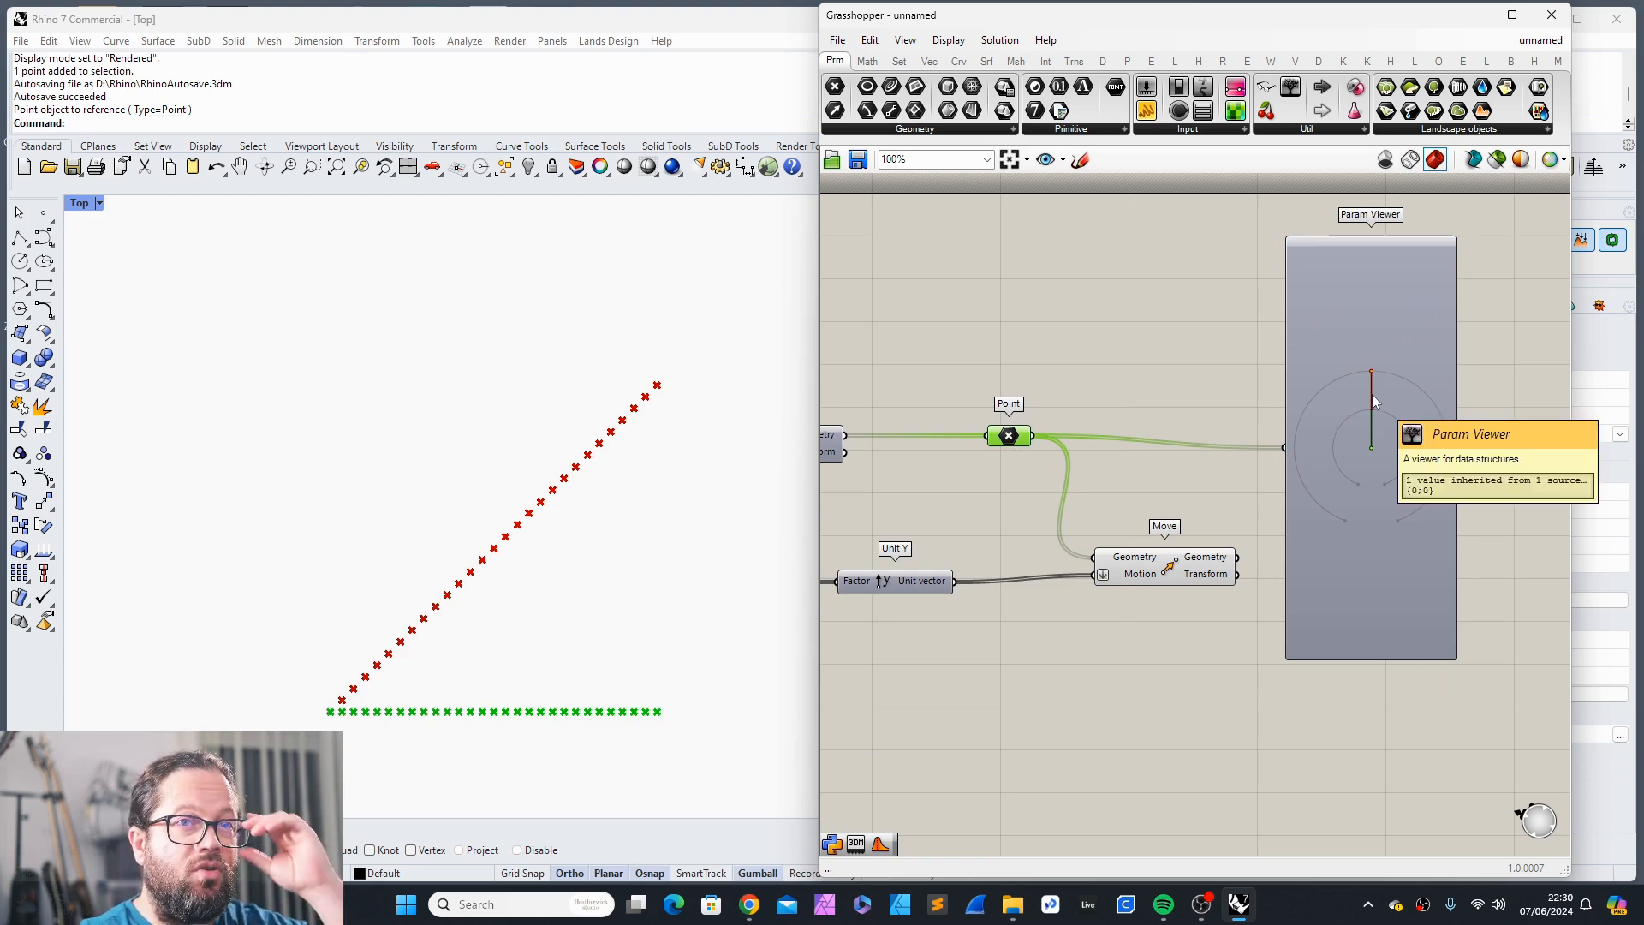
pyautogui.rightClick(1021, 438)
pyautogui.click(1120, 630)
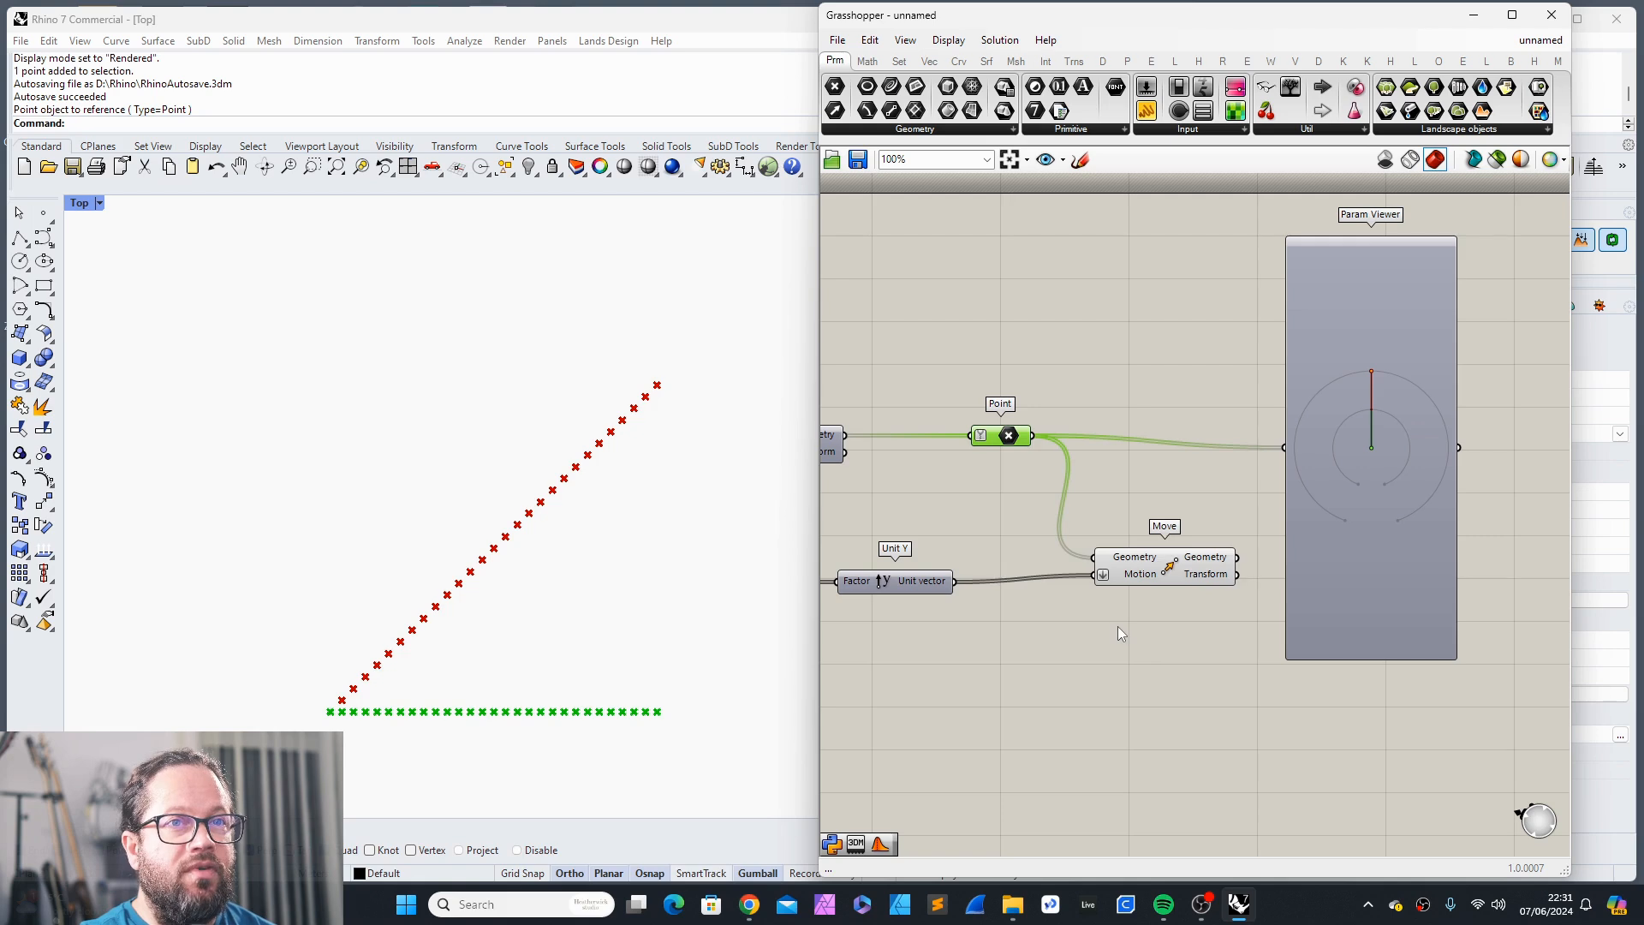
pyautogui.rightClick(997, 436)
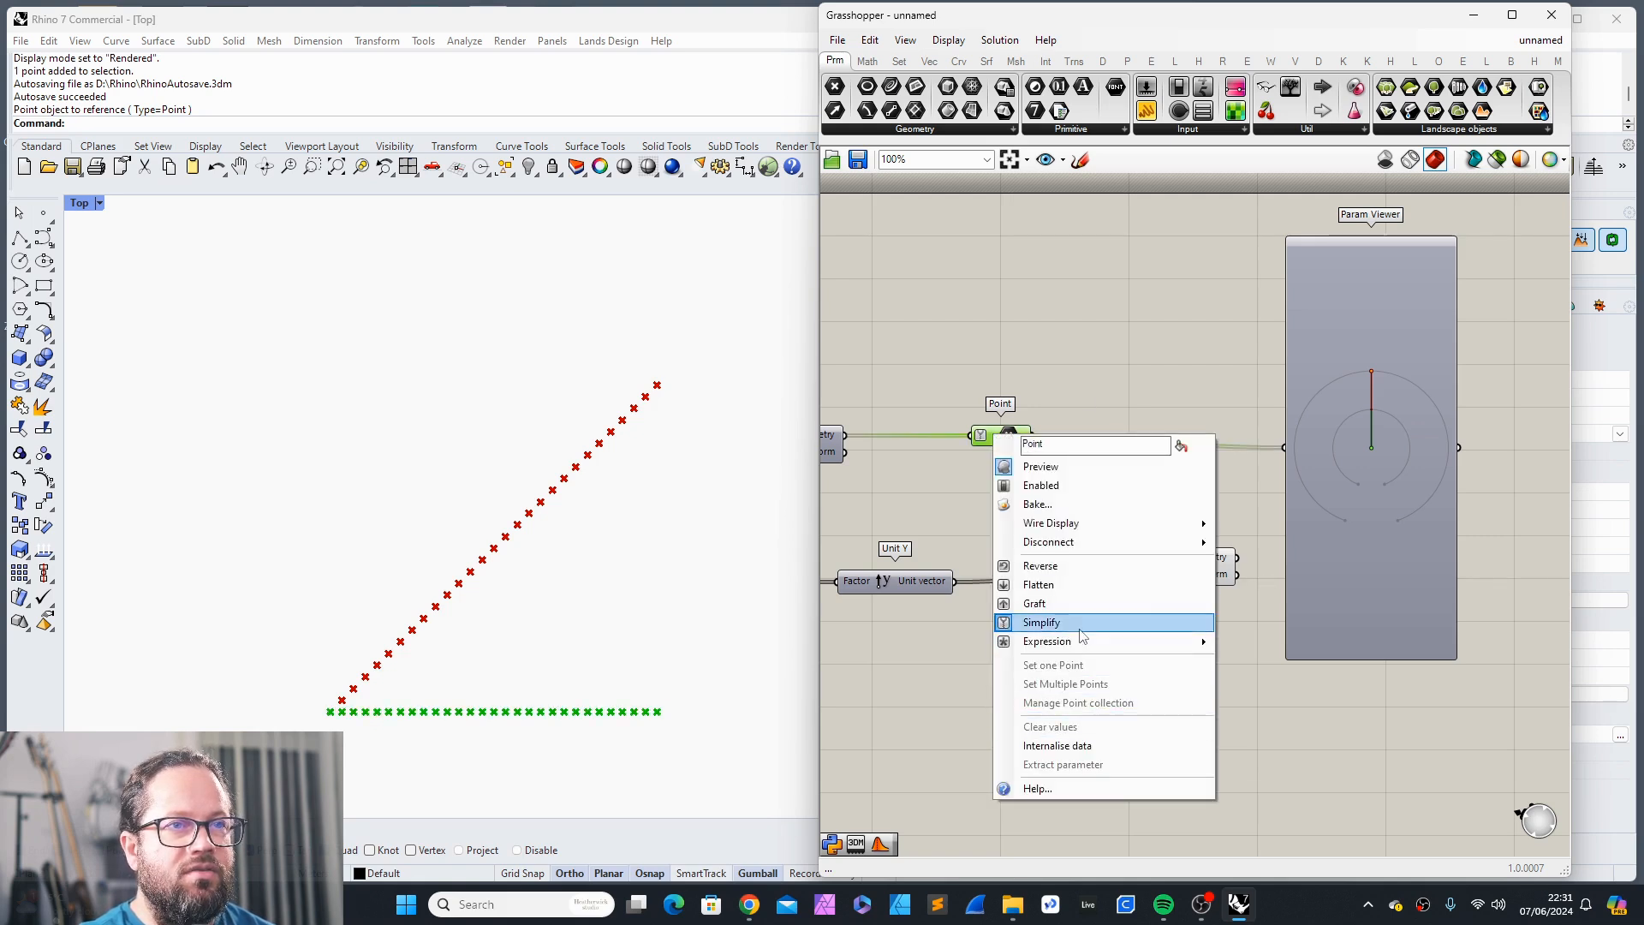
pyautogui.click(1041, 622)
pyautogui.click(1113, 358)
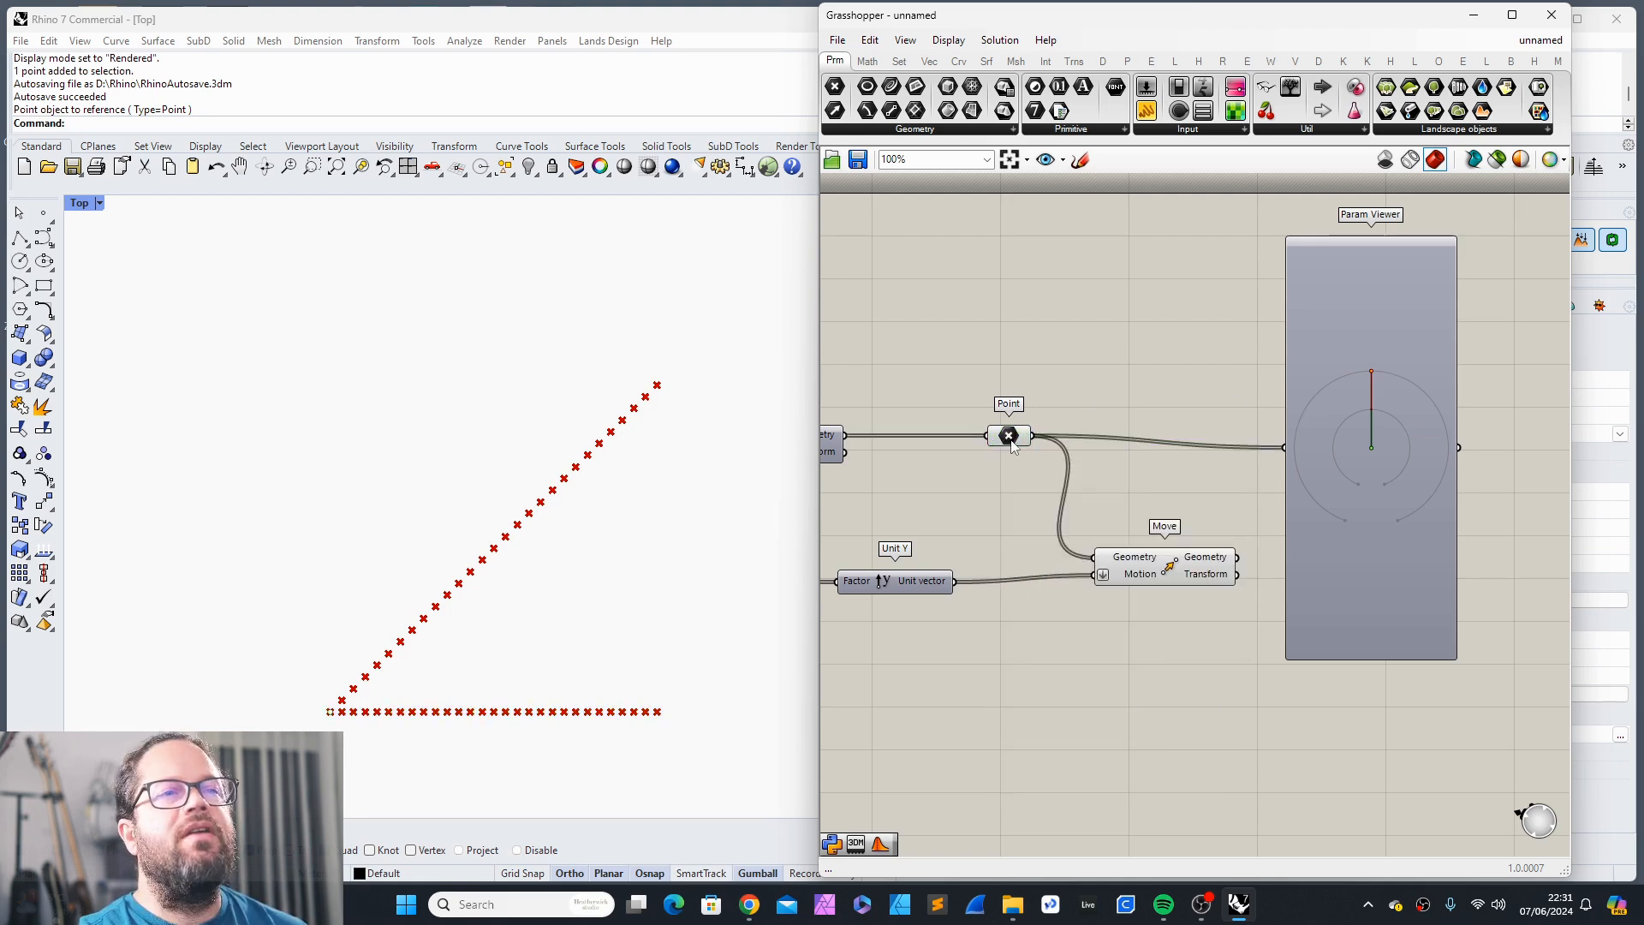
# Step: Check Unit Y's Unit vector output in the Param Viewer and rewire the viewer to the second Move's Geometry output
pyautogui.moveTo(956, 582); pyautogui.dragTo(1298, 456)
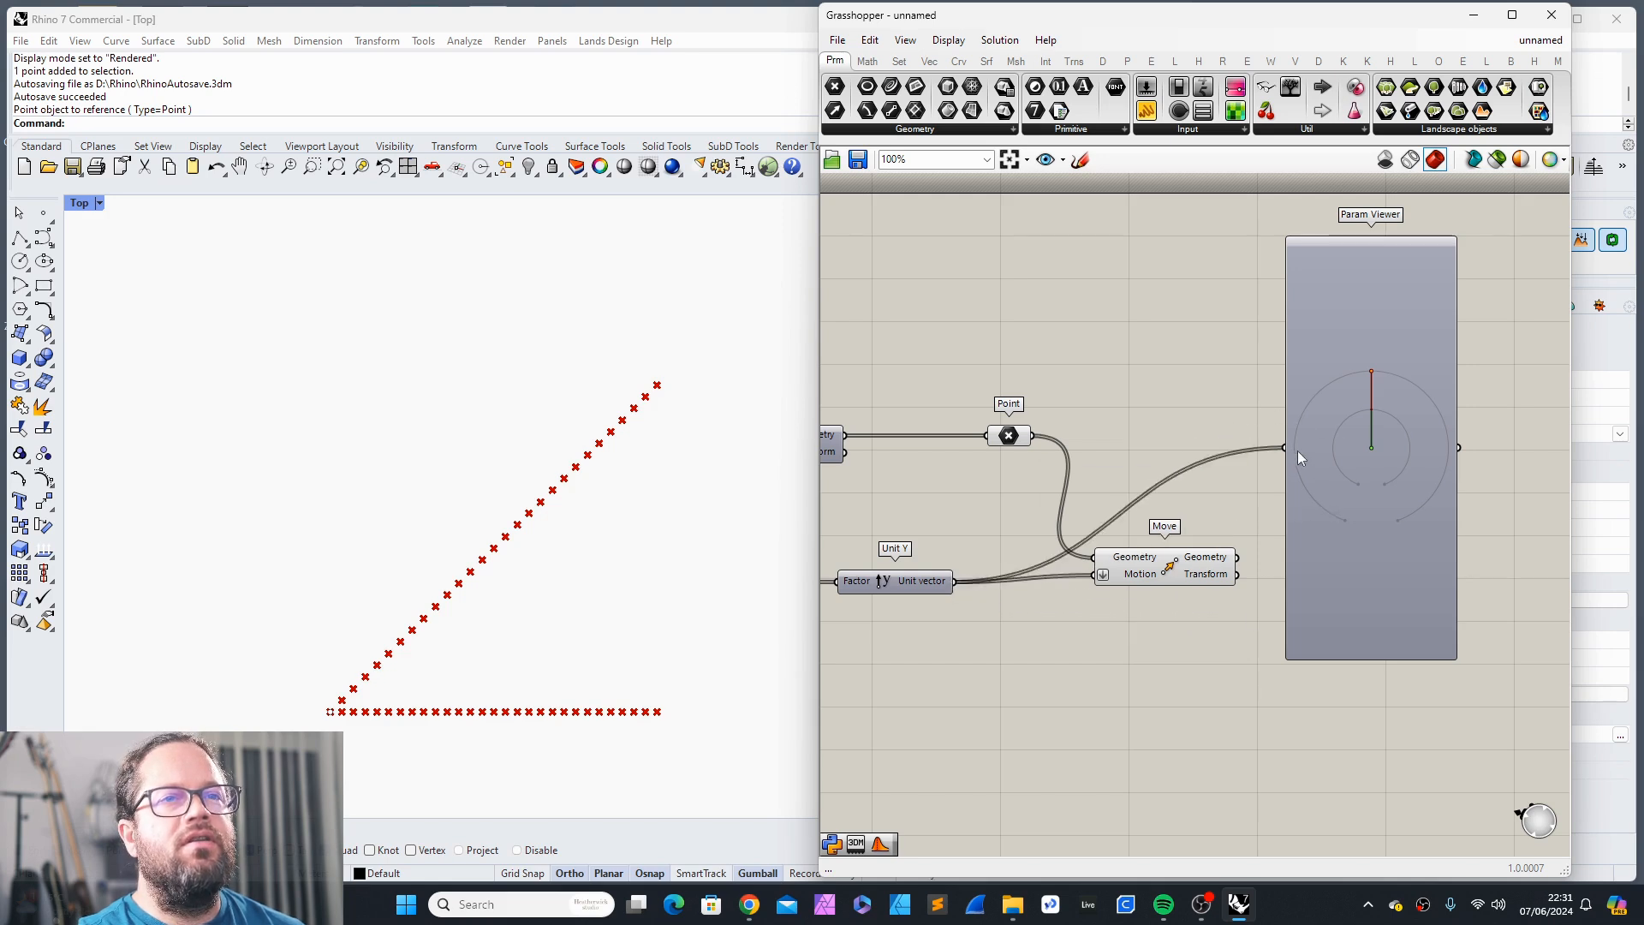
pyautogui.moveTo(912, 576)
pyautogui.mouseDown()
pyautogui.moveTo(922, 559)
pyautogui.moveTo(926, 571)
pyautogui.mouseUp()
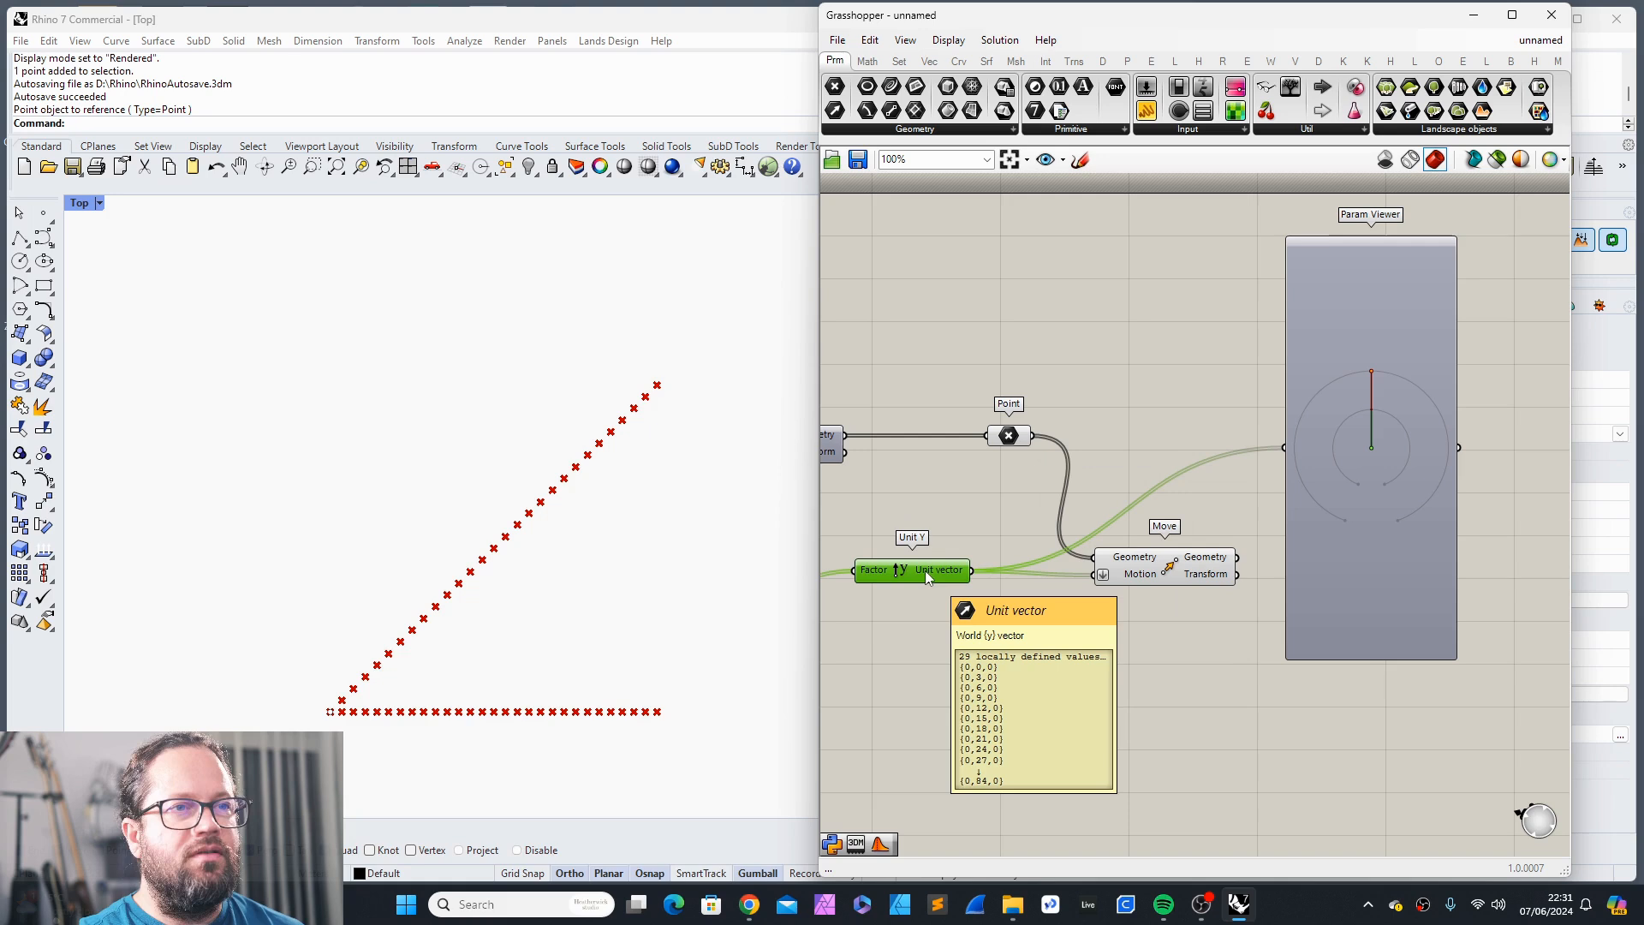
pyautogui.moveTo(1284, 447); pyautogui.dragTo(1137, 563)
pyautogui.click(1160, 452)
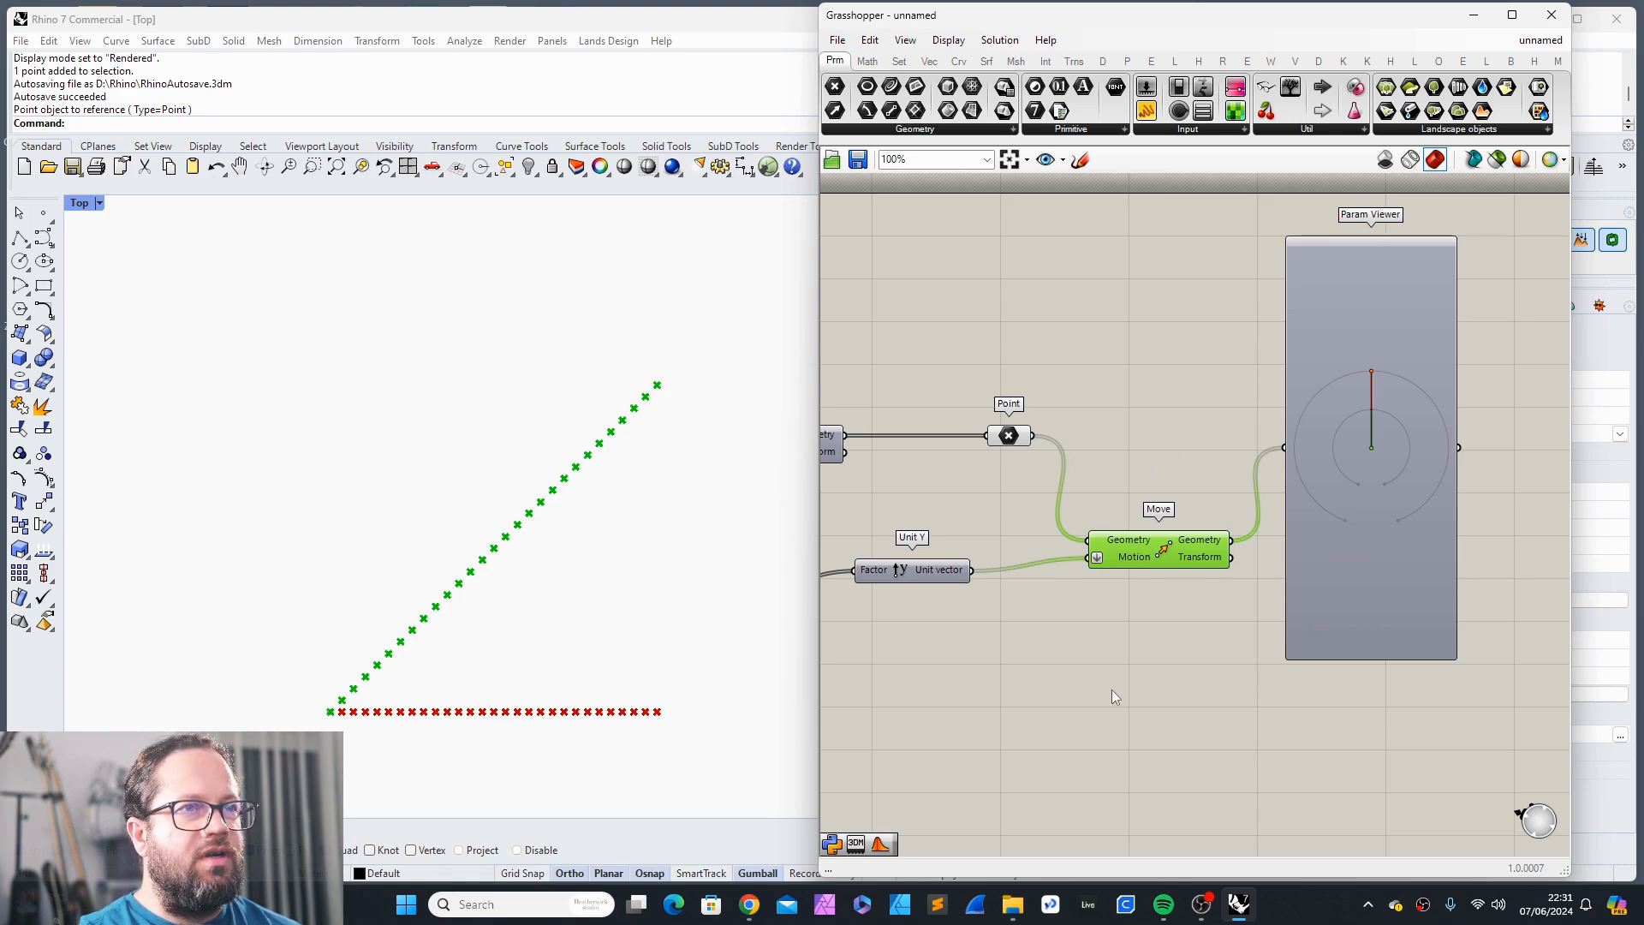
# Step: Turn on Graft for the Point between the two Moves and nudge it slightly
pyautogui.click(1054, 514)
pyautogui.rightClick(1010, 437)
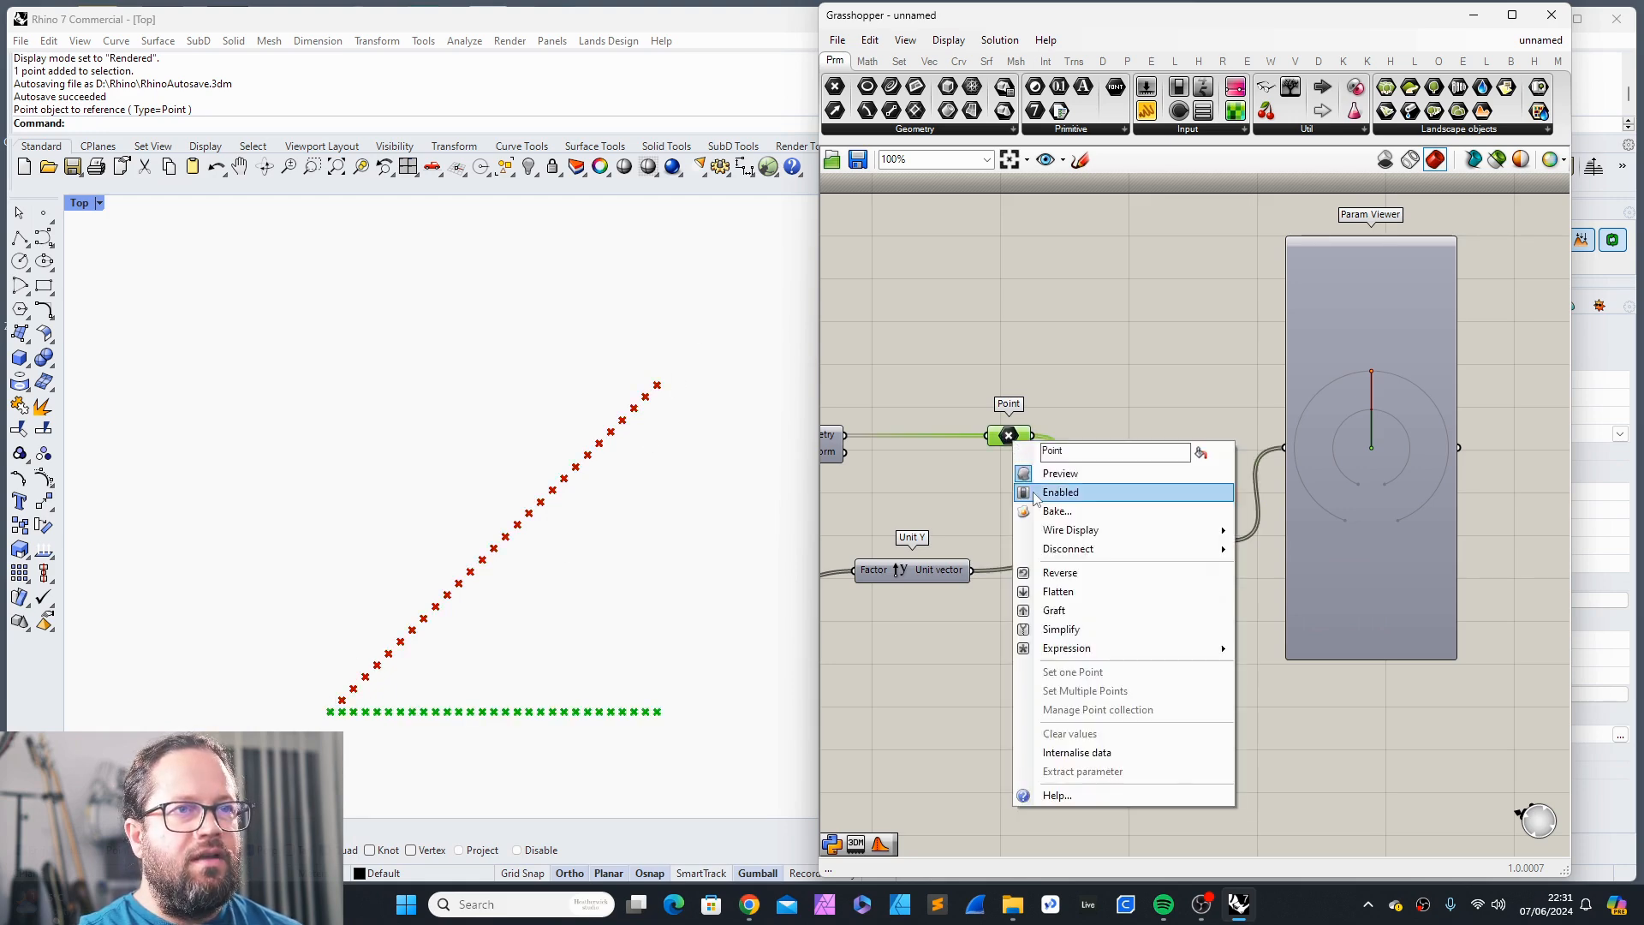
pyautogui.click(1086, 609)
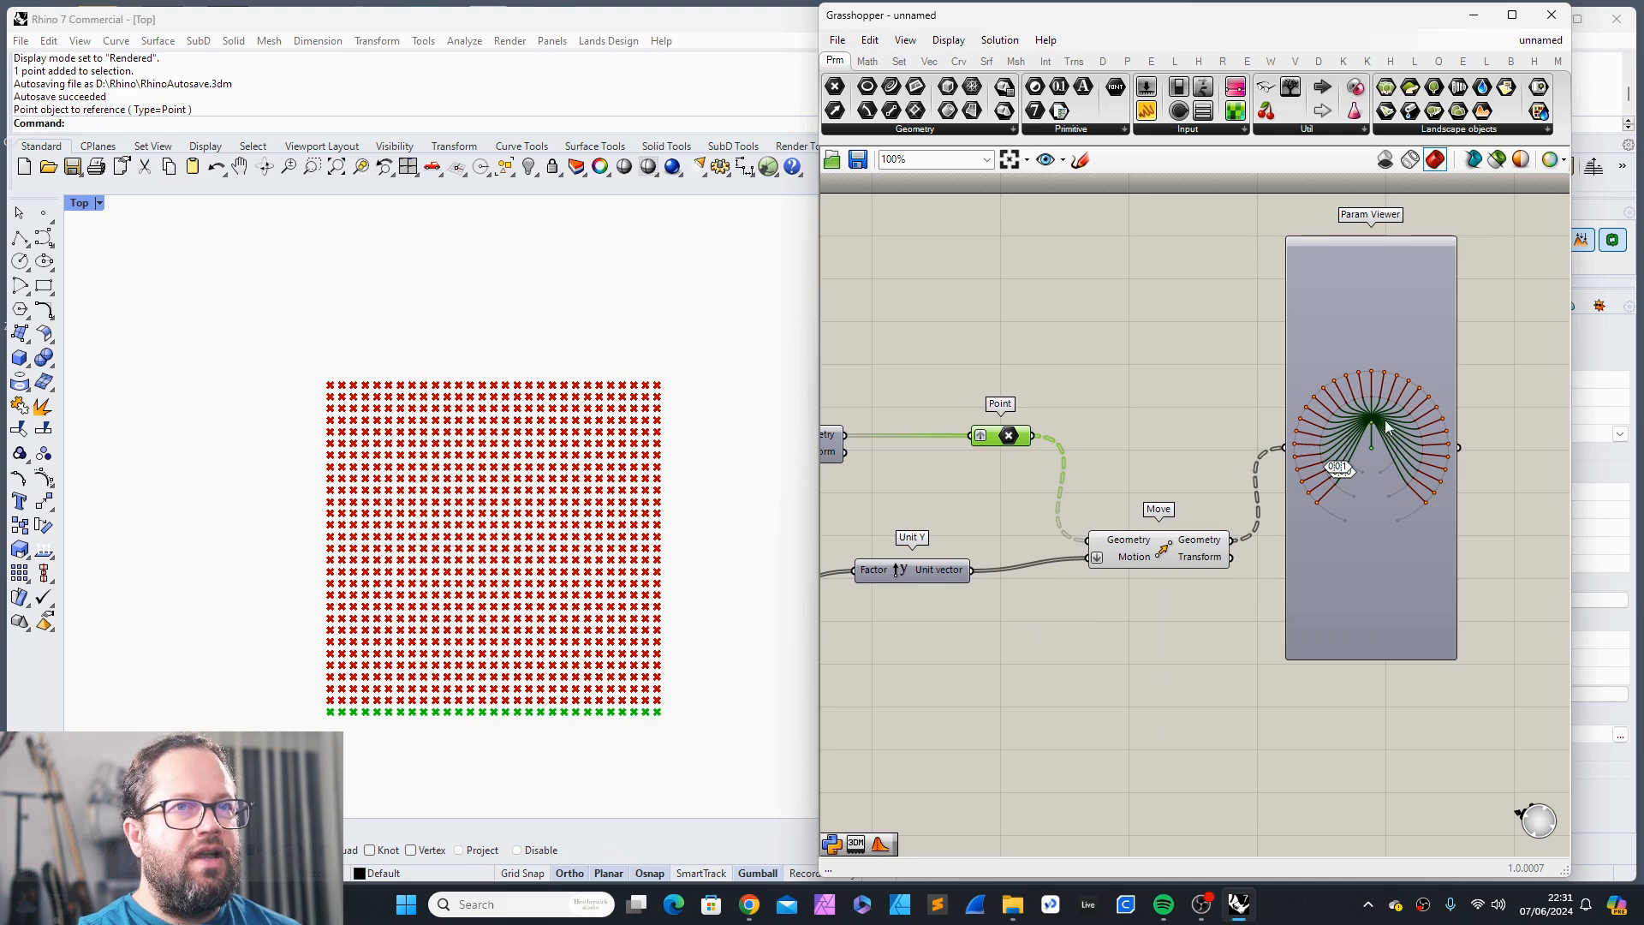
pyautogui.moveTo(1011, 436); pyautogui.dragTo(1014, 441)
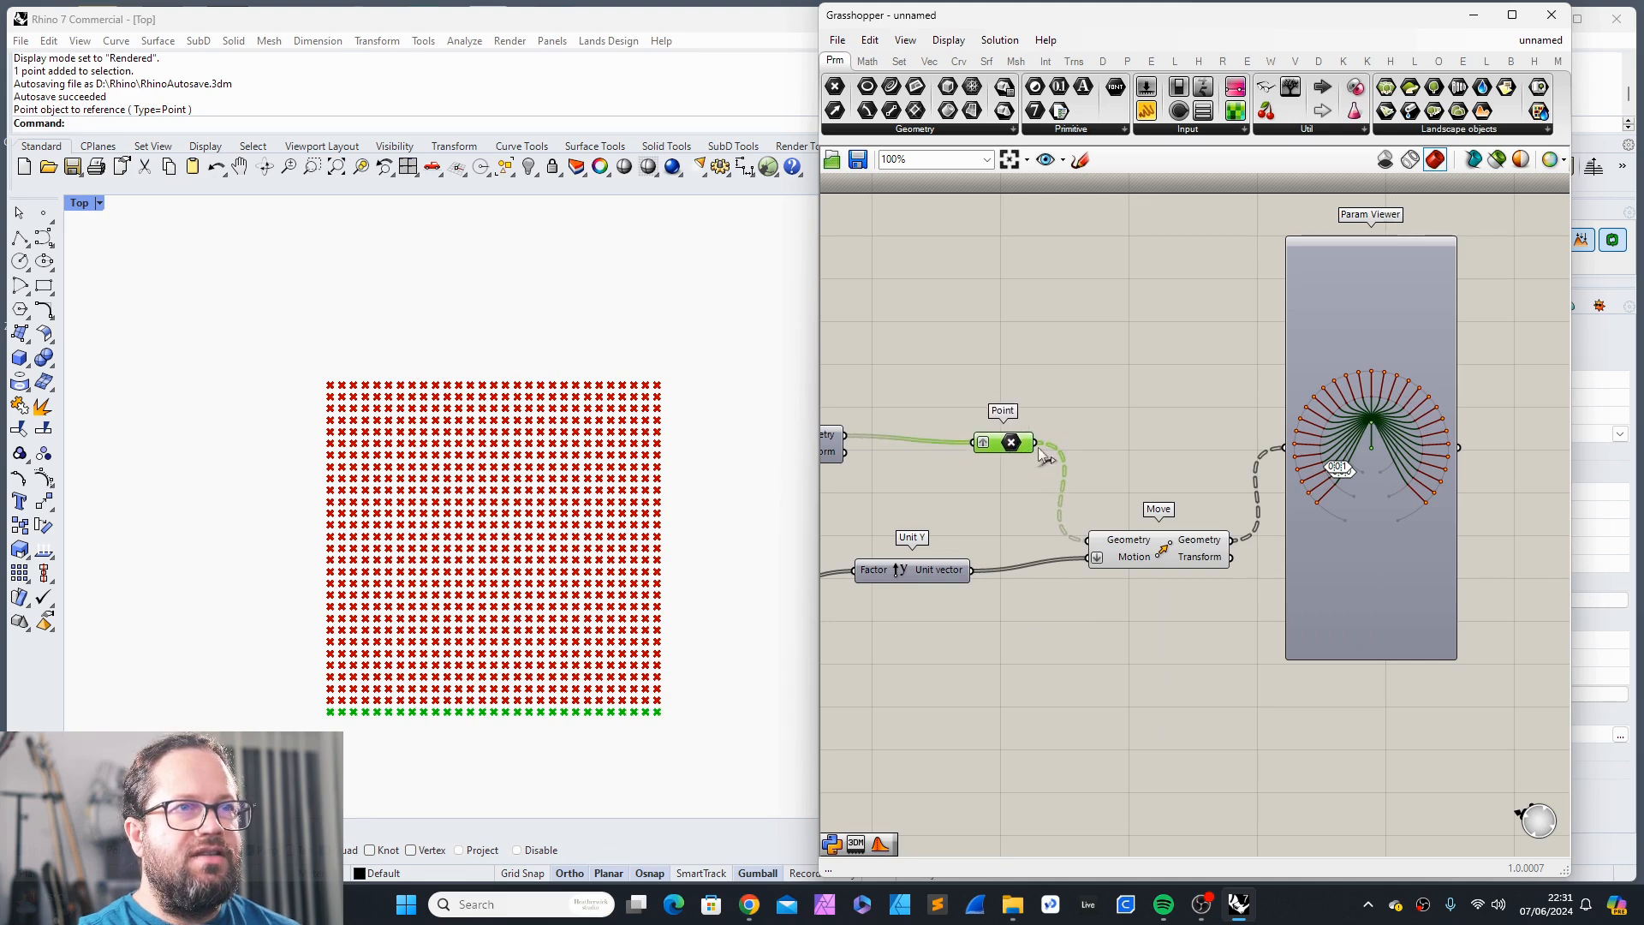
pyautogui.click(1092, 438)
pyautogui.click(1004, 441)
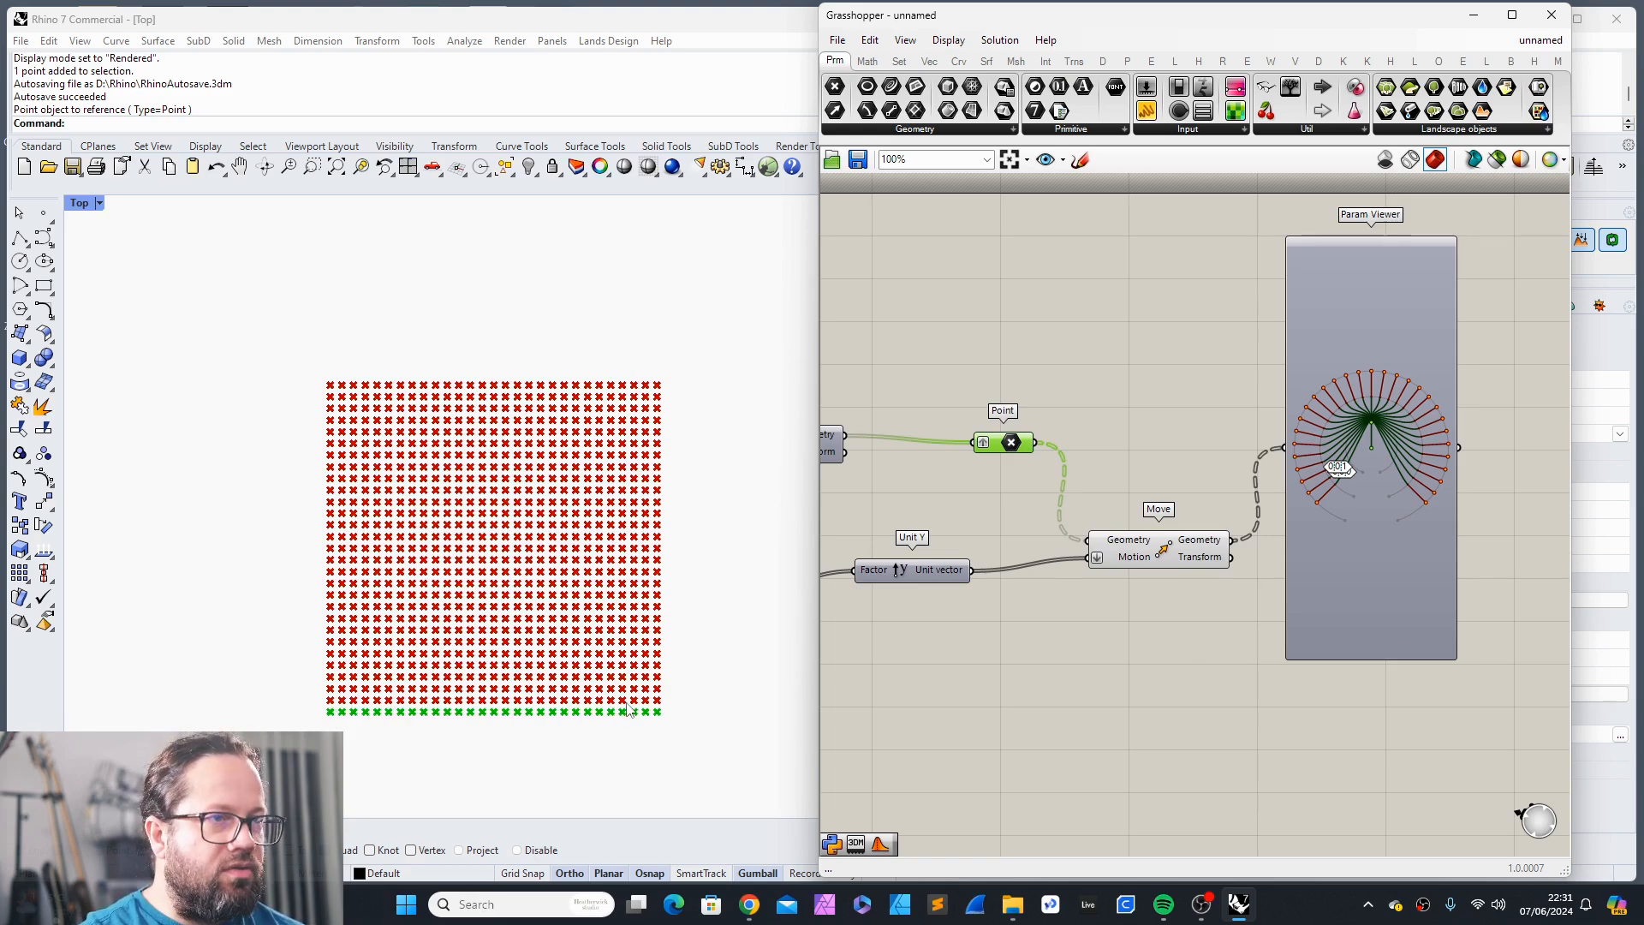
# Step: Delete the Param Viewer and reposition the second Move beside the grafted Point
pyautogui.click(1157, 572)
pyautogui.moveTo(1157, 570); pyautogui.dragTo(1125, 524)
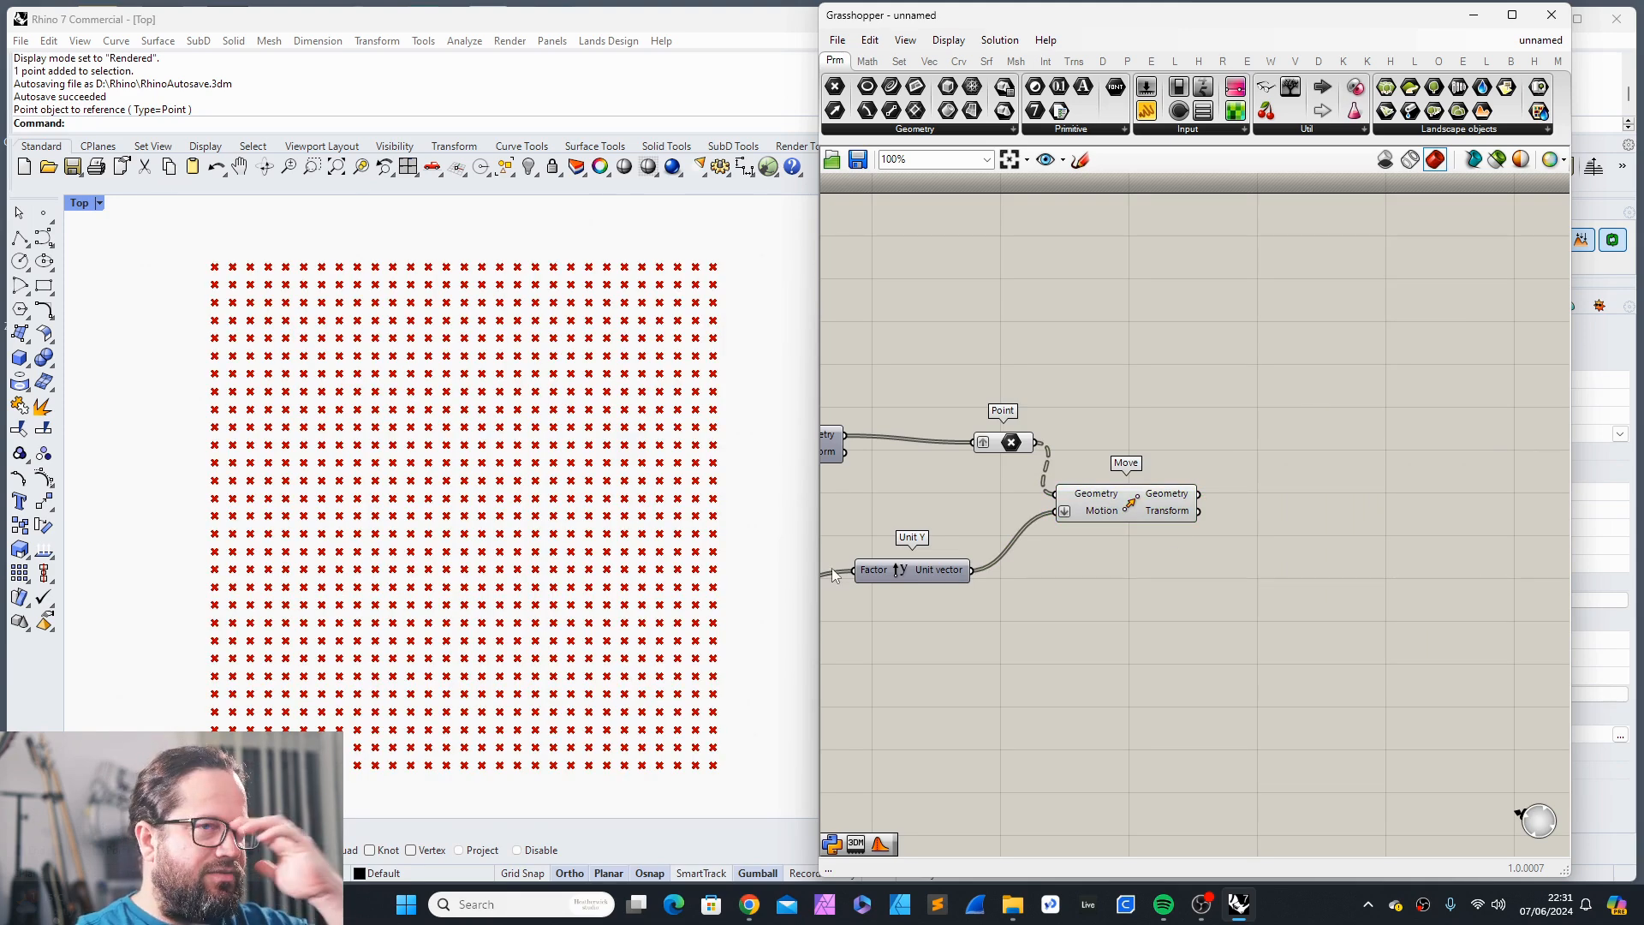
pyautogui.scroll(-5, 1245, 449)
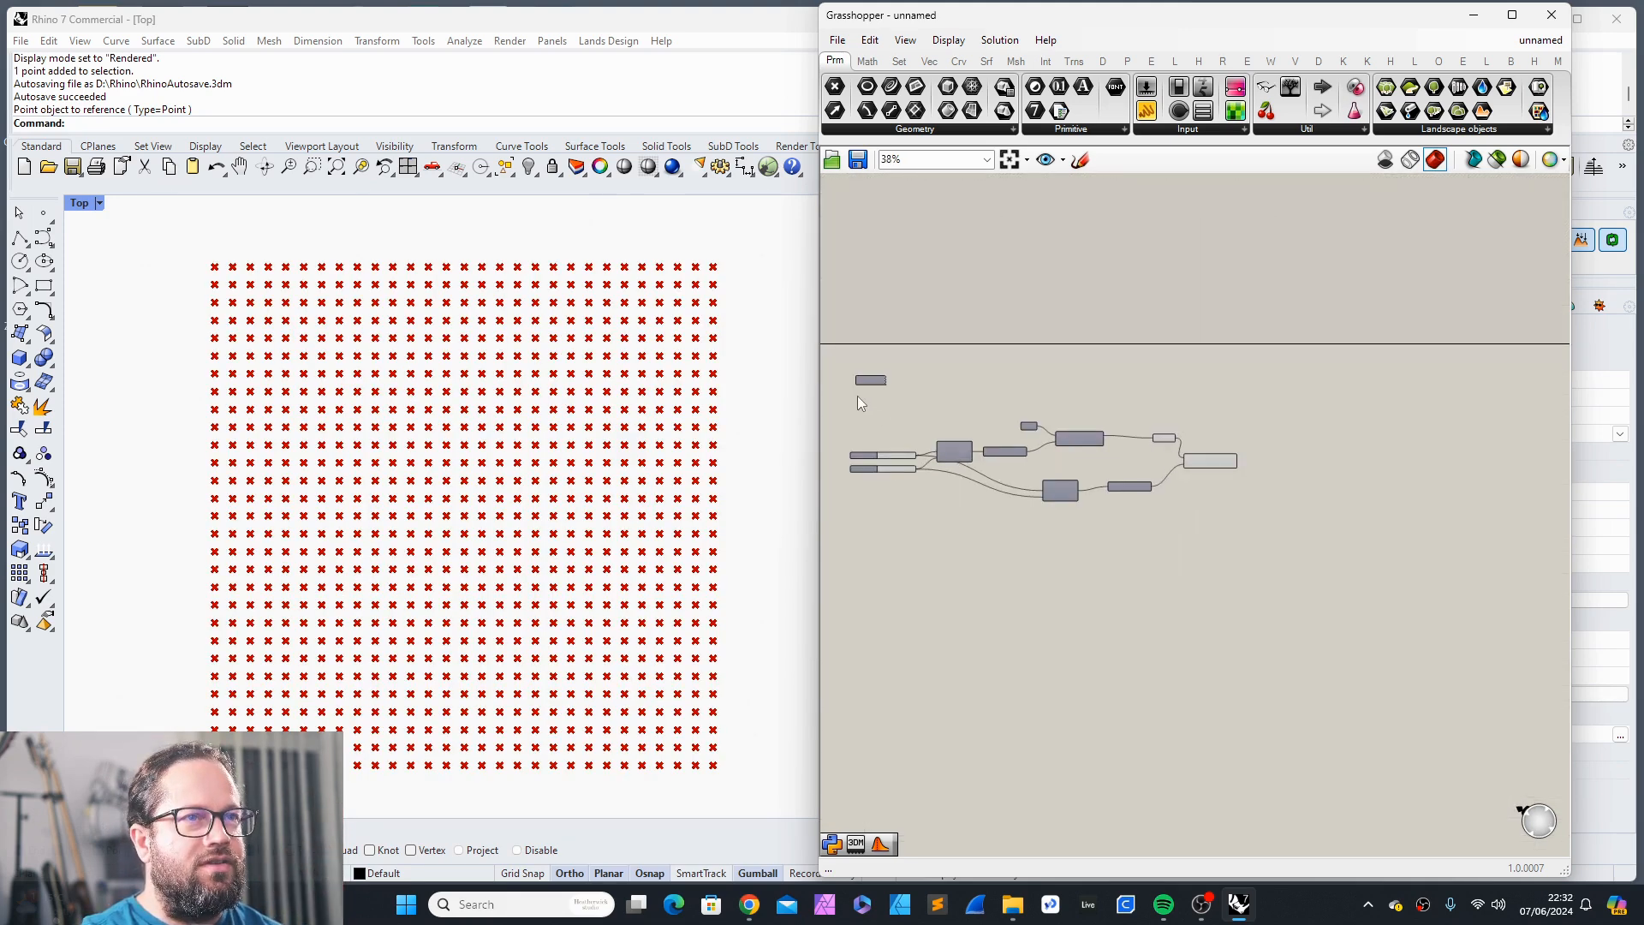
pyautogui.scroll(3, 969, 423)
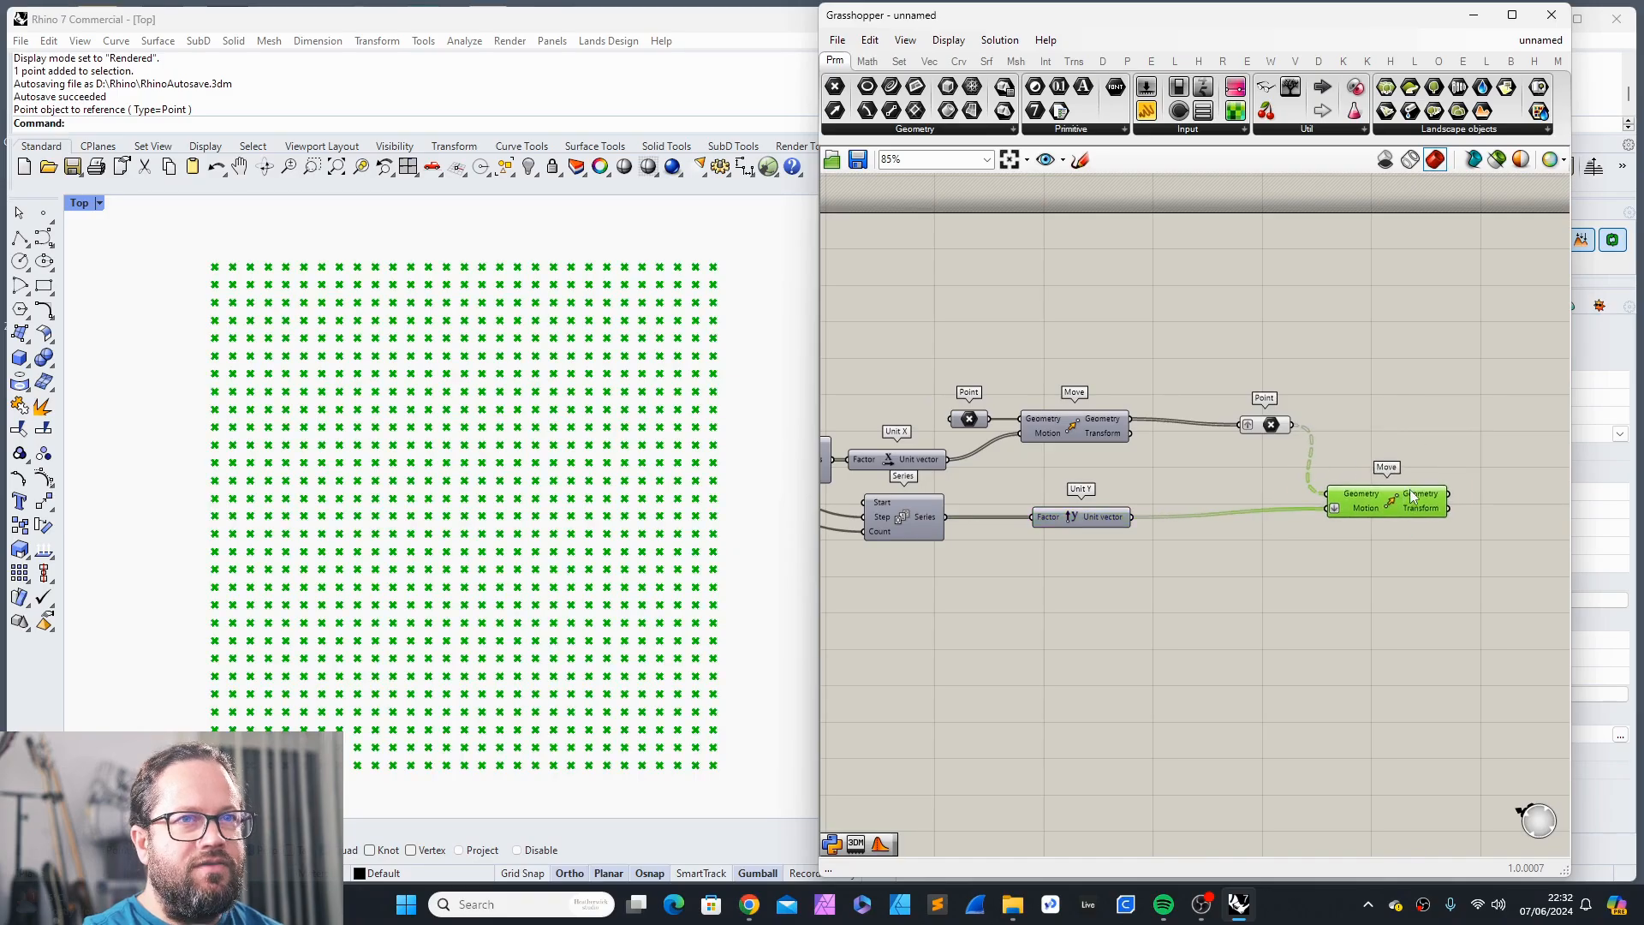
pyautogui.moveTo(1411, 493); pyautogui.dragTo(1427, 481)
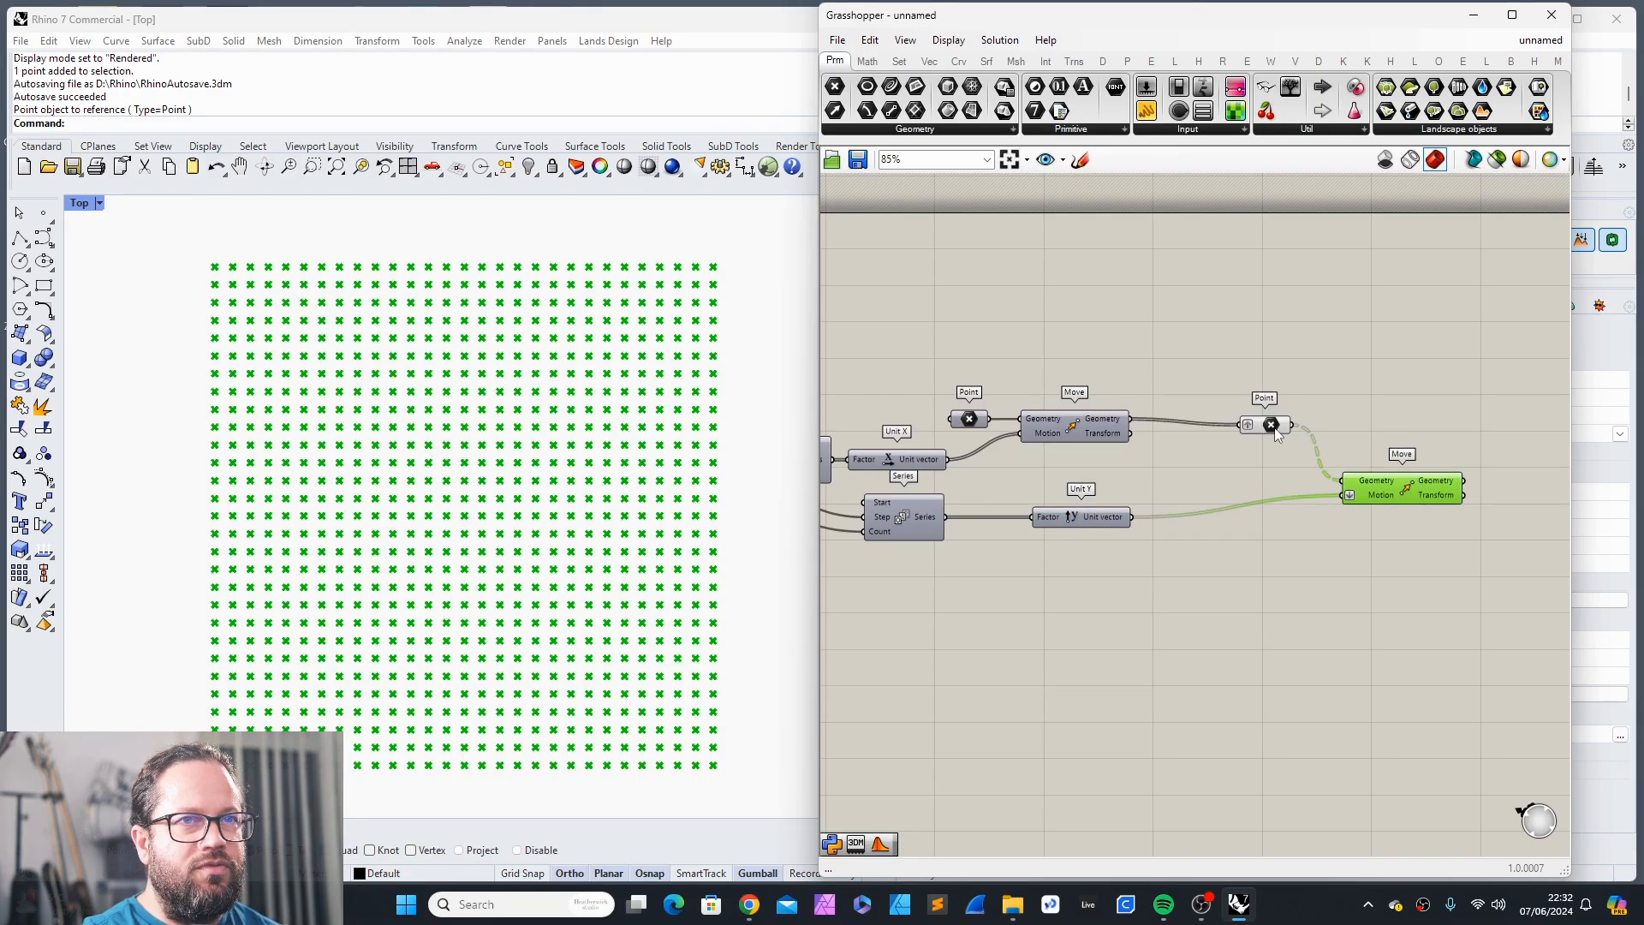
# Step: Shift the grafted Point closer to the first Move and turn off its preview
pyautogui.moveTo(1274, 428); pyautogui.dragTo(1217, 430)
pyautogui.rightClick(1218, 426)
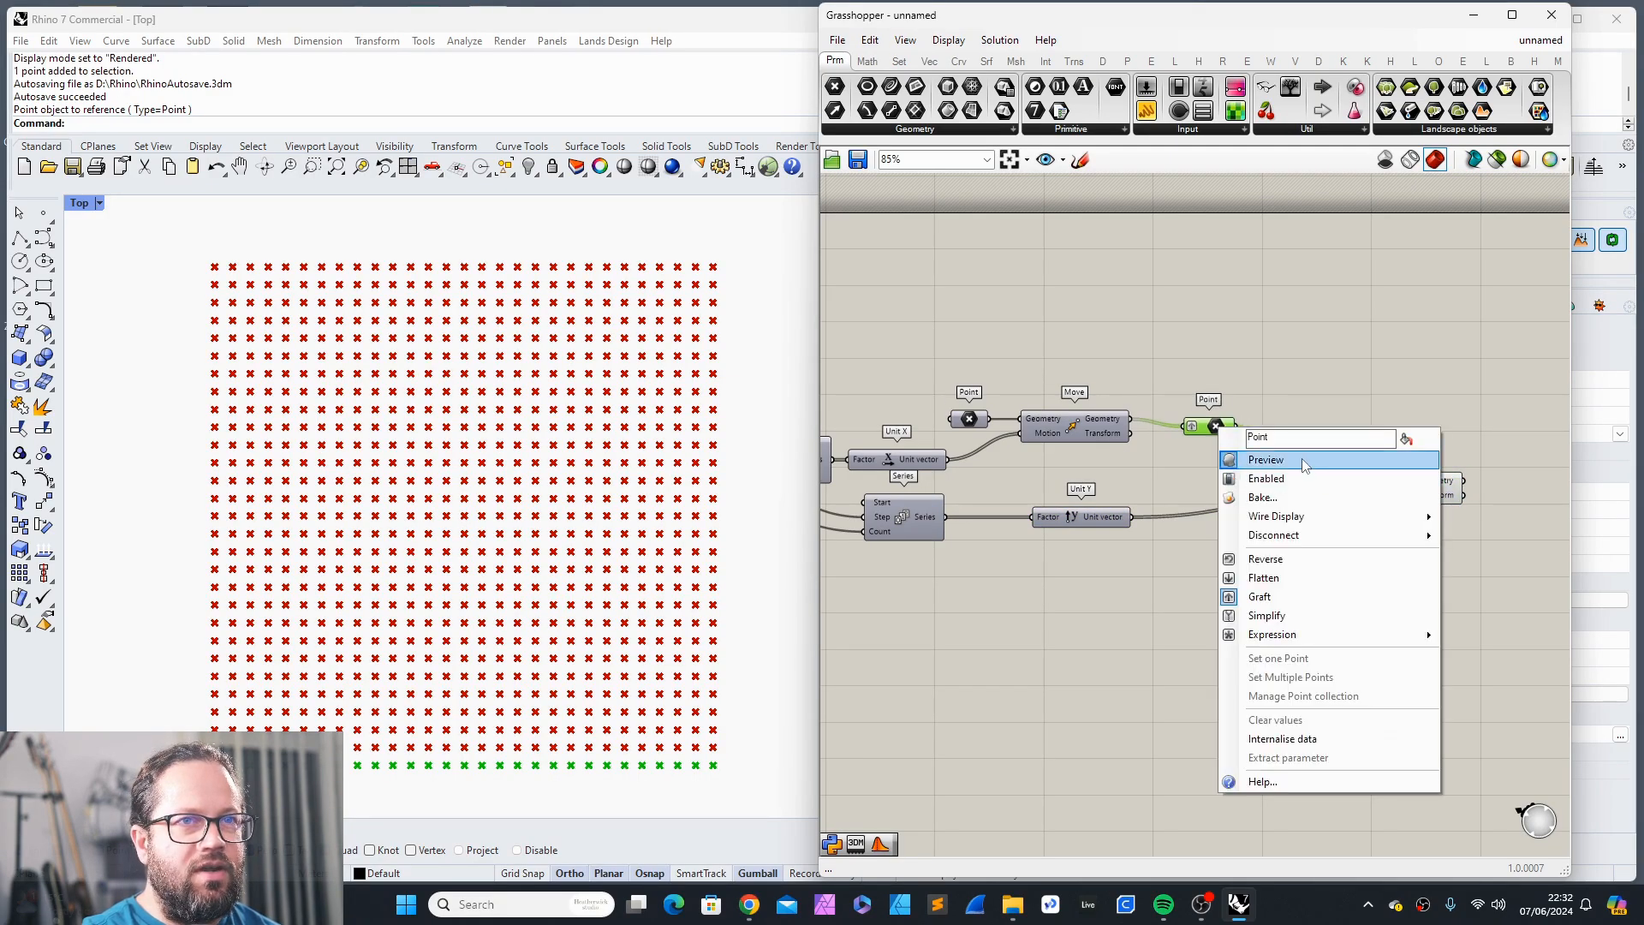
pyautogui.click(1303, 460)
pyautogui.moveTo(1337, 466); pyautogui.dragTo(1319, 453)
# Step: Shift the first Point component away from the Move and move the referenced Rhino point to relocate the grid
pyautogui.scroll(-6, 560, 494)
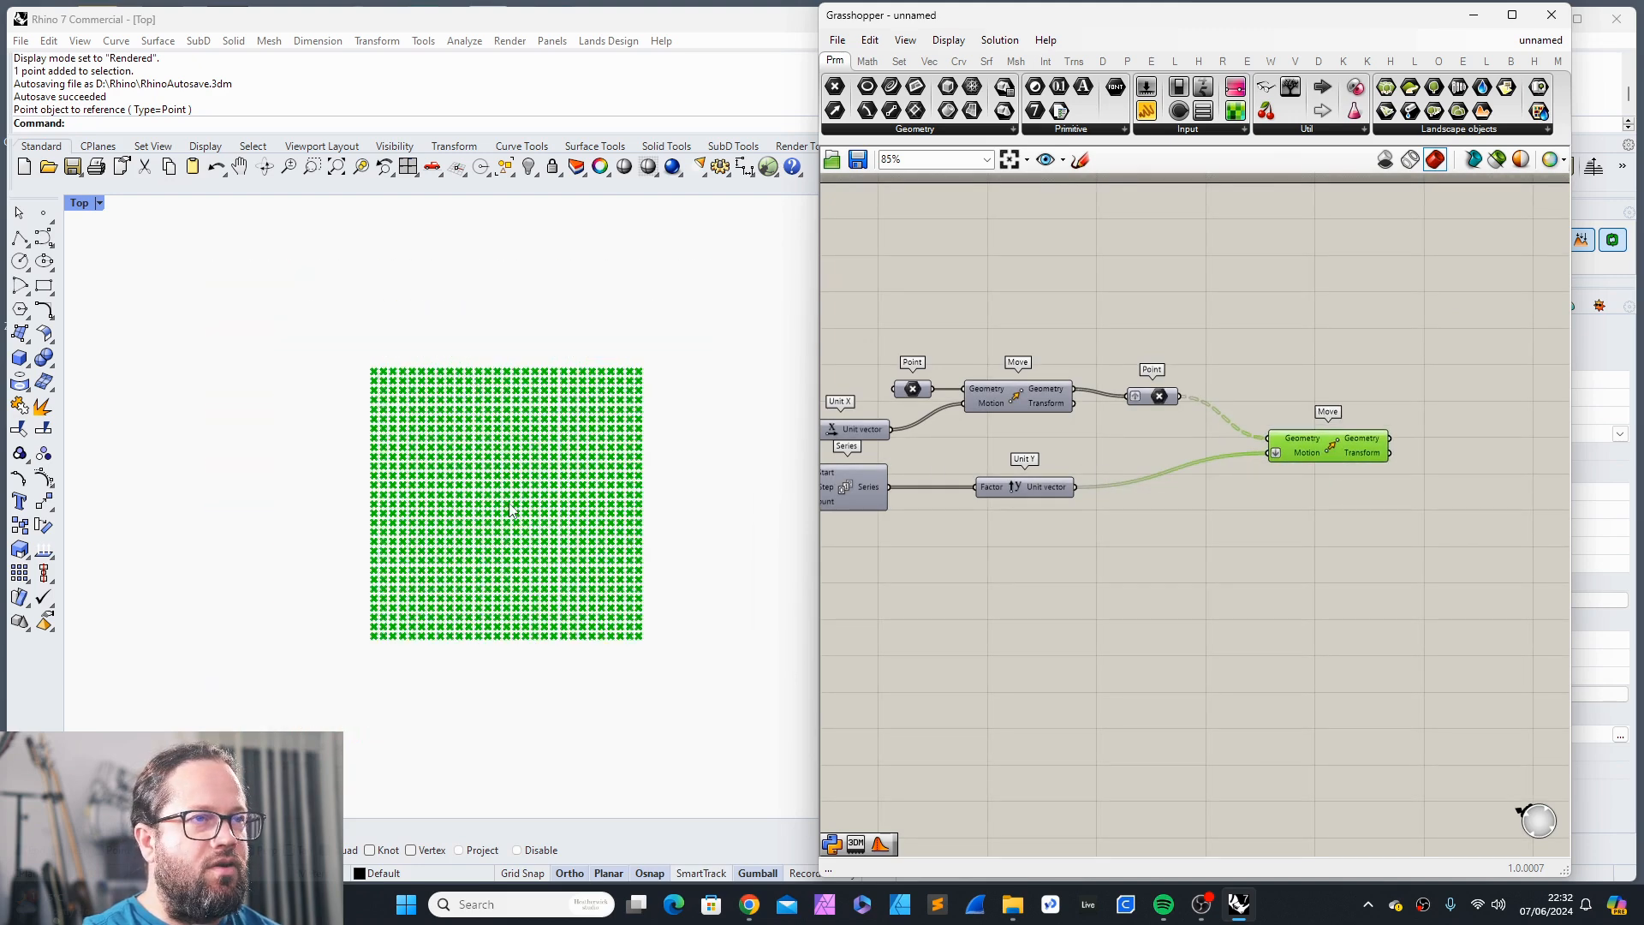
pyautogui.scroll(11, 511, 506)
pyautogui.scroll(-5, 509, 505)
pyautogui.scroll(3, 313, 661)
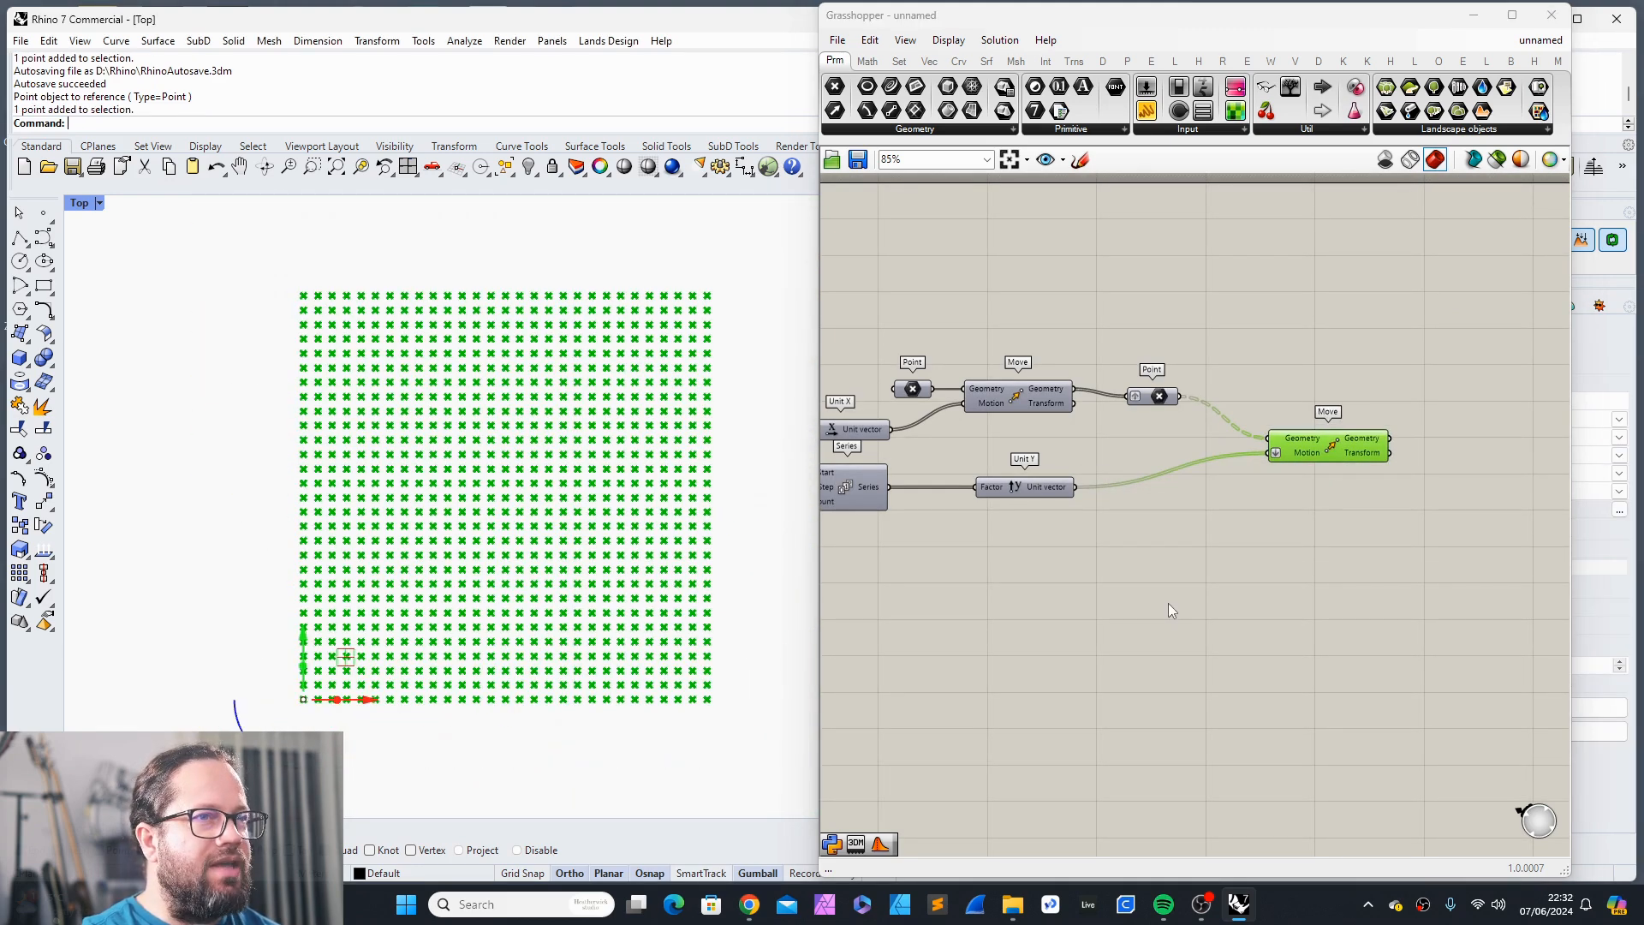
pyautogui.scroll(-5, 1284, 536)
pyautogui.scroll(8, 997, 479)
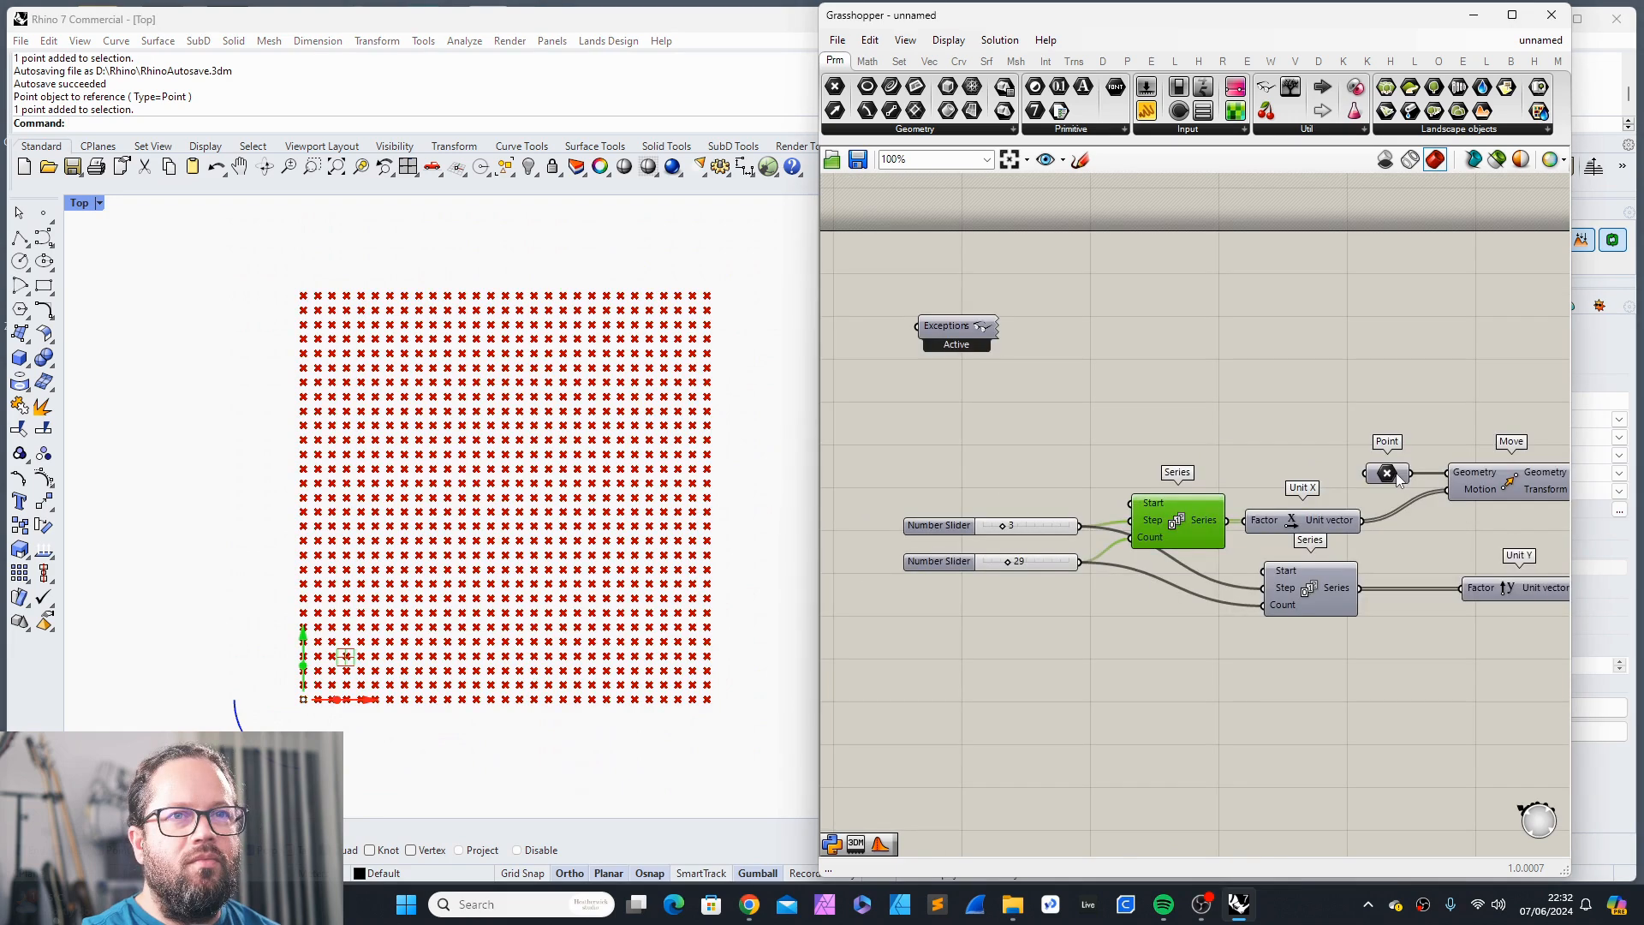
pyautogui.moveTo(1397, 478); pyautogui.dragTo(1317, 439)
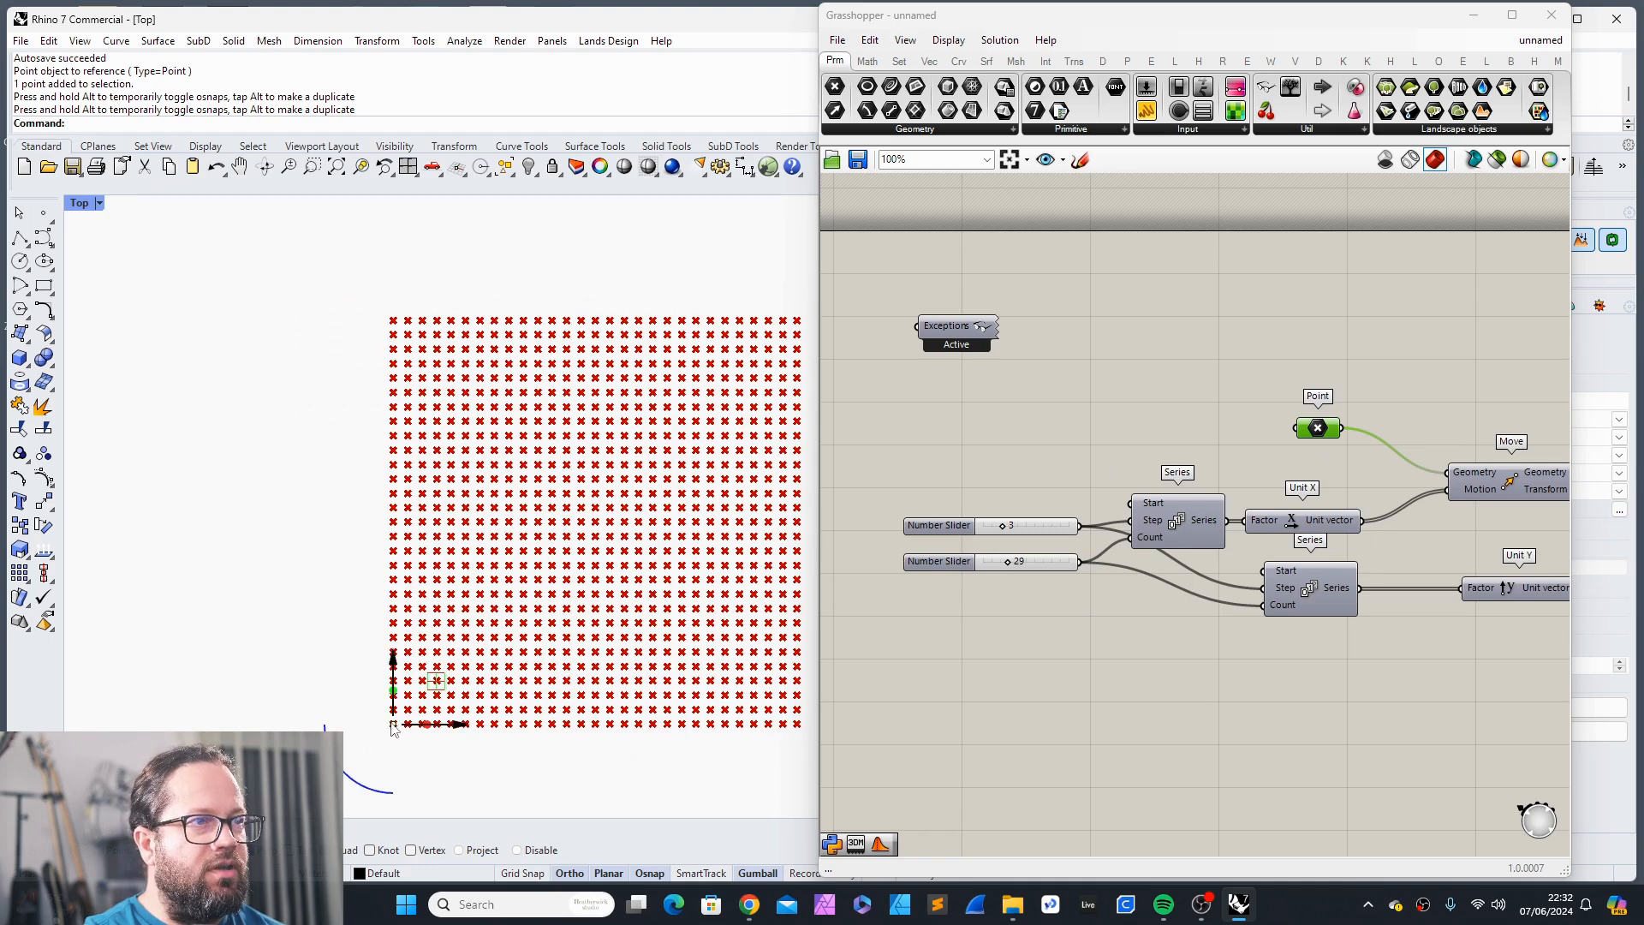
pyautogui.moveTo(393, 724); pyautogui.dragTo(330, 605)
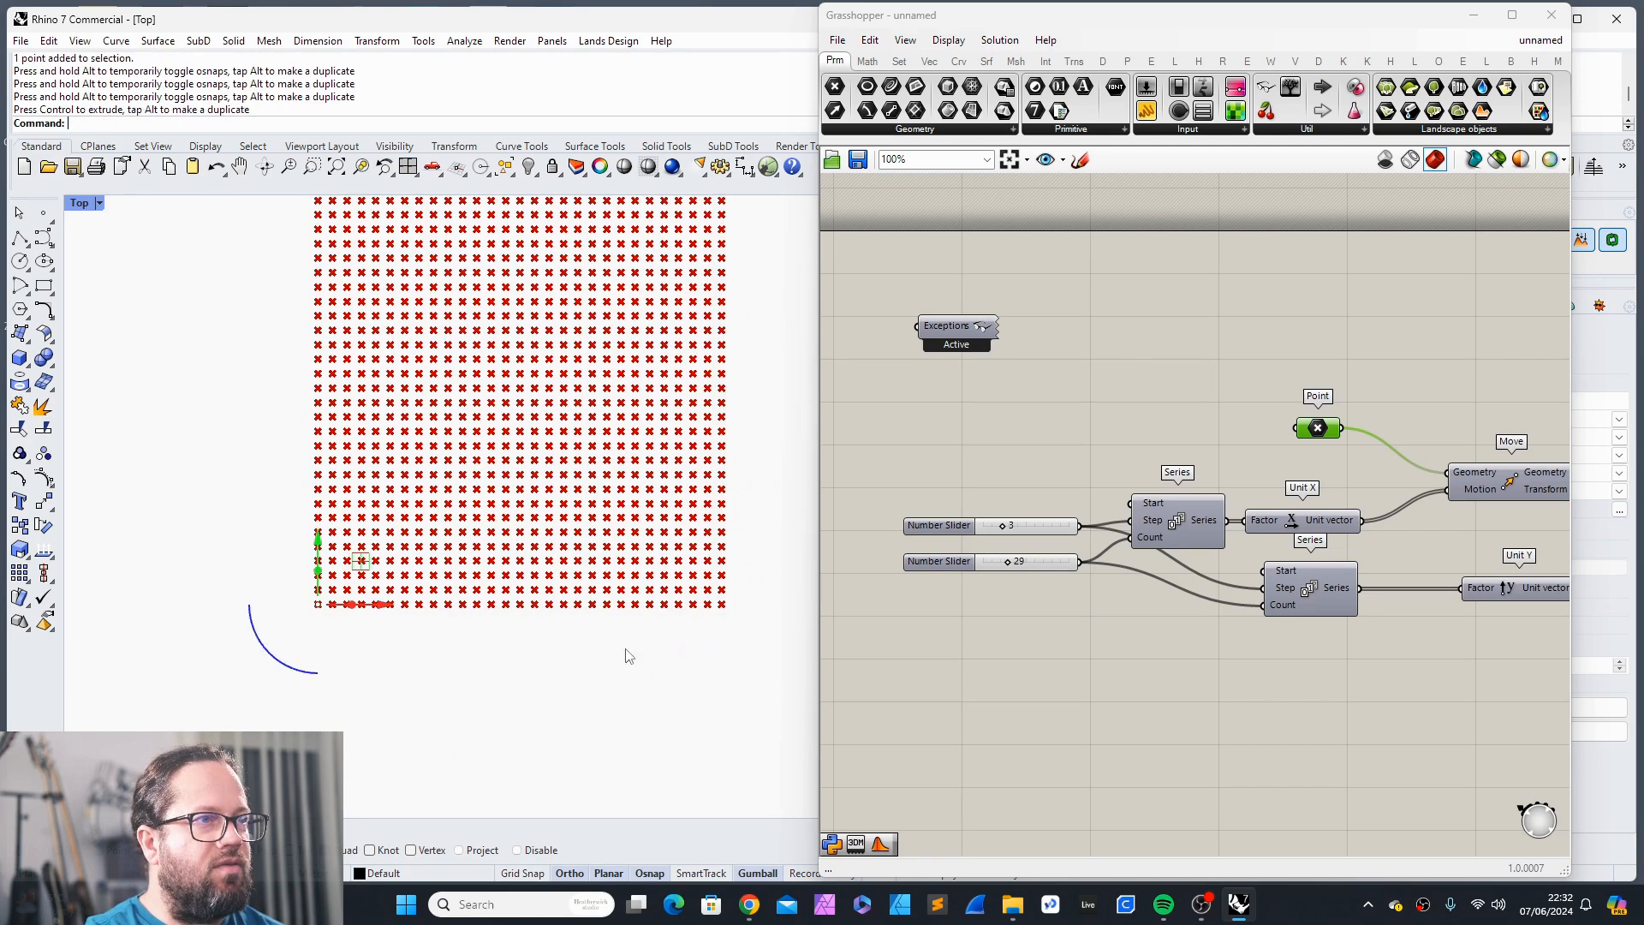
# Step: Add a Construct Point component above the first Series and place a copy of the step slider beside it
pyautogui.rightClick(1321, 428)
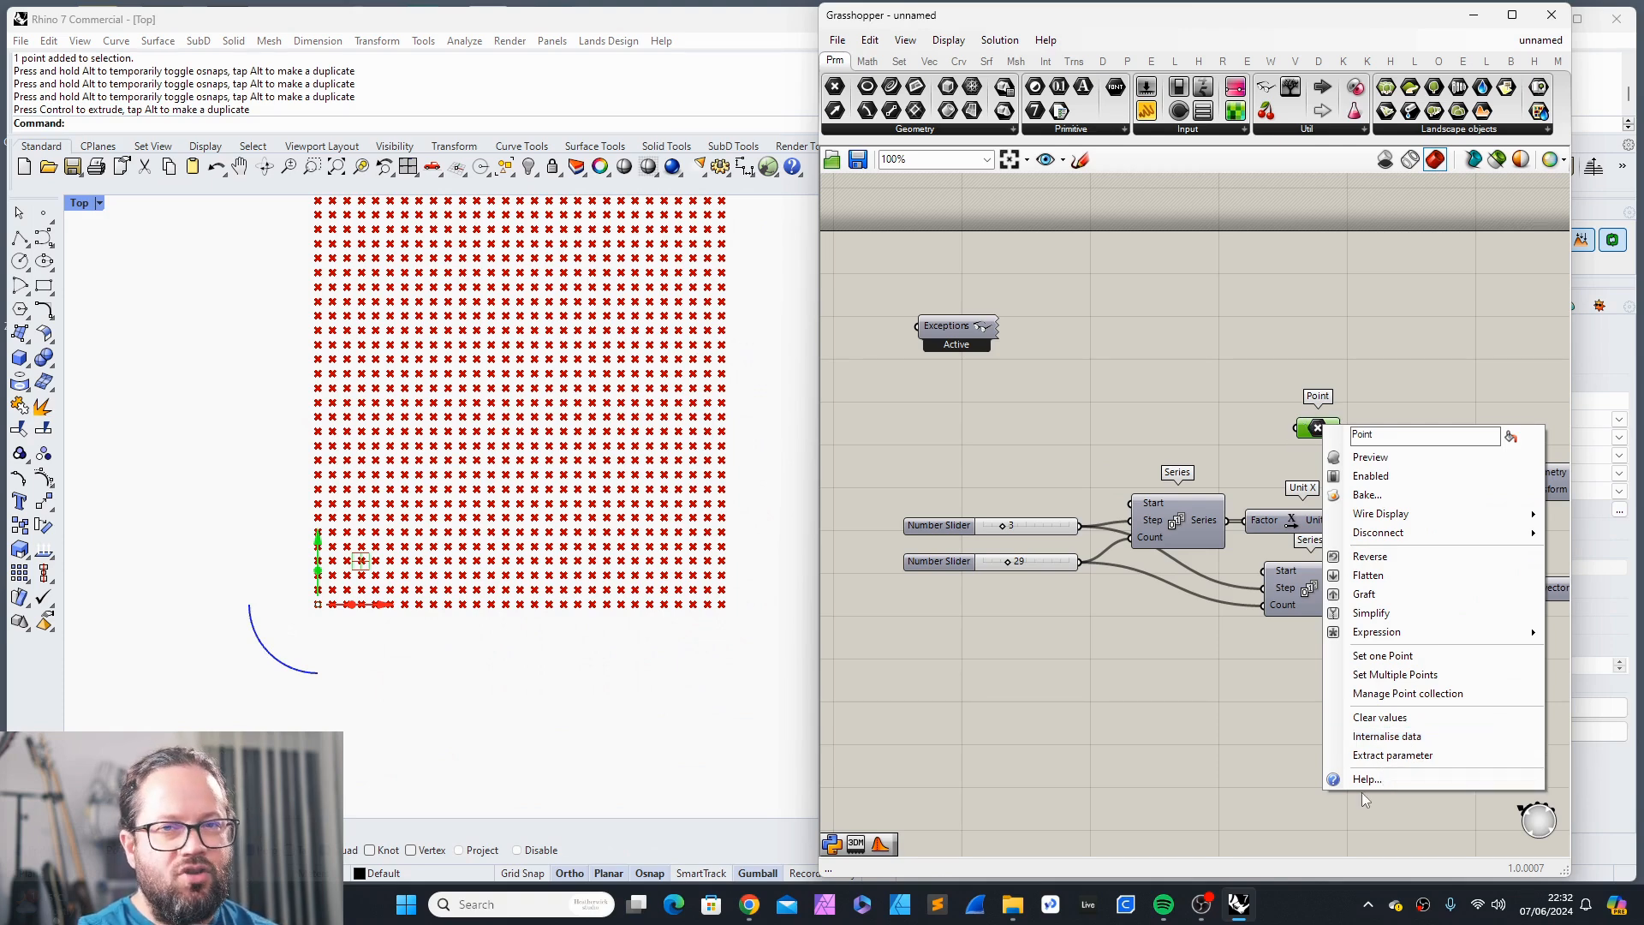
pyautogui.click(1205, 301)
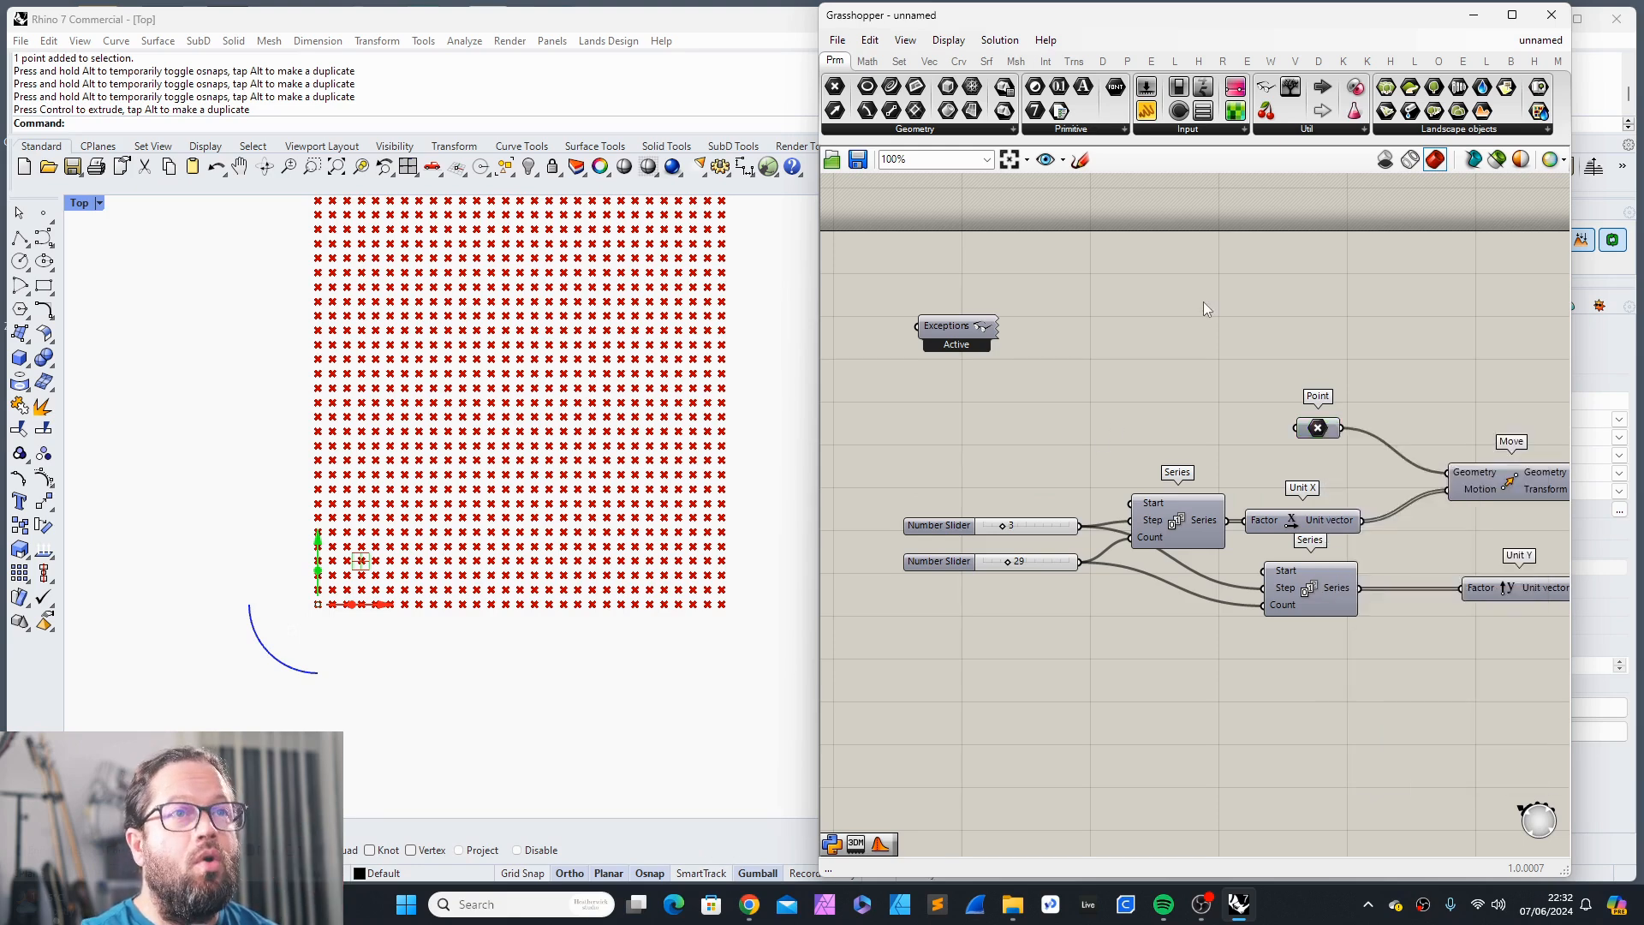
pyautogui.moveTo(1323, 430)
pyautogui.mouseDown()
pyautogui.moveTo(1290, 412)
pyautogui.moveTo(1328, 397)
pyautogui.moveTo(1320, 419)
pyautogui.mouseUp()
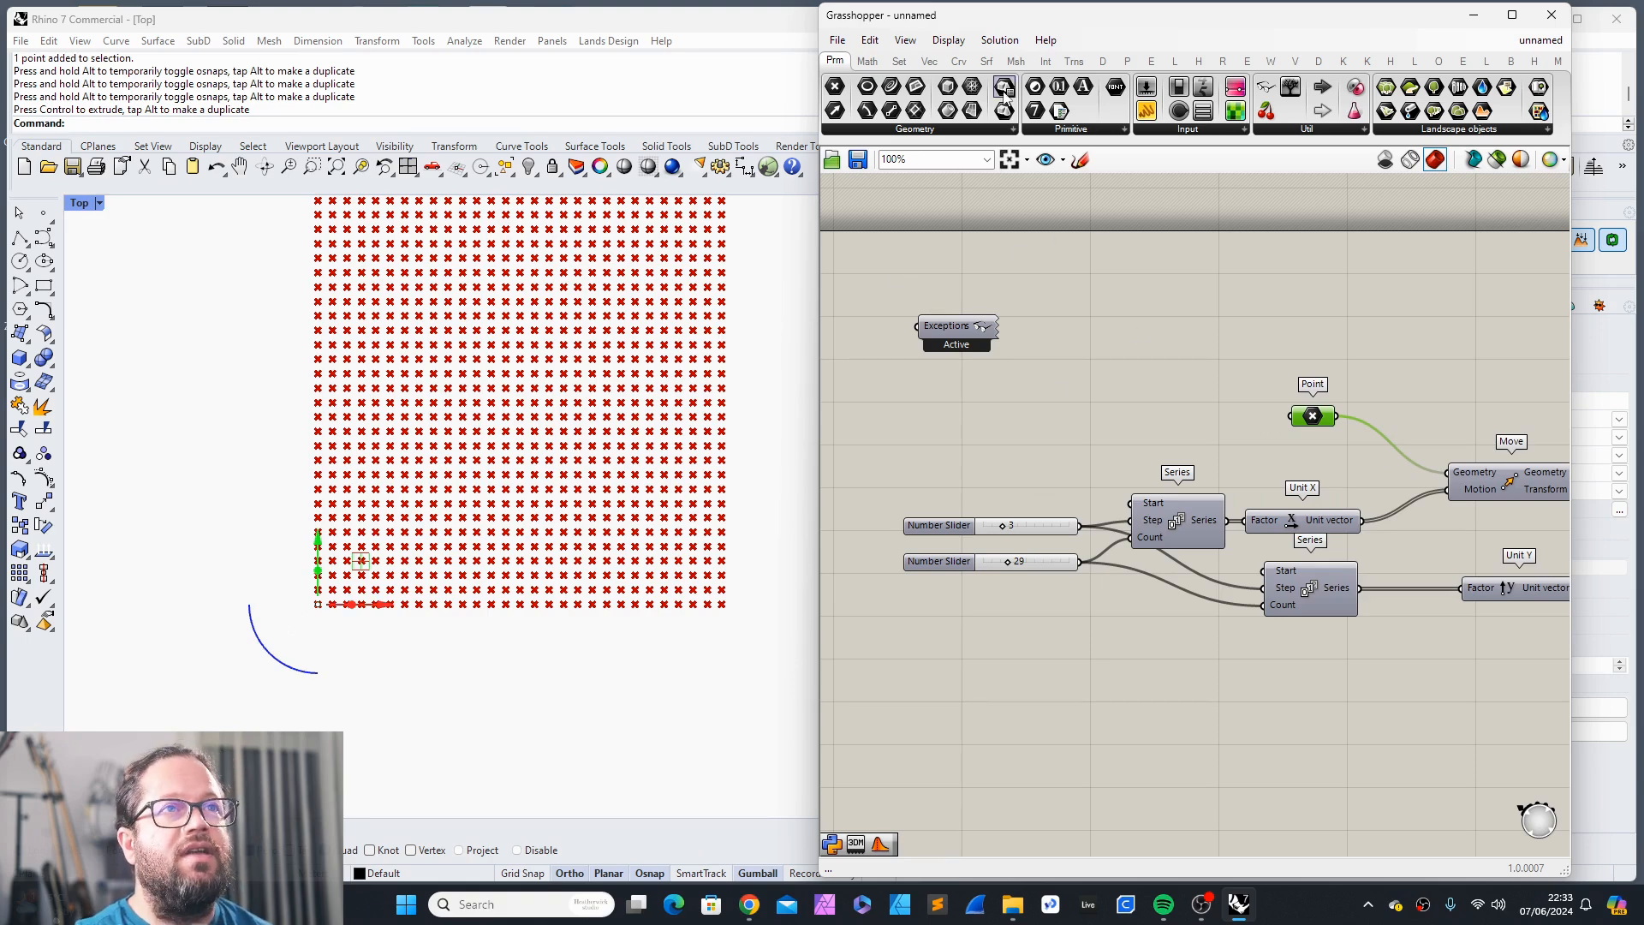
pyautogui.click(930, 62)
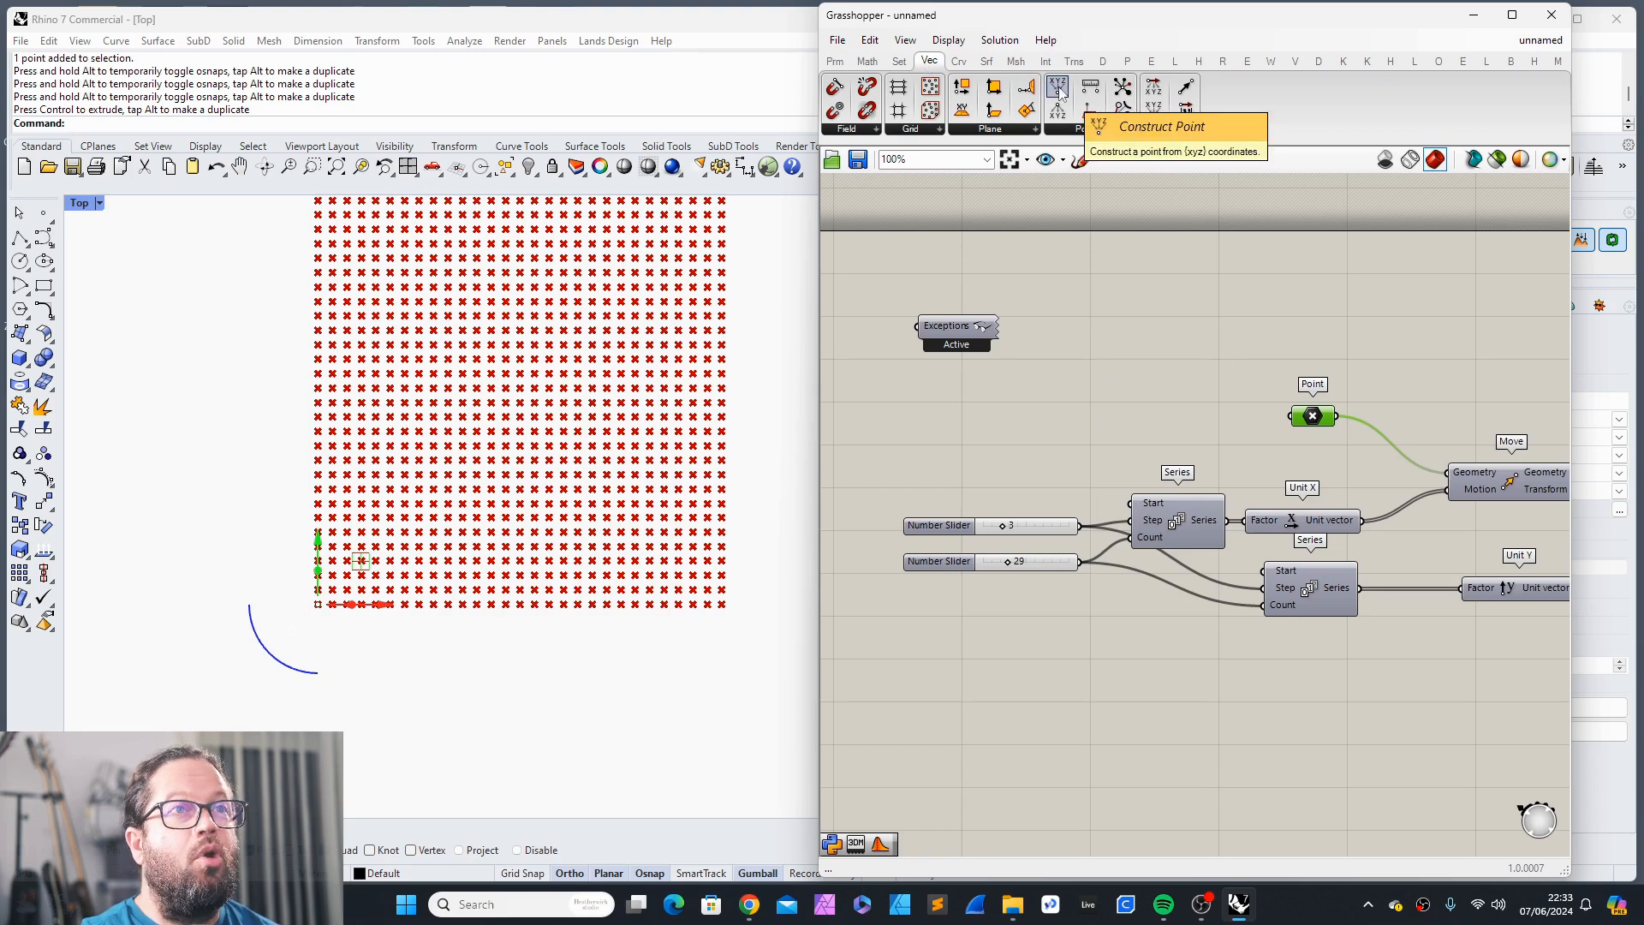
pyautogui.moveTo(1060, 92); pyautogui.dragTo(1191, 338)
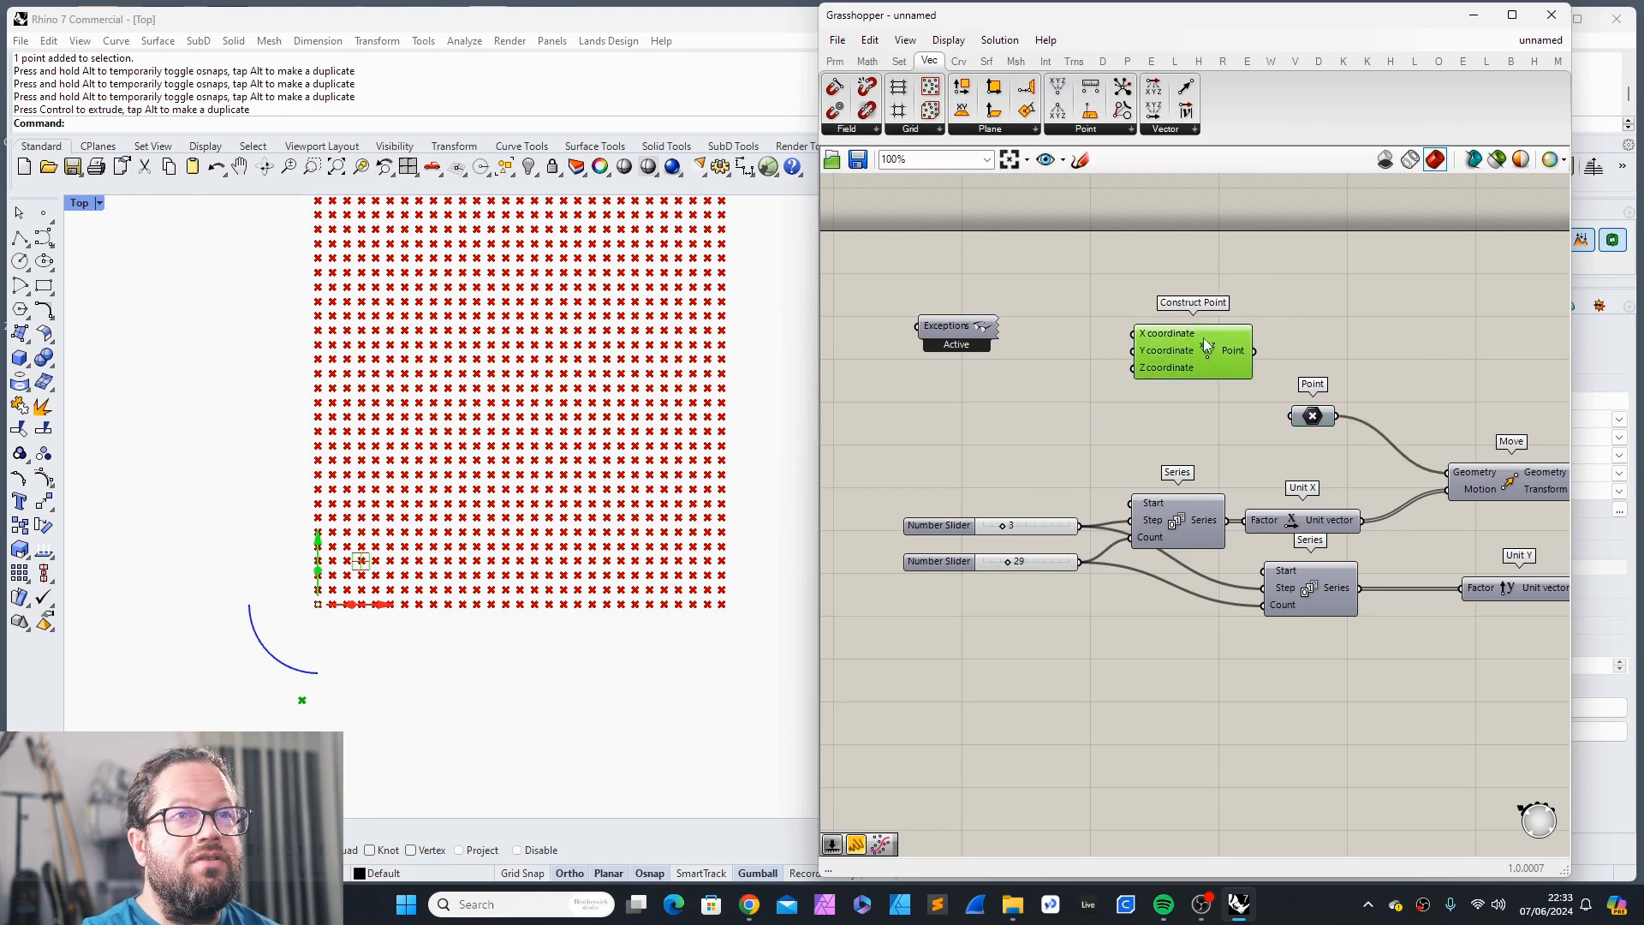
pyautogui.moveTo(1233, 354)
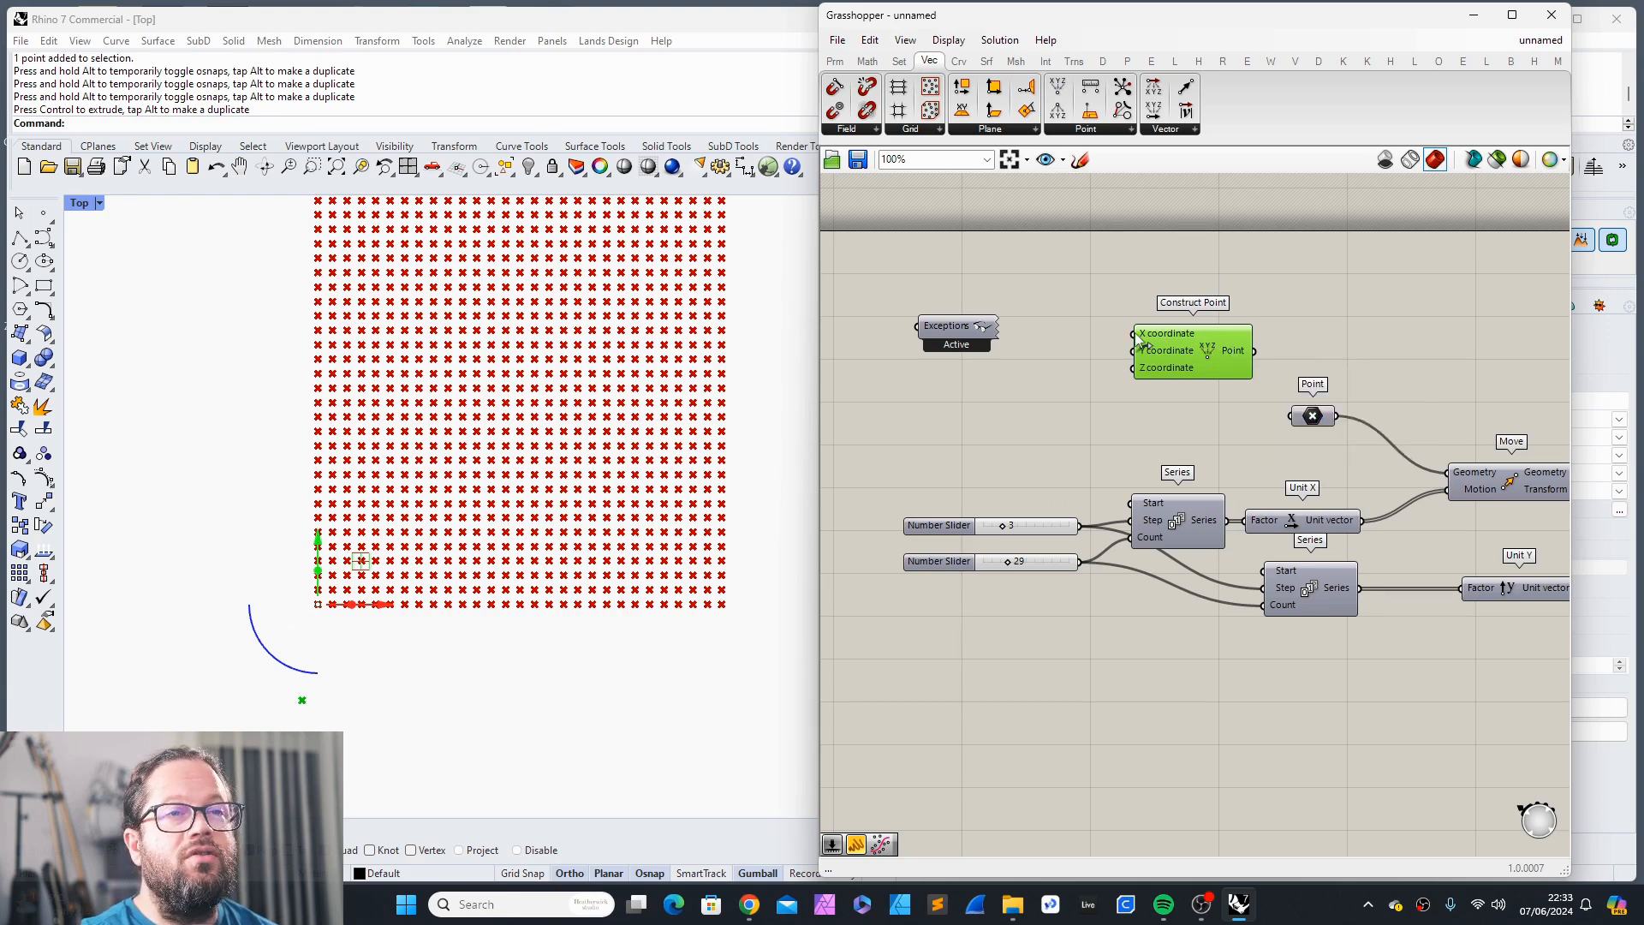
pyautogui.moveTo(1141, 336)
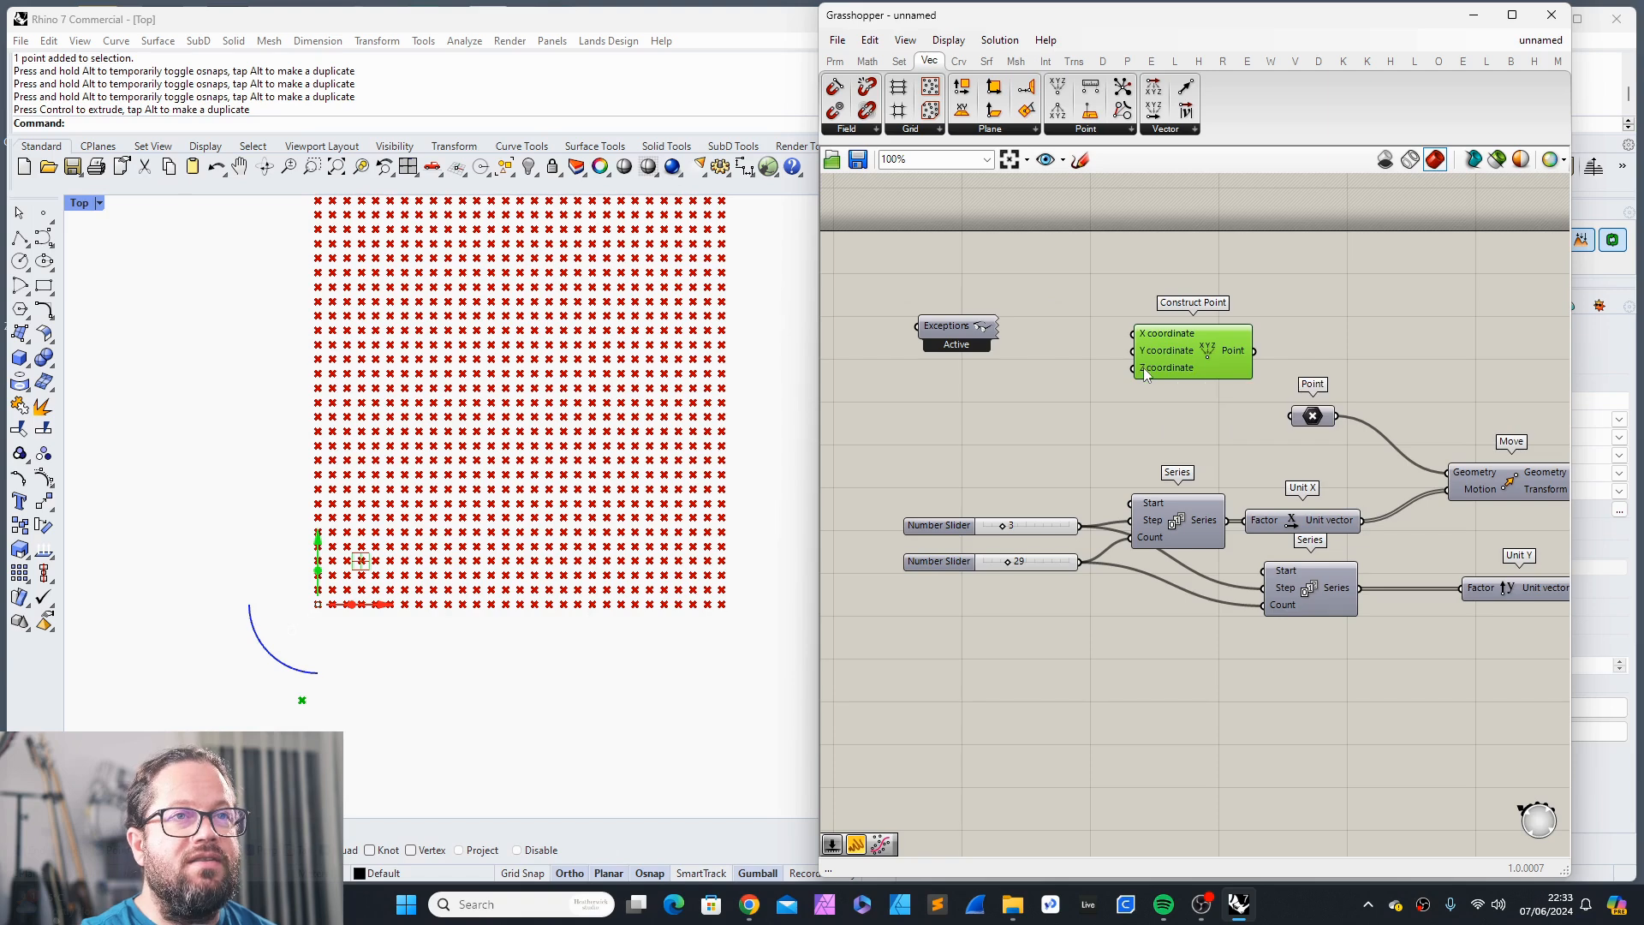
pyautogui.click(945, 528)
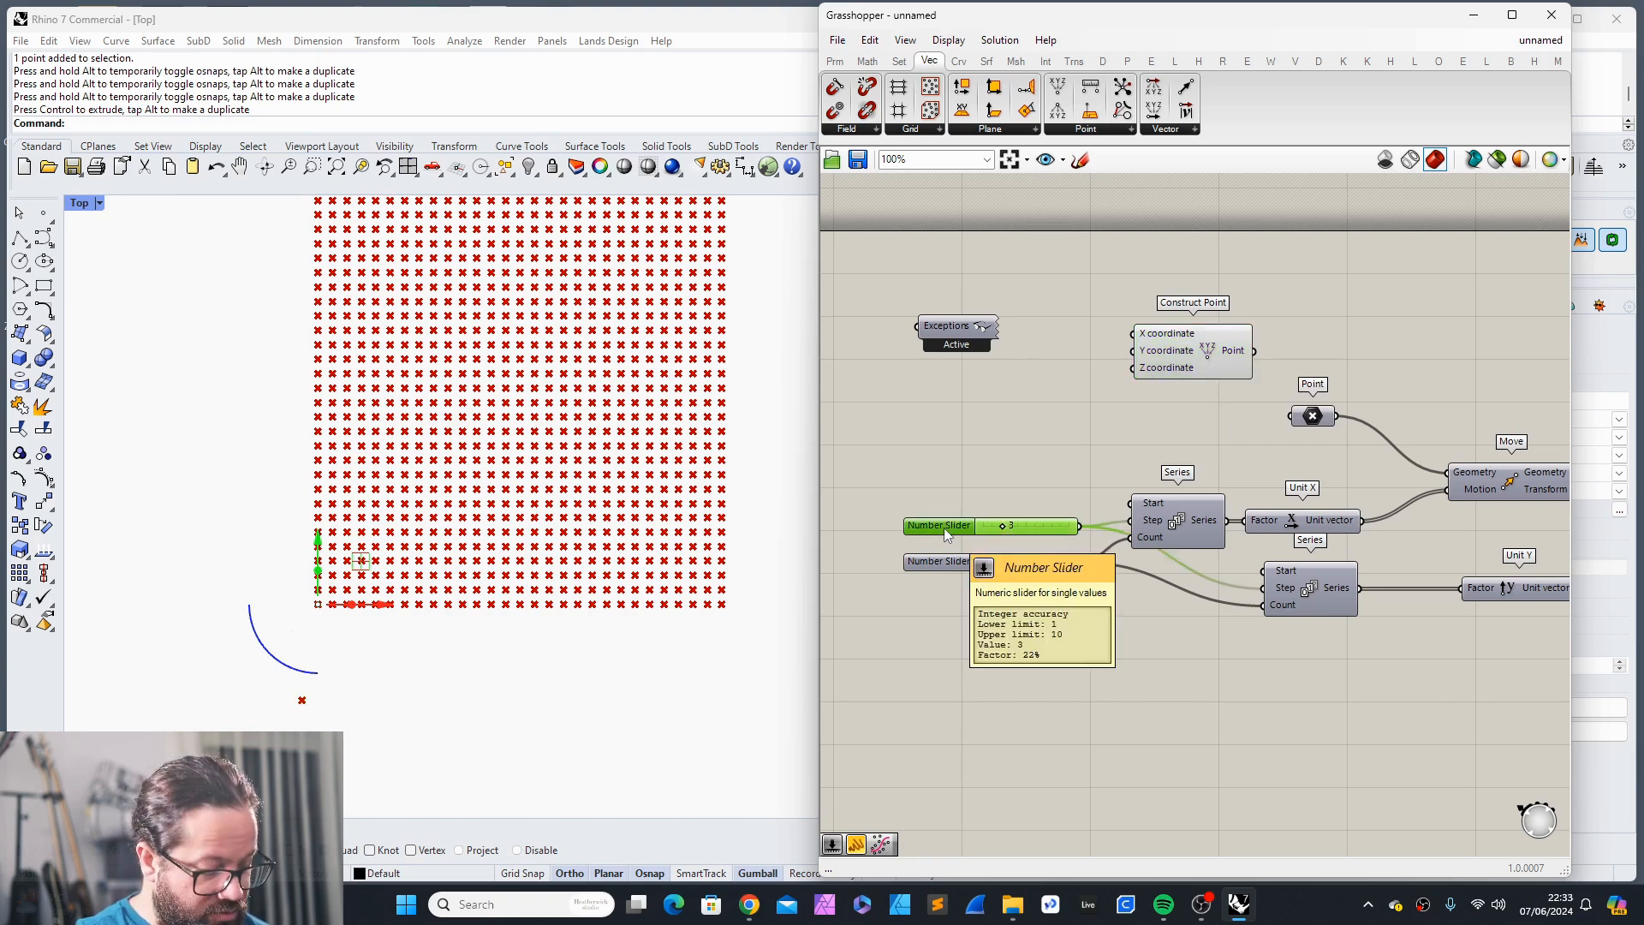
pyautogui.keyDown('alt'); pyautogui.moveTo(945, 528); pyautogui.dragTo(963, 401); pyautogui.keyUp('alt')
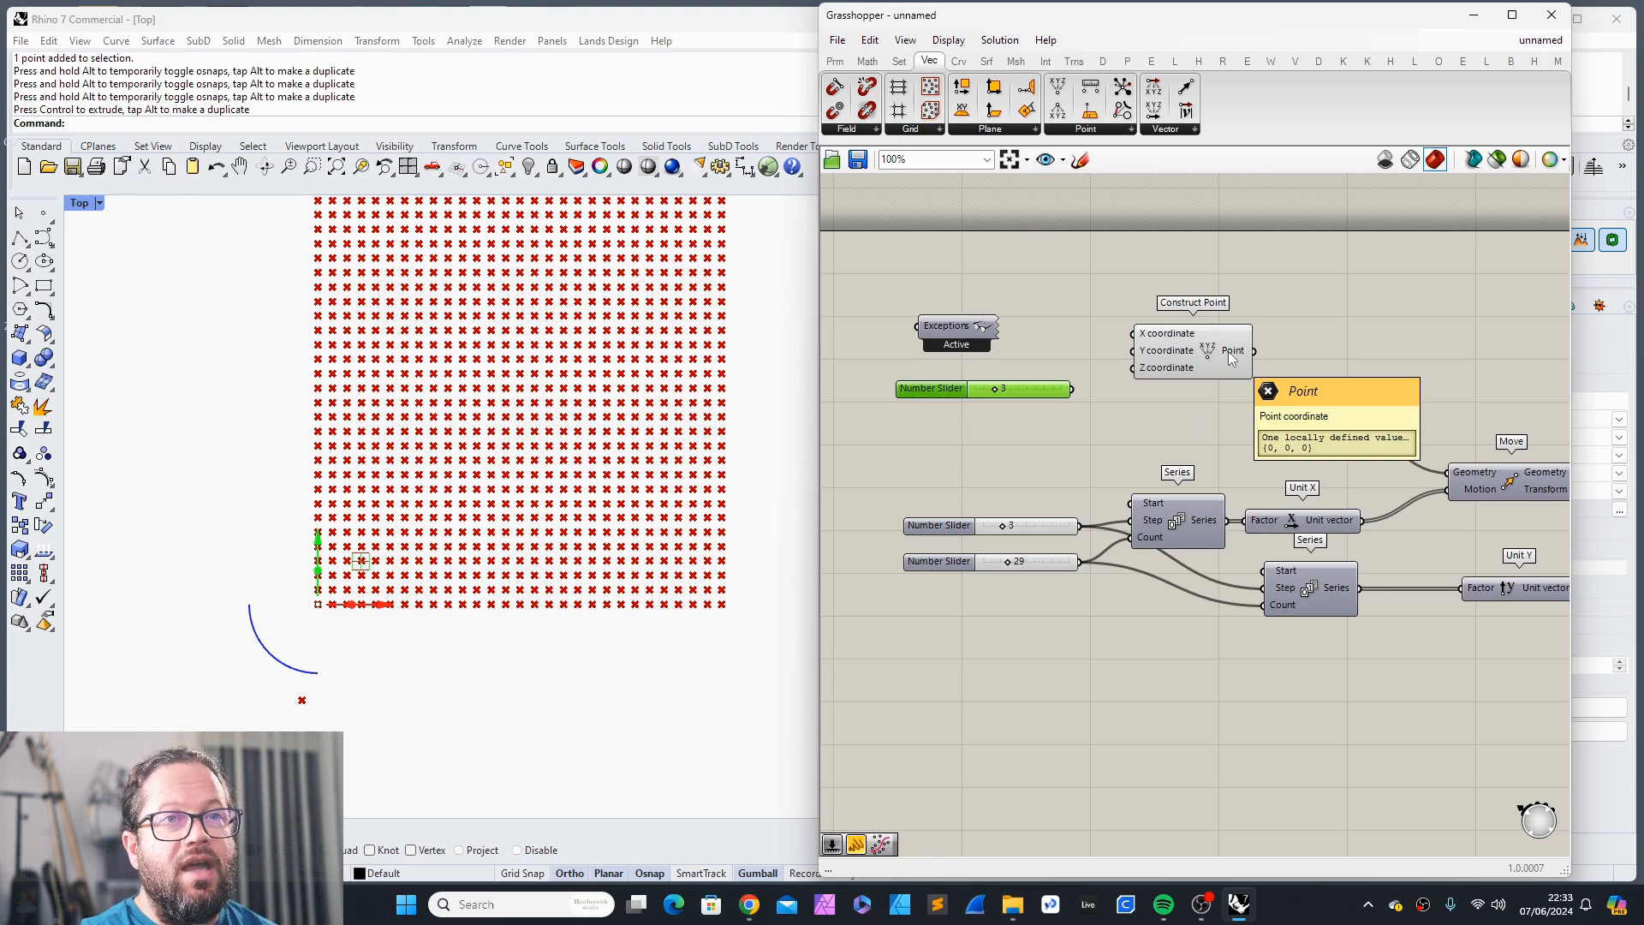
# Step: Wire Construct Point into the first Point, arrange both near the Move, and move the old Rhino point clear of the grid
pyautogui.moveTo(1230, 358); pyautogui.dragTo(1291, 416)
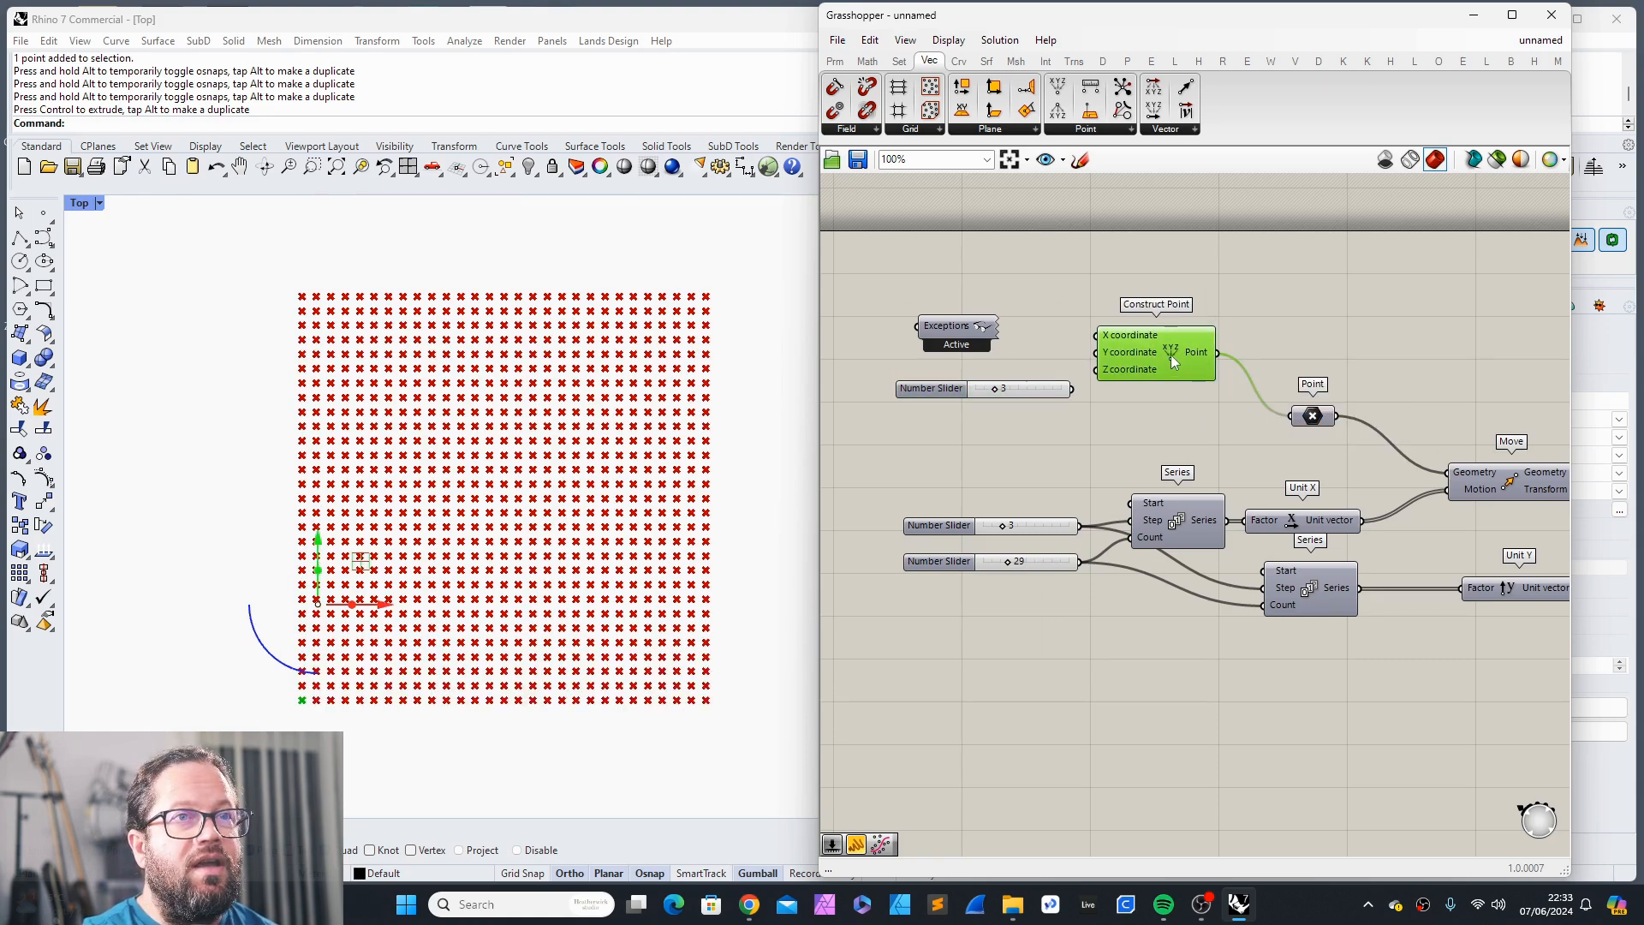
pyautogui.moveTo(1172, 354); pyautogui.dragTo(1190, 387)
pyautogui.moveTo(1313, 415); pyautogui.dragTo(1389, 469)
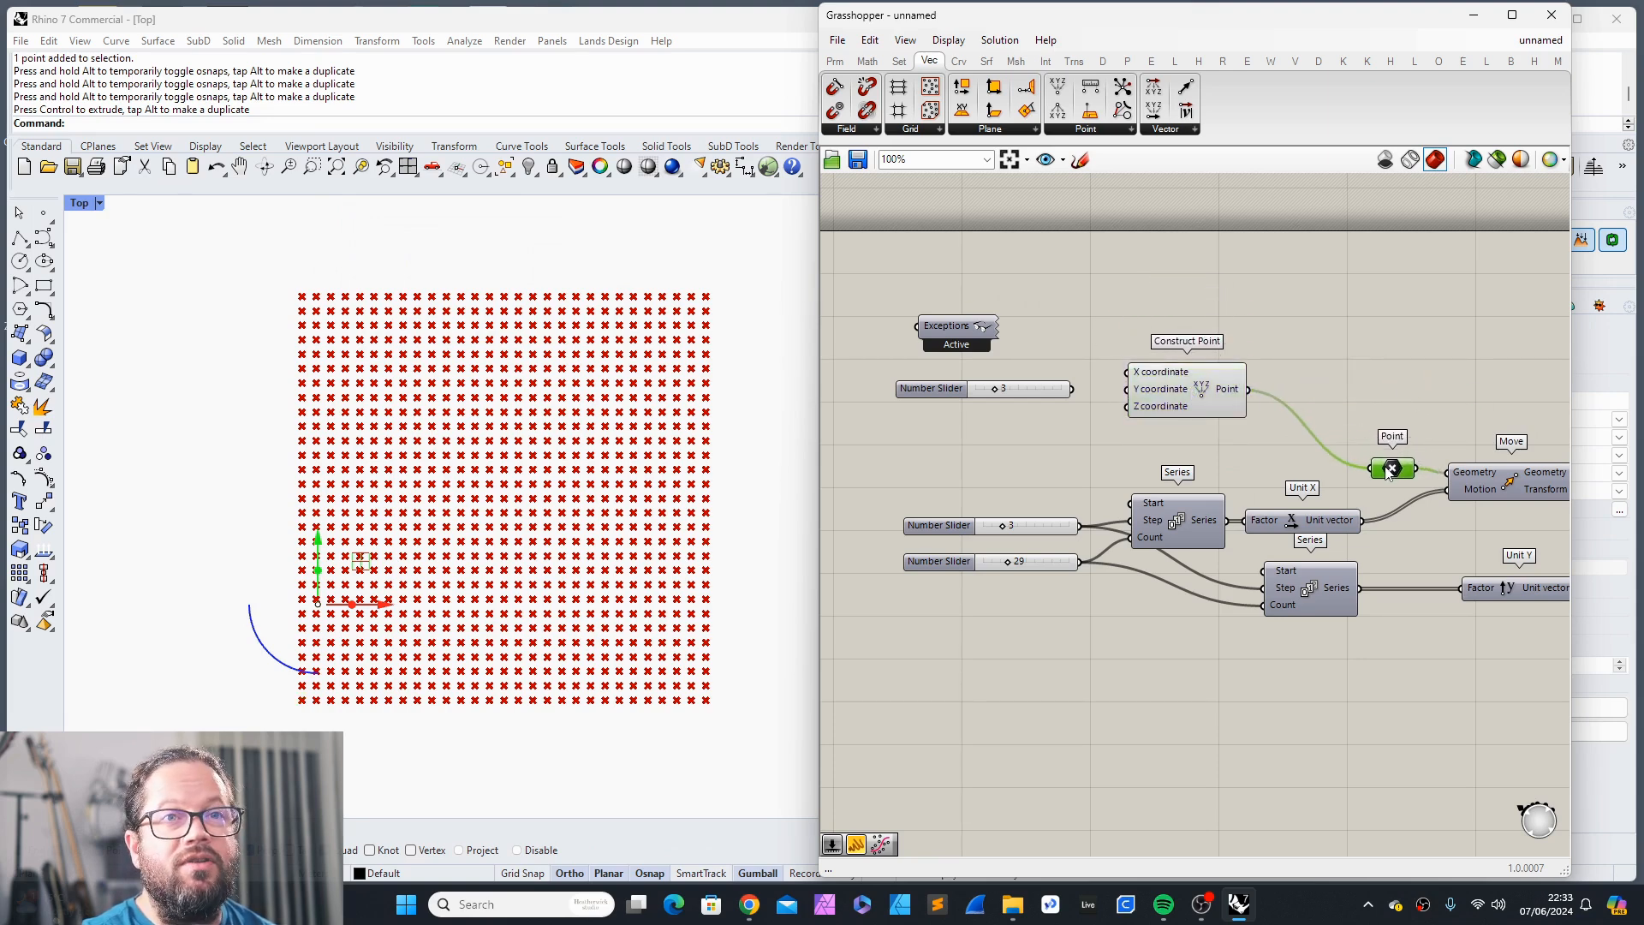
pyautogui.moveTo(1171, 389); pyautogui.dragTo(1237, 400)
pyautogui.moveTo(386, 605); pyautogui.dragTo(249, 606)
pyautogui.moveTo(196, 556); pyautogui.dragTo(196, 391)
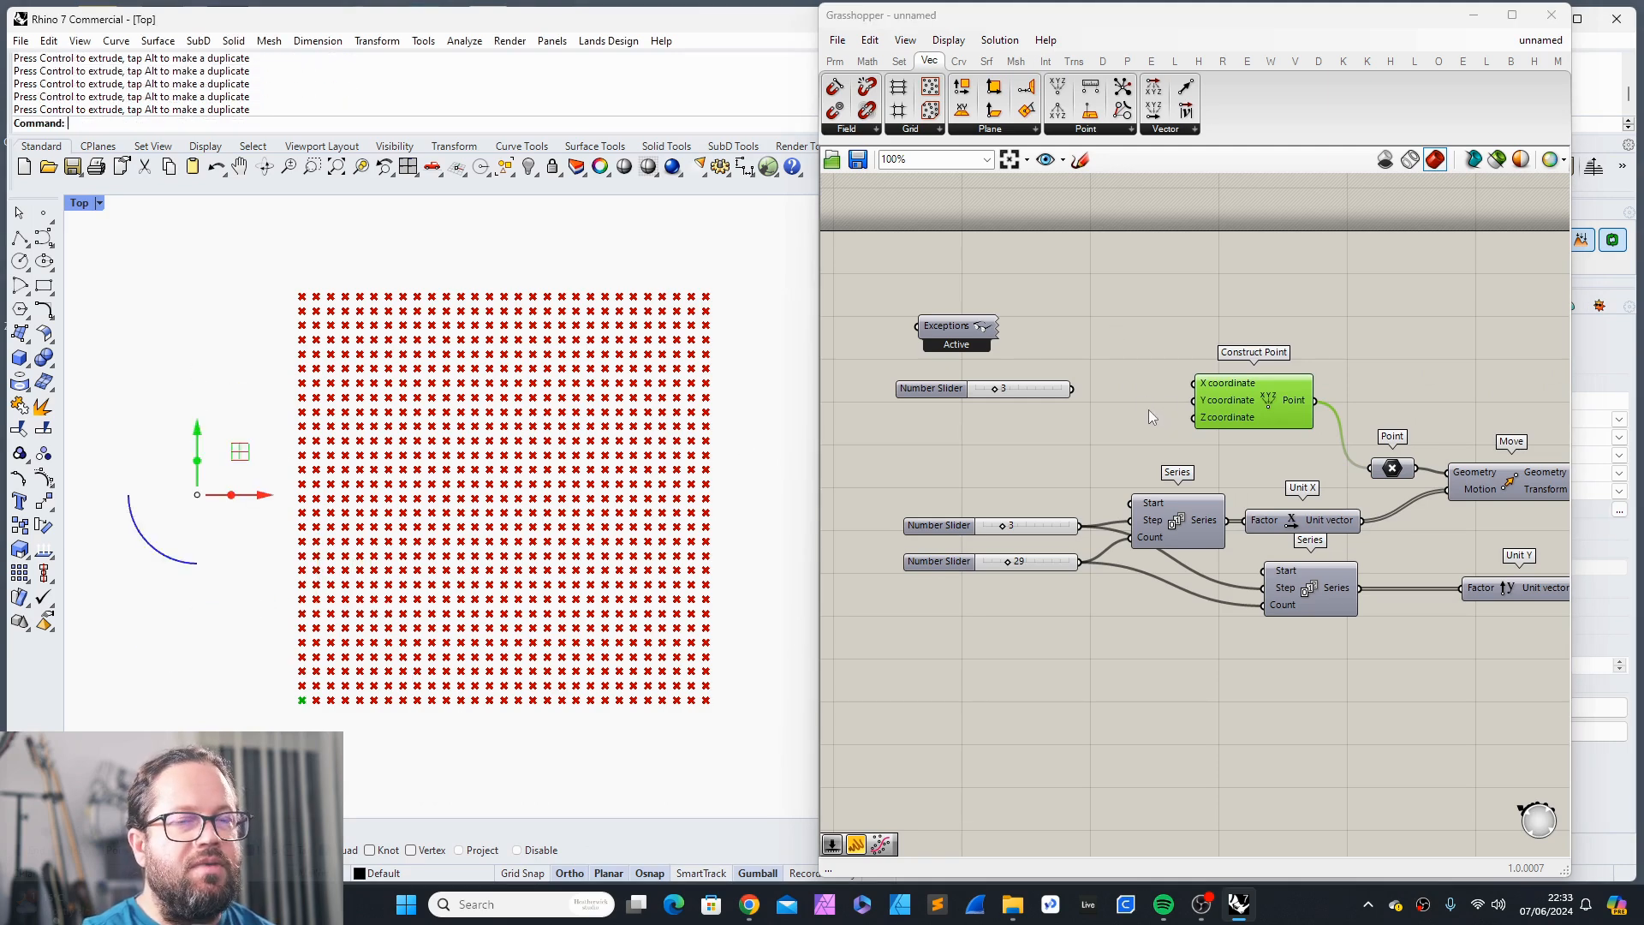
# Step: Drive Construct Point's X coordinate with the copied slider set to 4 and its Y coordinate with another copy set to 5
pyautogui.moveTo(1072, 389); pyautogui.dragTo(1201, 383)
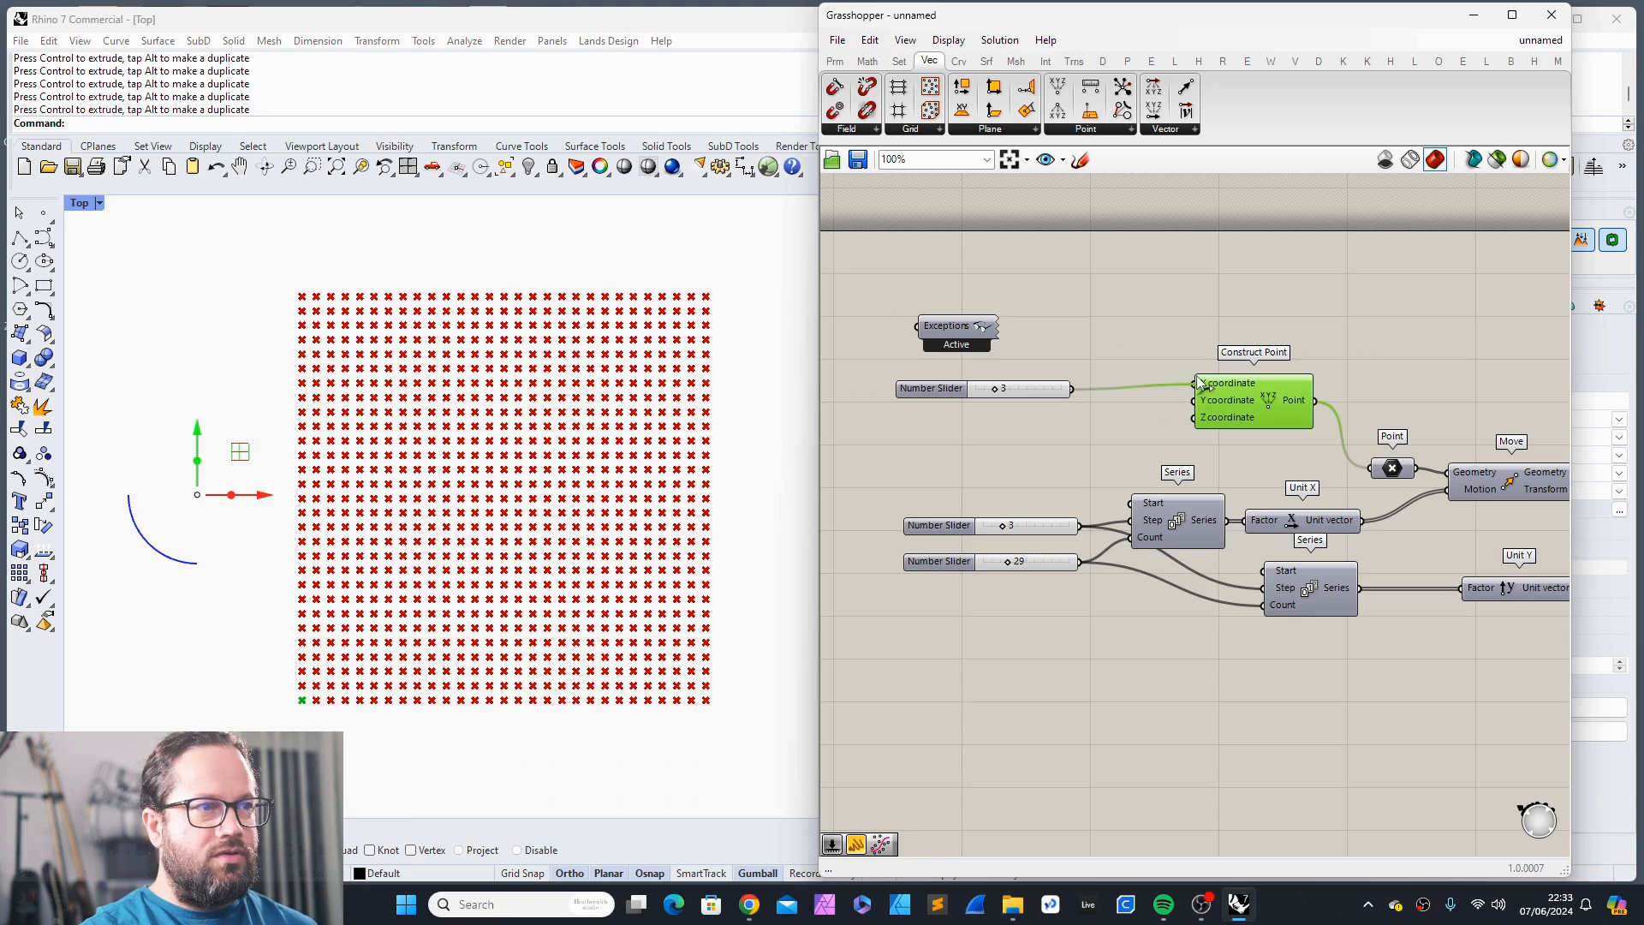
pyautogui.moveTo(1016, 388)
pyautogui.mouseDown()
pyautogui.moveTo(1052, 389)
pyautogui.moveTo(1006, 389)
pyautogui.mouseUp()
pyautogui.hotkey('ctrl', 'v')
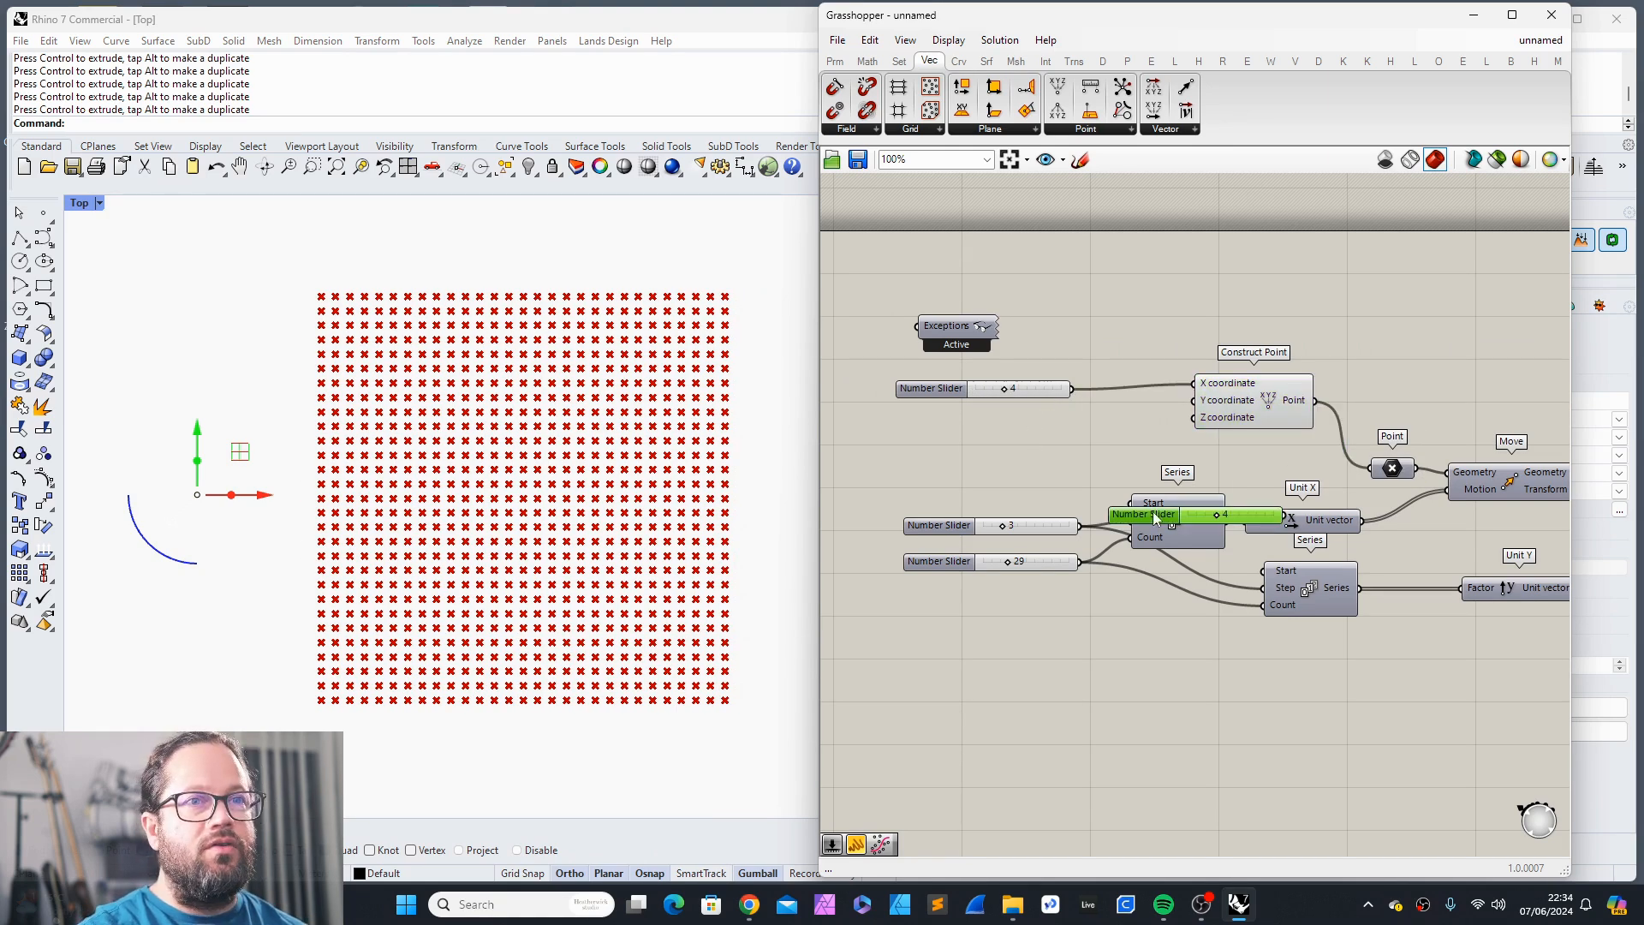
pyautogui.moveTo(1153, 512); pyautogui.dragTo(950, 419)
pyautogui.moveTo(1082, 420); pyautogui.dragTo(1194, 399)
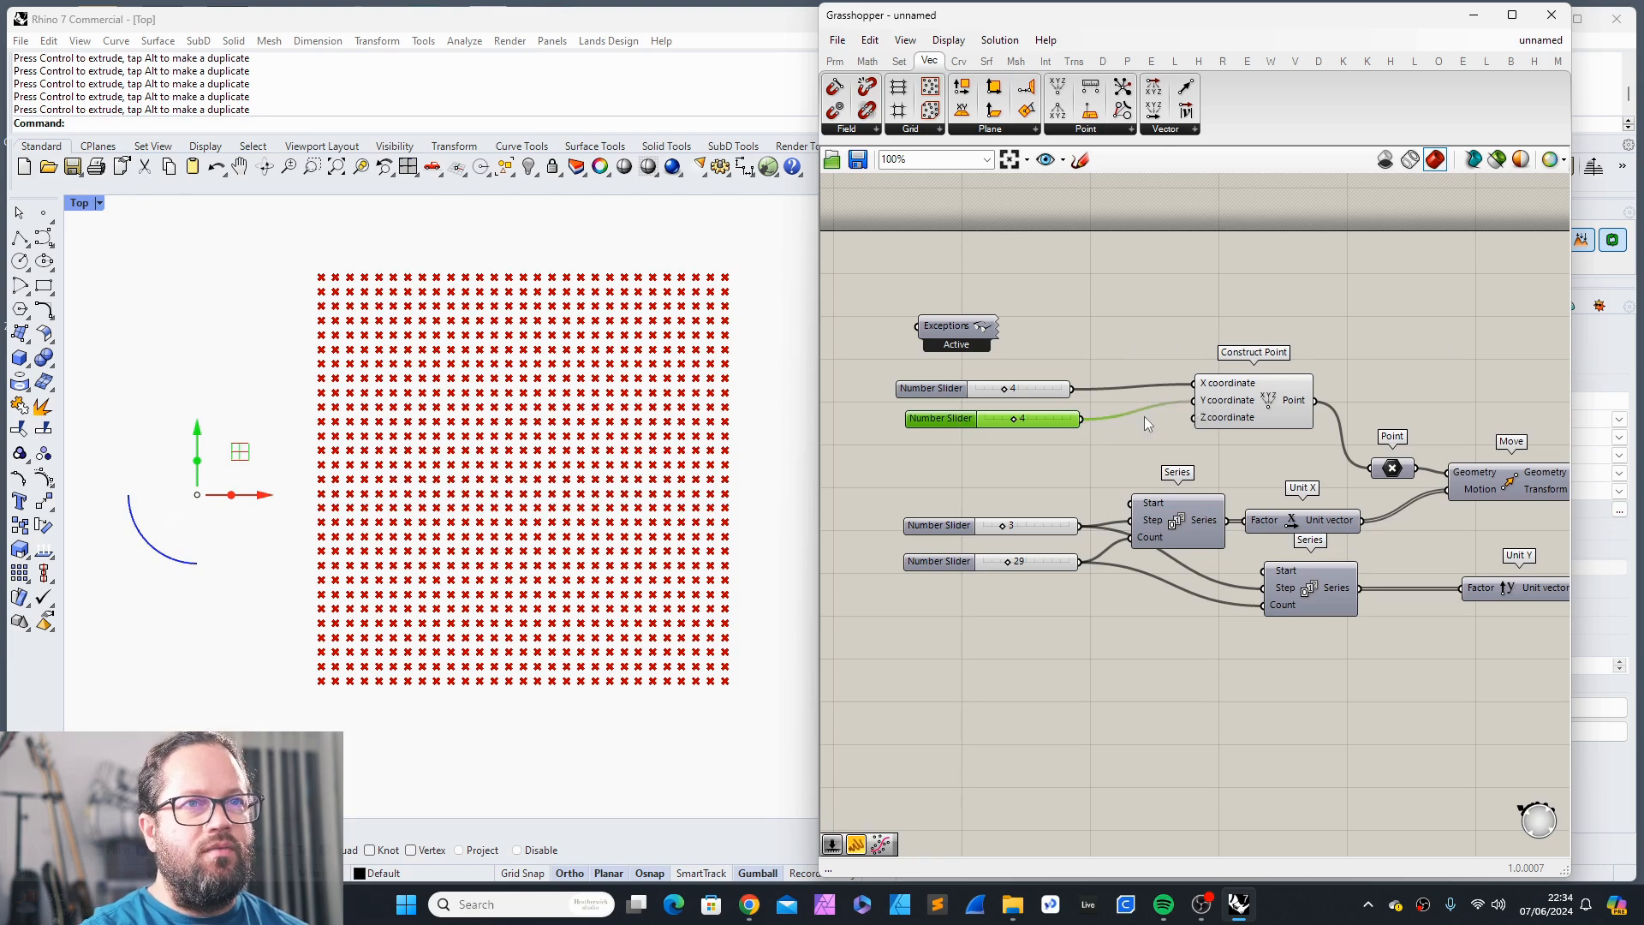
pyautogui.moveTo(1016, 420); pyautogui.dragTo(1036, 420)
pyautogui.moveTo(1036, 420); pyautogui.dragTo(1026, 420)
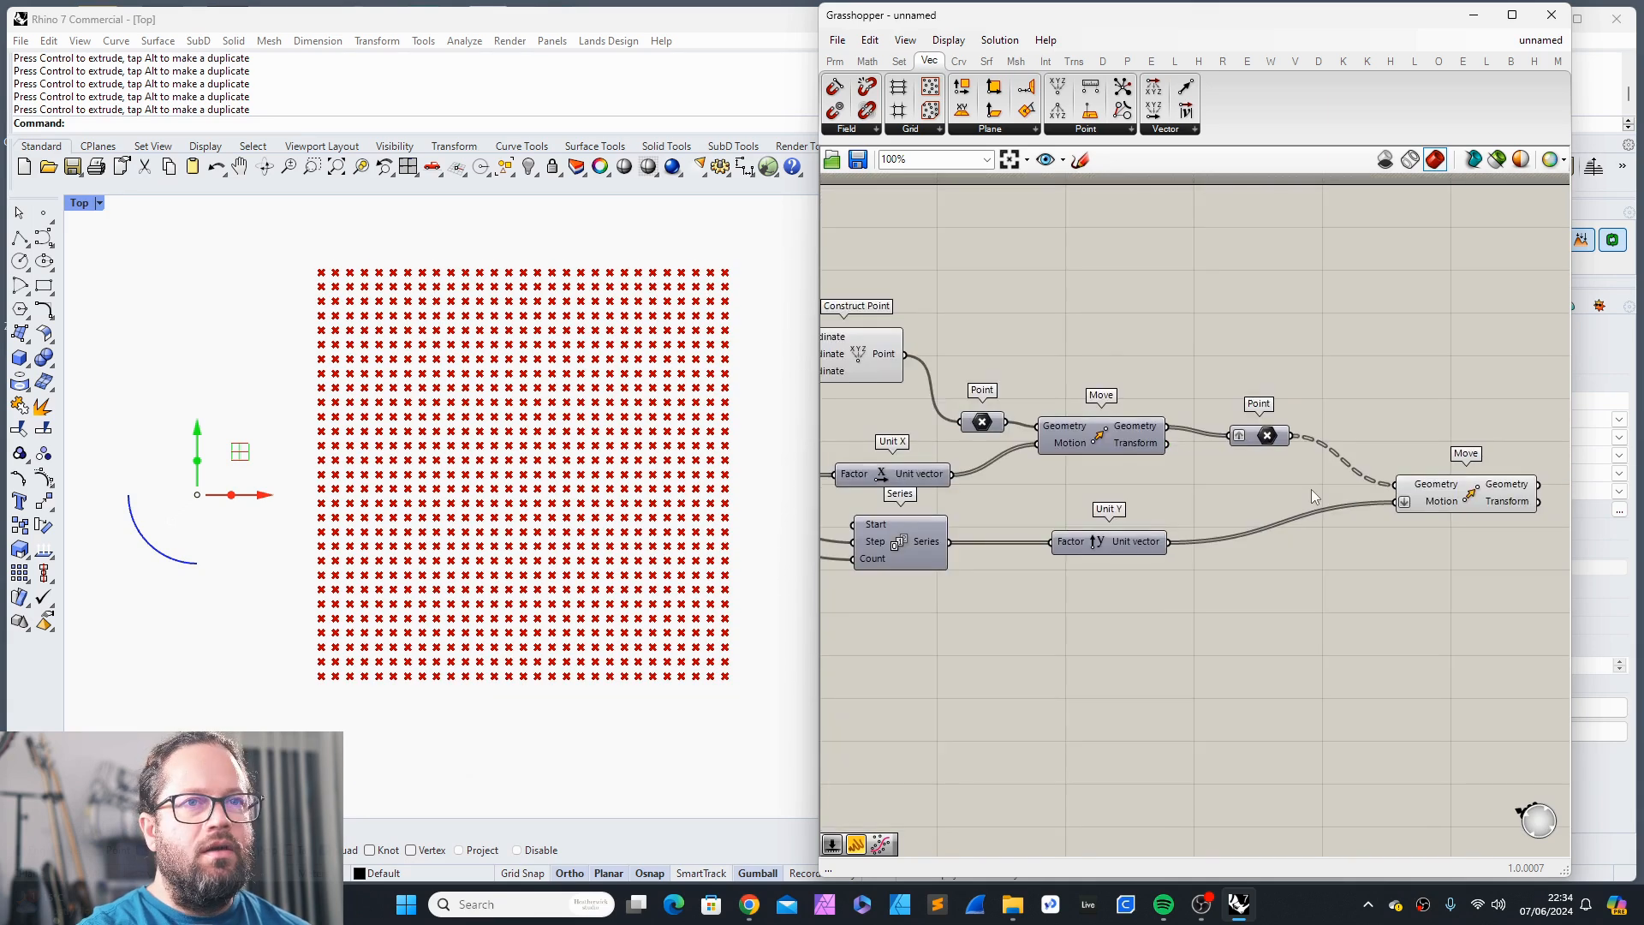
# Step: Add a Circle component from the curve primitives beyond the second Move
pyautogui.scroll(-4, 1321, 495)
pyautogui.scroll(4, 885, 411)
pyautogui.scroll(-6, 1004, 467)
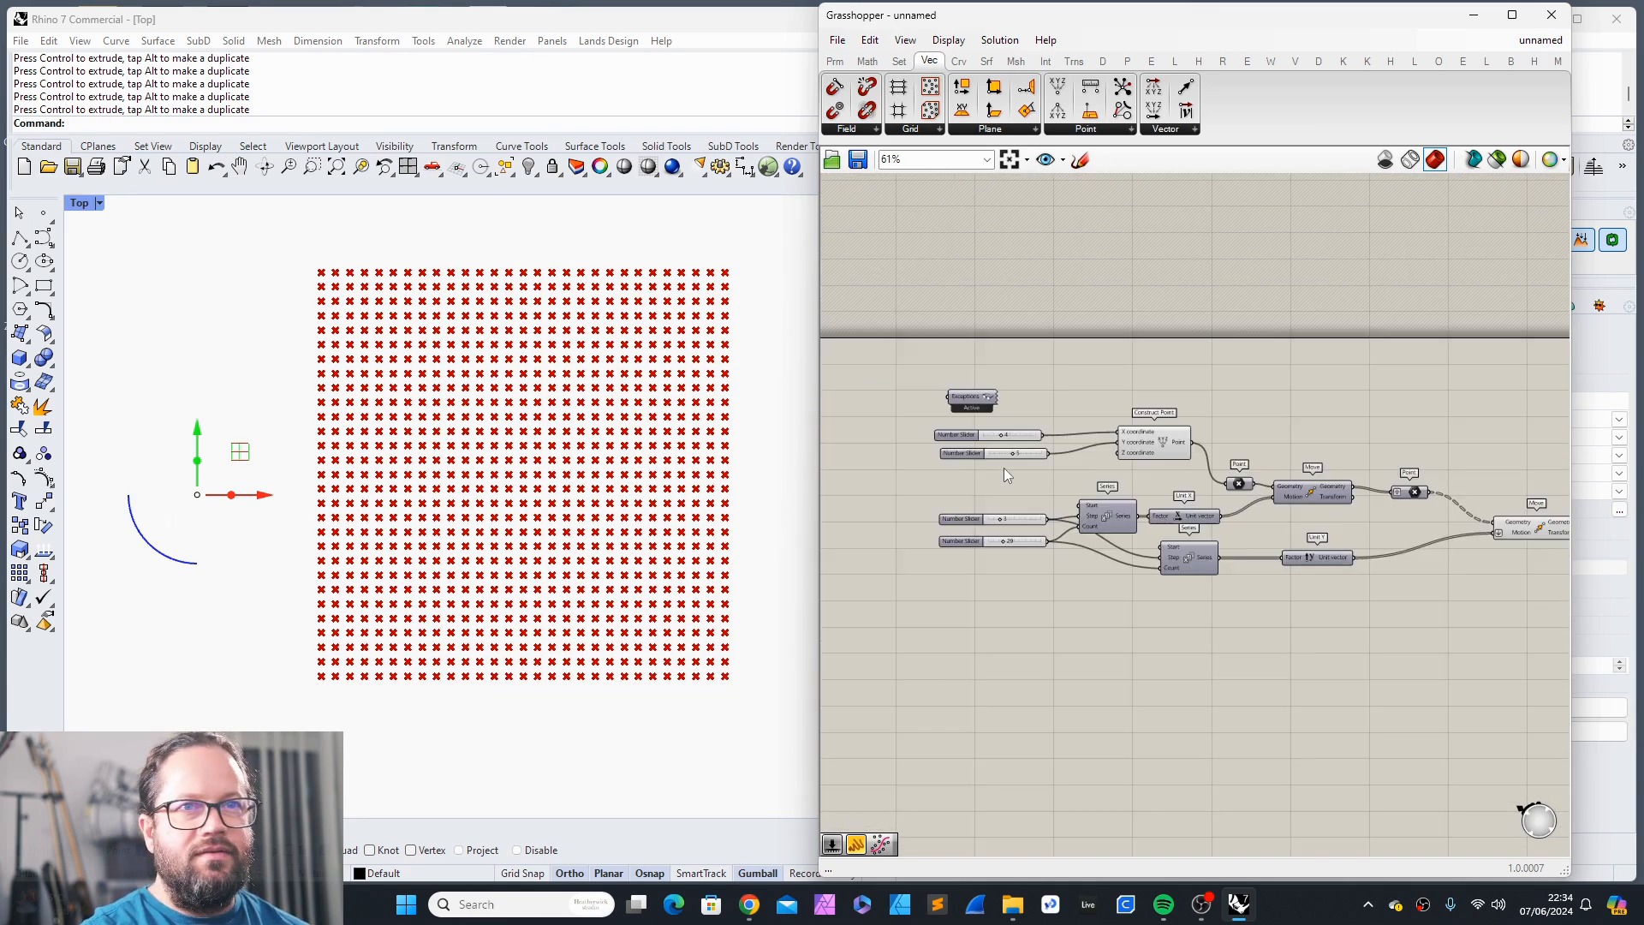
pyautogui.scroll(2, 1420, 516)
pyautogui.scroll(2, 1420, 516)
pyautogui.click(1293, 458)
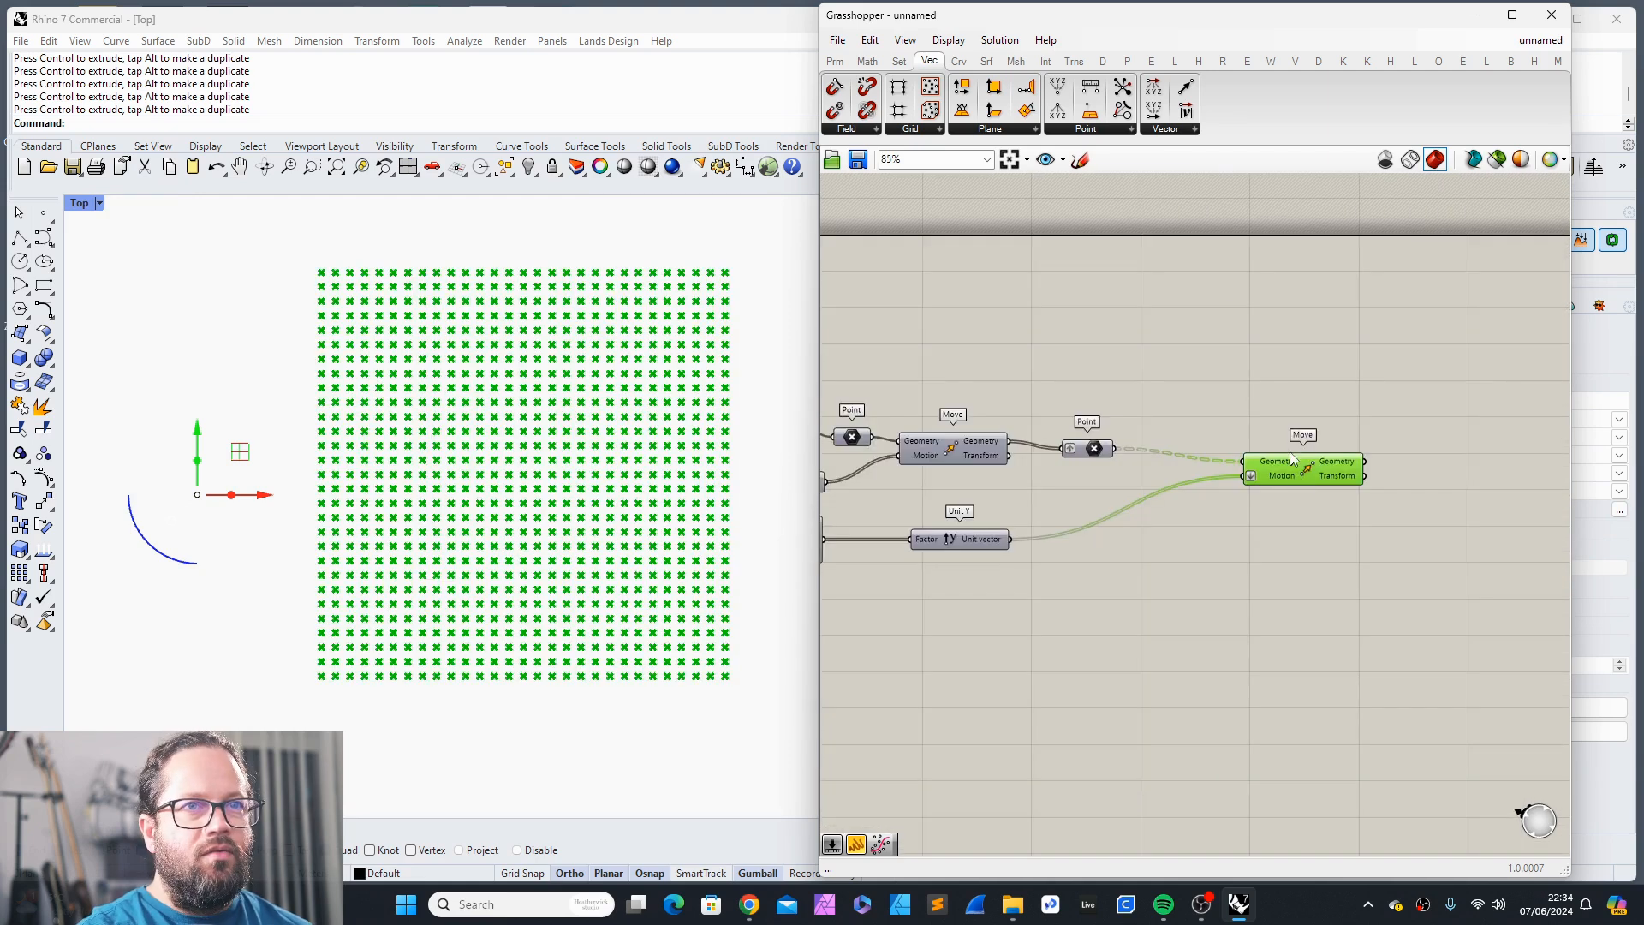
pyautogui.click(958, 60)
pyautogui.click(1095, 129)
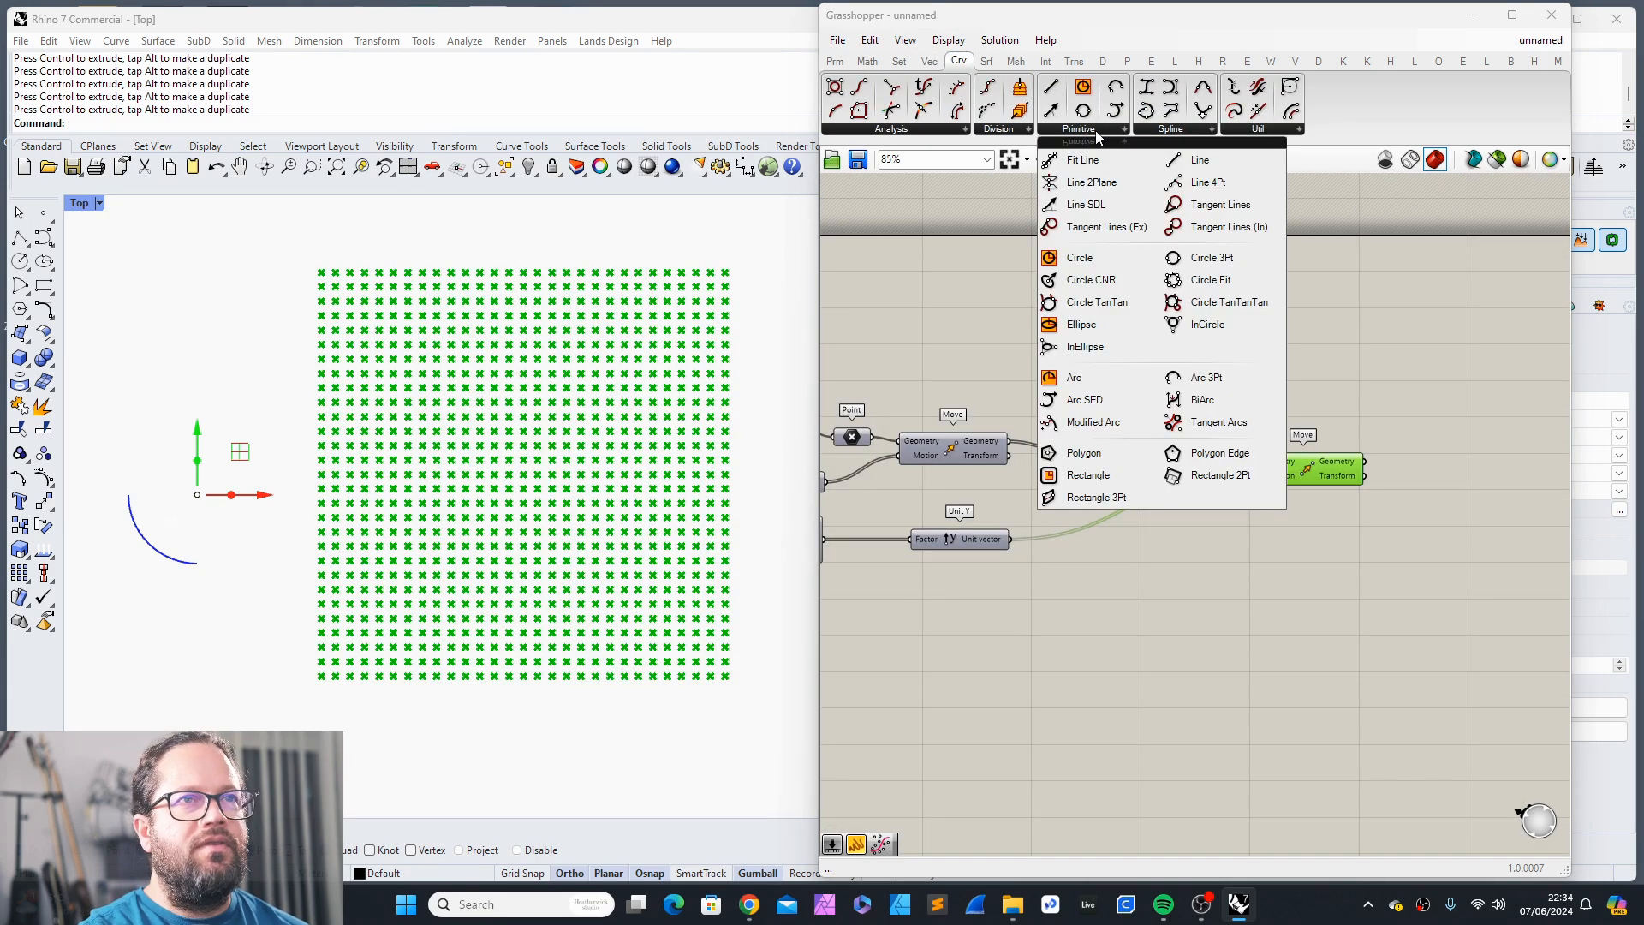
pyautogui.click(1098, 260)
pyautogui.click(1446, 399)
# Step: Reposition the Circle component closer to the level of the second Move's Geometry output
pyautogui.scroll(-1, 1247, 359)
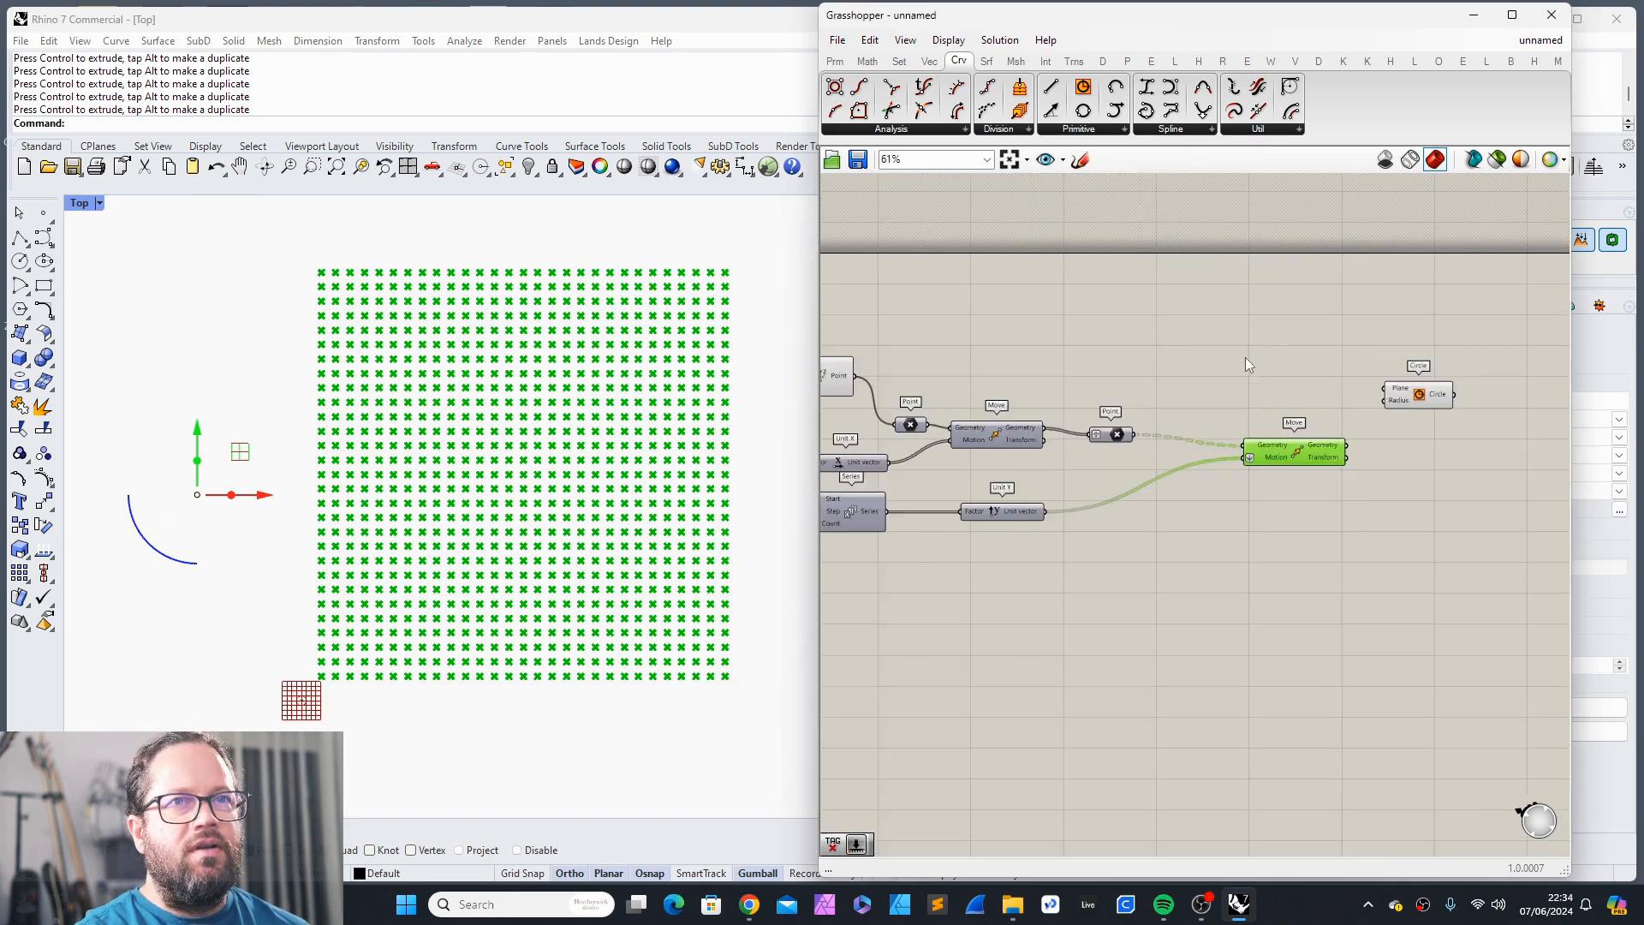
pyautogui.scroll(4, 1485, 428)
pyautogui.scroll(-1, 1387, 390)
pyautogui.moveTo(1350, 362); pyautogui.dragTo(1411, 414)
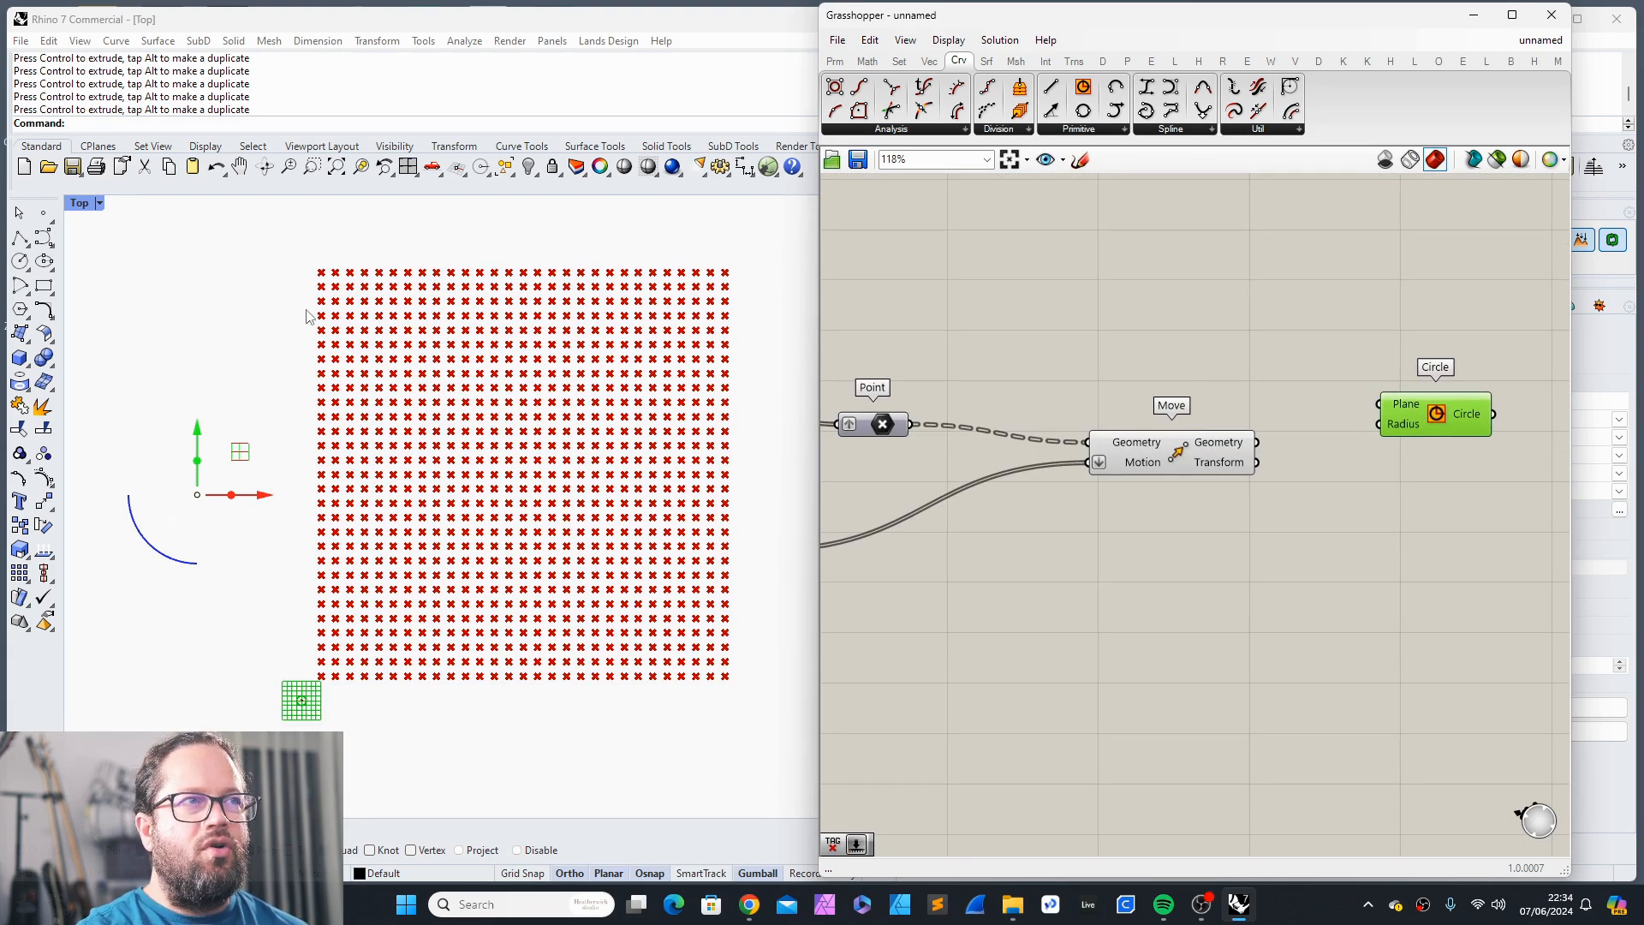
# Step: Wire the second Move's Geometry output into the Circle's Plane input and align the Circle level with that Move
pyautogui.moveTo(1440, 414); pyautogui.dragTo(1445, 457)
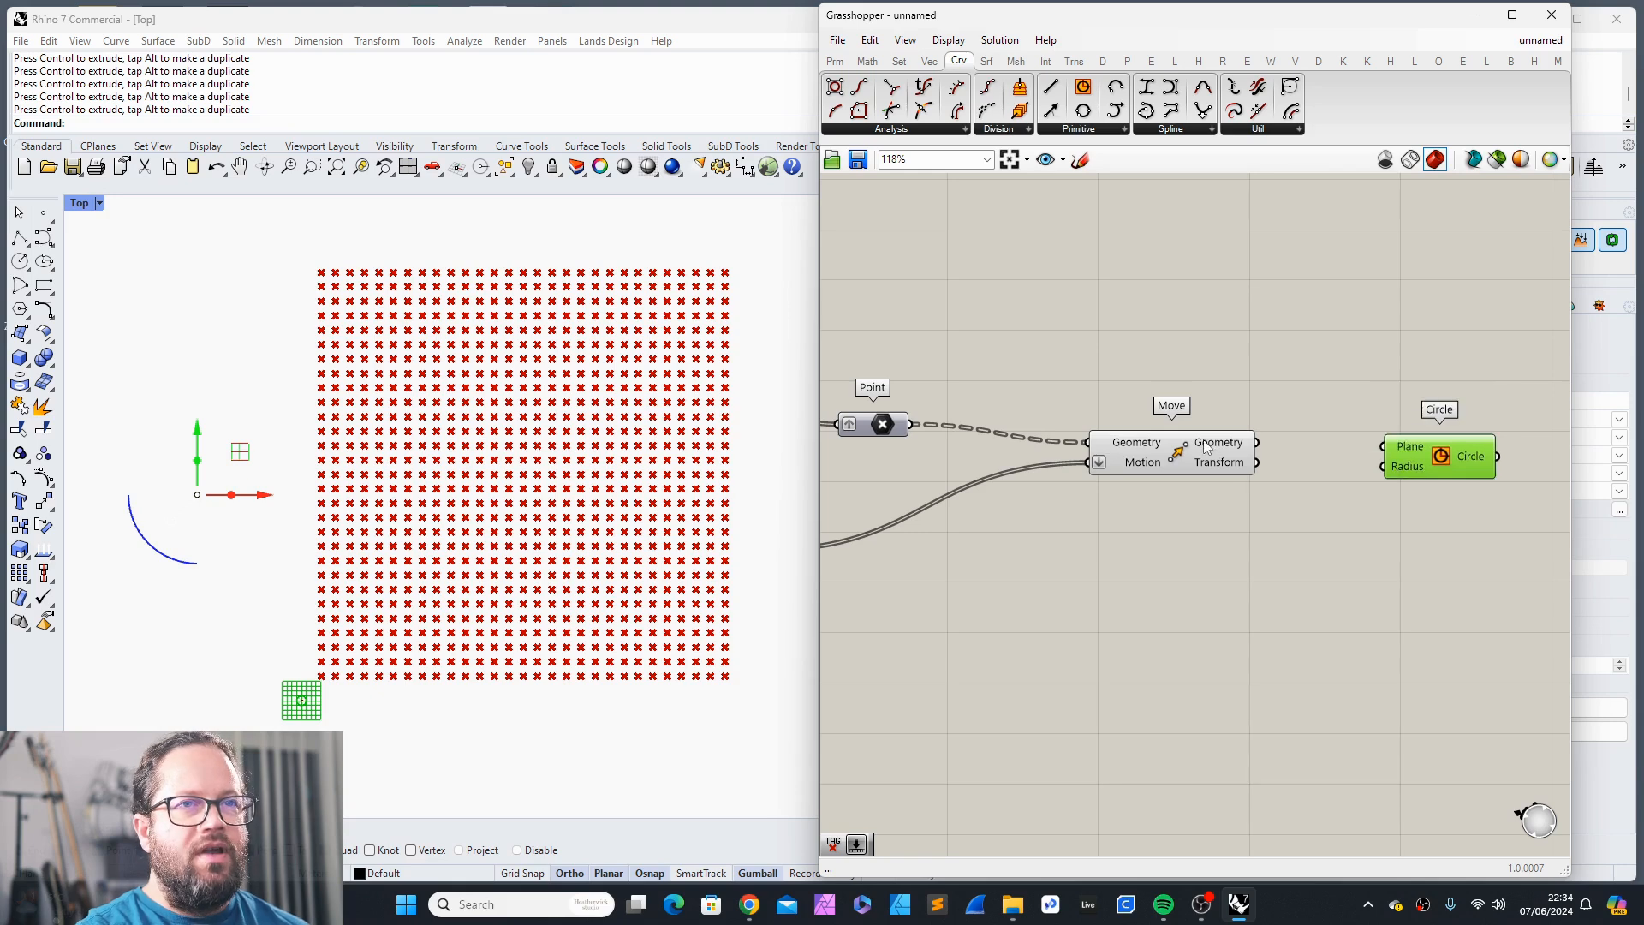
pyautogui.moveTo(1216, 447)
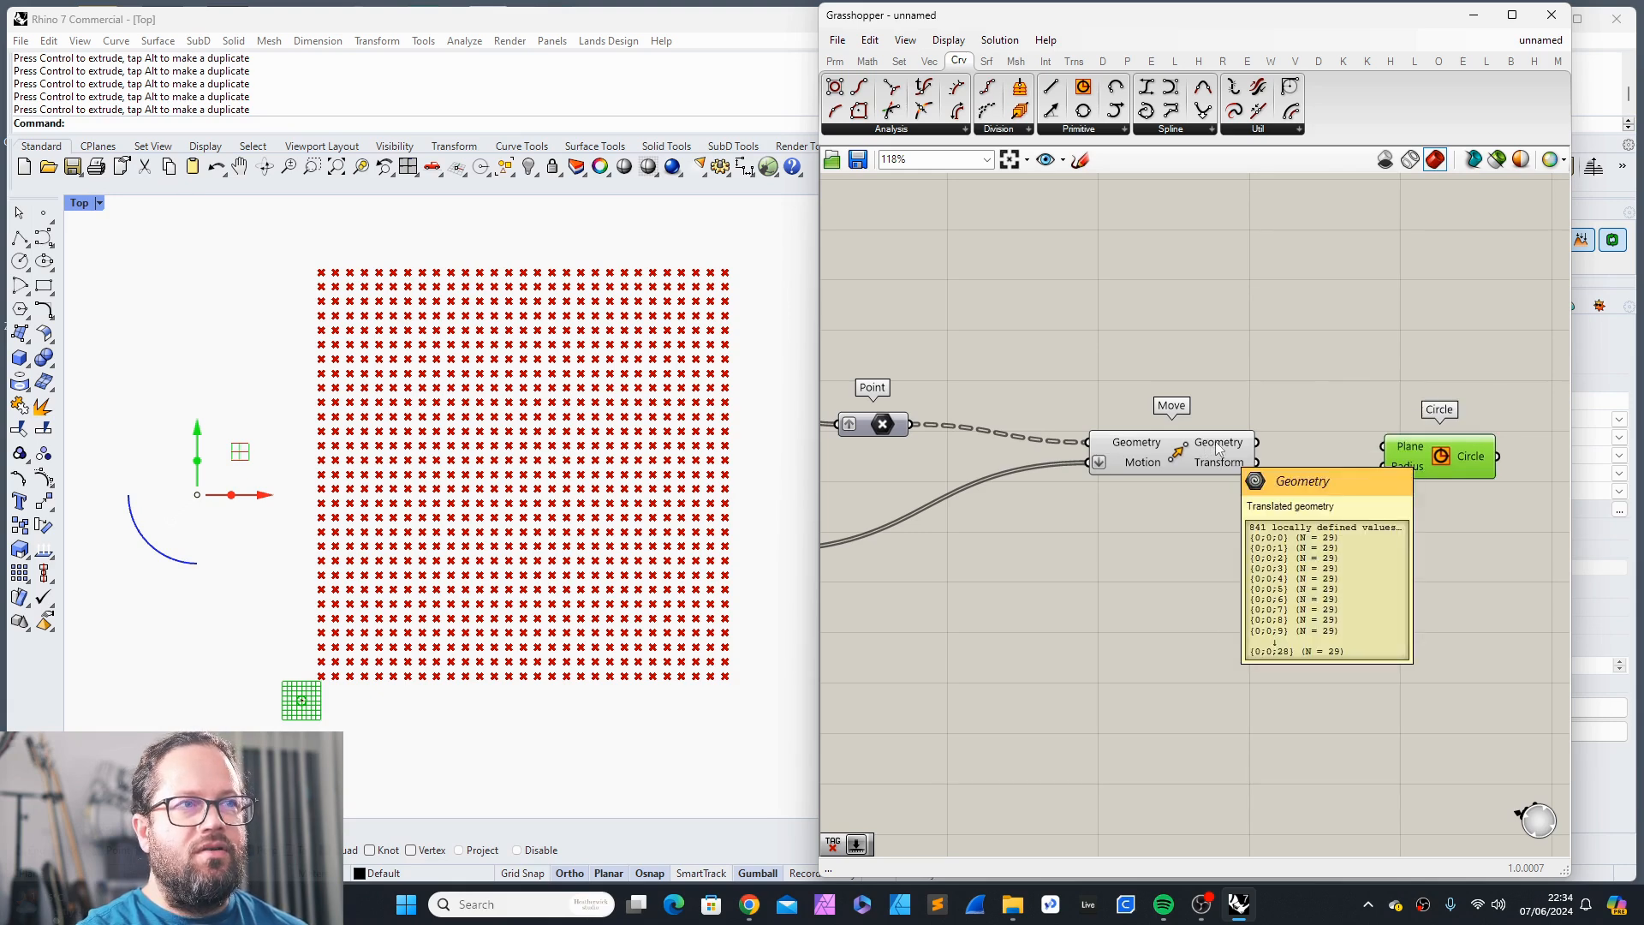
pyautogui.click(1217, 447)
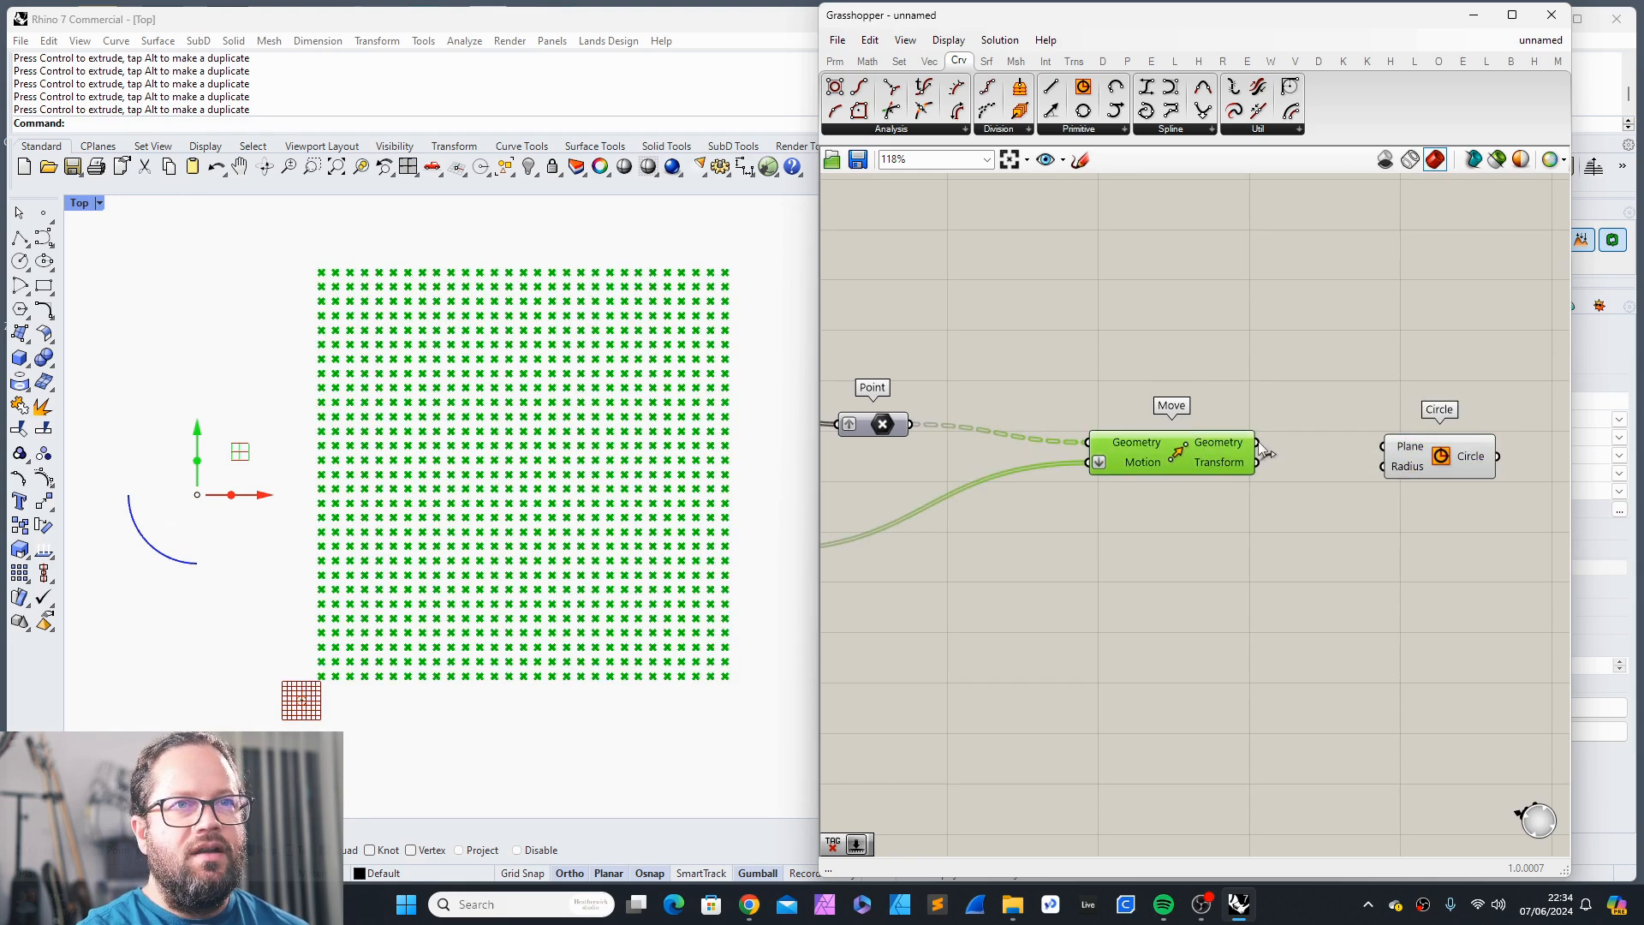
pyautogui.moveTo(1257, 442); pyautogui.dragTo(1382, 447)
pyautogui.scroll(5, 738, 252)
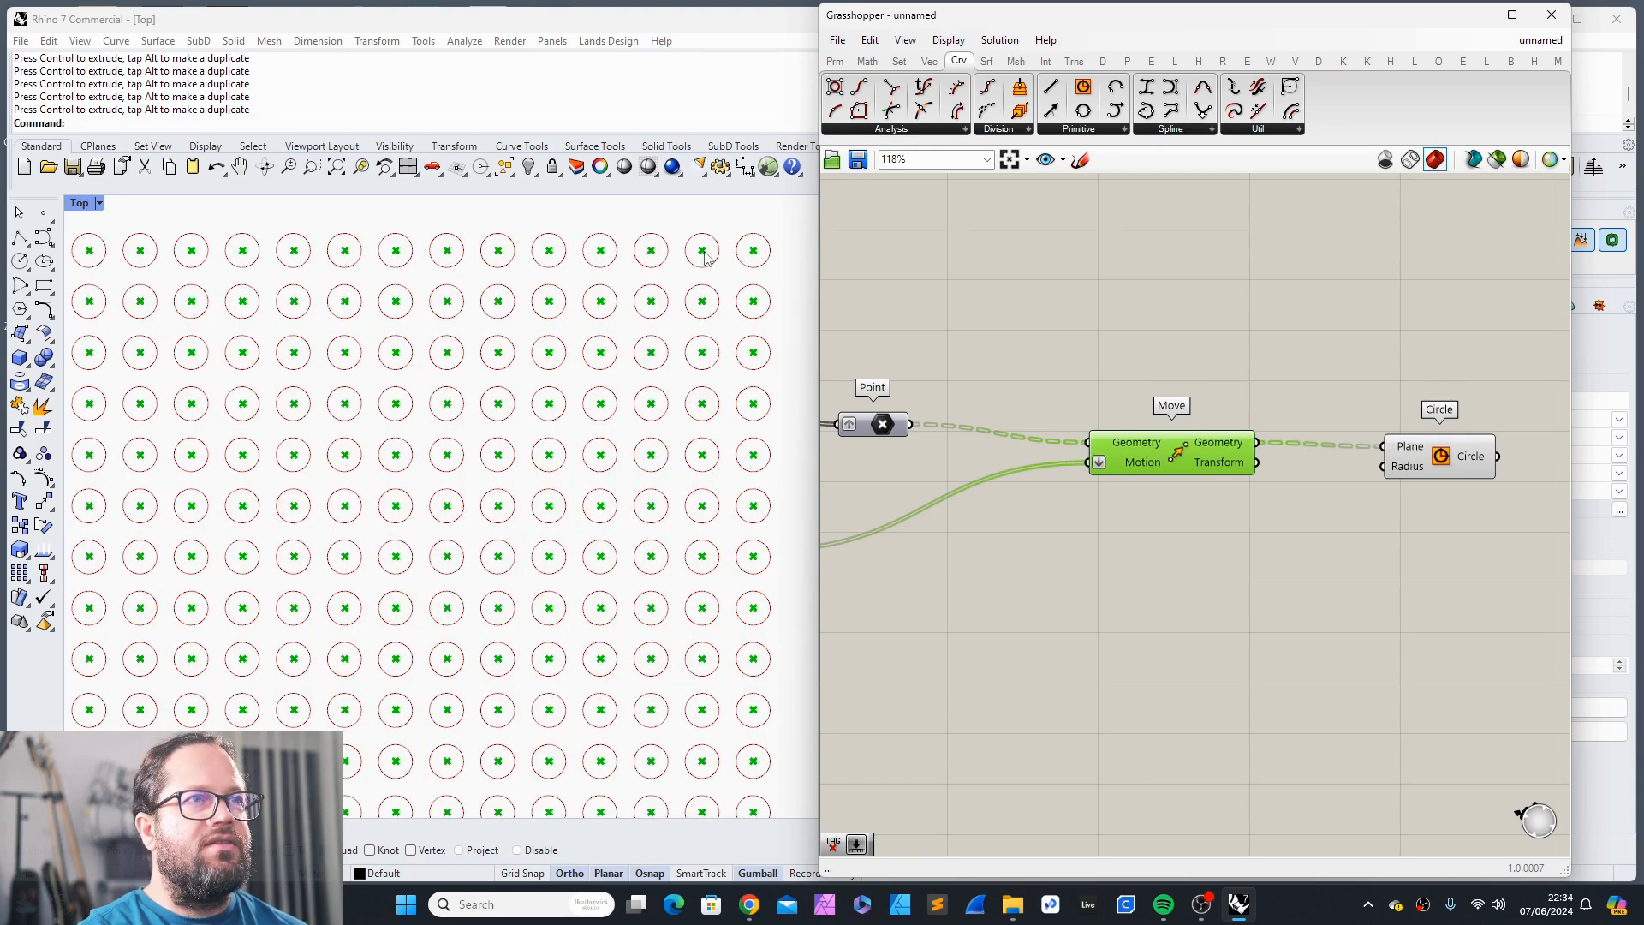
pyautogui.scroll(-5, 450, 368)
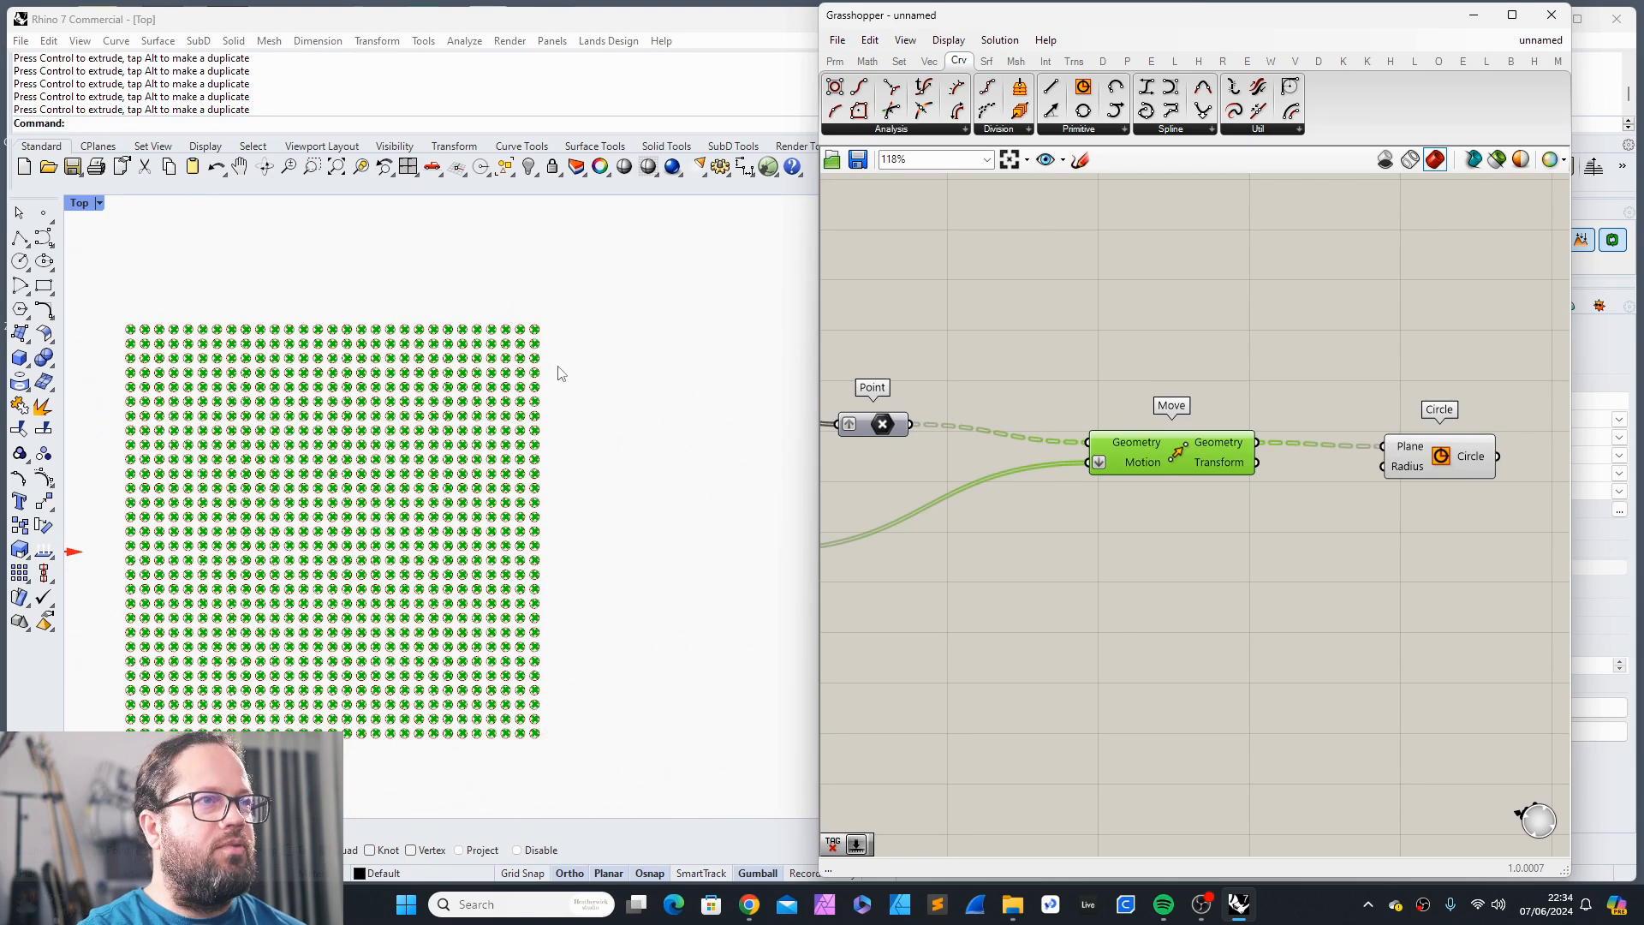
pyautogui.moveTo(1396, 467); pyautogui.dragTo(1374, 462)
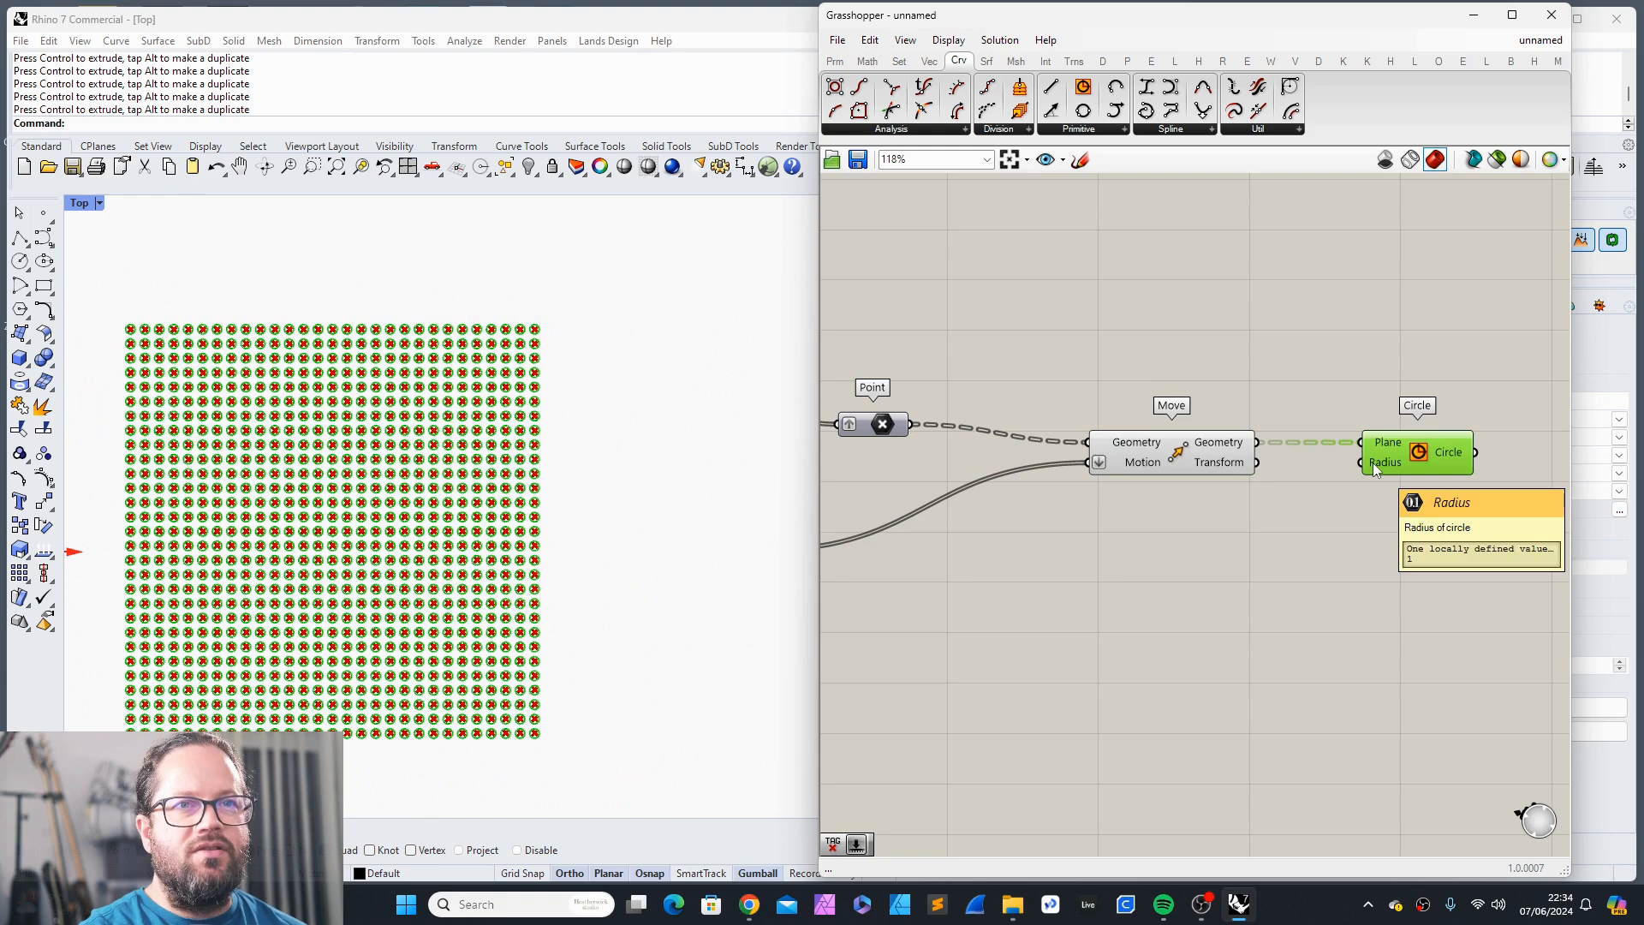
# Step: Move the Rhino point into the lower-left interior of the circle grid so it sits between the circles
pyautogui.scroll(-3, 1340, 498)
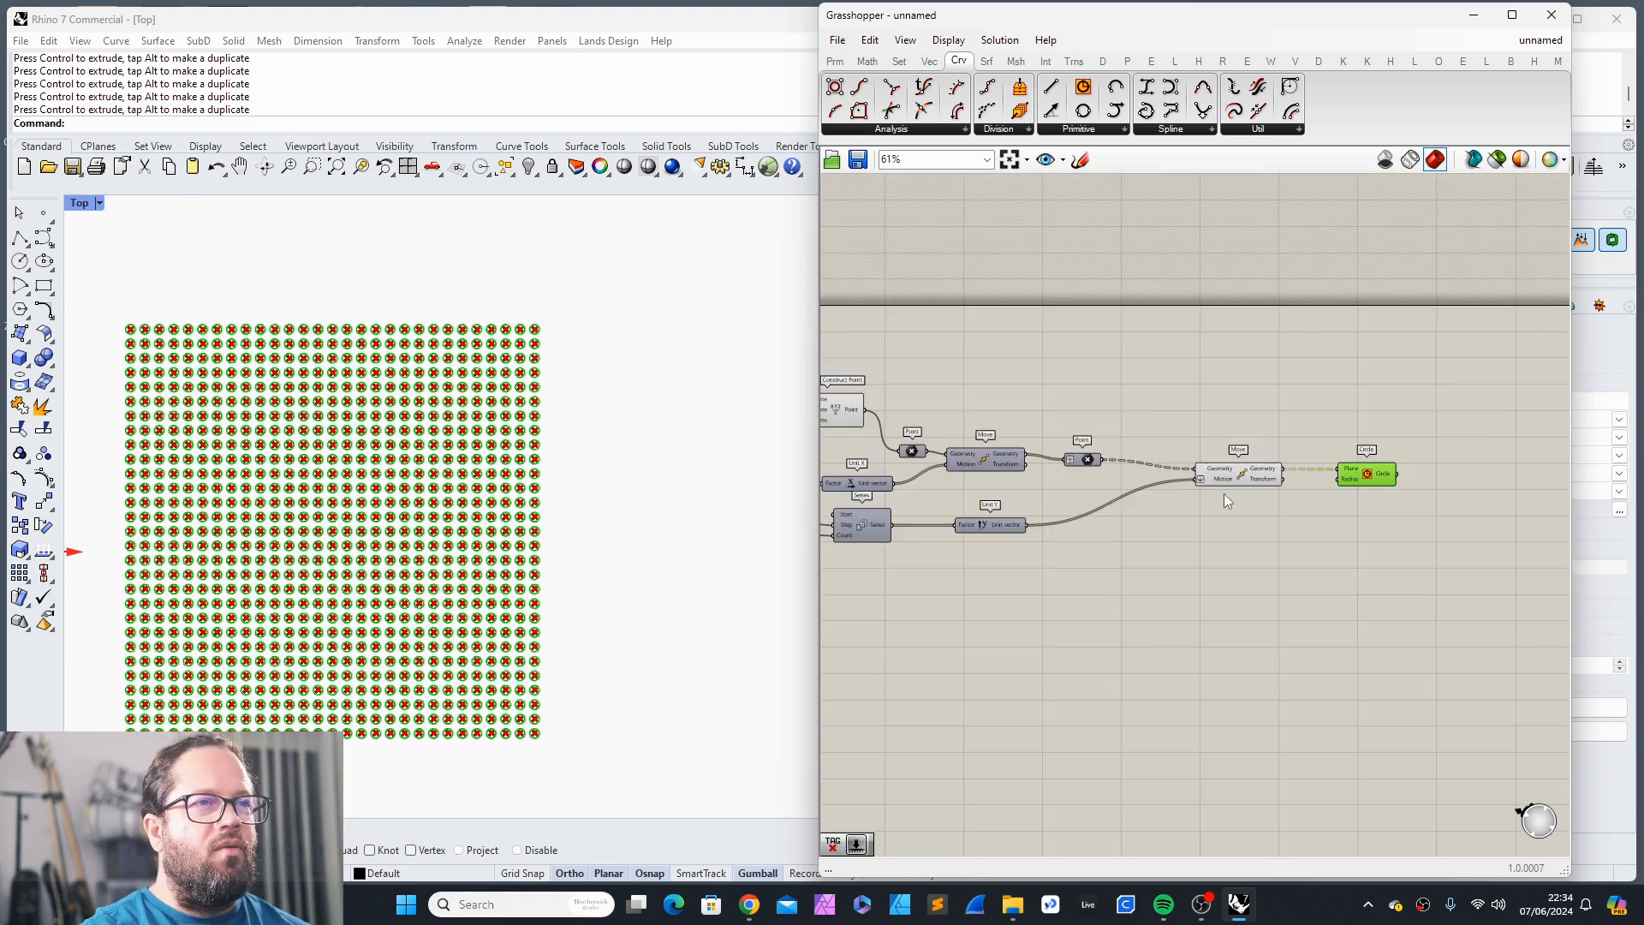
pyautogui.scroll(-3, 1267, 497)
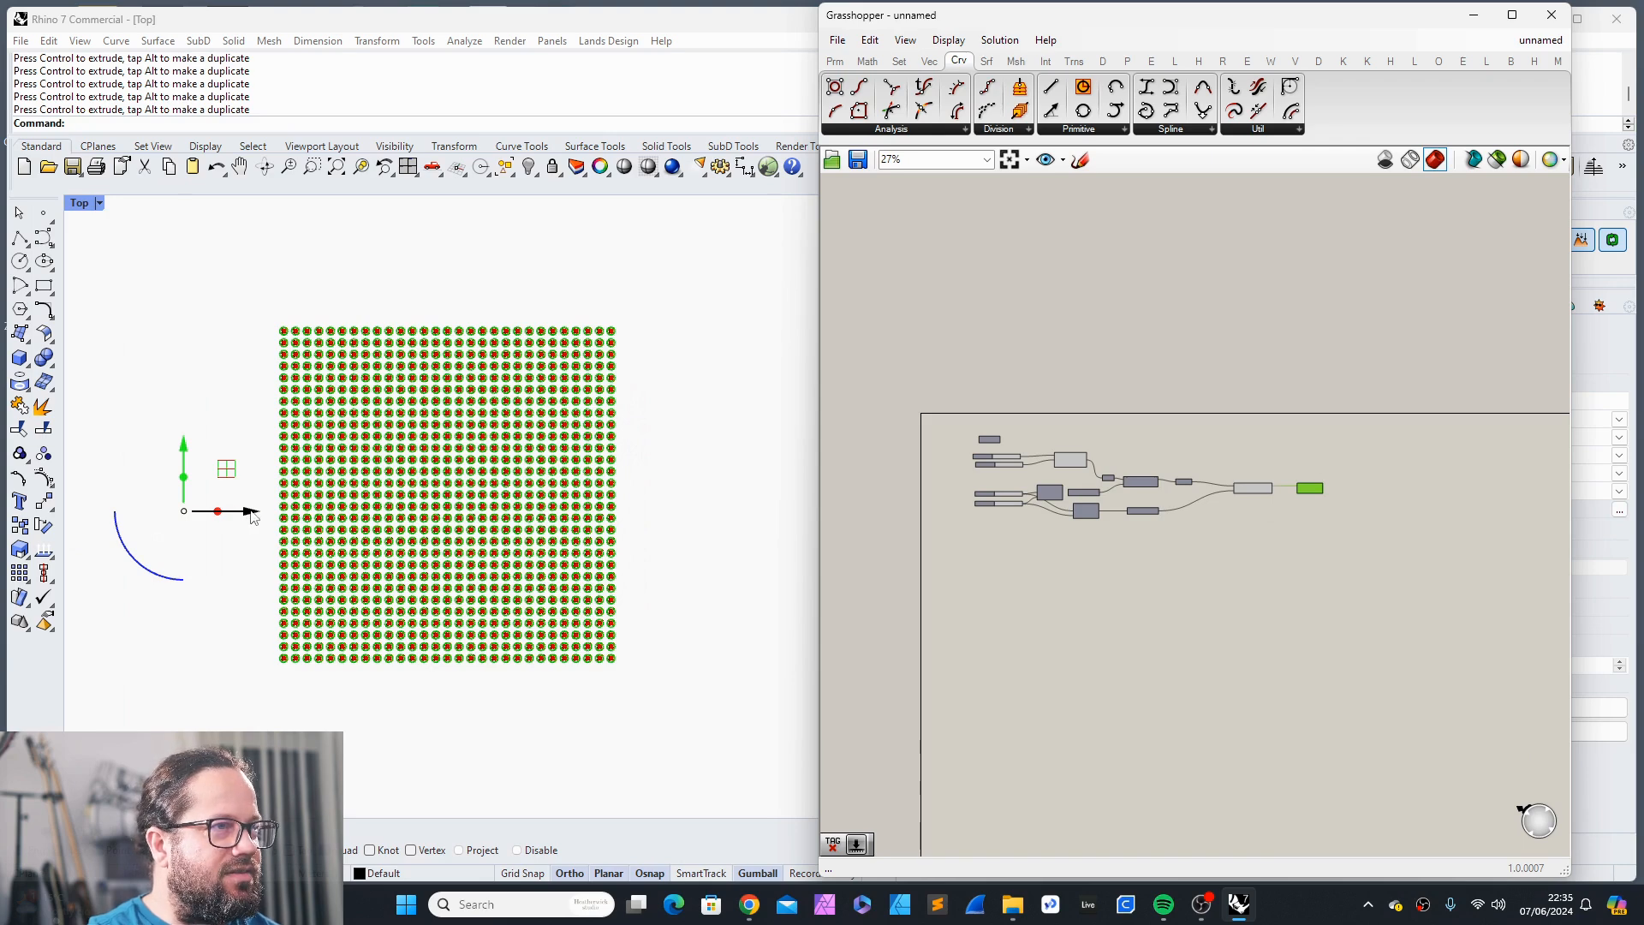
pyautogui.moveTo(250, 514); pyautogui.dragTo(609, 514)
pyautogui.scroll(4, 628, 485)
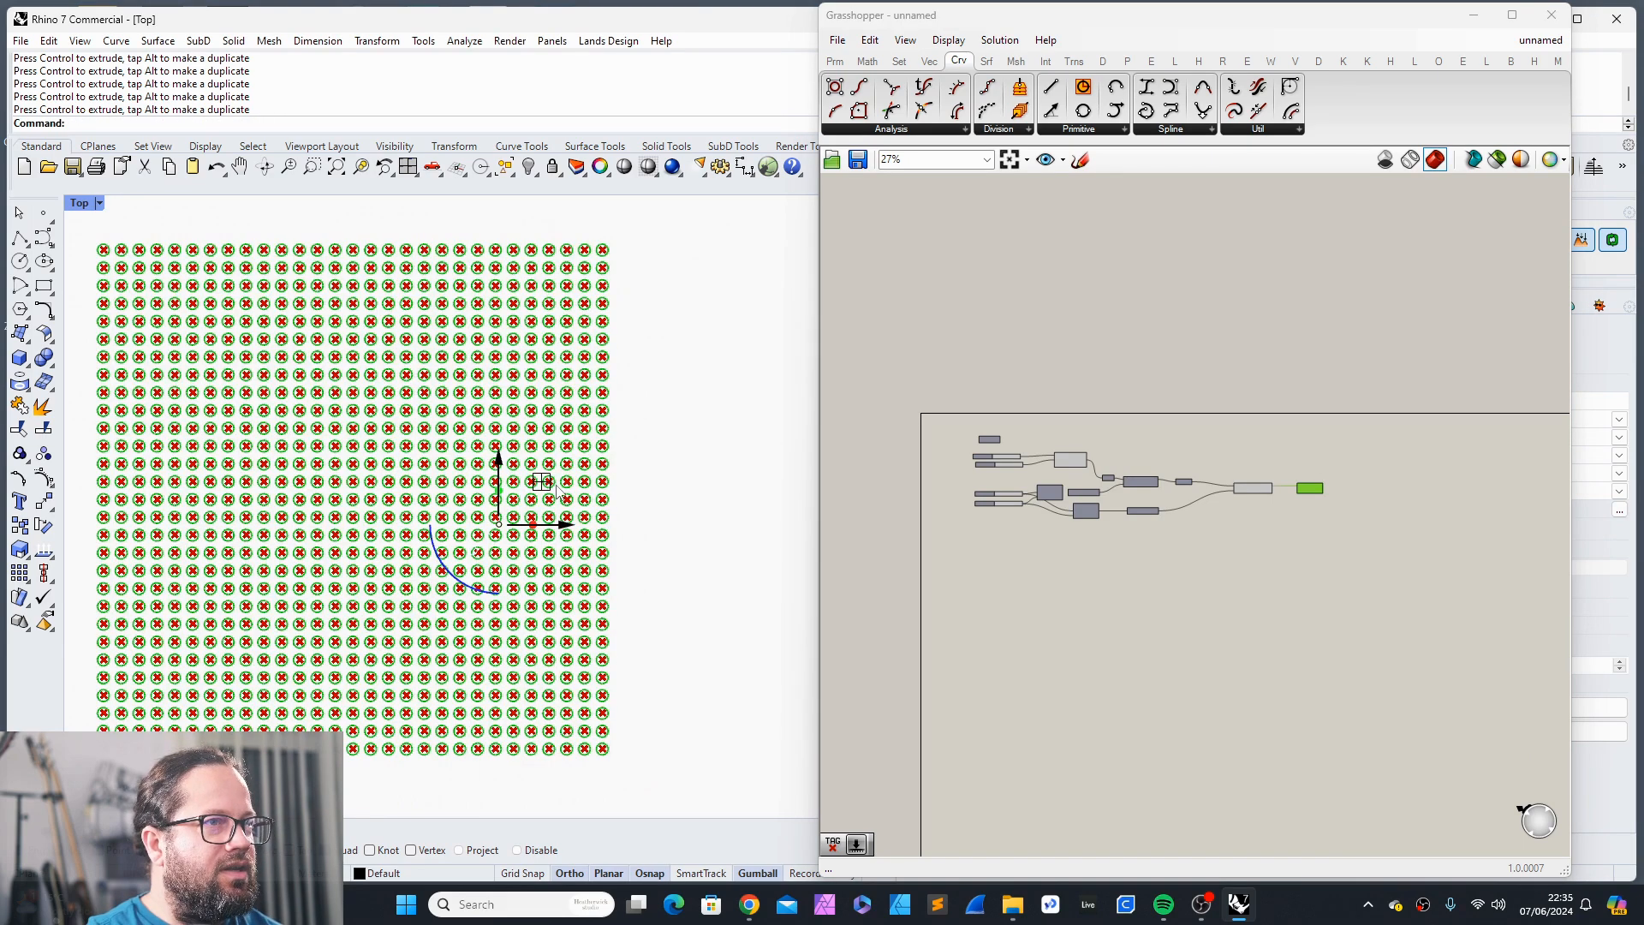
pyautogui.moveTo(499, 458); pyautogui.dragTo(322, 635)
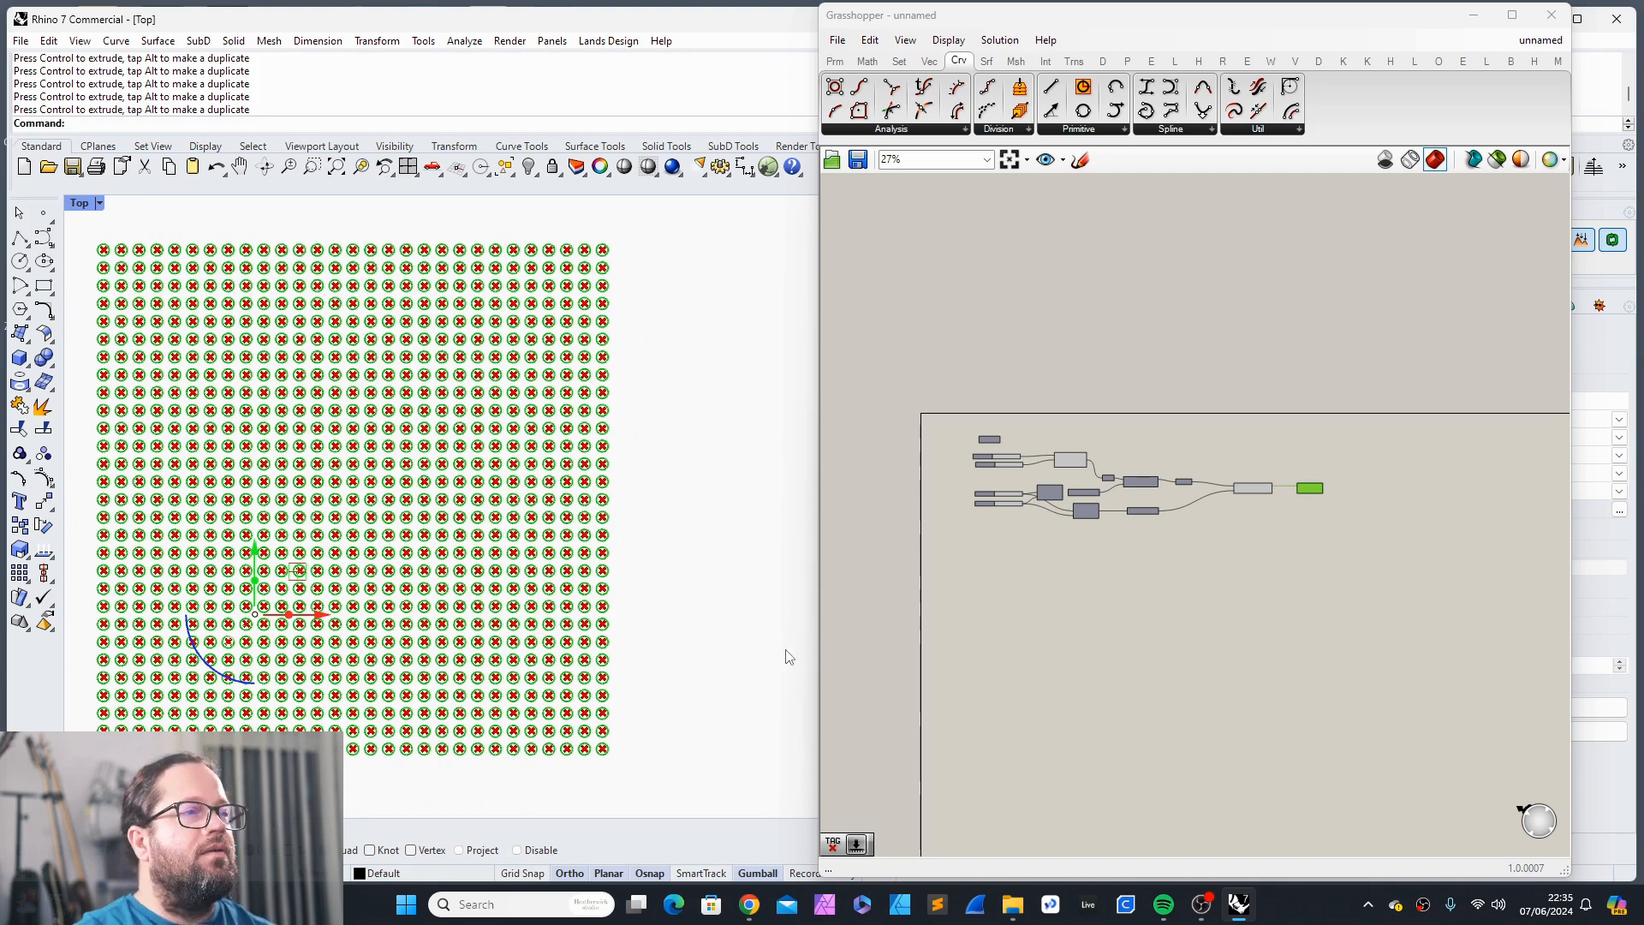
pyautogui.scroll(8, 265, 621)
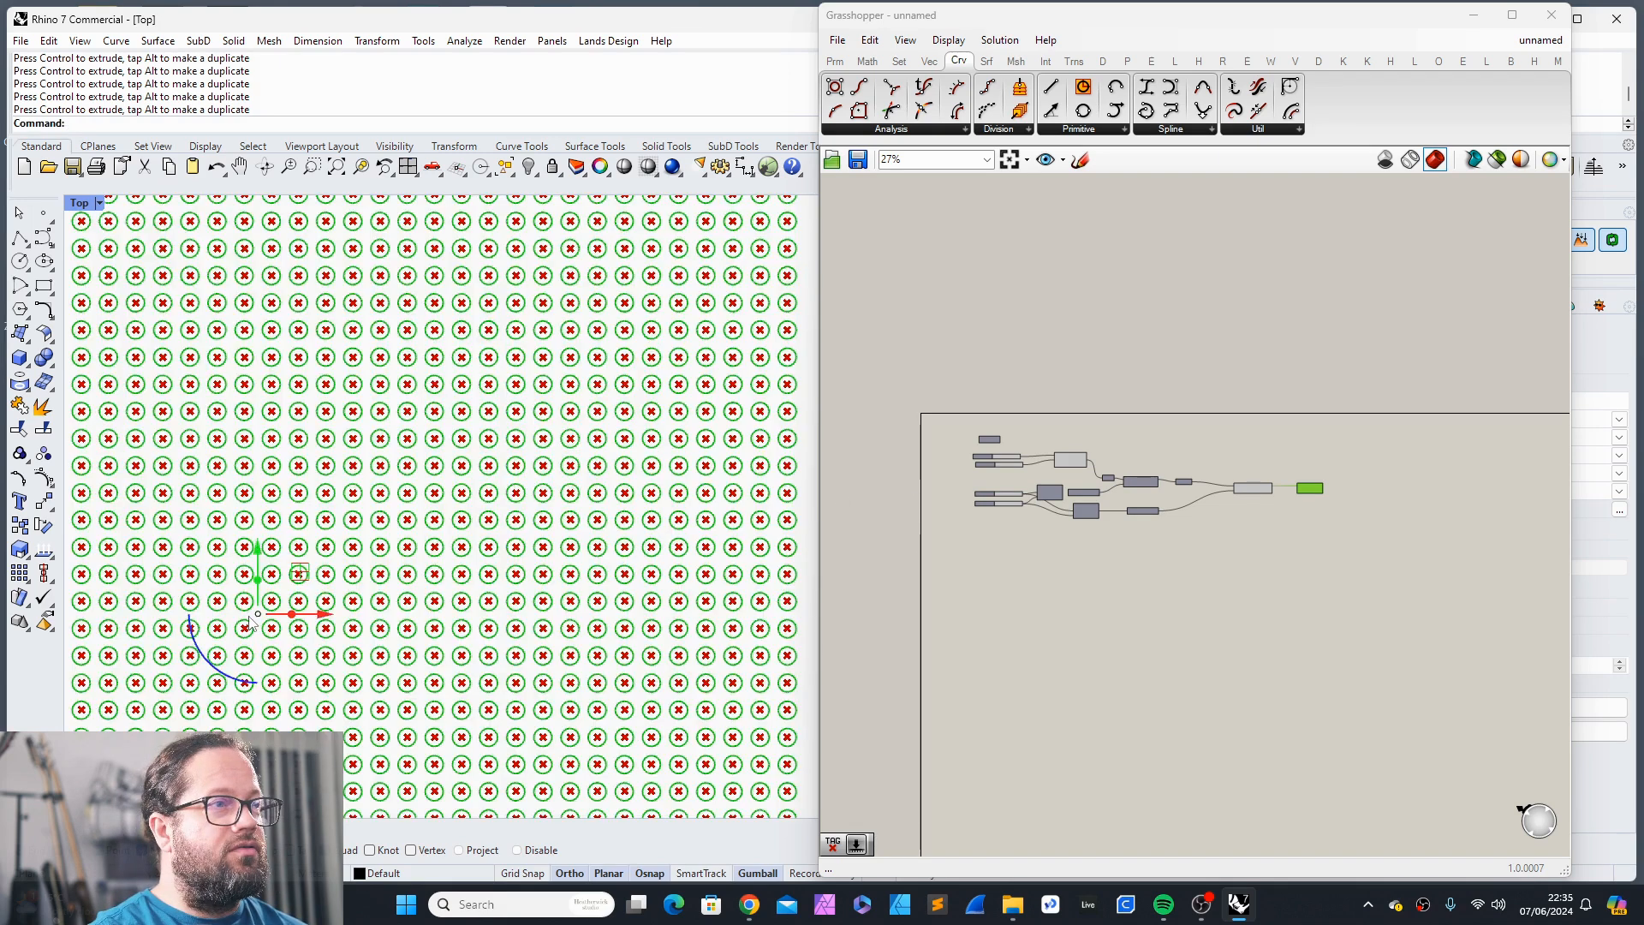
pyautogui.scroll(5, 1078, 509)
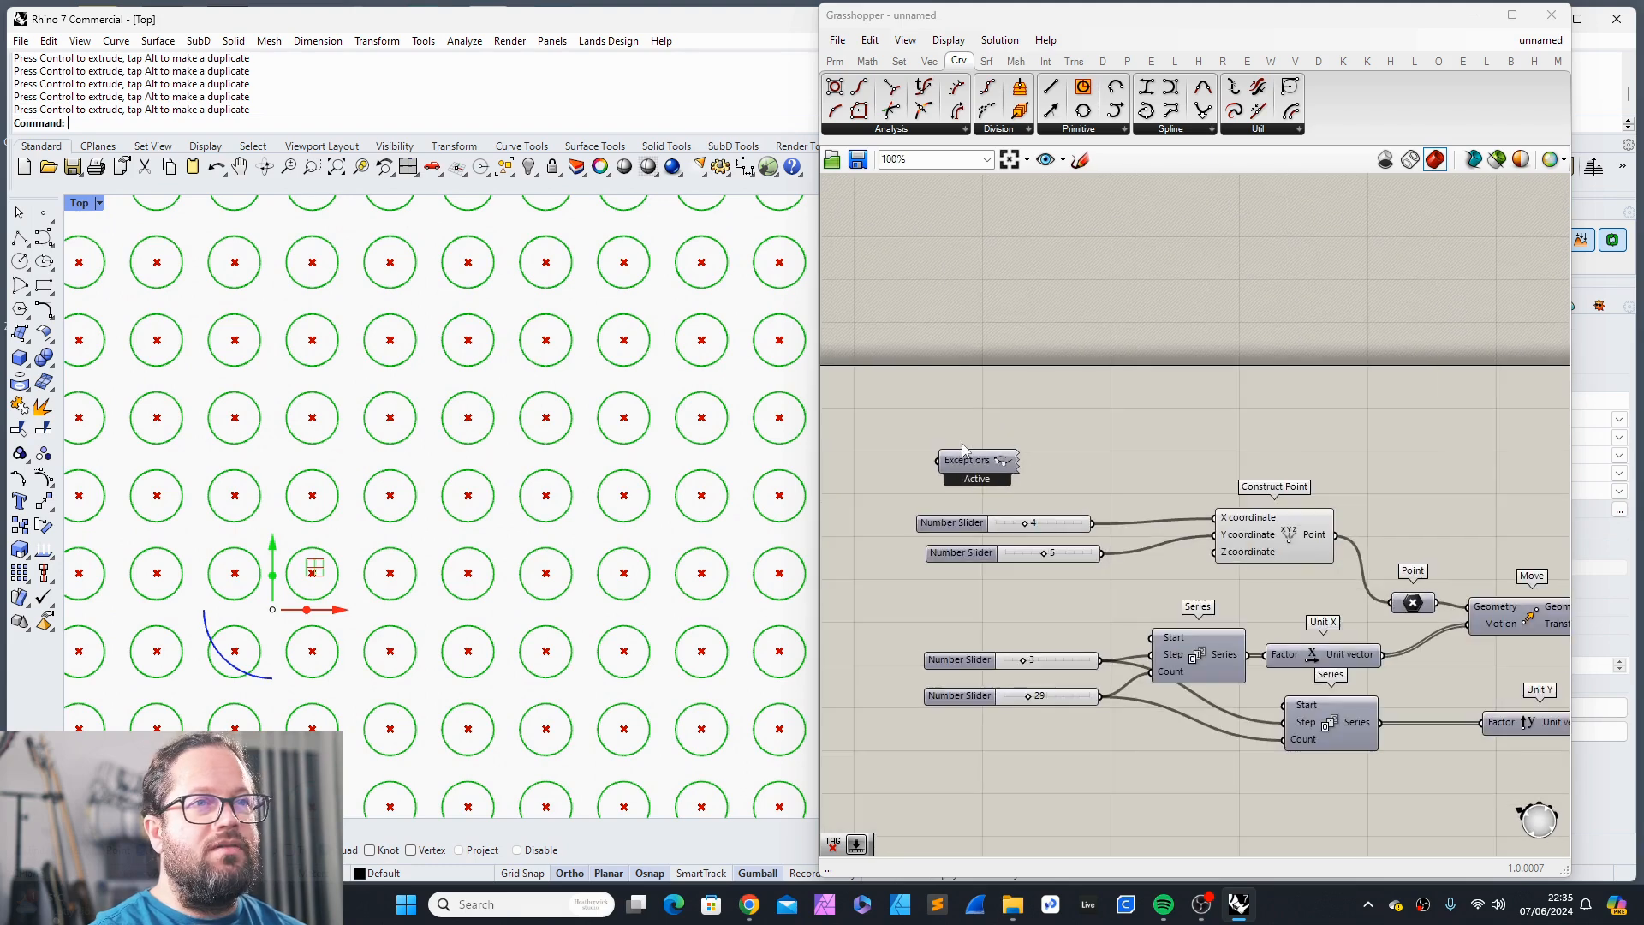
# Step: Add a Point parameter below the grid definition, reference the moved Rhino point in it, and reposition it under the Moves
pyautogui.click(1257, 526)
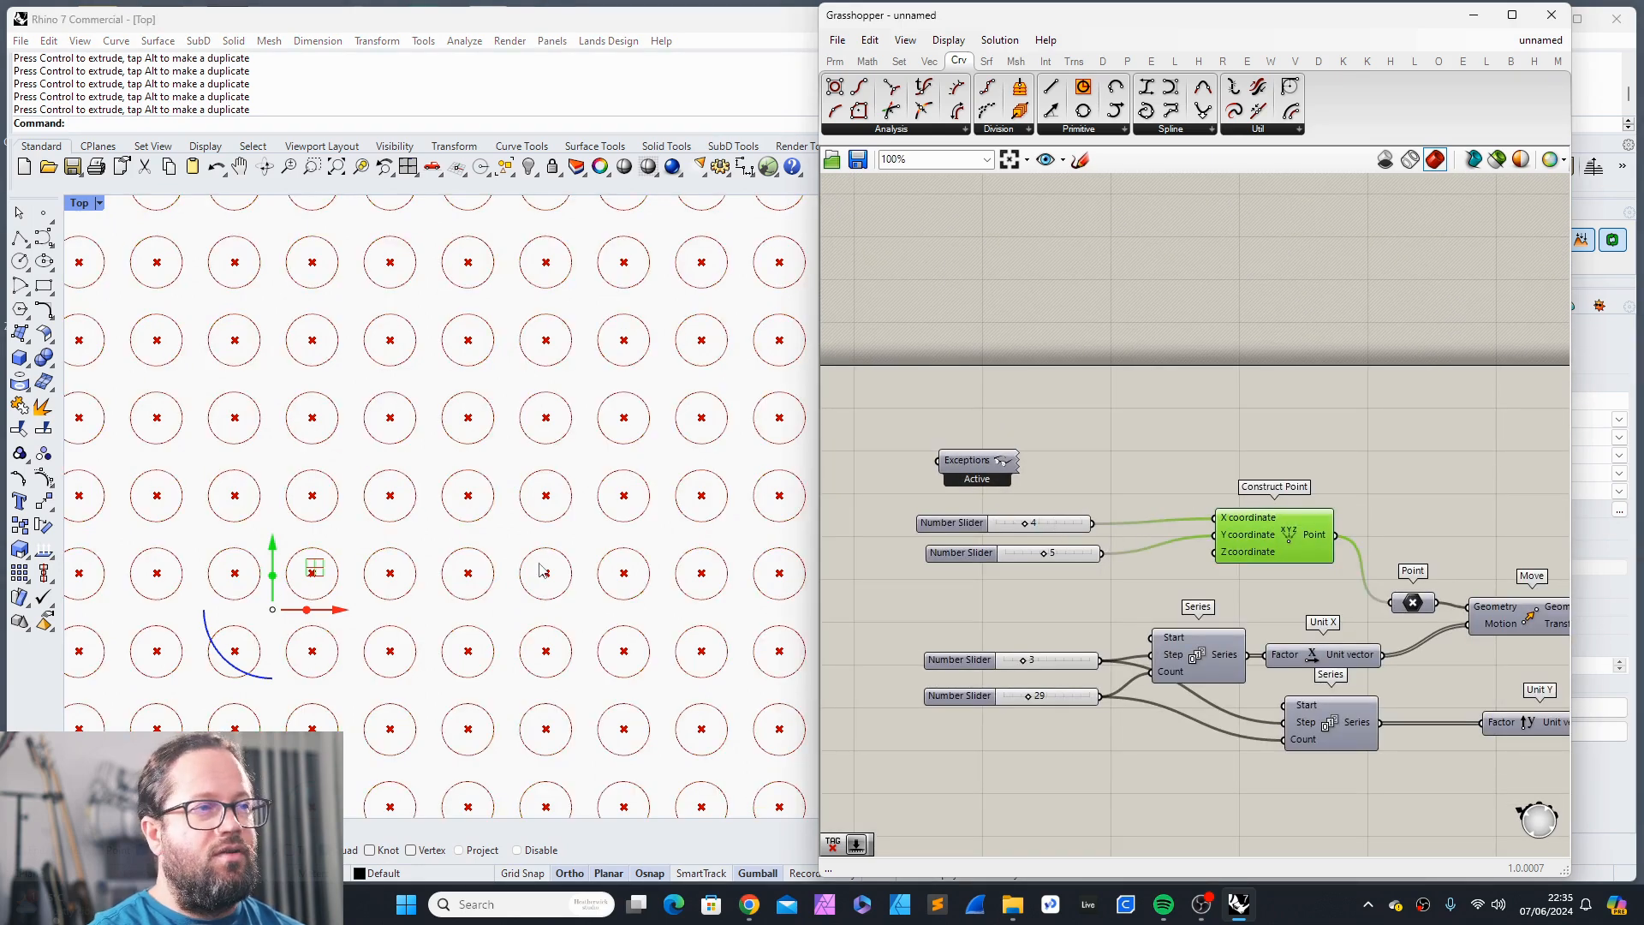
pyautogui.scroll(-3, 885, 201)
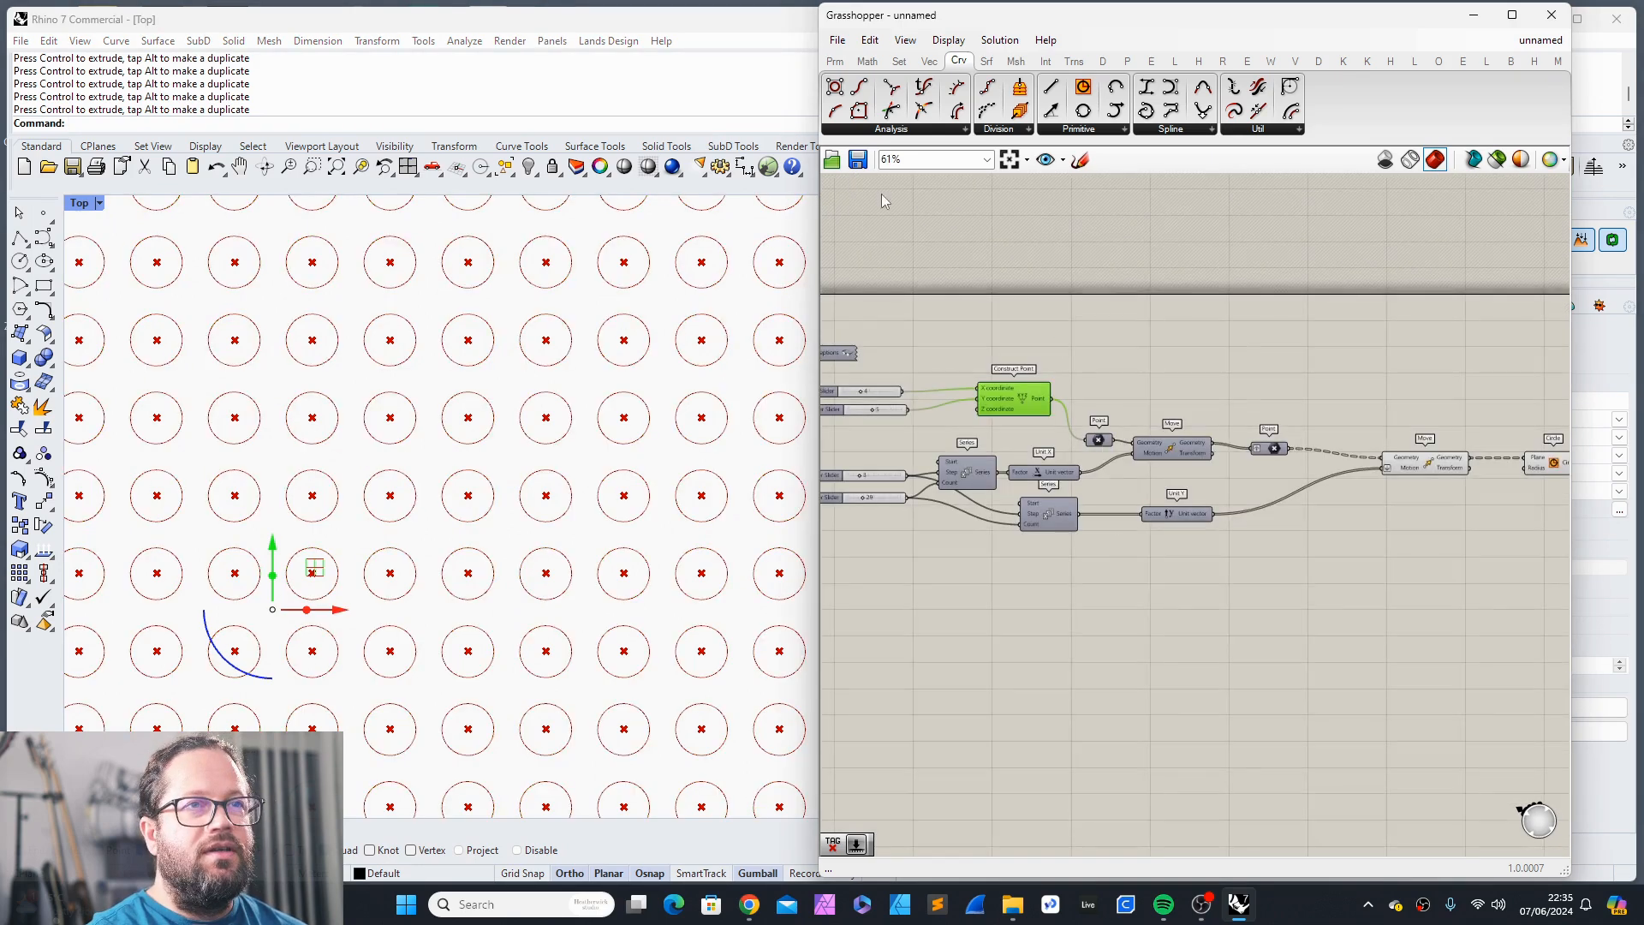
pyautogui.click(835, 61)
pyautogui.moveTo(838, 89); pyautogui.dragTo(1383, 588)
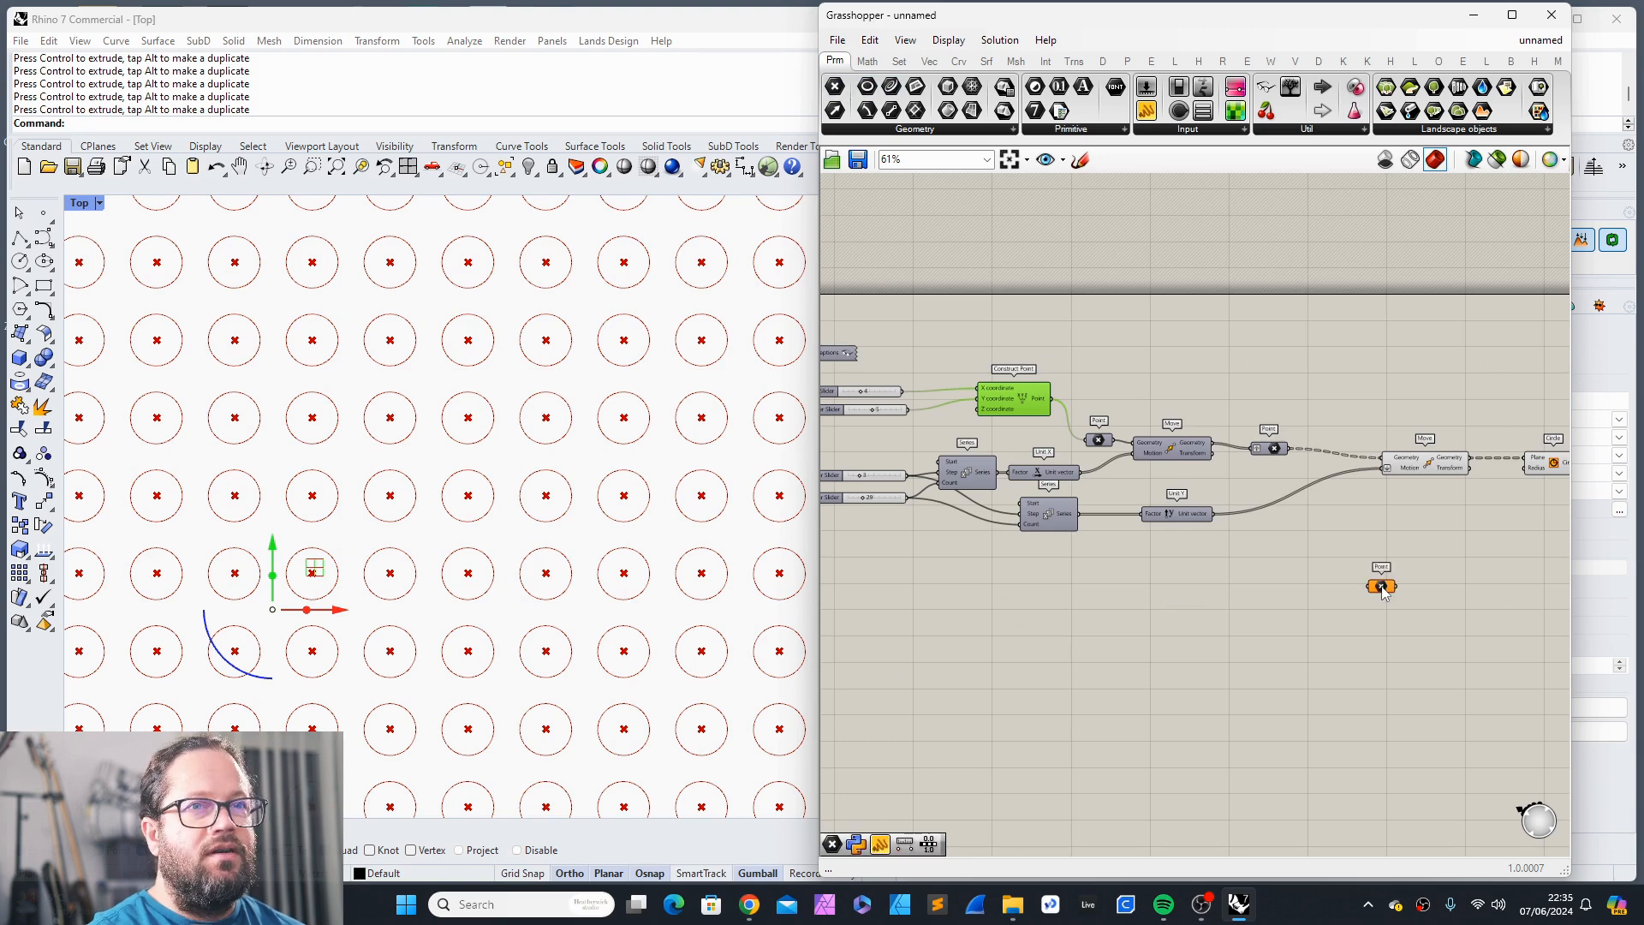
pyautogui.rightClick(1382, 590)
pyautogui.click(1438, 749)
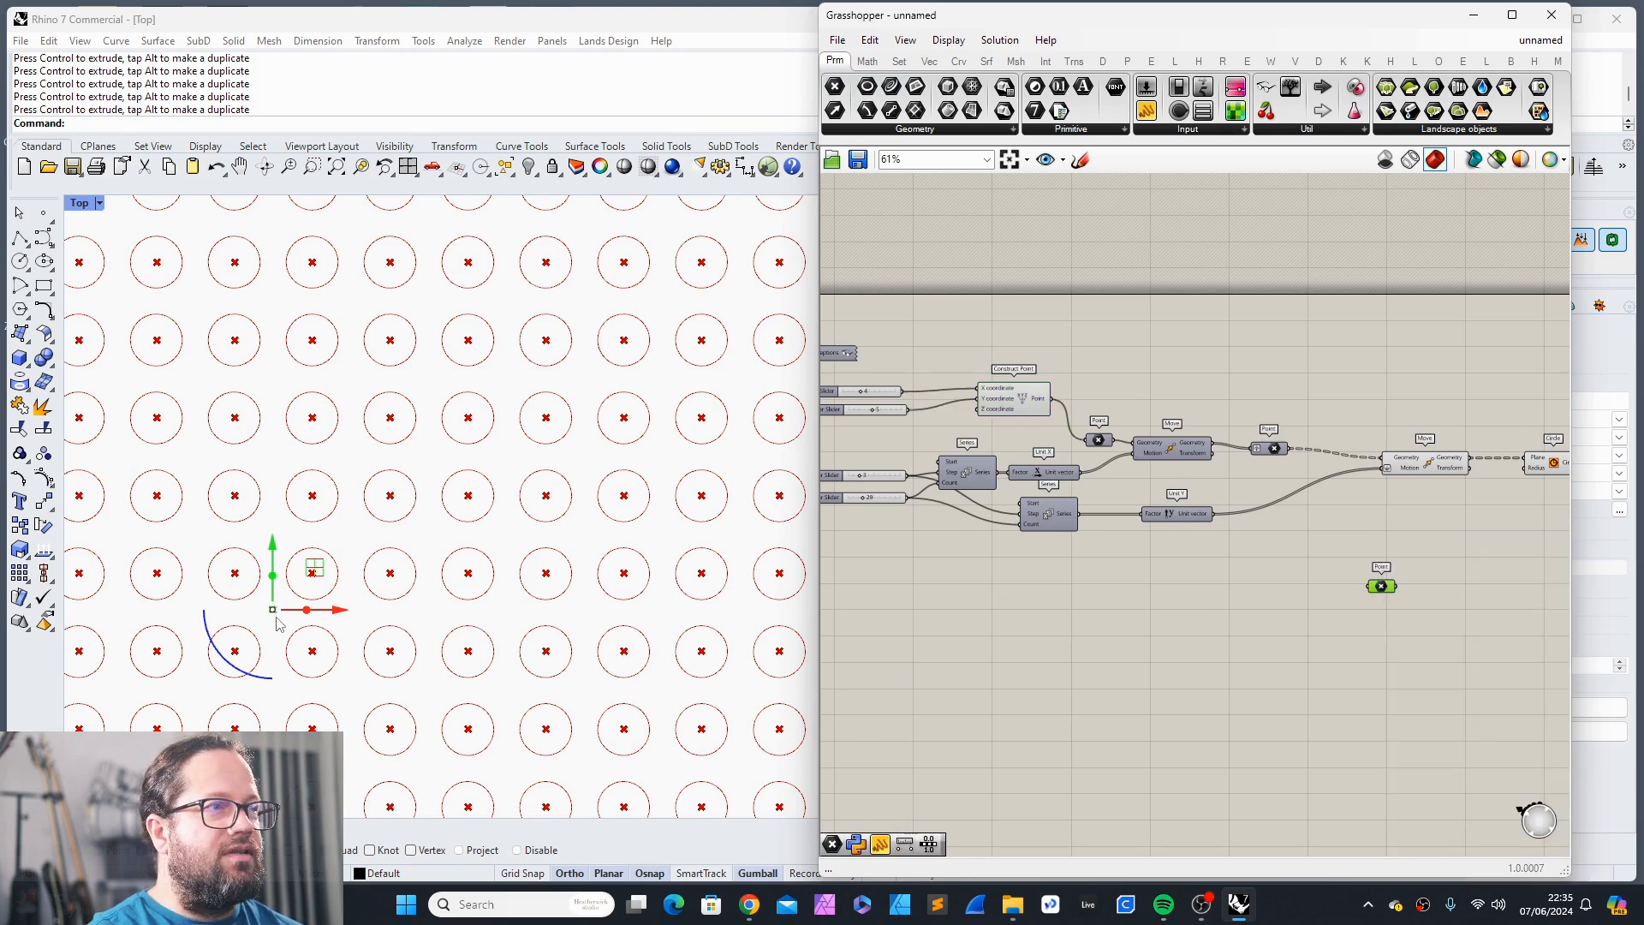
pyautogui.moveTo(1382, 588); pyautogui.dragTo(1332, 613)
pyautogui.scroll(4, 1333, 614)
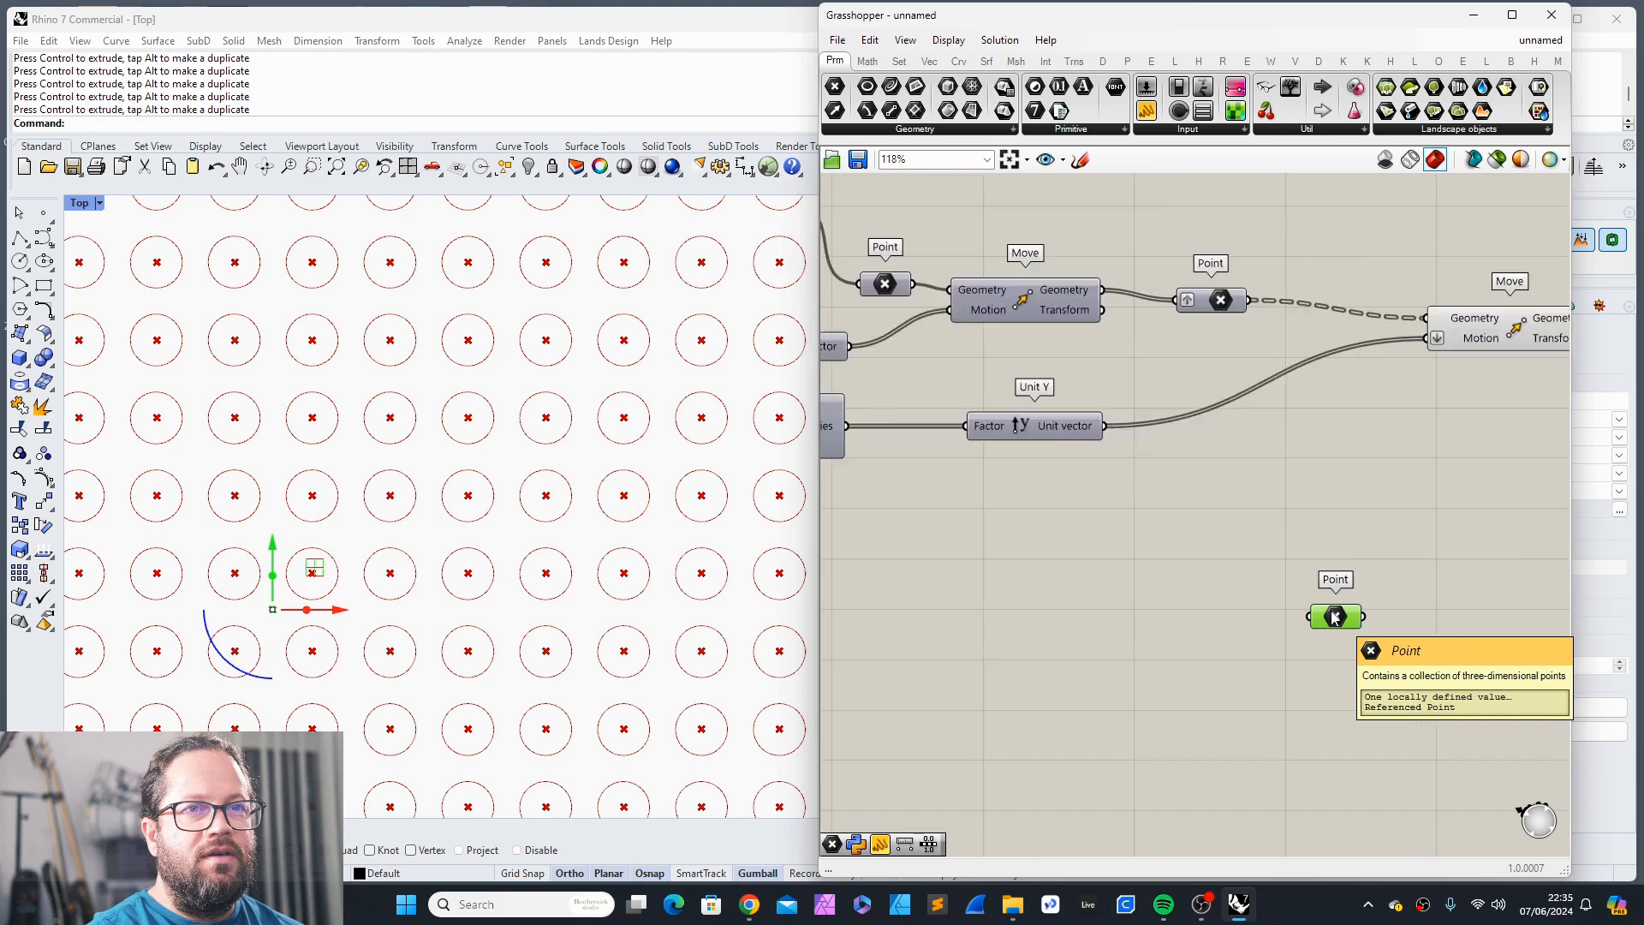
pyautogui.scroll(1, 1334, 617)
# Step: Rename the new Point parameter to Attractor and shift it to clear canvas space below the grid definition
pyautogui.rightClick(1334, 617)
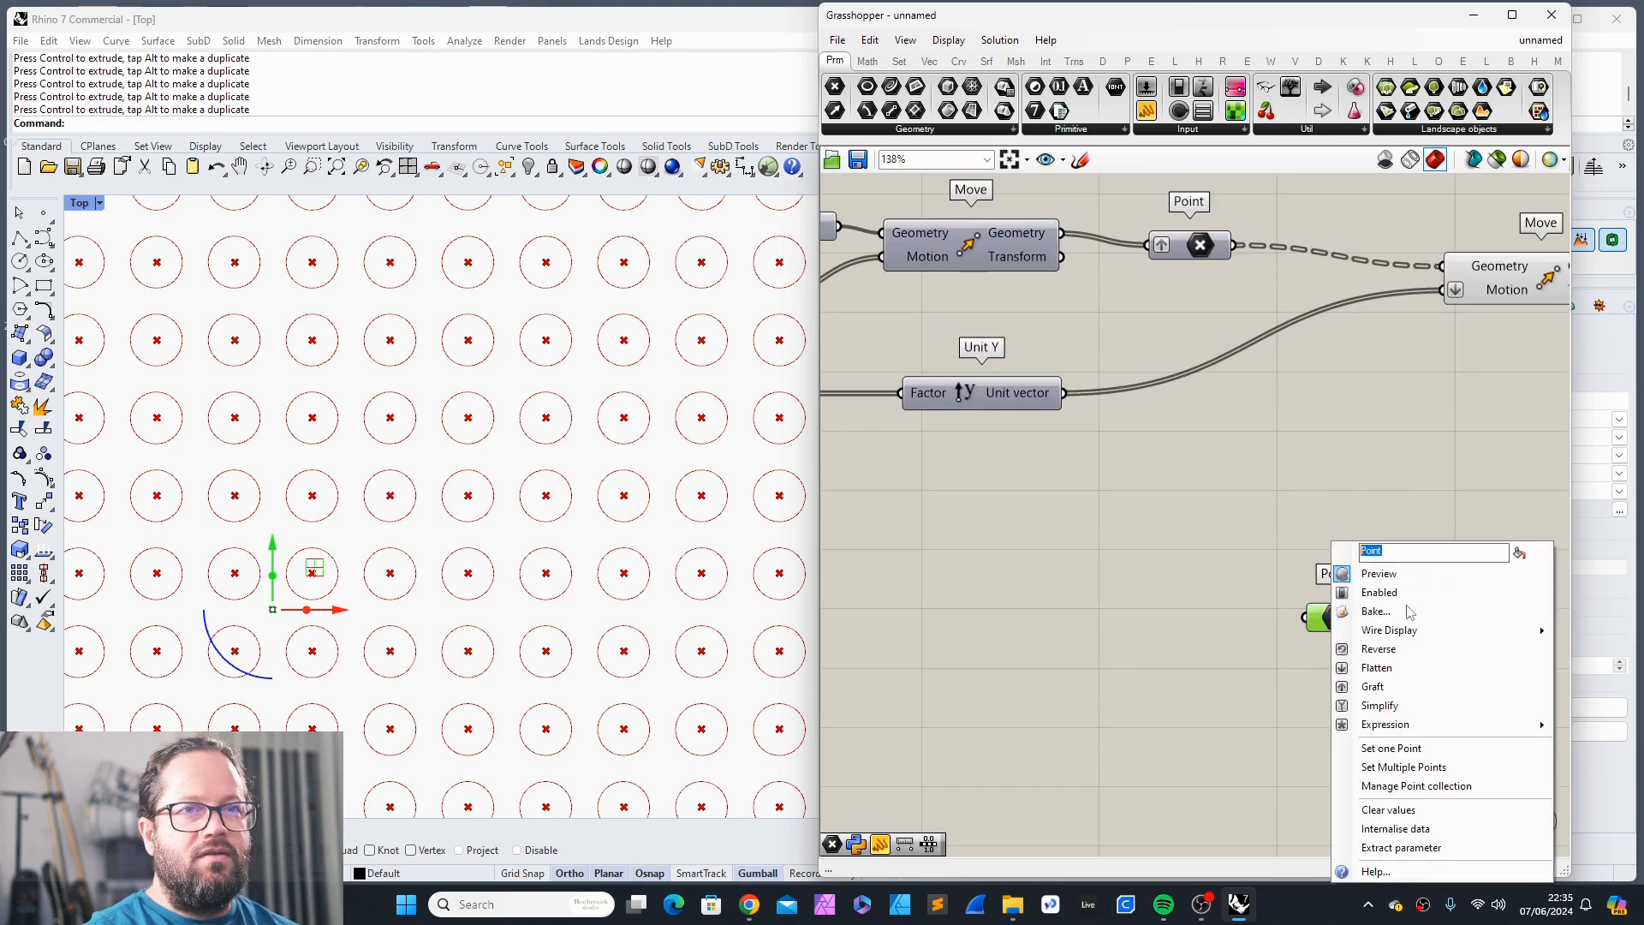
pyautogui.write('Attra')
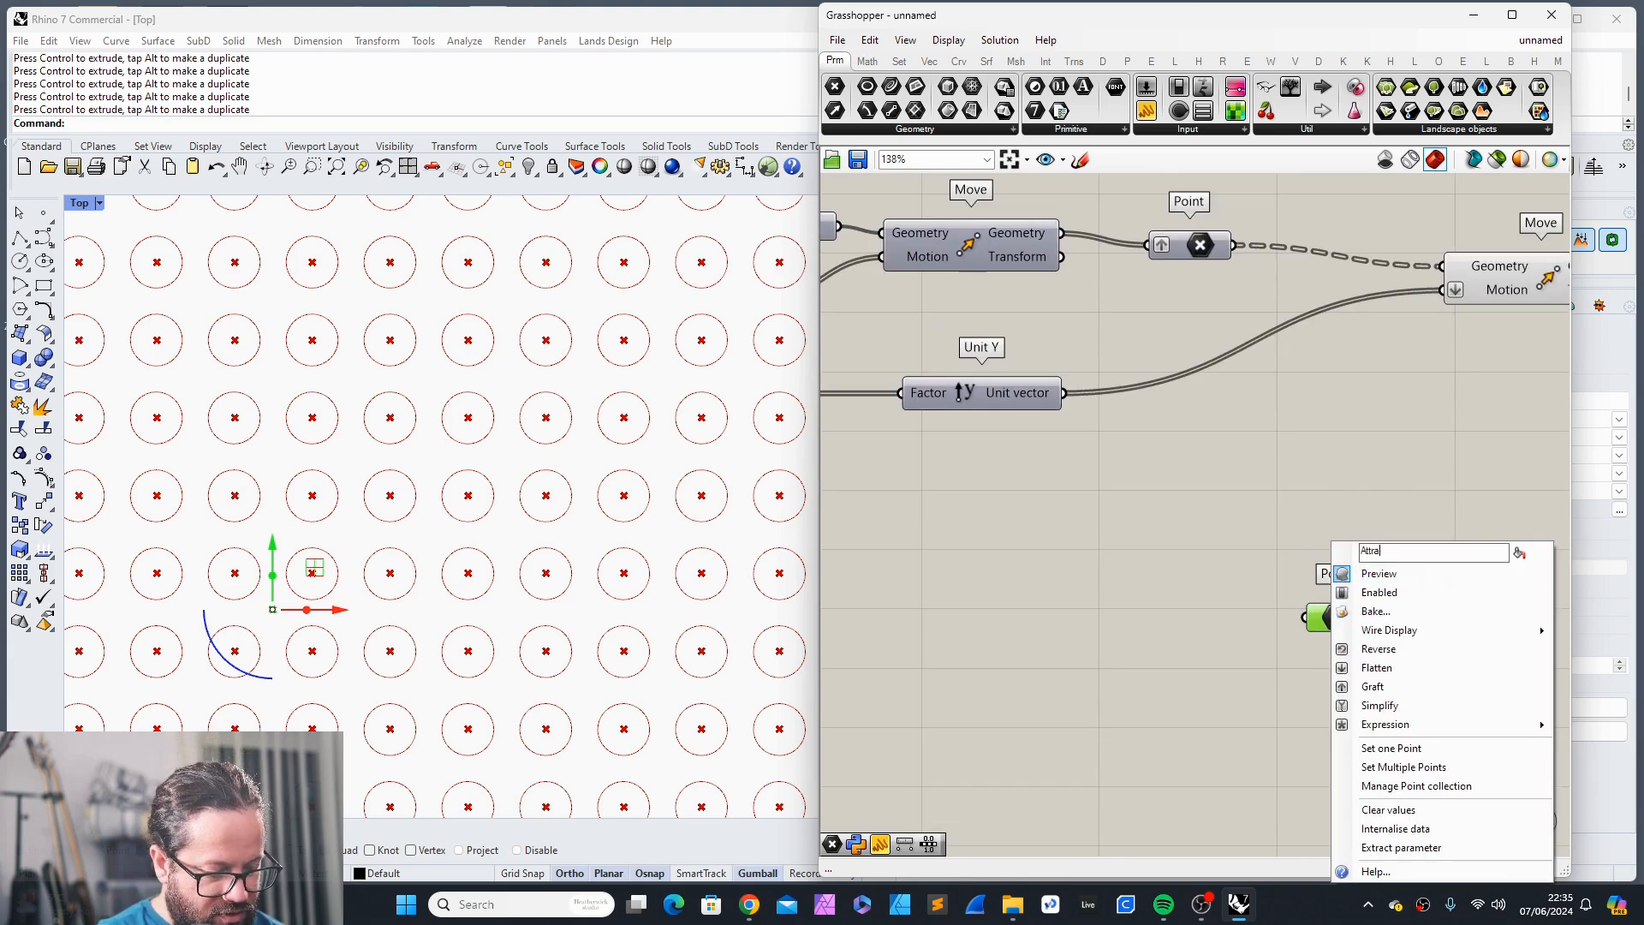
pyautogui.write('r')
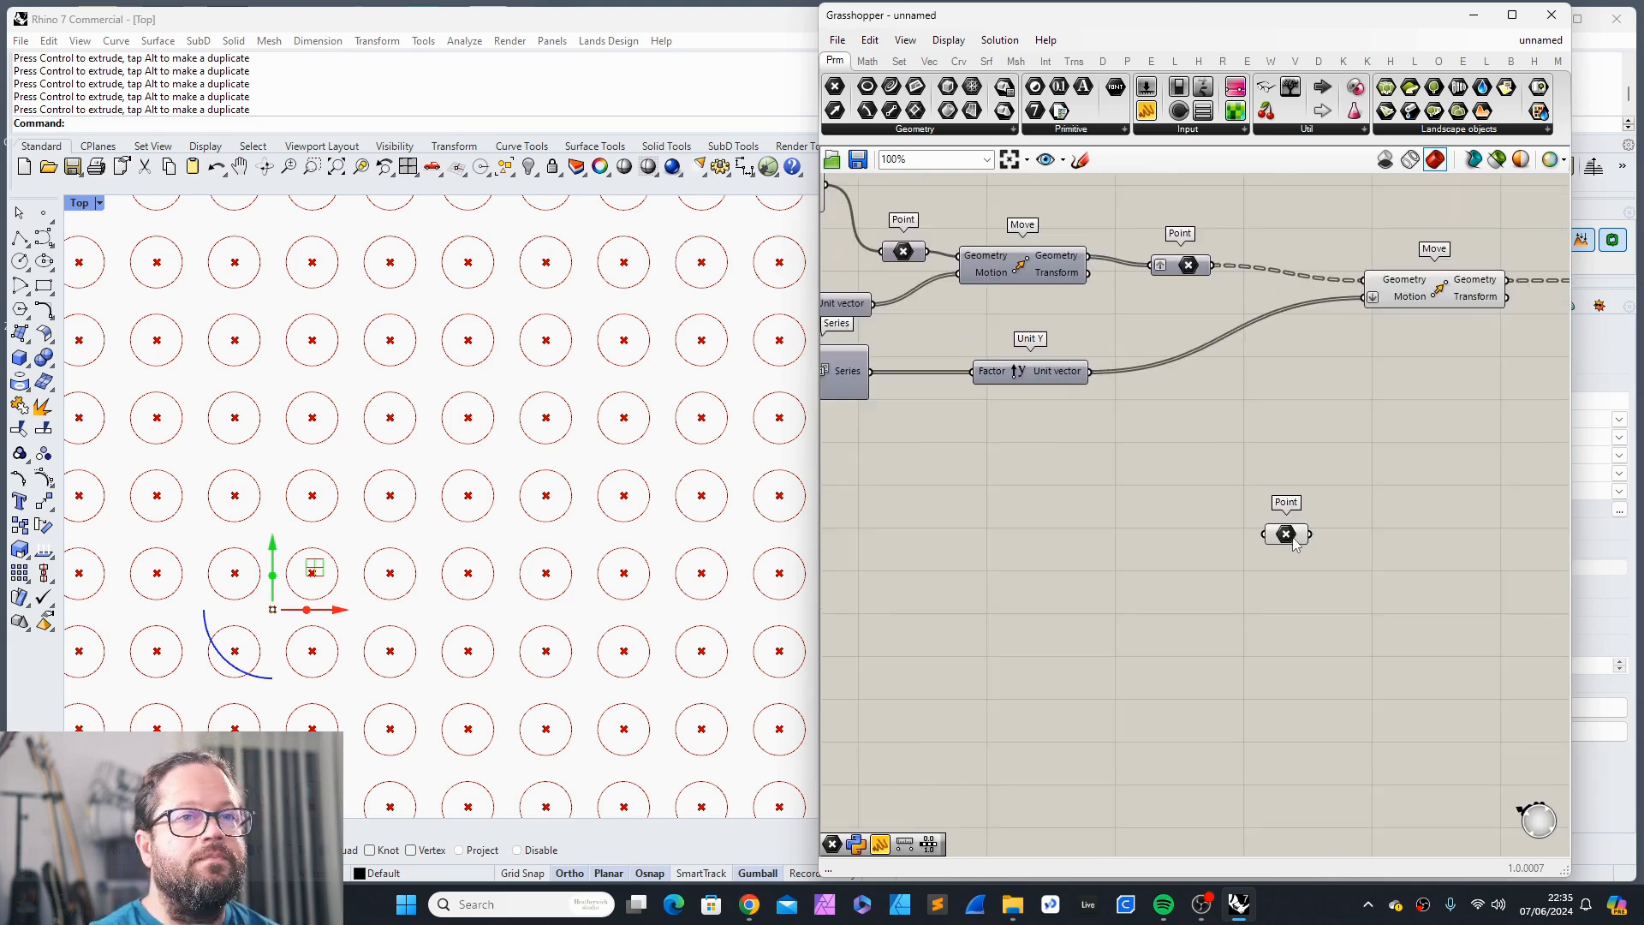
pyautogui.moveTo(1285, 536); pyautogui.dragTo(1248, 552)
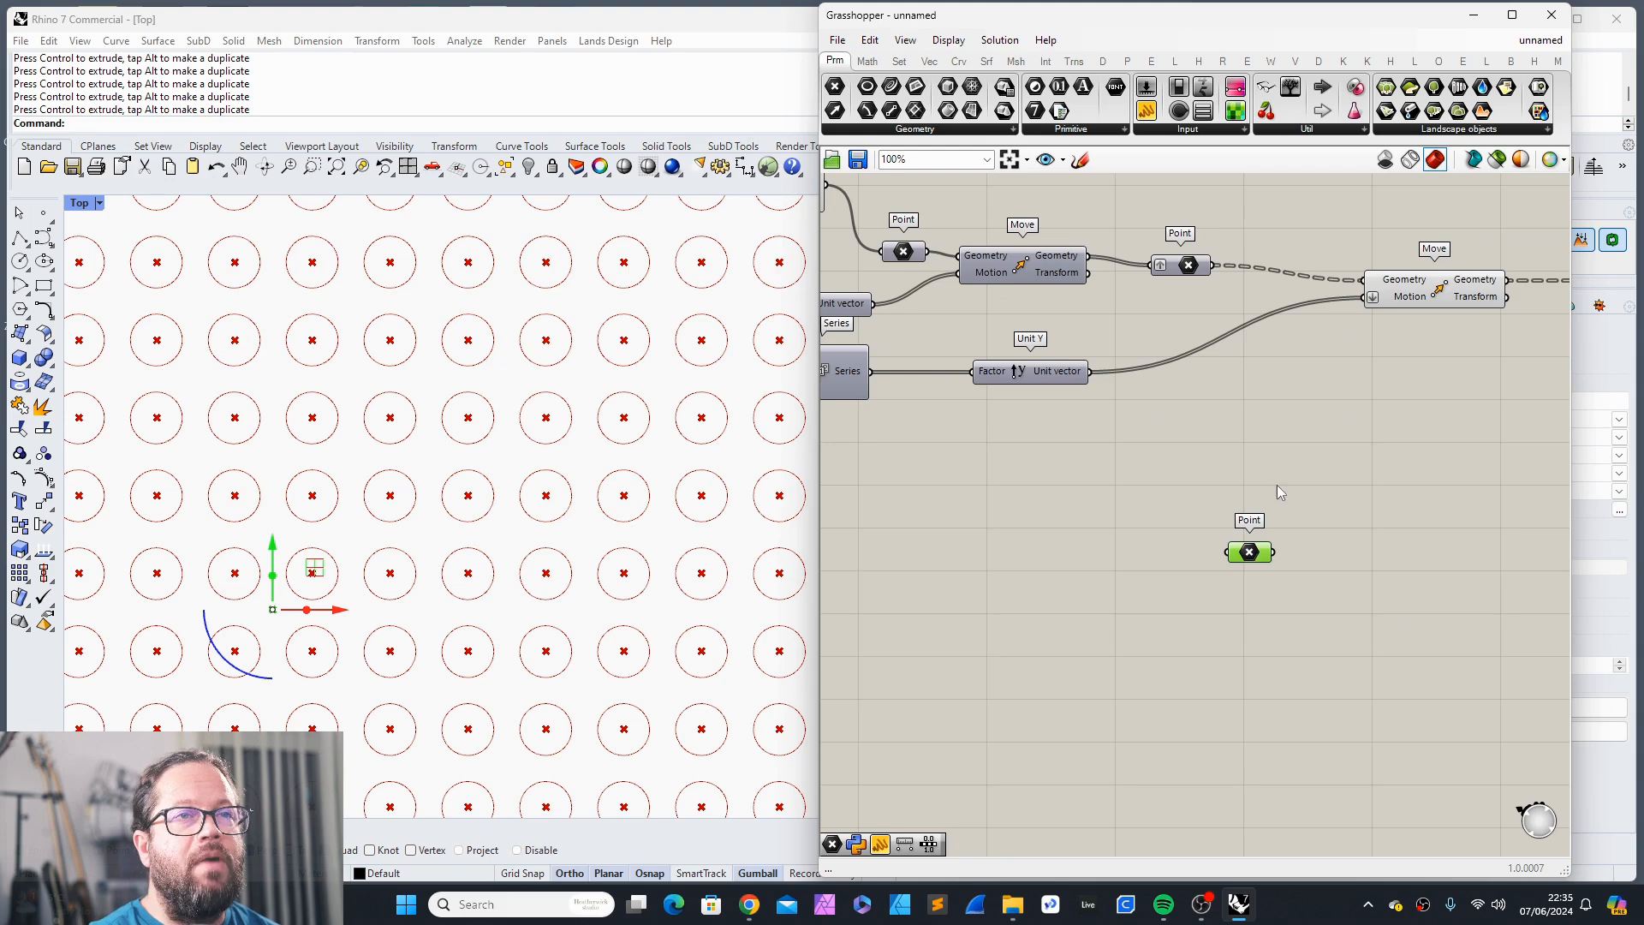
pyautogui.rightClick(1248, 552)
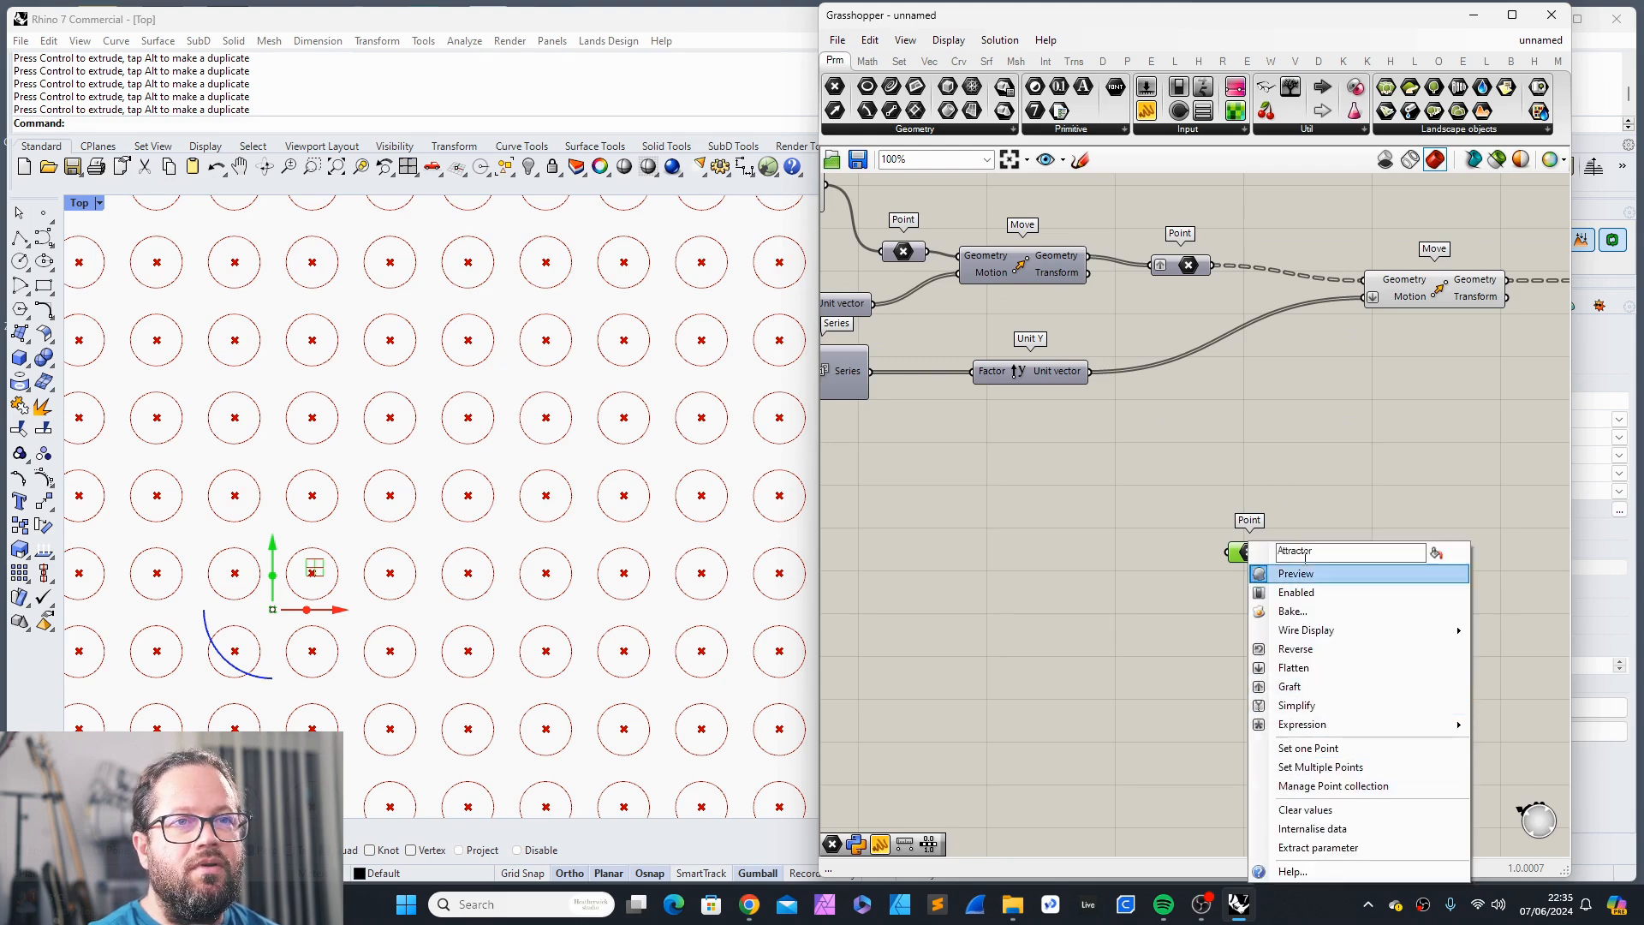
pyautogui.click(1202, 492)
# Step: Reposition the attractor Point parameter, enclose it in a group of its own, and name that group Attractor
pyautogui.moveTo(1248, 552); pyautogui.dragTo(1283, 568)
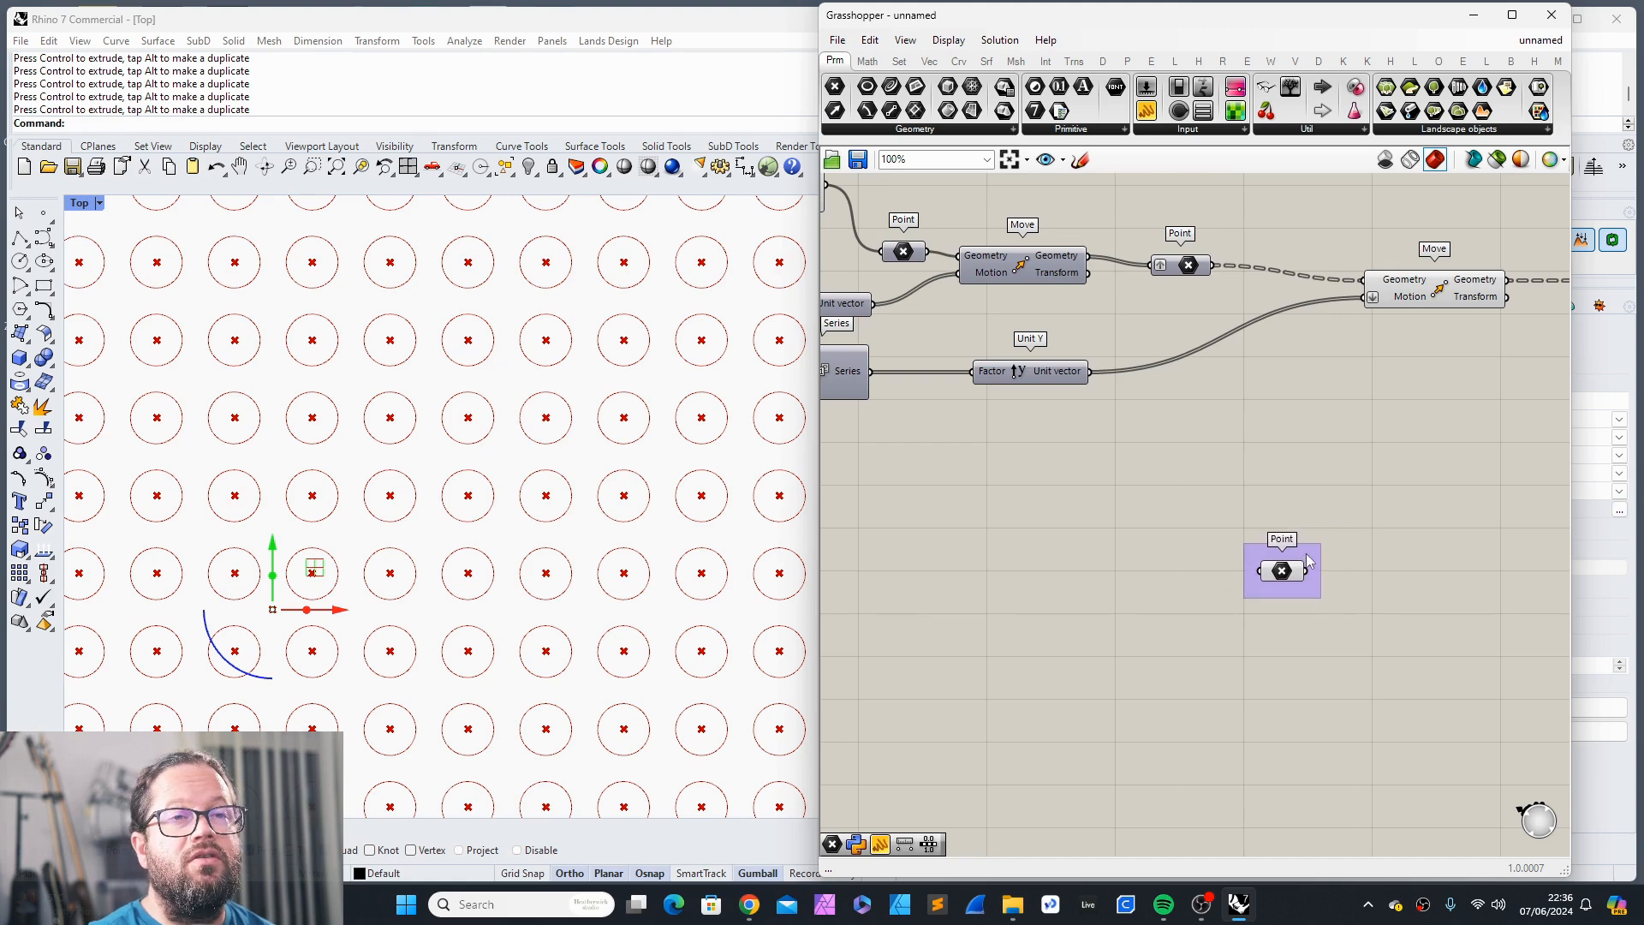
pyautogui.scroll(5, 1310, 556)
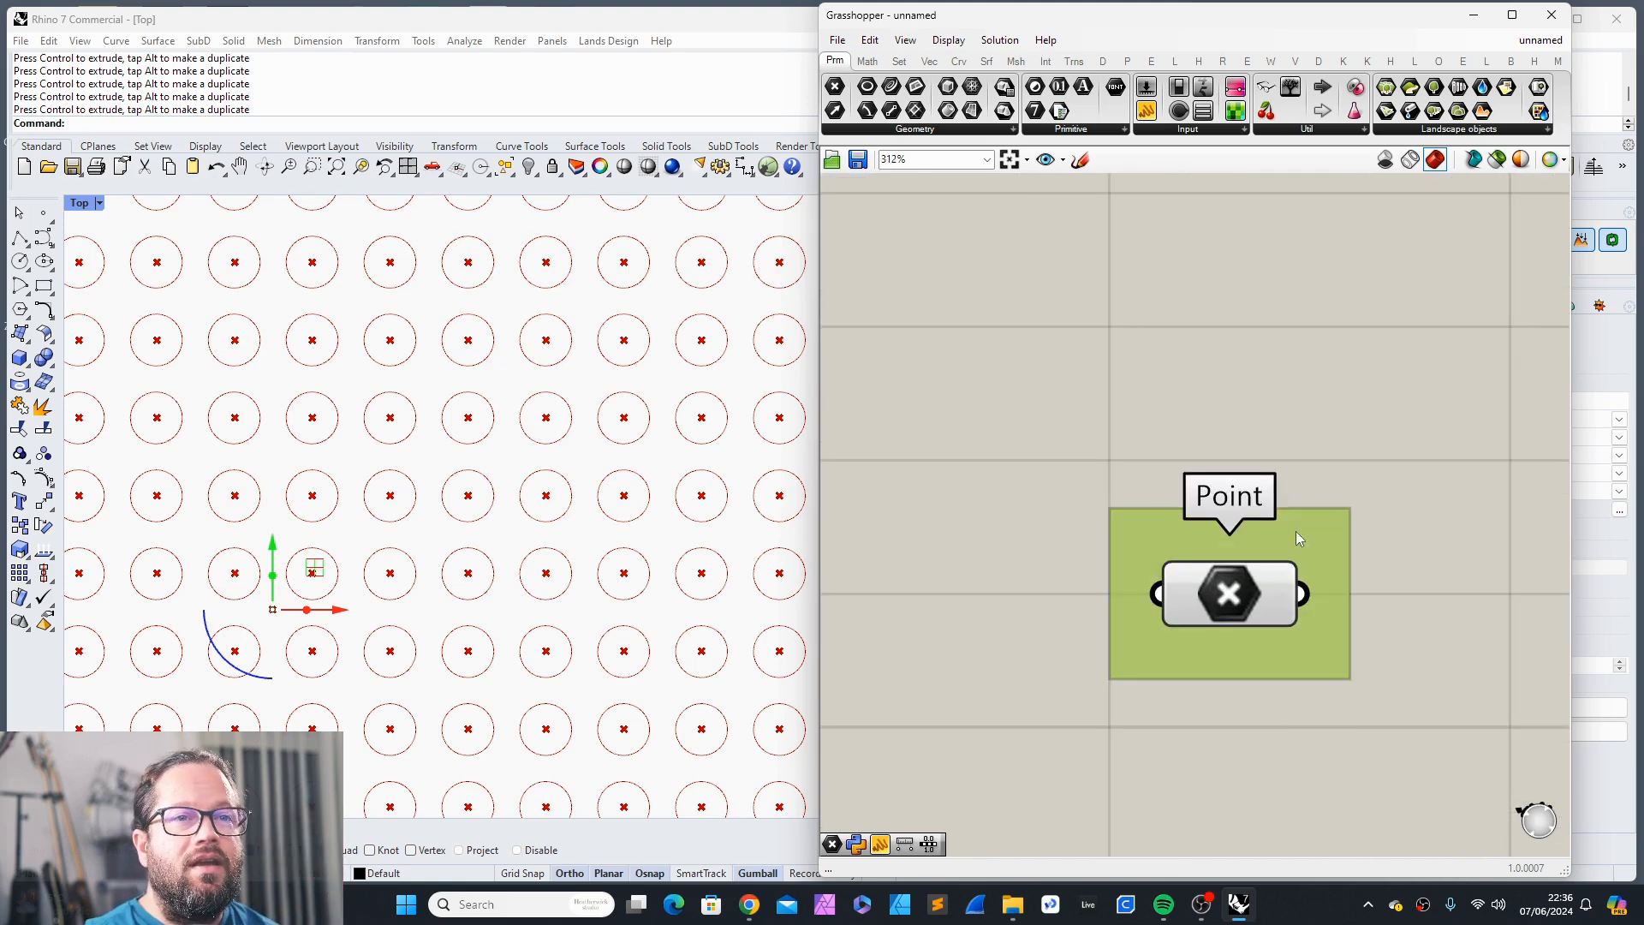
pyautogui.rightClick(1296, 531)
pyautogui.write('A')
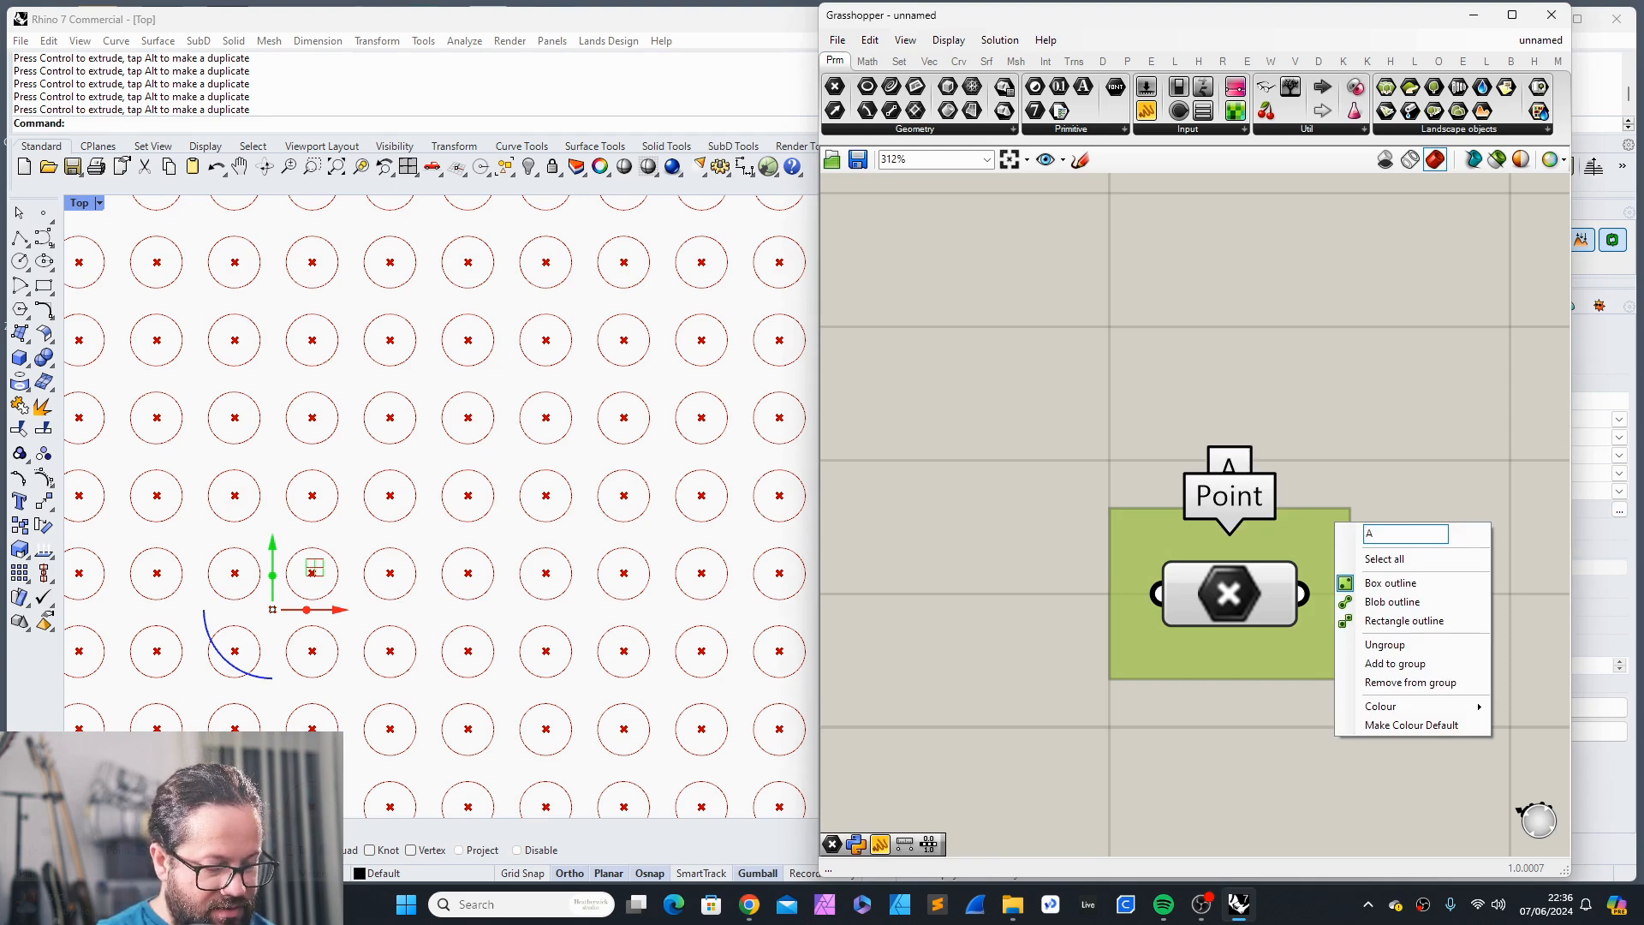
pyautogui.write('ttractor')
pyautogui.press('Return')
pyautogui.scroll(-2, 1336, 523)
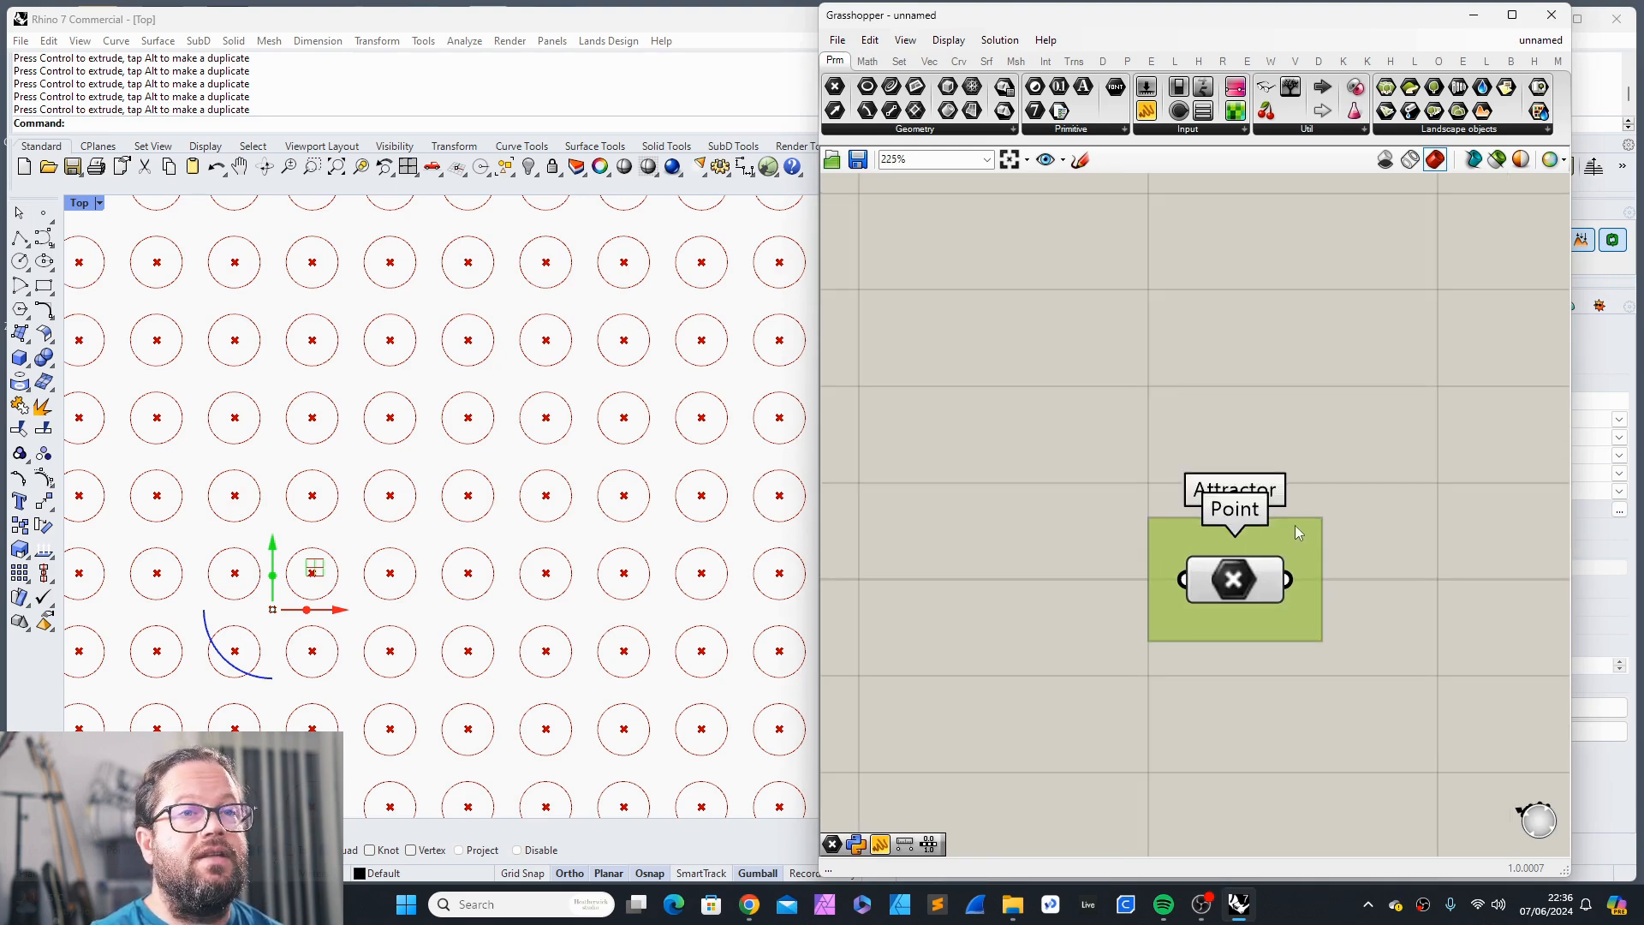
pyautogui.scroll(3, 1266, 552)
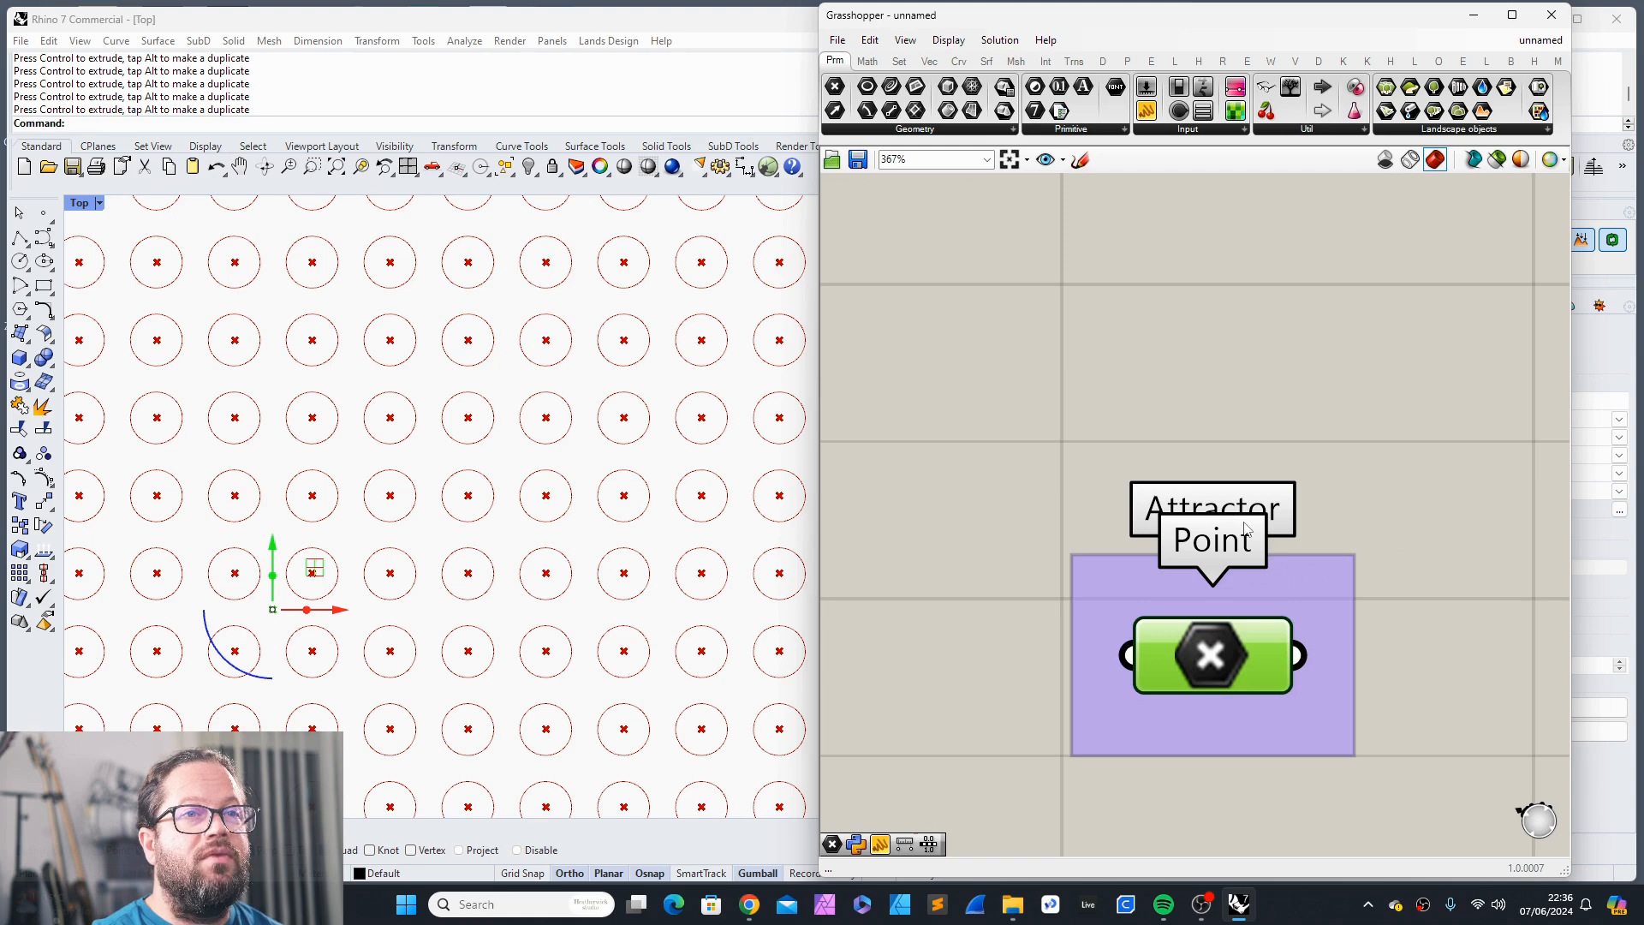
pyautogui.scroll(-3, 1246, 530)
pyautogui.click(1239, 514)
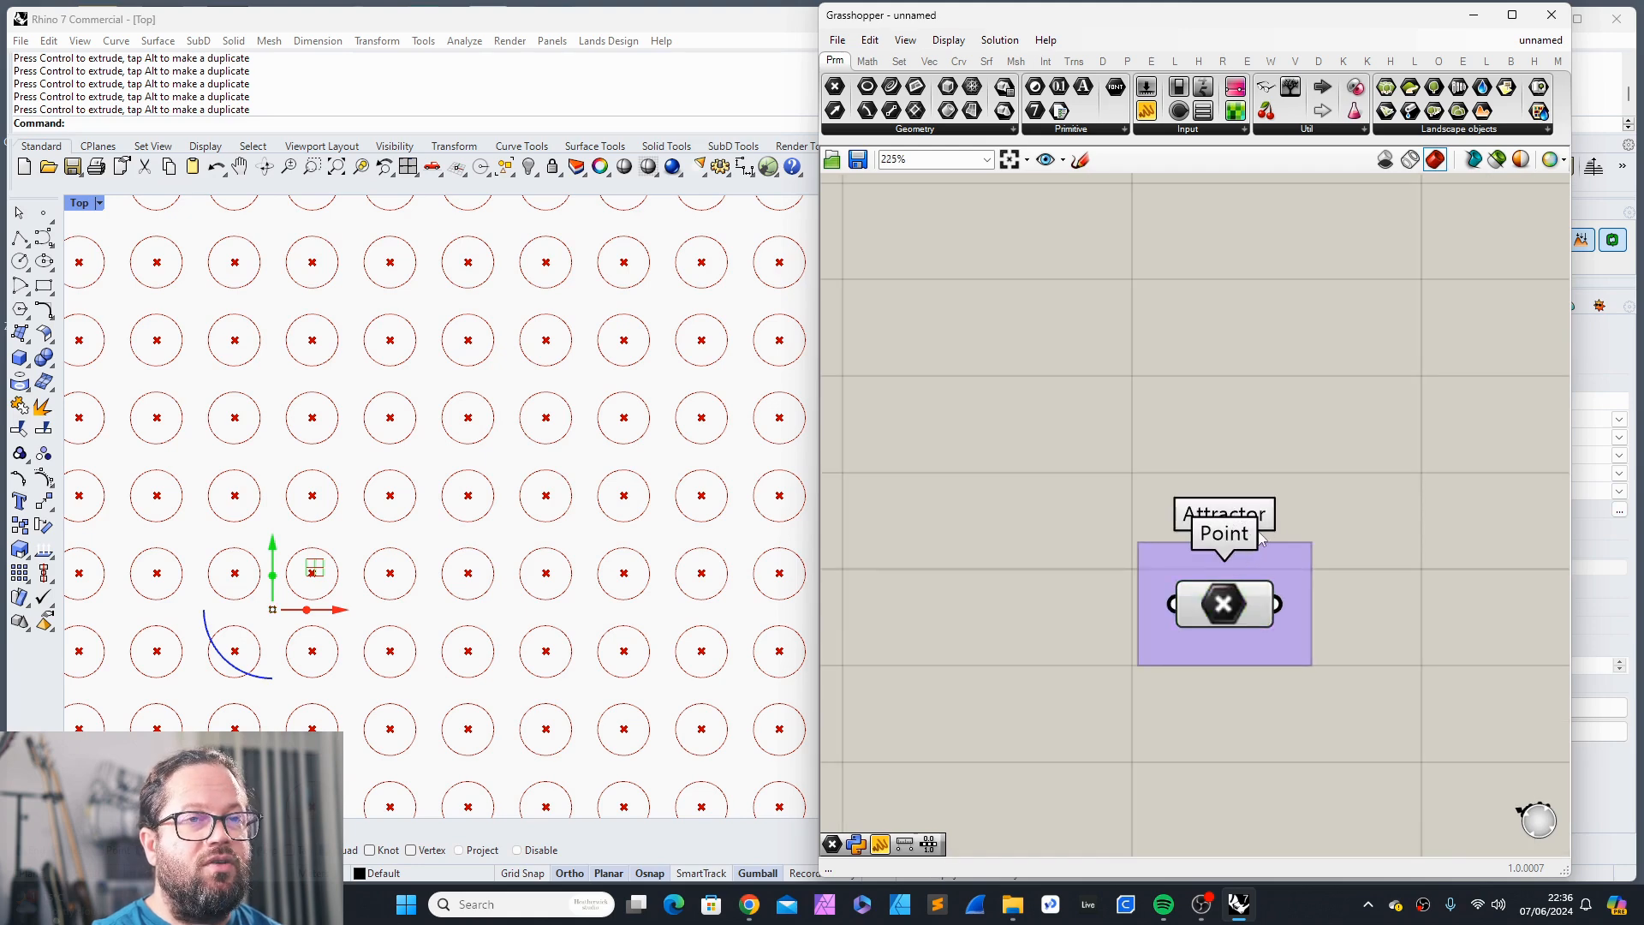
# Step: Try deleting the Exceptions component above the sliders to remove the component label overlapping the Attractor group name
pyautogui.scroll(-8, 1226, 535)
pyautogui.scroll(7, 1168, 583)
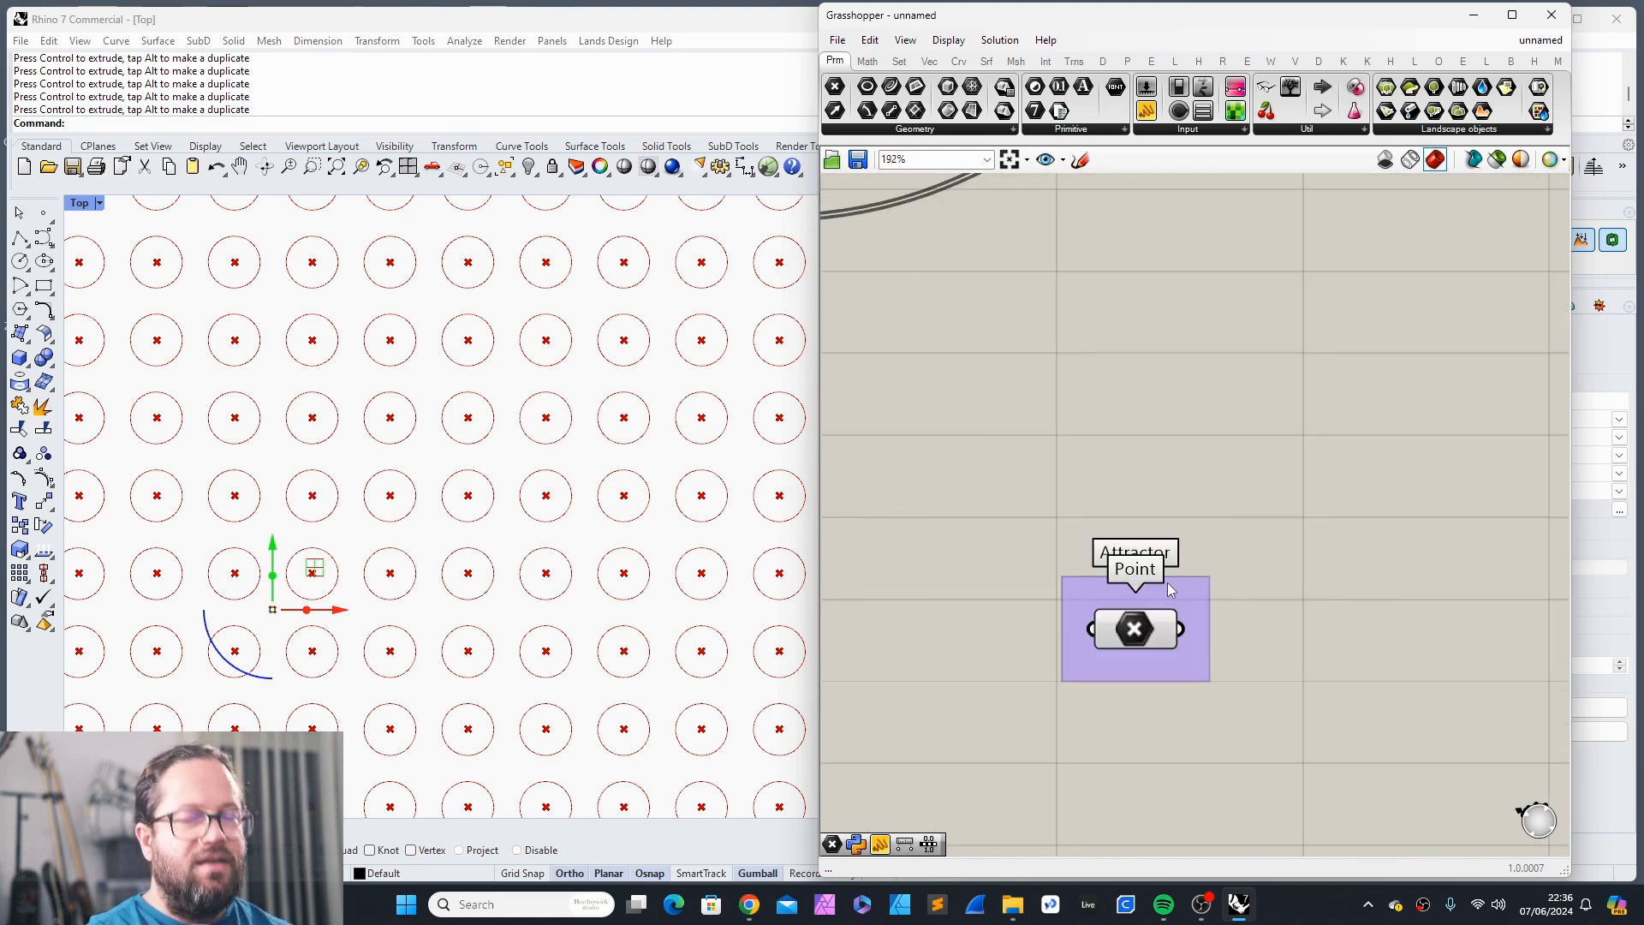
pyautogui.scroll(-4, 1233, 496)
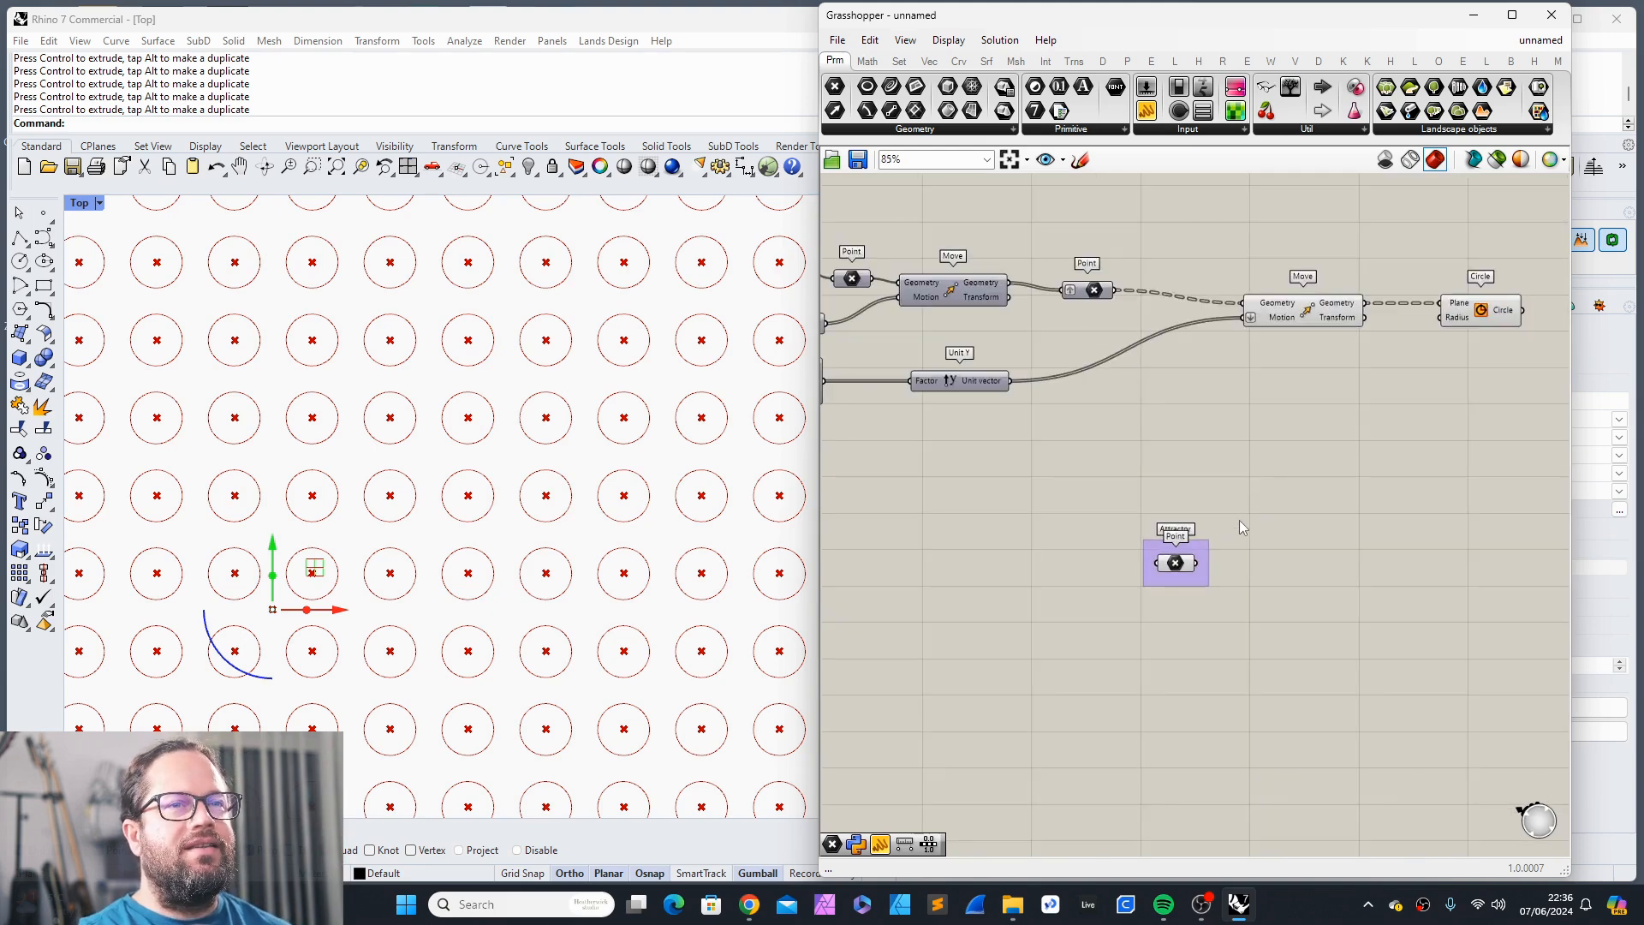
pyautogui.scroll(2, 1265, 583)
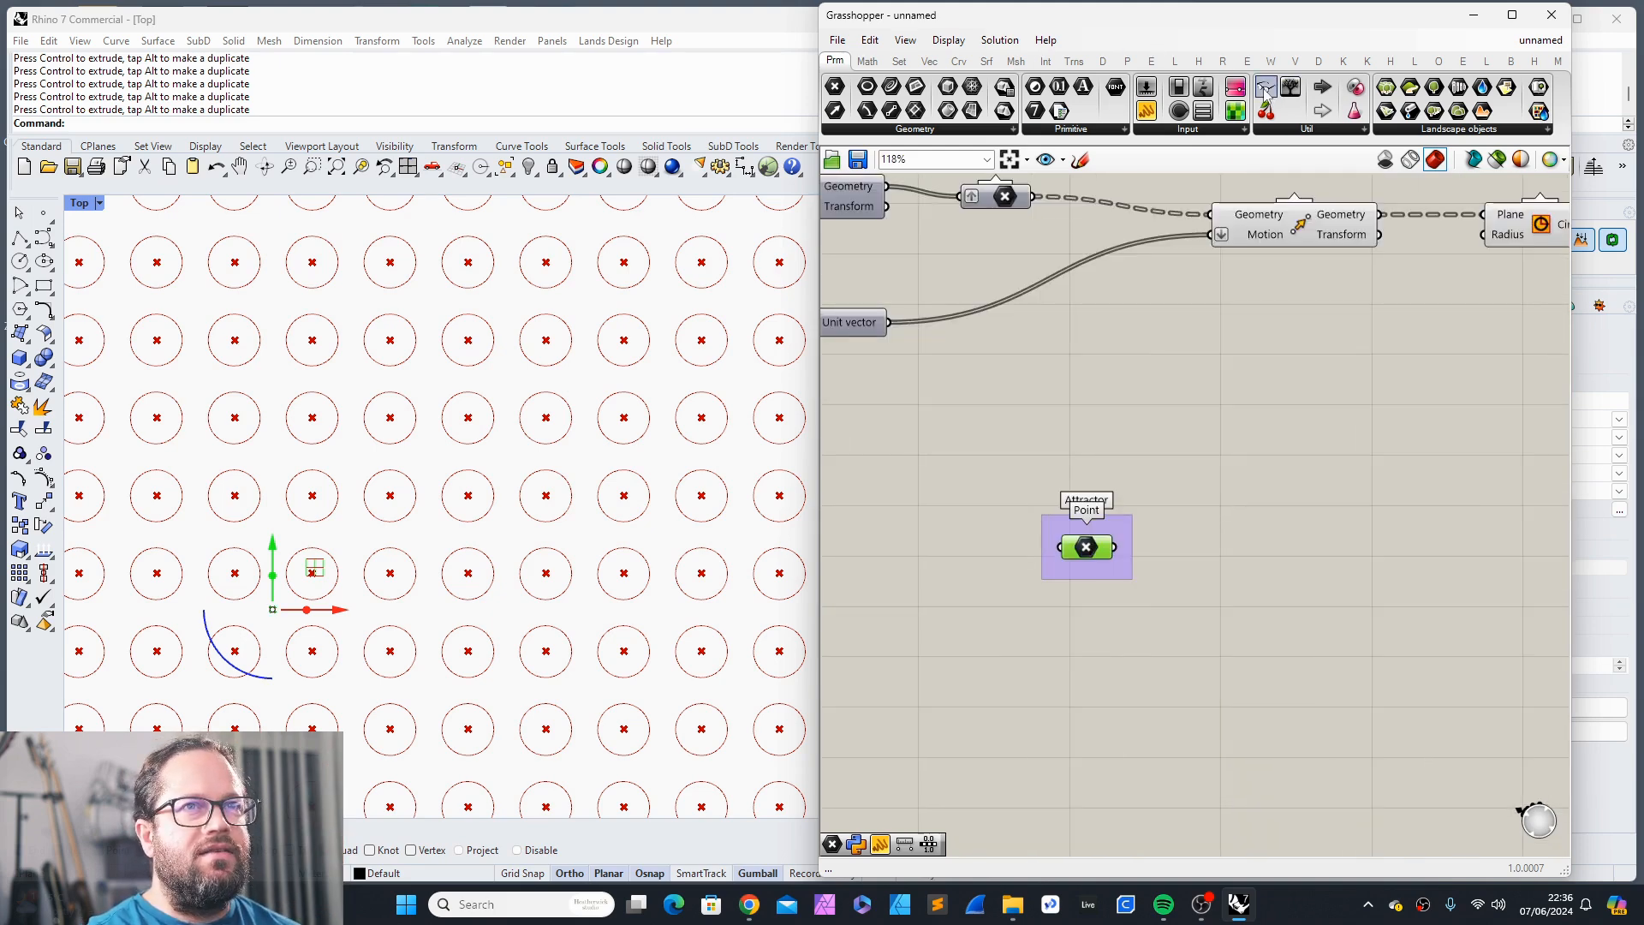
pyautogui.scroll(-3, 1338, 467)
pyautogui.scroll(3, 1064, 373)
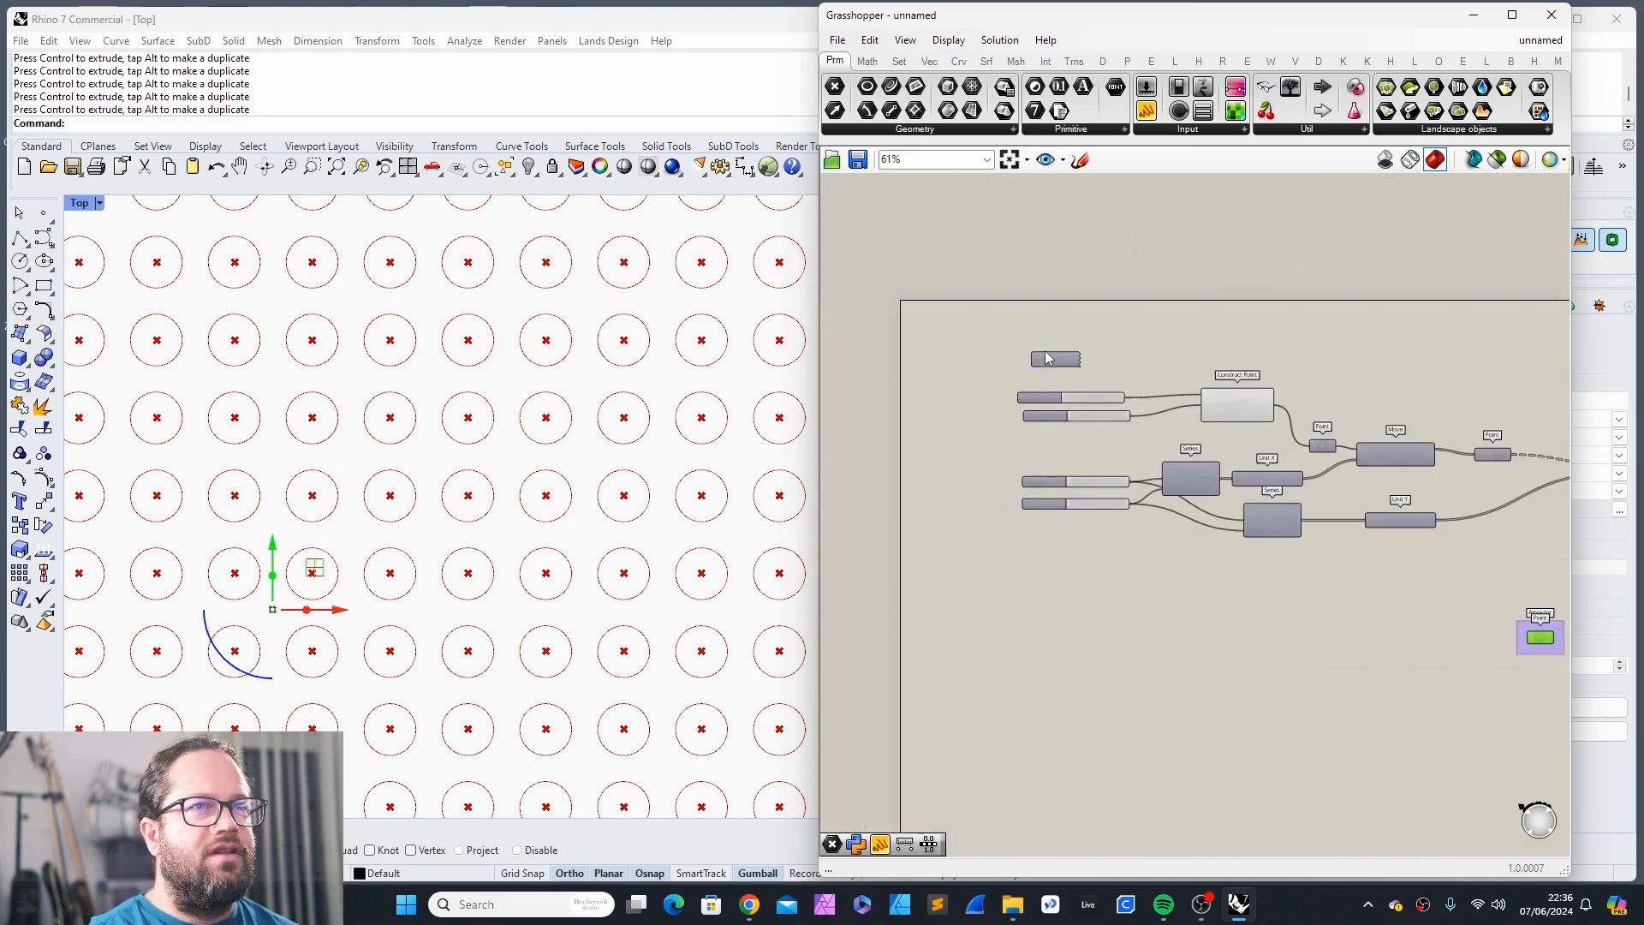
pyautogui.press('Delete')
pyautogui.scroll(-5, 1081, 381)
pyautogui.scroll(8, 1529, 613)
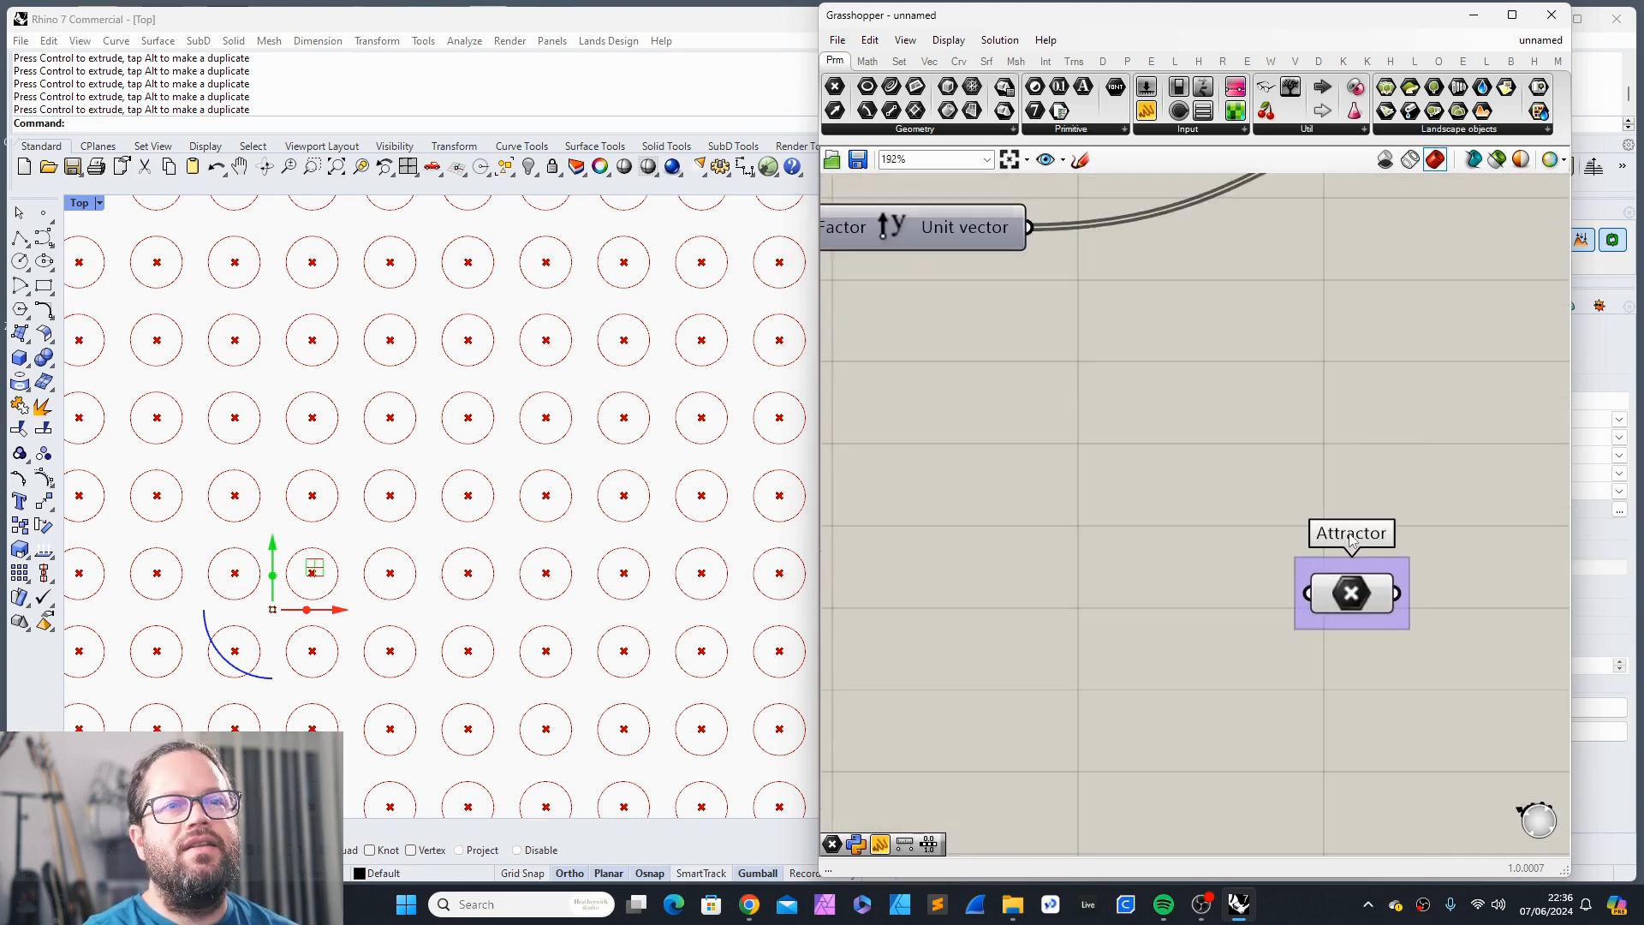
pyautogui.scroll(-5, 1233, 546)
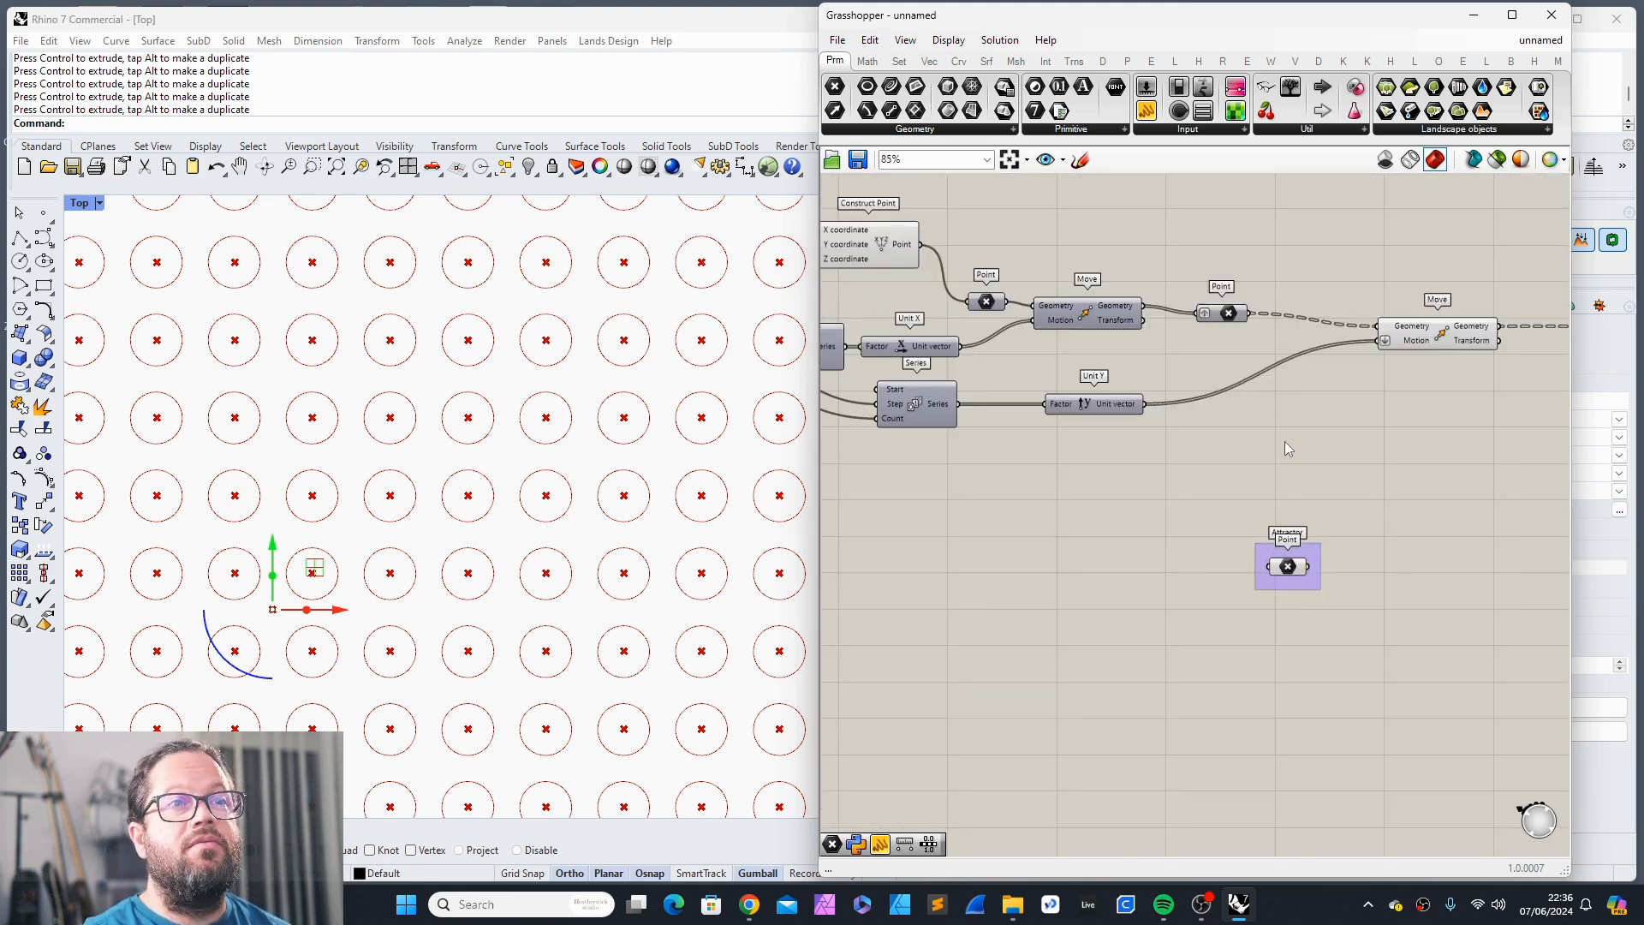
pyautogui.scroll(3, 1363, 531)
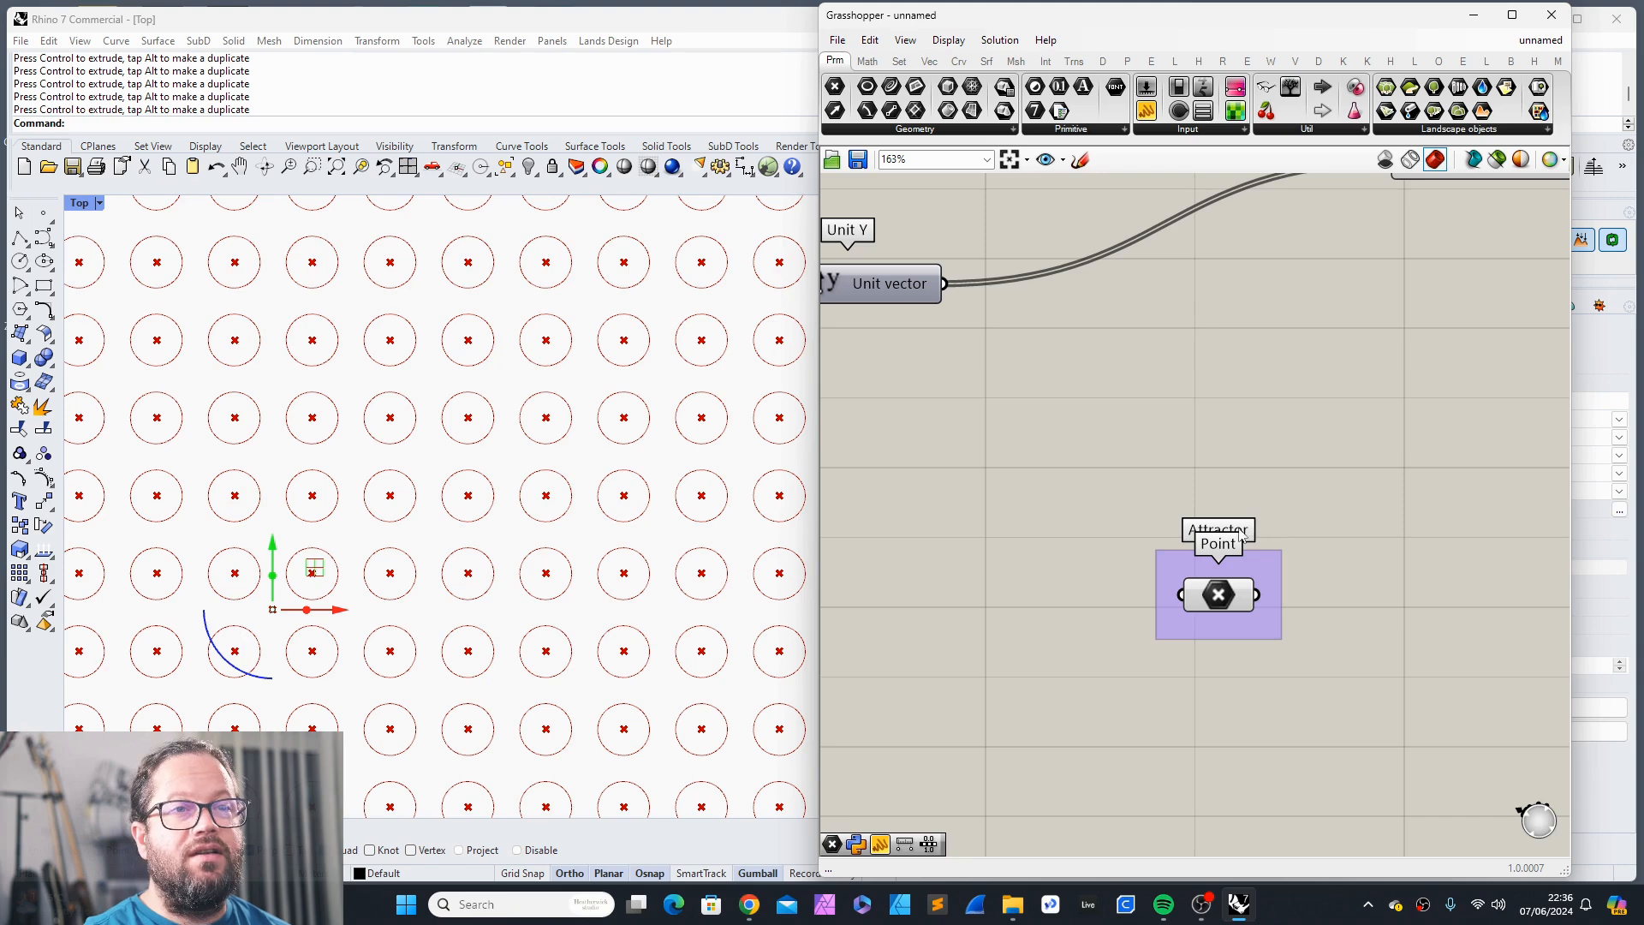
# Step: Turn off the preview of the Move component feeding the Circle so that its point markers no longer display
pyautogui.scroll(-4, 1241, 532)
pyautogui.click(1295, 353)
pyautogui.rightClick(1299, 353)
pyautogui.click(1341, 384)
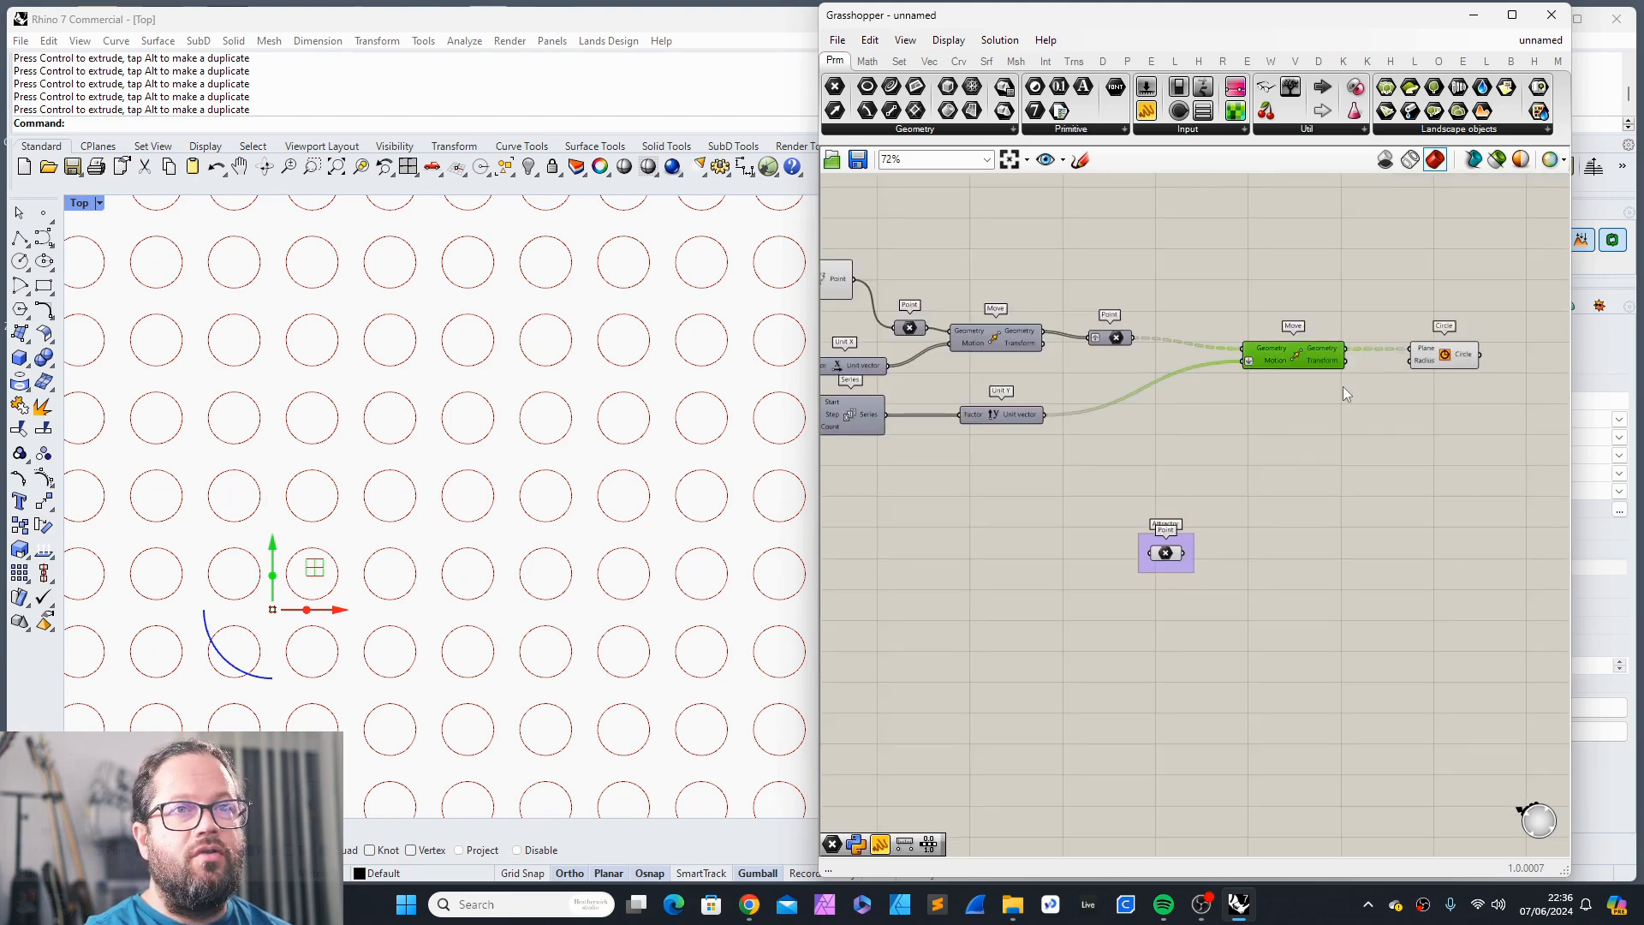
pyautogui.scroll(-6, 477, 543)
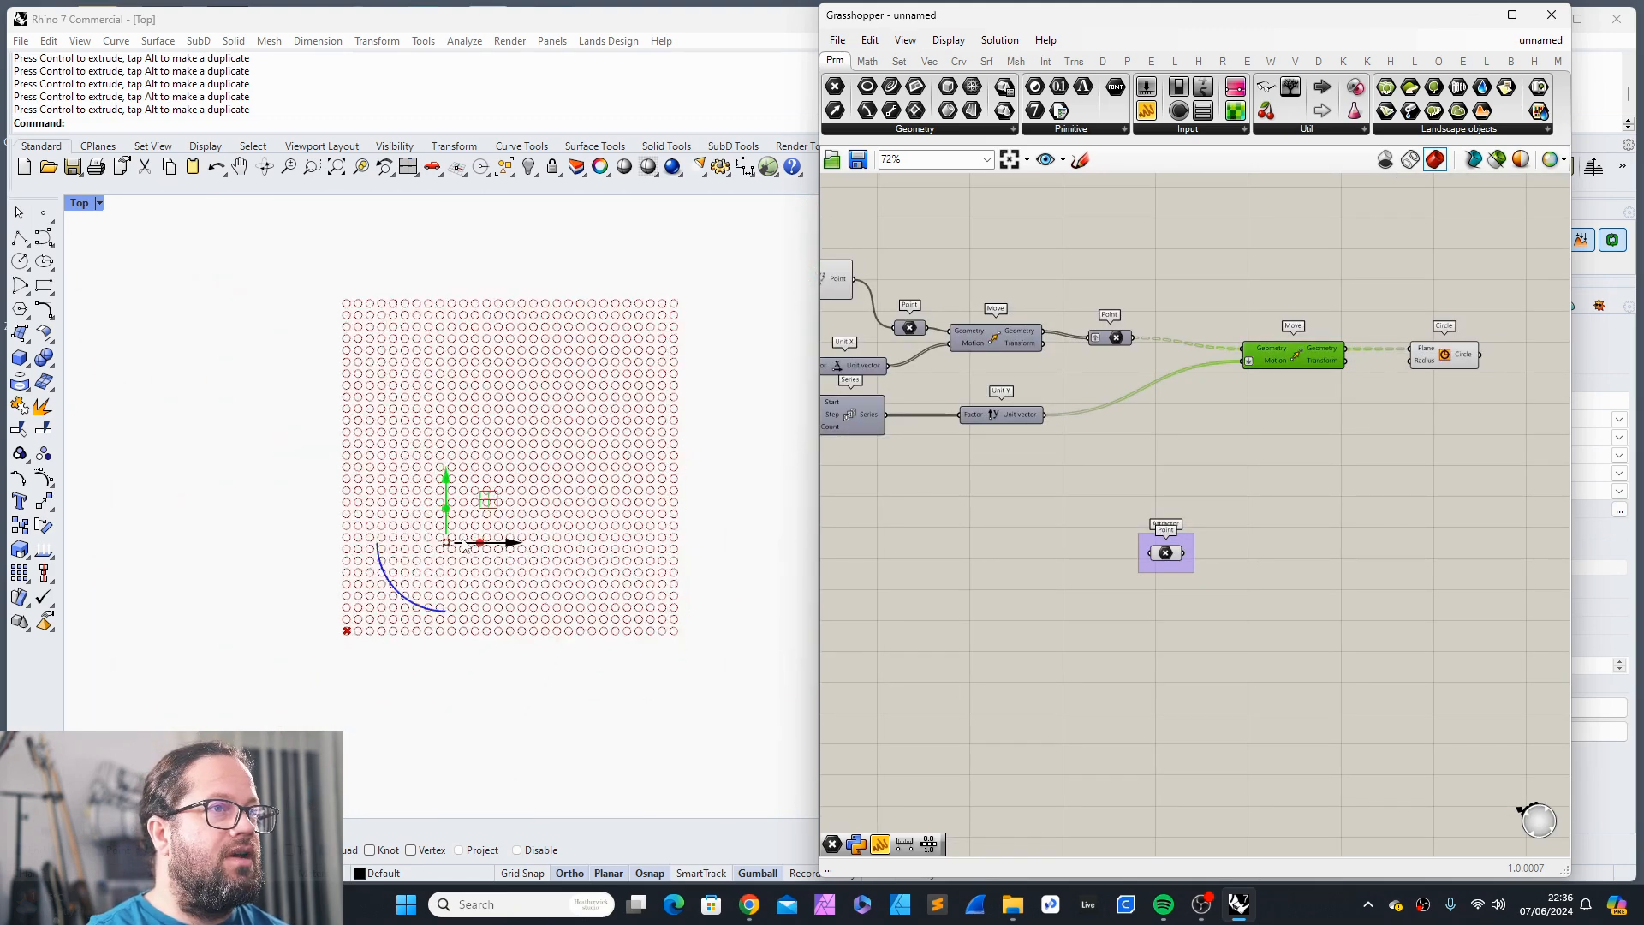
pyautogui.scroll(2, 559, 484)
pyautogui.click(1226, 403)
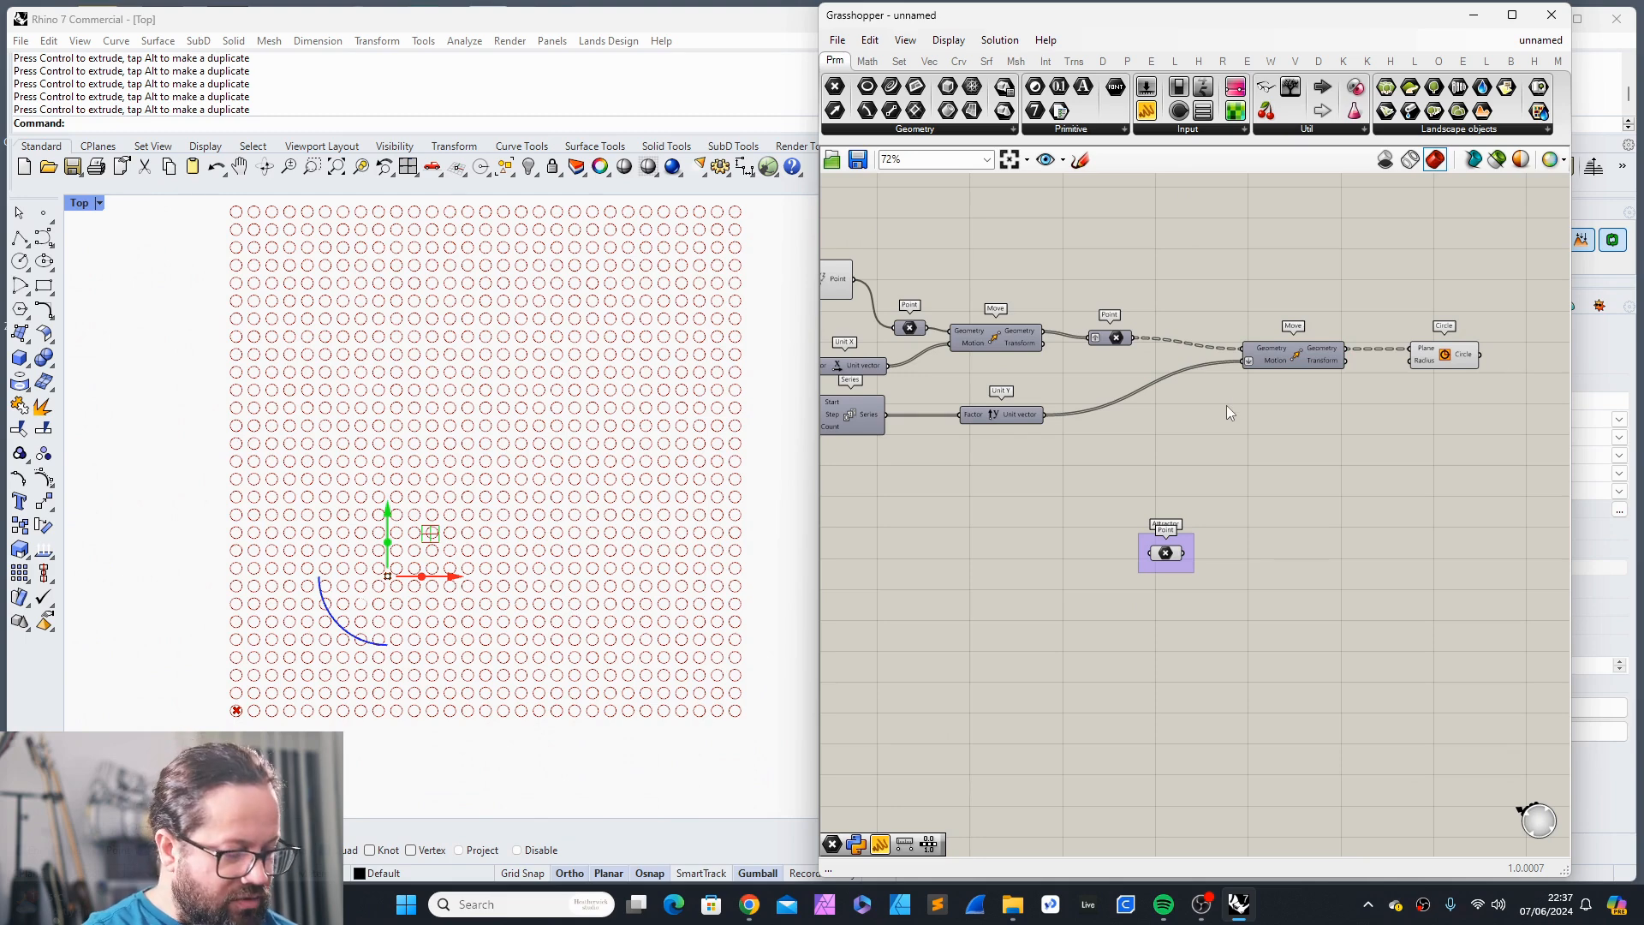
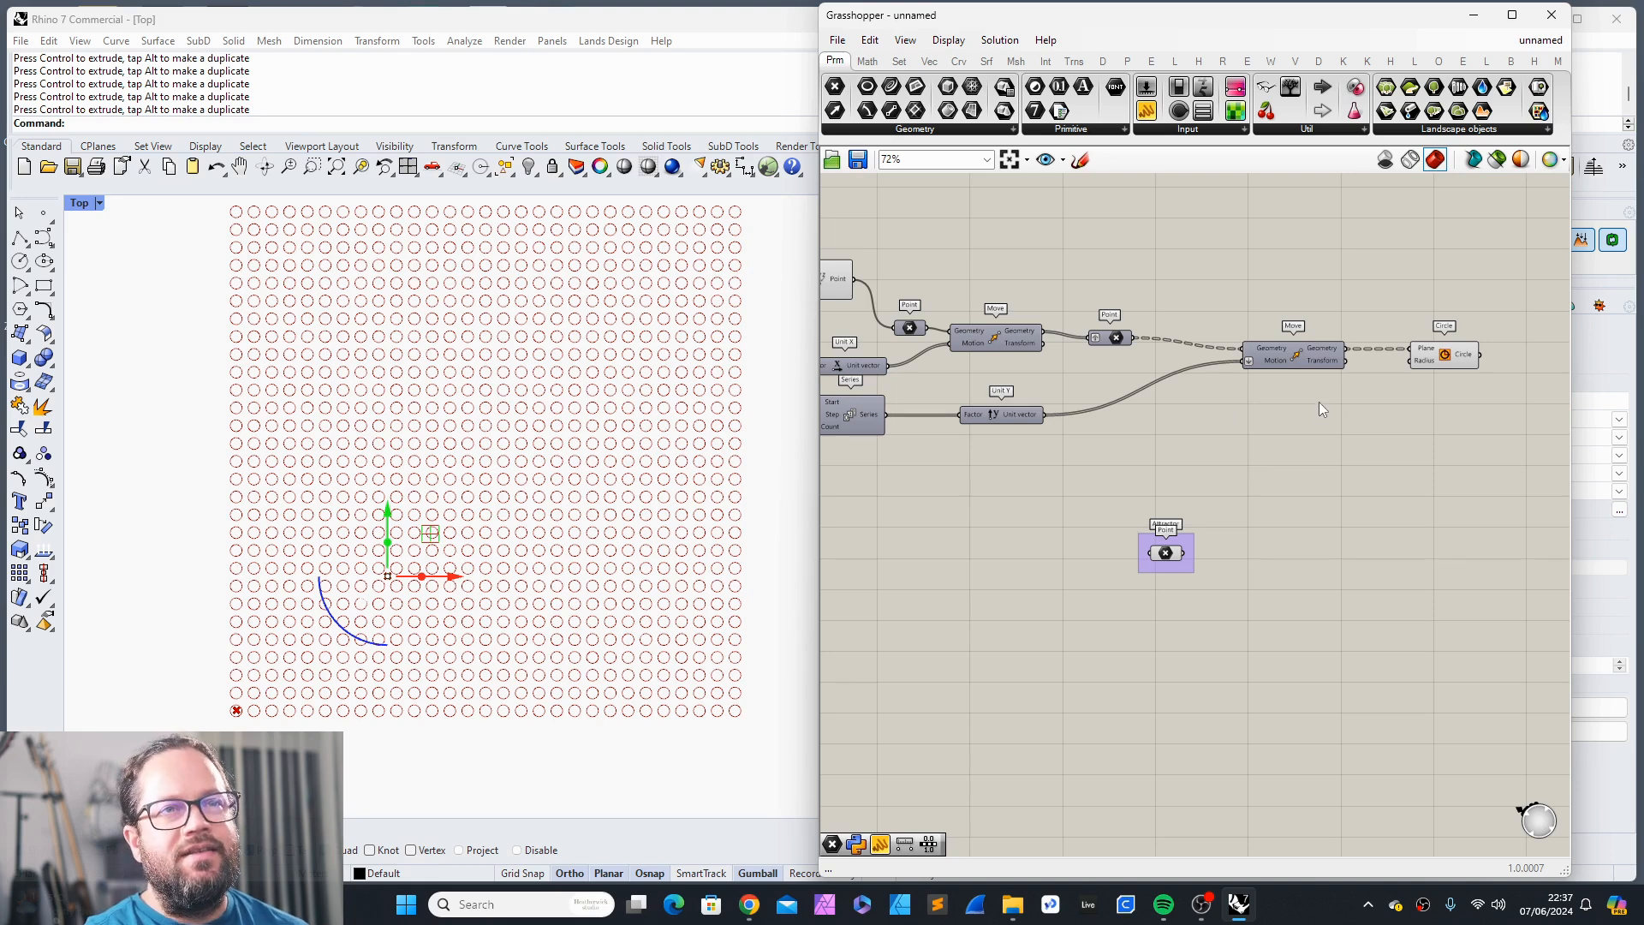
# Step: Add a Distance component and feed it the Attractor point as Point A and the final Move's Geometry output as Point B
pyautogui.moveTo(1295, 354); pyautogui.dragTo(1257, 354)
pyautogui.moveTo(1163, 554); pyautogui.dragTo(1246, 535)
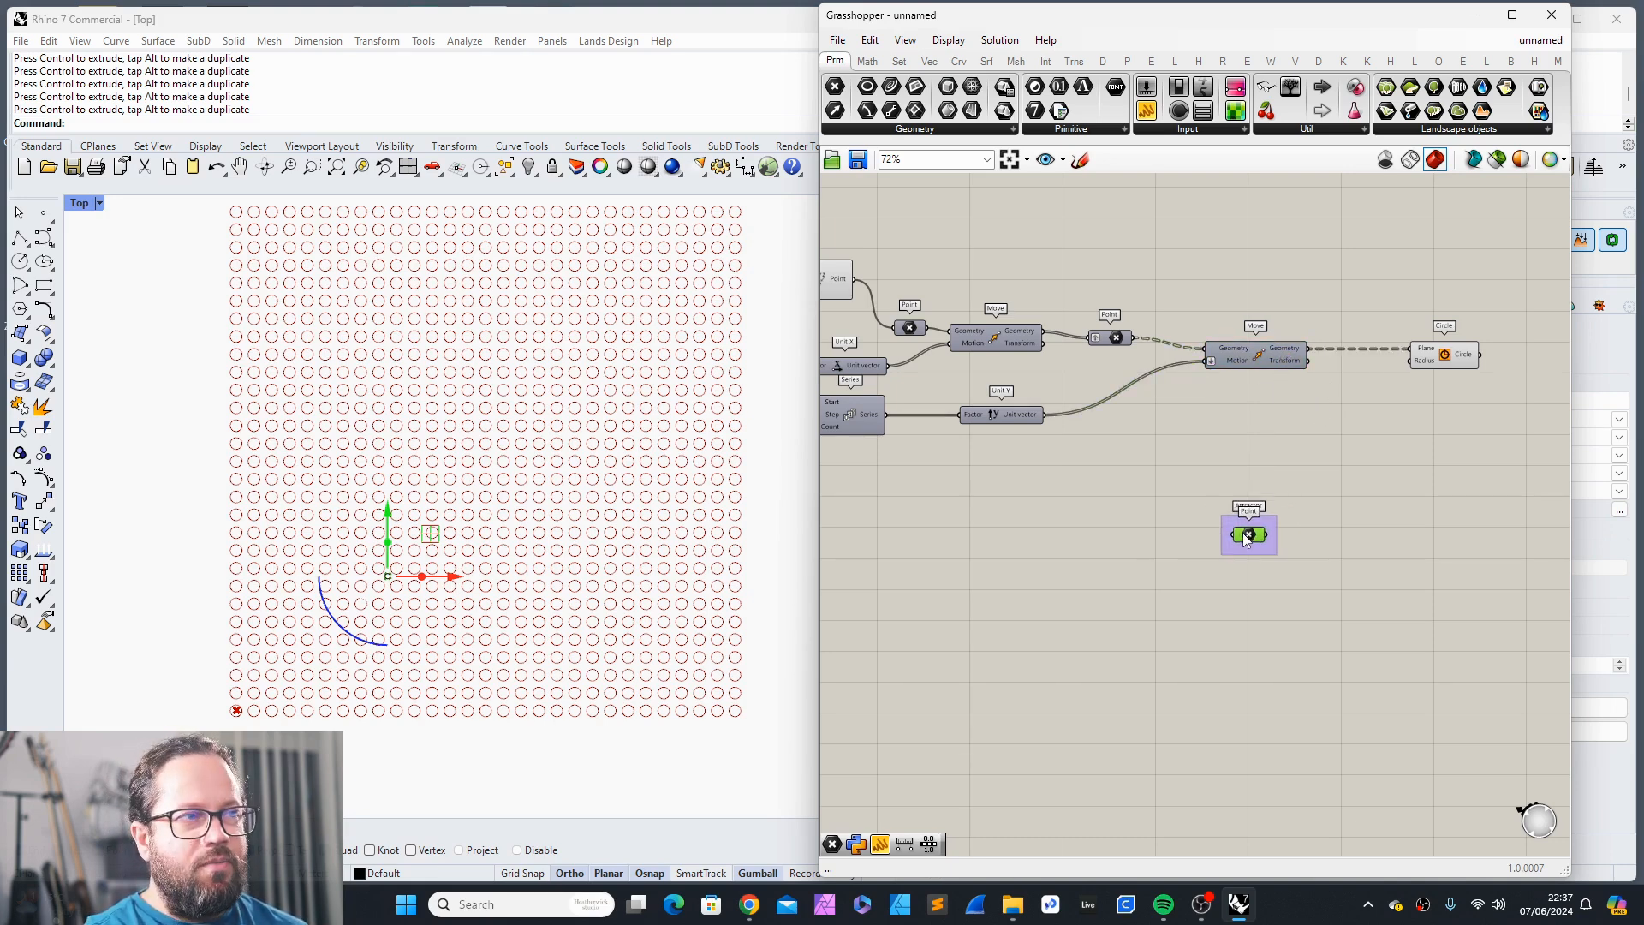
pyautogui.doubleClick(1294, 462)
pyautogui.write('dis')
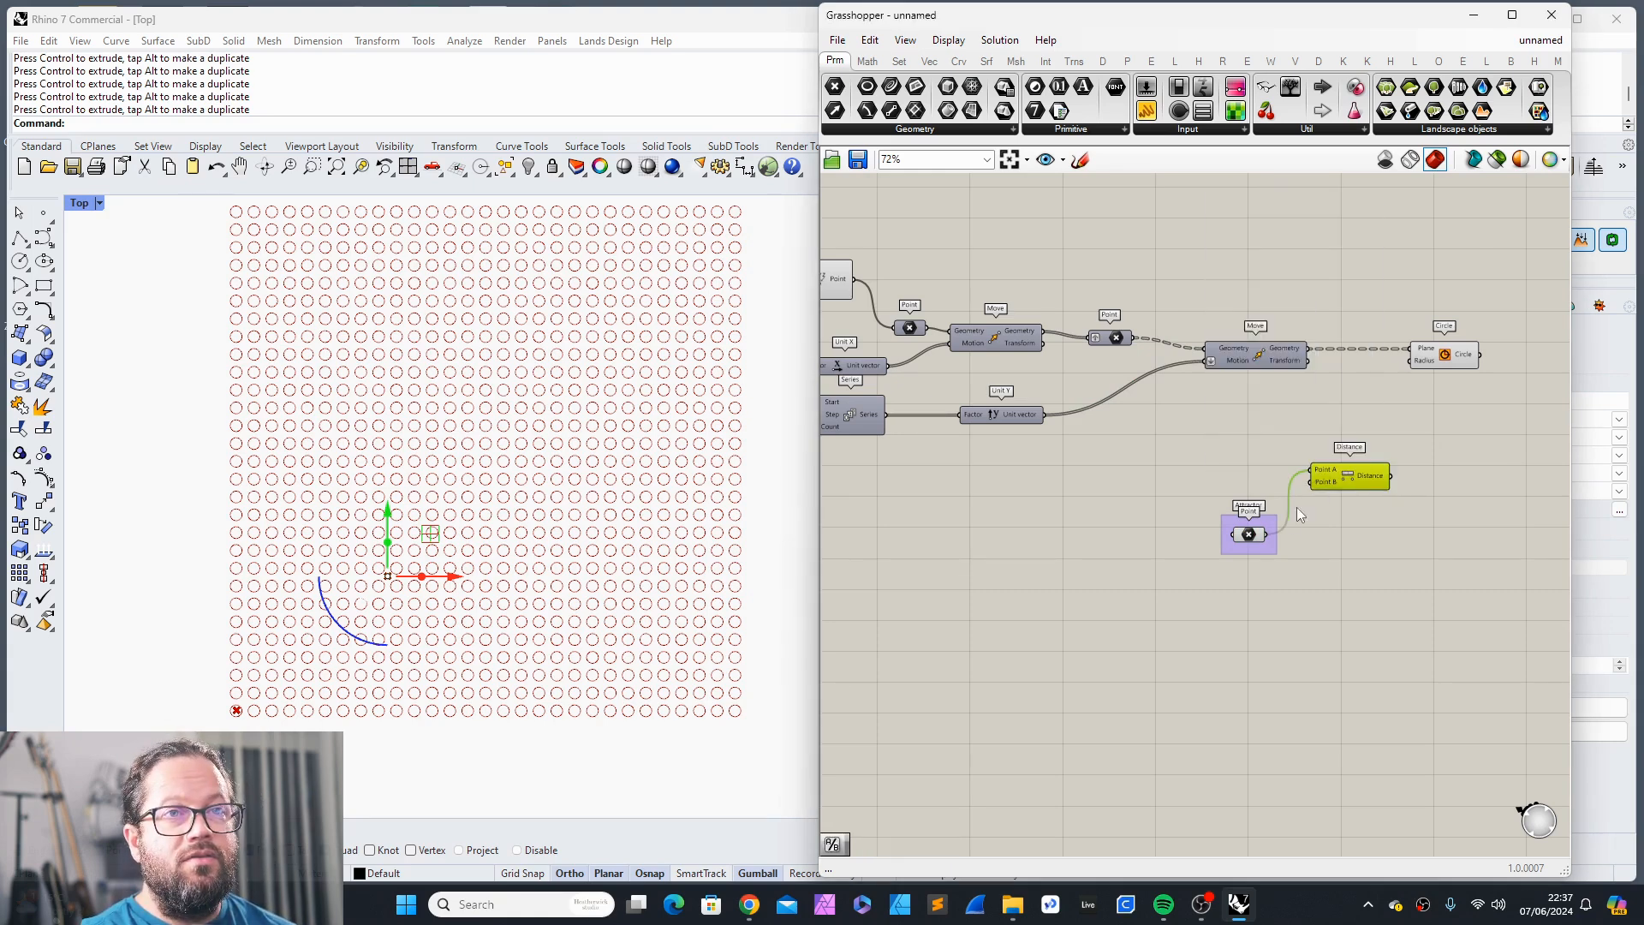
pyautogui.moveTo(1249, 539); pyautogui.dragTo(1234, 526)
pyautogui.moveTo(1346, 486); pyautogui.dragTo(1369, 504)
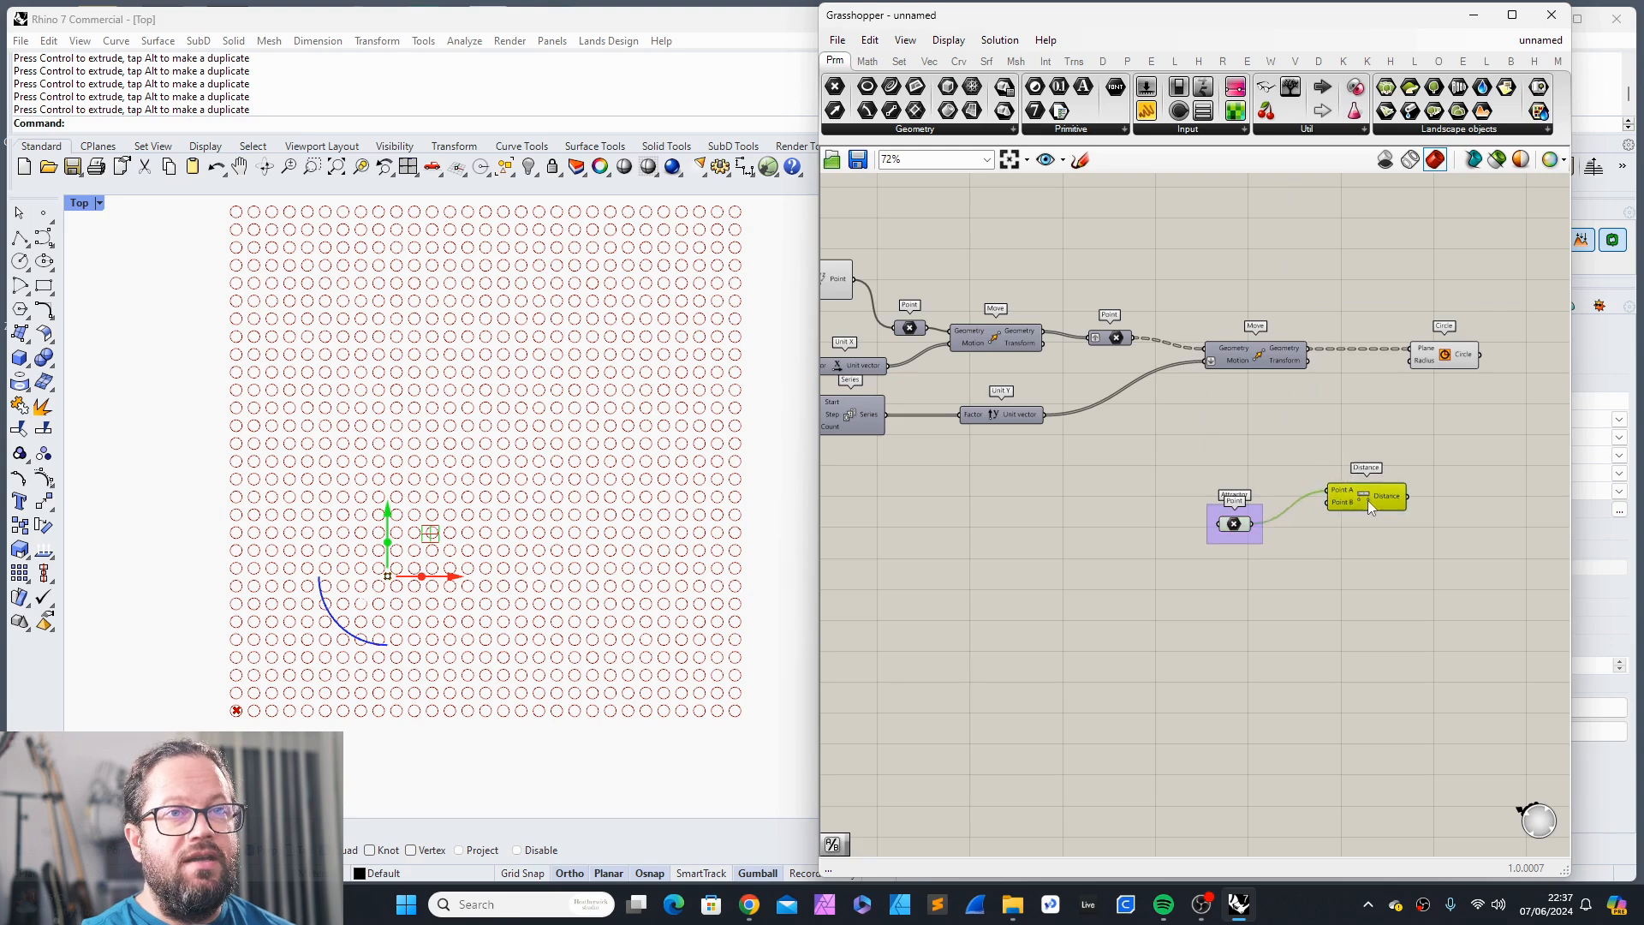
pyautogui.moveTo(1305, 347); pyautogui.dragTo(1331, 501)
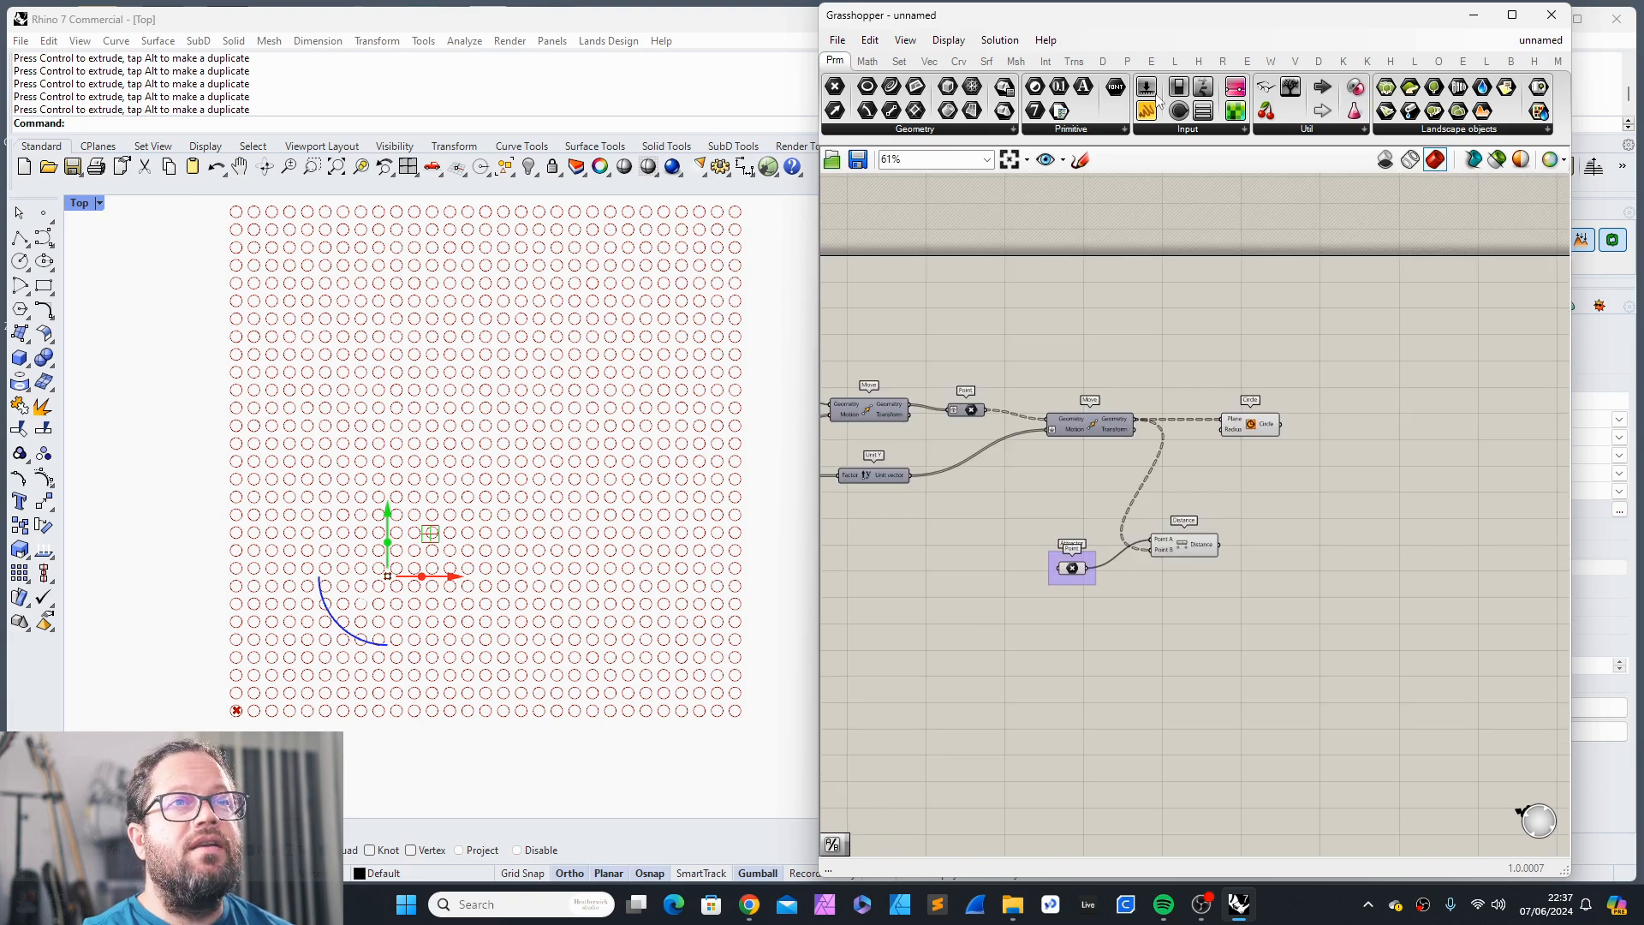
# Step: Place a Param Viewer beside the Circle and connect the final Move's Geometry output to it to inspect the data tree
pyautogui.moveTo(1299, 105); pyautogui.dragTo(1248, 367)
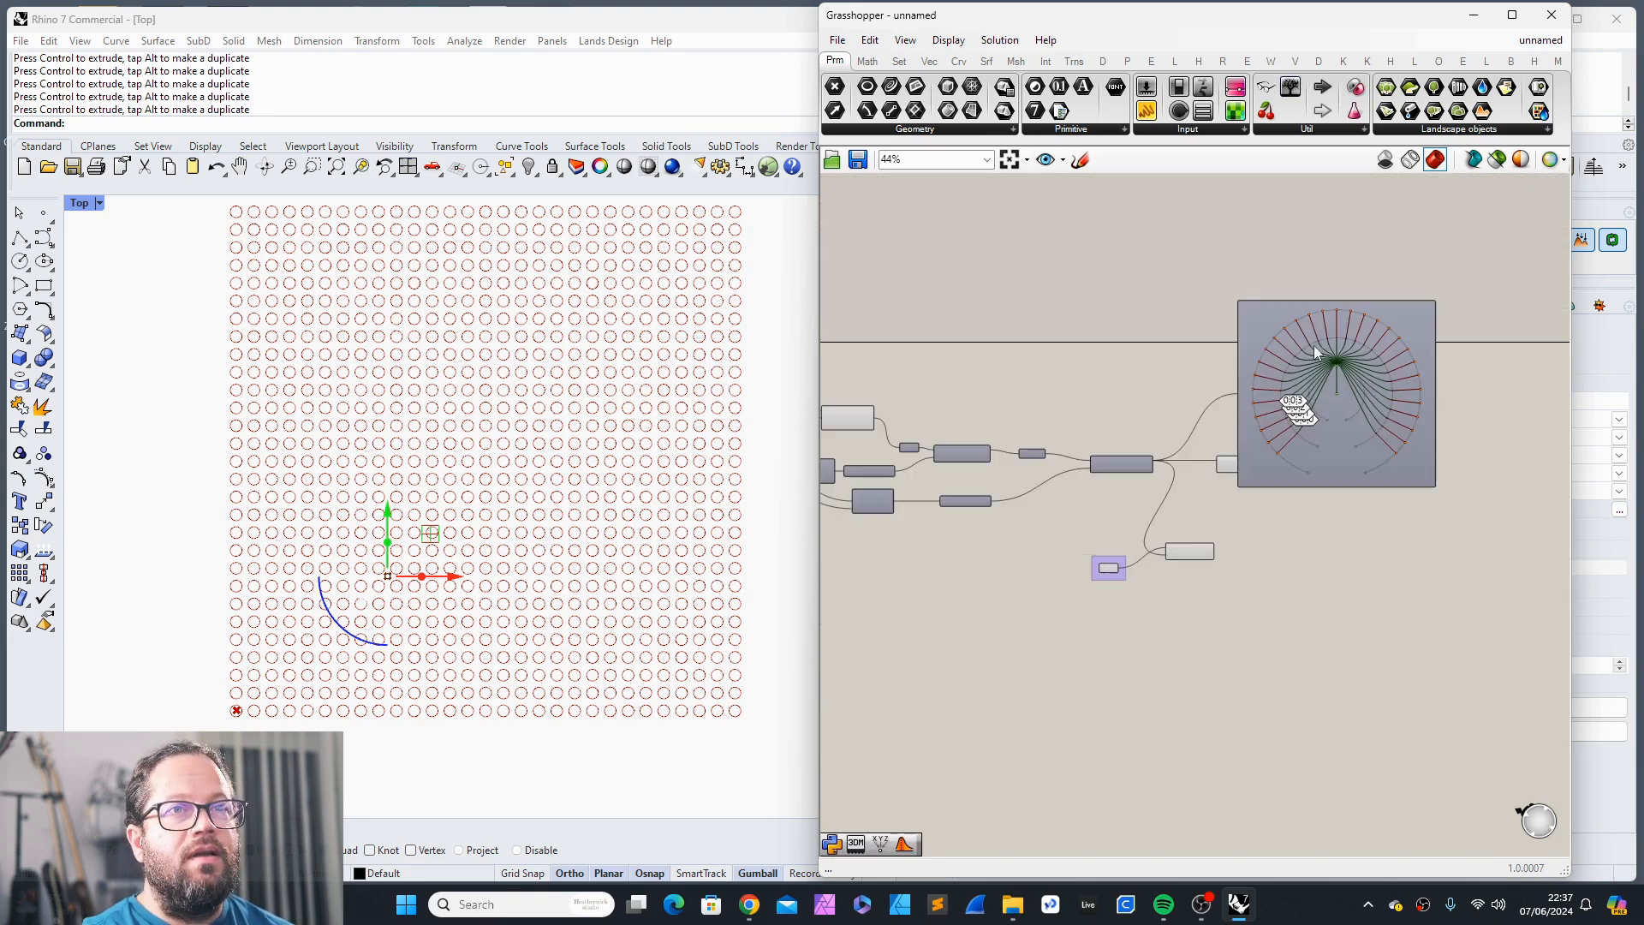
pyautogui.moveTo(1268, 330); pyautogui.dragTo(1375, 317)
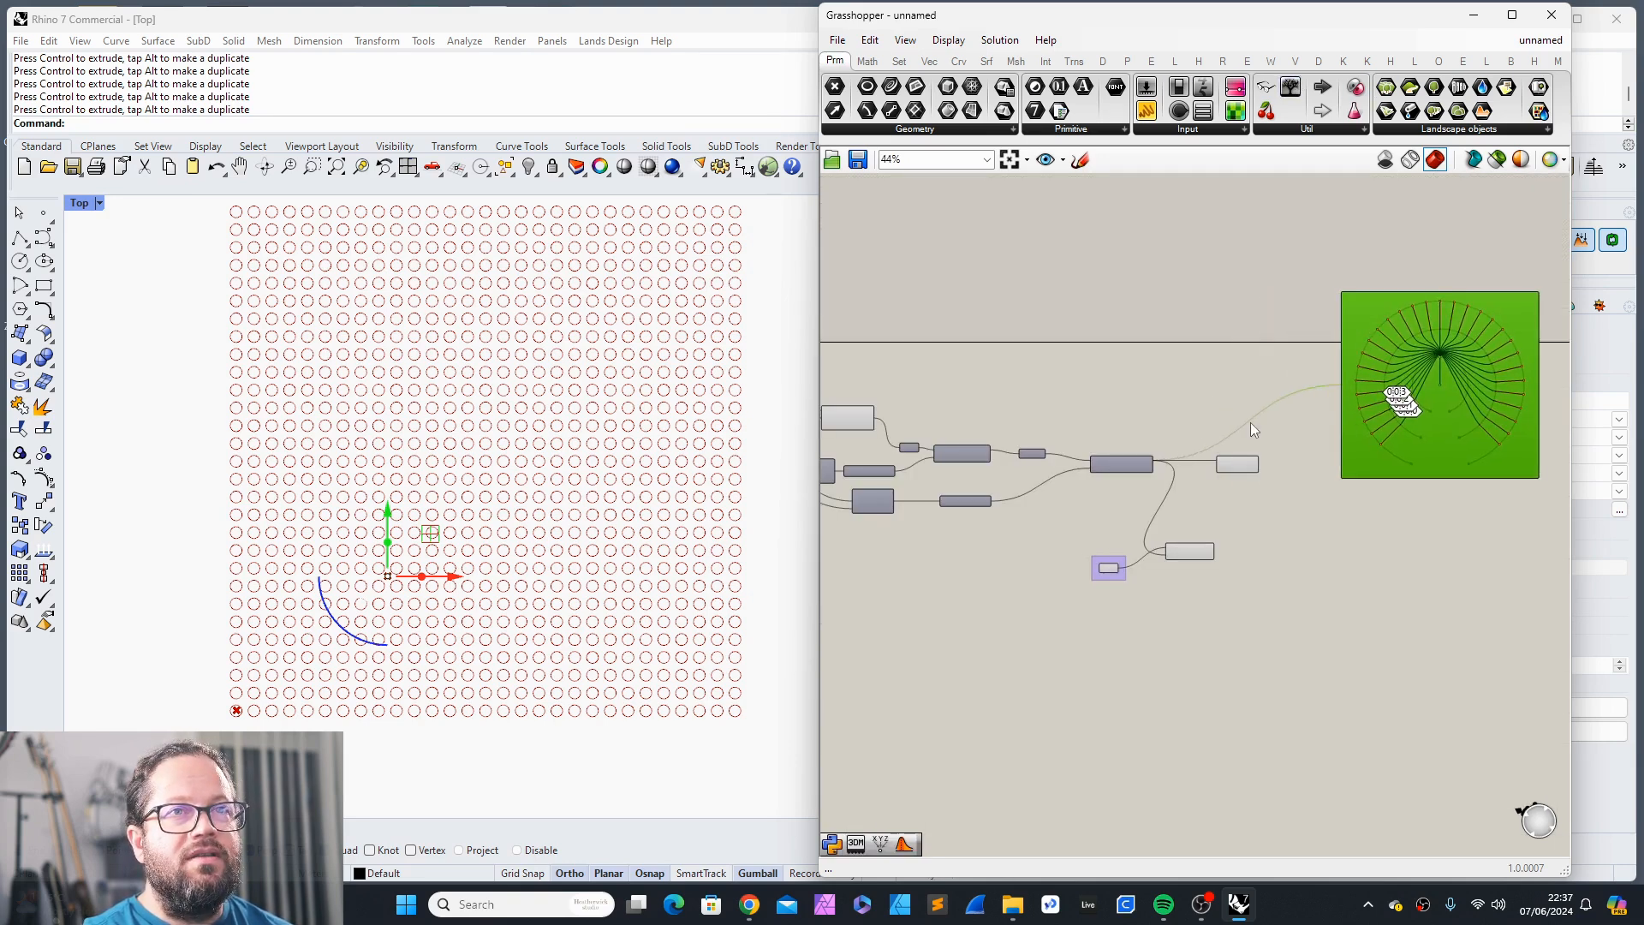
pyautogui.scroll(4, 1250, 423)
pyautogui.scroll(-2, 1044, 501)
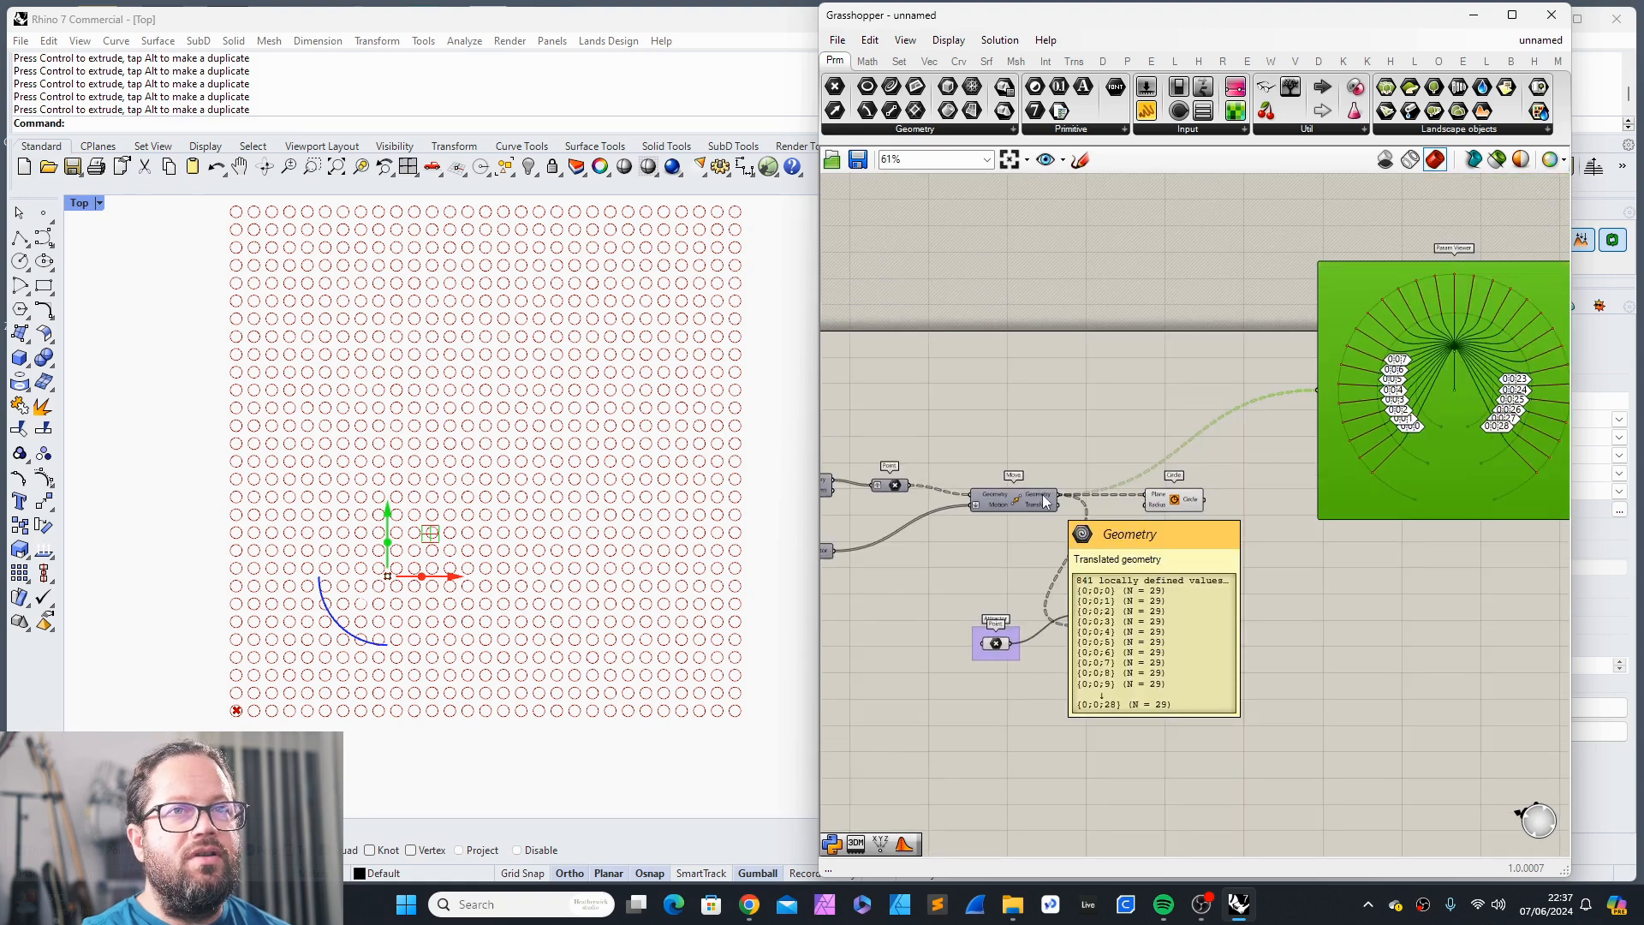
# Step: Flatten the final Move's Geometry output, then rearrange the Circle and Param Viewer with the viewer fed by the Circle output
pyautogui.rightClick(1039, 496)
pyautogui.click(1127, 615)
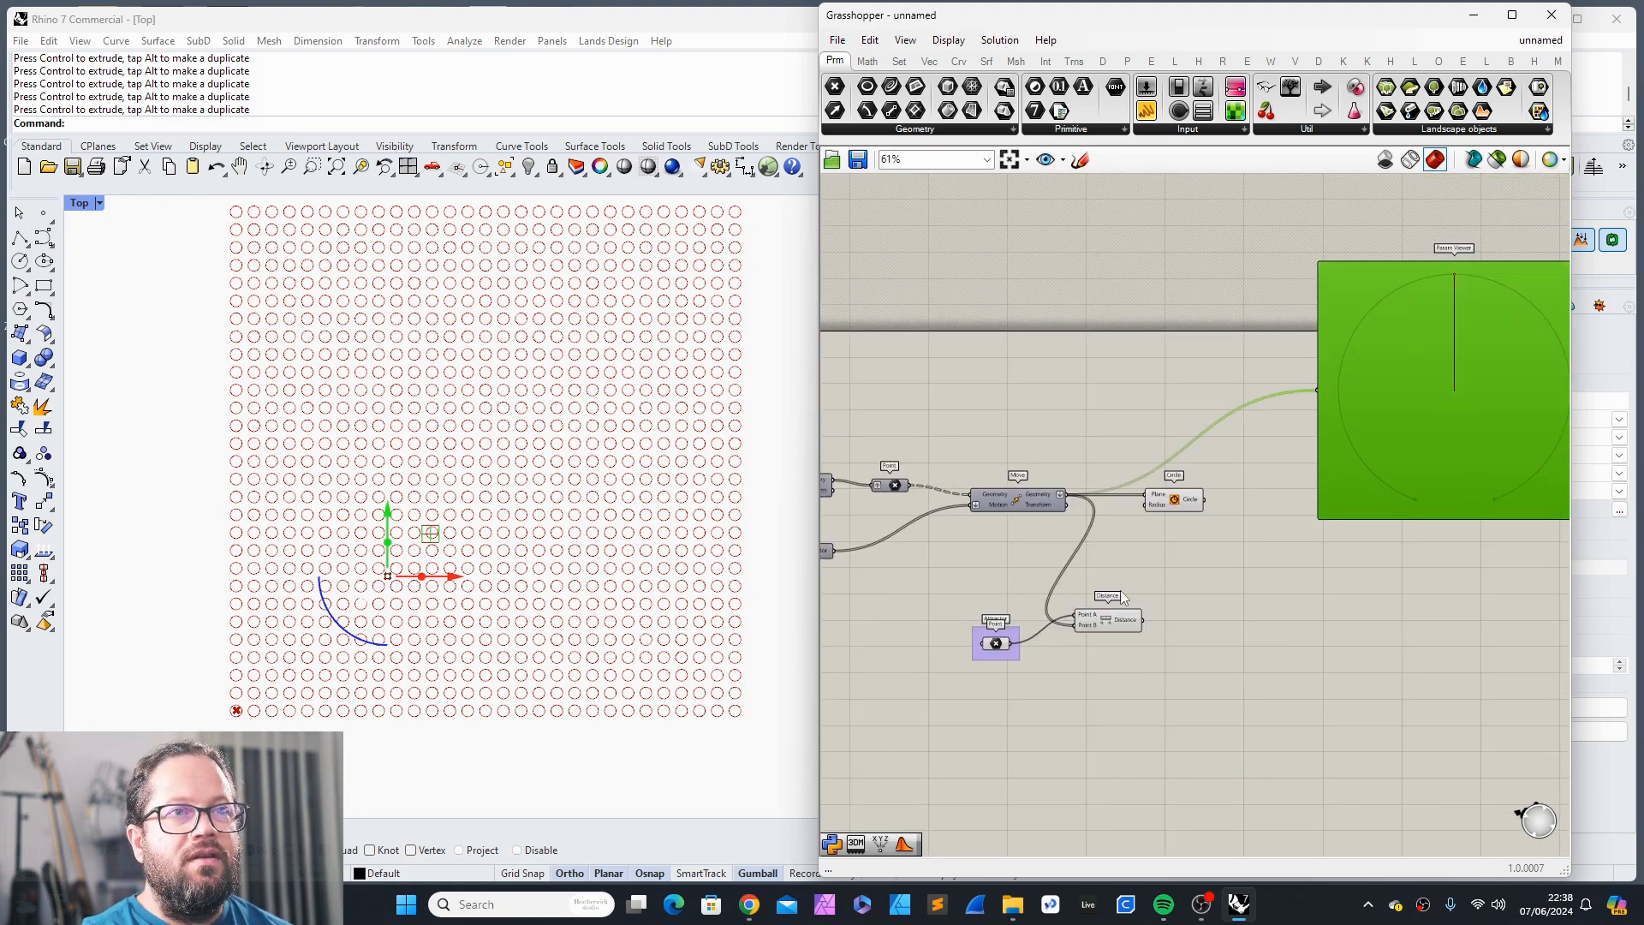
pyautogui.moveTo(1481, 305); pyautogui.dragTo(1420, 346)
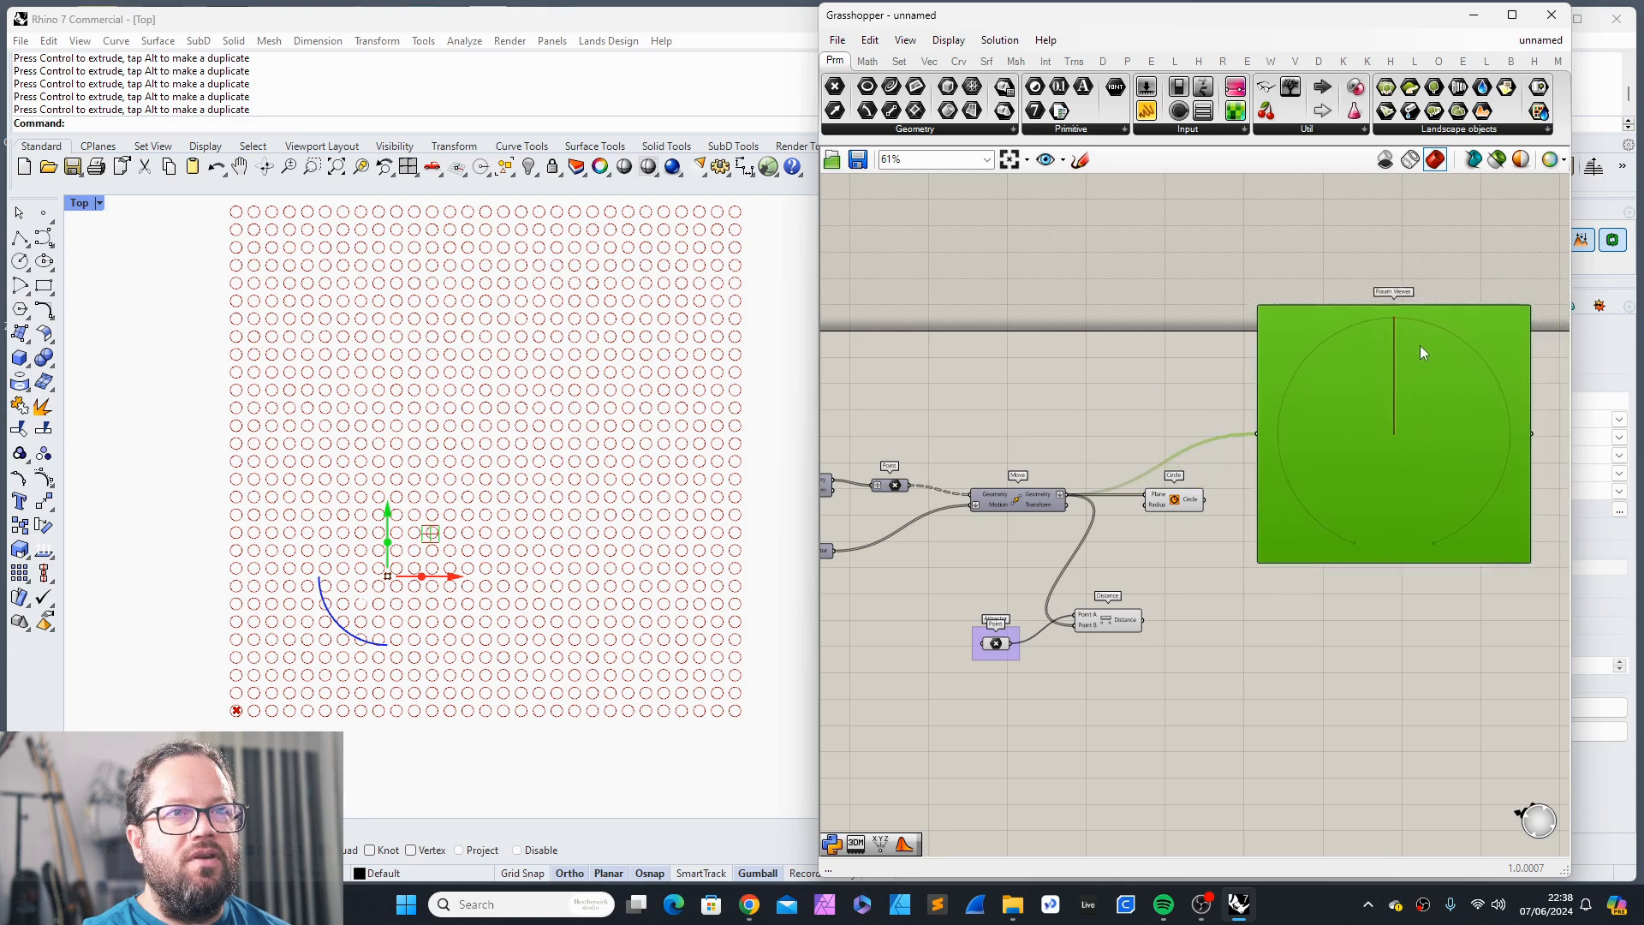
pyautogui.moveTo(1170, 507); pyautogui.dragTo(1176, 436)
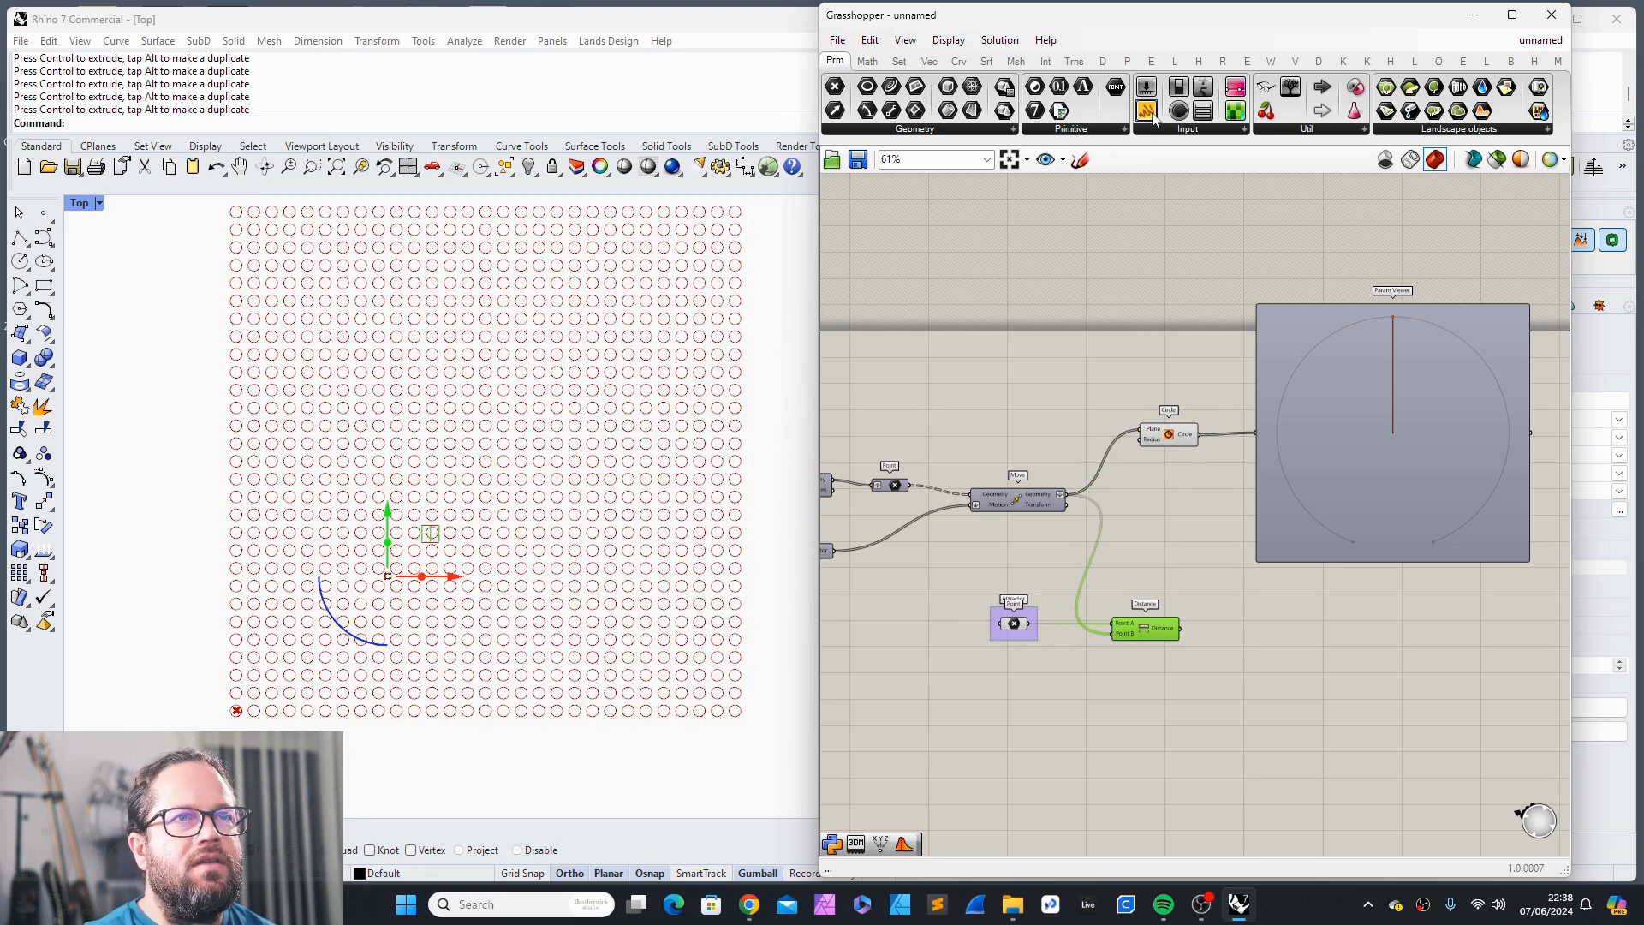
# Step: Add a tall Panel near the Distance component and connect the Distance output to it to list the values
pyautogui.click(1146, 111)
pyautogui.click(1336, 648)
pyautogui.moveTo(1180, 628); pyautogui.dragTo(1339, 805)
pyautogui.scroll(2, 1365, 672)
pyautogui.scroll(-2, 1328, 571)
pyautogui.scroll(1, 1300, 713)
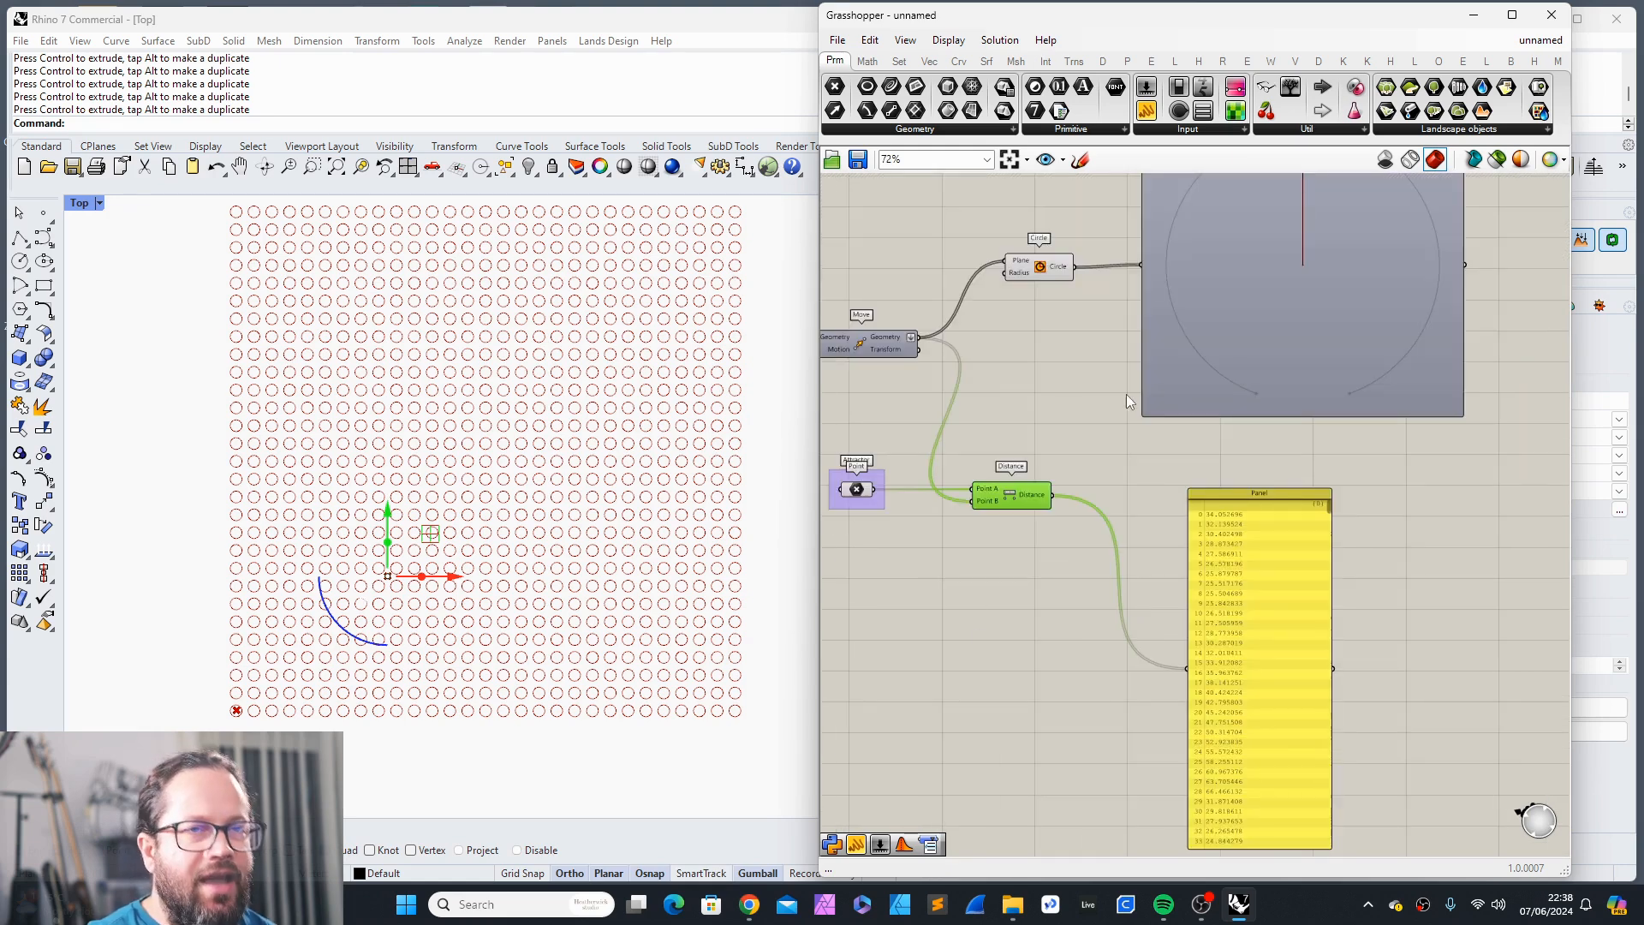
# Step: Shift the Circle and Param Viewer together farther from the Move to make room between Distance and Circle
pyautogui.scroll(-4, 1274, 291)
pyautogui.moveTo(1292, 246); pyautogui.dragTo(1042, 396)
pyautogui.moveTo(1068, 332); pyautogui.dragTo(1270, 332)
pyautogui.scroll(3, 1255, 331)
pyautogui.click(1211, 307)
pyautogui.scroll(4, 1212, 308)
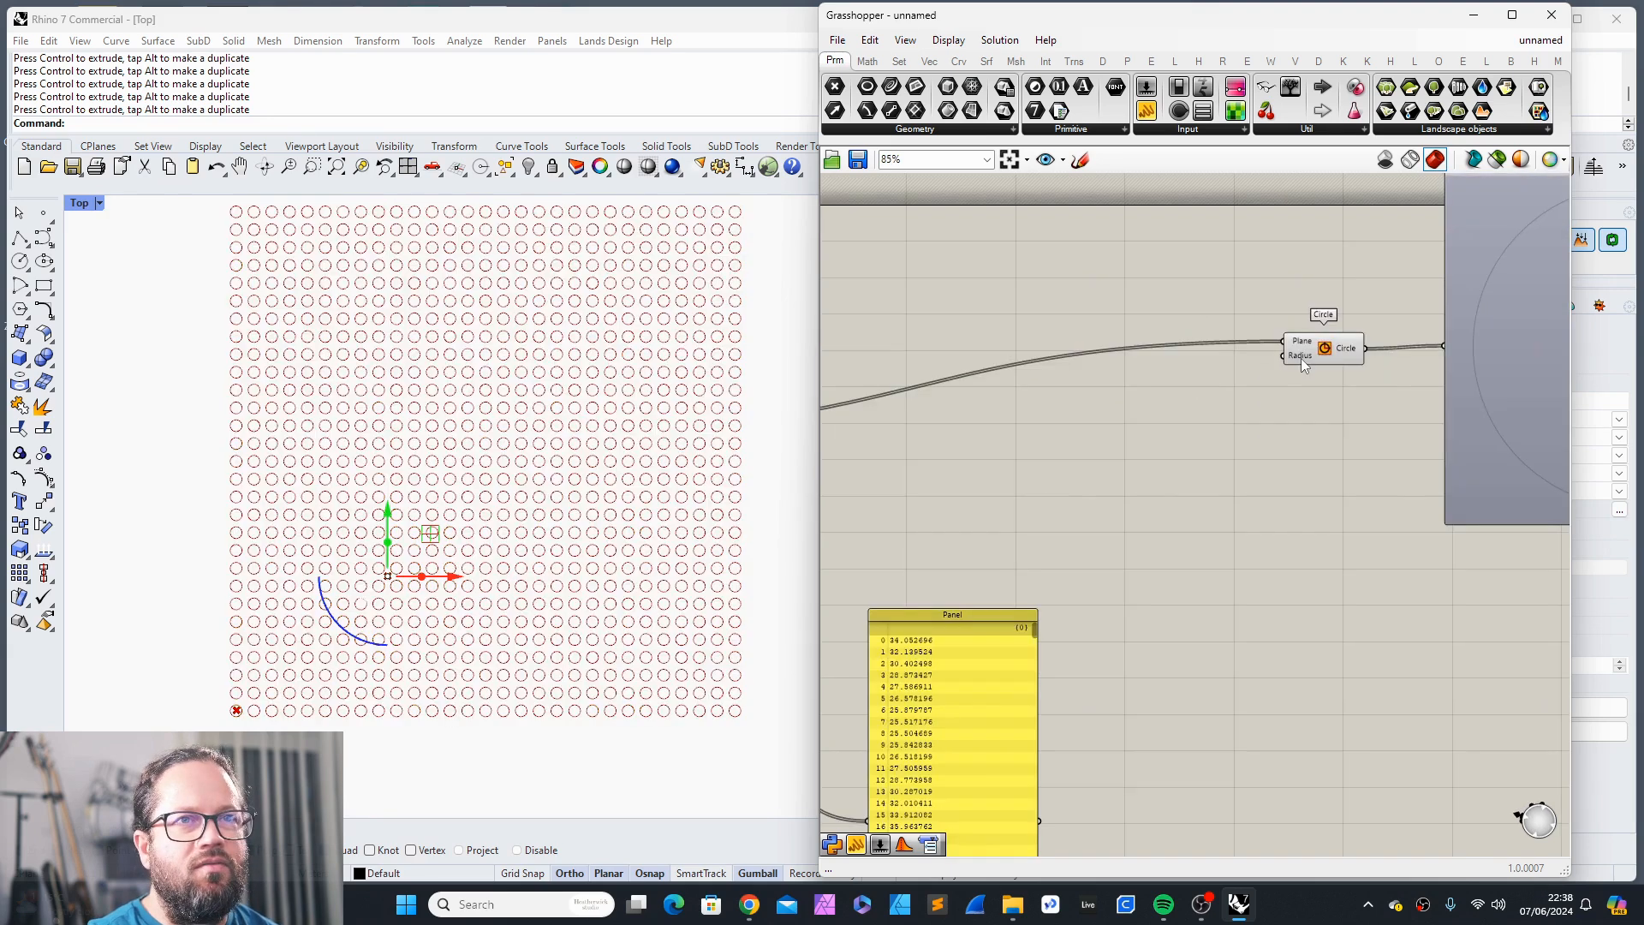
# Step: Reposition the two sliders driving the Series components and set the step to 4 and the count to 18
pyautogui.scroll(-2, 1302, 358)
pyautogui.moveTo(1031, 732); pyautogui.dragTo(1029, 670, button='right')
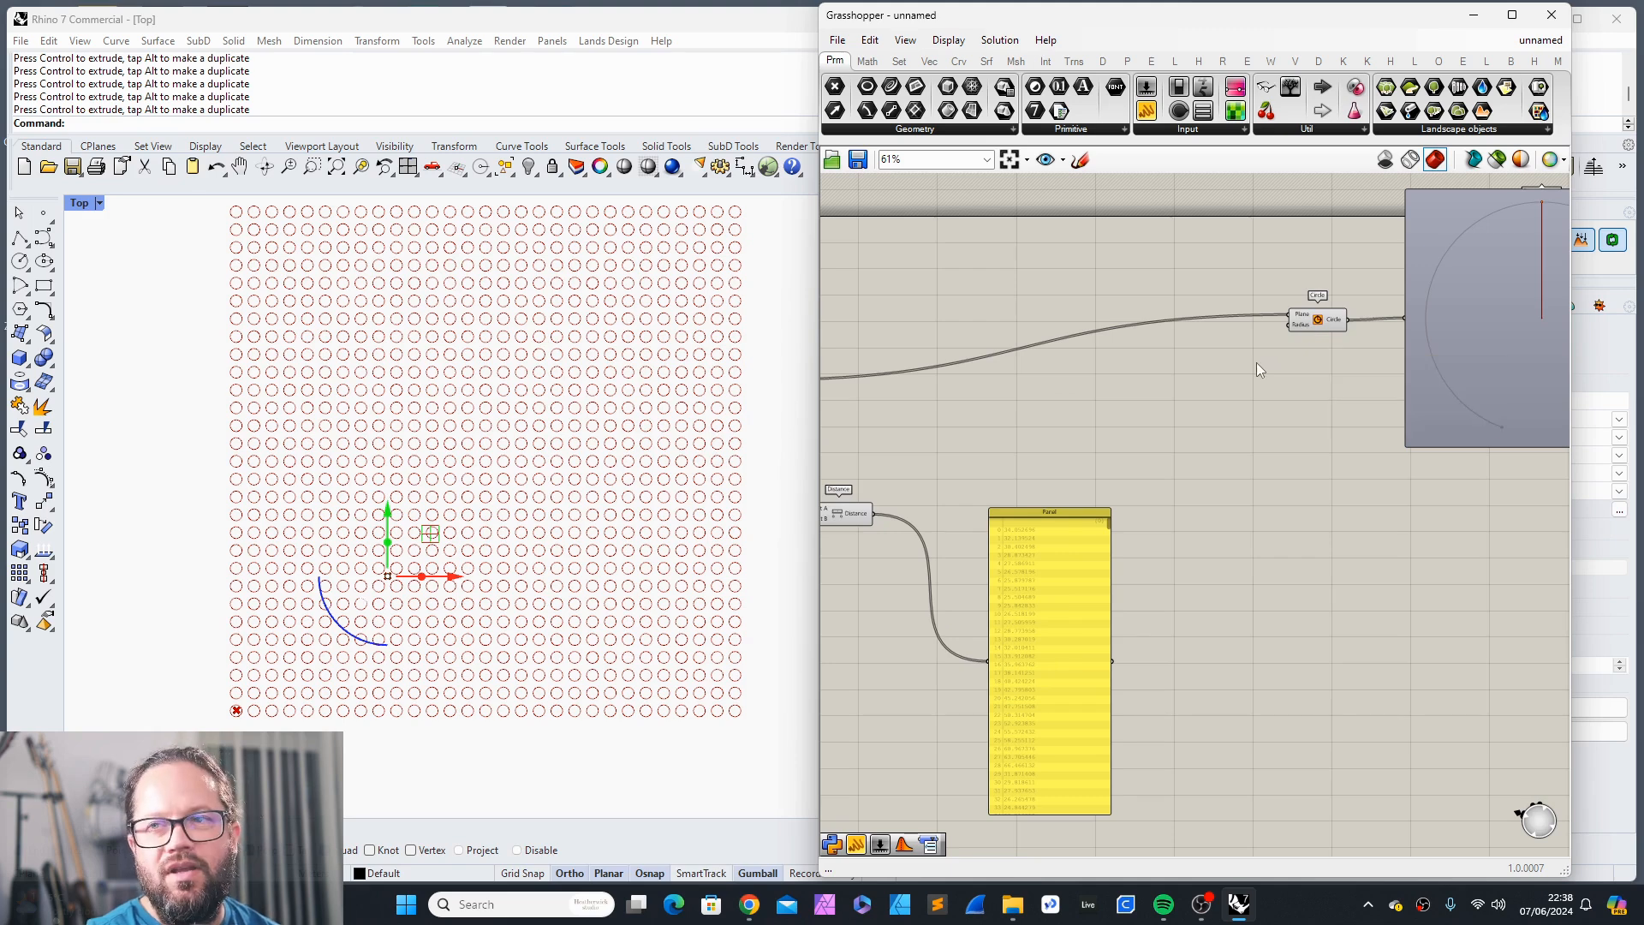
pyautogui.scroll(-3, 1190, 449)
pyautogui.scroll(6, 981, 481)
pyautogui.scroll(-3, 1072, 474)
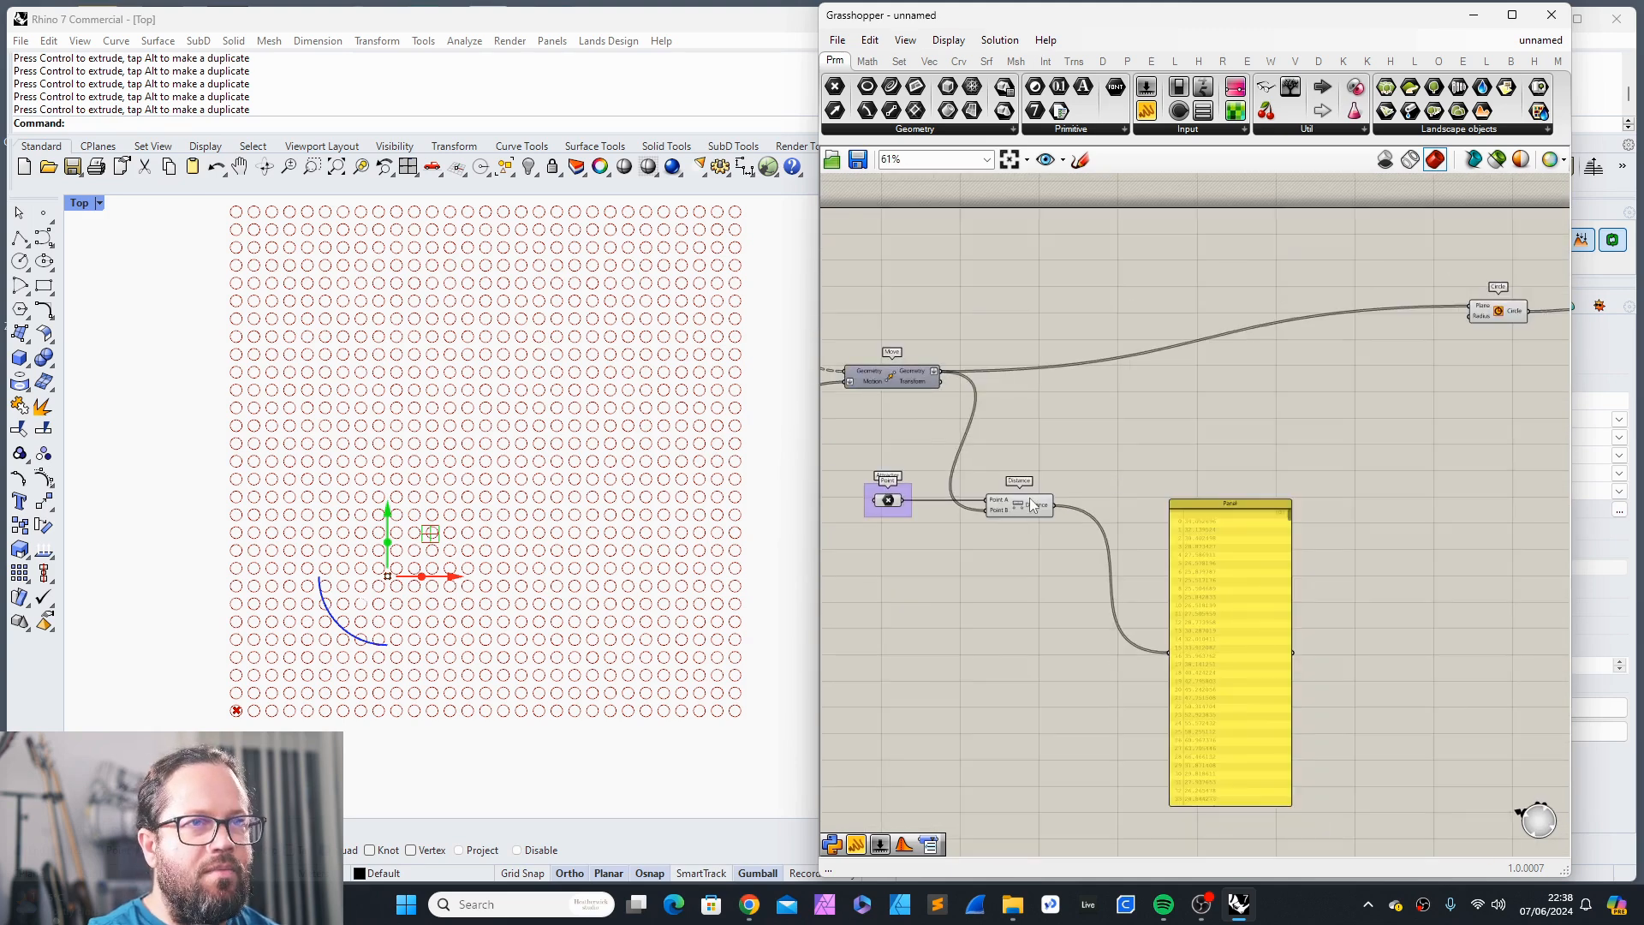
pyautogui.moveTo(1037, 509)
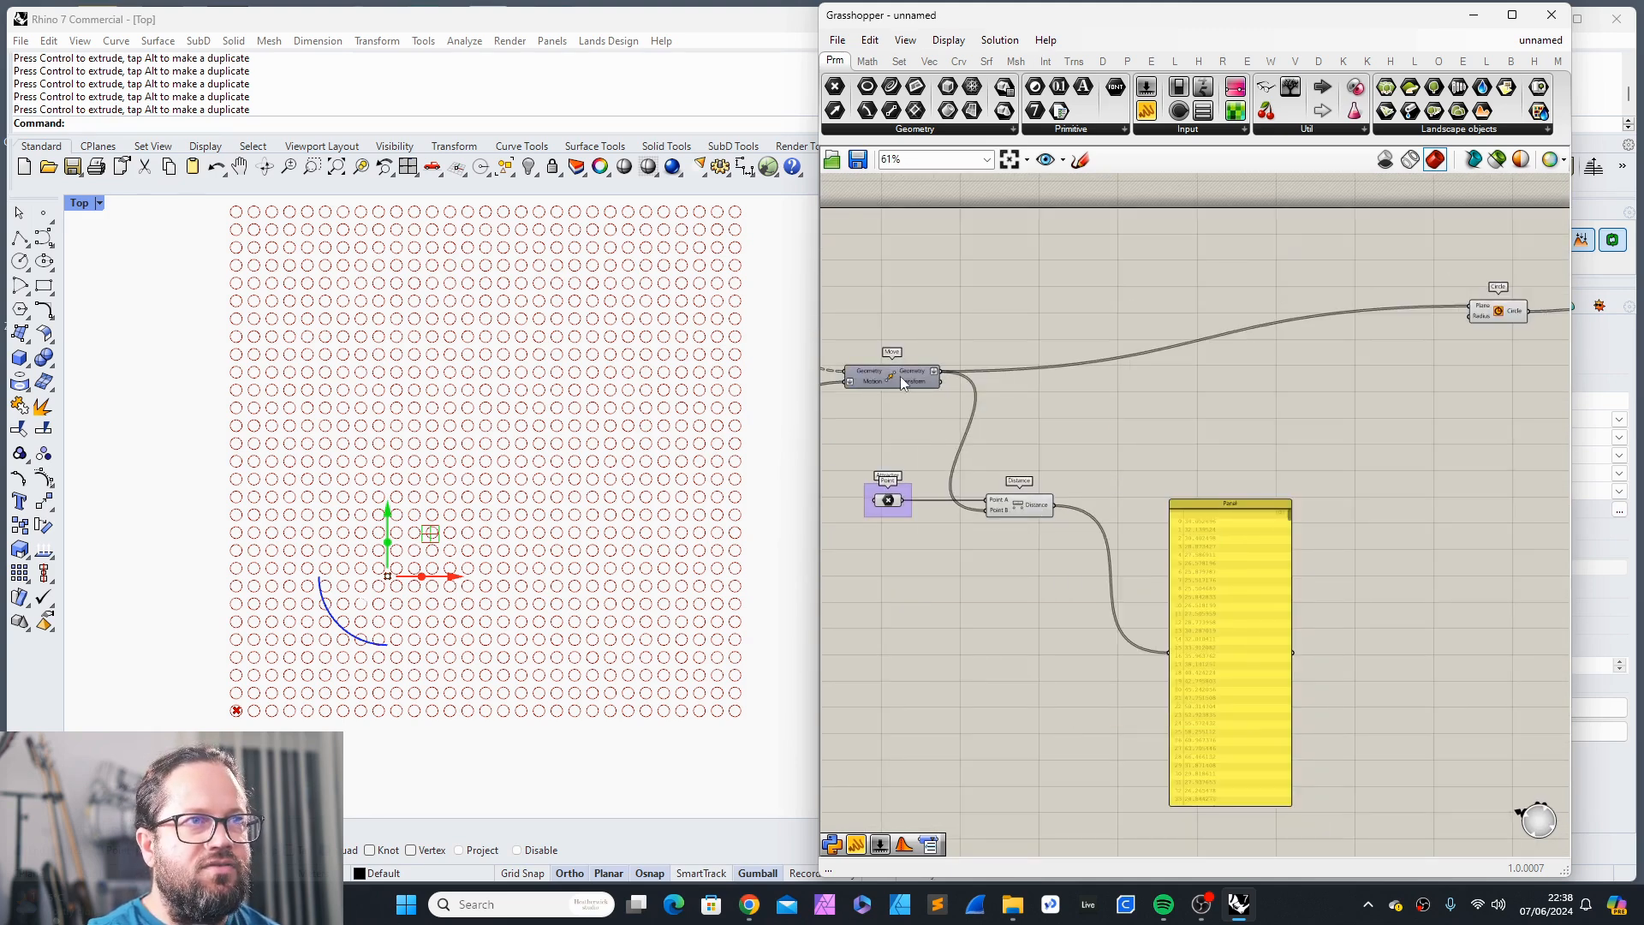
pyautogui.scroll(-5, 1276, 459)
pyautogui.scroll(7, 1129, 439)
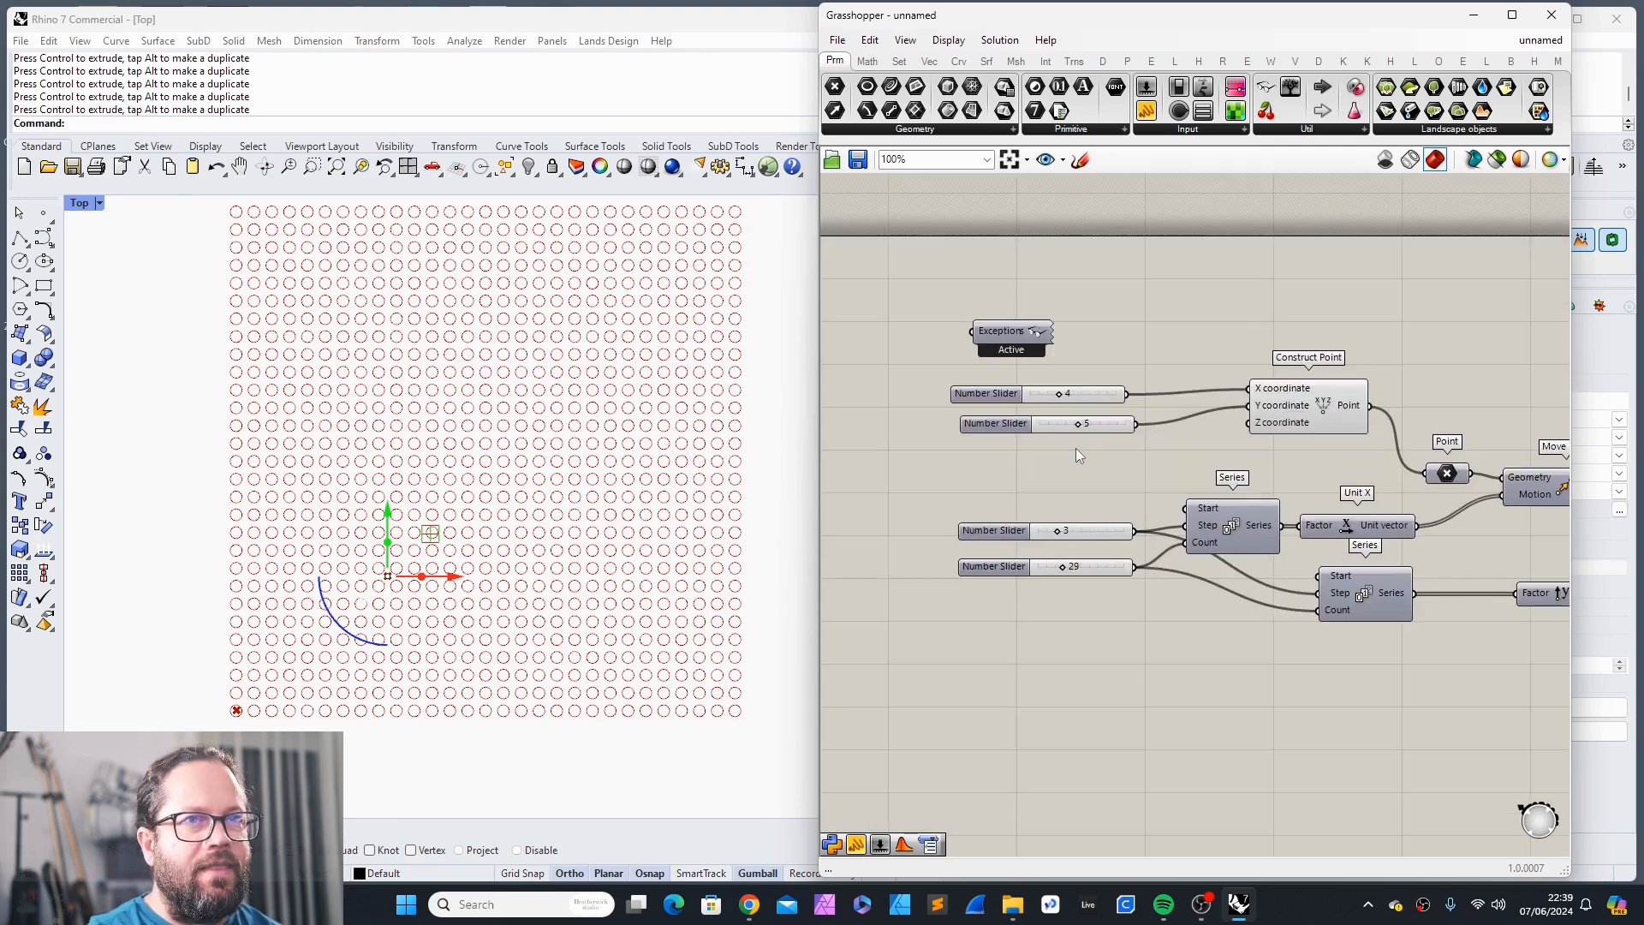
pyautogui.moveTo(1030, 568); pyautogui.dragTo(1026, 590)
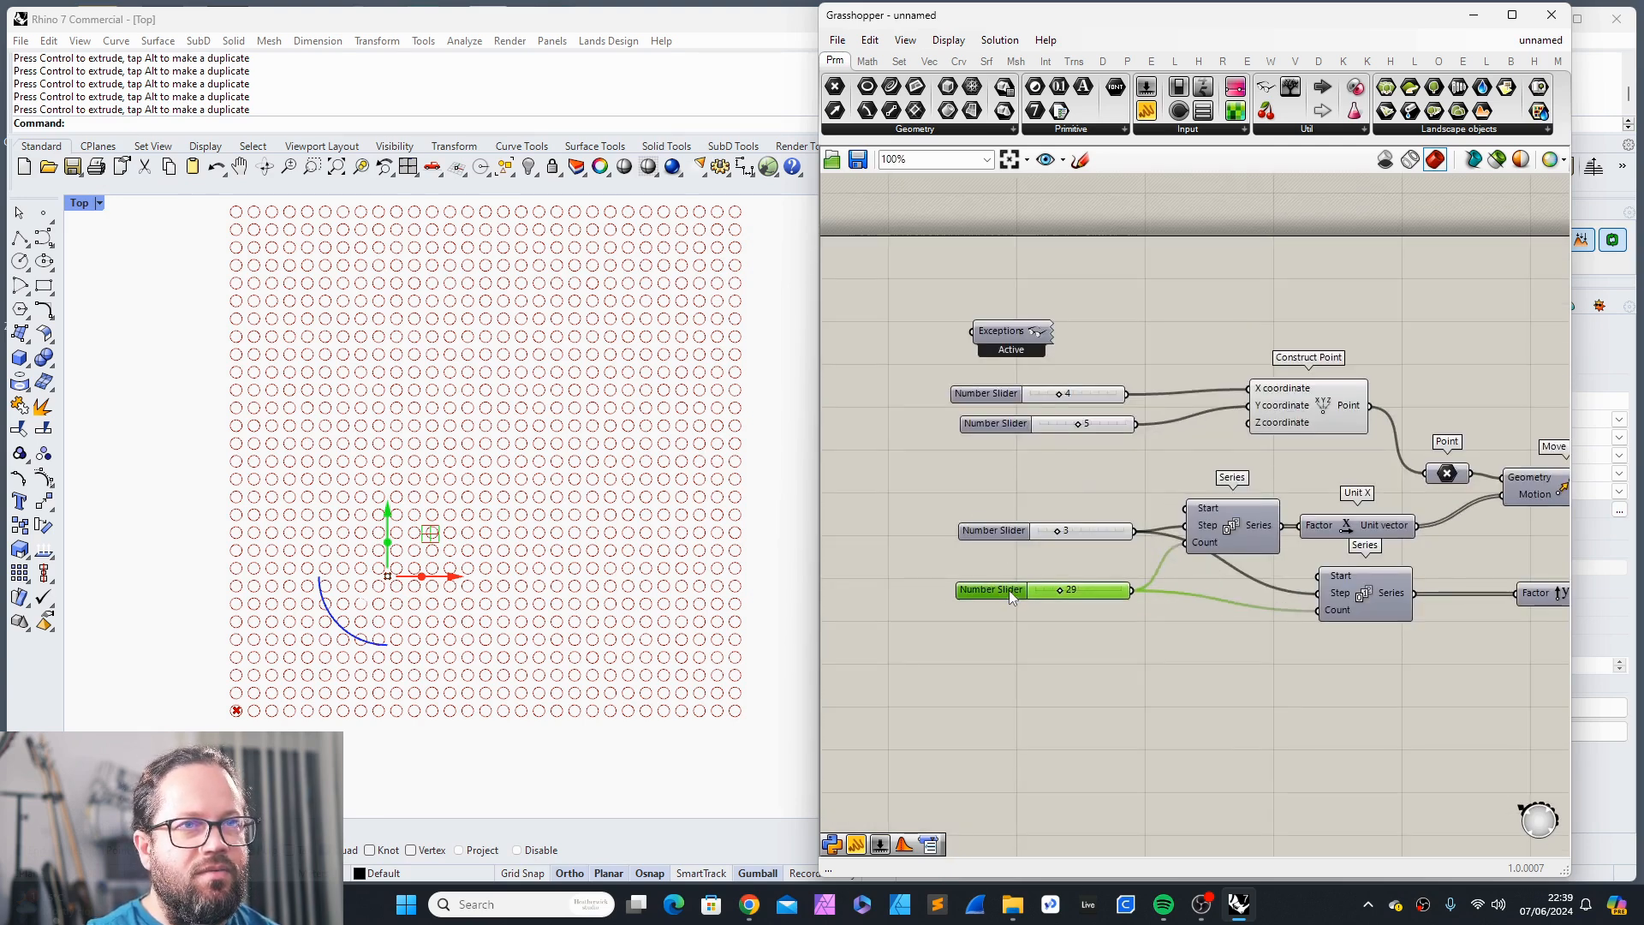
pyautogui.moveTo(1011, 534); pyautogui.dragTo(1046, 591)
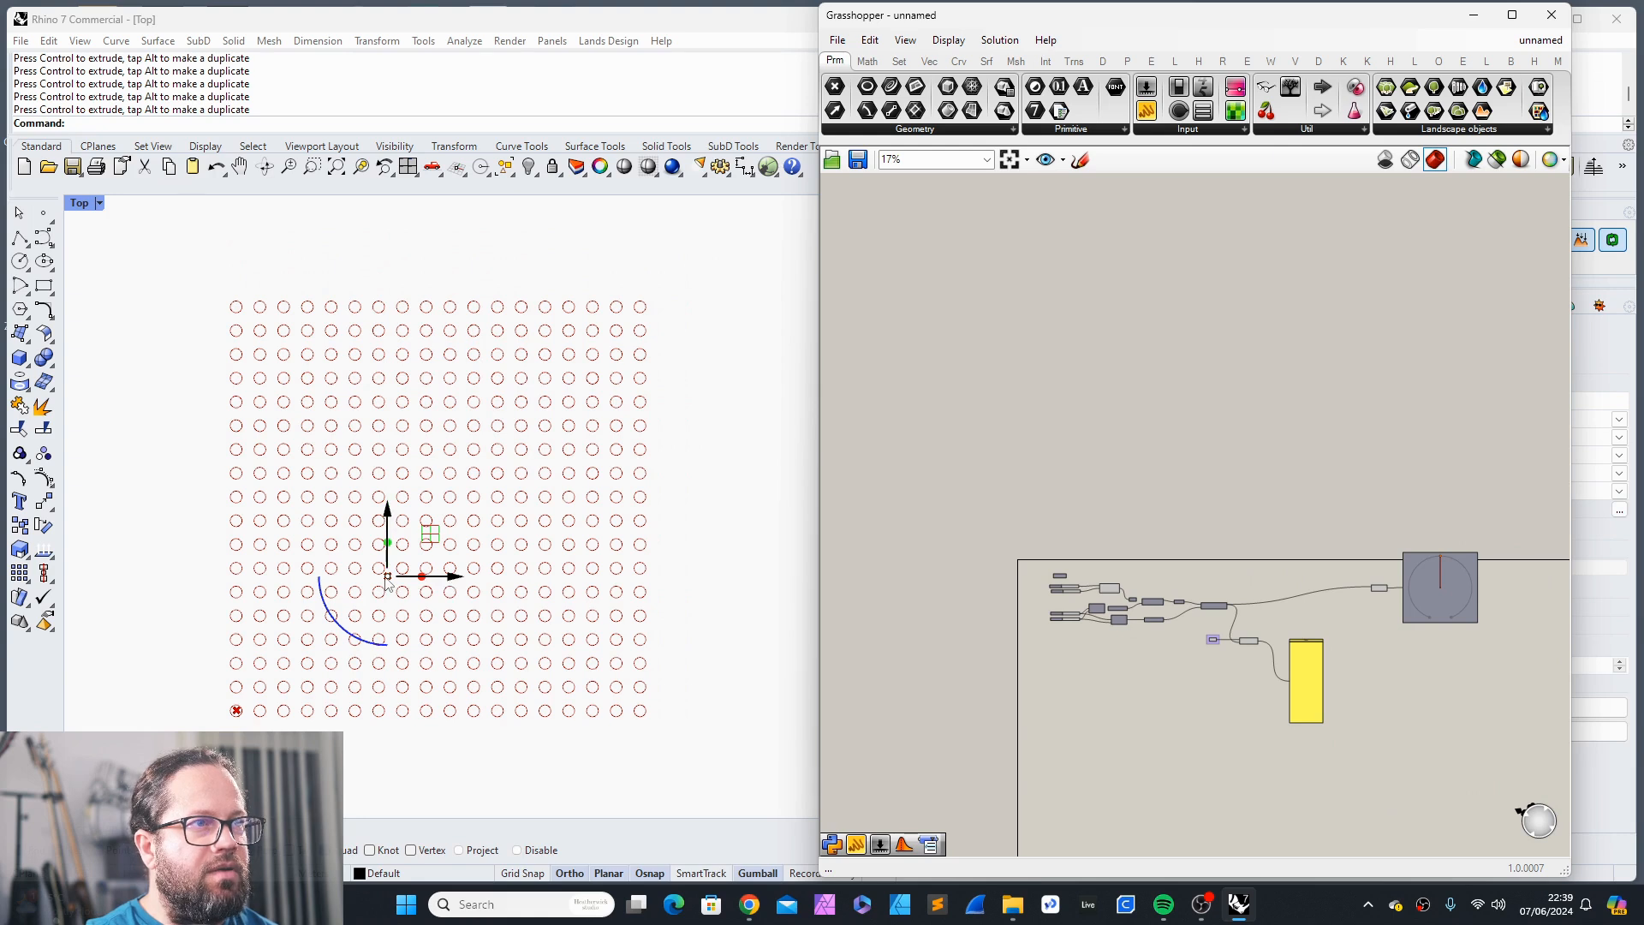
# Step: Turn off the preview of the Construct Point component to hide the grid's starting point
pyautogui.scroll(6, 1128, 660)
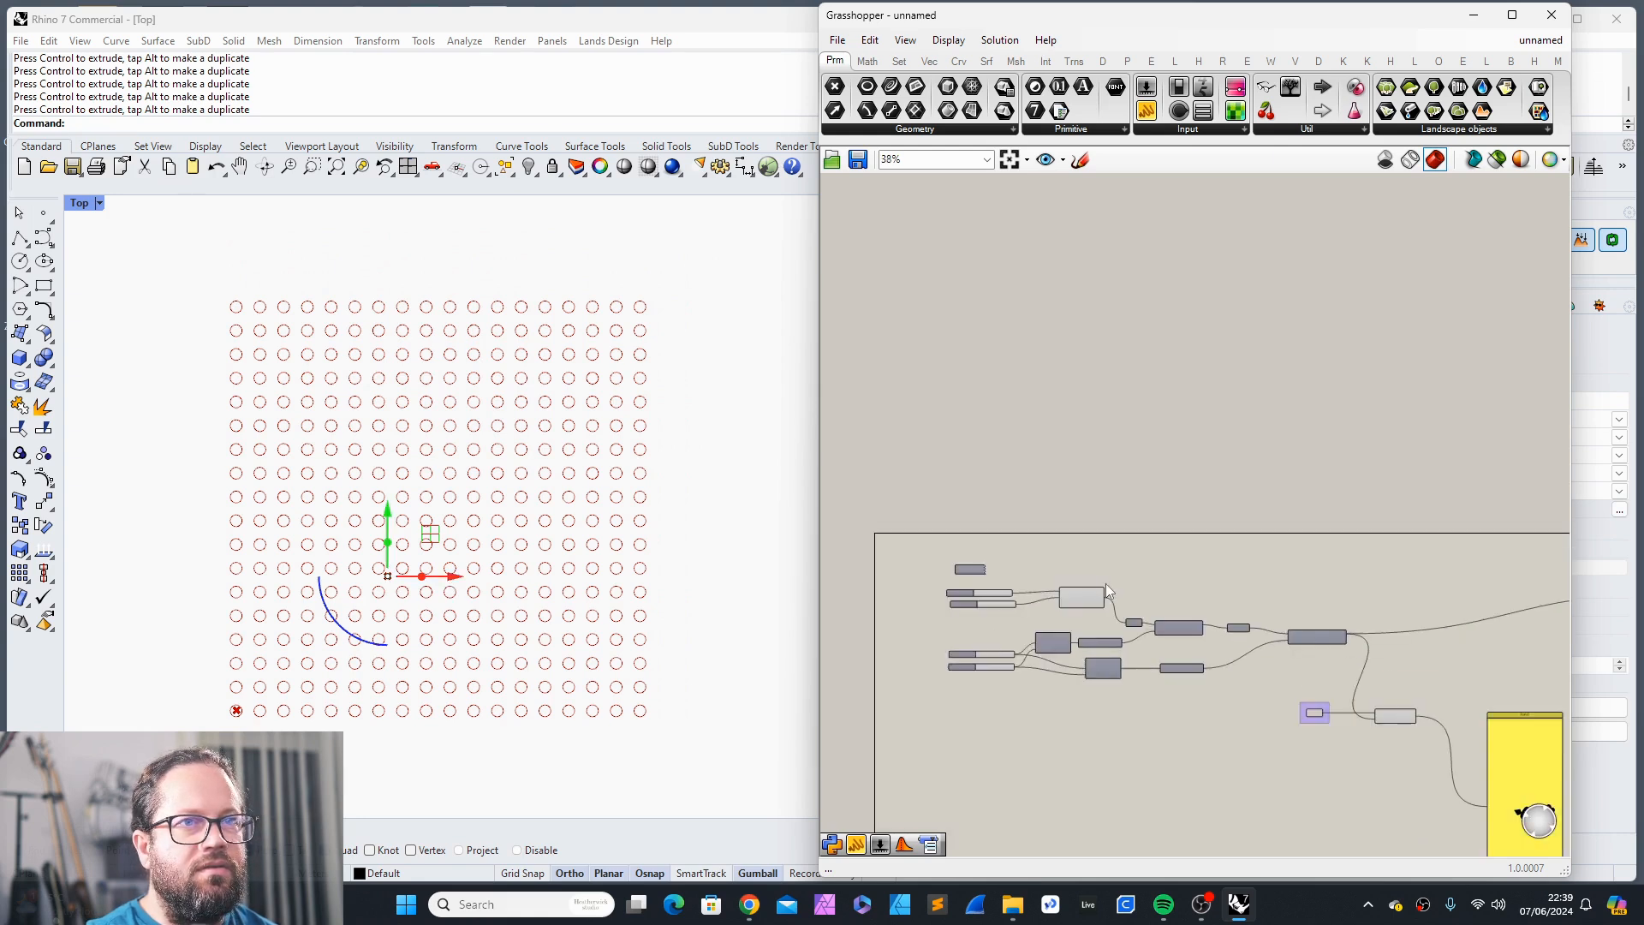
pyautogui.click(1071, 605)
pyautogui.rightClick(1080, 600)
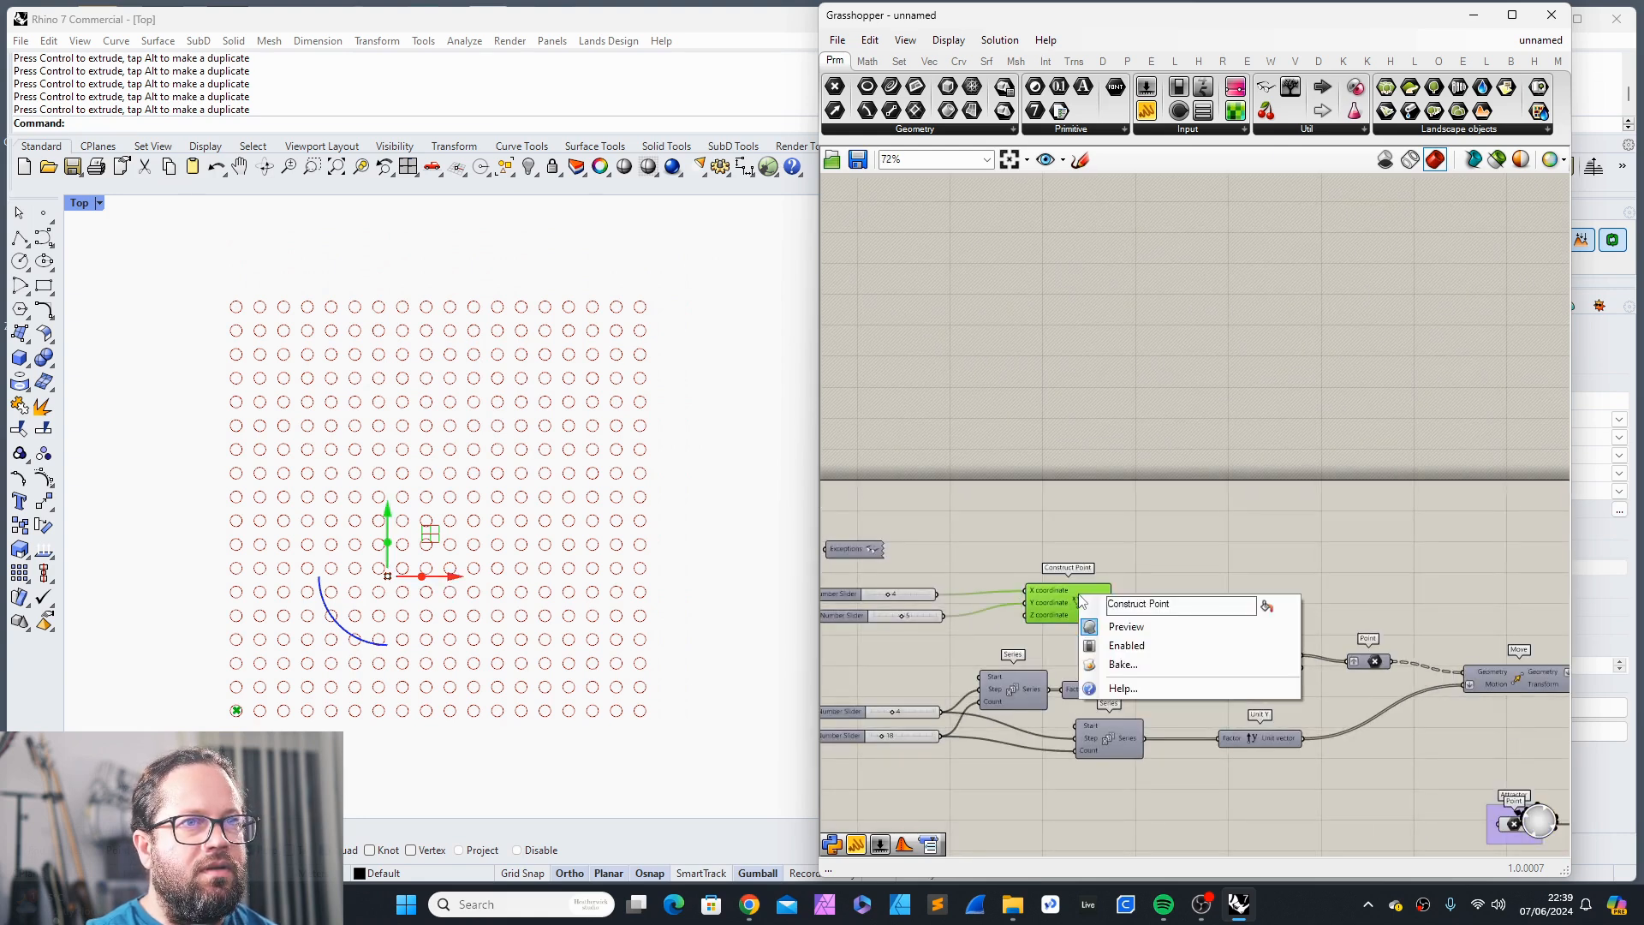
pyautogui.click(1131, 626)
pyautogui.click(1160, 578)
# Step: Connect the Distance output directly to the Circle's Radius input and check the resulting circles in the Top viewport
pyautogui.scroll(-6, 1049, 656)
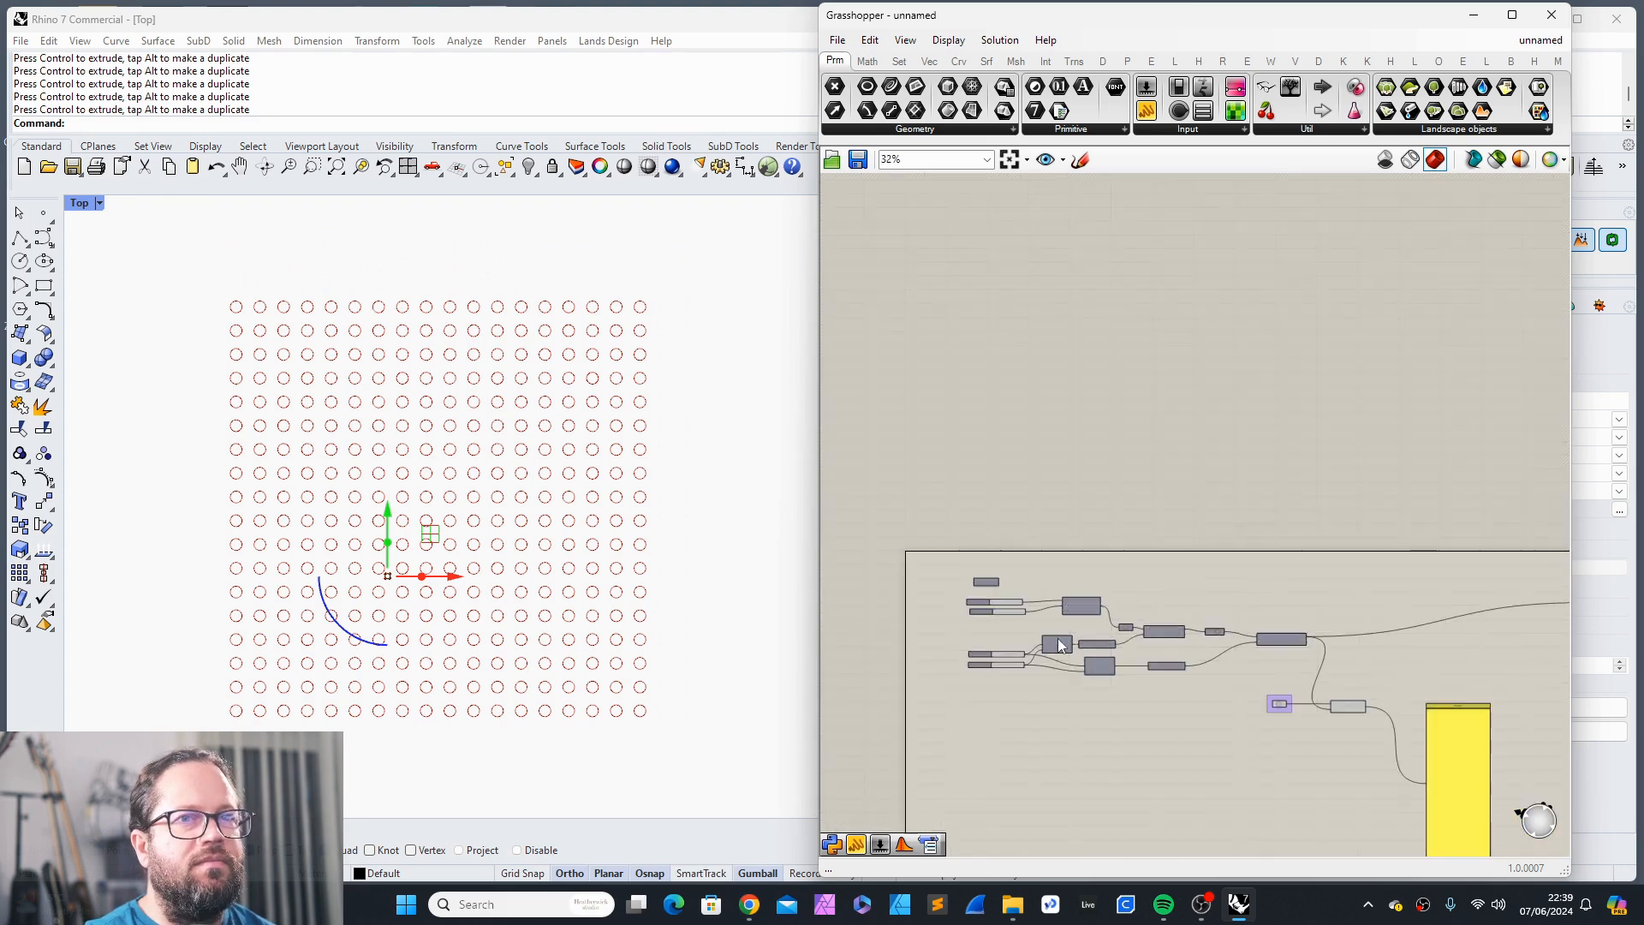
pyautogui.scroll(5, 1247, 691)
pyautogui.scroll(-2, 1248, 696)
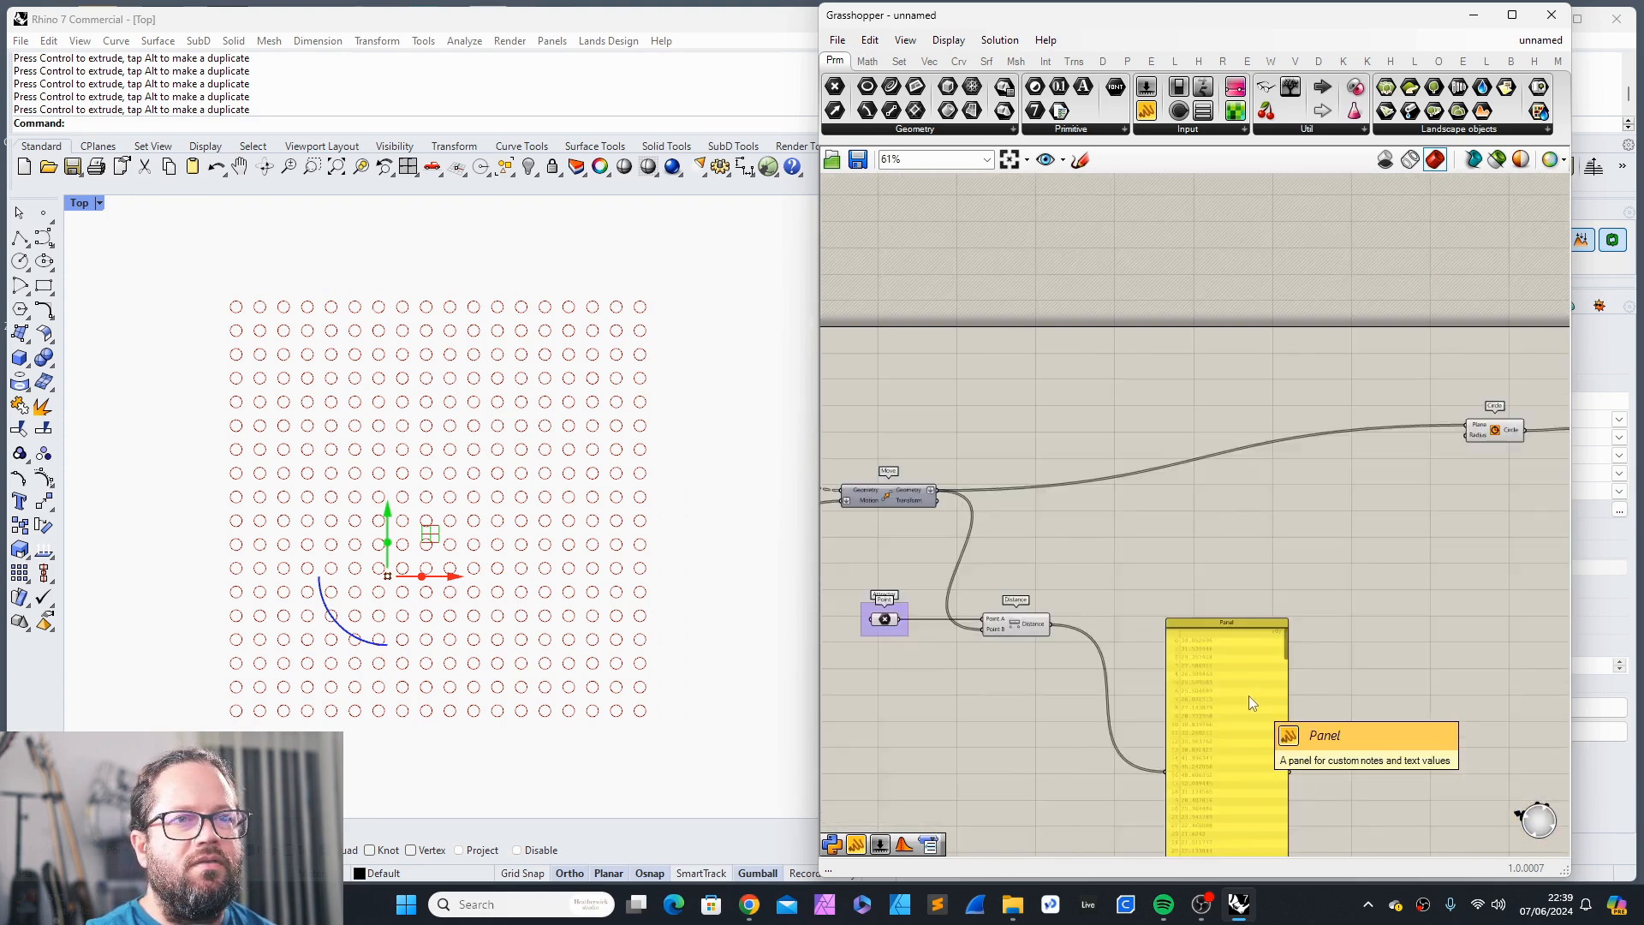
pyautogui.scroll(2, 1162, 676)
pyautogui.scroll(3, 1185, 644)
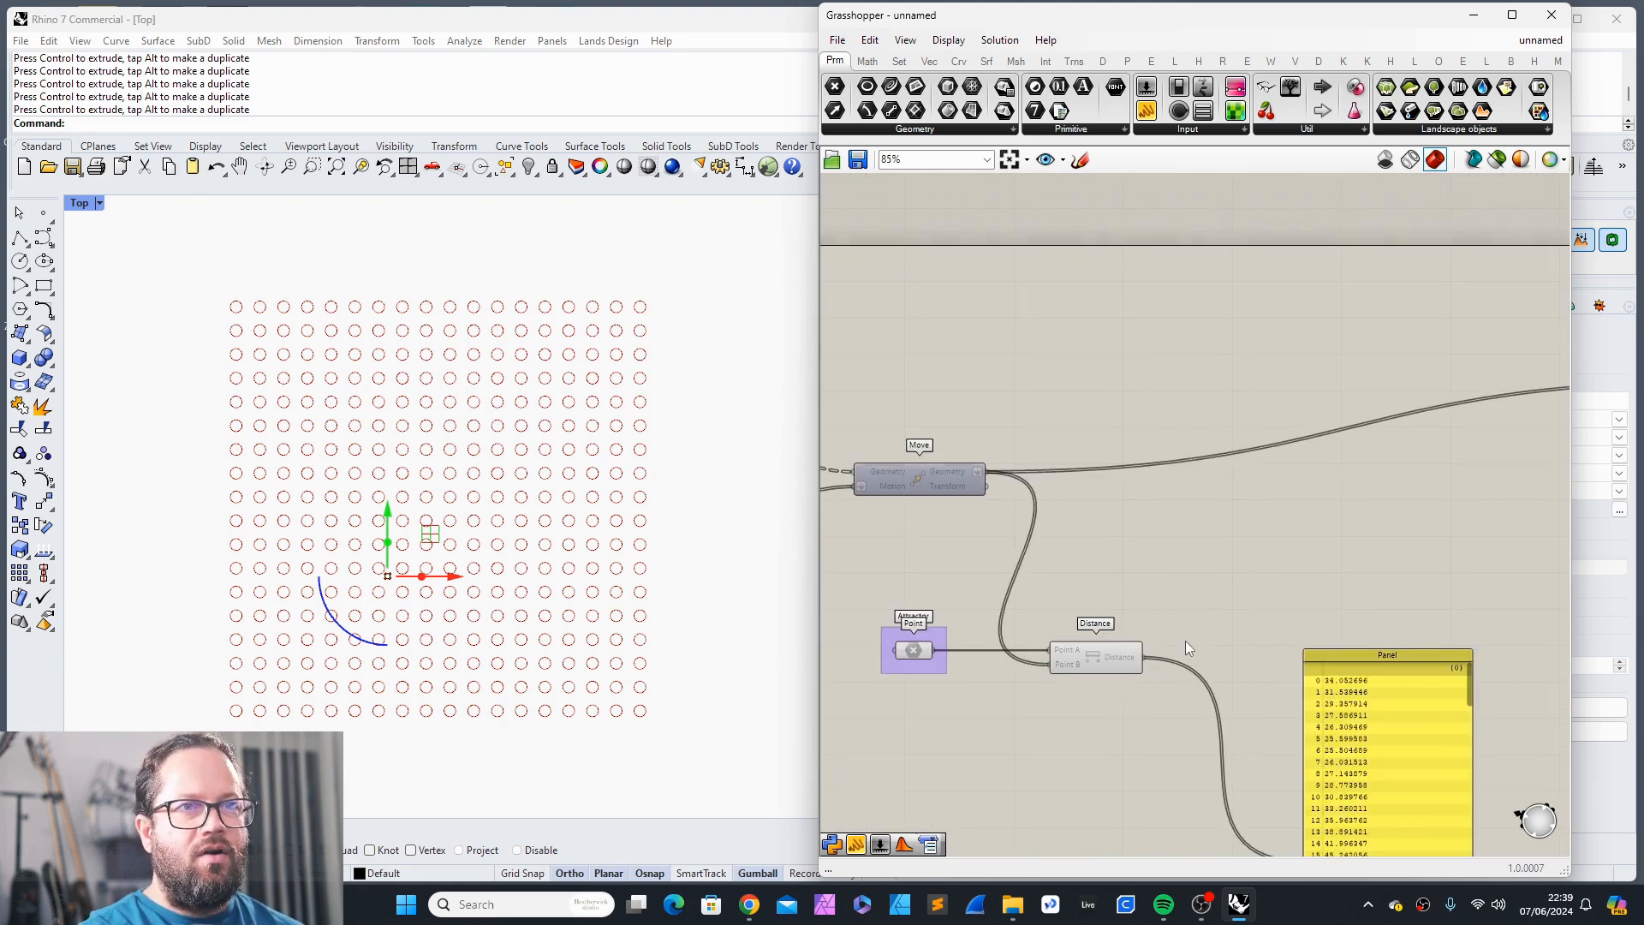
pyautogui.scroll(-2, 1103, 656)
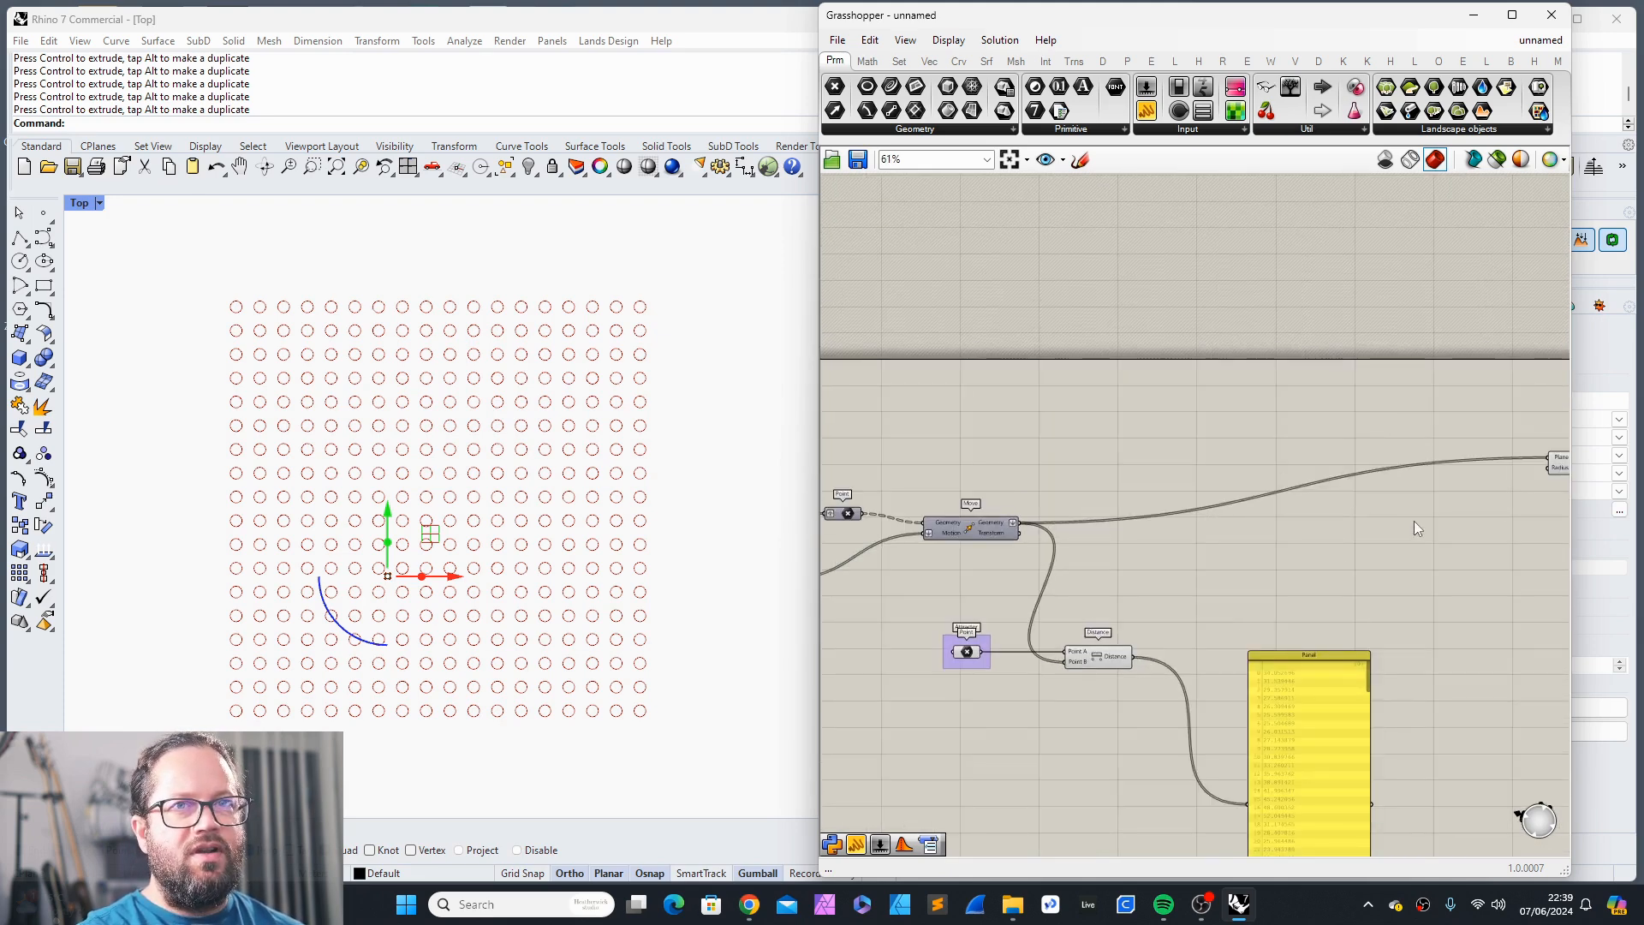
pyautogui.scroll(-1, 1110, 660)
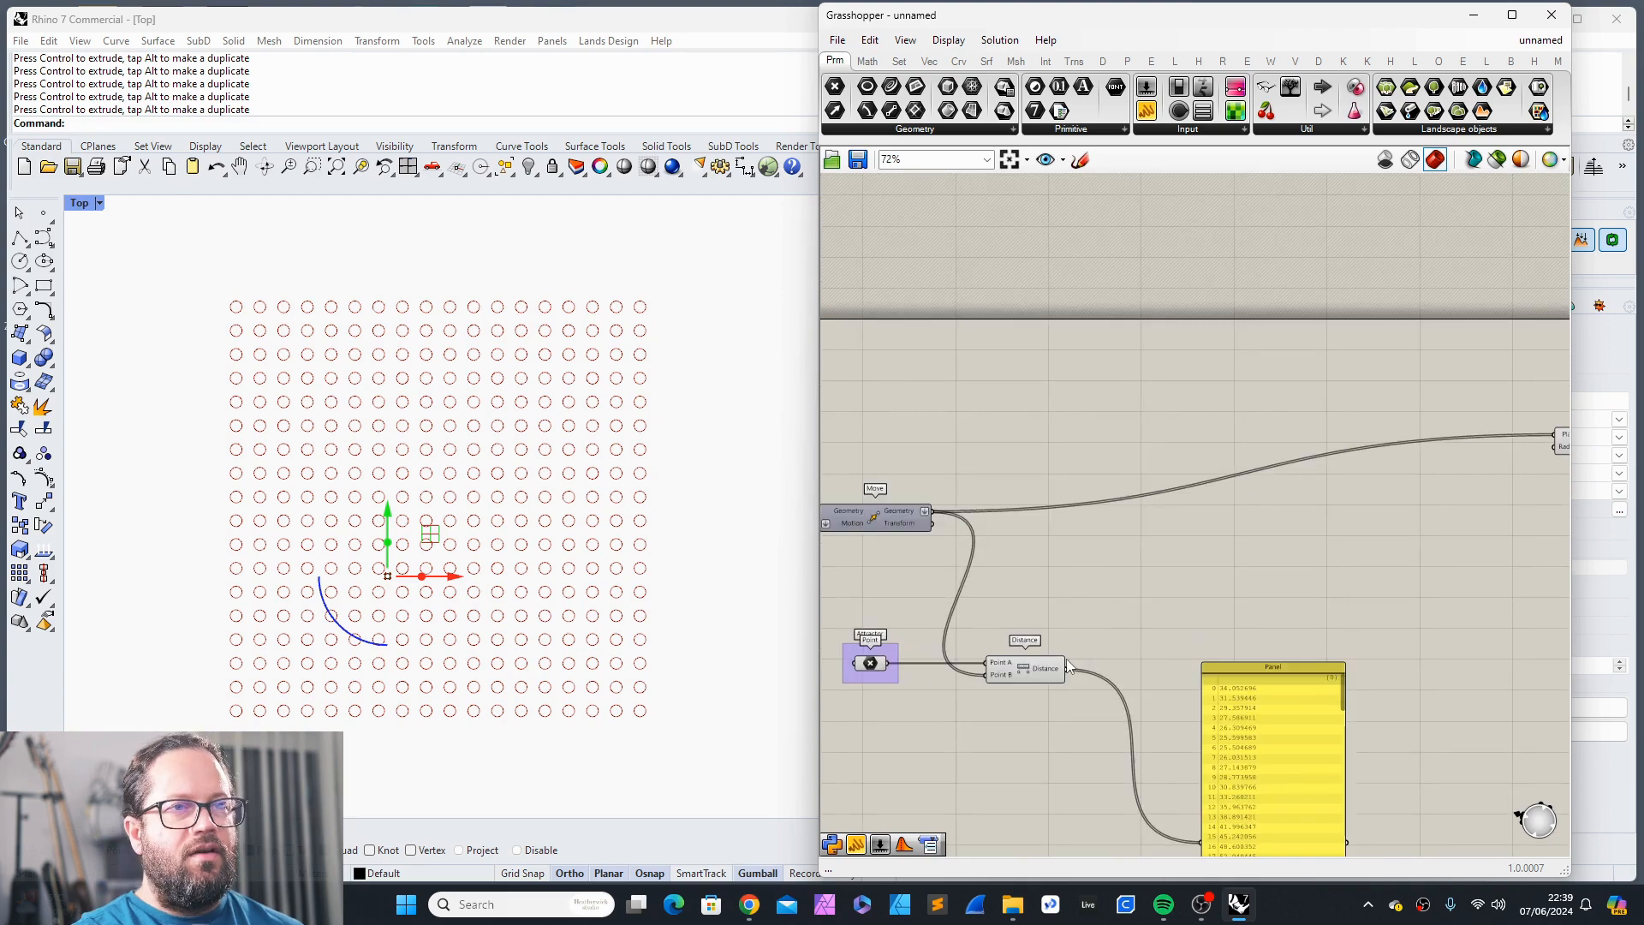
pyautogui.moveTo(1068, 669); pyautogui.dragTo(1424, 506)
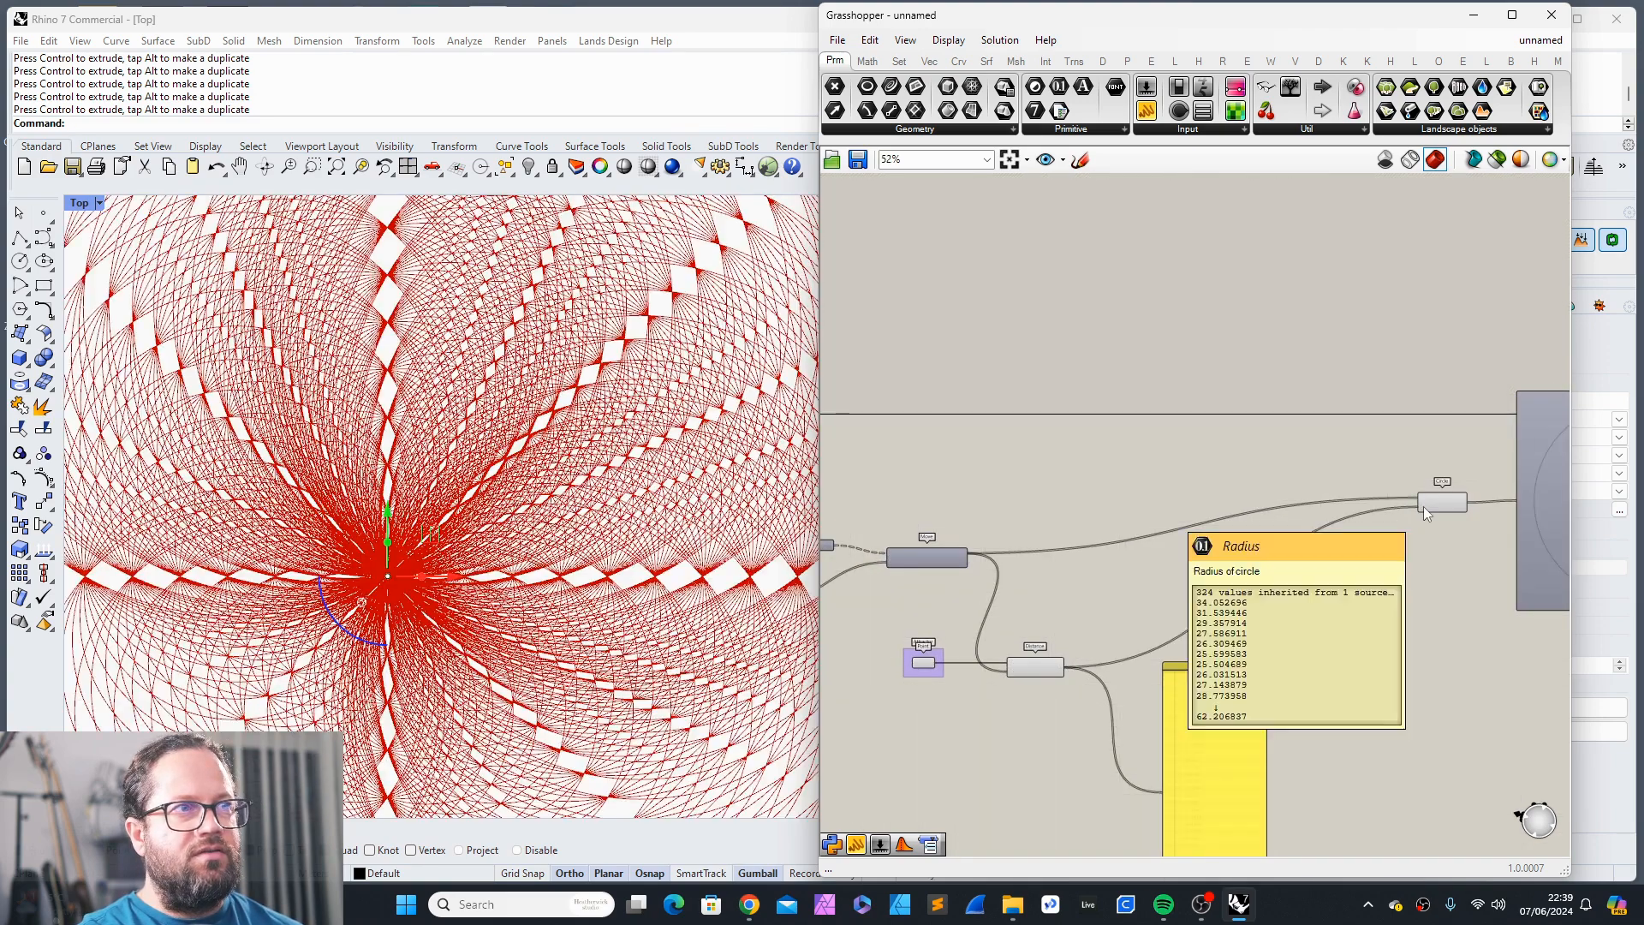
pyautogui.scroll(-5, 492, 495)
pyautogui.scroll(1, 502, 500)
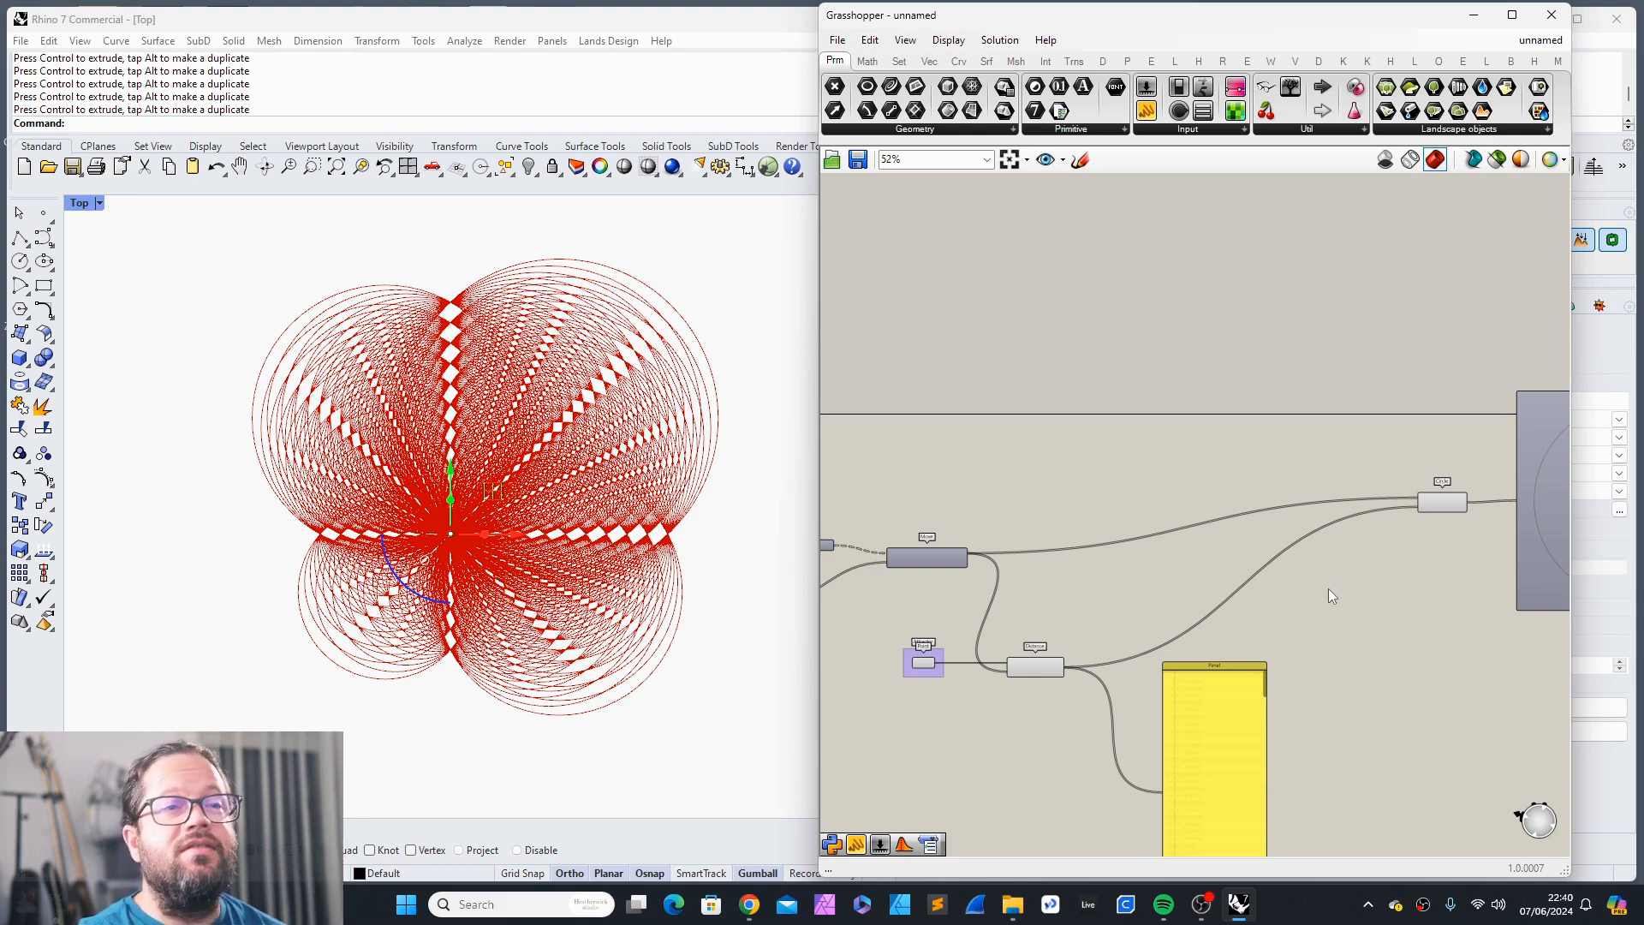
# Step: Add a Multiplication component with the Distance output as input A, and connect its Result to the Circle's Radius
pyautogui.click(867, 62)
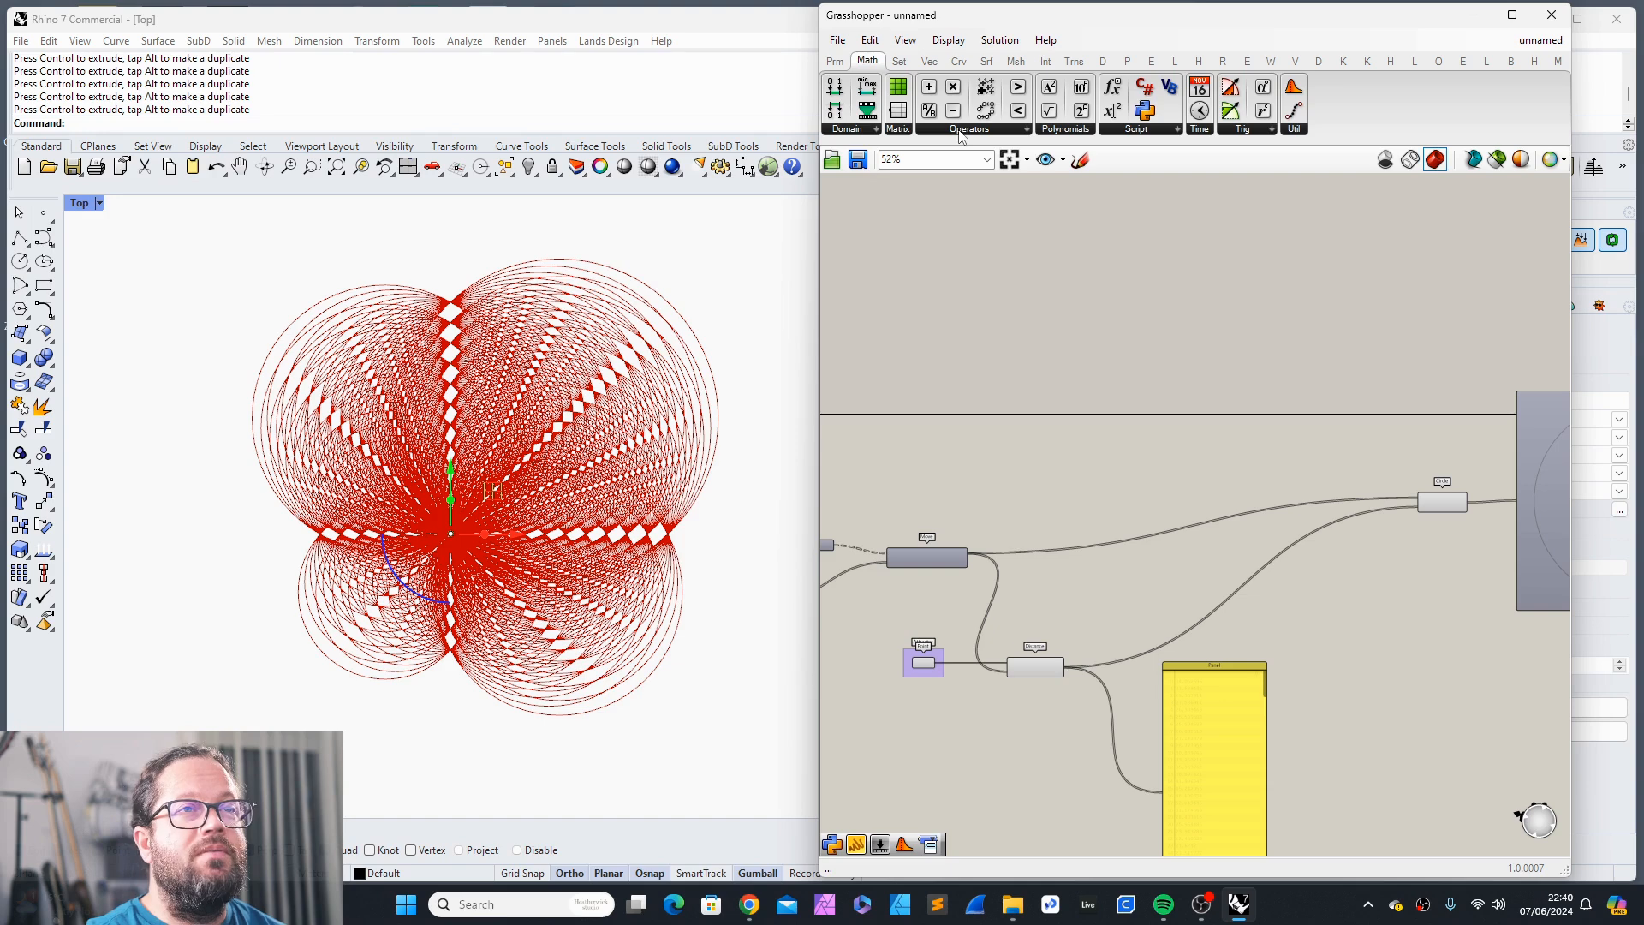
pyautogui.click(949, 130)
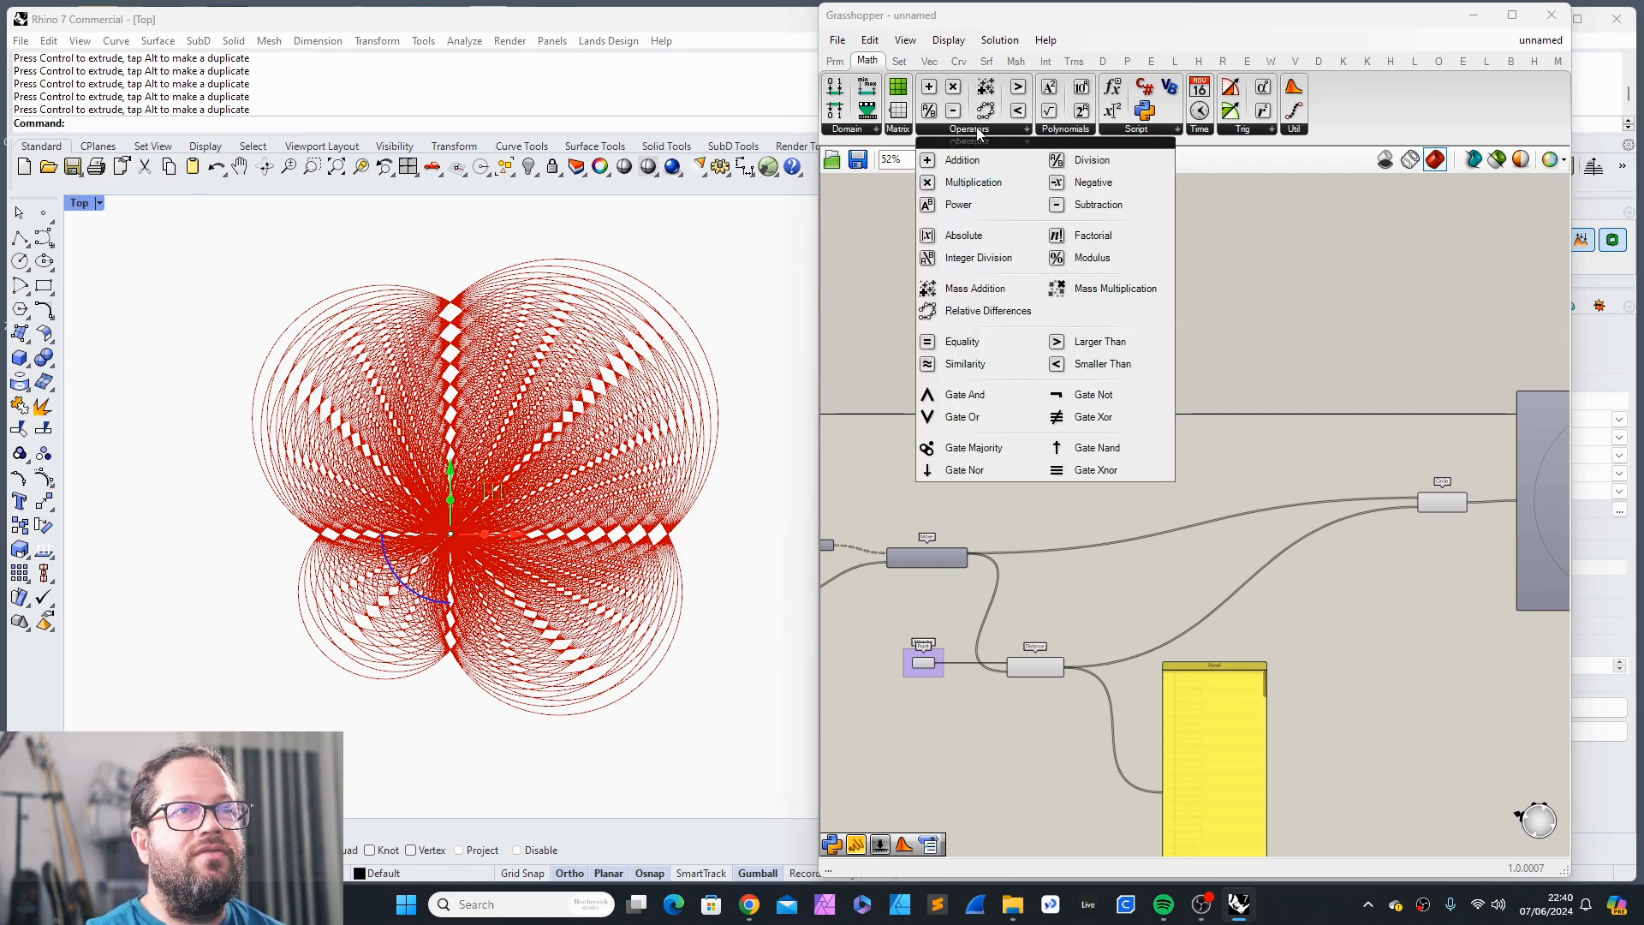
pyautogui.moveTo(1120, 613); pyautogui.dragTo(1247, 497)
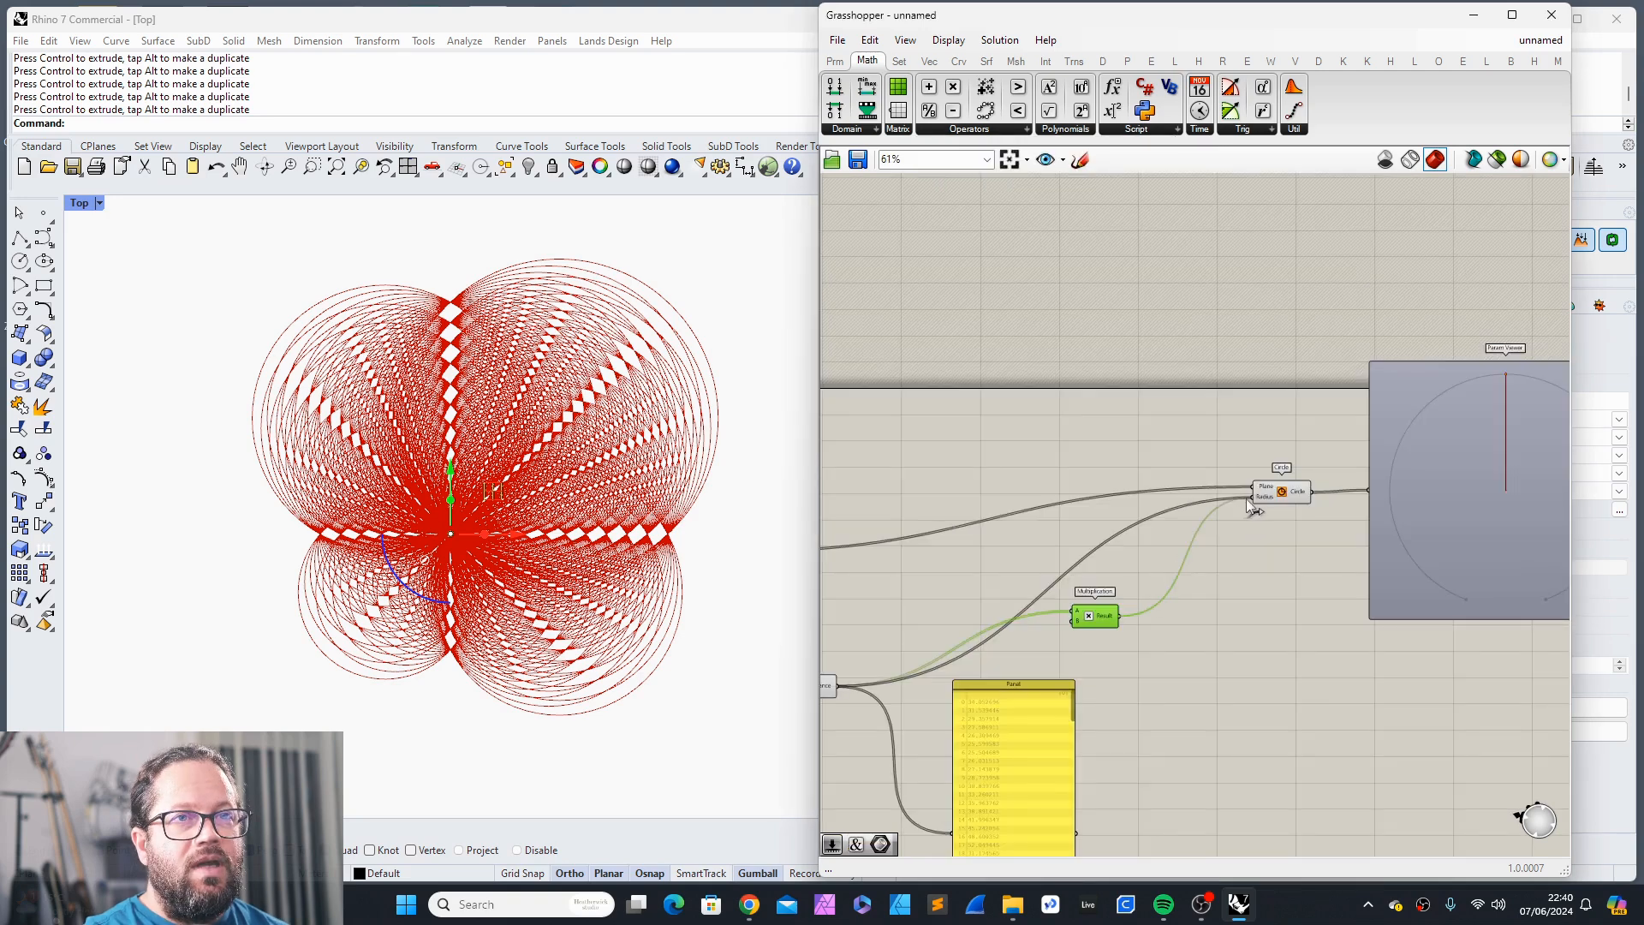
pyautogui.scroll(-1, 1071, 608)
pyautogui.moveTo(1067, 609); pyautogui.dragTo(1130, 587, button='right')
pyautogui.scroll(1, 1131, 594)
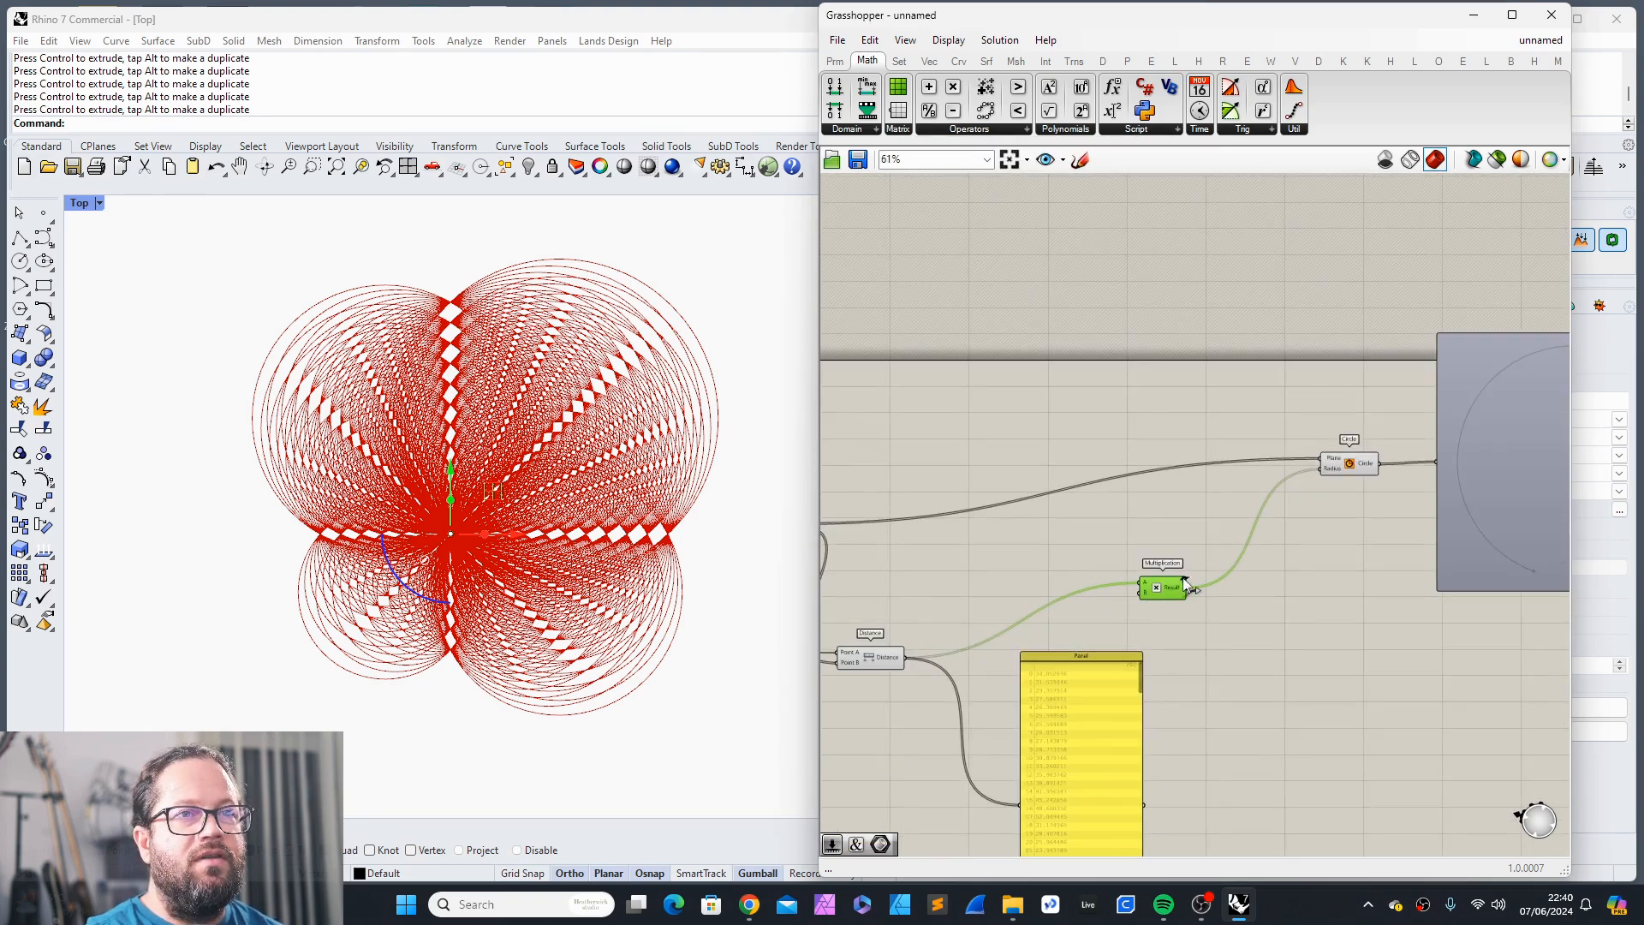
# Step: Add a Number Slider to the Multiplication component's B input and lower its value to shrink the circle radii
pyautogui.moveTo(1171, 595); pyautogui.dragTo(1175, 560)
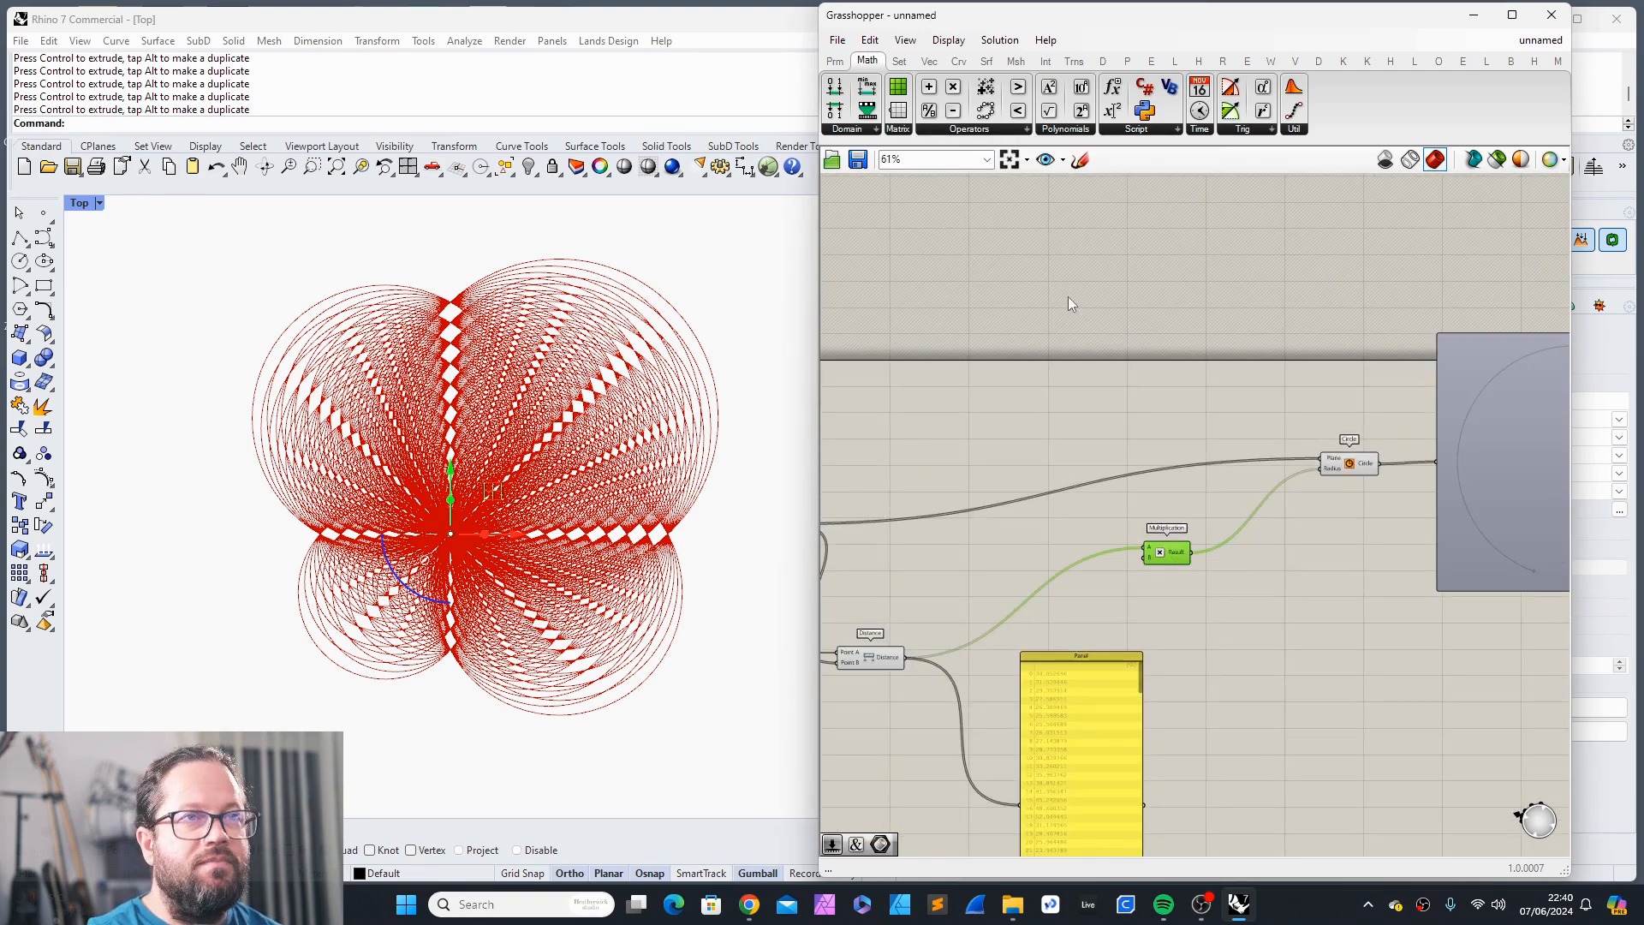
pyautogui.click(835, 61)
pyautogui.moveTo(1091, 449); pyautogui.dragTo(1055, 572)
pyautogui.scroll(3, 1006, 555)
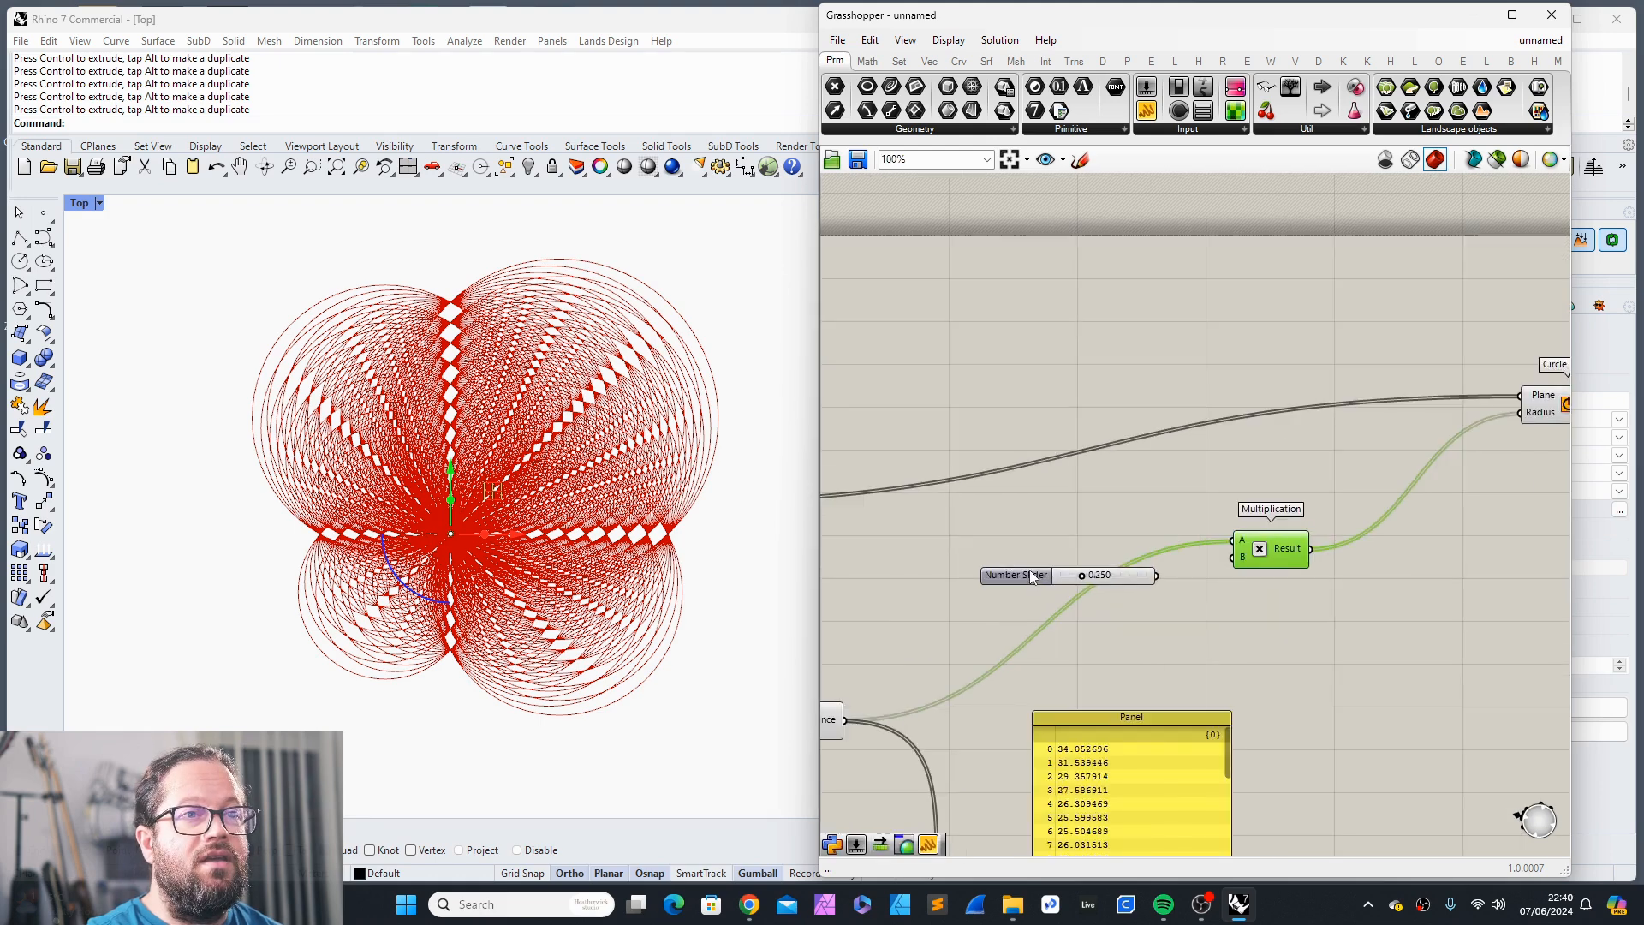
pyautogui.click(1110, 558)
pyautogui.moveTo(1108, 555); pyautogui.dragTo(1235, 558)
pyautogui.scroll(3, 1089, 565)
pyautogui.moveTo(1089, 537); pyautogui.dragTo(1090, 463)
pyautogui.scroll(-1, 1044, 537)
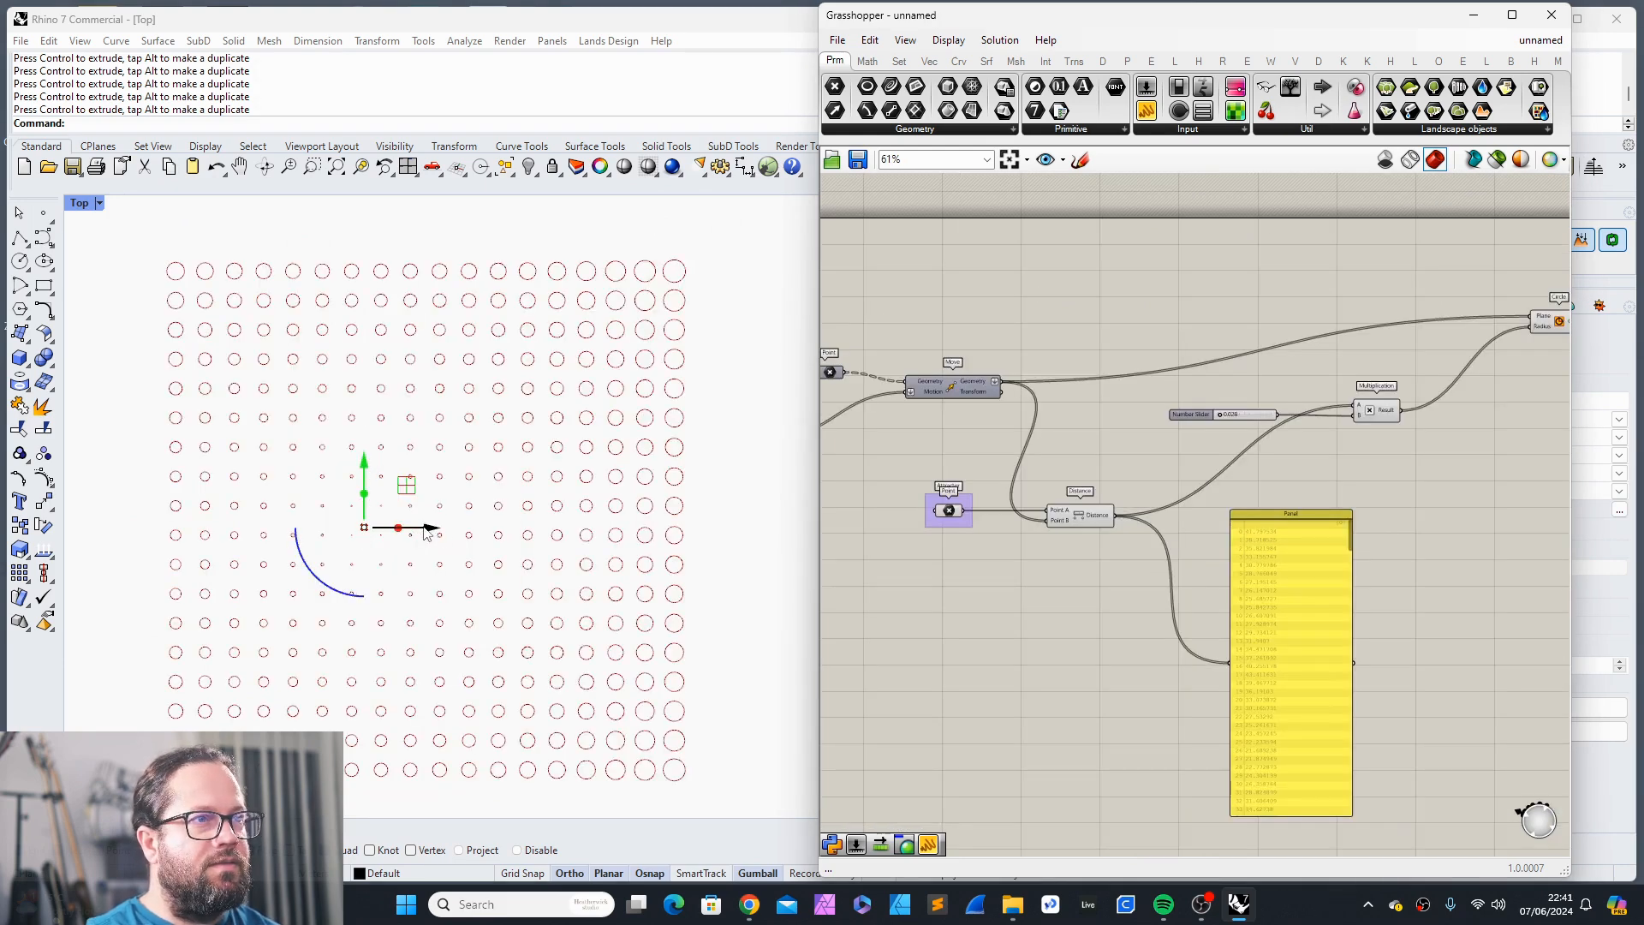
# Step: Move the attractor point to several spots across the circle grid in the Top viewport, finishing in the grid's lower-left area
pyautogui.moveTo(424, 528); pyautogui.dragTo(636, 529)
pyautogui.moveTo(579, 464); pyautogui.dragTo(579, 316)
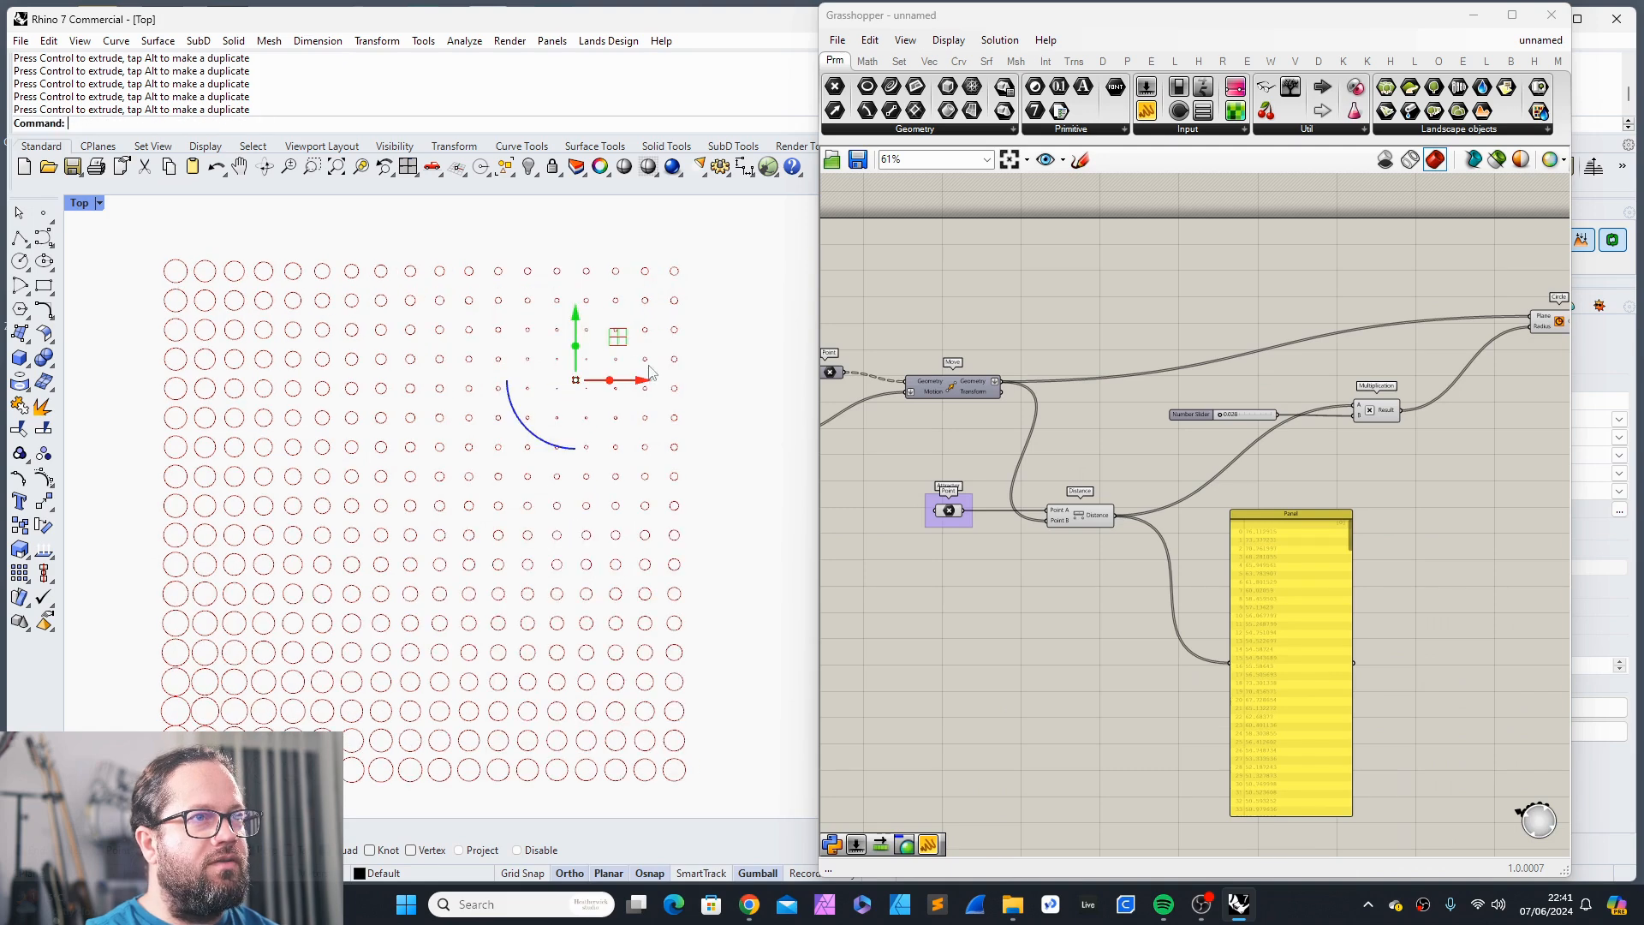
pyautogui.moveTo(649, 372); pyautogui.dragTo(369, 373)
pyautogui.moveTo(296, 317); pyautogui.dragTo(295, 601)
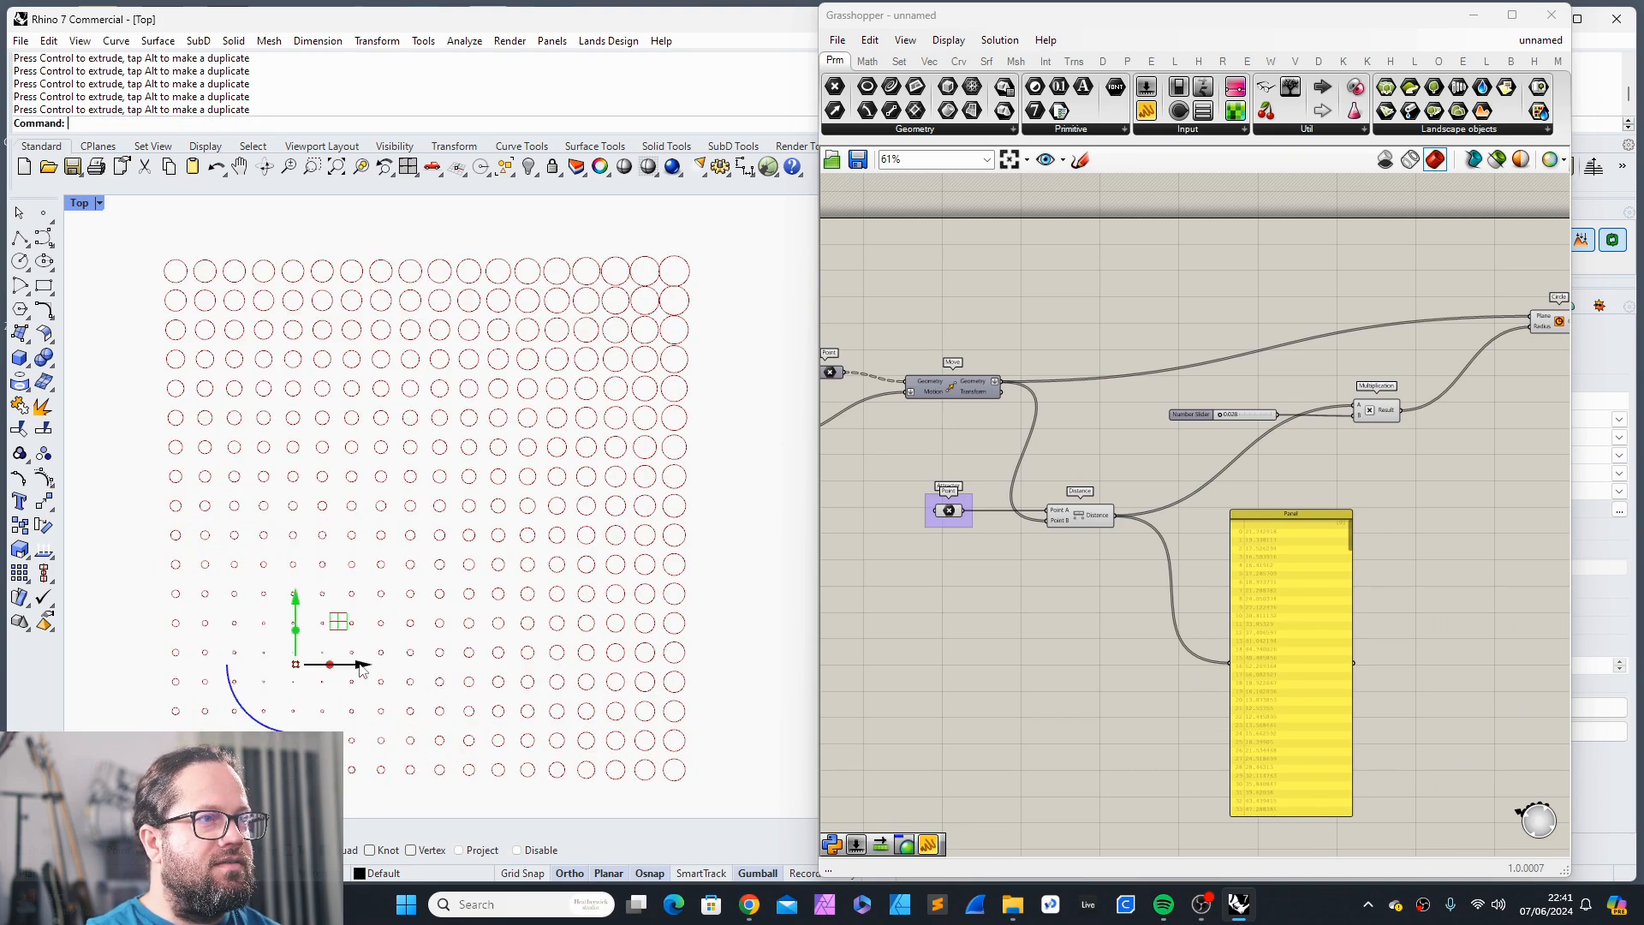
pyautogui.moveTo(361, 670); pyautogui.dragTo(609, 668)
pyautogui.moveTo(546, 625); pyautogui.dragTo(399, 373)
pyautogui.moveTo(341, 316); pyautogui.dragTo(334, 596)
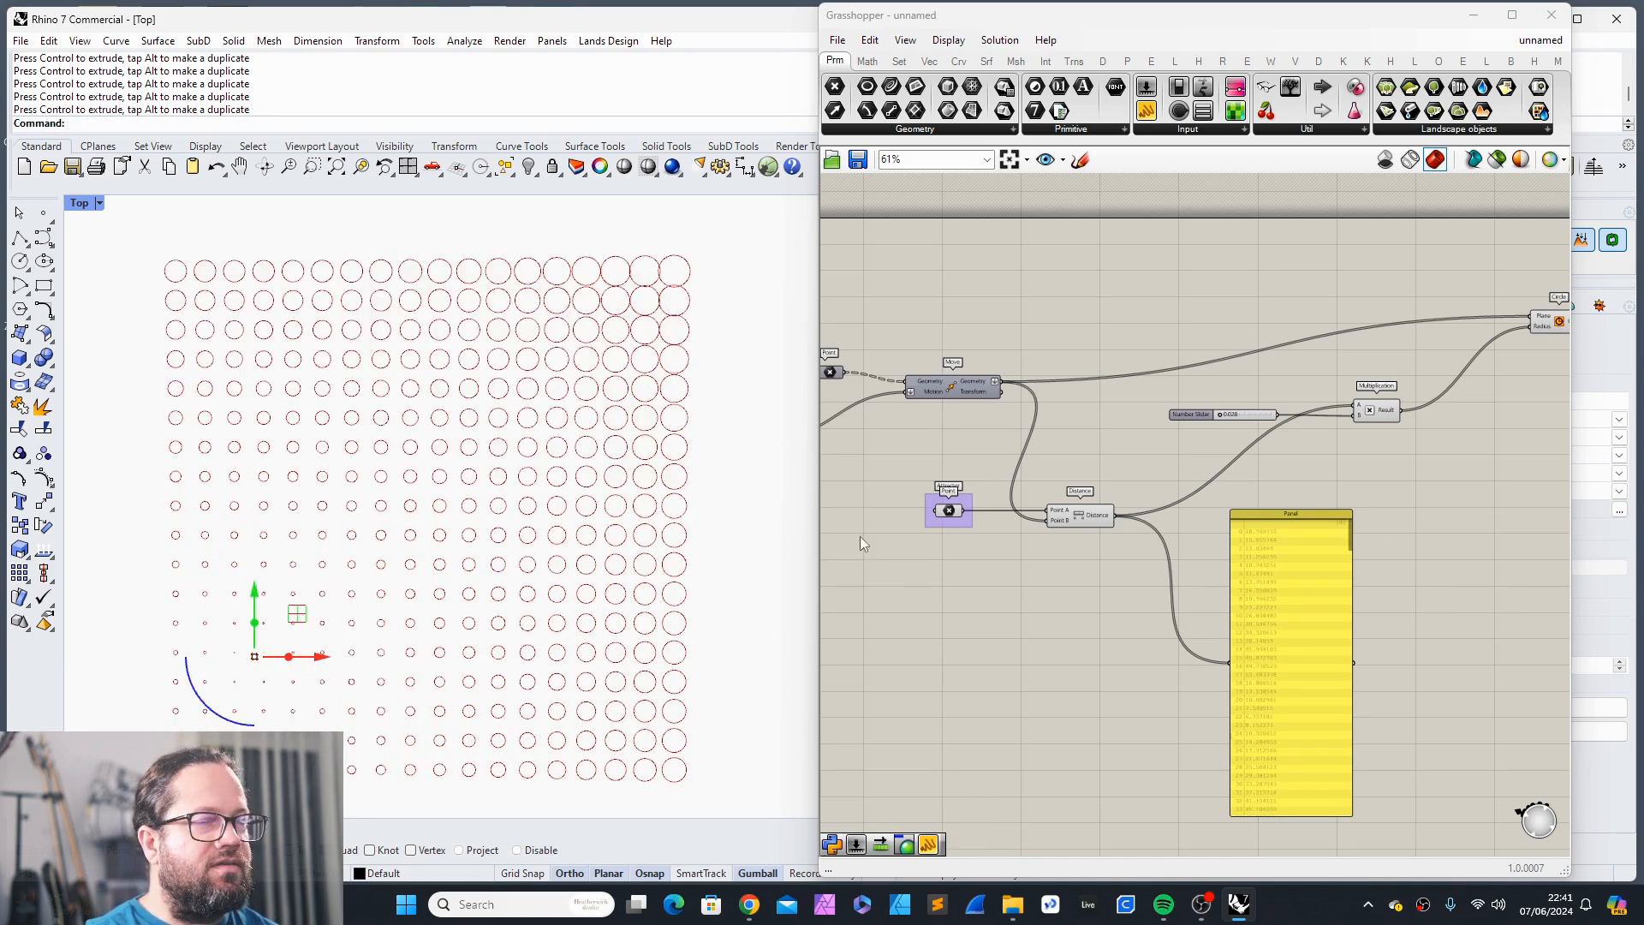
pyautogui.click(1097, 552)
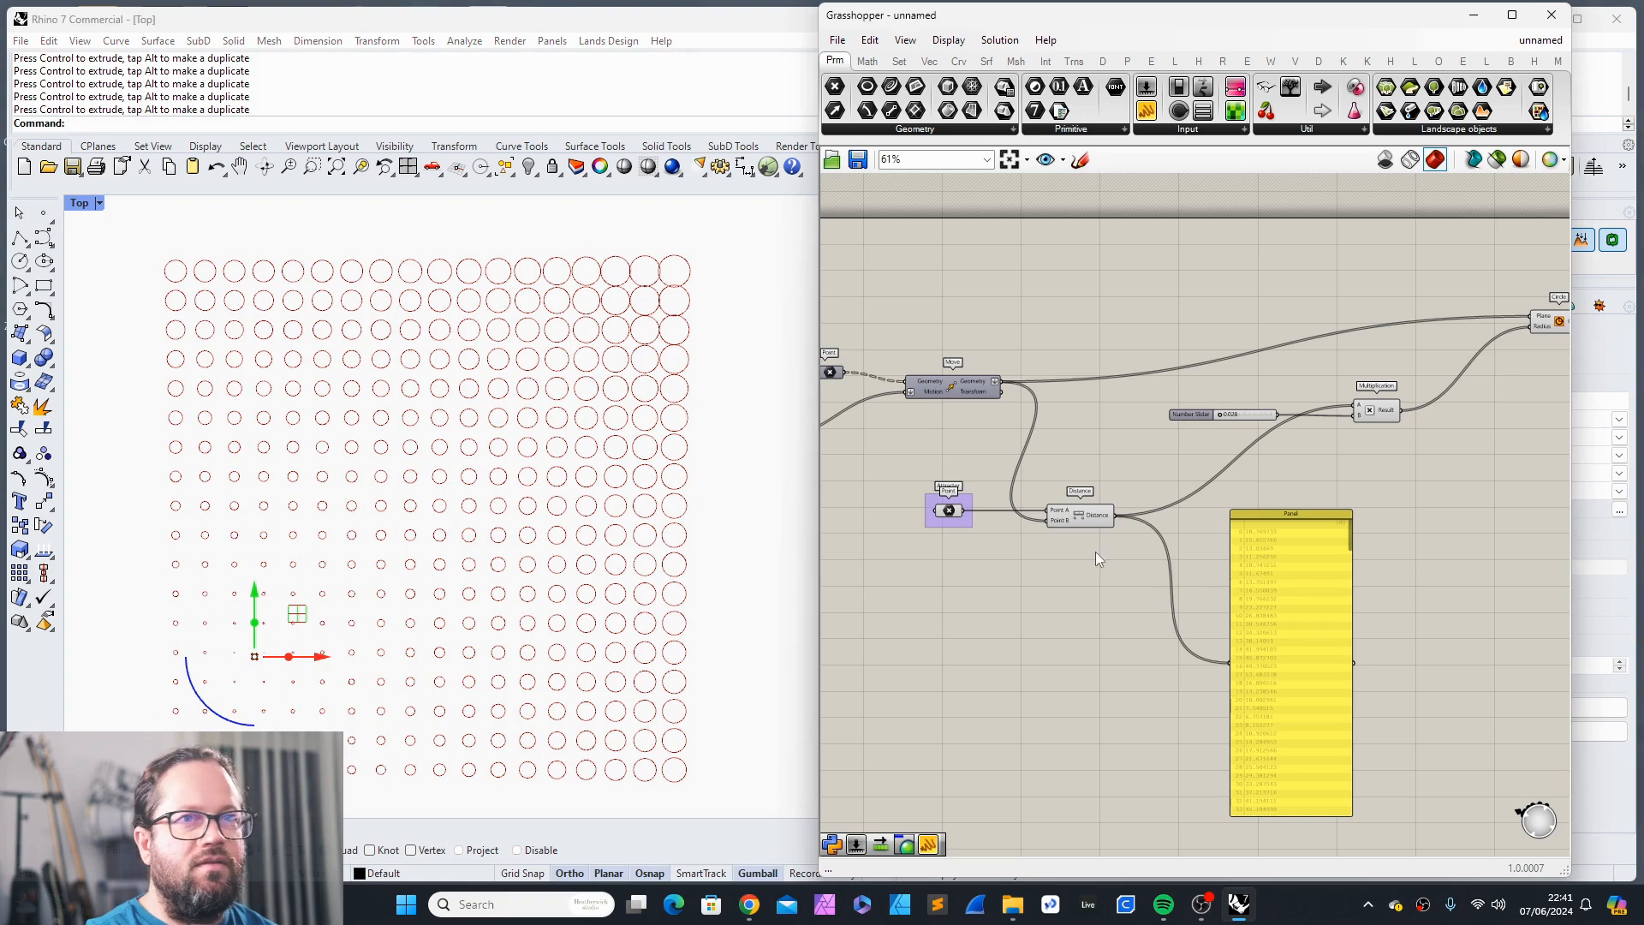
# Step: Delete the Param Viewer and reposition the Circle component closer to the Multiplication component
pyautogui.scroll(-4, 1040, 536)
pyautogui.scroll(2, 1295, 439)
pyautogui.click(1312, 451)
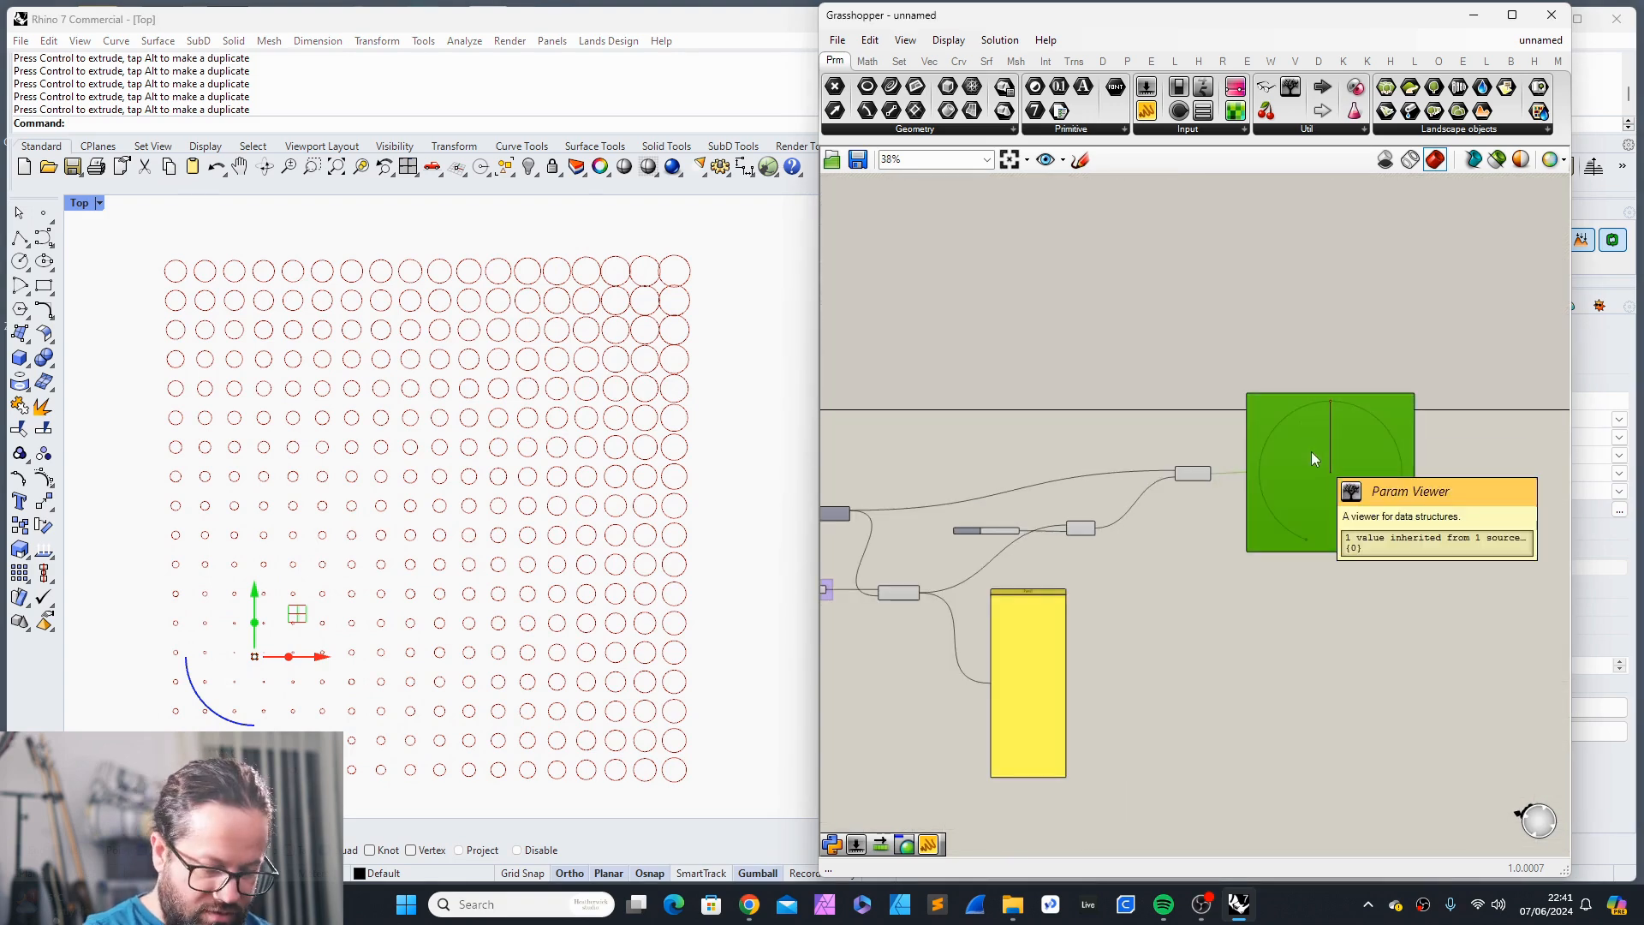
pyautogui.press('Delete')
pyautogui.scroll(4, 1193, 467)
pyautogui.moveTo(1197, 463); pyautogui.dragTo(1099, 515)
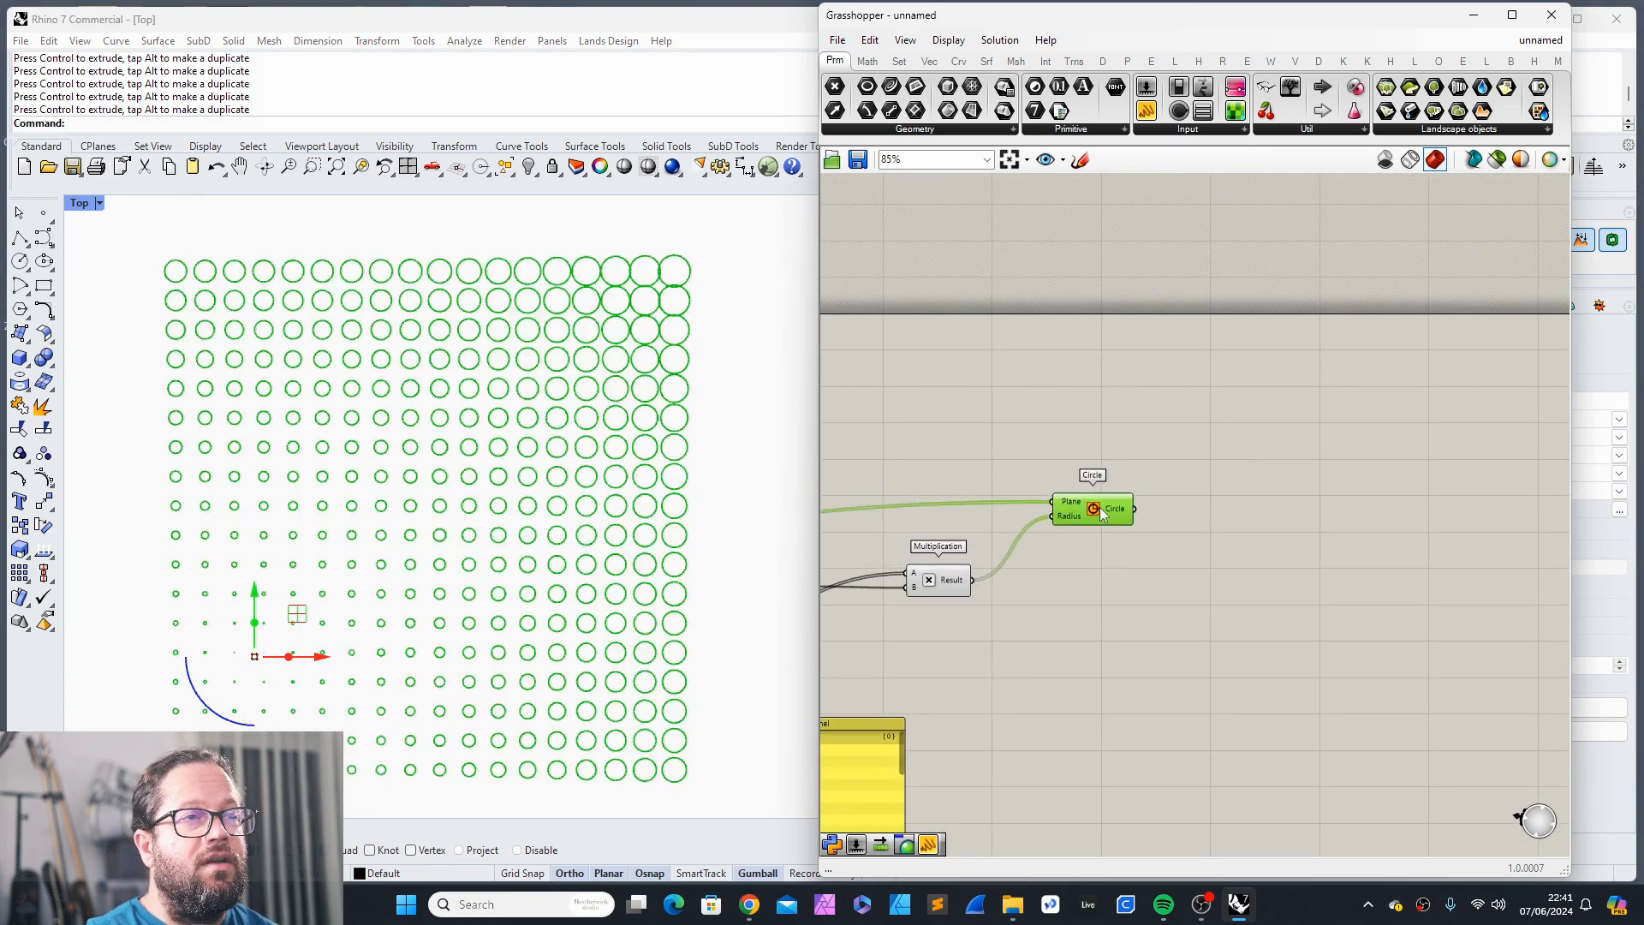
pyautogui.click(1255, 541)
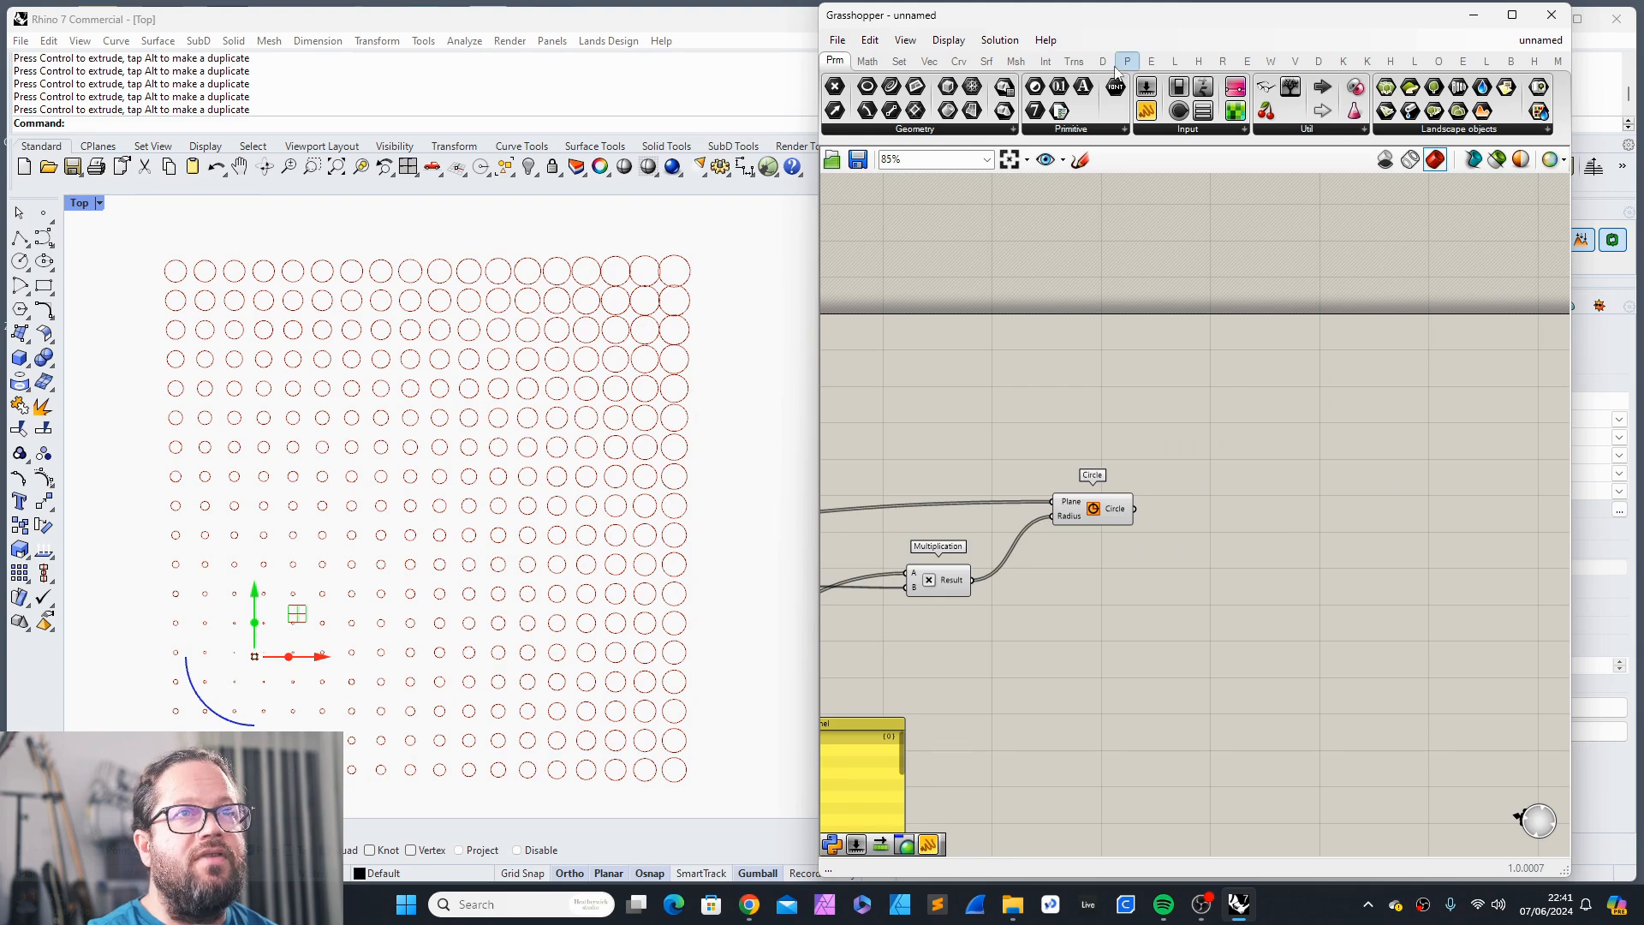
# Step: Add a Boundary Surfaces component and connect the Circle output to its Edges input
pyautogui.click(1016, 60)
pyautogui.click(986, 61)
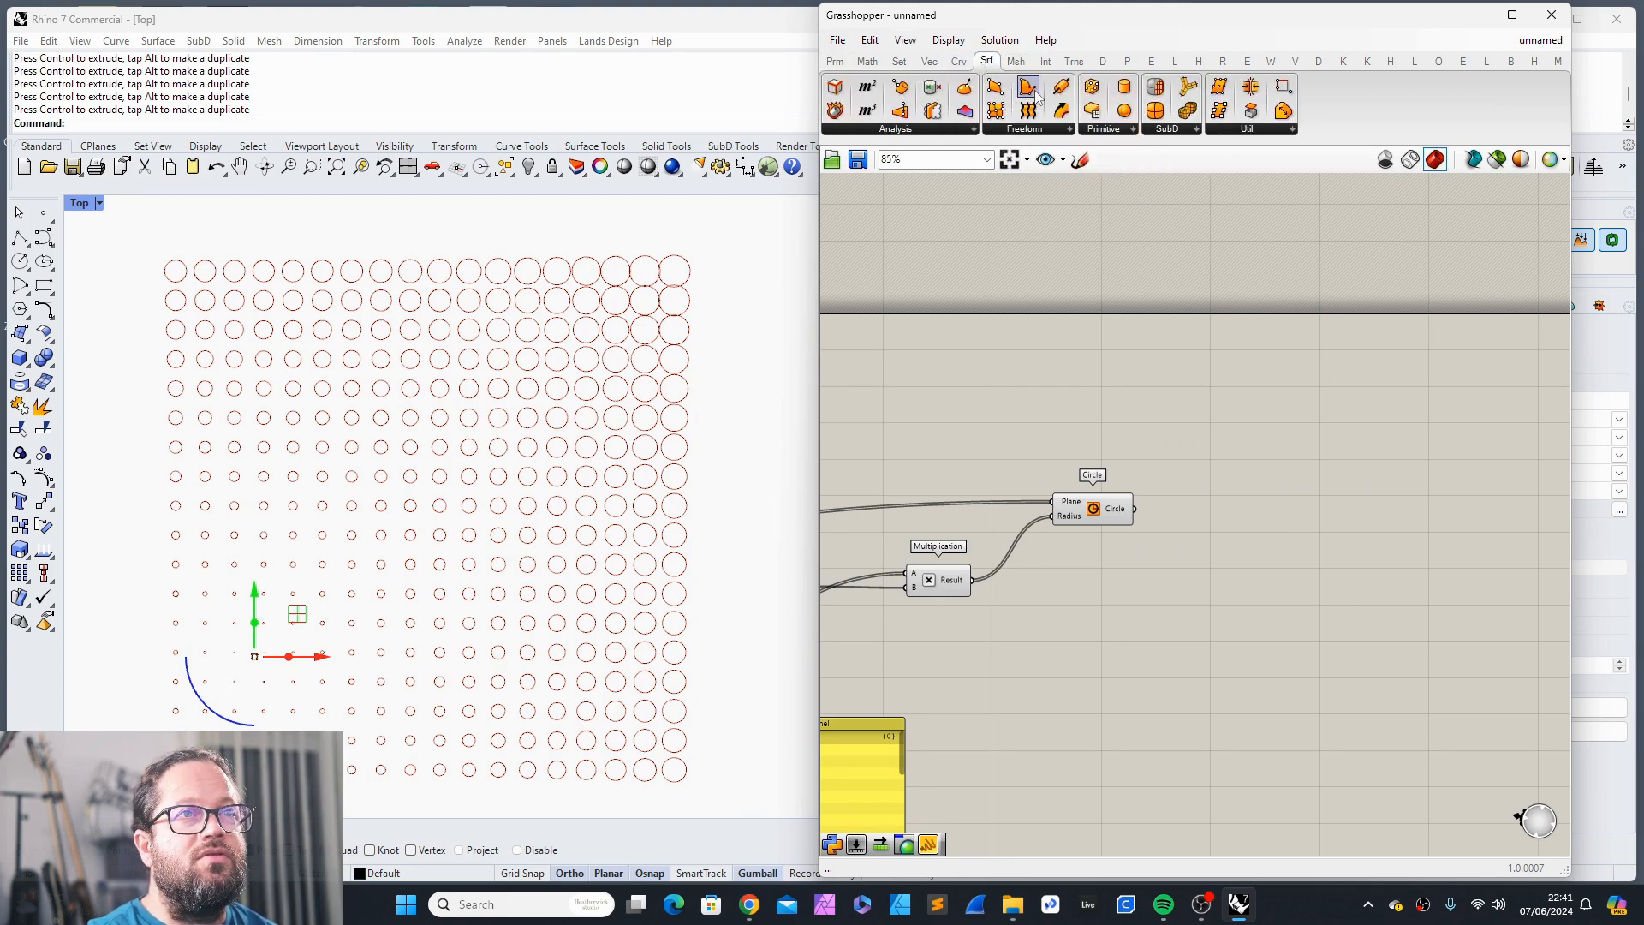
pyautogui.moveTo(1027, 87); pyautogui.dragTo(1284, 515)
pyautogui.moveTo(1135, 508); pyautogui.dragTo(1240, 519)
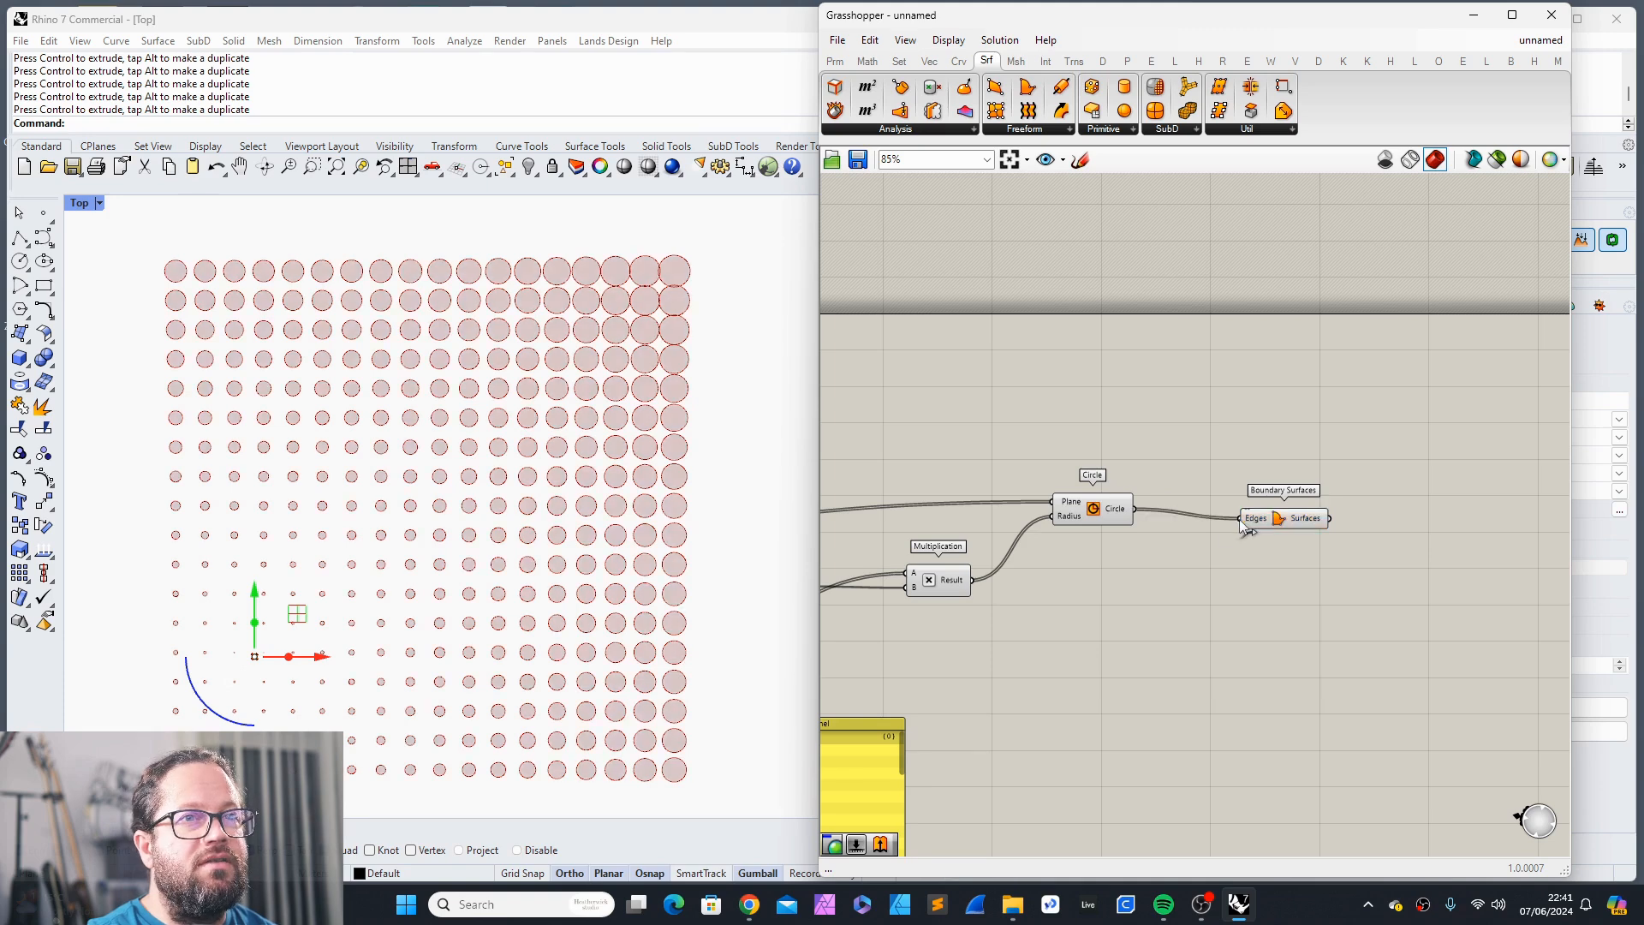
# Step: Turn off the Circle component's preview and line up the Circle and Boundary Surfaces components
pyautogui.rightClick(1106, 515)
pyautogui.click(1135, 548)
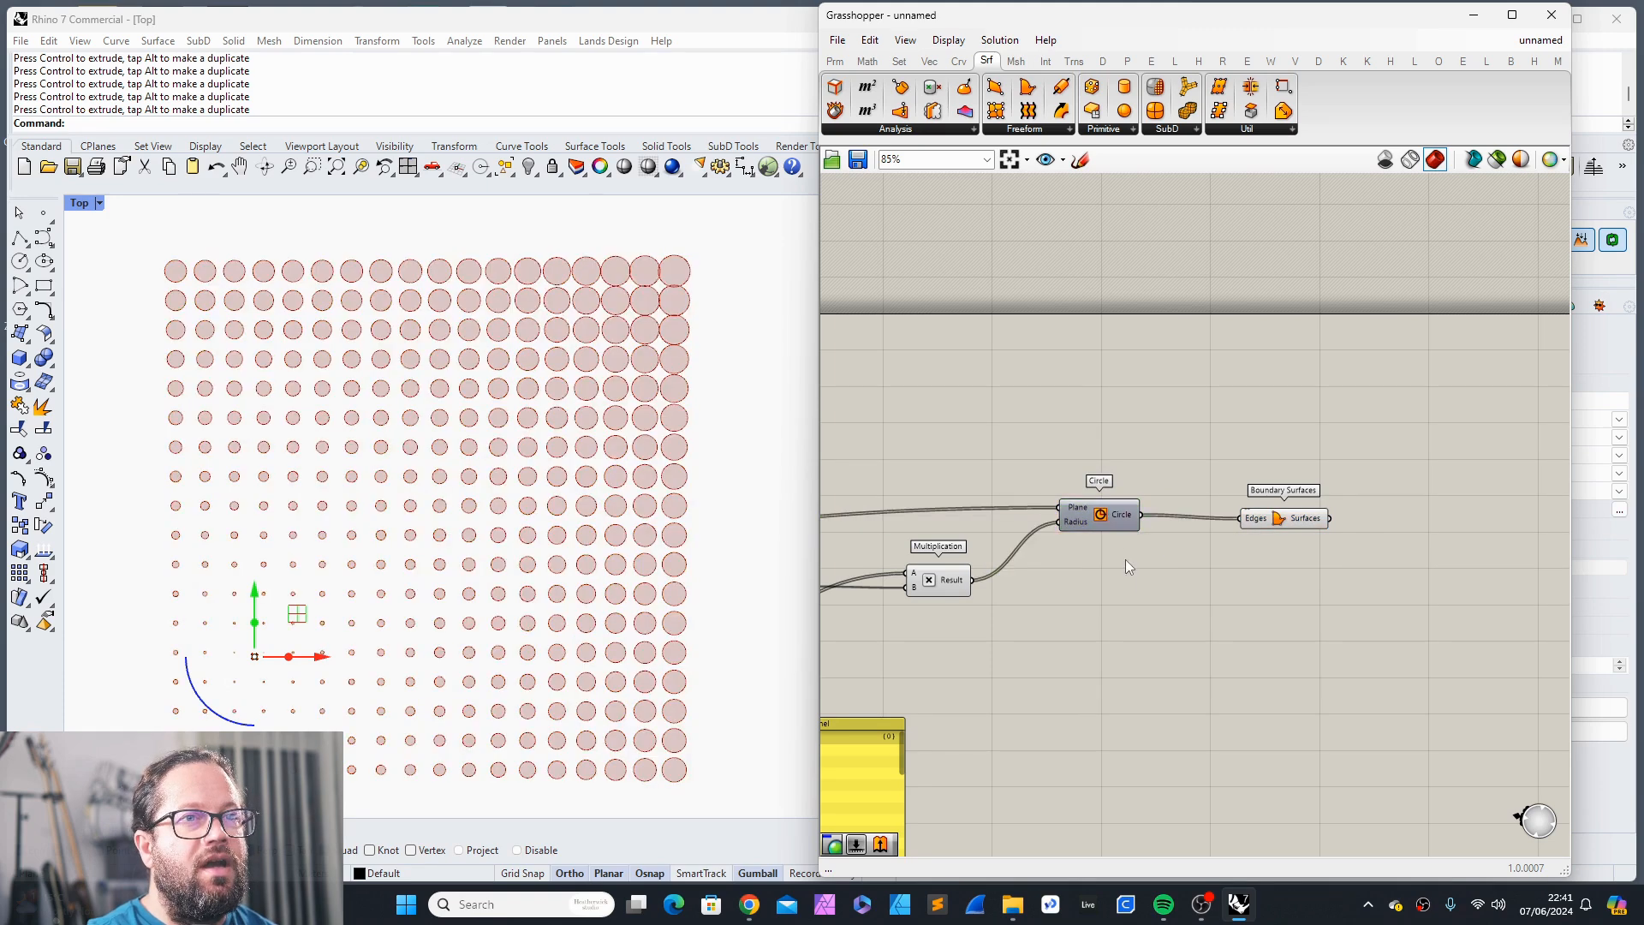
pyautogui.moveTo(1105, 514); pyautogui.dragTo(1086, 548)
pyautogui.moveTo(1292, 521); pyautogui.dragTo(1256, 539)
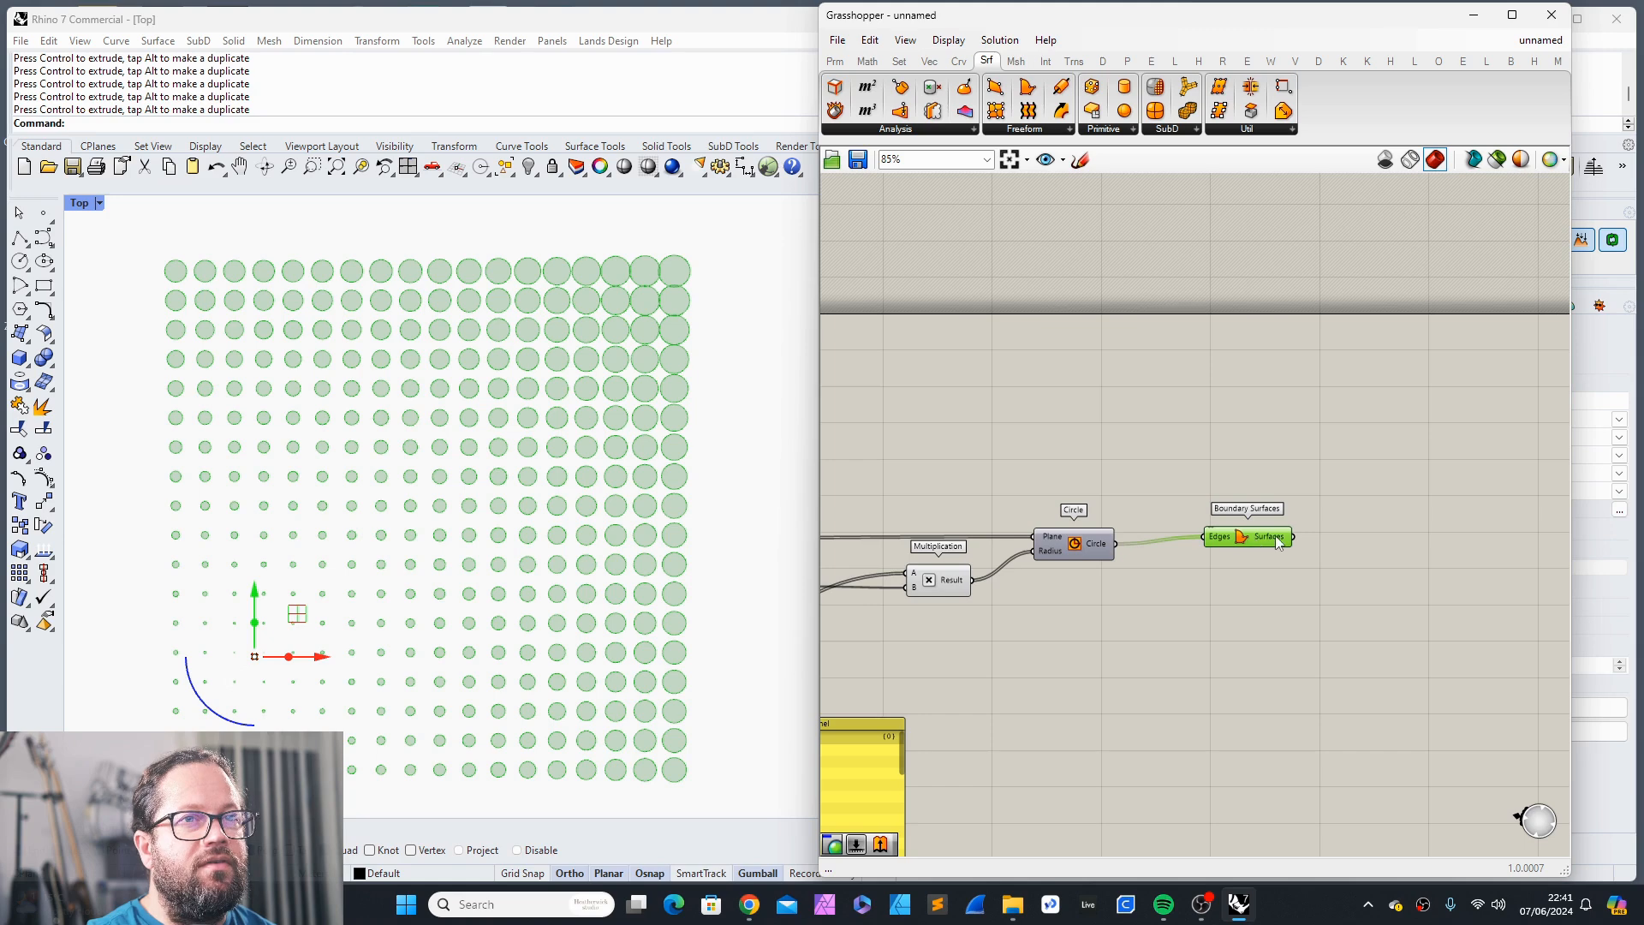
pyautogui.scroll(-2, 463, 480)
pyautogui.scroll(2, 419, 537)
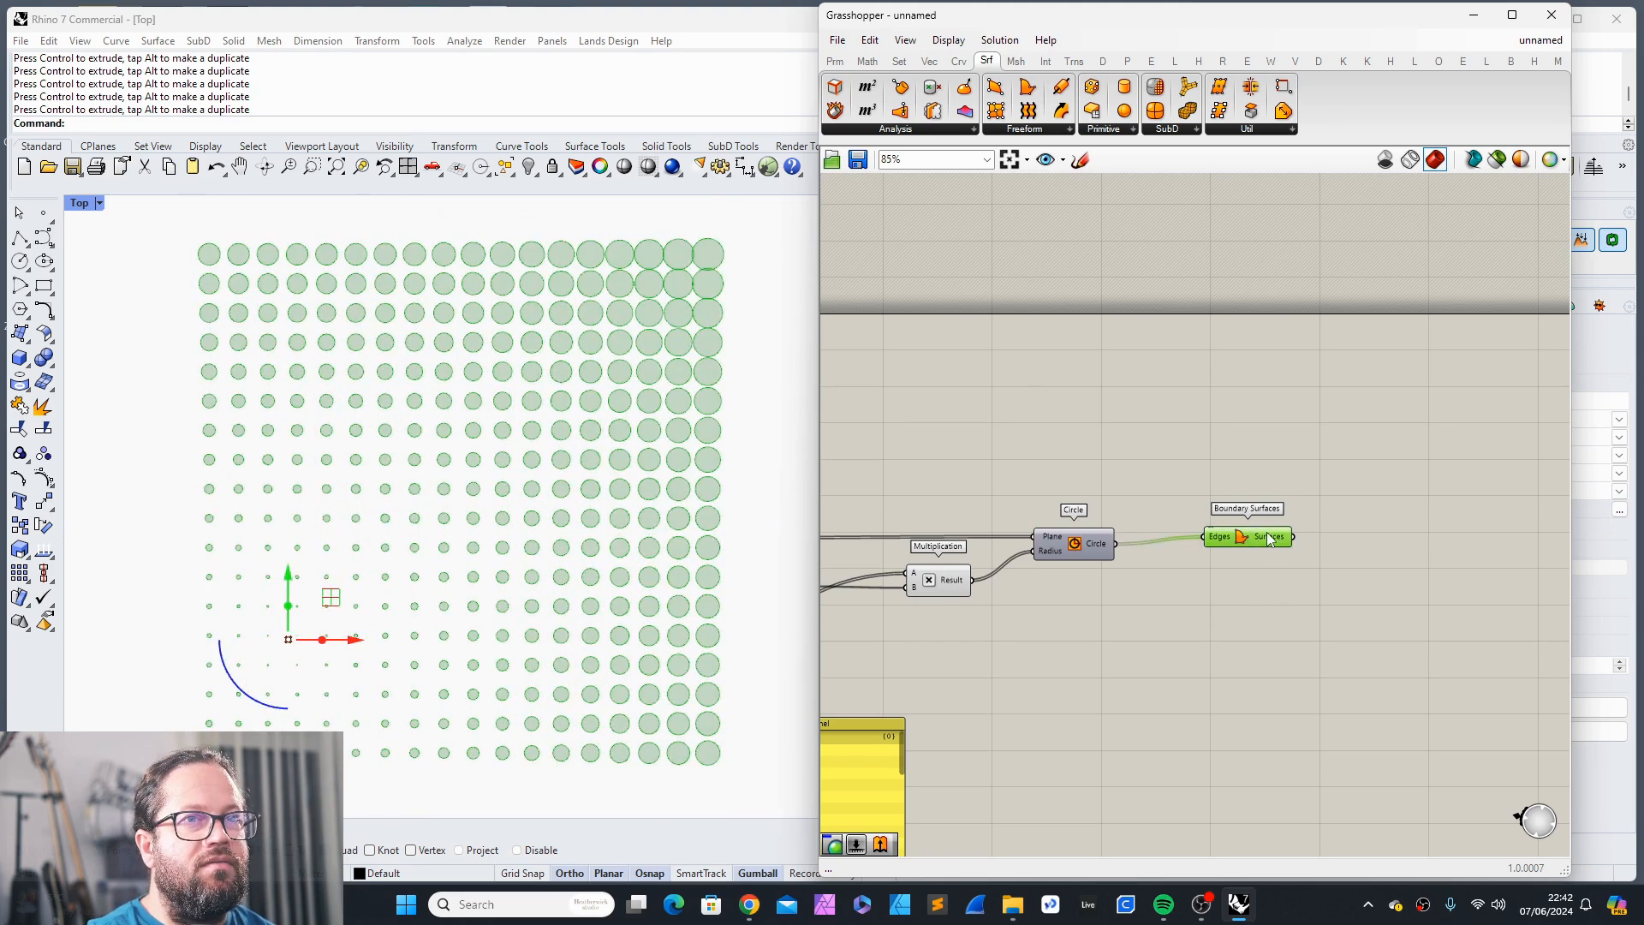
pyautogui.moveTo(1266, 549); pyautogui.dragTo(1249, 557)
# Step: Add a Custom Preview component and connect the Boundary Surfaces output to its Geometry input
pyautogui.click(838, 64)
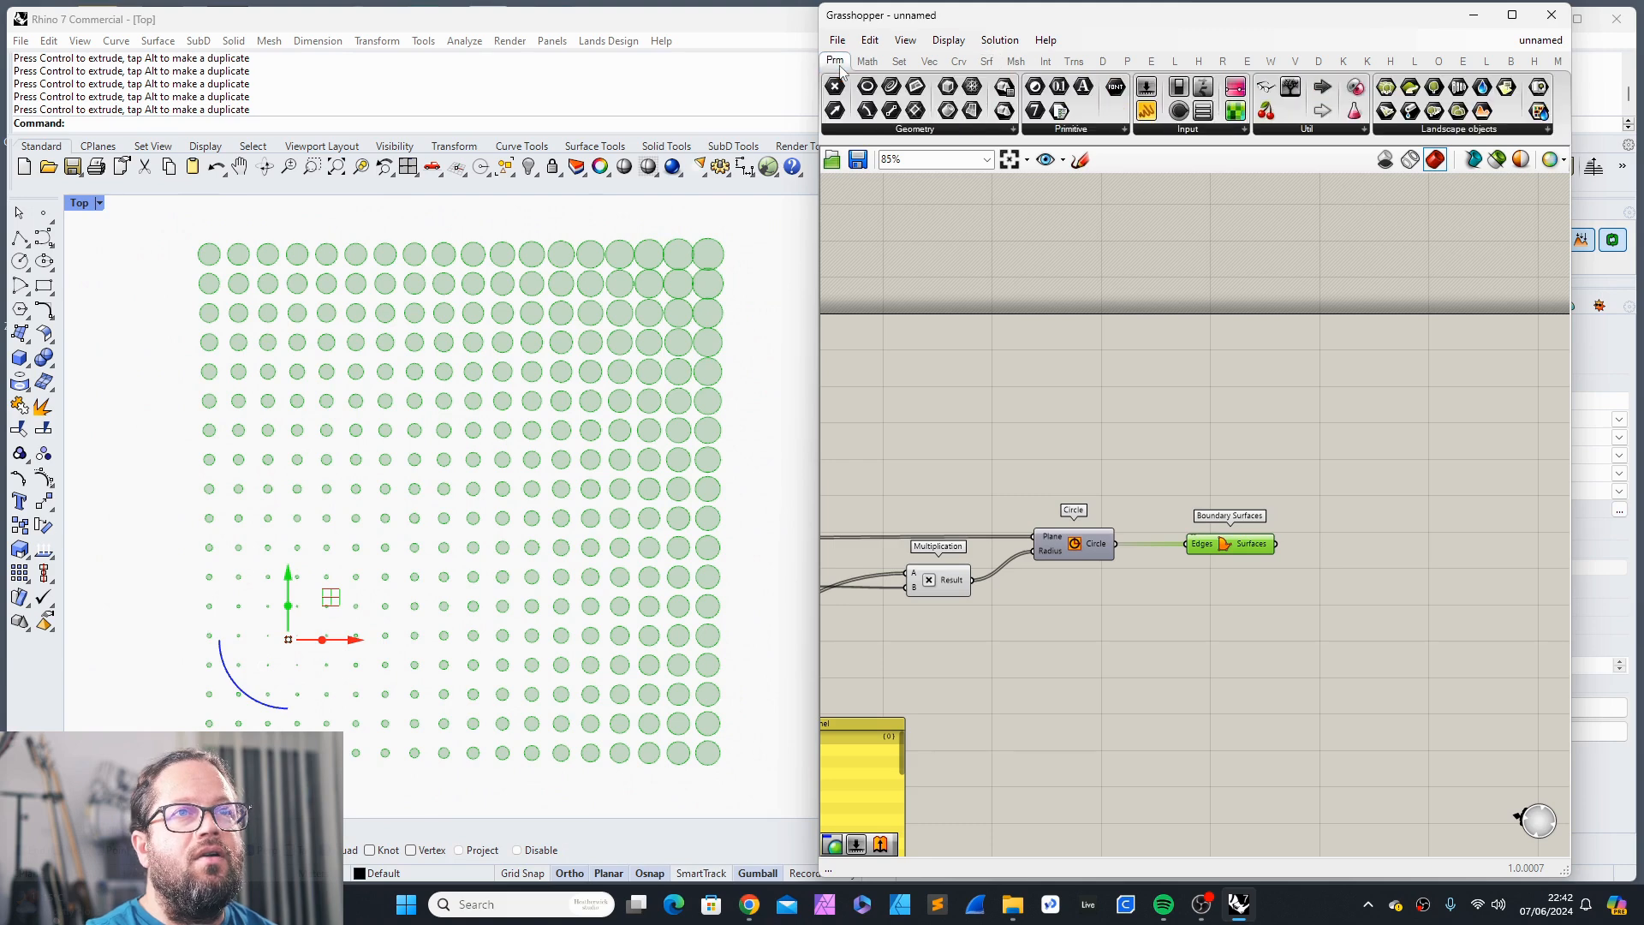
pyautogui.click(1103, 60)
pyautogui.click(1214, 129)
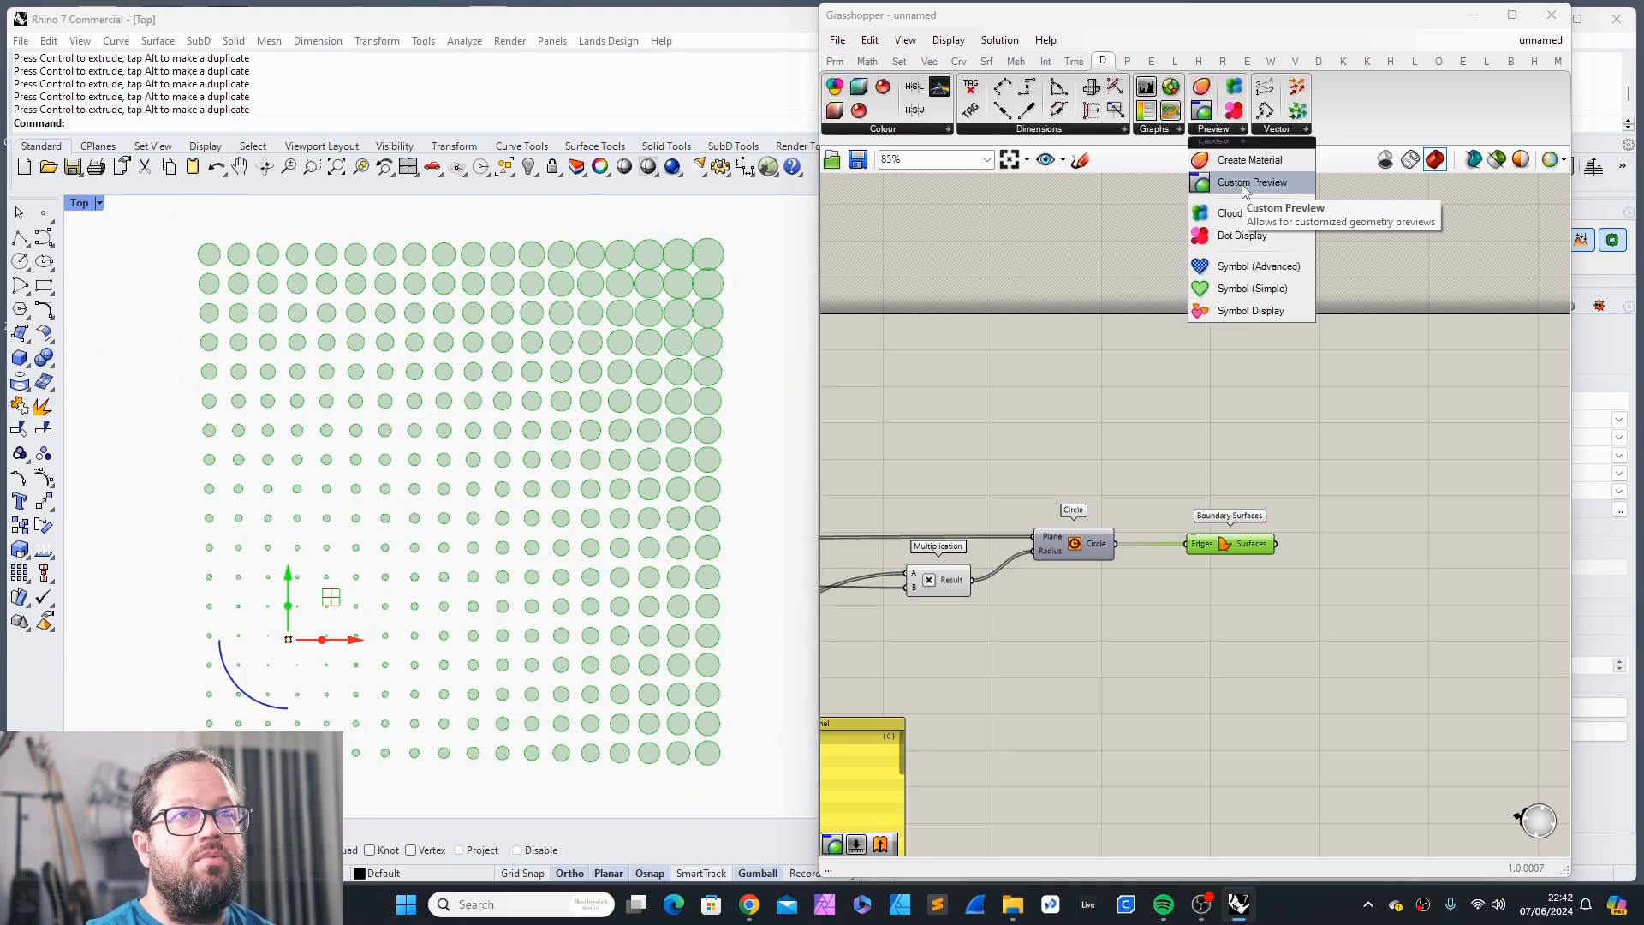
pyautogui.moveTo(1245, 190); pyautogui.dragTo(1432, 571)
pyautogui.moveTo(1275, 544); pyautogui.dragTo(1421, 567)
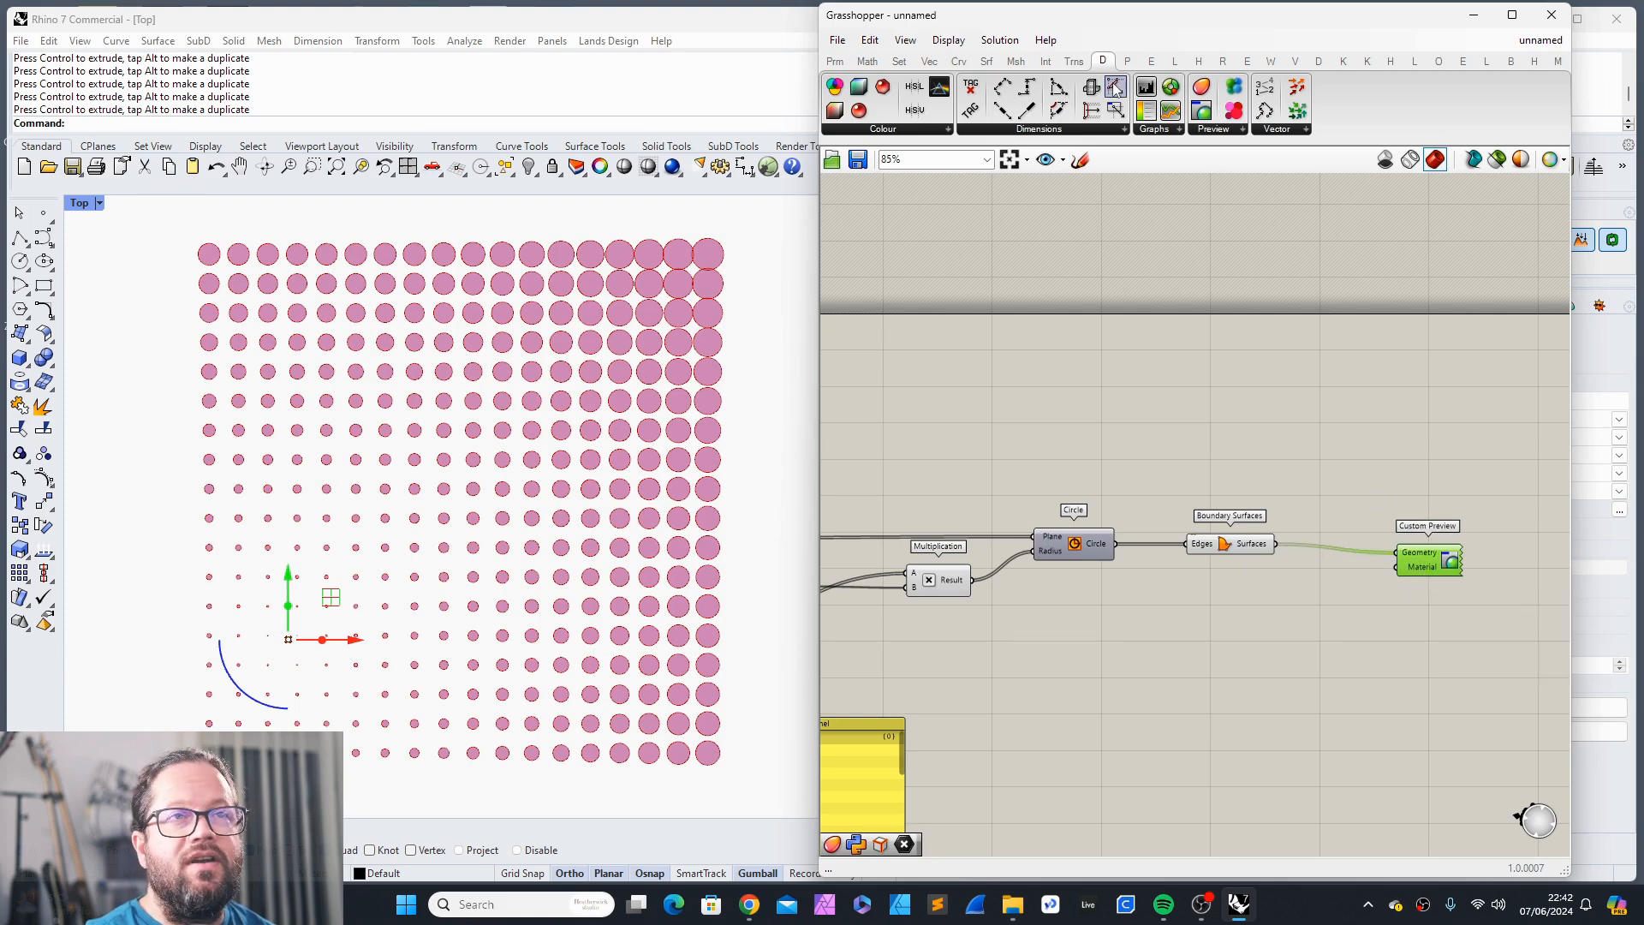
# Step: Add a Create Material component below Boundary Surfaces and connect its output to the Custom Preview's Material input
pyautogui.click(1214, 128)
pyautogui.click(1236, 157)
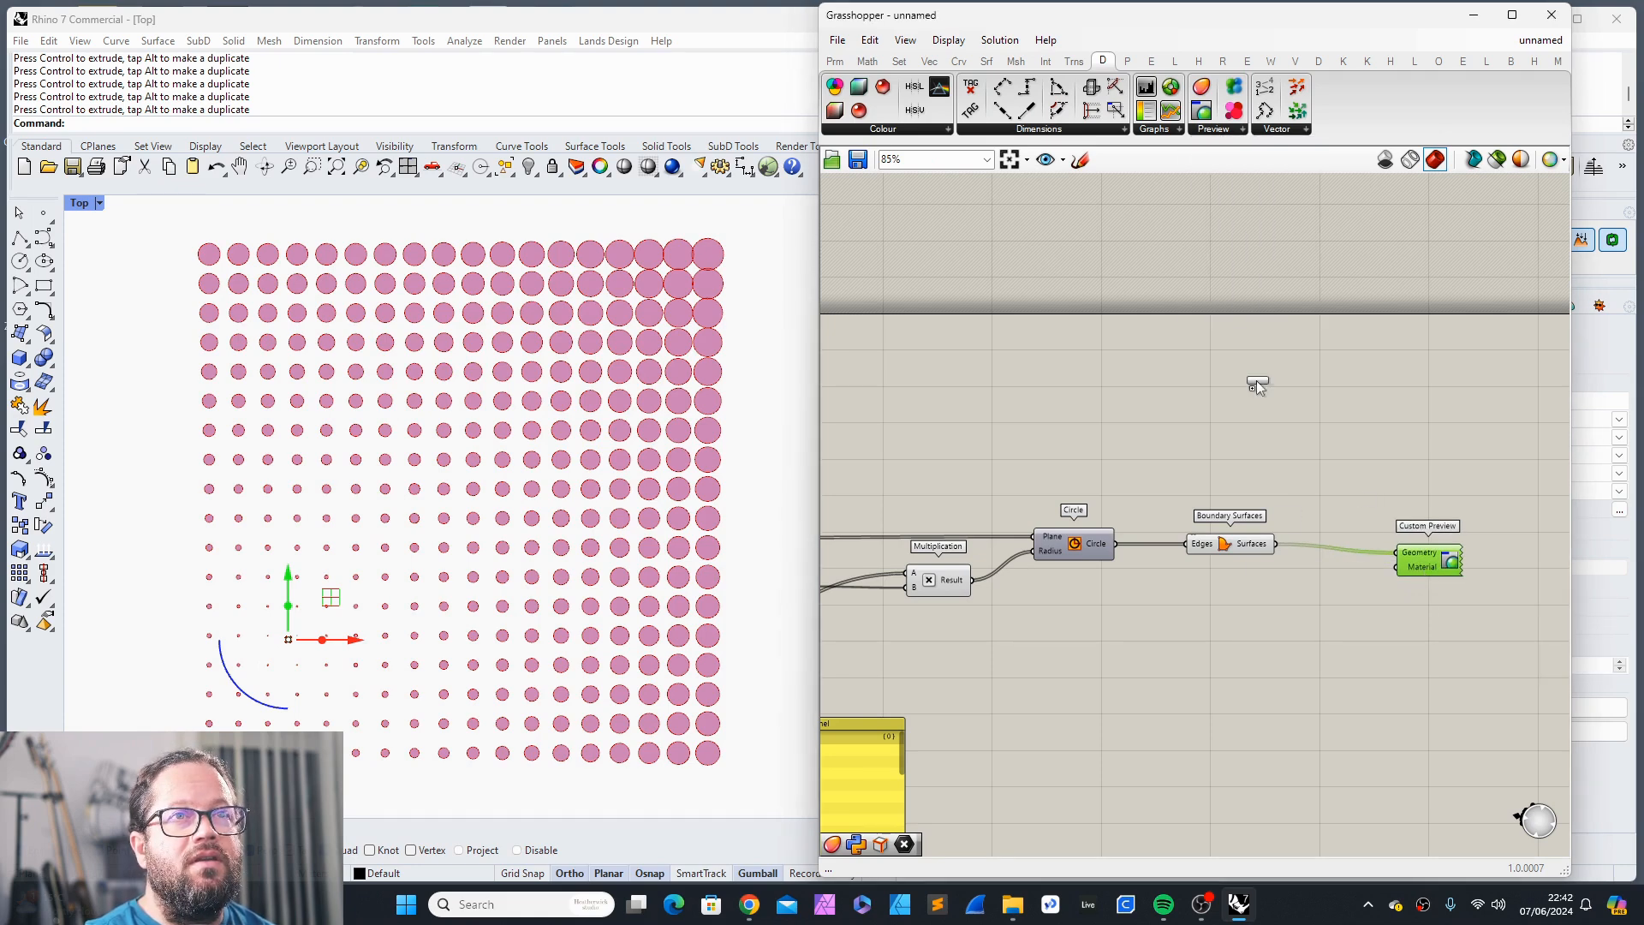
pyautogui.click(1278, 612)
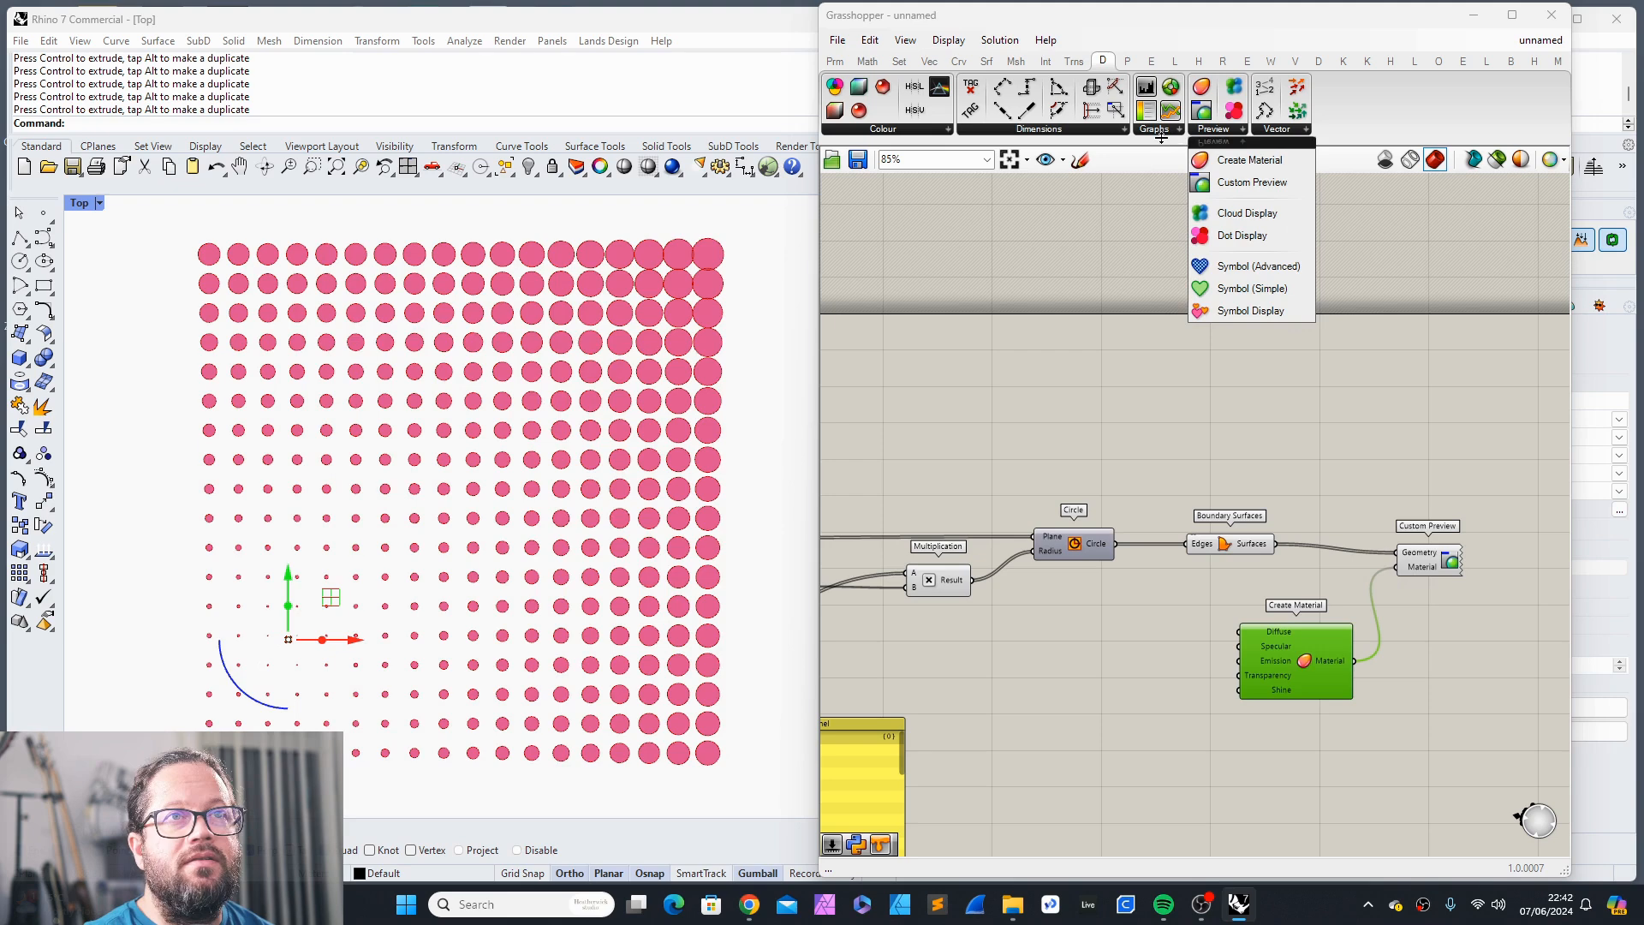
pyautogui.moveTo(1279, 632); pyautogui.dragTo(1250, 627)
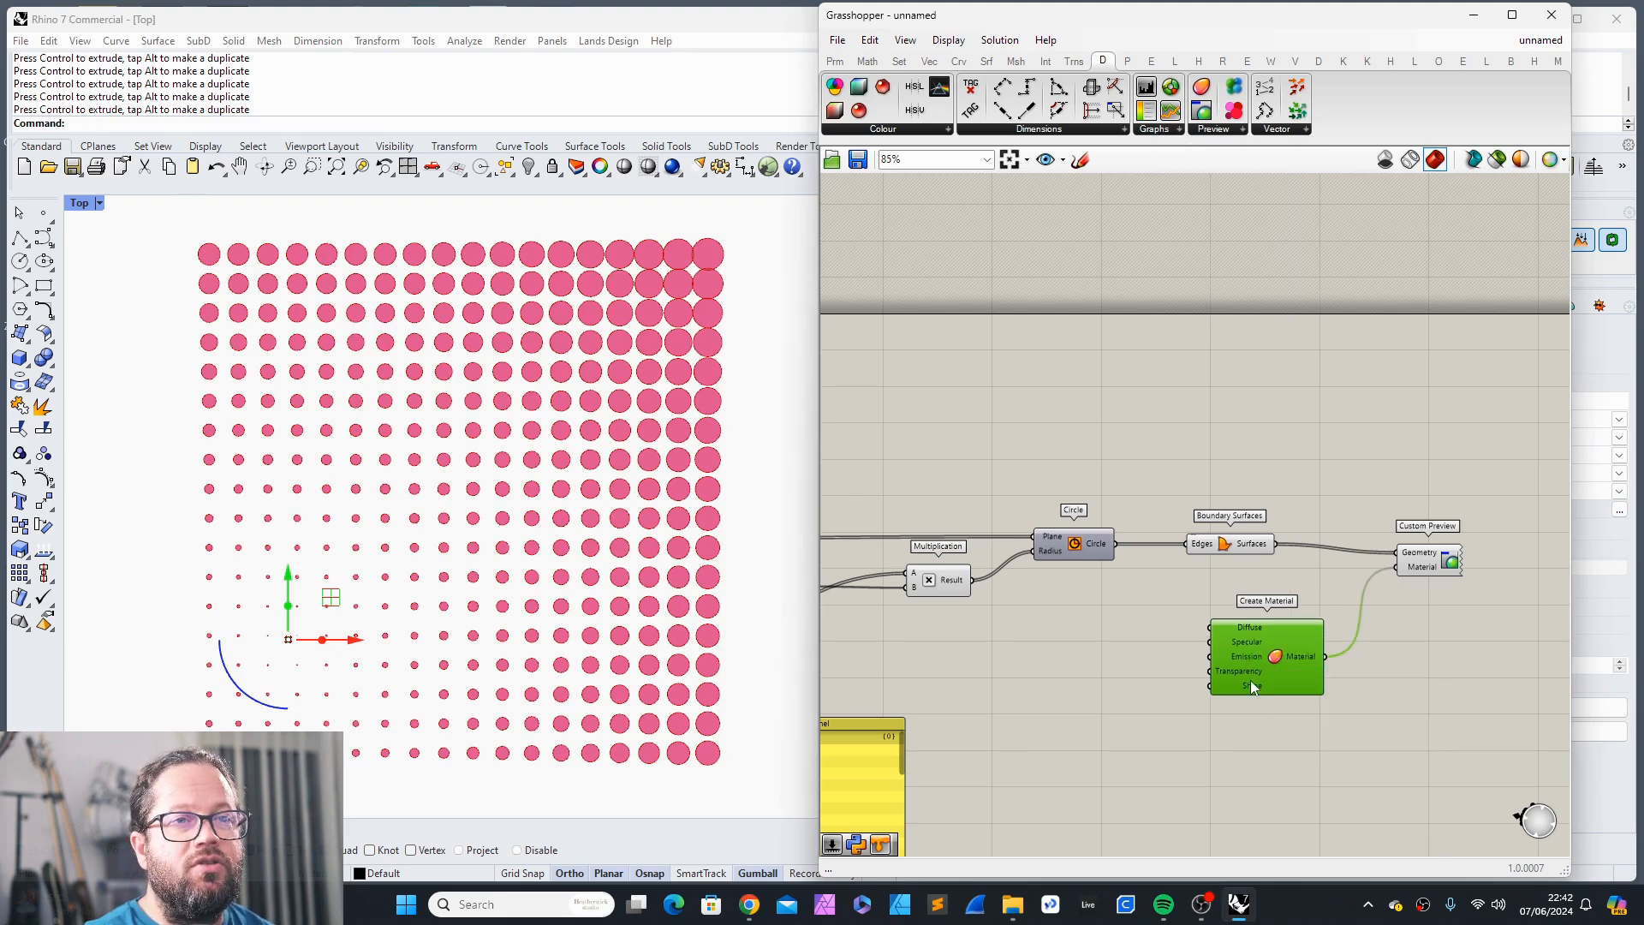
# Step: Try supplying the material's Diffuse colour with Colour HSL and Colour RGB components
pyautogui.click(1217, 129)
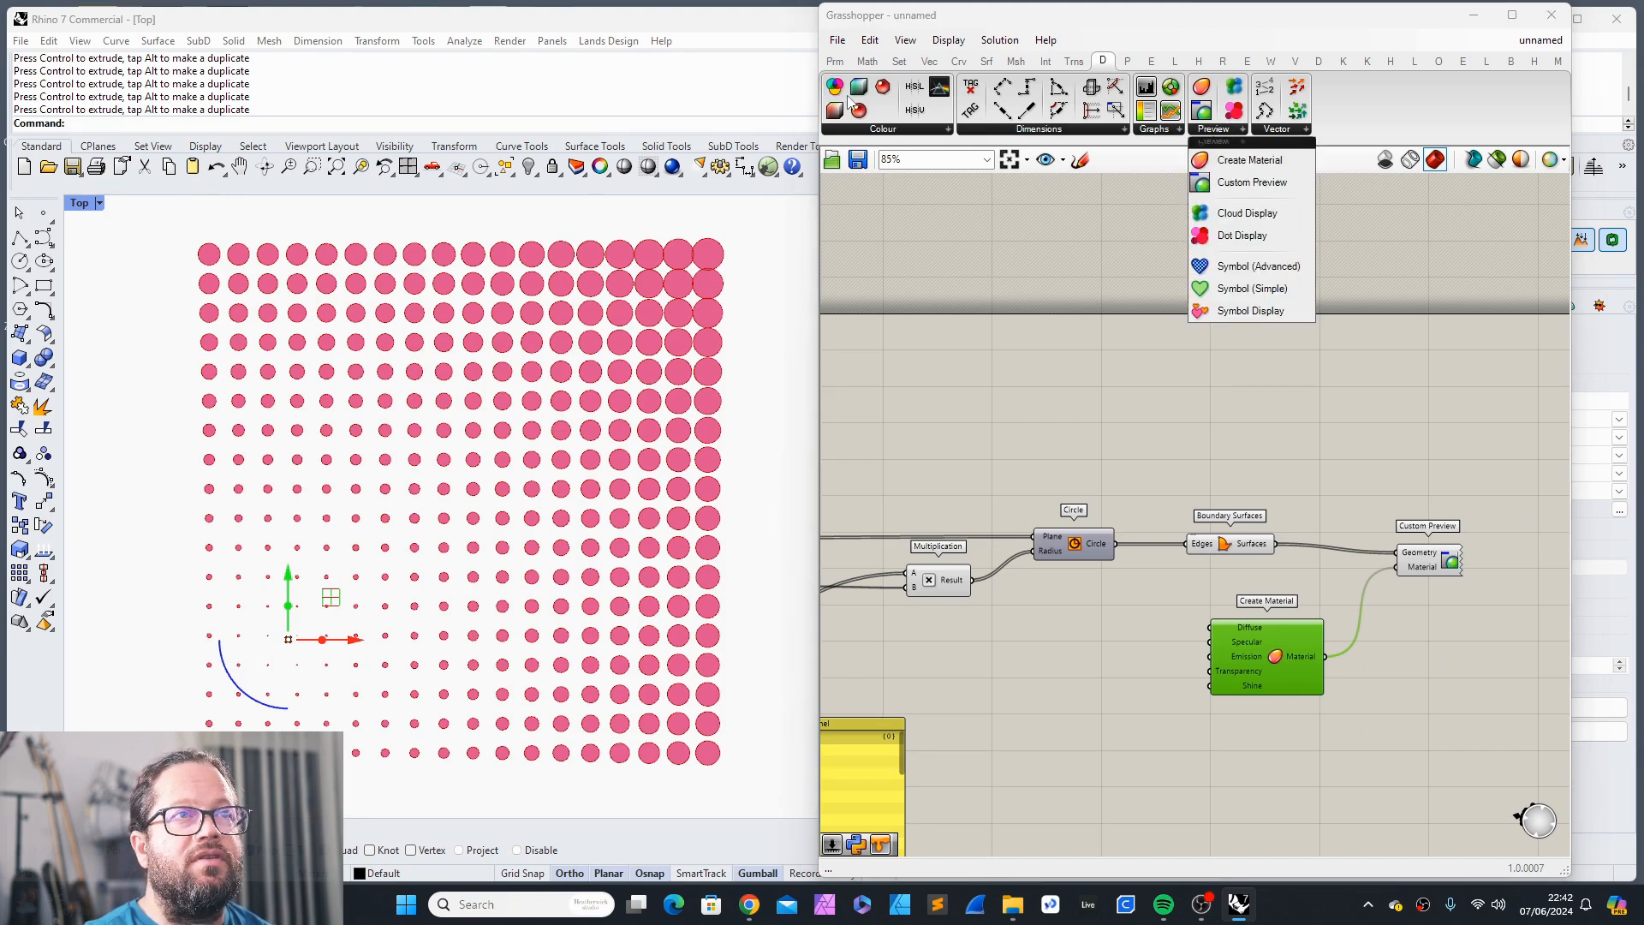
pyautogui.moveTo(914, 86); pyautogui.dragTo(1118, 666)
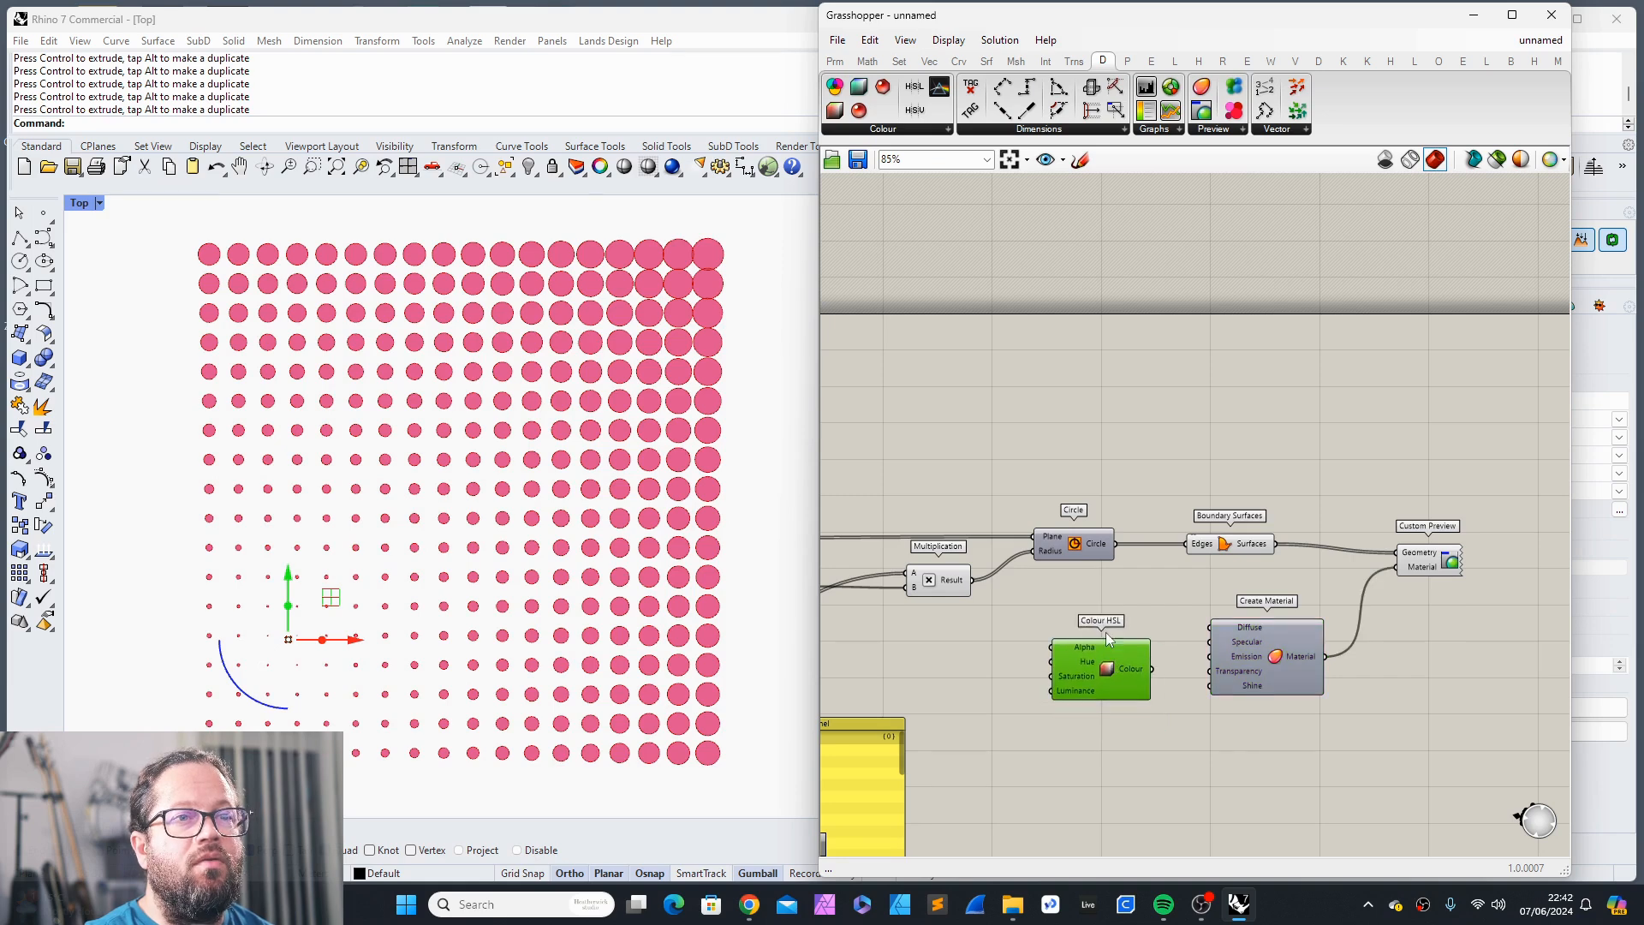
pyautogui.press('Delete')
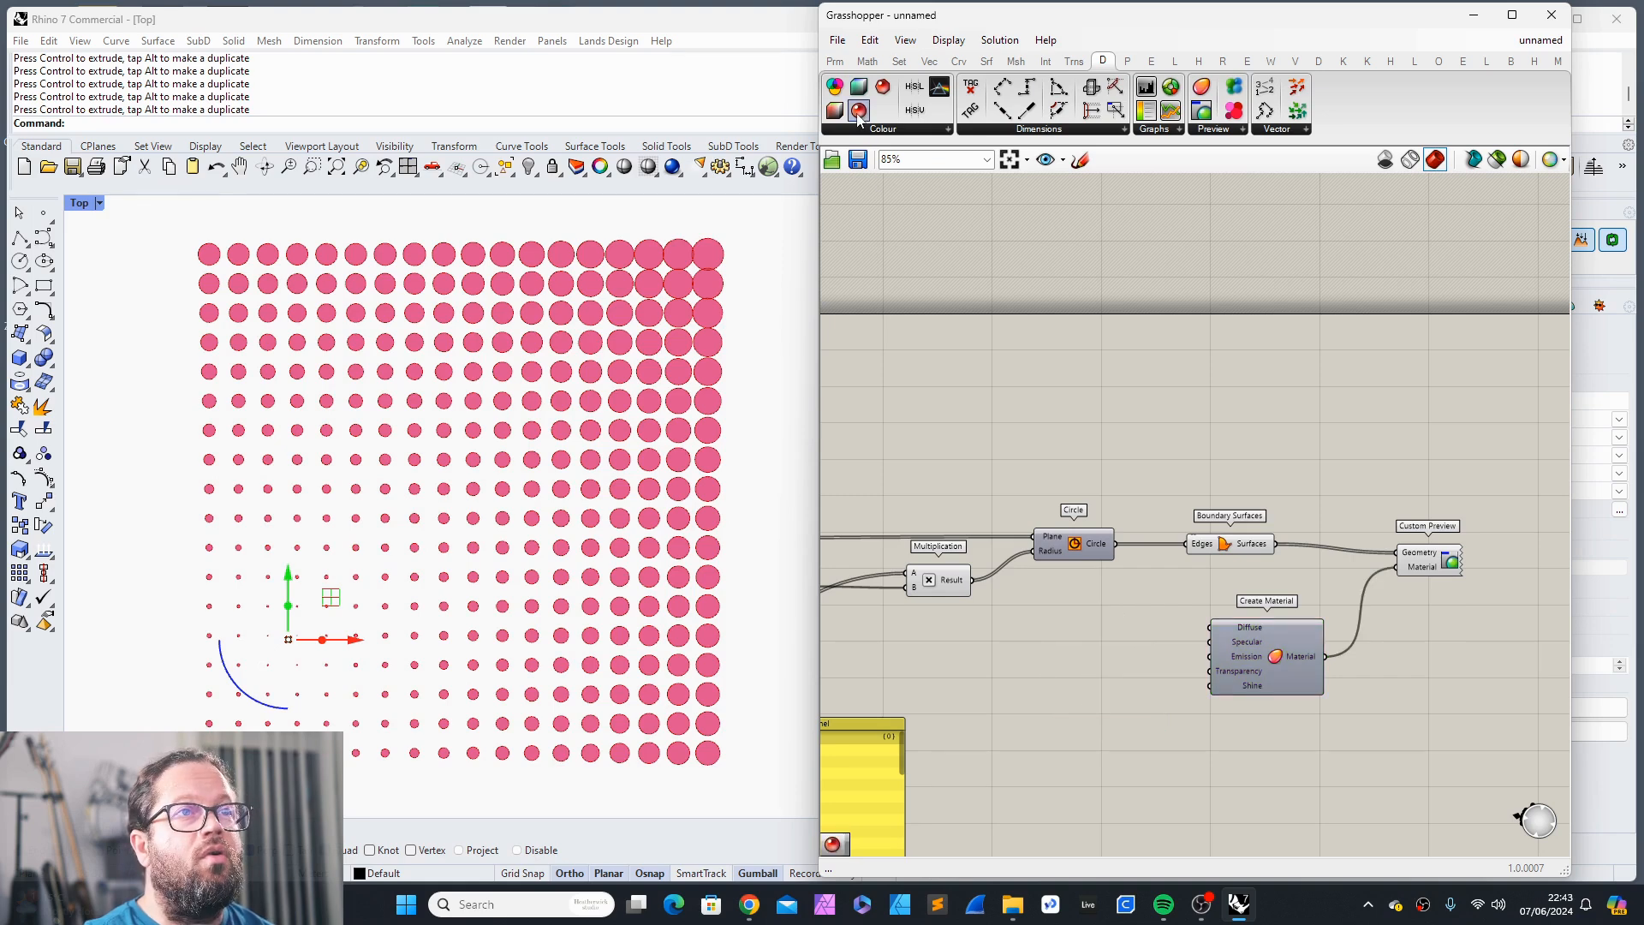
pyautogui.moveTo(859, 111); pyautogui.dragTo(1097, 659)
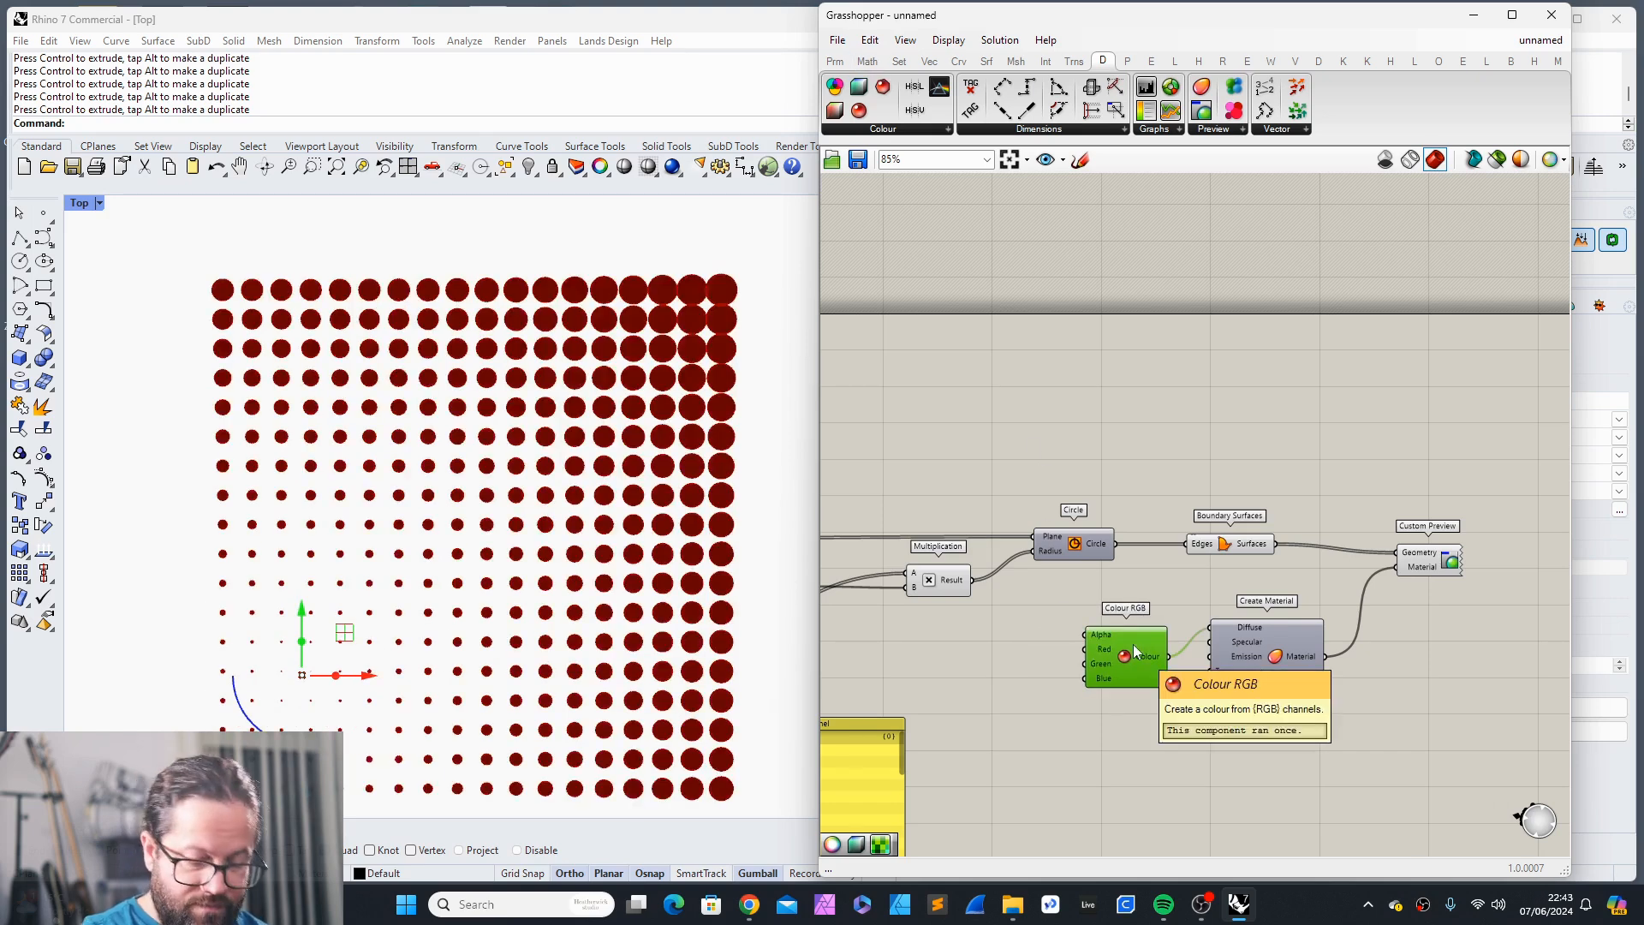
pyautogui.press('Delete')
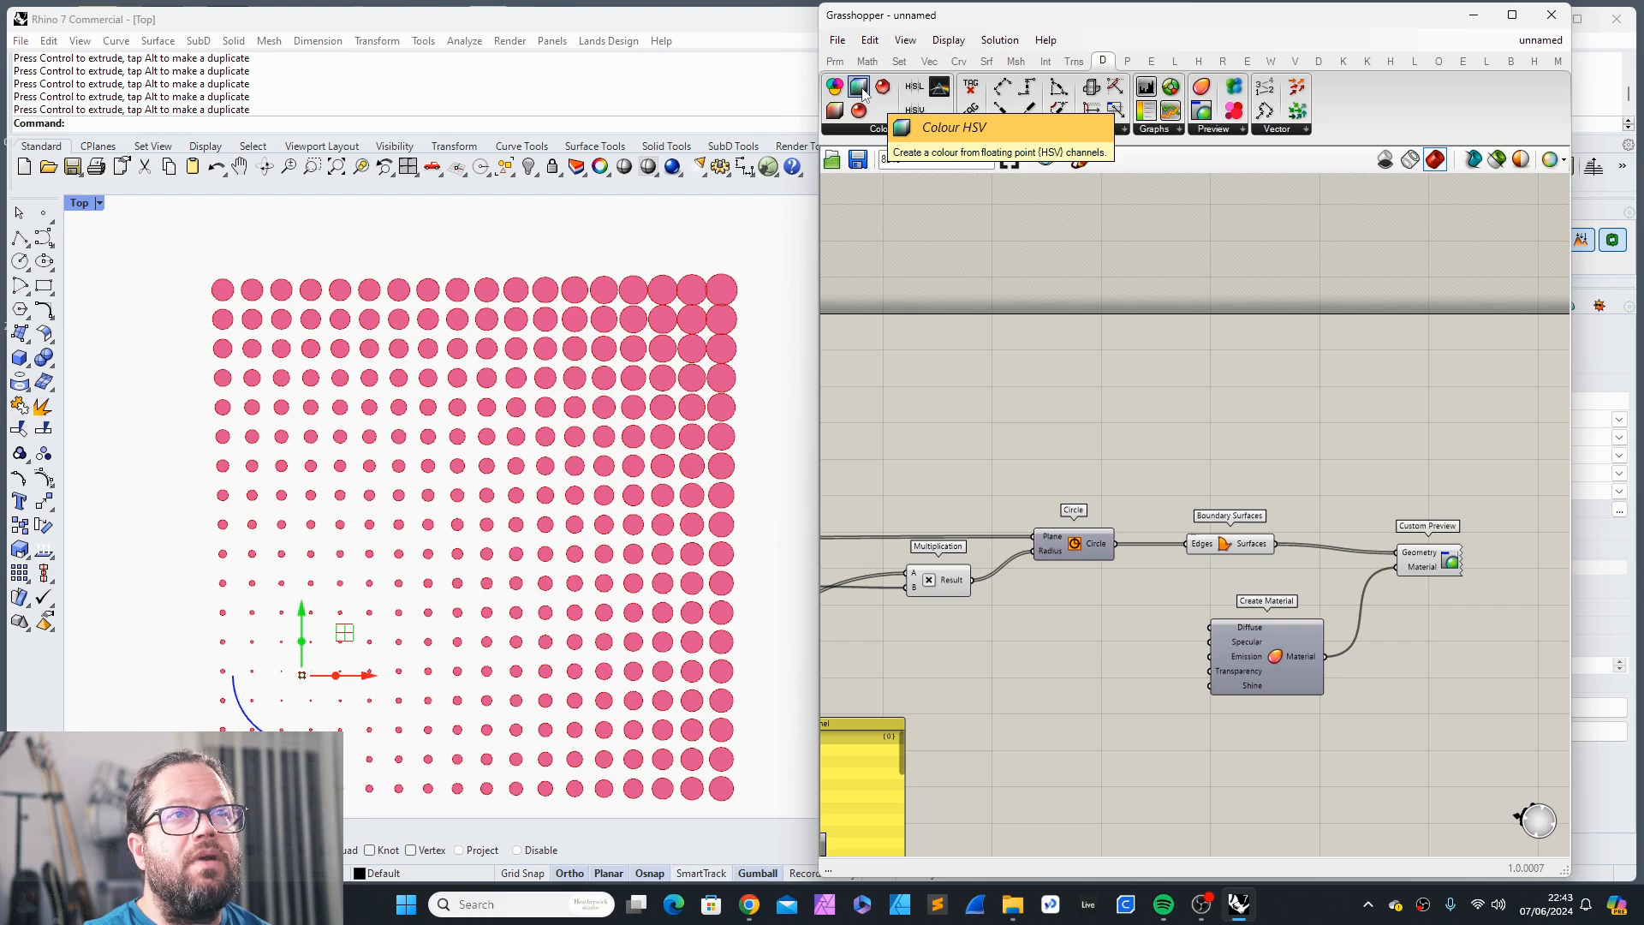
pyautogui.moveTo(859, 88); pyautogui.dragTo(1115, 678)
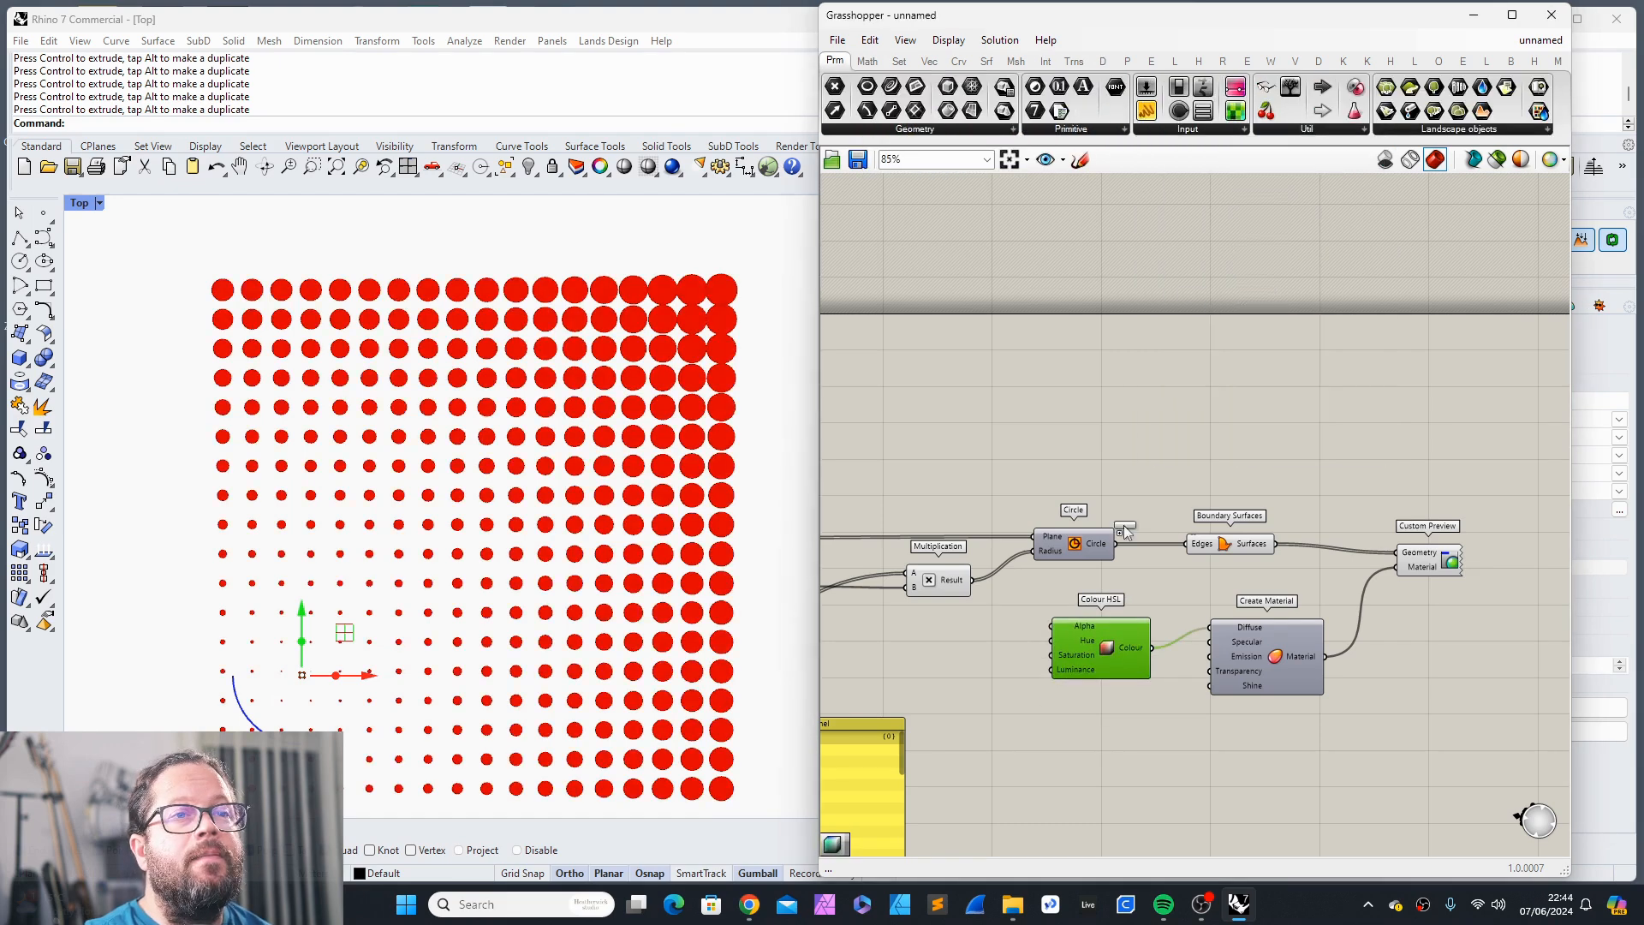
pyautogui.click(1160, 636)
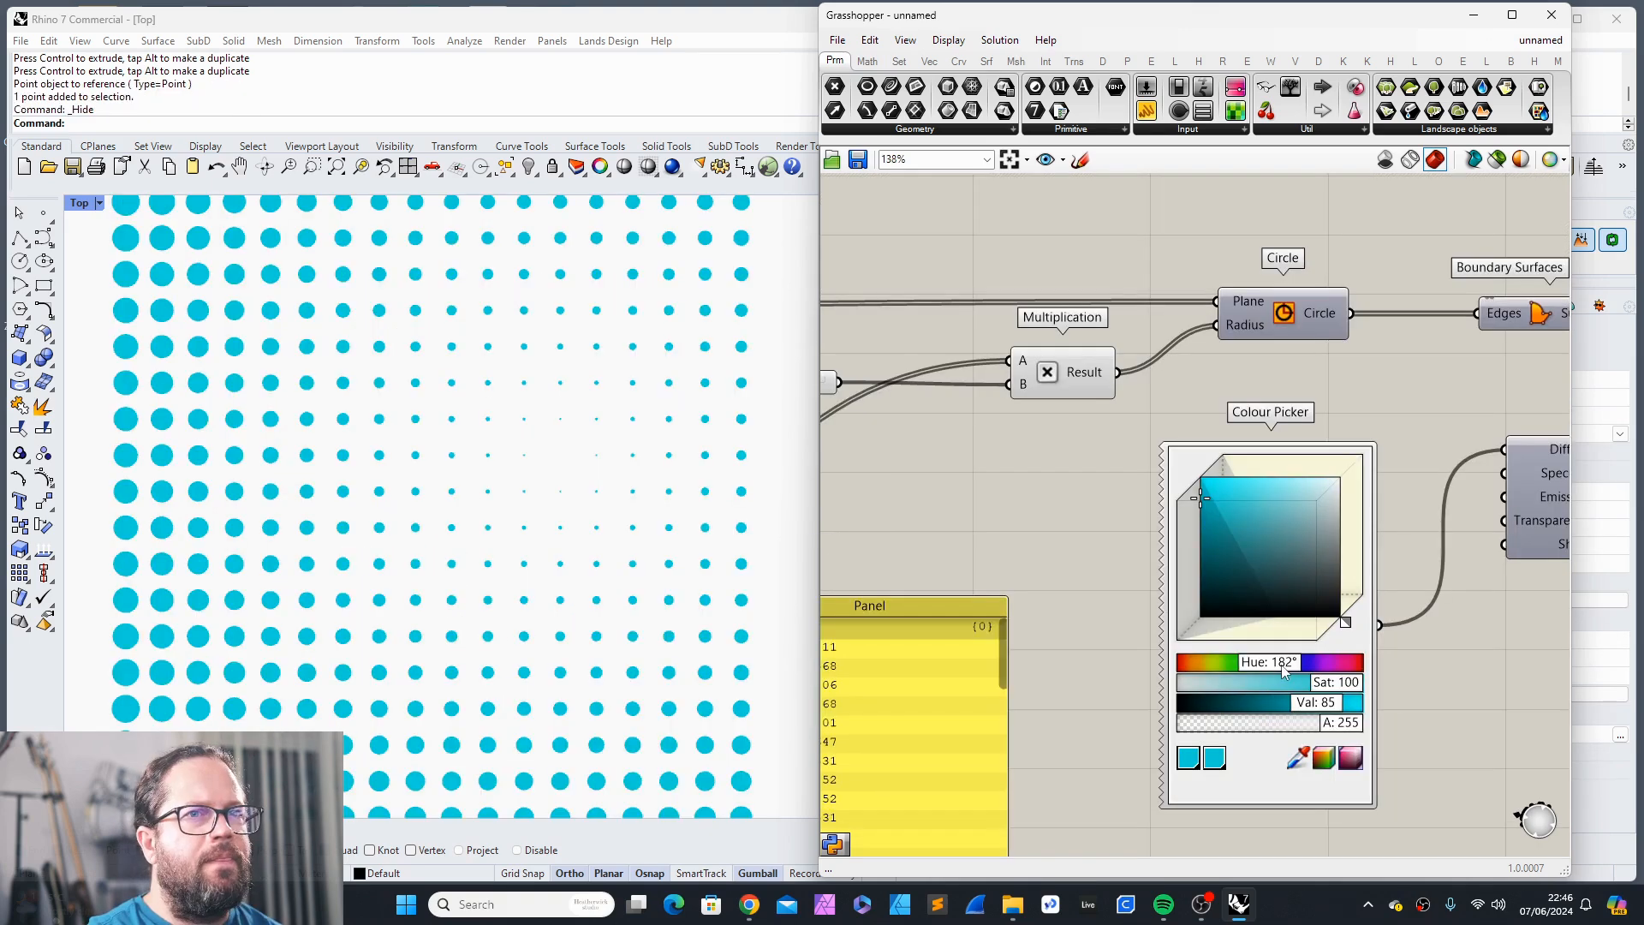
# Step: Shift the Colour Picker's hue to about 172° and adjust its saturation and value for a turquoise circle colour
pyautogui.moveTo(1287, 671); pyautogui.dragTo(1276, 673)
pyautogui.moveTo(1200, 506)
pyautogui.mouseDown()
pyautogui.moveTo(1202, 486)
pyautogui.moveTo(1211, 497)
pyautogui.mouseUp()
pyautogui.scroll(-3, 1066, 510)
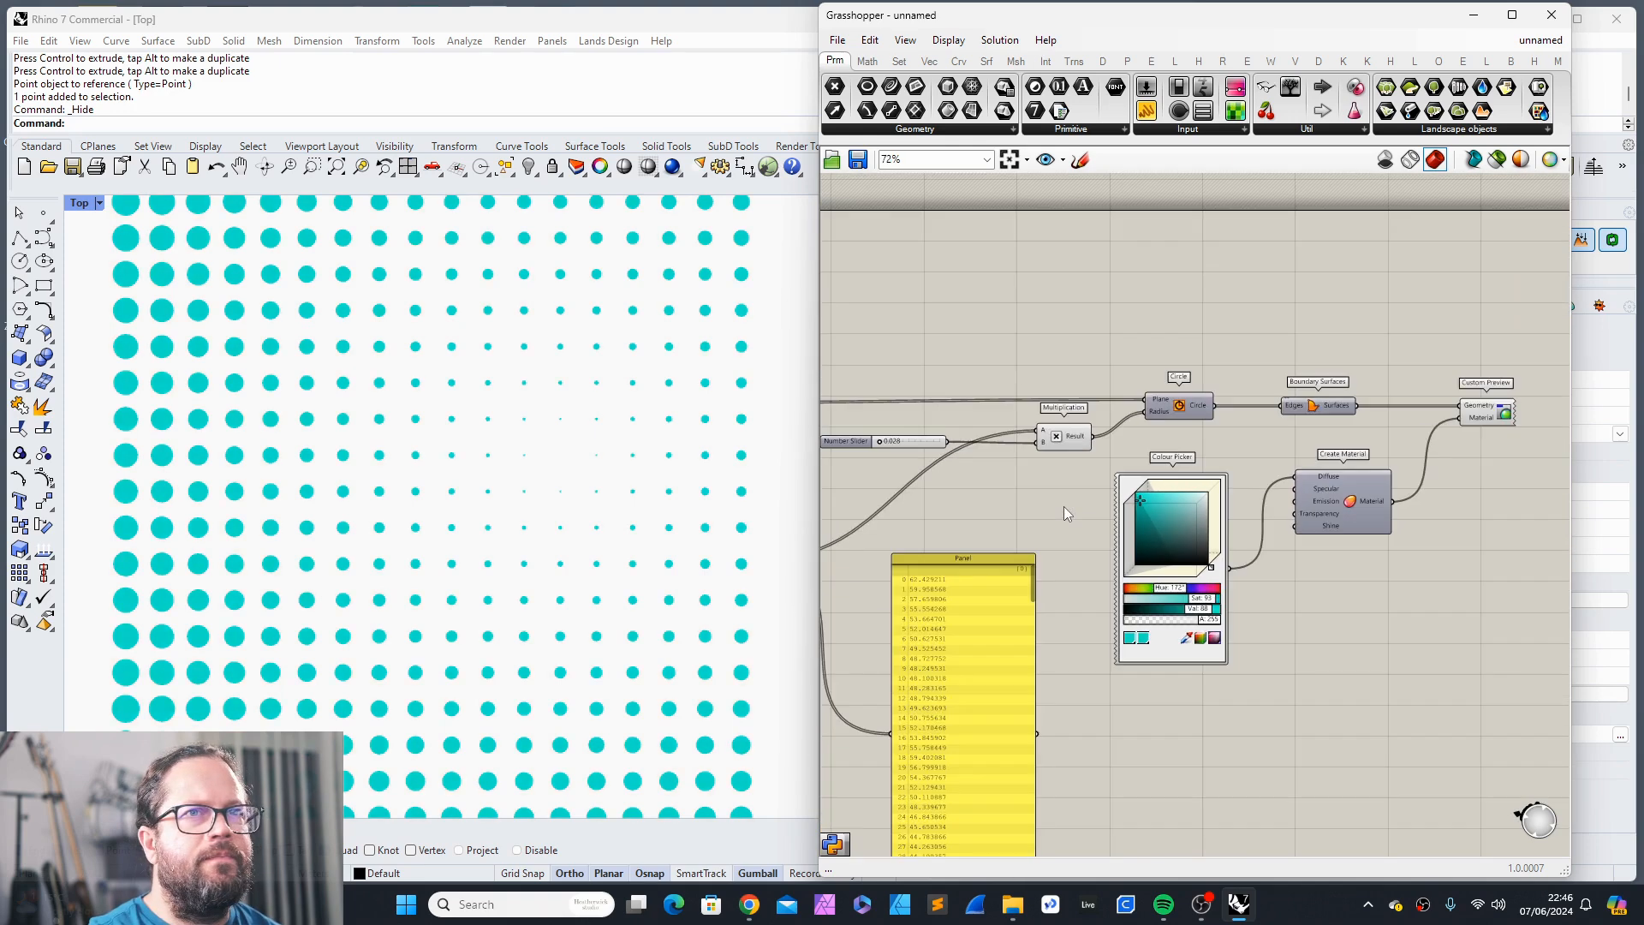
pyautogui.scroll(5, 1345, 427)
pyautogui.scroll(-7, 1072, 367)
pyautogui.scroll(3, 1163, 357)
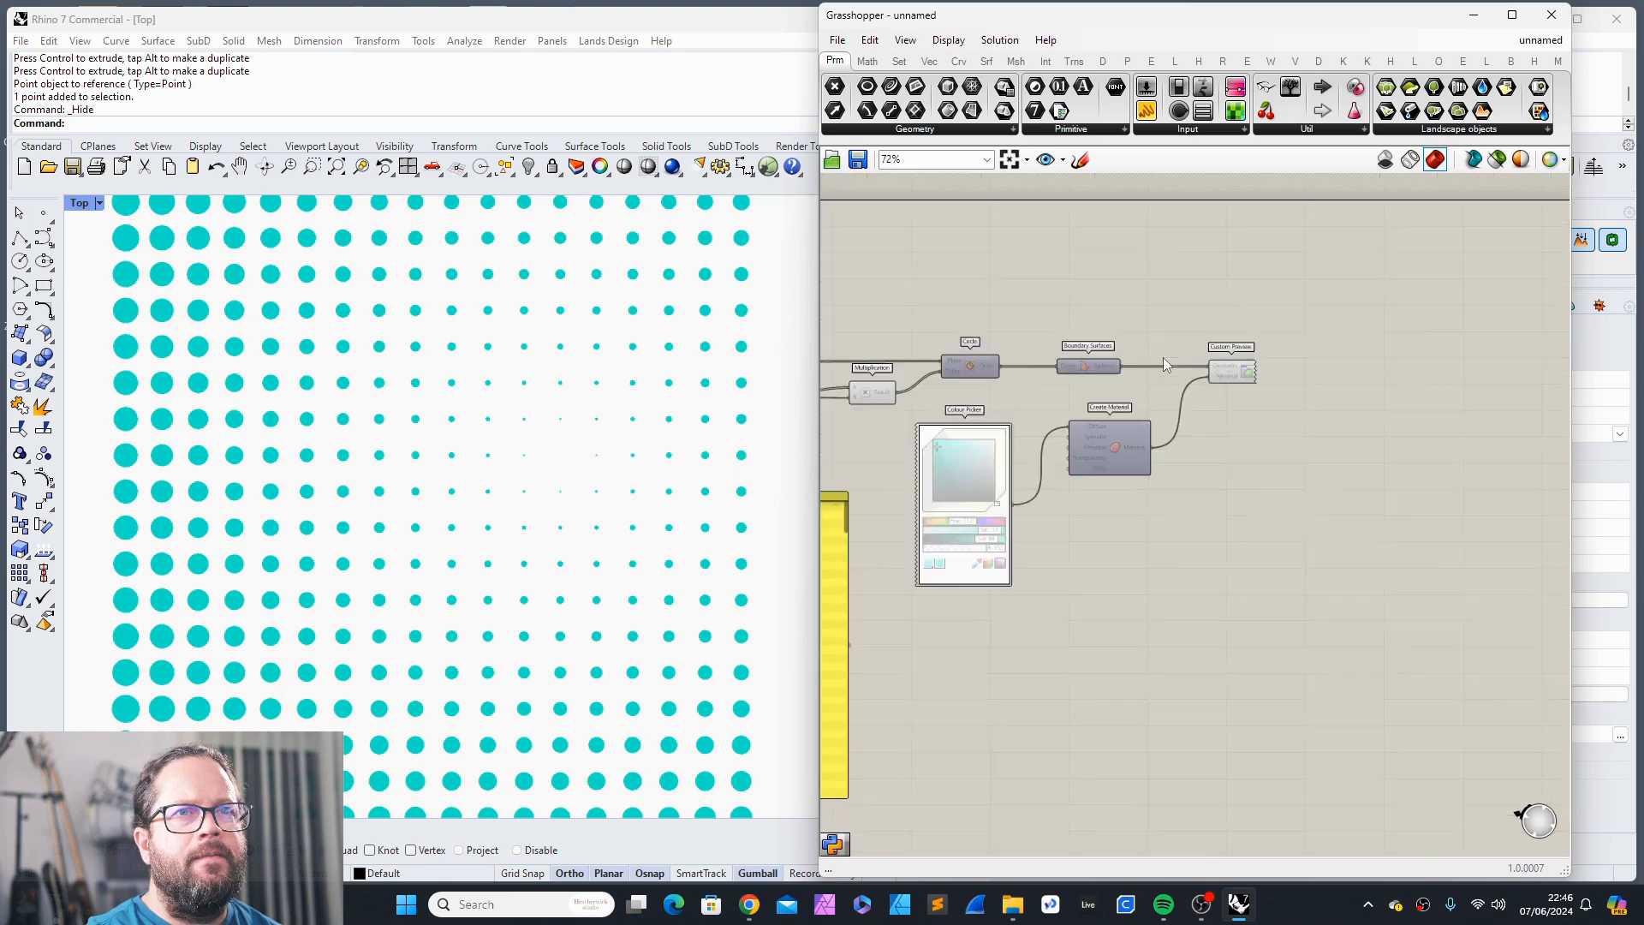
# Step: Turn on the preview of the Boundary Surfaces component and deselect it
pyautogui.rightClick(1072, 368)
pyautogui.click(1125, 399)
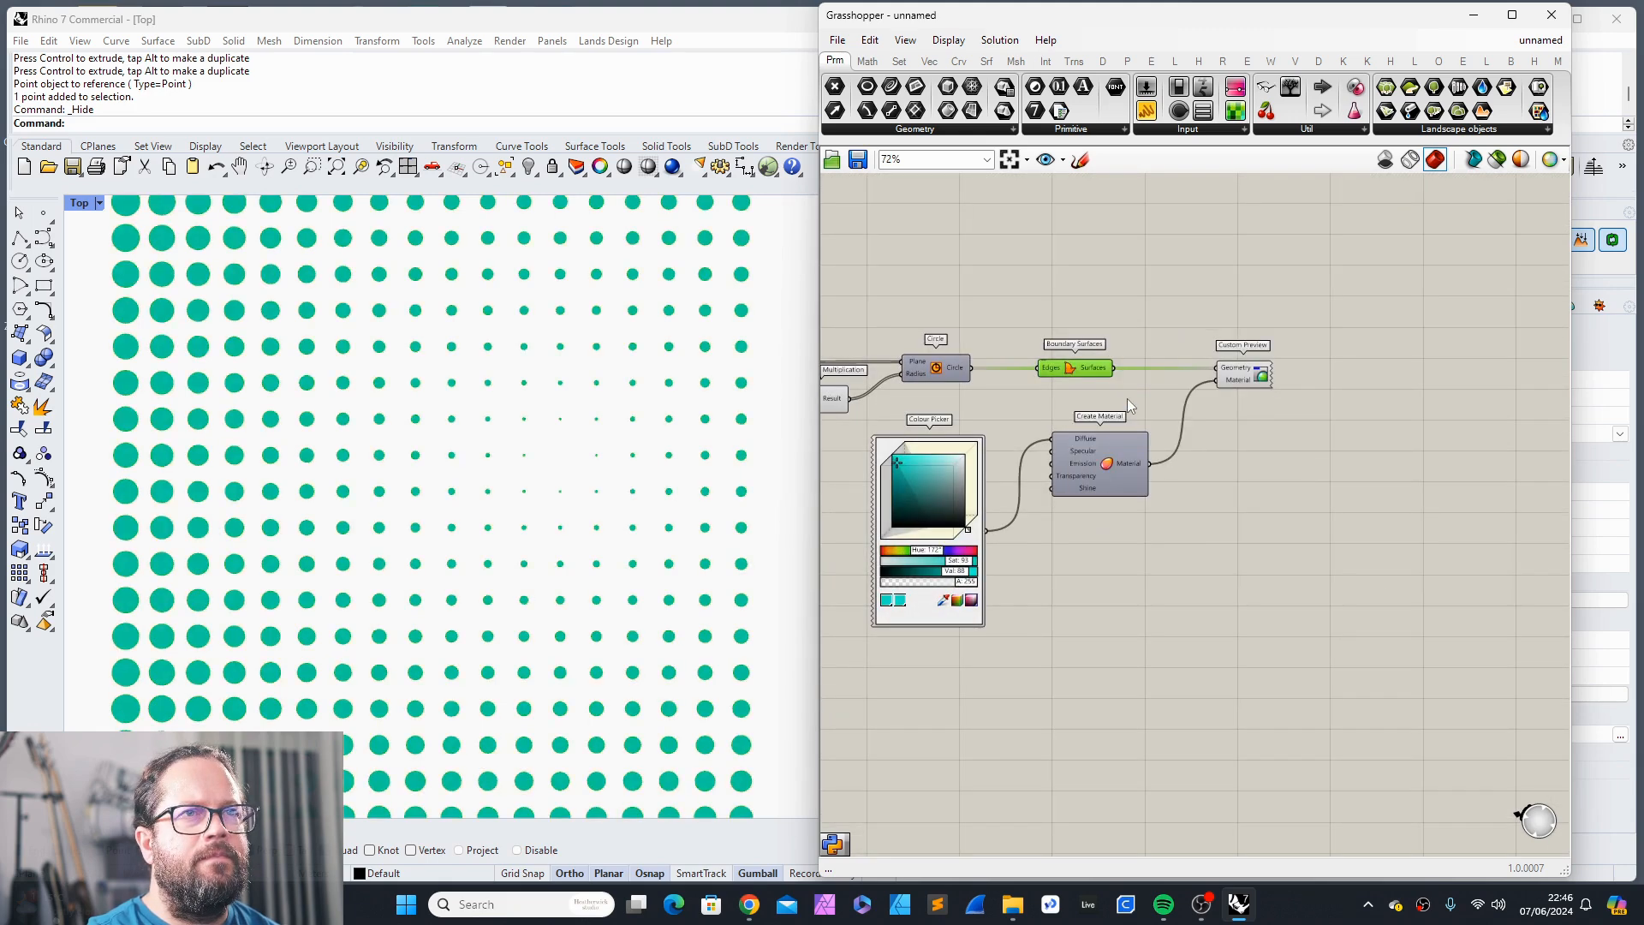
pyautogui.click(1143, 334)
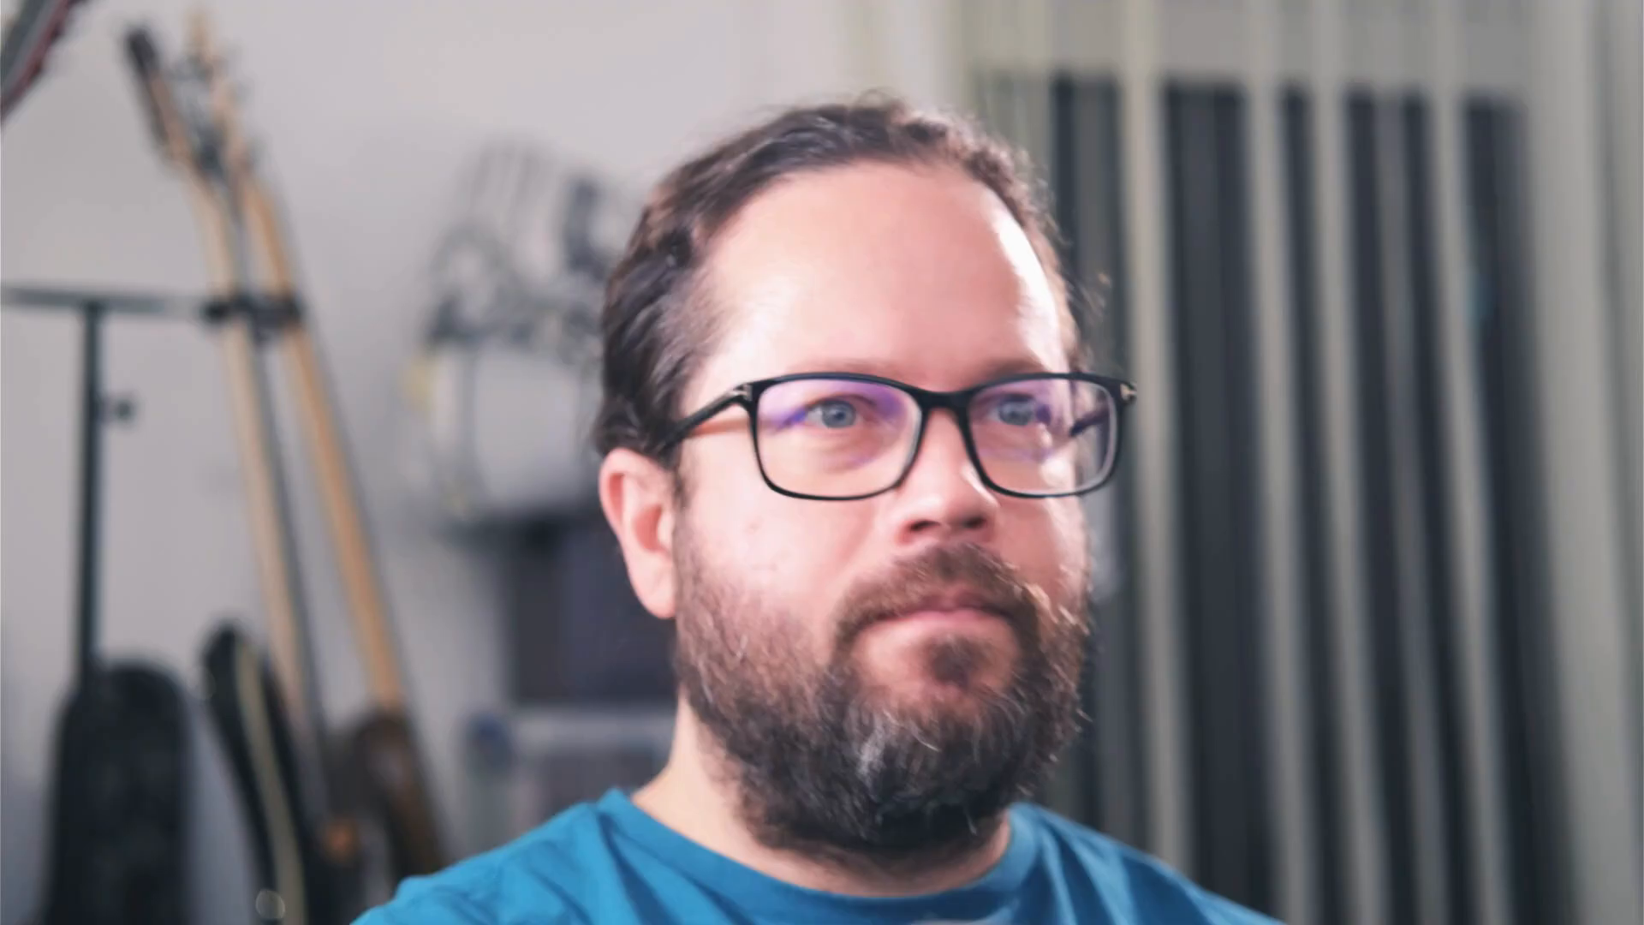